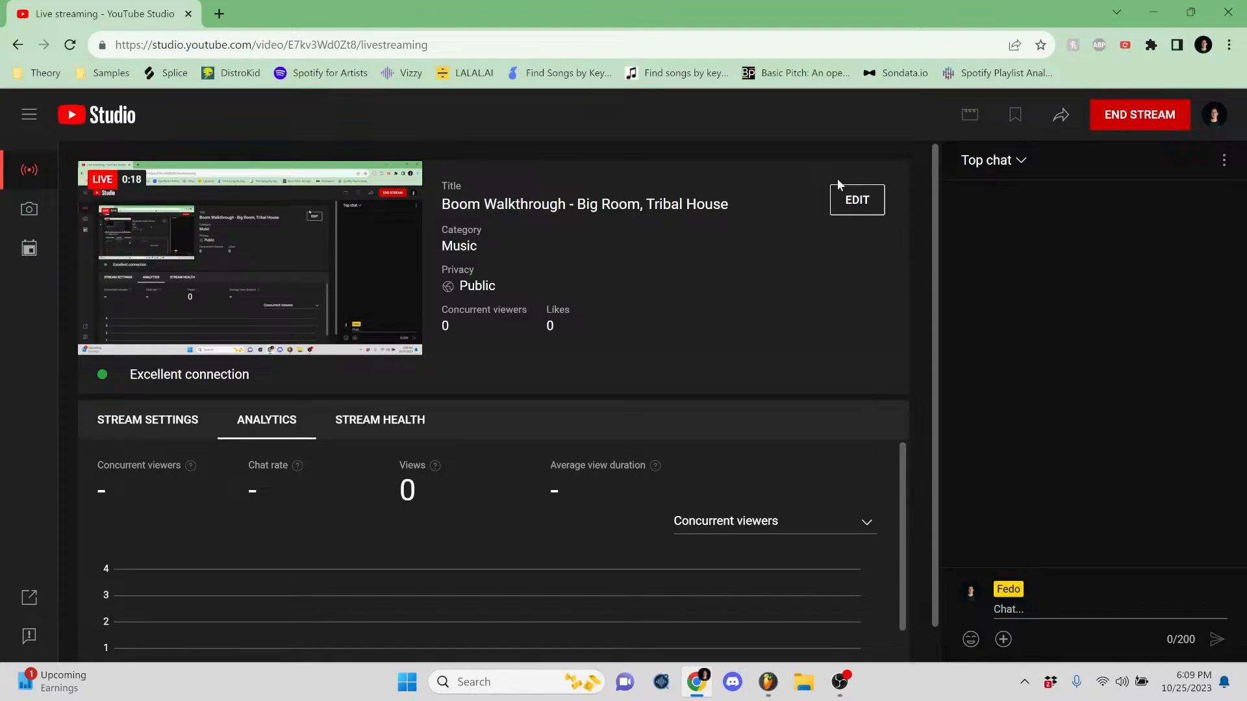
- Switch to the FL Studio project, unmute Track 1 with the master audio, and briefly play the song from the start
{"action": "left_click", "coordinate": [1157, 13]}
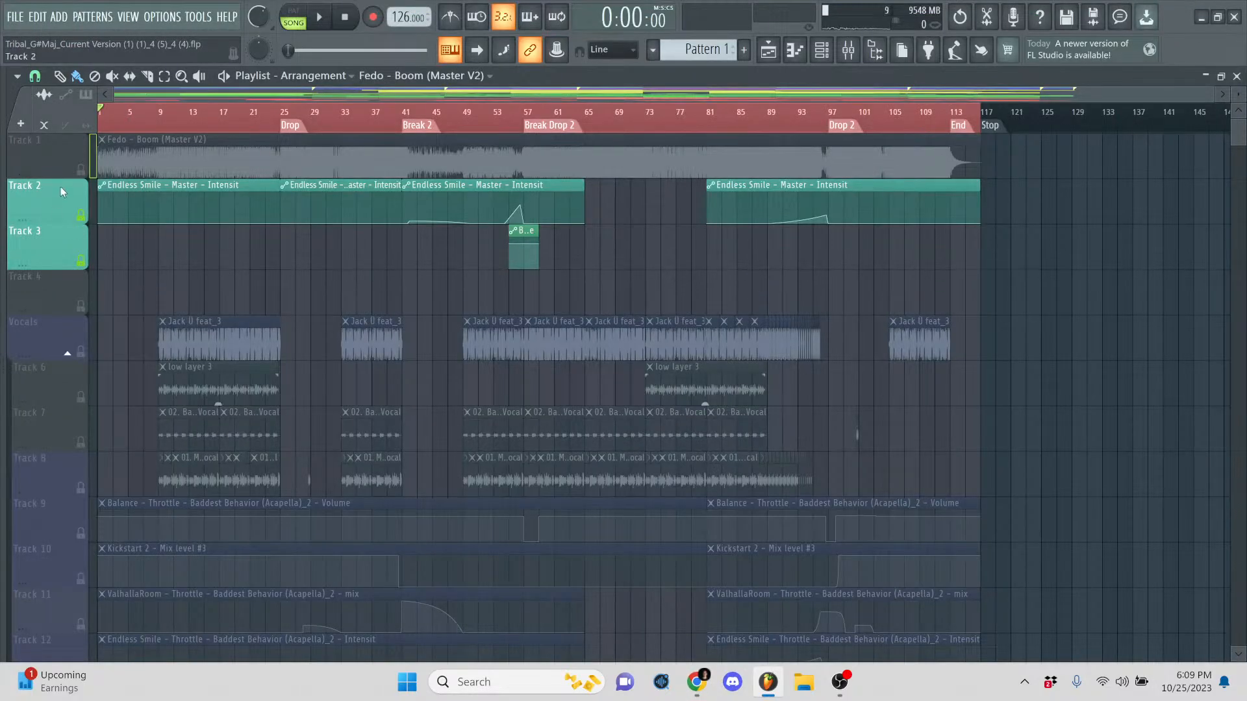
{"action": "left_click", "coordinate": [81, 170]}
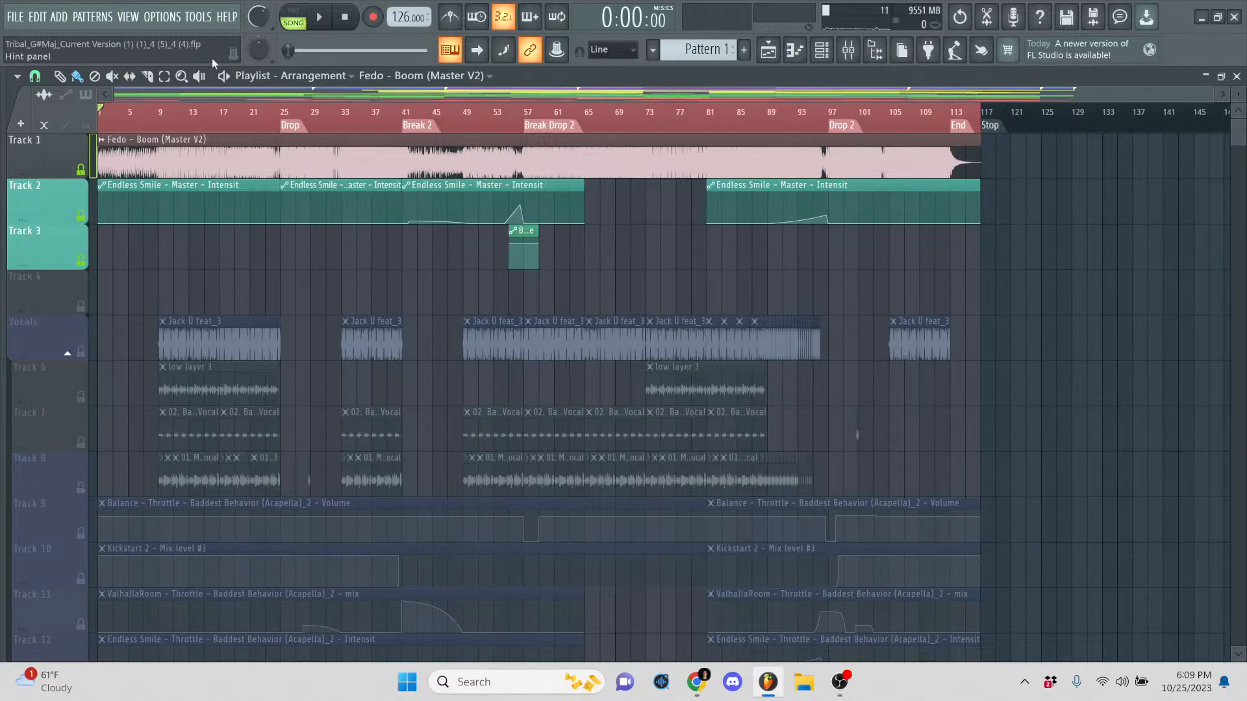
{"action": "left_click", "coordinate": [321, 19]}
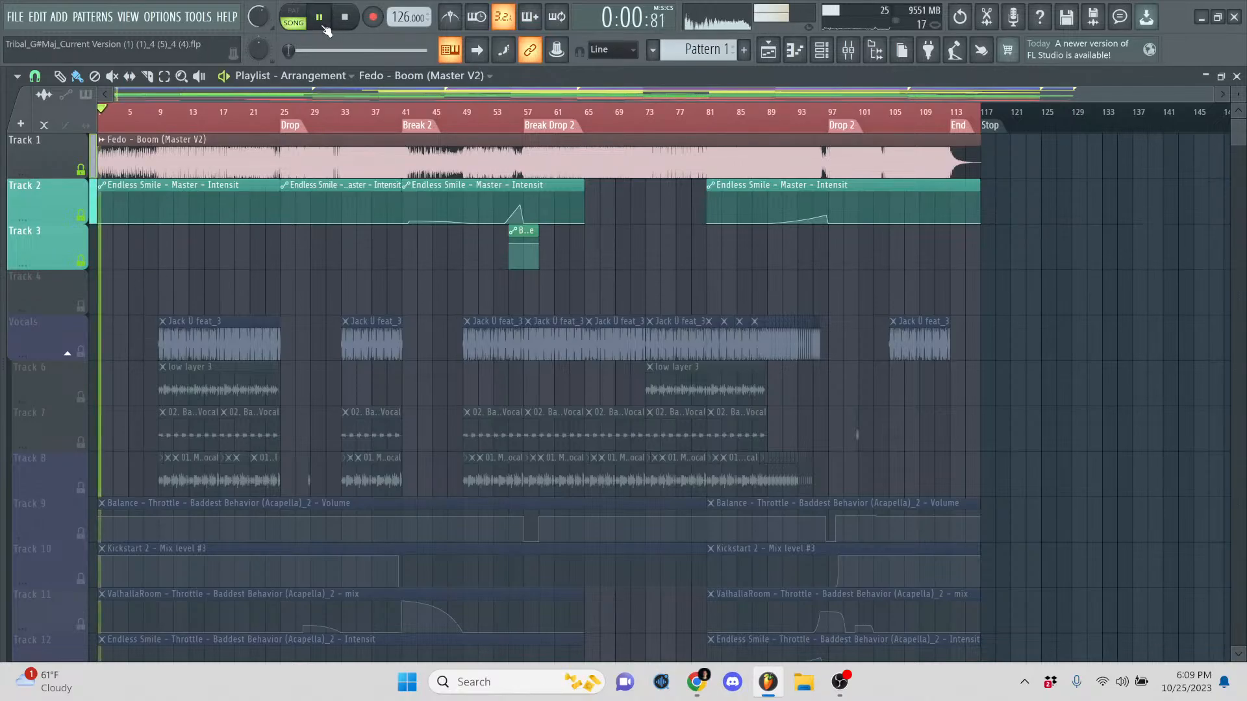
{"action": "left_click", "coordinate": [324, 24]}
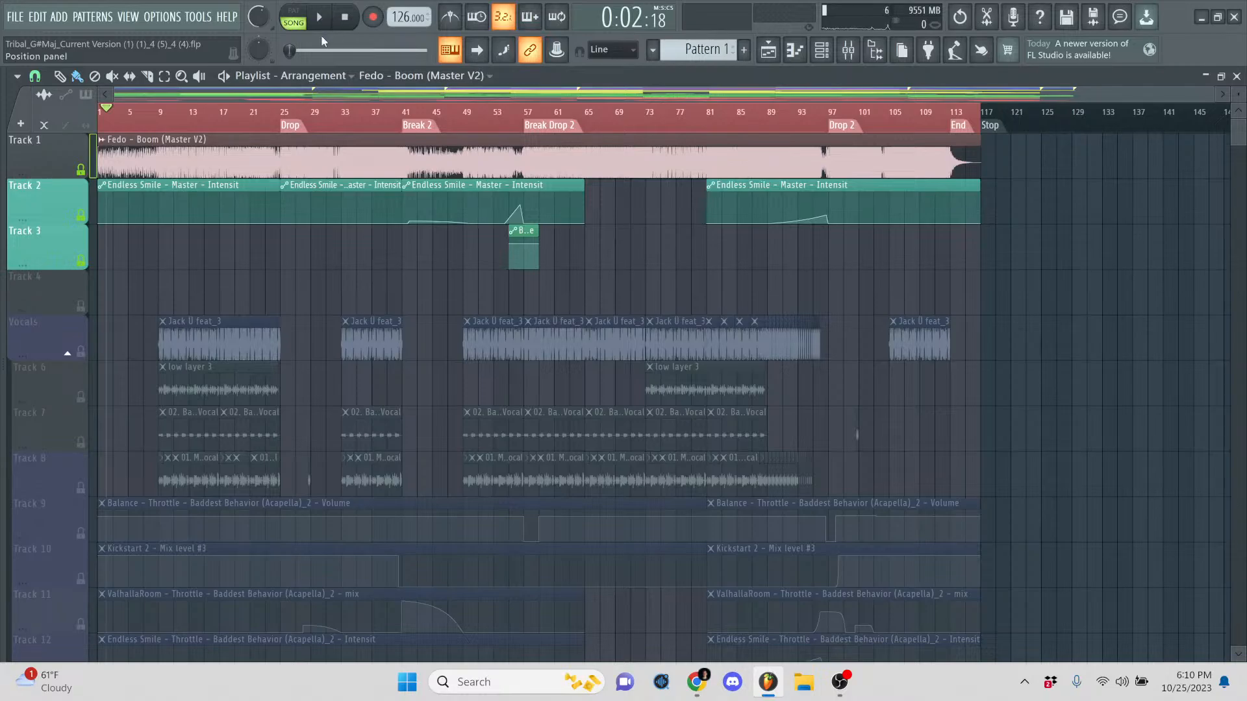
- Check the live stream in YouTube Studio, and reset playback to the song start back in FL Studio
{"action": "left_click", "coordinate": [698, 688]}
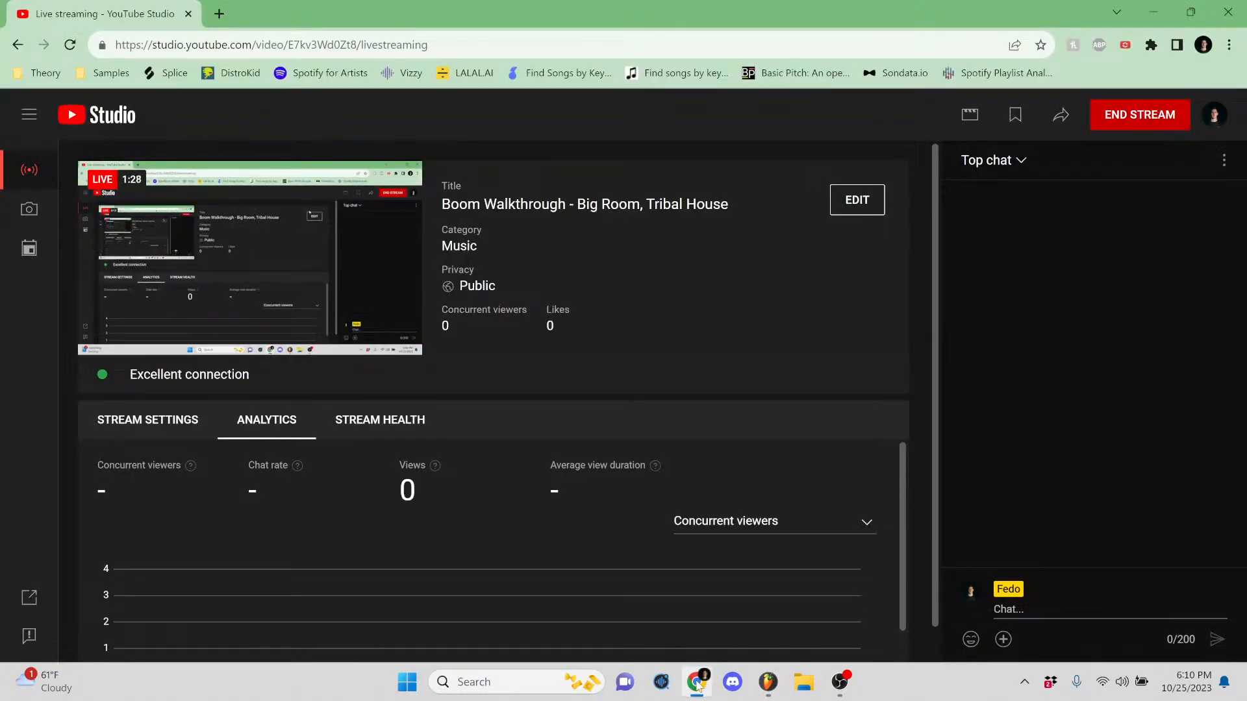
{"action": "left_click", "coordinate": [698, 686]}
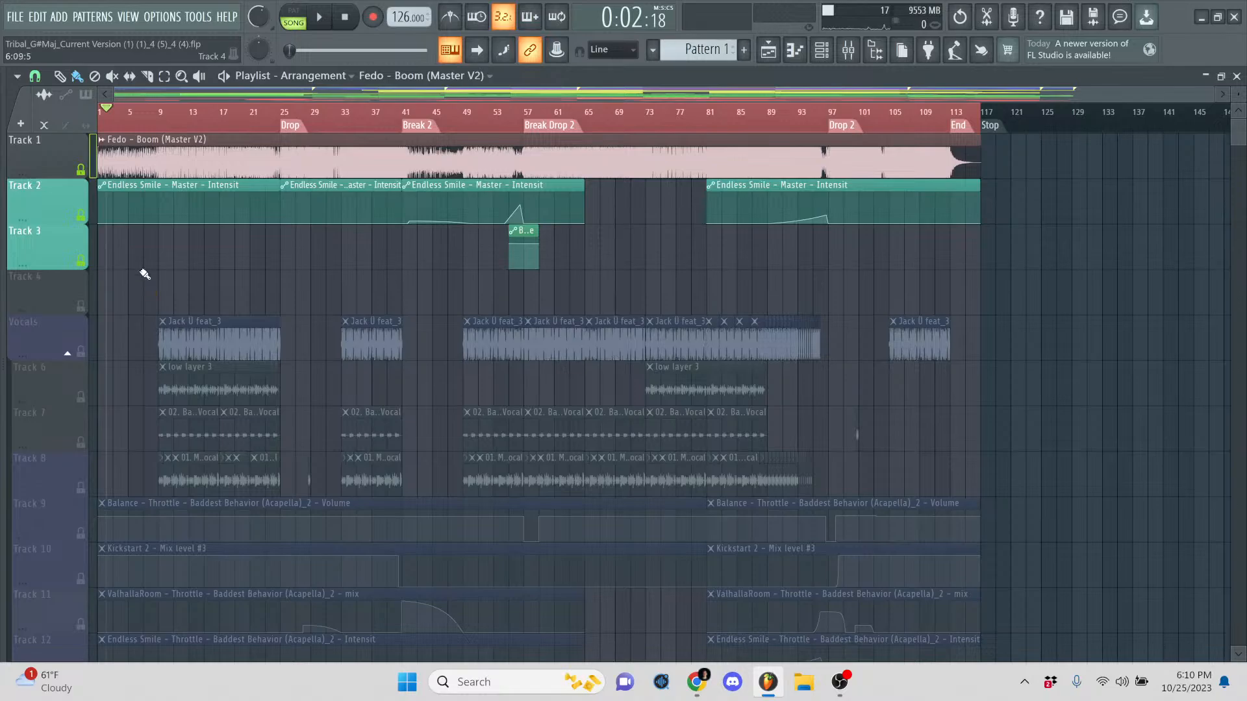
{"action": "scroll", "coordinate": [126, 396], "scroll_direction": "down", "scroll_amount": 10}
{"action": "scroll", "coordinate": [133, 400], "scroll_direction": "up", "scroll_amount": 10}
{"action": "key", "text": "space"}
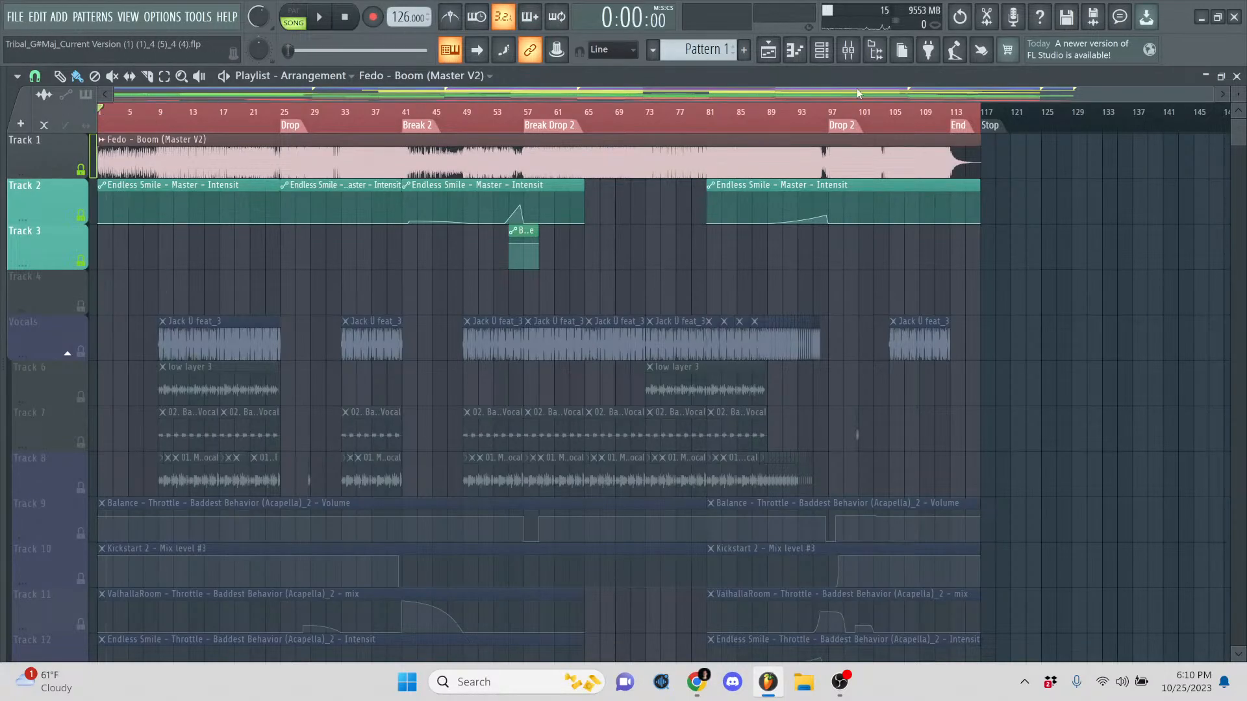
- Survey the whole arrangement's tracks from Track 1 downwards, temporarily muting the master audio on Track 1
{"action": "left_click_drag", "start_coordinate": [1212, 93], "coordinate": [1135, 102]}
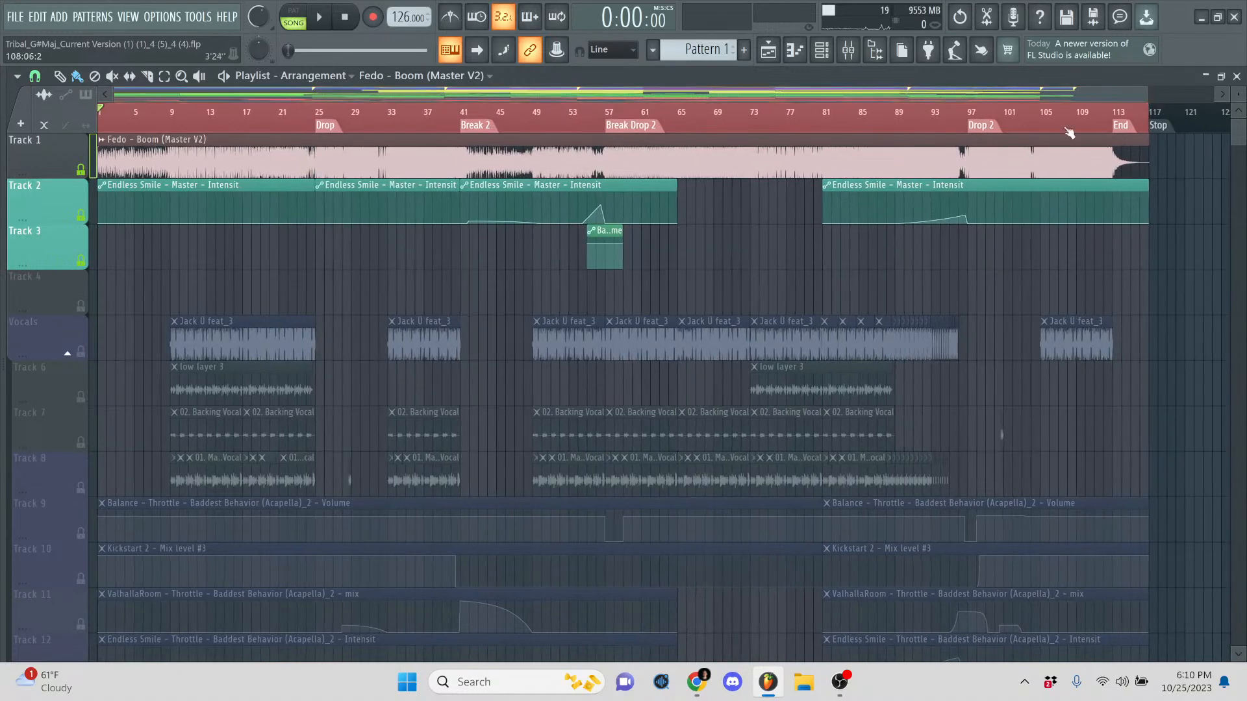
{"action": "scroll", "coordinate": [466, 268], "scroll_direction": "down", "scroll_amount": 8}
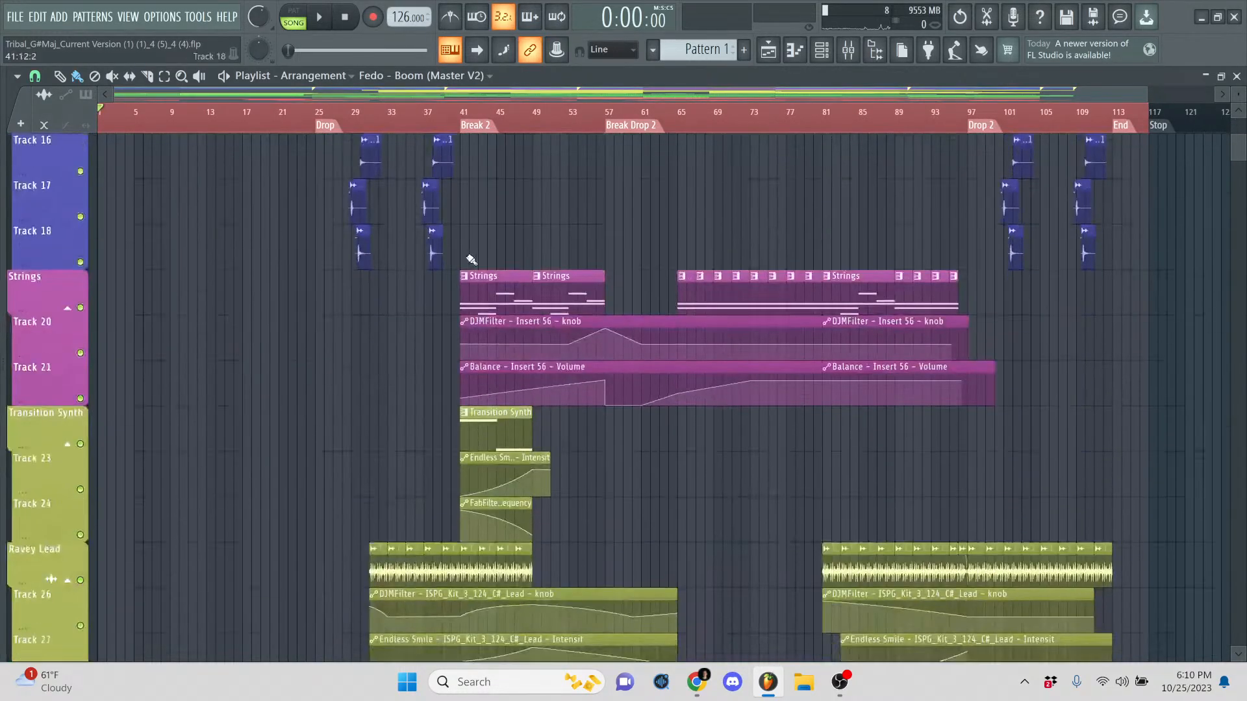
{"action": "scroll", "coordinate": [184, 260], "scroll_direction": "up", "scroll_amount": 8}
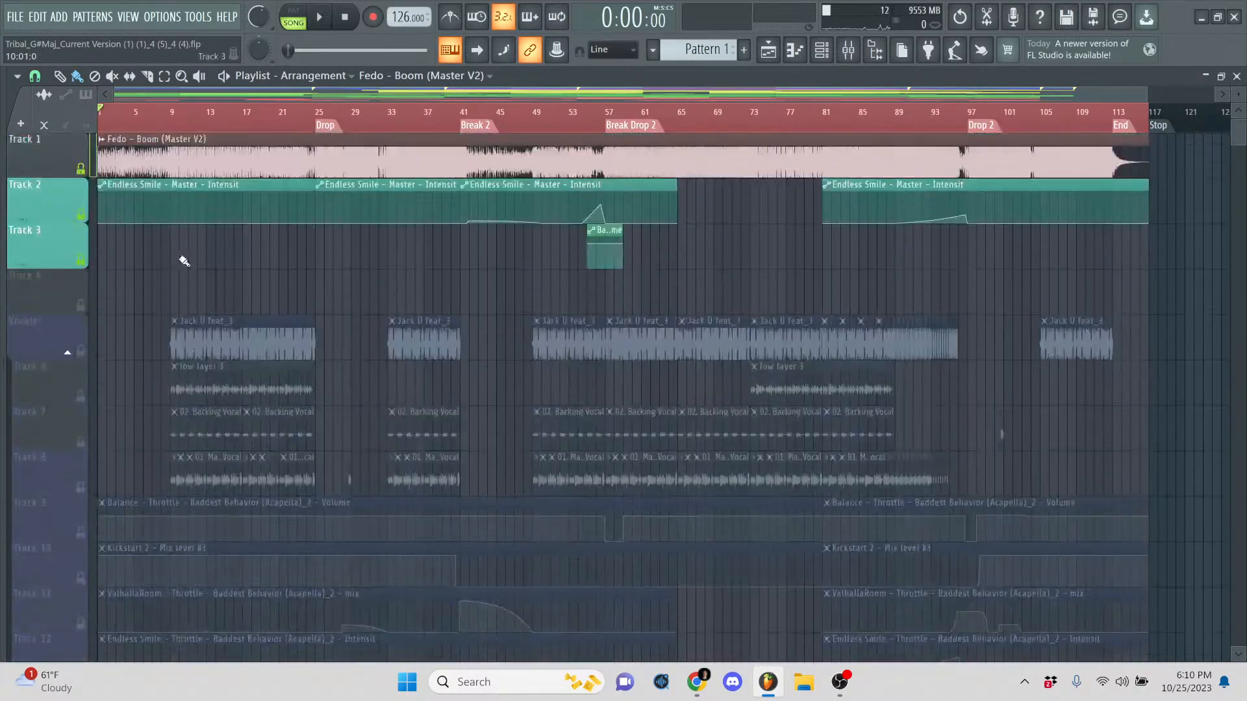
{"action": "left_click", "coordinate": [81, 168]}
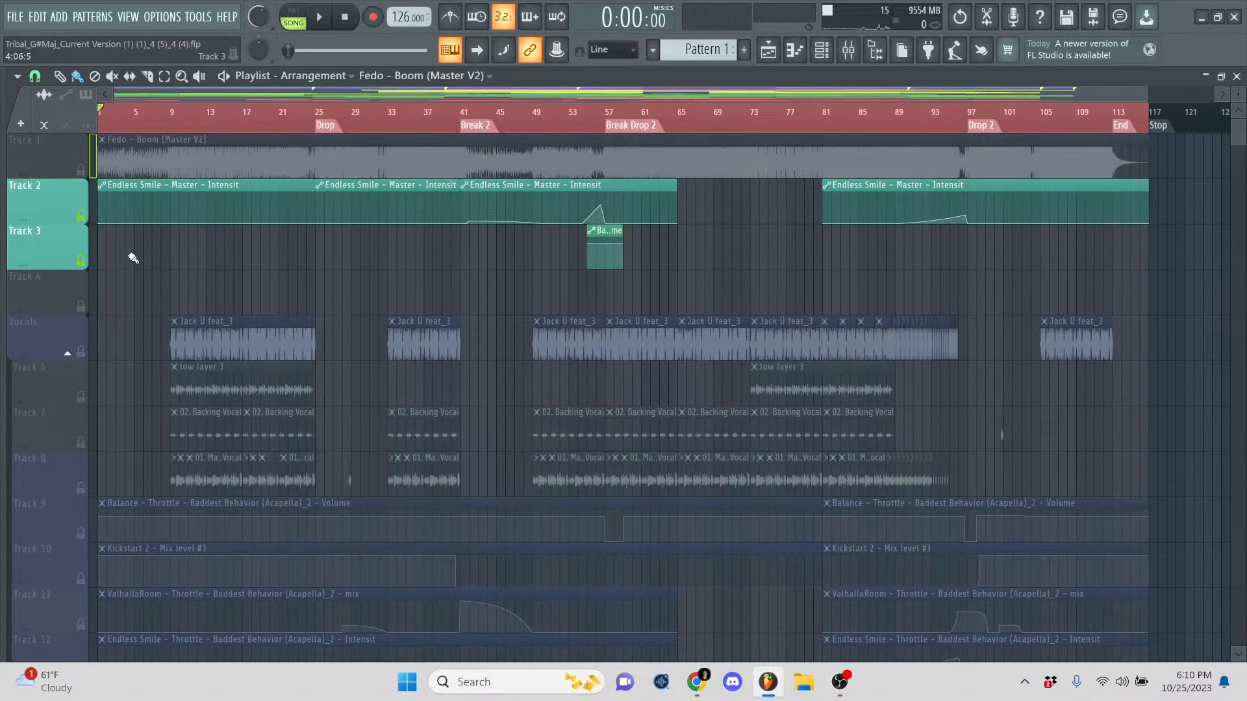
{"action": "scroll", "coordinate": [133, 257], "scroll_direction": "down", "scroll_amount": 15}
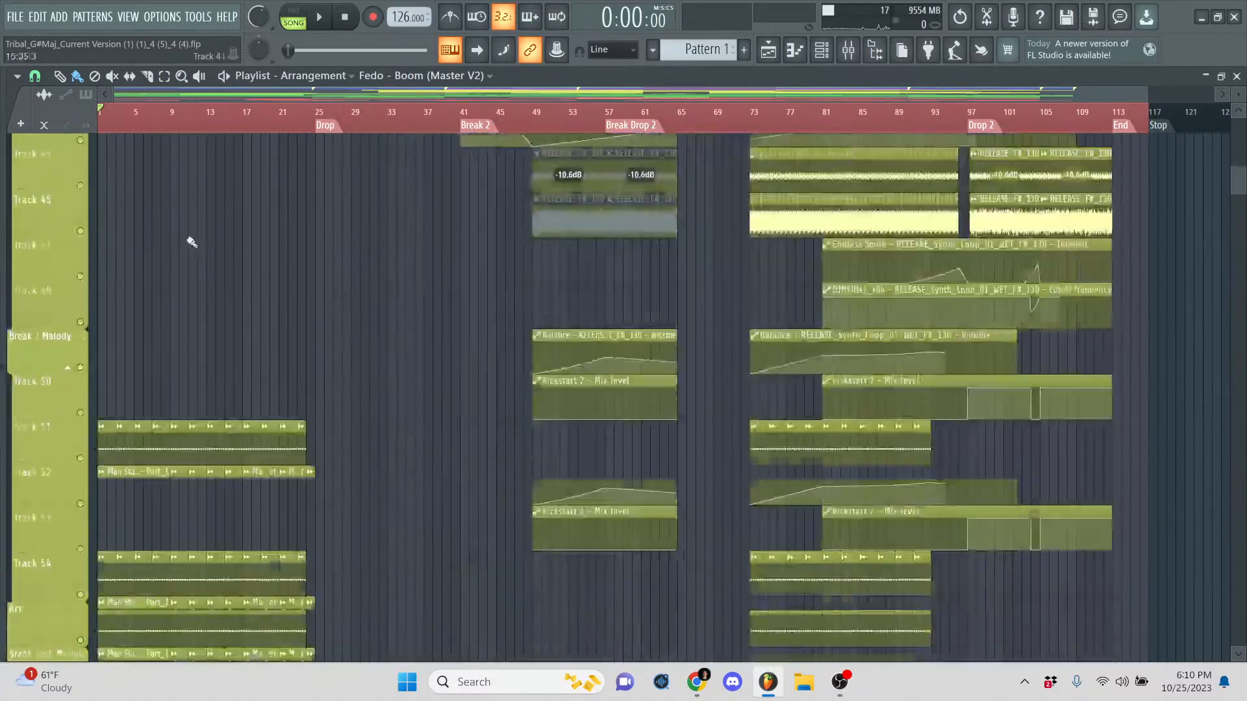
{"action": "scroll", "coordinate": [221, 244], "scroll_direction": "up", "scroll_amount": 12}
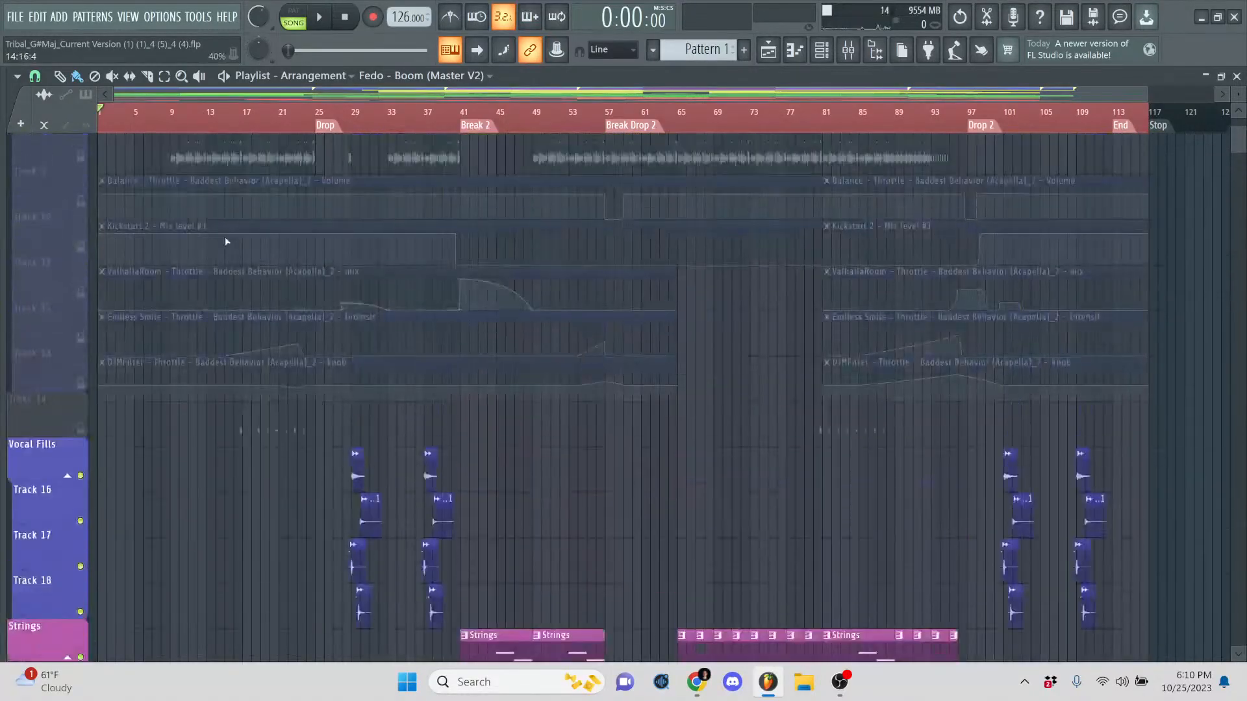
{"action": "scroll", "coordinate": [227, 241], "scroll_direction": "up", "scroll_amount": 3}
{"action": "left_click", "coordinate": [81, 170]}
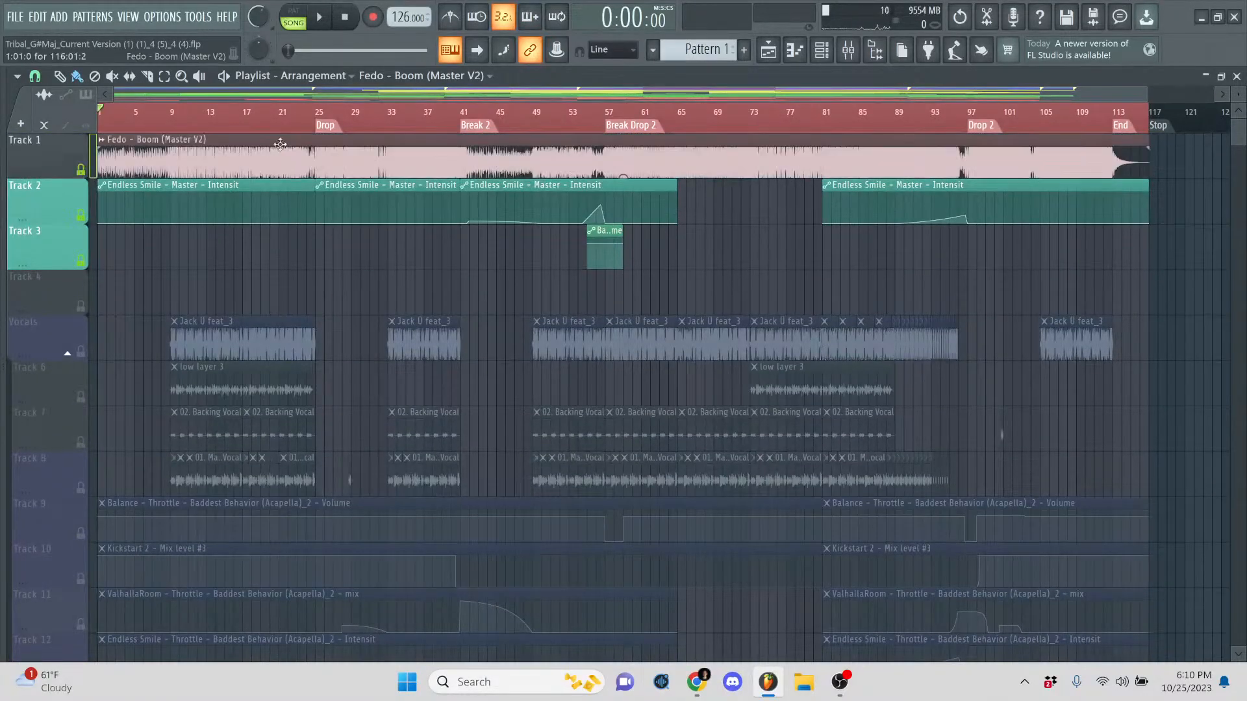
- Play the master from just before the Drop marker while checking the YouTube Studio stream, and return the playhead to the Drop
{"action": "left_click", "coordinate": [322, 121]}
{"action": "left_click", "coordinate": [312, 121]}
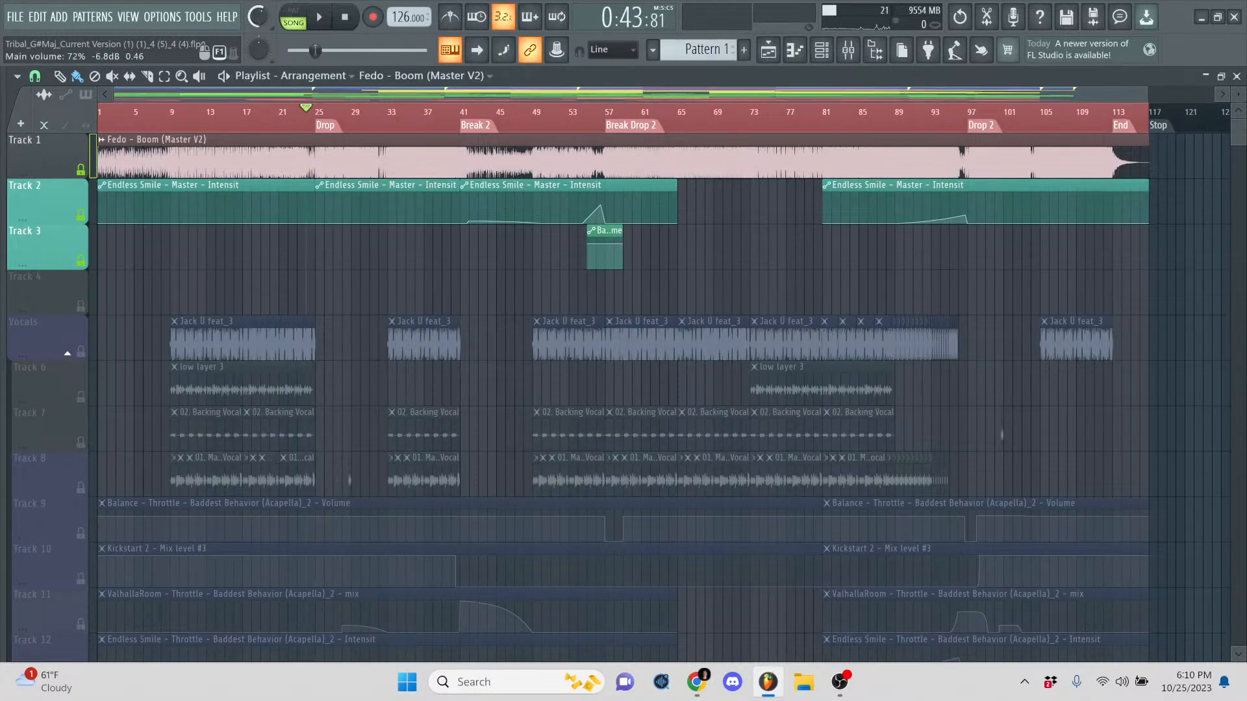
{"action": "key", "text": "space"}
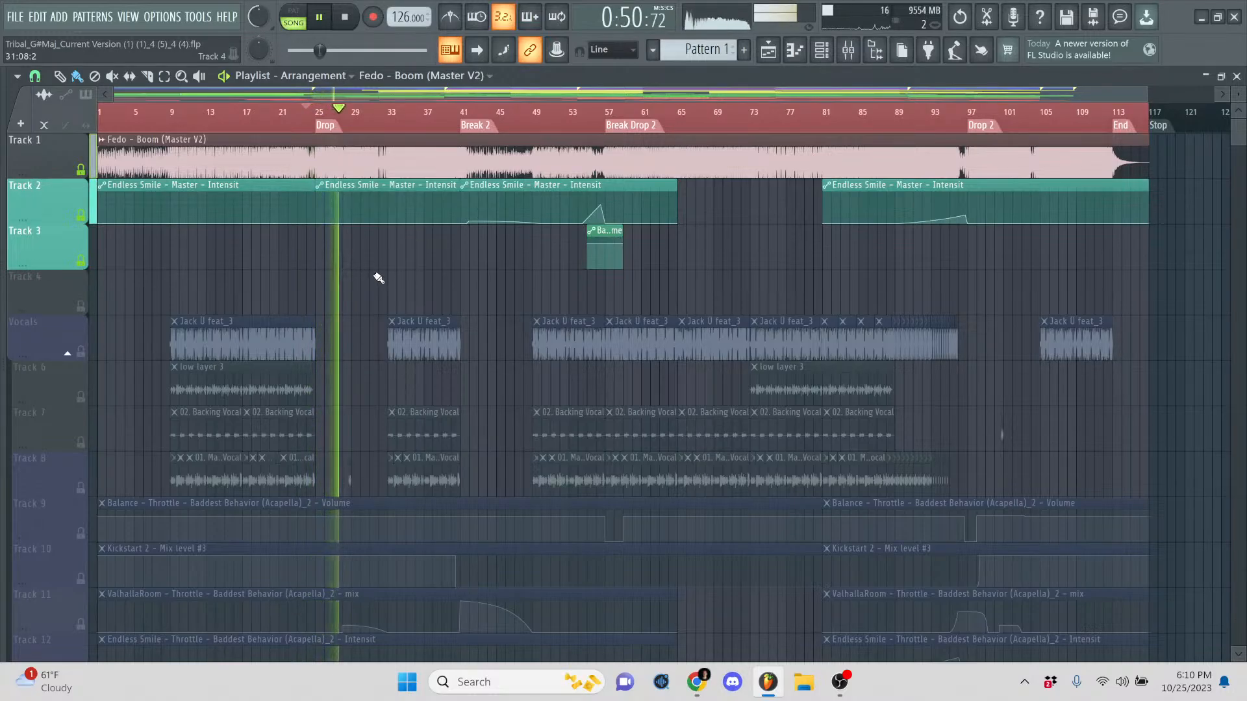
{"action": "left_click", "coordinate": [701, 693]}
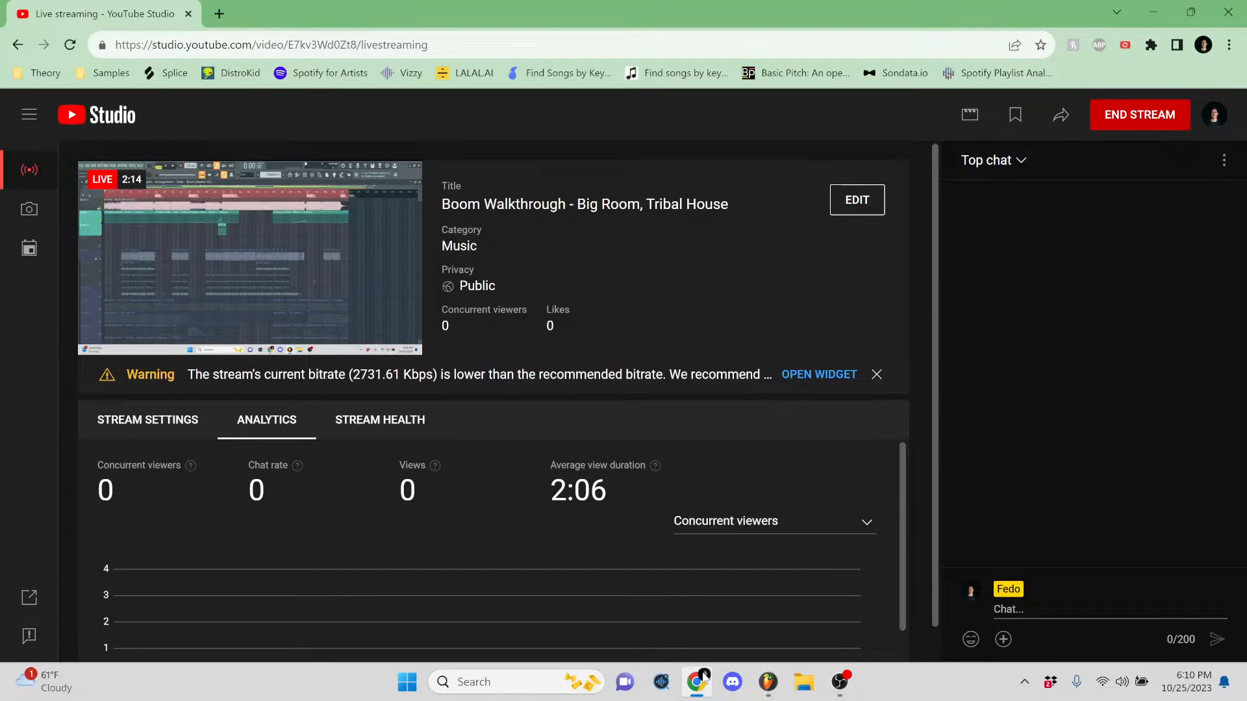
{"action": "left_click", "coordinate": [704, 676]}
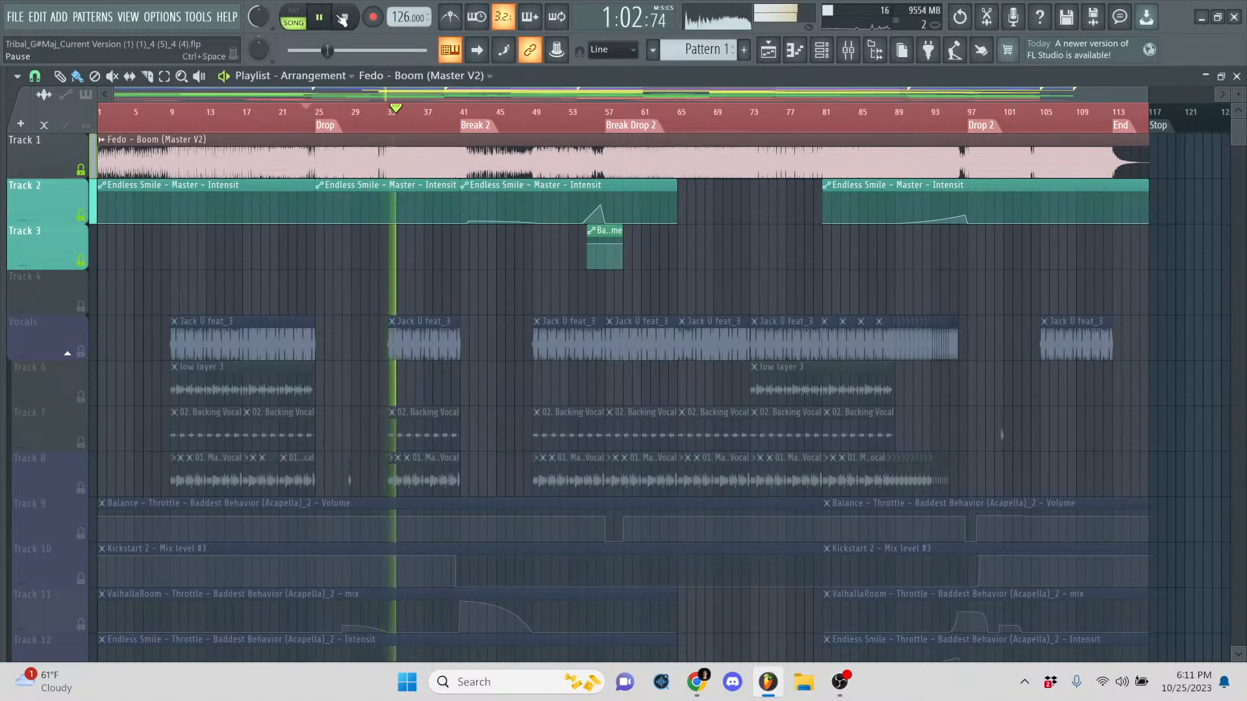
{"action": "key", "text": "space"}
{"action": "left_click", "coordinate": [321, 117]}
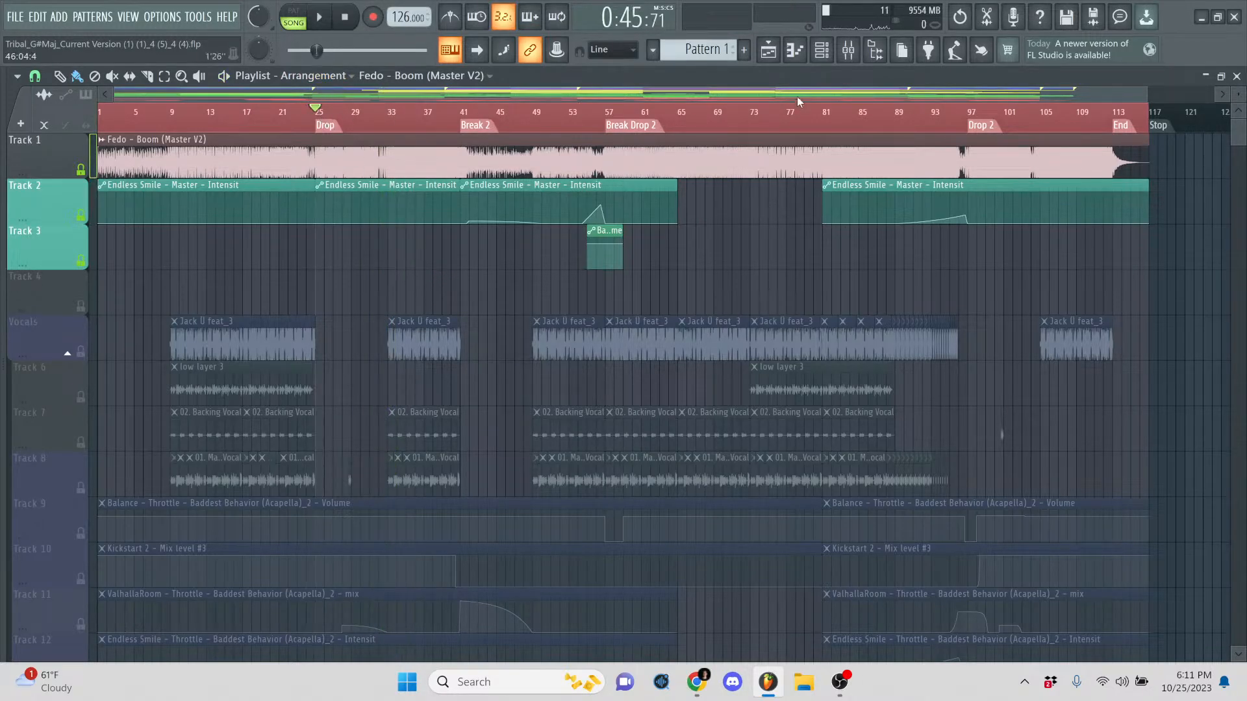
- Examine the arrangement's first 57 bars across the vocal, synth and drum tracks, down to Drop Percussions and back to Kick
{"action": "left_click_drag", "start_coordinate": [1145, 93], "coordinate": [595, 93]}
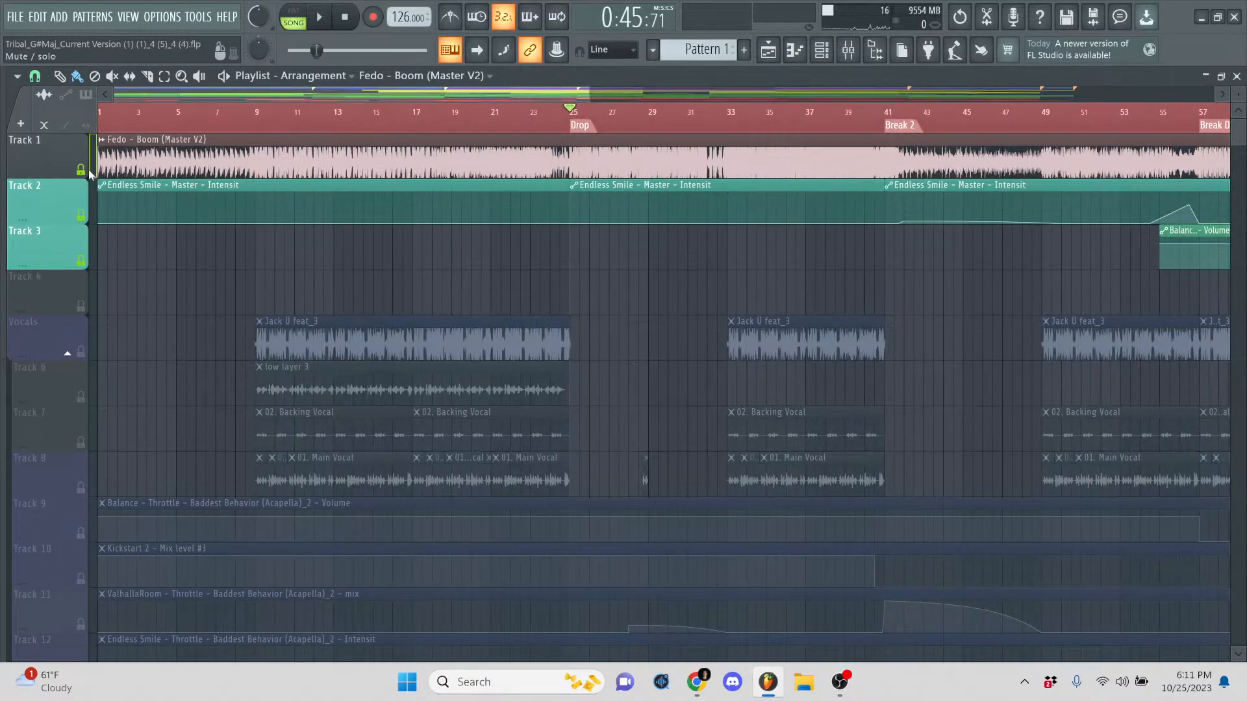
{"action": "scroll", "coordinate": [123, 250], "scroll_direction": "down", "scroll_amount": 1}
{"action": "scroll", "coordinate": [122, 250], "scroll_direction": "down", "scroll_amount": 5}
{"action": "scroll", "coordinate": [125, 247], "scroll_direction": "up", "scroll_amount": 6}
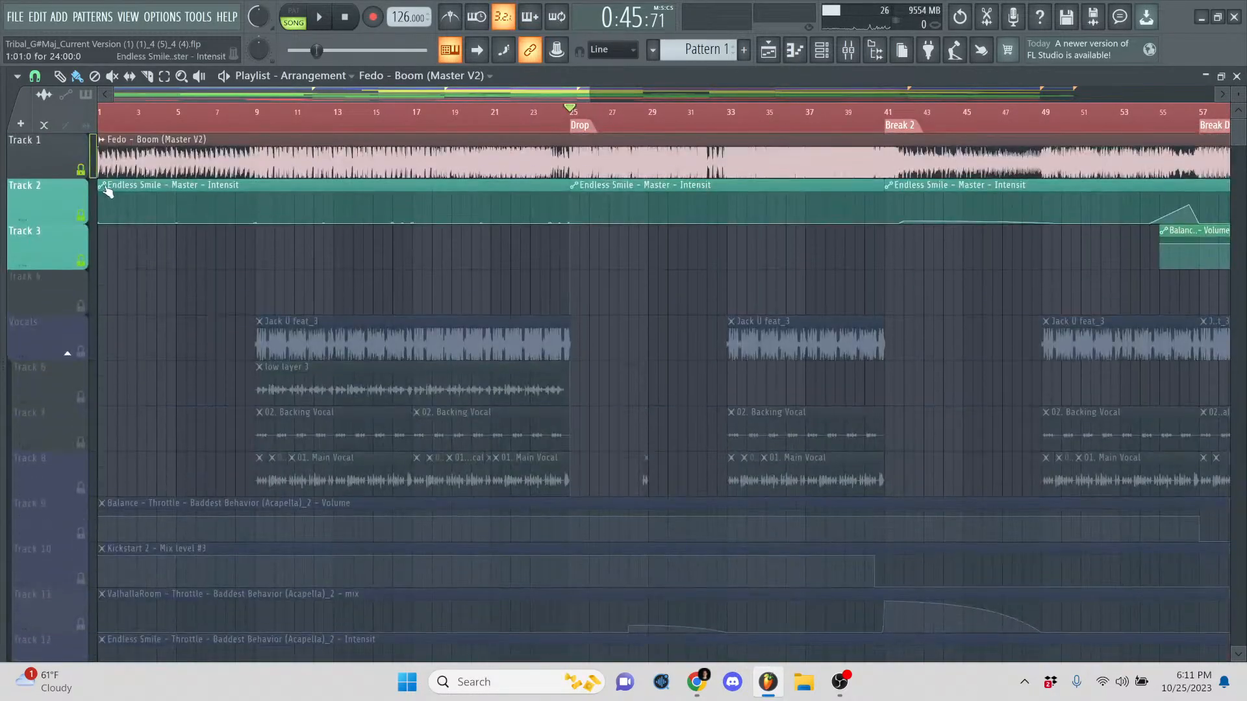
{"action": "scroll", "coordinate": [156, 279], "scroll_direction": "down", "scroll_amount": 15}
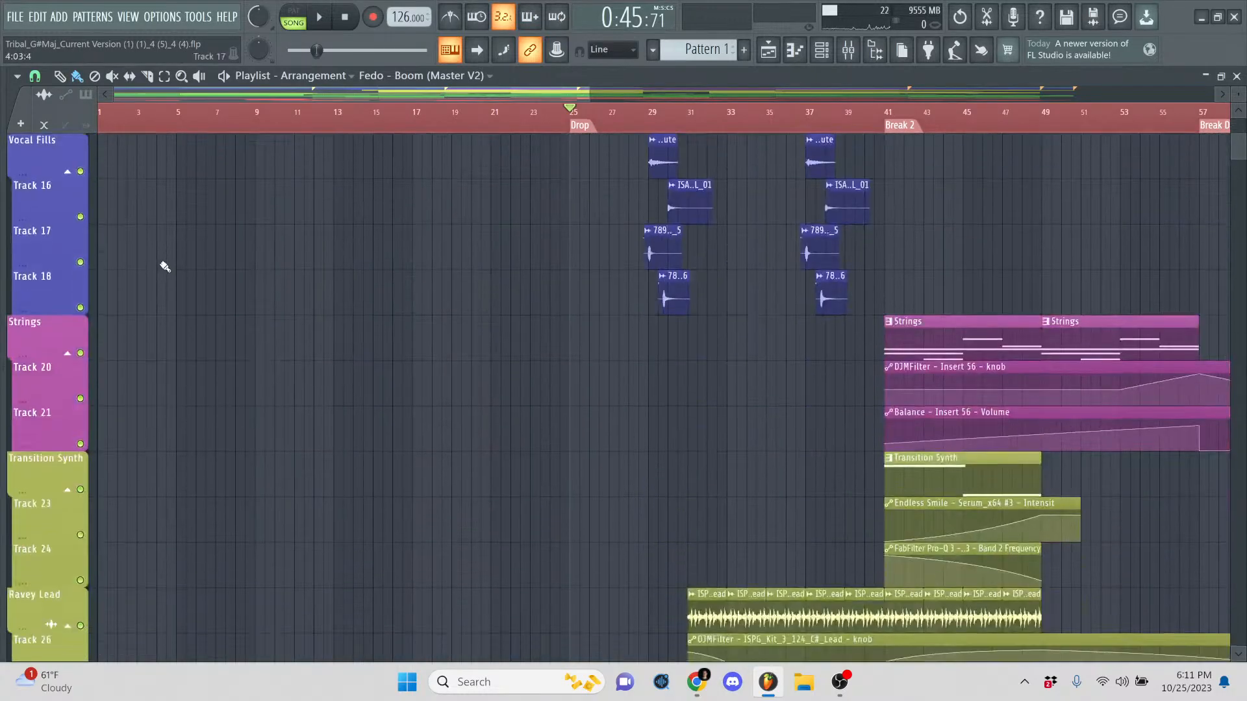
{"action": "scroll", "coordinate": [178, 265], "scroll_direction": "down", "scroll_amount": 20}
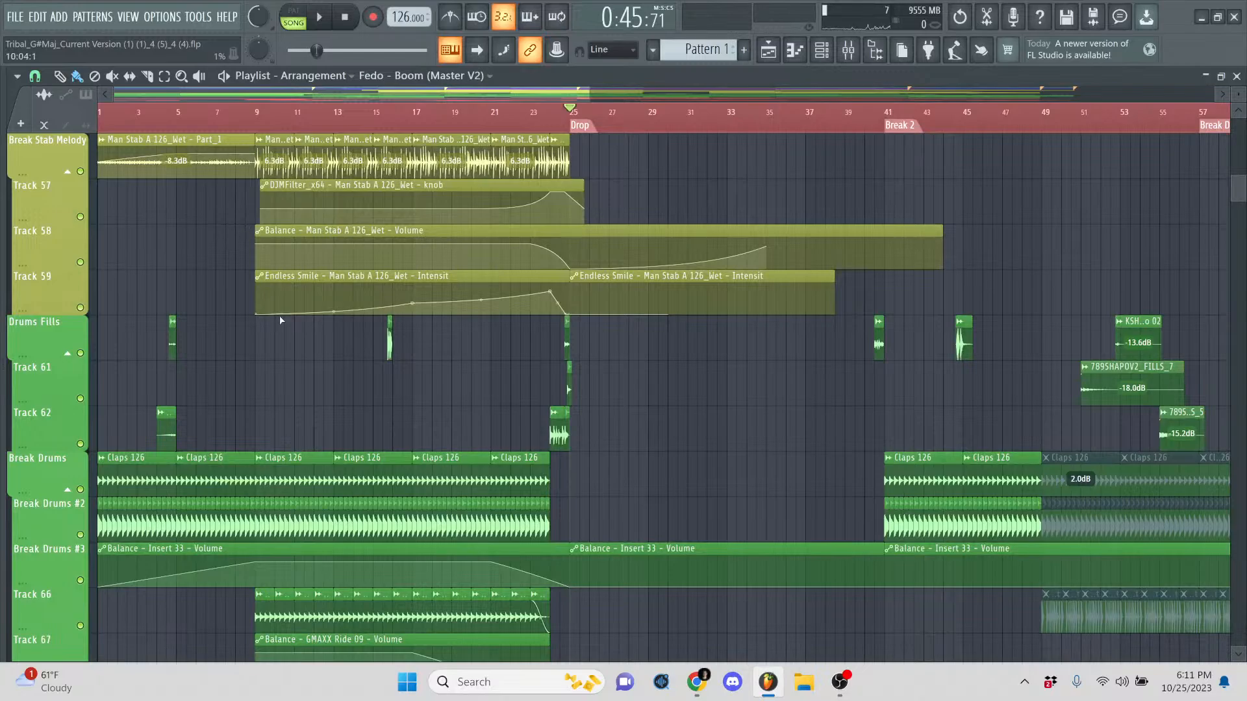
{"action": "scroll", "coordinate": [683, 357], "scroll_direction": "down", "scroll_amount": 15}
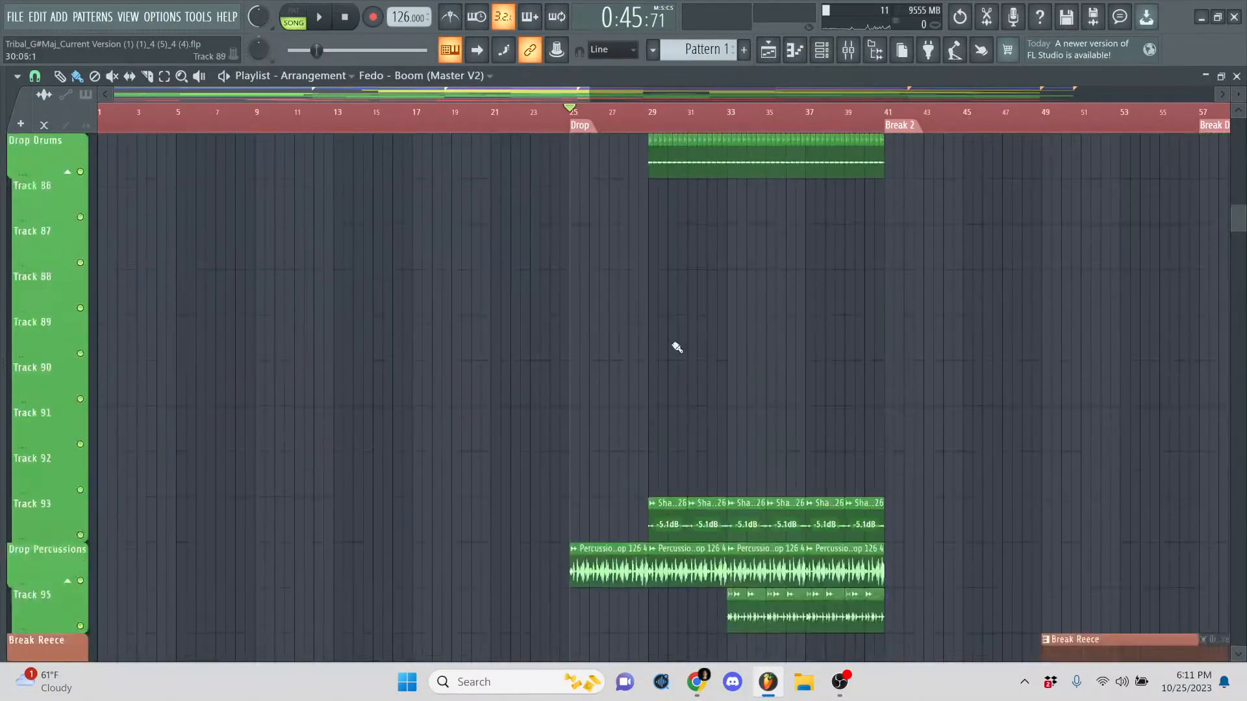
{"action": "scroll", "coordinate": [395, 383], "scroll_direction": "up", "scroll_amount": 4}
{"action": "scroll", "coordinate": [357, 432], "scroll_direction": "up", "scroll_amount": 5}
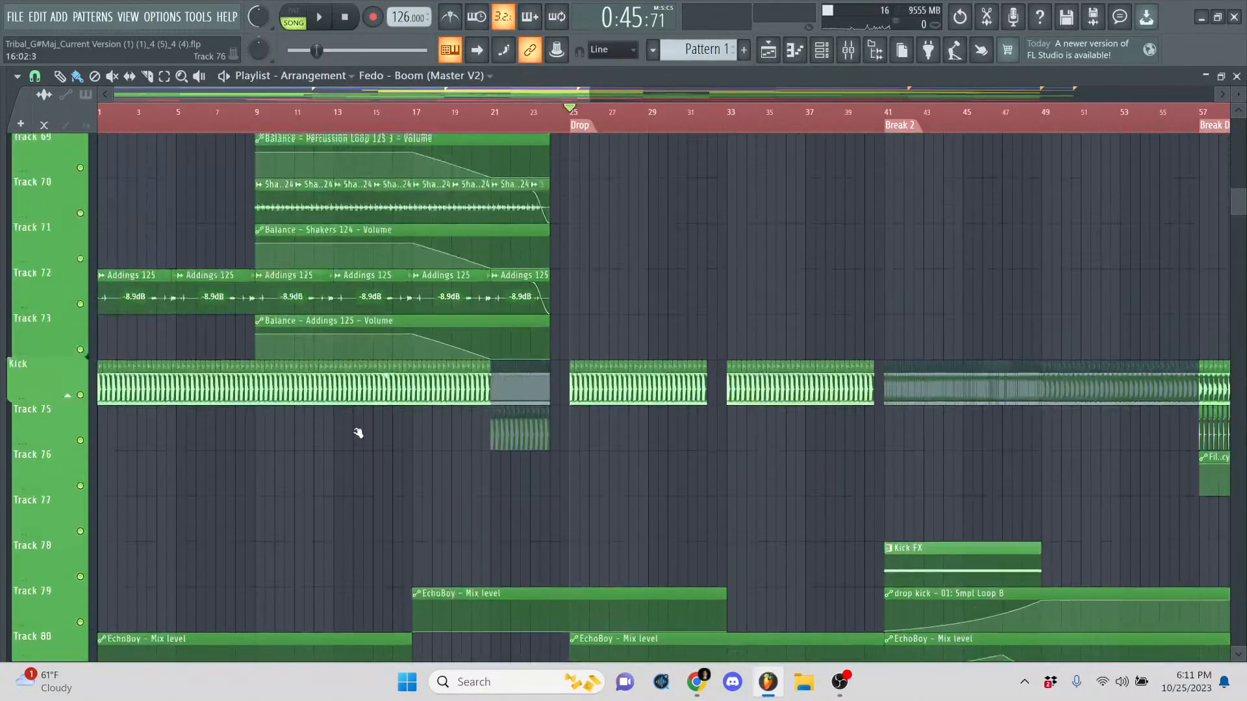
- Solo the Kick track and select the Drop's first four bars, from bar 25 to bar 29, for looped playback
{"action": "right_click", "coordinate": [80, 398]}
{"action": "left_click_drag", "start_coordinate": [574, 122], "coordinate": [655, 121]}
{"action": "key", "text": "space"}
{"action": "key", "text": "ctrl+d"}
{"action": "key", "text": "space"}
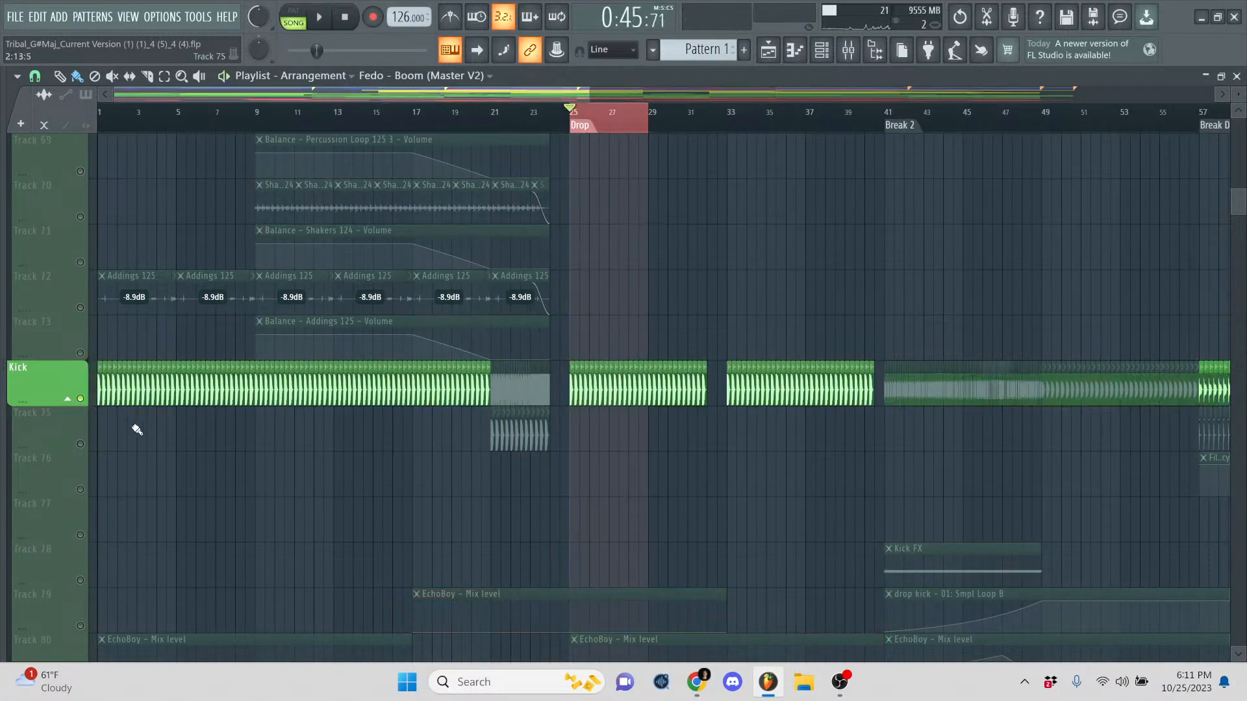
- Unmute the Kick group's remaining layer and automation tracks, Track 75 through Track 83
{"action": "left_click", "coordinate": [80, 444], "text": "ctrl"}
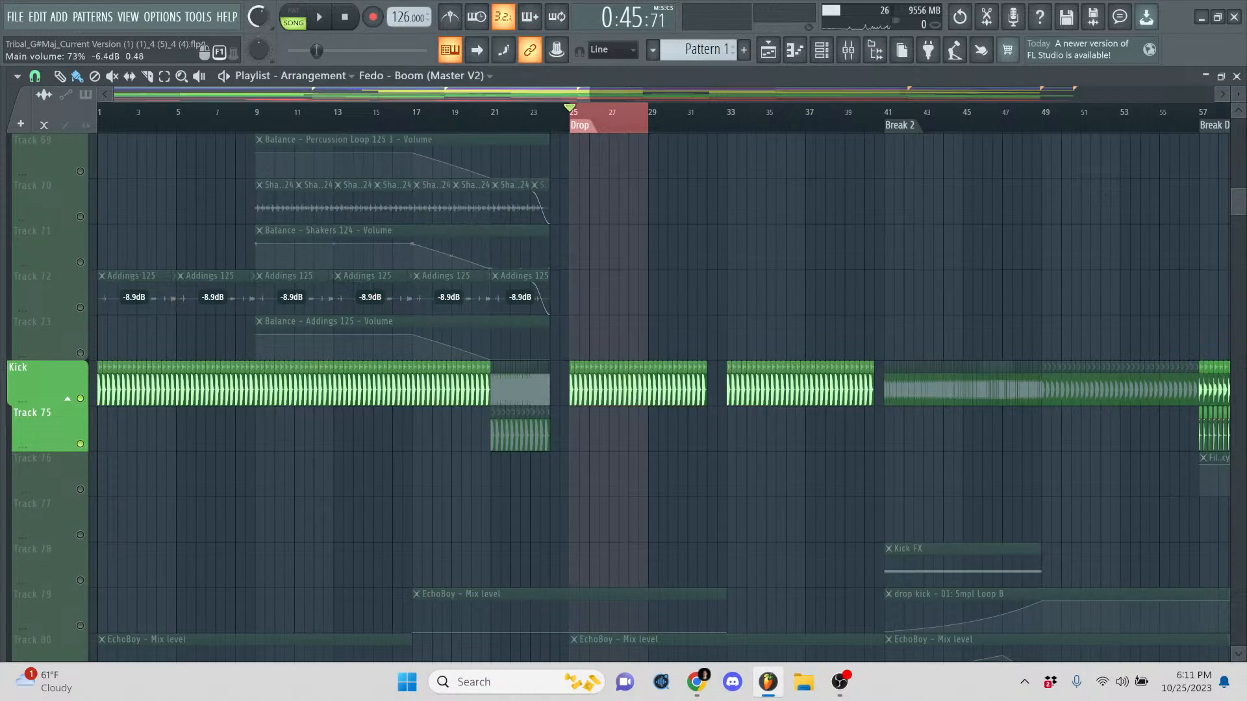
{"action": "scroll", "coordinate": [154, 268], "scroll_direction": "down", "scroll_amount": 1}
{"action": "scroll", "coordinate": [154, 267], "scroll_direction": "down", "scroll_amount": 3}
{"action": "left_click", "coordinate": [80, 308]}
{"action": "left_click", "coordinate": [81, 359]}
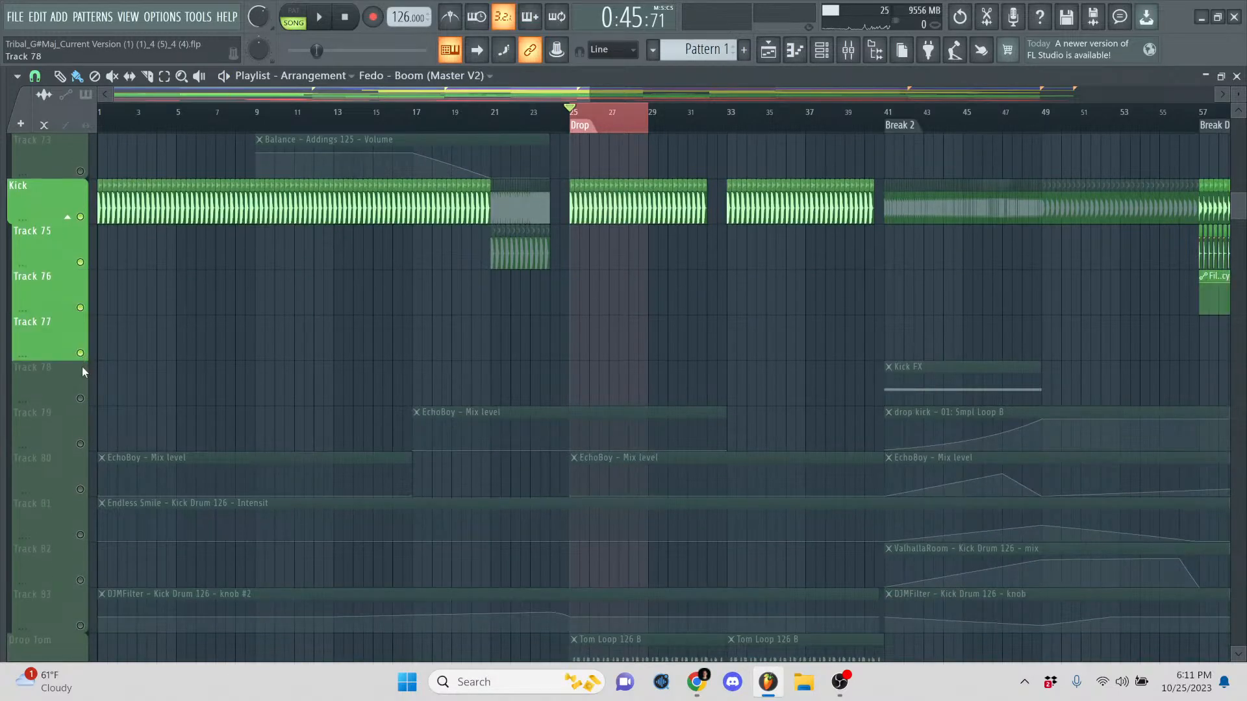
{"action": "left_click", "coordinate": [80, 401]}
{"action": "left_click", "coordinate": [80, 443]}
{"action": "left_click", "coordinate": [80, 489]}
{"action": "left_click", "coordinate": [79, 534]}
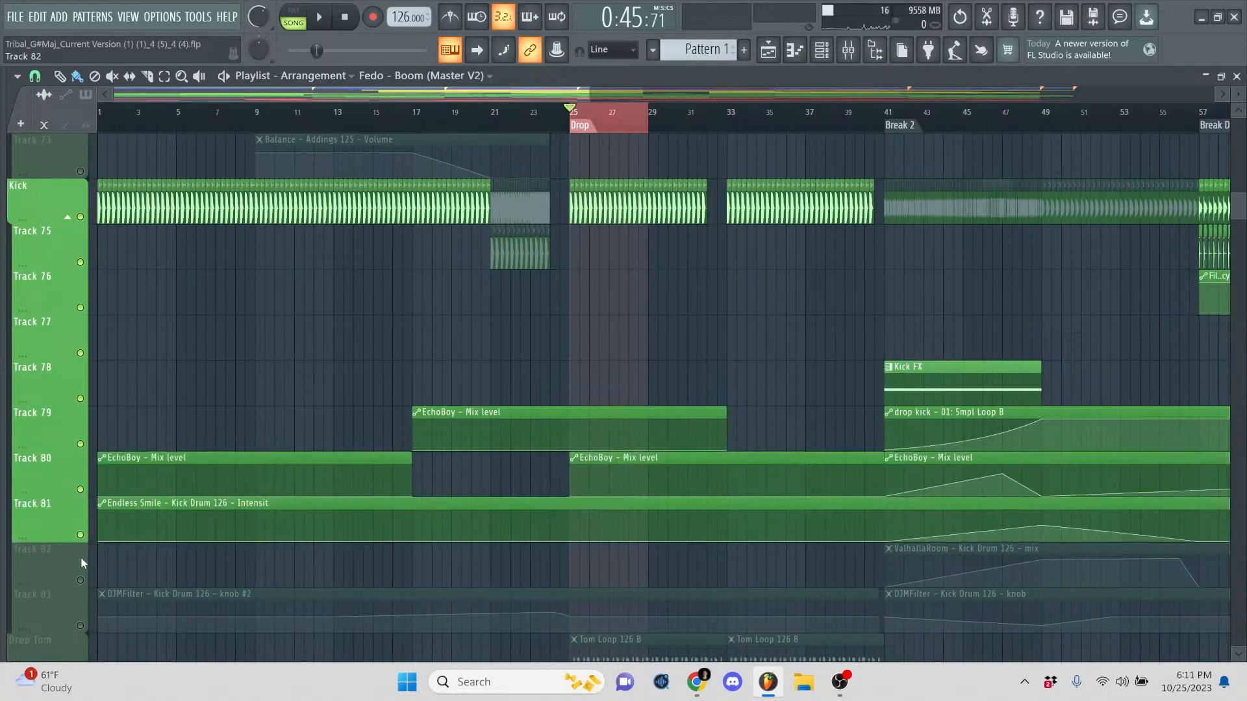
{"action": "left_click", "coordinate": [80, 580]}
{"action": "left_click", "coordinate": [80, 625]}
- Play the selected Drop section while unmuting the Drop Tom and Drop Percussions tracks, and stop playback
{"action": "key", "text": "space"}
{"action": "scroll", "coordinate": [336, 289], "scroll_direction": "down", "scroll_amount": 8}
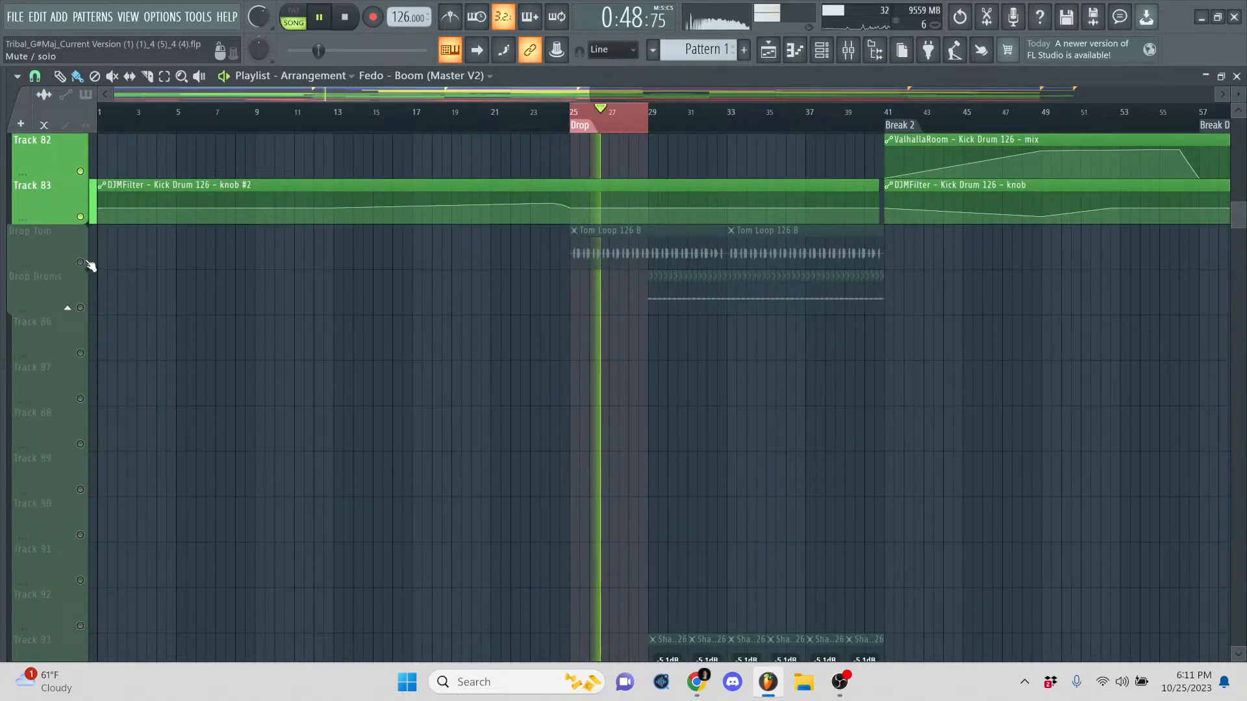
{"action": "left_click", "coordinate": [80, 262]}
{"action": "scroll", "coordinate": [221, 306], "scroll_direction": "down", "scroll_amount": 6}
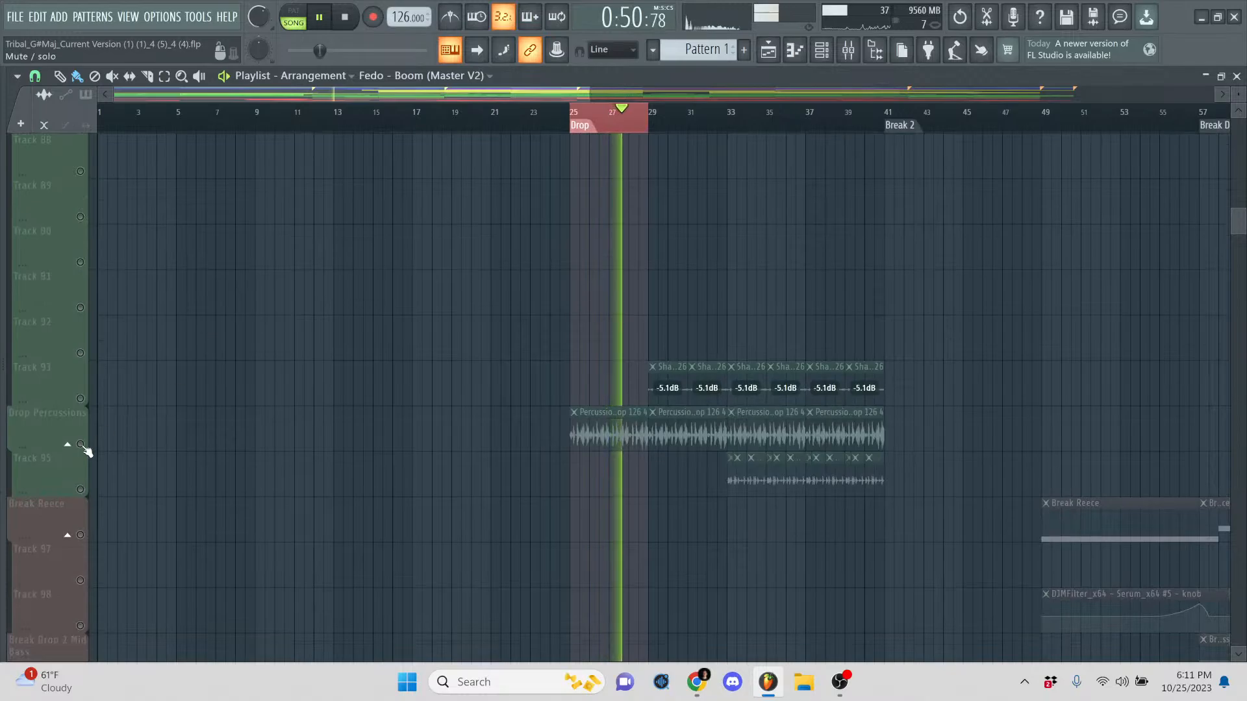
{"action": "left_click", "coordinate": [80, 443]}
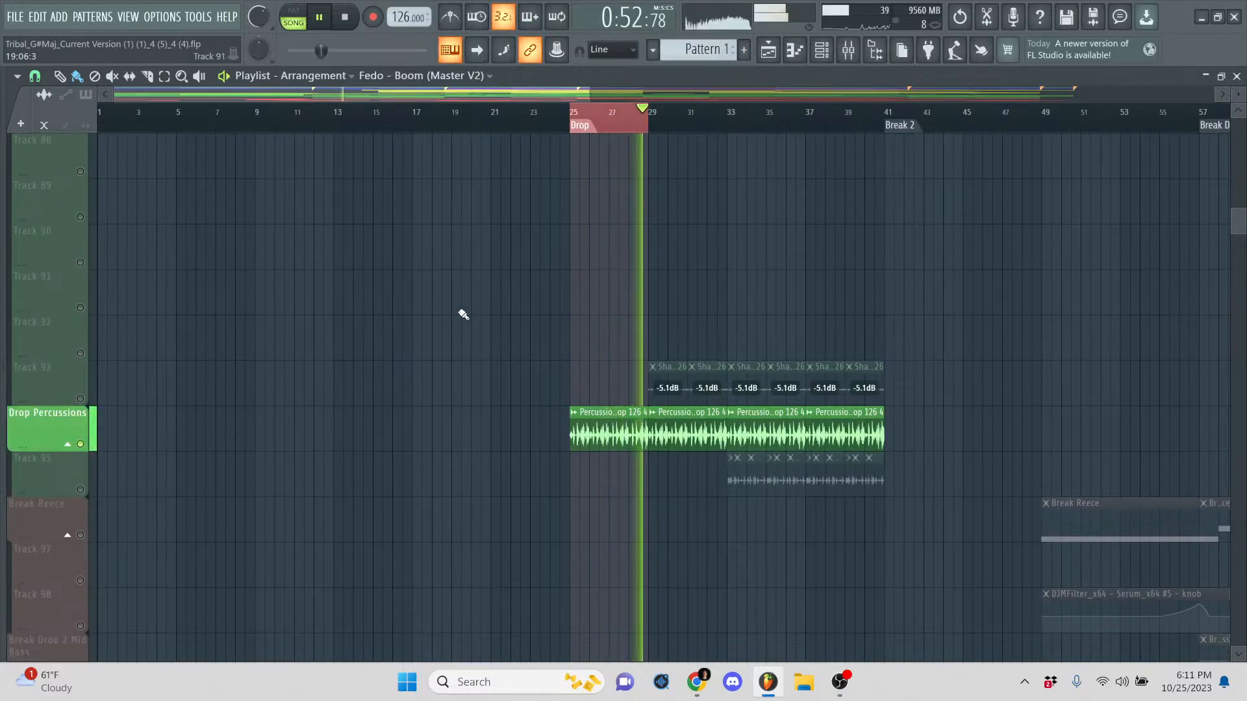
{"action": "key", "text": "space"}
{"action": "scroll", "coordinate": [445, 315], "scroll_direction": "up", "scroll_amount": 3}
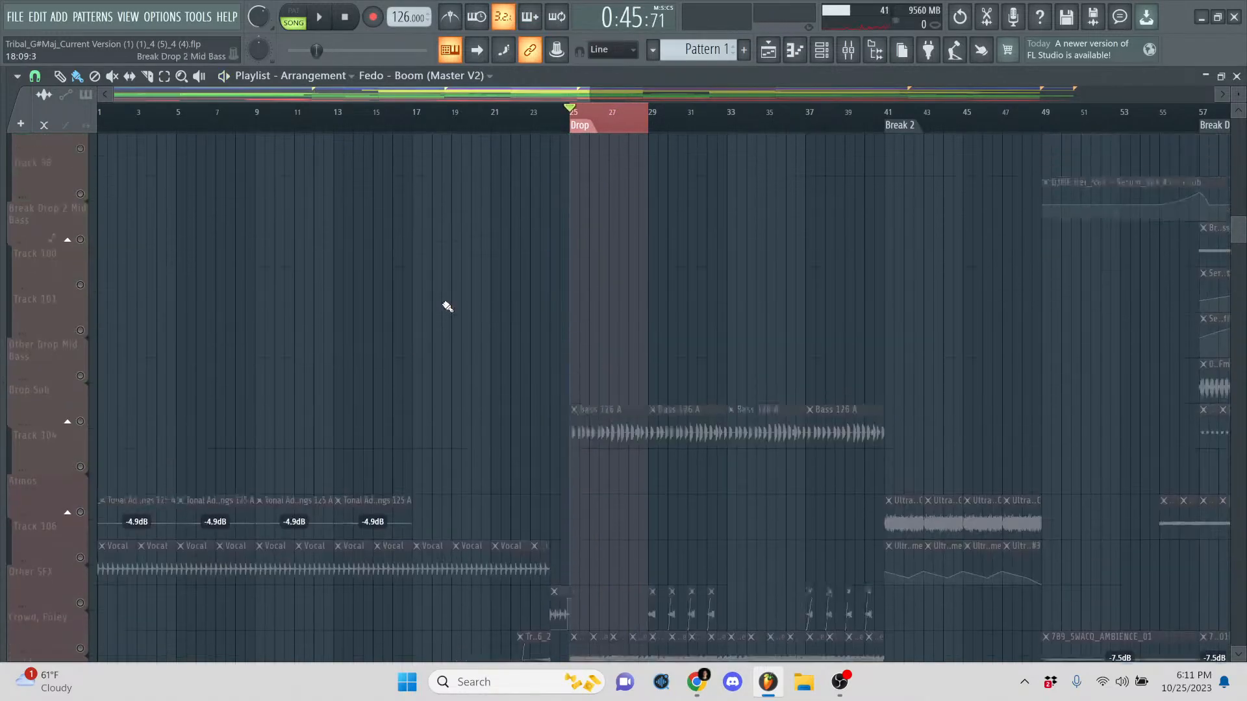
{"action": "scroll", "coordinate": [448, 306], "scroll_direction": "up", "scroll_amount": 6}
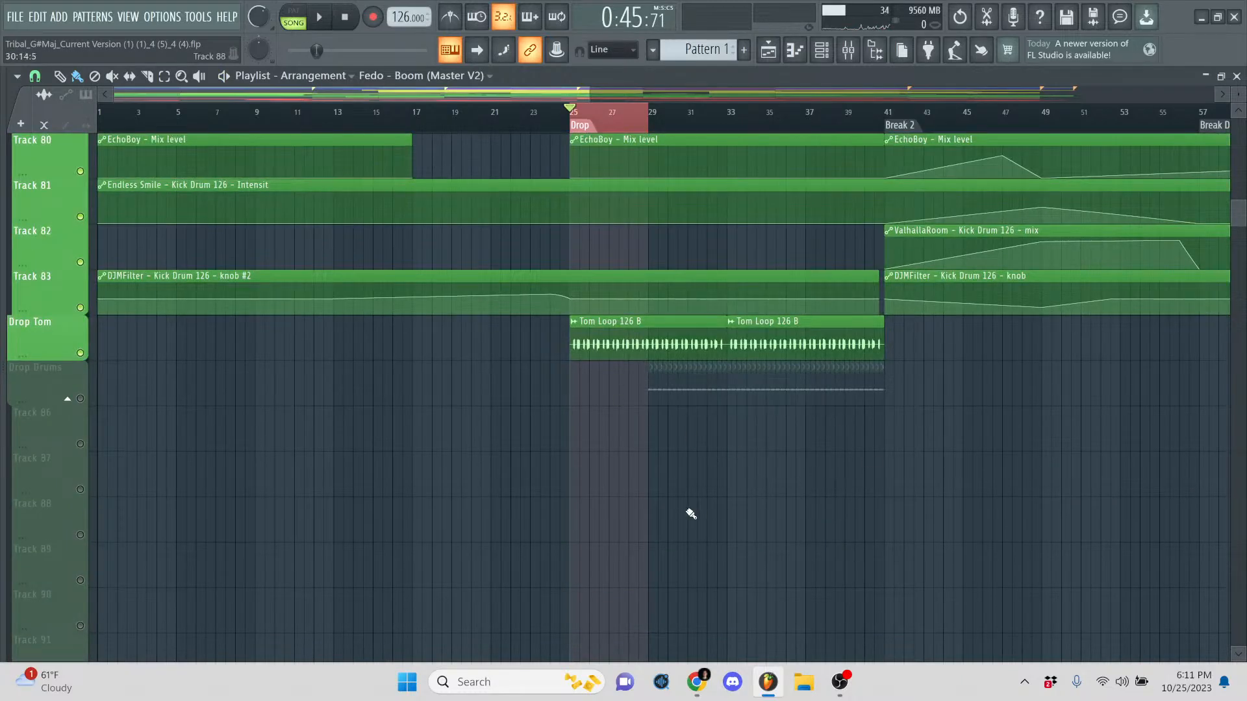
{"action": "scroll", "coordinate": [695, 510], "scroll_direction": "down", "scroll_amount": 9}
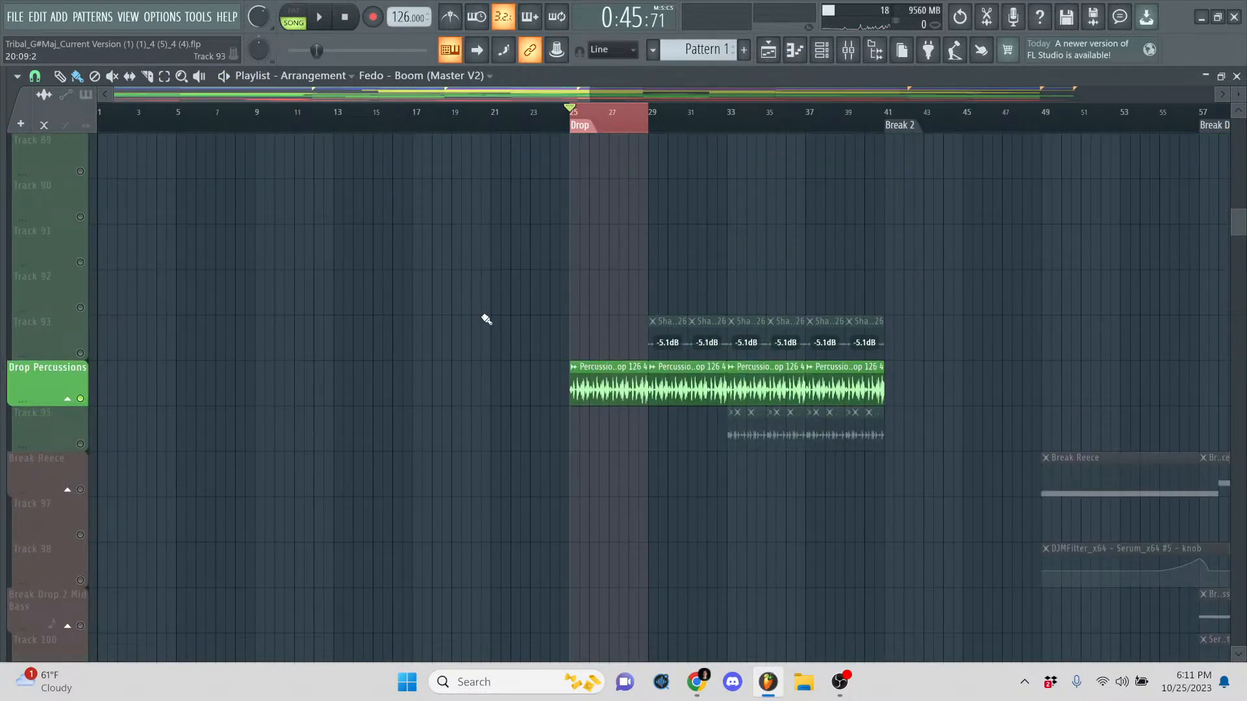
- Play the selected Drop section, unmute the Drop Sub track, and play the section again with it included
{"action": "key", "text": "space"}
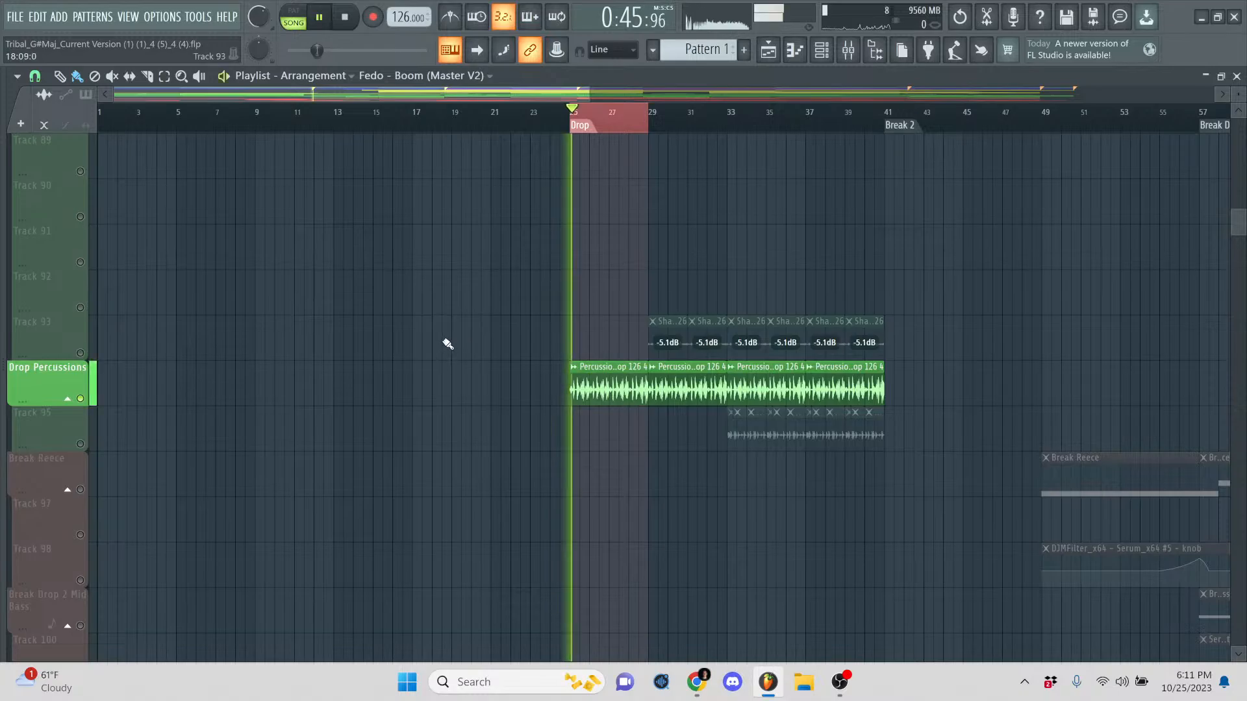
{"action": "scroll", "coordinate": [478, 318], "scroll_direction": "down", "scroll_amount": 4}
{"action": "key", "text": "space"}
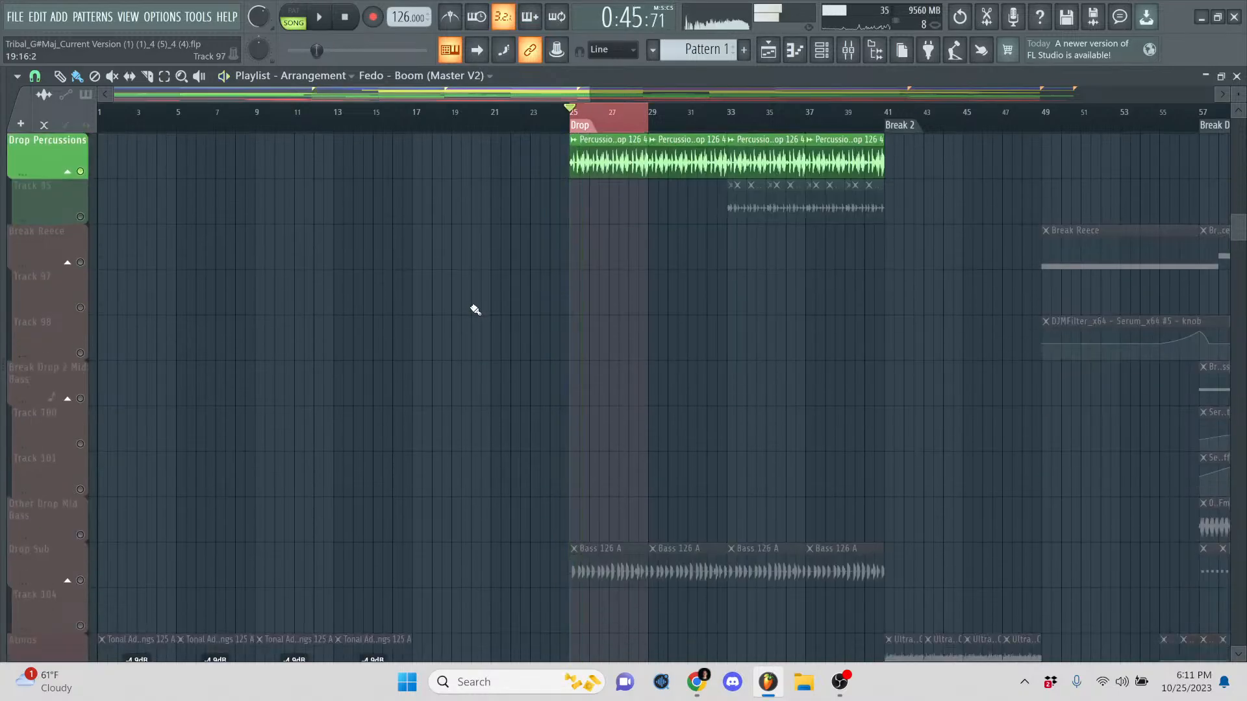
{"action": "scroll", "coordinate": [89, 307], "scroll_direction": "down", "scroll_amount": 7}
{"action": "left_click", "coordinate": [84, 305]}
{"action": "key", "text": "space"}
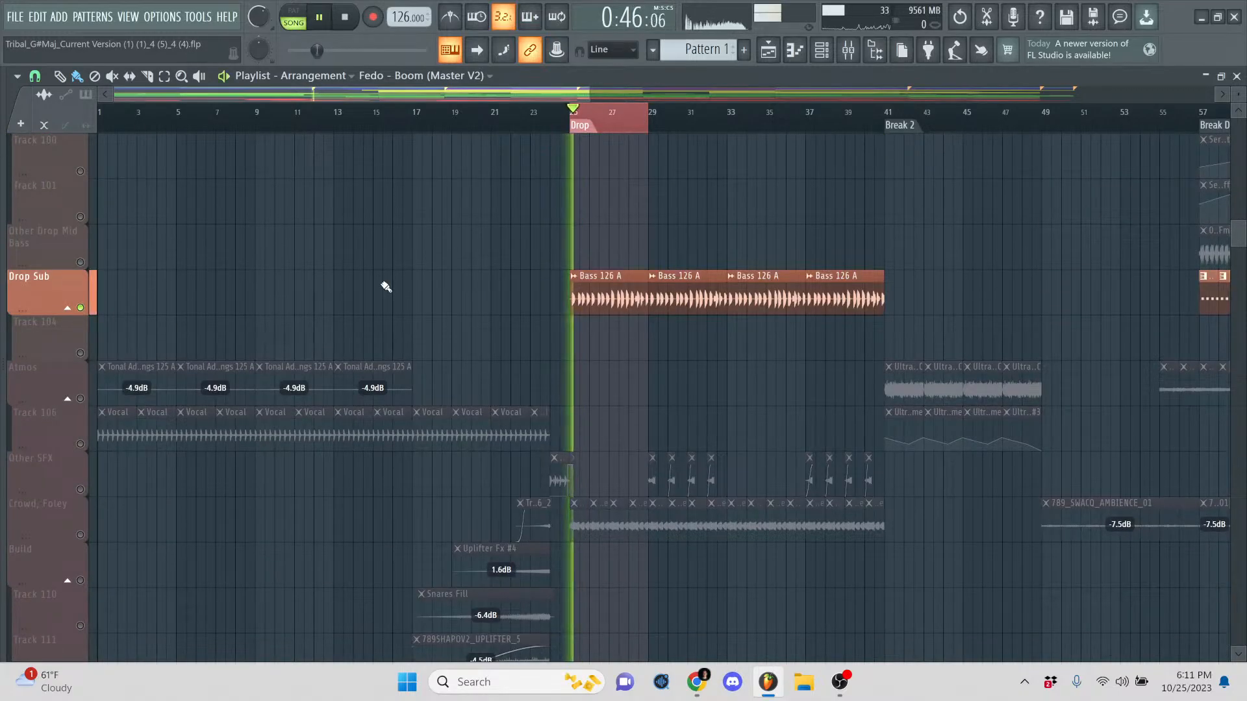
- Unmute the Crowd, Foley track while the Drop plays, and stop playback
{"action": "scroll", "coordinate": [325, 318], "scroll_direction": "down", "scroll_amount": 4}
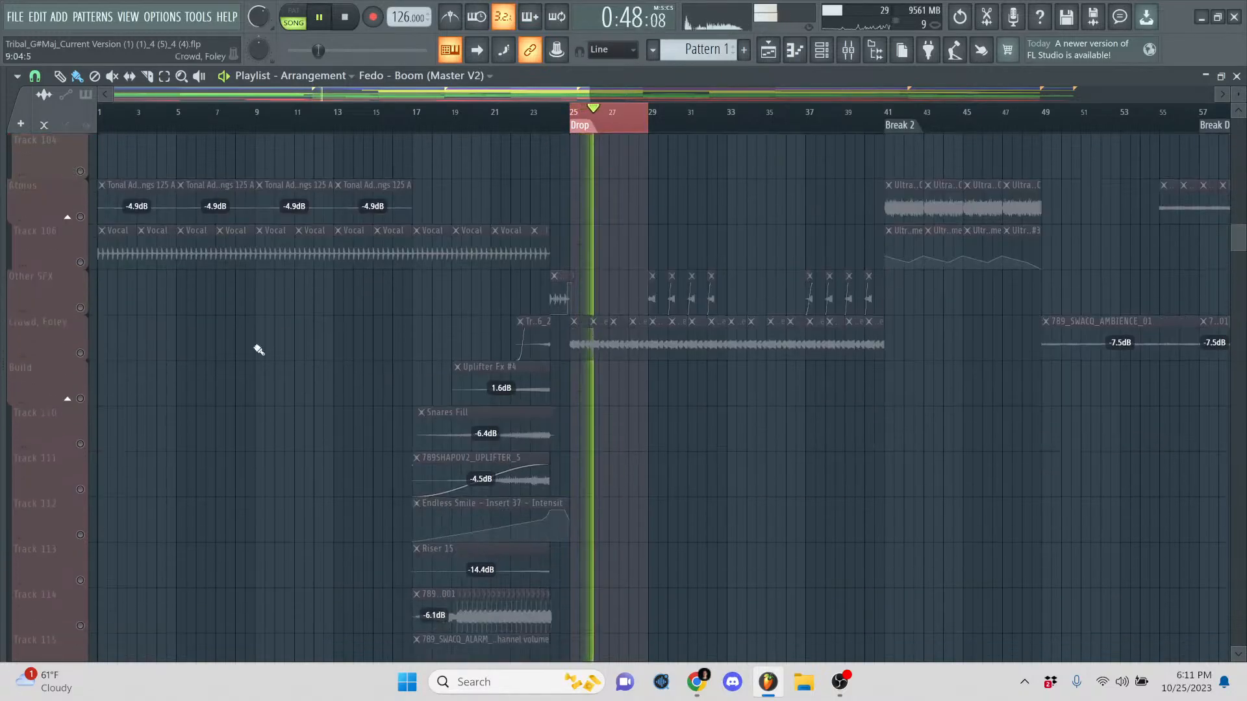
{"action": "left_click", "coordinate": [86, 353]}
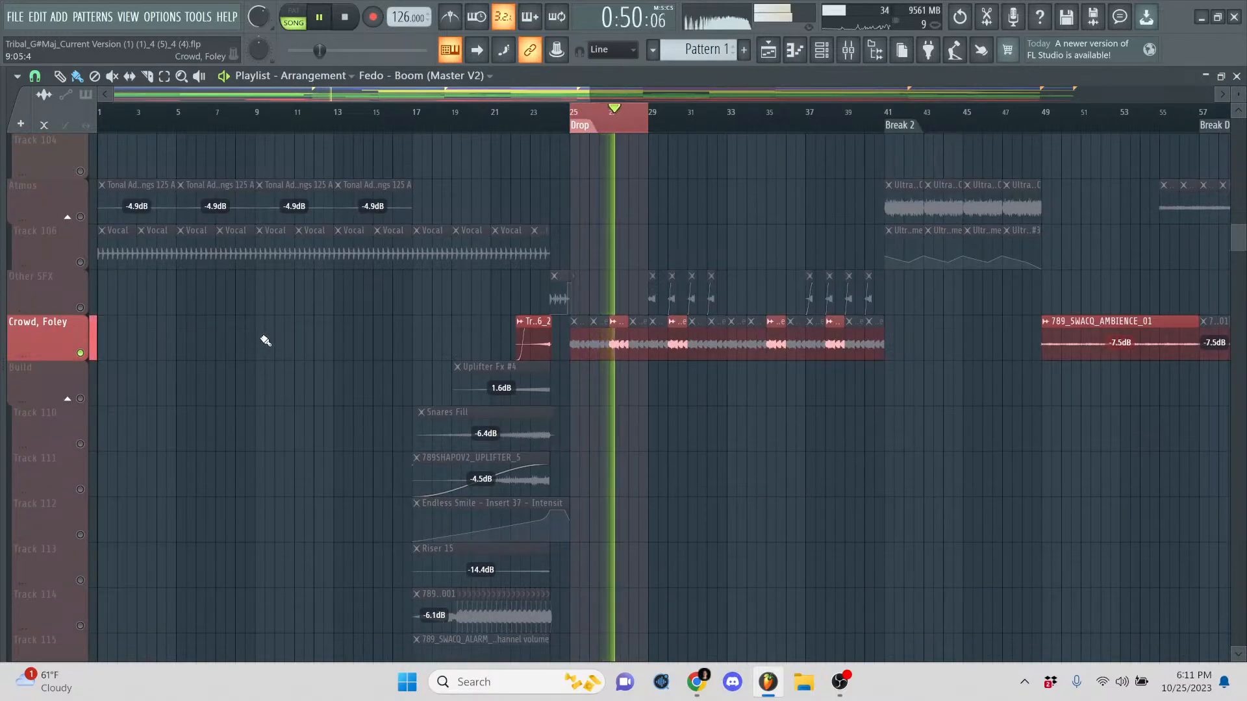
{"action": "scroll", "coordinate": [268, 339], "scroll_direction": "down", "scroll_amount": 11}
{"action": "key", "text": "space"}
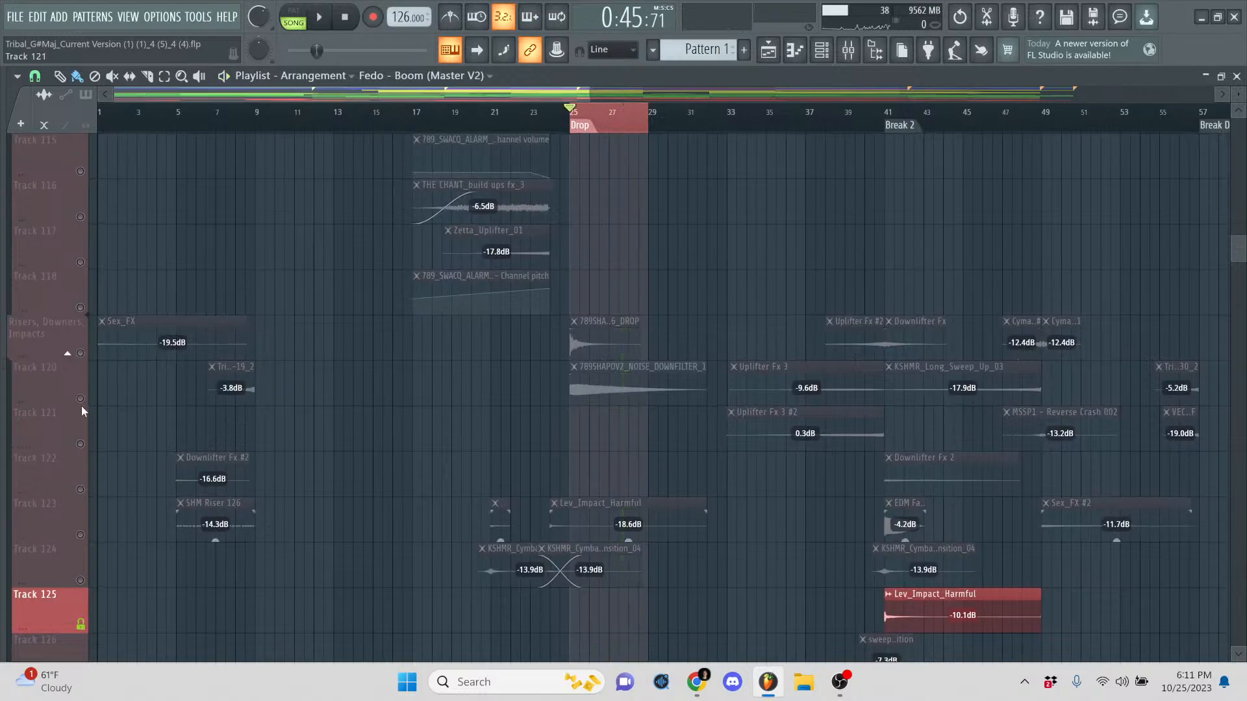
- Unmute the Risers, Downers, Impacts track and Tracks 120, 123 and 124 while playing the Drop
{"action": "left_click", "coordinate": [80, 398]}
{"action": "left_click", "coordinate": [80, 353]}
{"action": "key", "text": "space"}
{"action": "scroll", "coordinate": [147, 357], "scroll_direction": "down", "scroll_amount": 4}
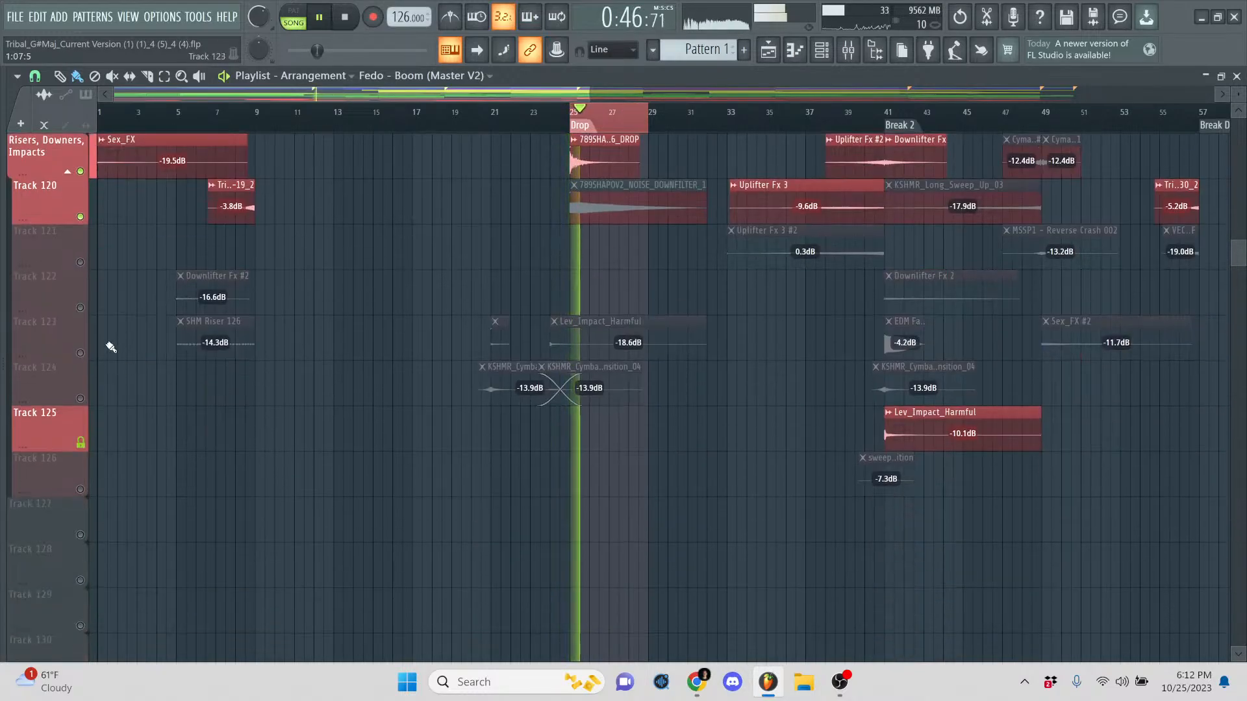
{"action": "left_click", "coordinate": [80, 354]}
{"action": "left_click", "coordinate": [81, 399]}
{"action": "scroll", "coordinate": [225, 380], "scroll_direction": "down", "scroll_amount": 7}
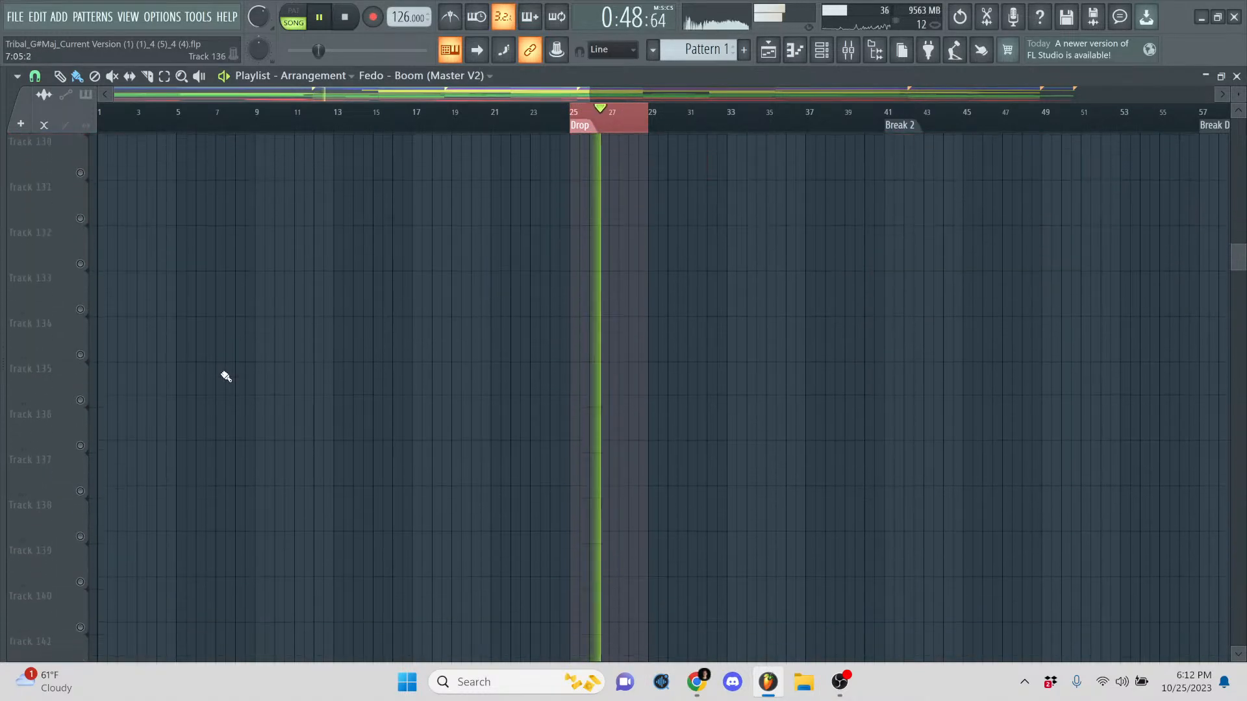
- Stop playback and examine the Drop through Break 2, from the vocal tracks down to Vocal Fills and Strings
{"action": "scroll", "coordinate": [226, 376], "scroll_direction": "up", "scroll_amount": 20}
{"action": "scroll", "coordinate": [227, 371], "scroll_direction": "up", "scroll_amount": 20}
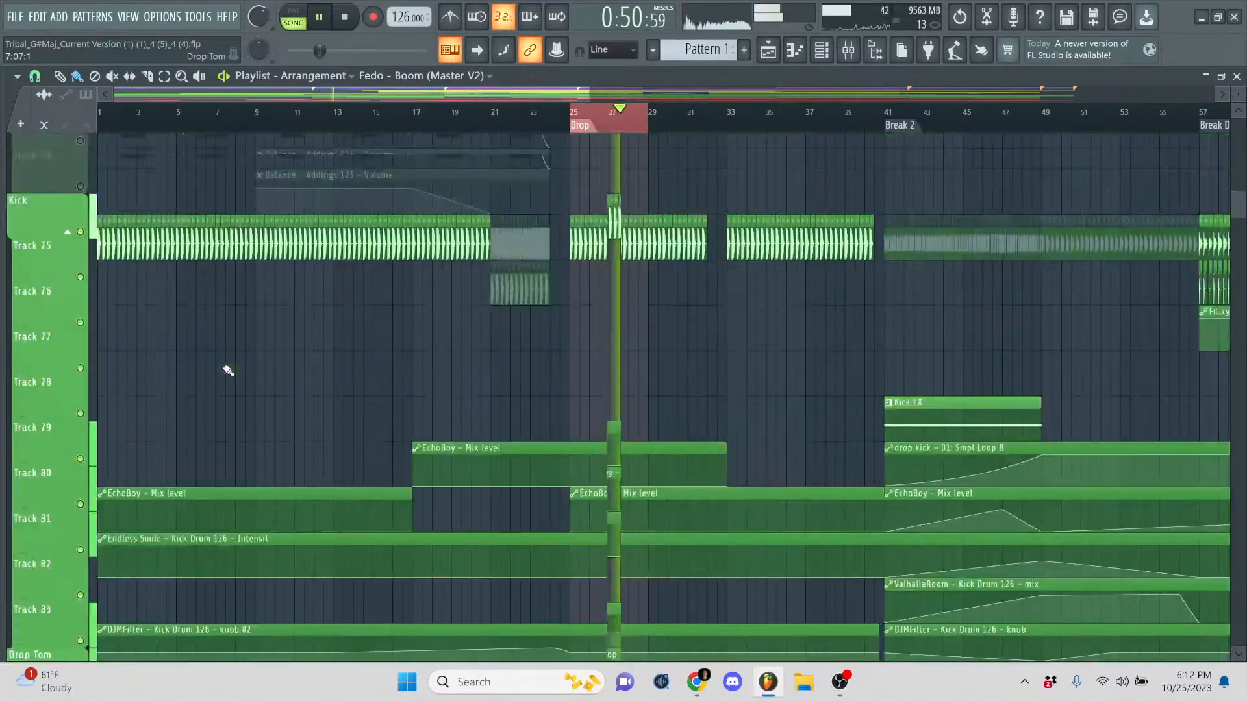
{"action": "scroll", "coordinate": [227, 367], "scroll_direction": "up", "scroll_amount": 20}
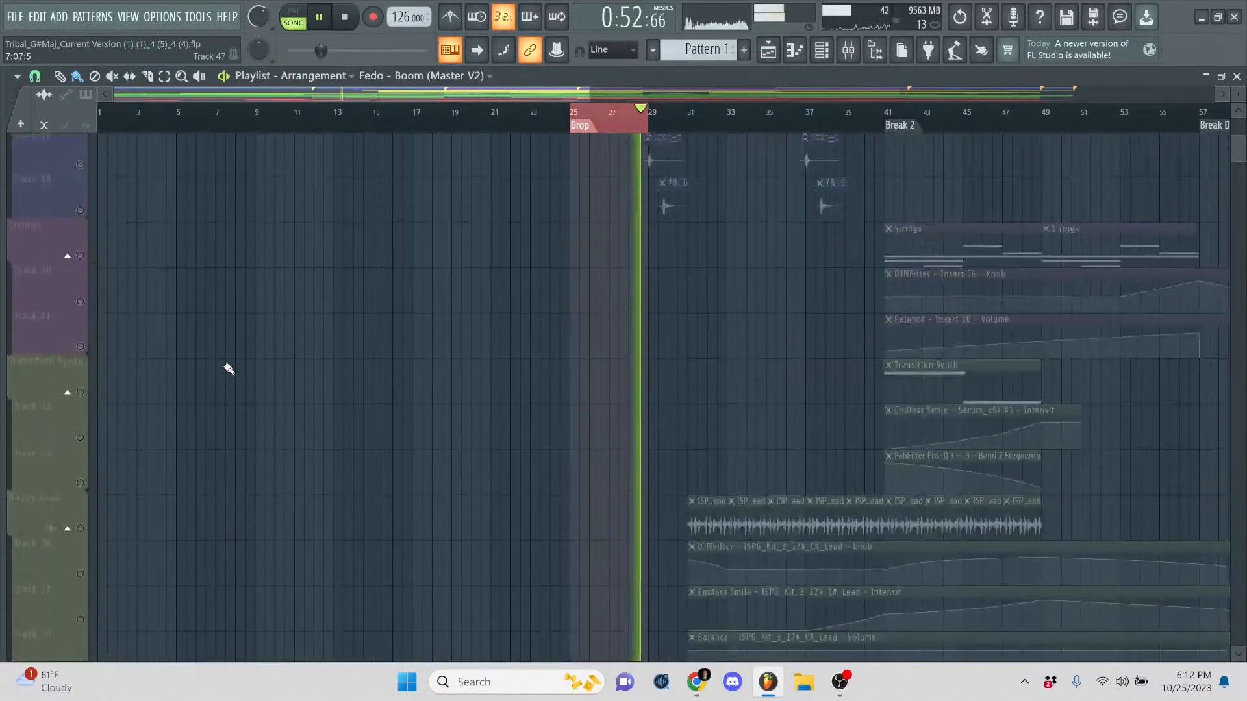
{"action": "key", "text": "space"}
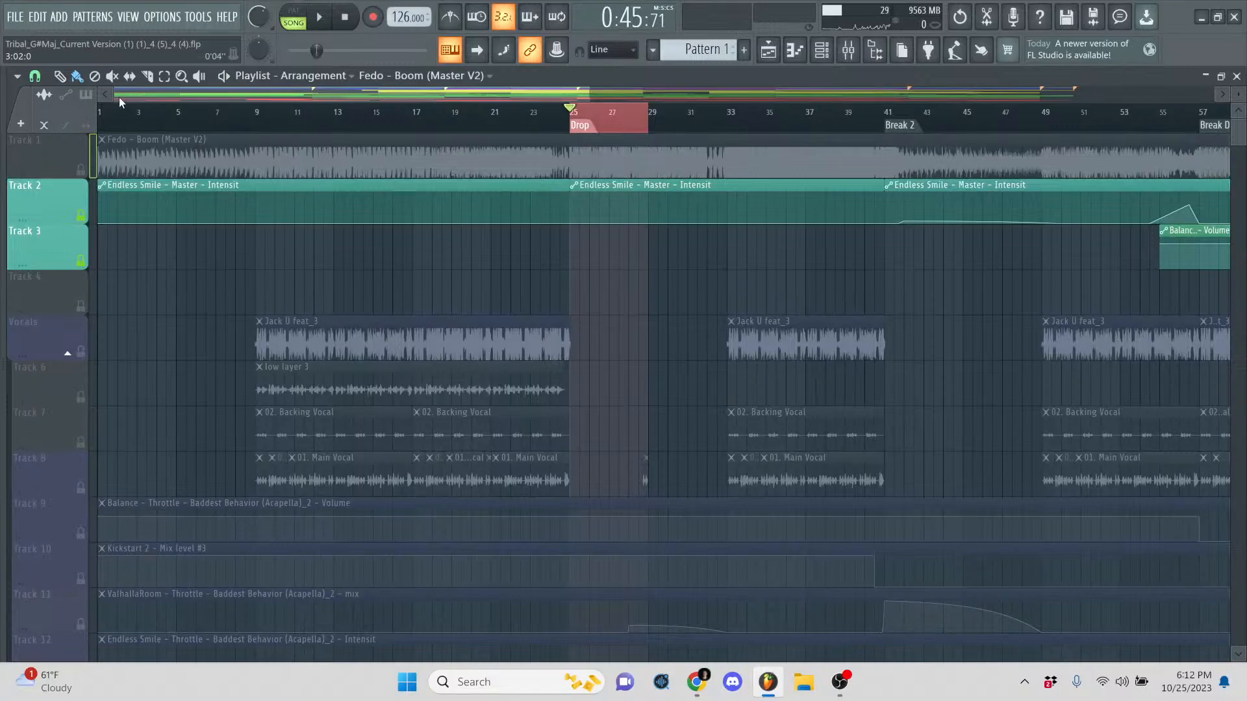
{"action": "left_click_drag", "start_coordinate": [118, 98], "coordinate": [171, 101]}
{"action": "left_click_drag", "start_coordinate": [258, 111], "coordinate": [289, 107]}
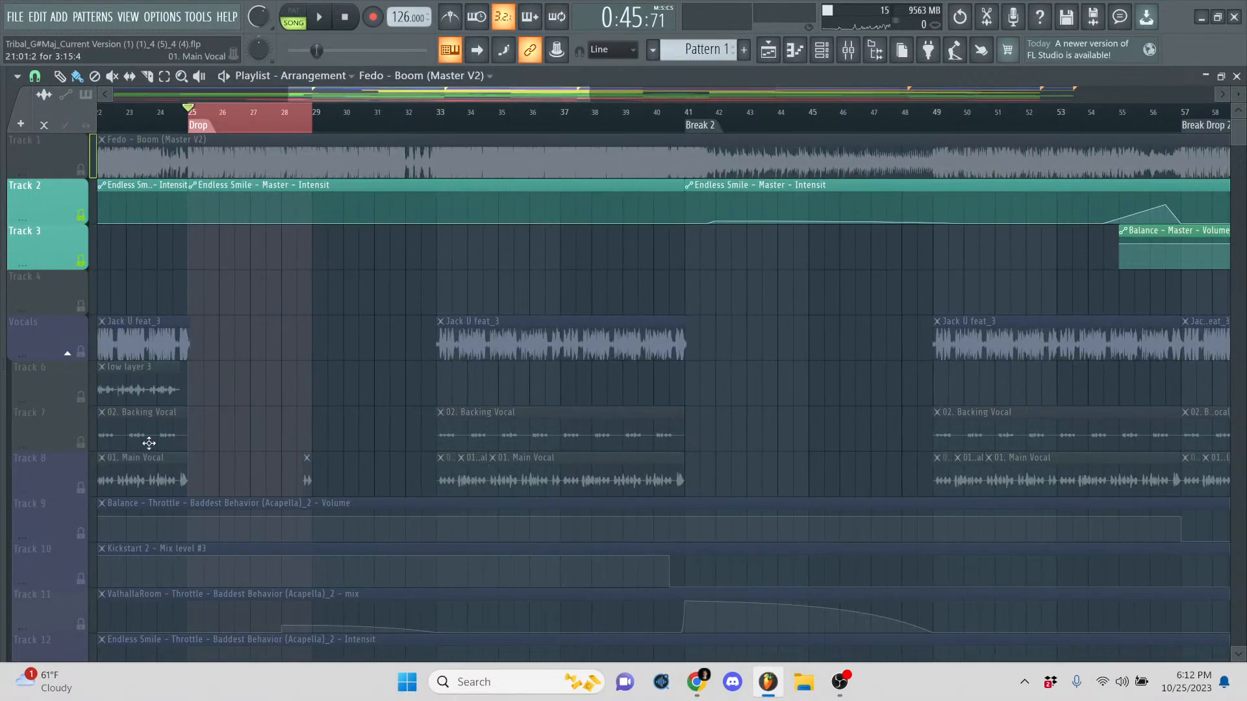
{"action": "scroll", "coordinate": [320, 390], "scroll_direction": "down", "scroll_amount": 8}
{"action": "scroll", "coordinate": [317, 383], "scroll_direction": "up", "scroll_amount": 8}
{"action": "left_click_drag", "start_coordinate": [588, 97], "coordinate": [525, 98]}
{"action": "scroll", "coordinate": [485, 278], "scroll_direction": "down", "scroll_amount": 5}
{"action": "scroll", "coordinate": [485, 278], "scroll_direction": "up", "scroll_amount": 7}
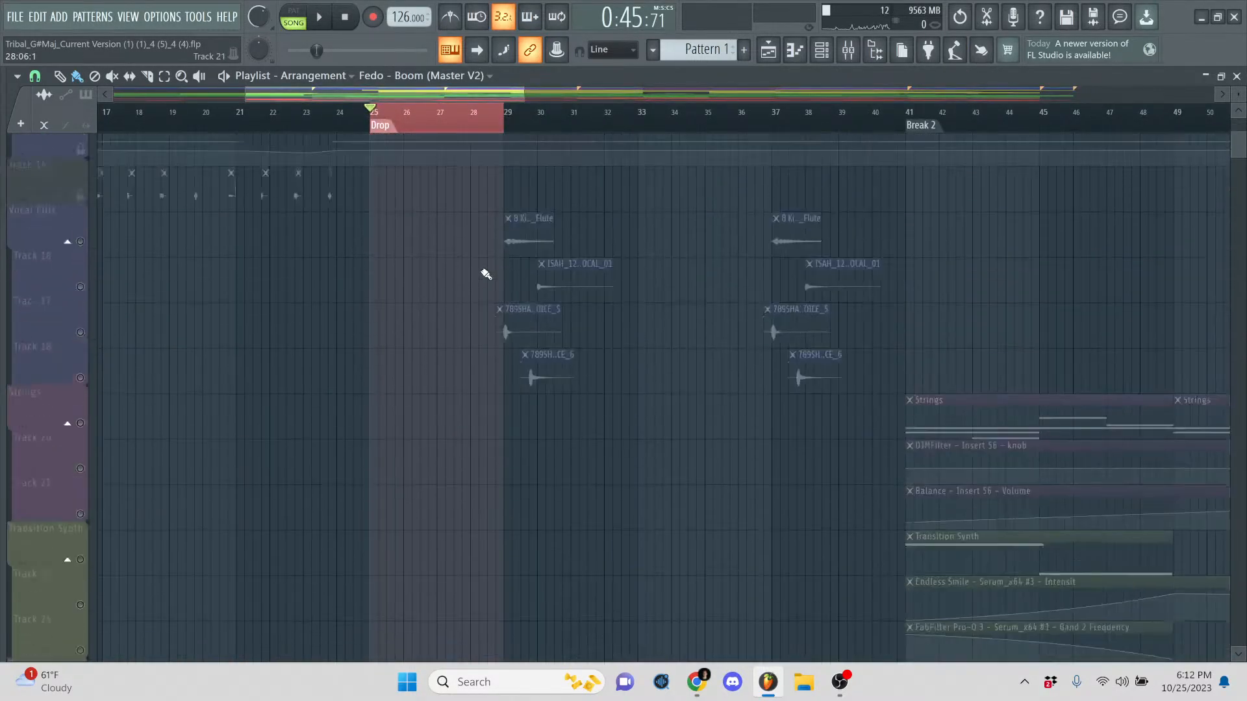
- Clear the Drop loop selection, unmute Vocal Fills and the synth tracks below it, and play from just before bar 29
{"action": "left_click", "coordinate": [497, 125]}
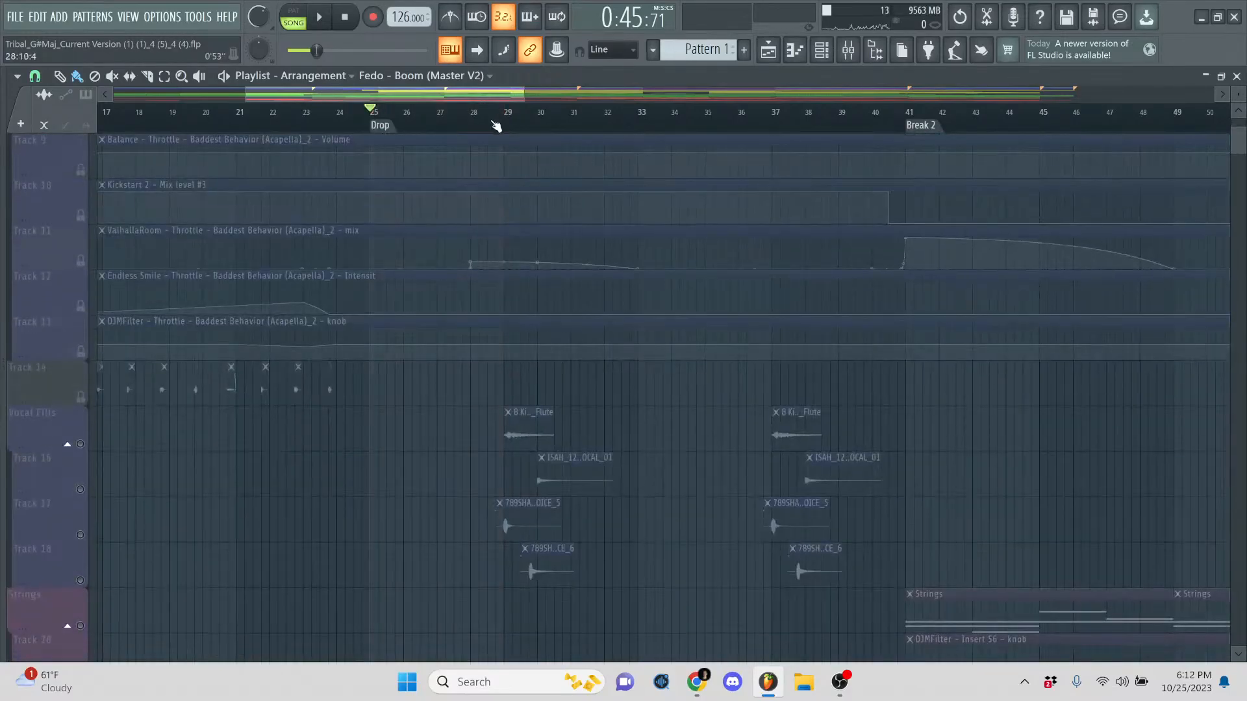
{"action": "left_click", "coordinate": [80, 443]}
{"action": "key", "text": "space"}
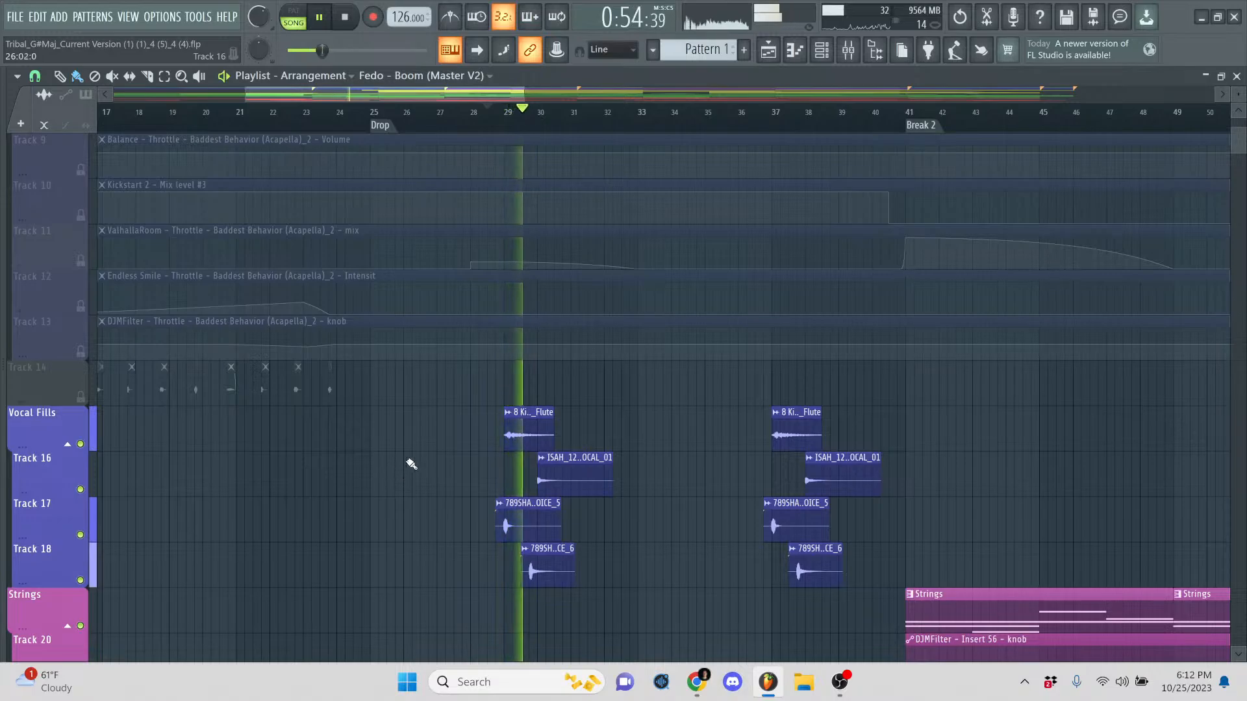
{"action": "scroll", "coordinate": [409, 465], "scroll_direction": "down", "scroll_amount": 5}
{"action": "scroll", "coordinate": [426, 367], "scroll_direction": "down", "scroll_amount": 2}
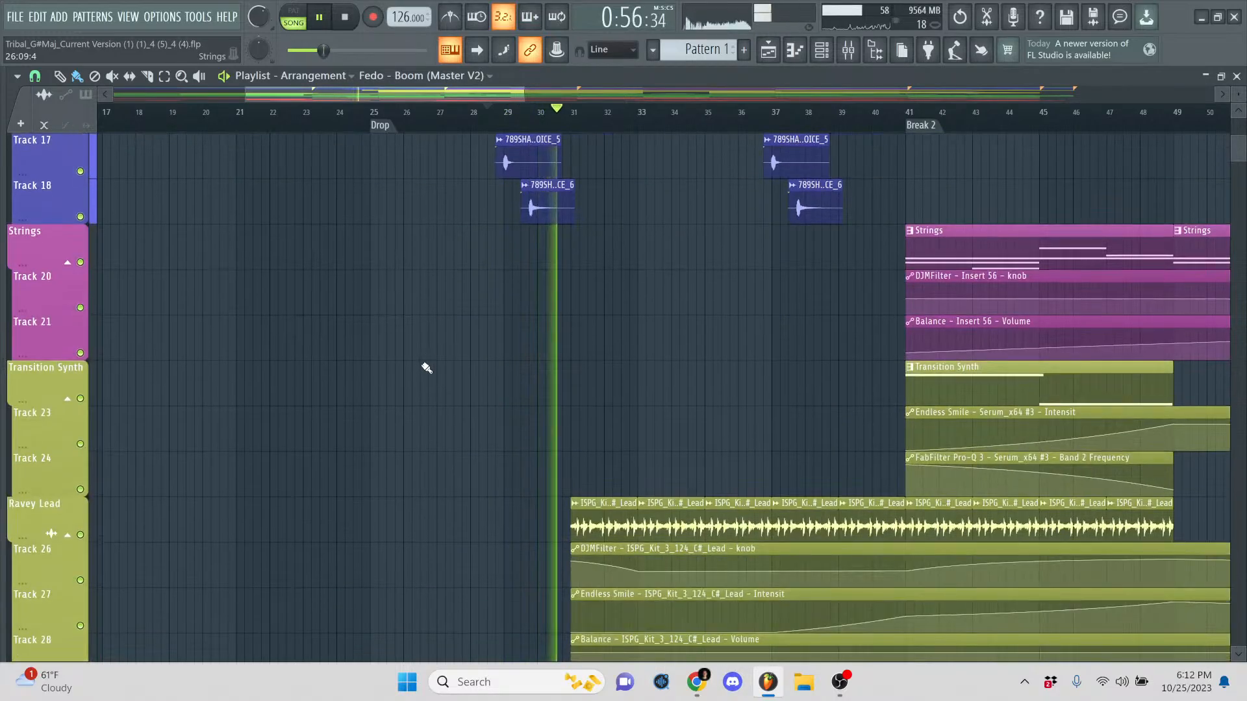
- Switch to Chrome to check the live stream's YouTube Studio dashboard, and return to FL Studio
{"action": "left_click", "coordinate": [697, 683]}
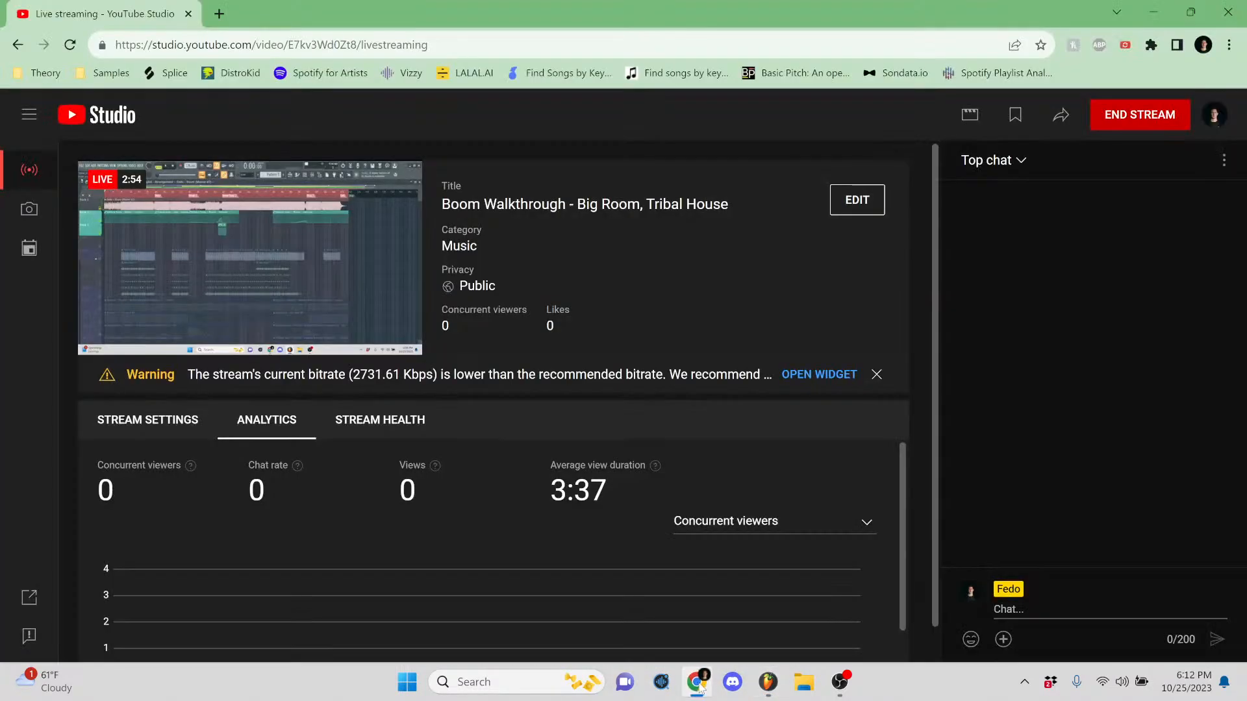
{"action": "left_click", "coordinate": [698, 683]}
- Solo the Vocal Fills group with Tracks 16 through 18 and play it from just before bar 29, stopping after the first fills
{"action": "scroll", "coordinate": [423, 384], "scroll_direction": "up", "scroll_amount": 4}
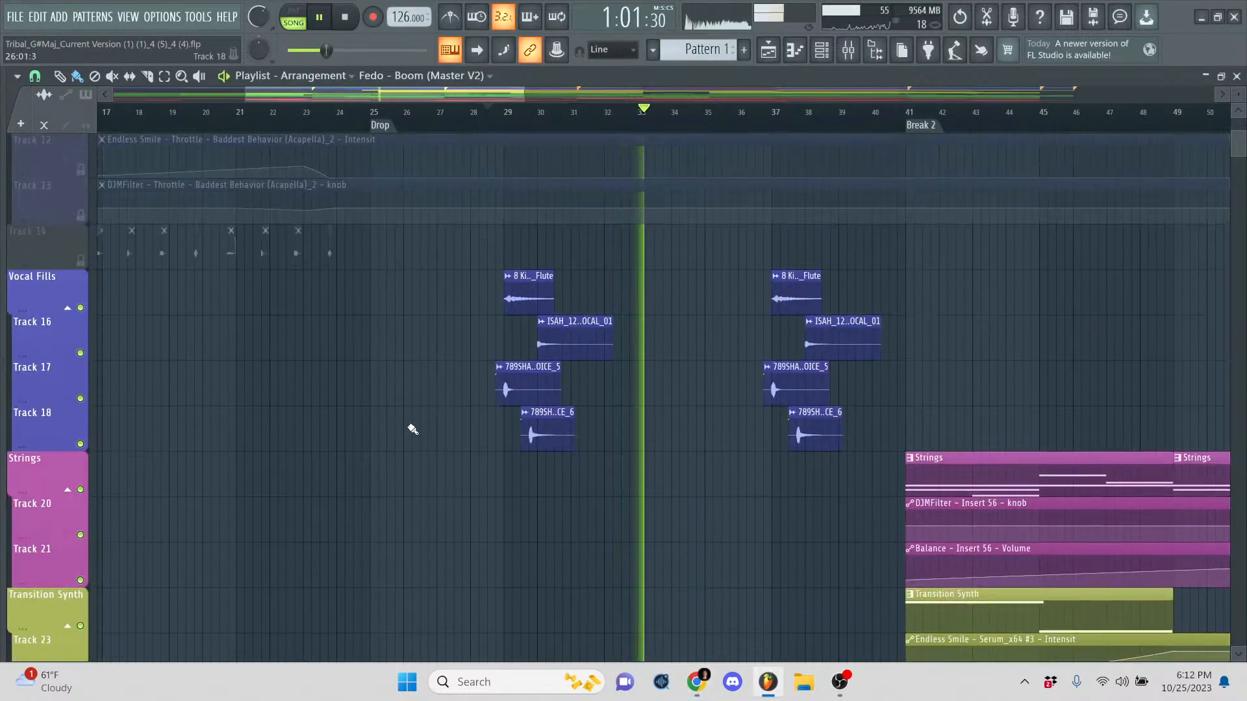
{"action": "key", "text": "space"}
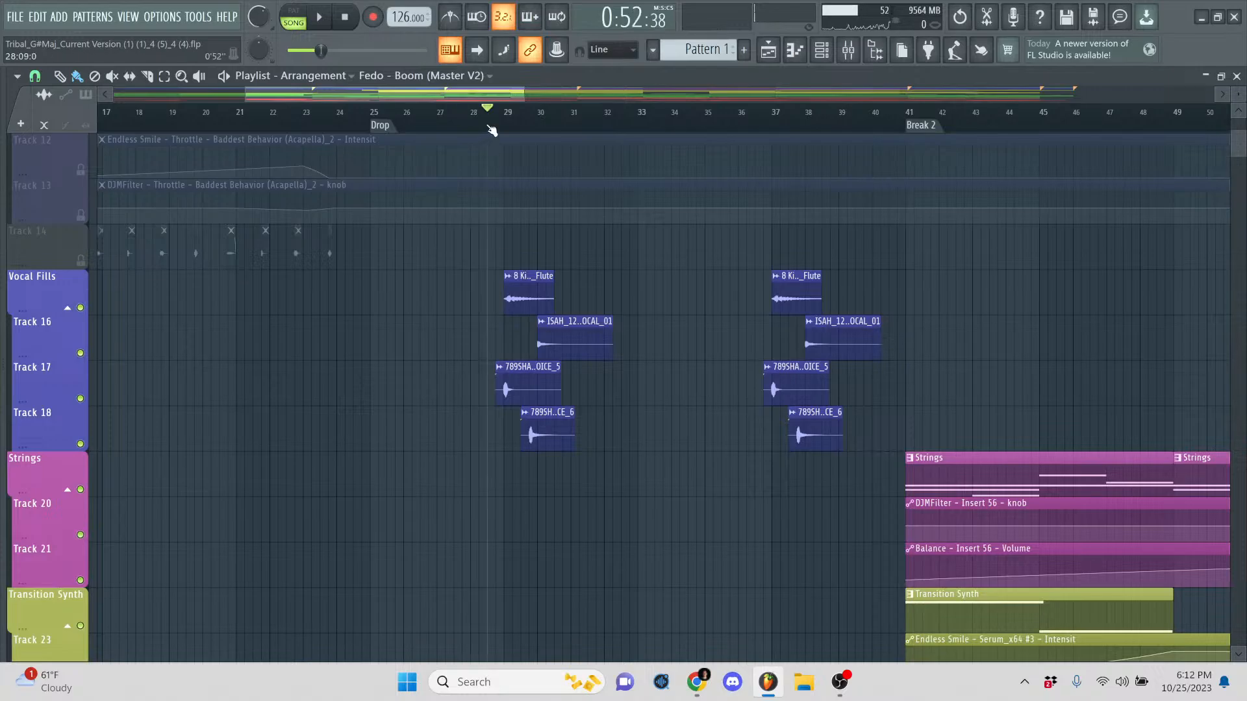
{"action": "key", "text": "space"}
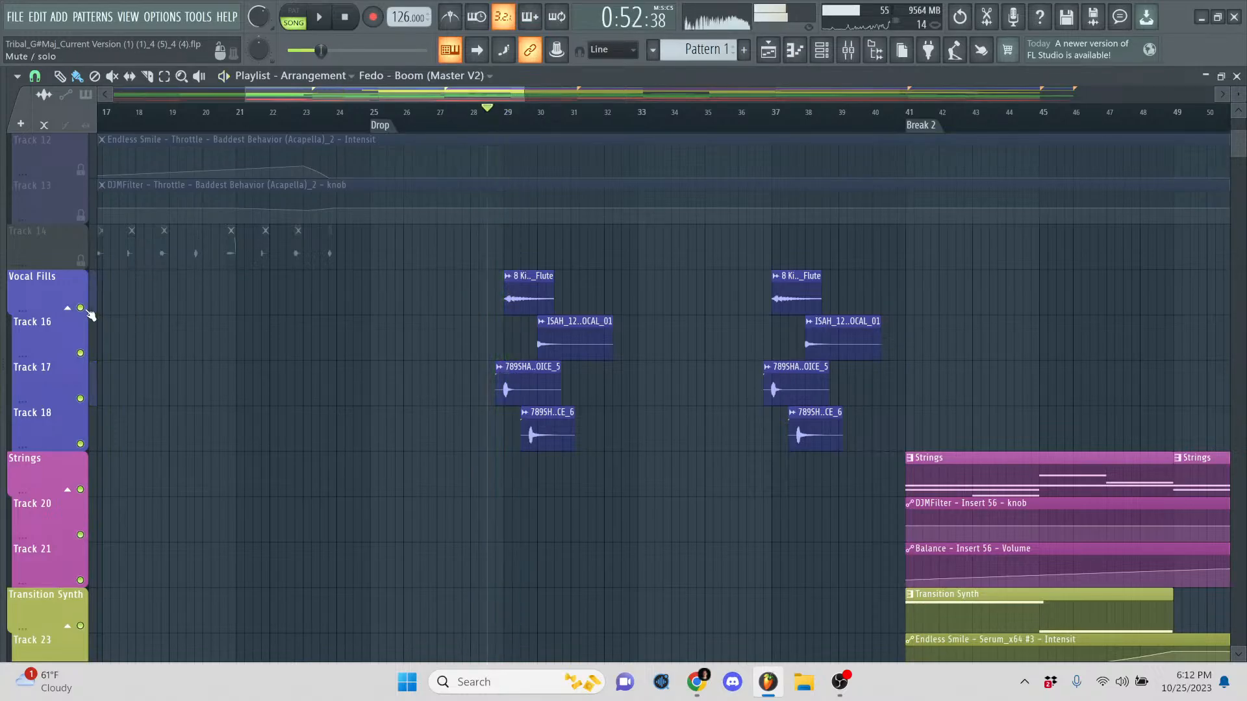
{"action": "right_click", "coordinate": [83, 308]}
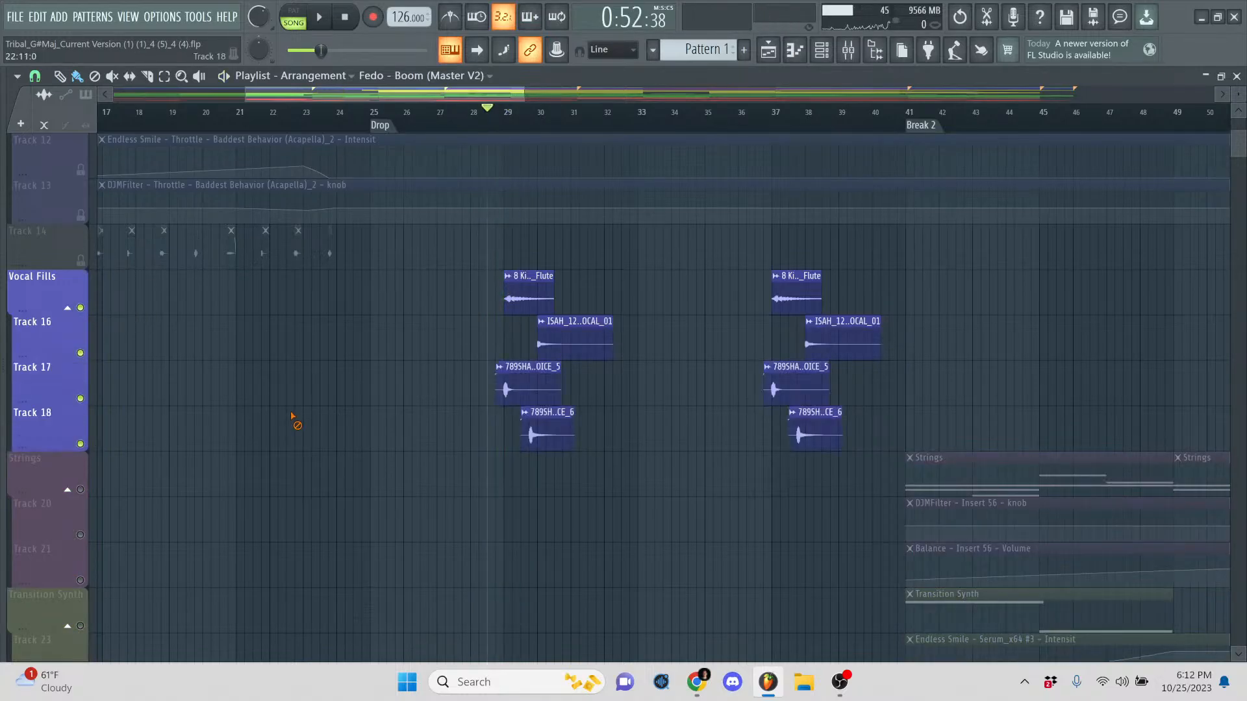
{"action": "key", "text": "space"}
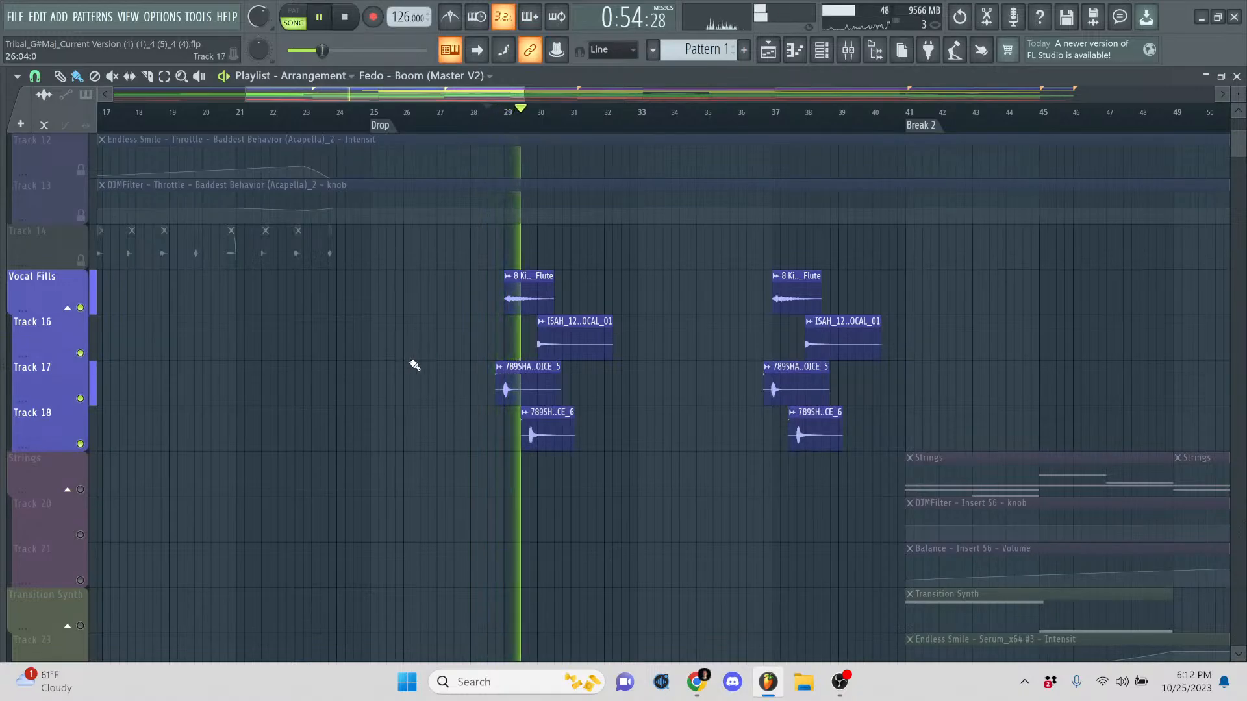
{"action": "key", "text": "space"}
- Isolate the Ravey Lead group with its automation on Tracks 26 through 29 and play it from about bar 31
{"action": "scroll", "coordinate": [413, 365], "scroll_direction": "down", "scroll_amount": 6}
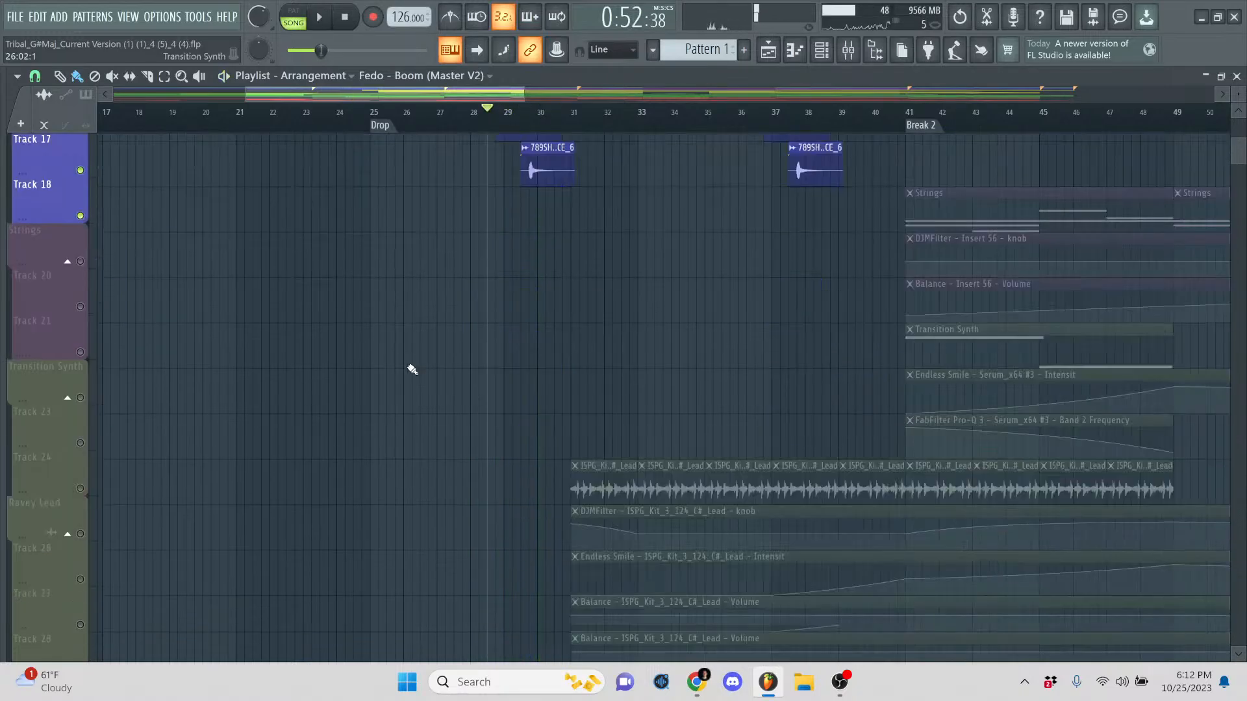
{"action": "mouse_move", "coordinate": [89, 172]}
{"action": "left_mouse_down"}
{"action": "mouse_move", "coordinate": [90, 350]}
{"action": "mouse_move", "coordinate": [264, 370]}
{"action": "left_mouse_up"}
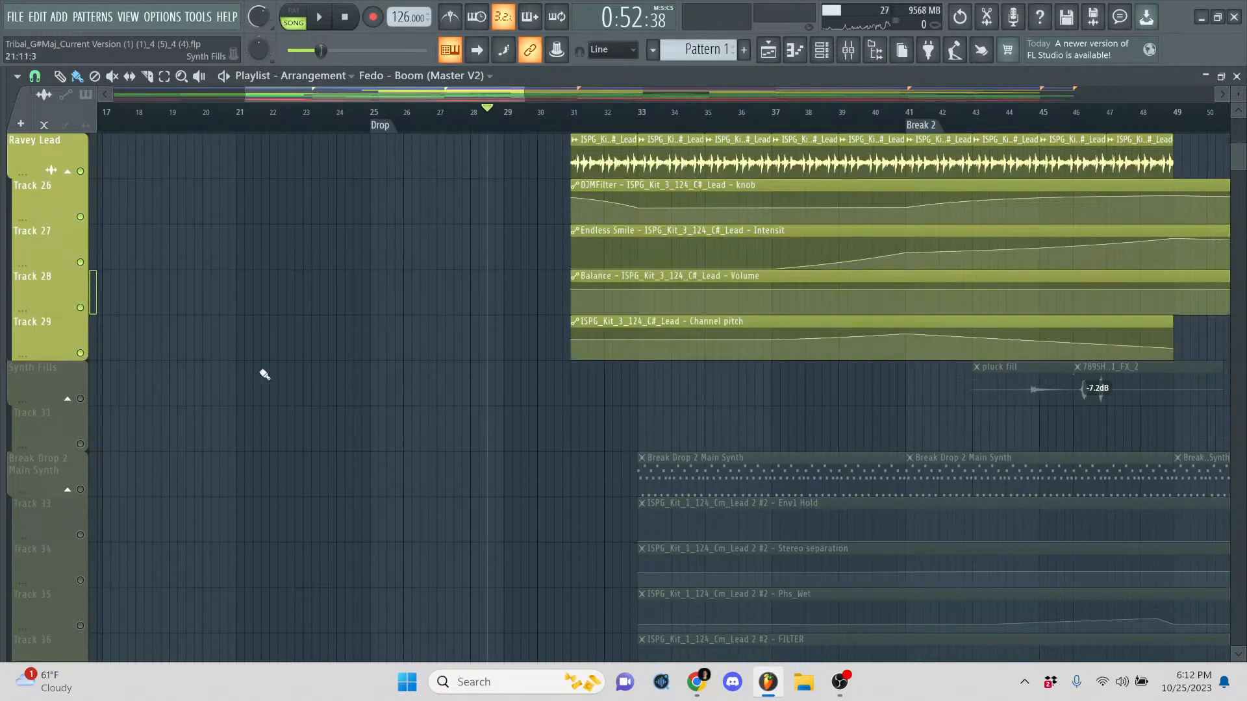
{"action": "scroll", "coordinate": [551, 286], "scroll_direction": "up", "scroll_amount": 2}
{"action": "key", "text": "space"}
{"action": "left_click", "coordinate": [575, 127]}
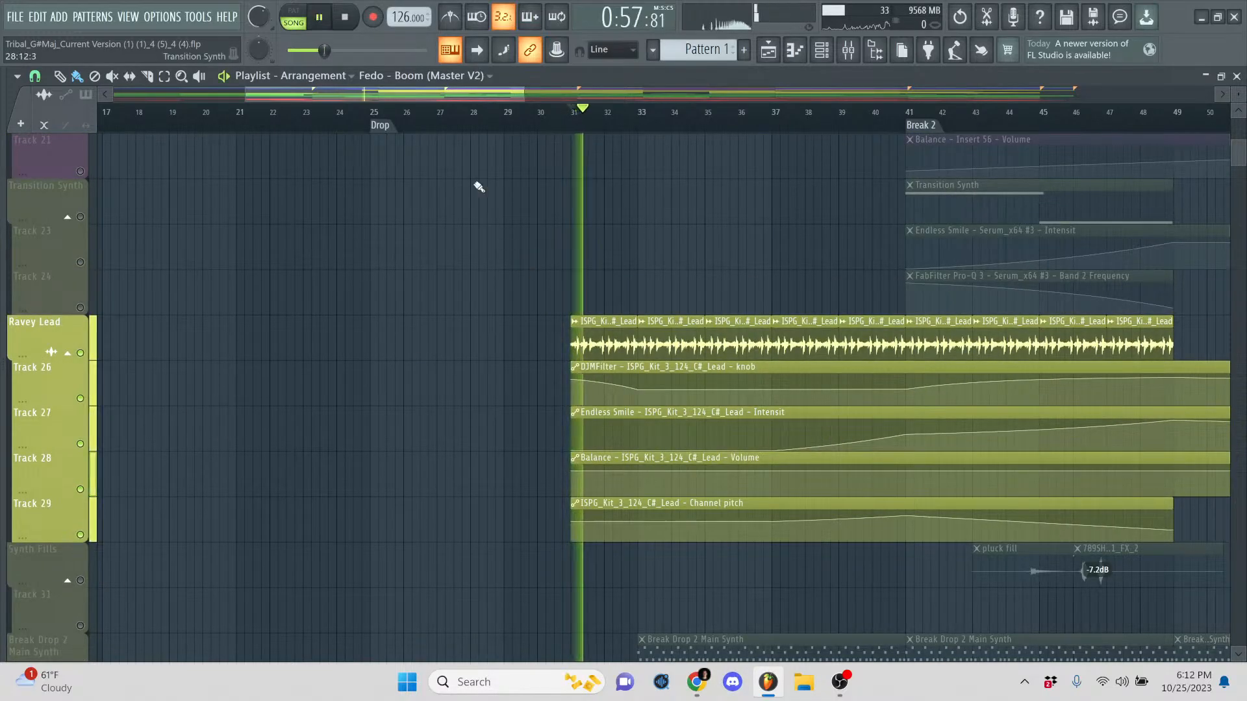
- Listen to the Ravey Lead's filter and pitch automation from just before bar 31 and again from past bar 39, and stop playback
{"action": "left_click_drag", "start_coordinate": [245, 92], "coordinate": [342, 93]}
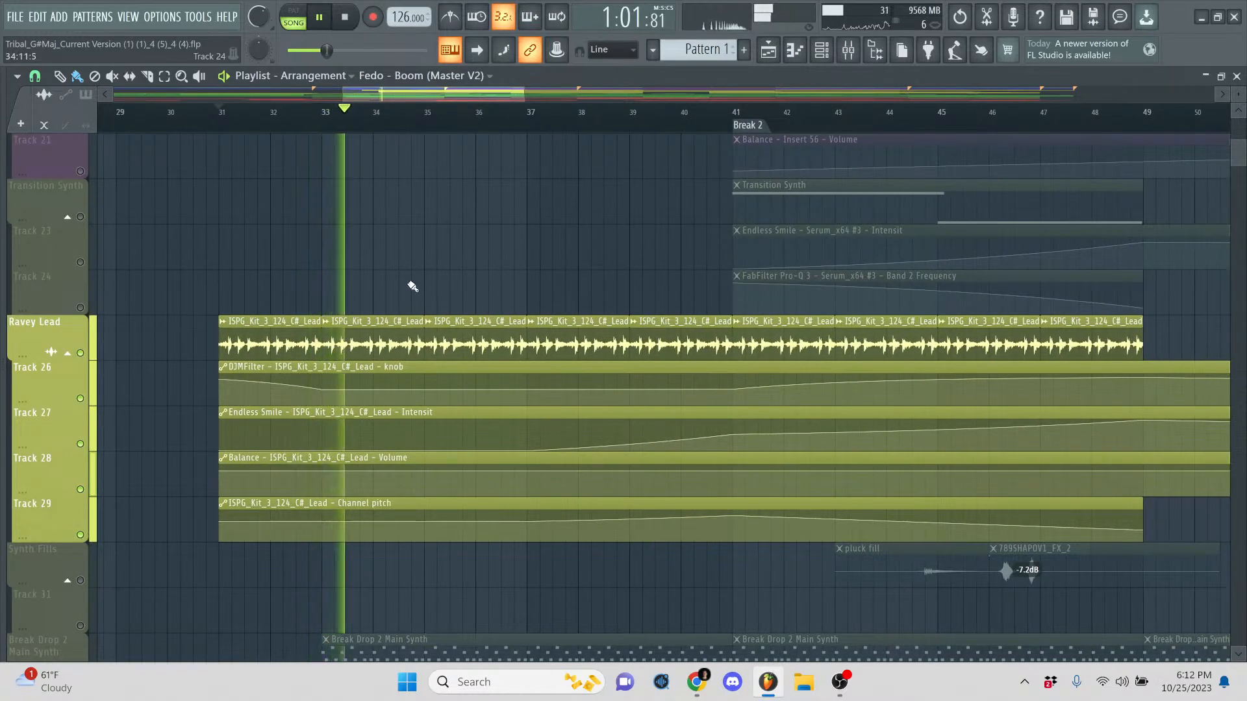
{"action": "left_click_drag", "start_coordinate": [526, 93], "coordinate": [531, 94]}
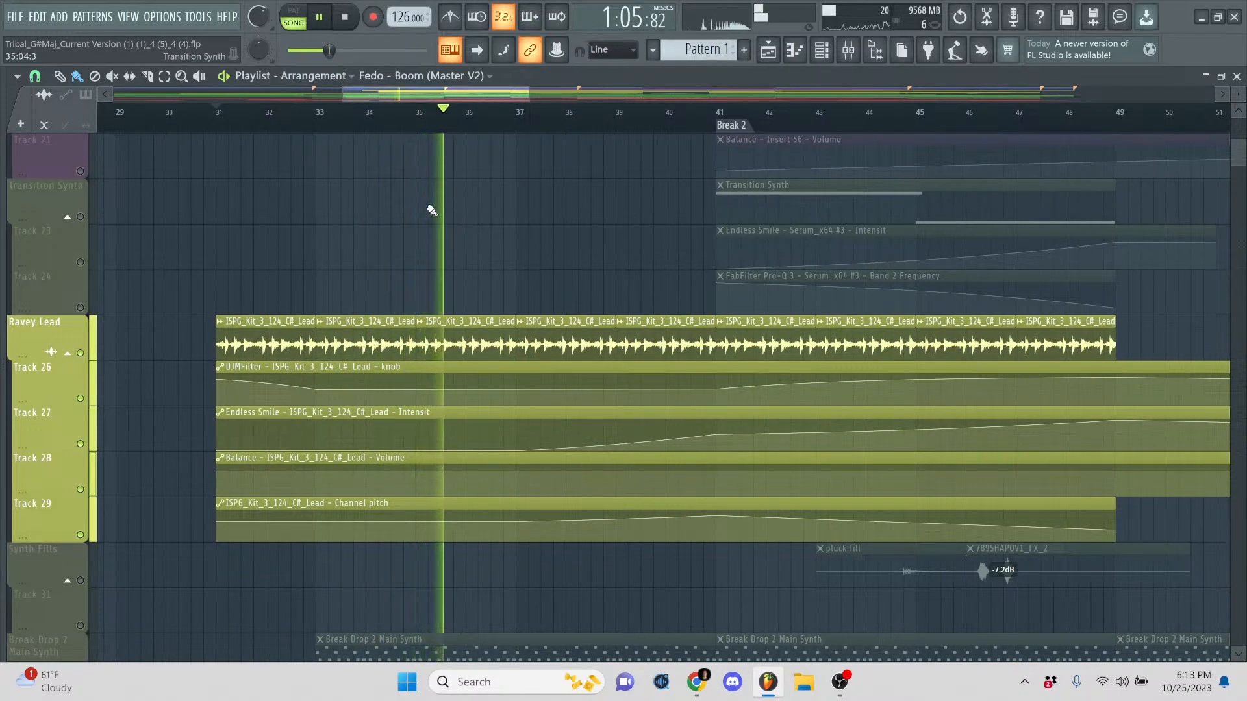
{"action": "left_click", "coordinate": [207, 120]}
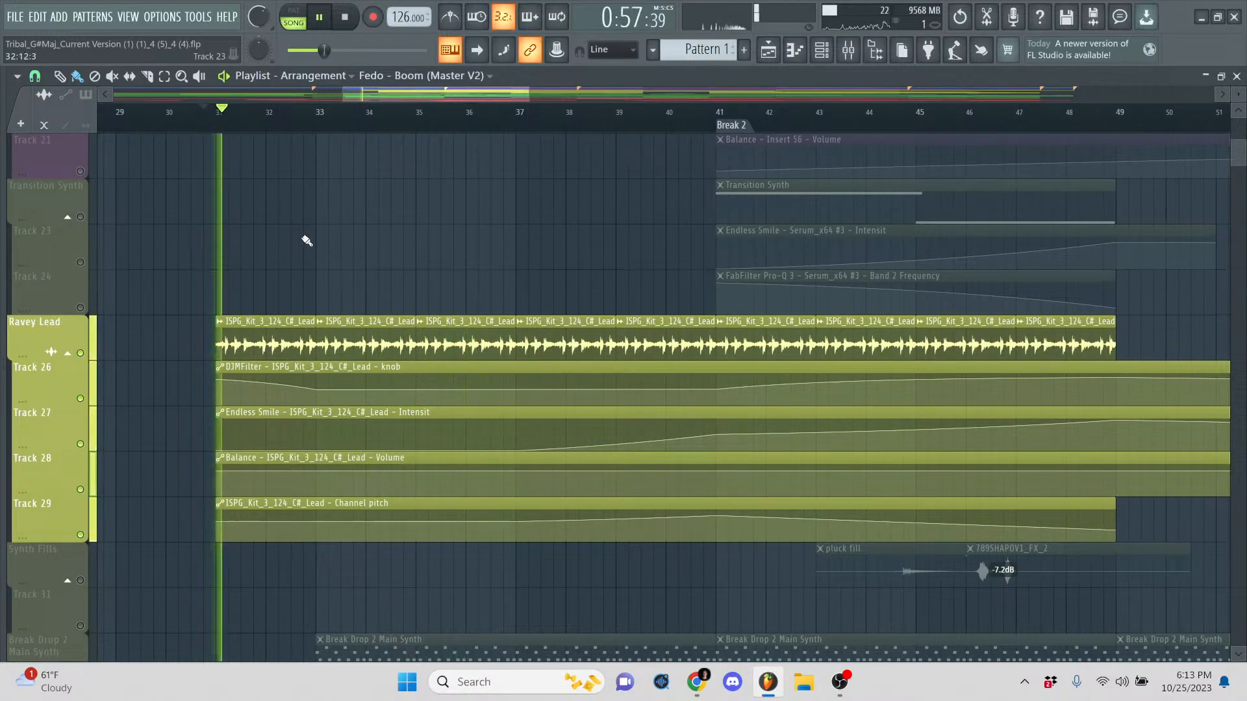
{"action": "left_click", "coordinate": [639, 120]}
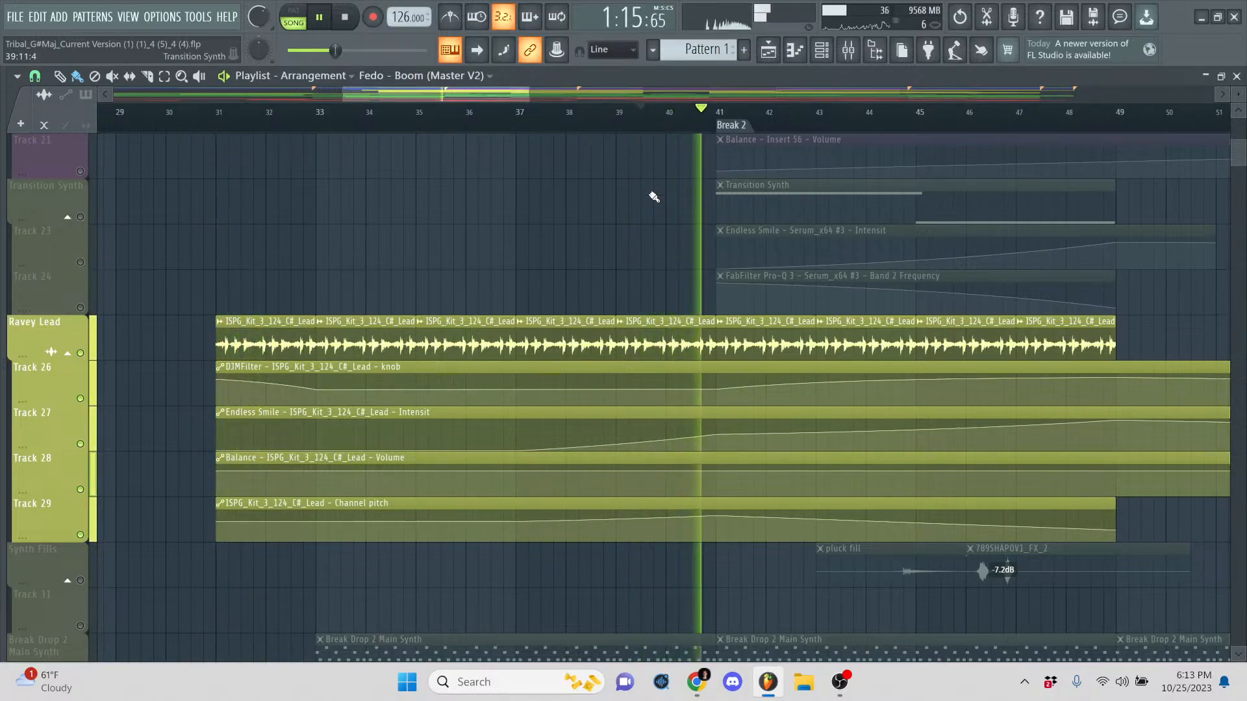
{"action": "key", "text": "space"}
- Solo the Break Drop 2 Main Synth track and unmute its automation layers, Track 33 through Track 39
{"action": "scroll", "coordinate": [509, 228], "scroll_direction": "down", "scroll_amount": 5}
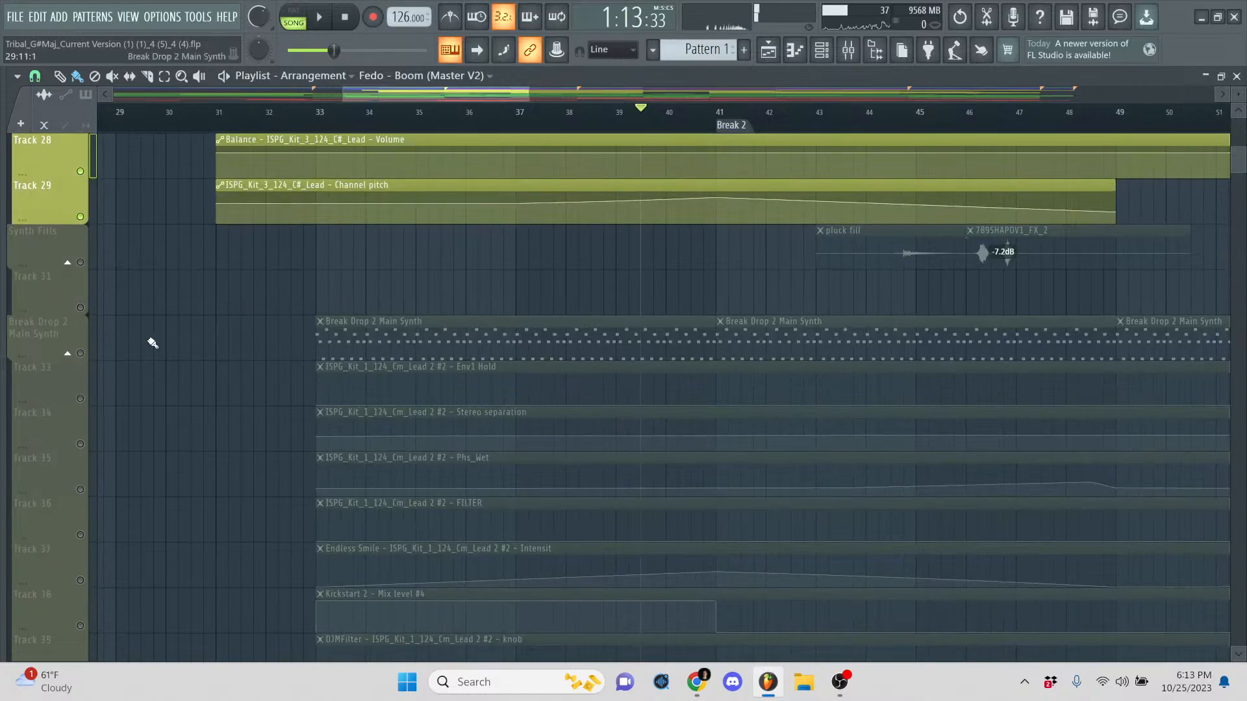
{"action": "right_click", "coordinate": [83, 356]}
{"action": "scroll", "coordinate": [217, 322], "scroll_direction": "down", "scroll_amount": 3}
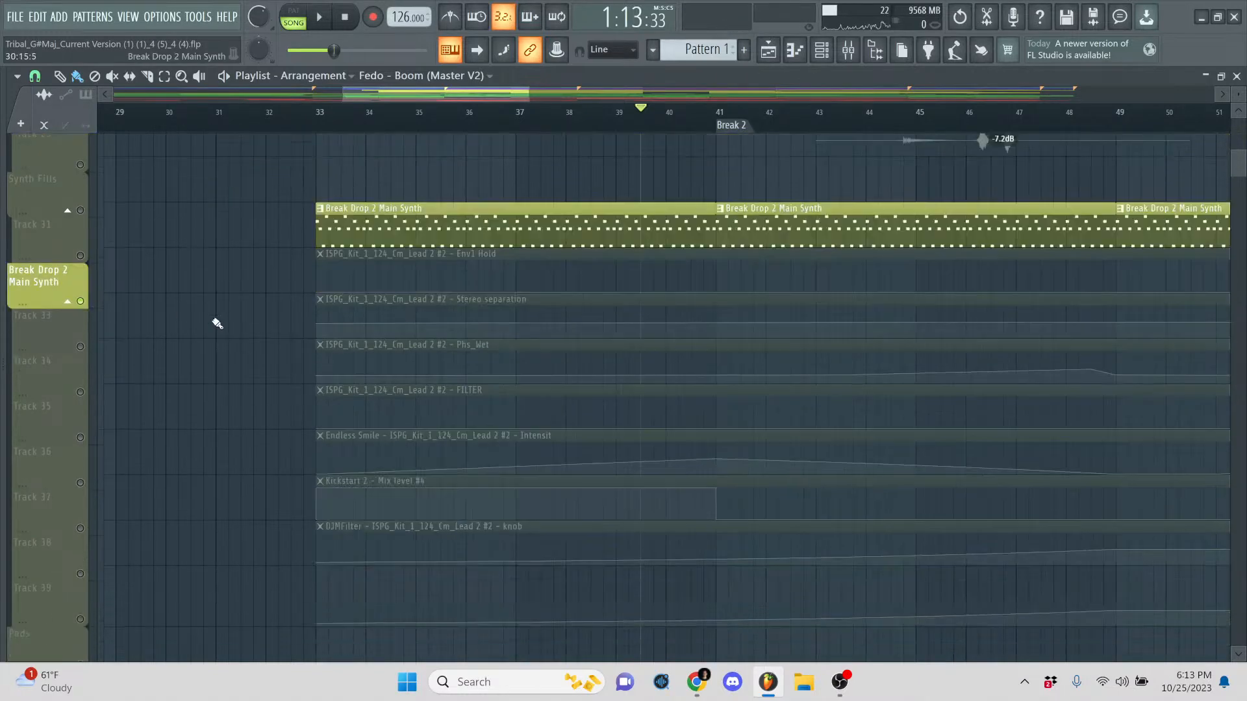
{"action": "left_click", "coordinate": [84, 262]}
{"action": "left_click", "coordinate": [81, 307]}
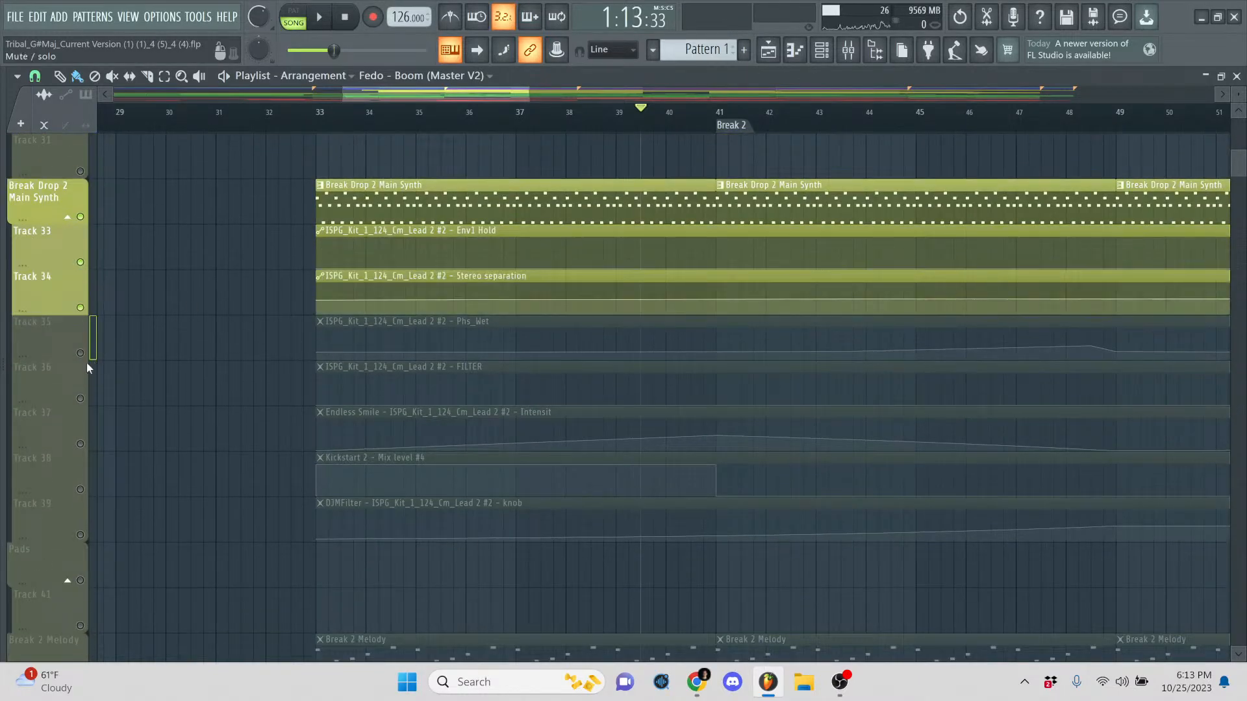
{"action": "left_click", "coordinate": [82, 353]}
{"action": "left_click", "coordinate": [81, 398]}
{"action": "left_click", "coordinate": [82, 443]}
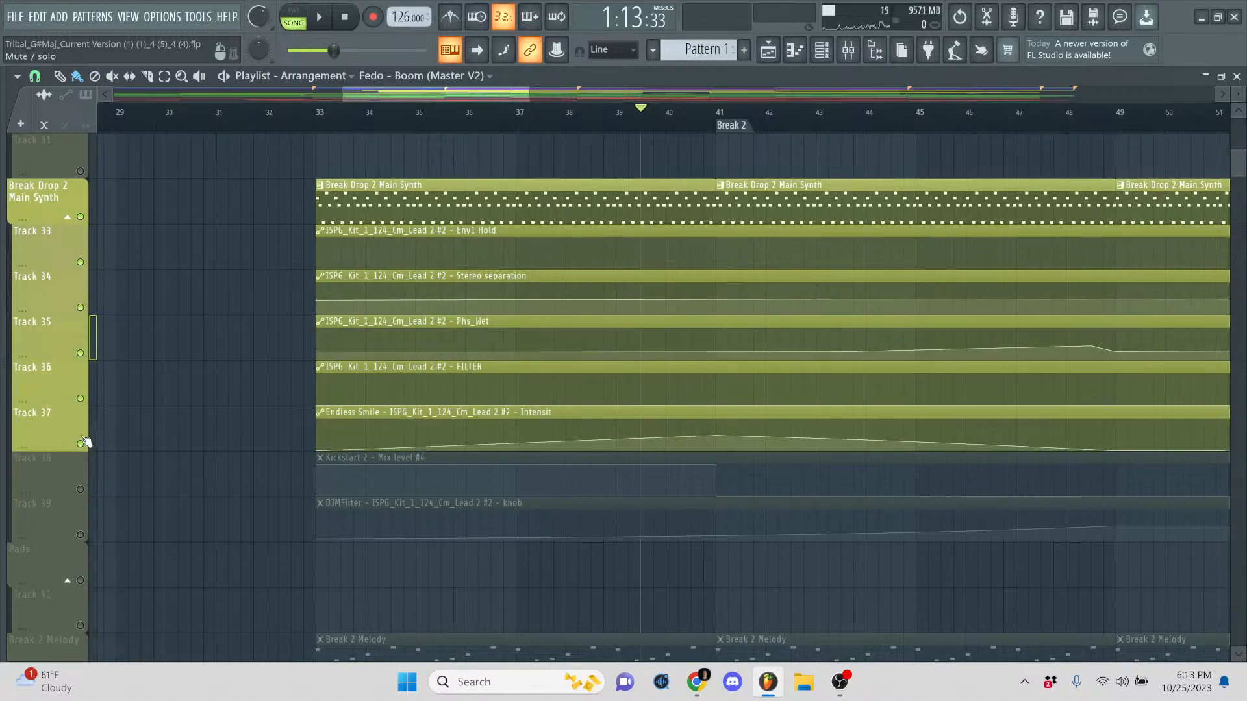
{"action": "left_click", "coordinate": [82, 489]}
{"action": "left_click", "coordinate": [81, 535]}
- Play the Break Drop 2 Main Synth from just past bar 40 into Break 2, and stop playback
{"action": "left_click", "coordinate": [507, 114]}
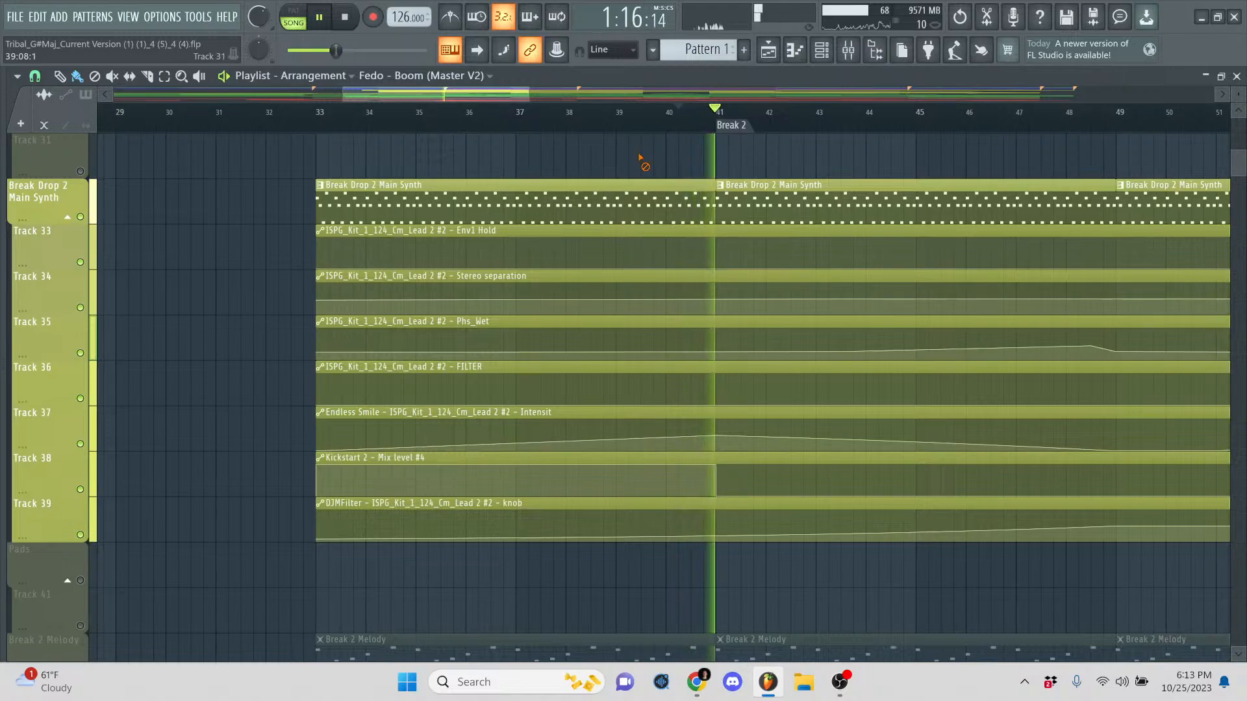
{"action": "left_click_drag", "start_coordinate": [424, 97], "coordinate": [394, 99]}
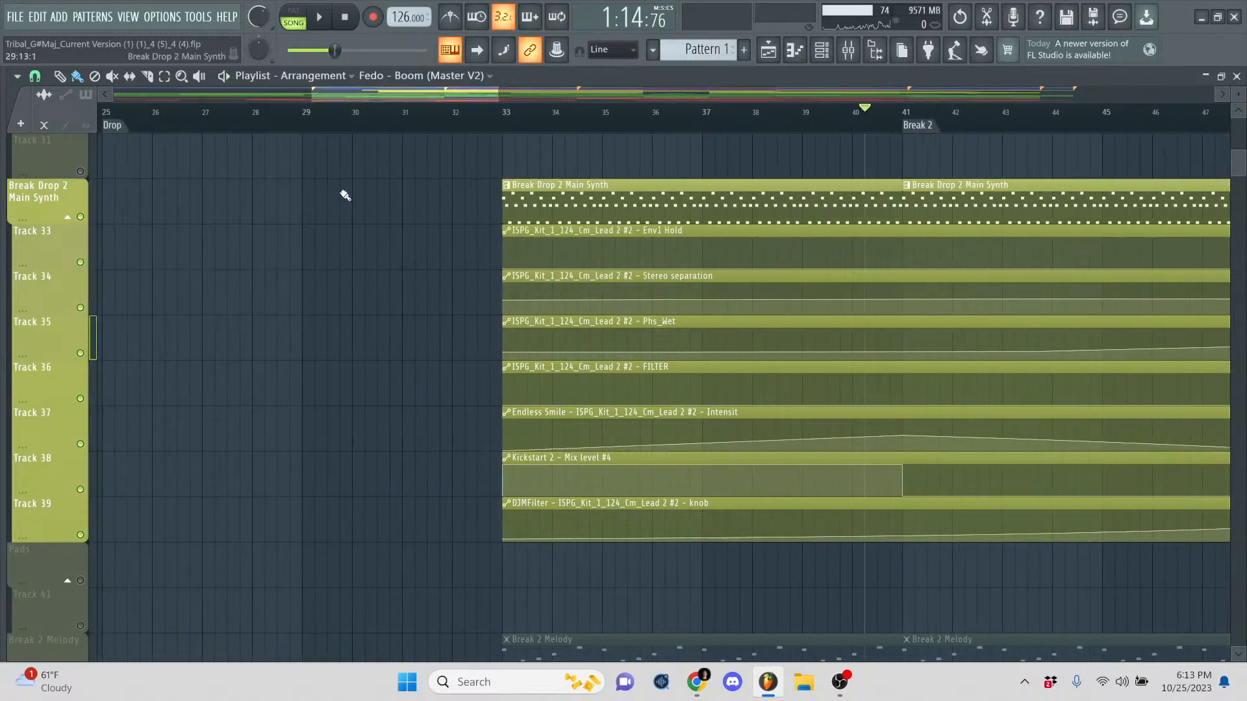
- Solo the Break 2 Melody track, start playback briefly and stop it
{"action": "scroll", "coordinate": [426, 395], "scroll_direction": "down", "scroll_amount": 9}
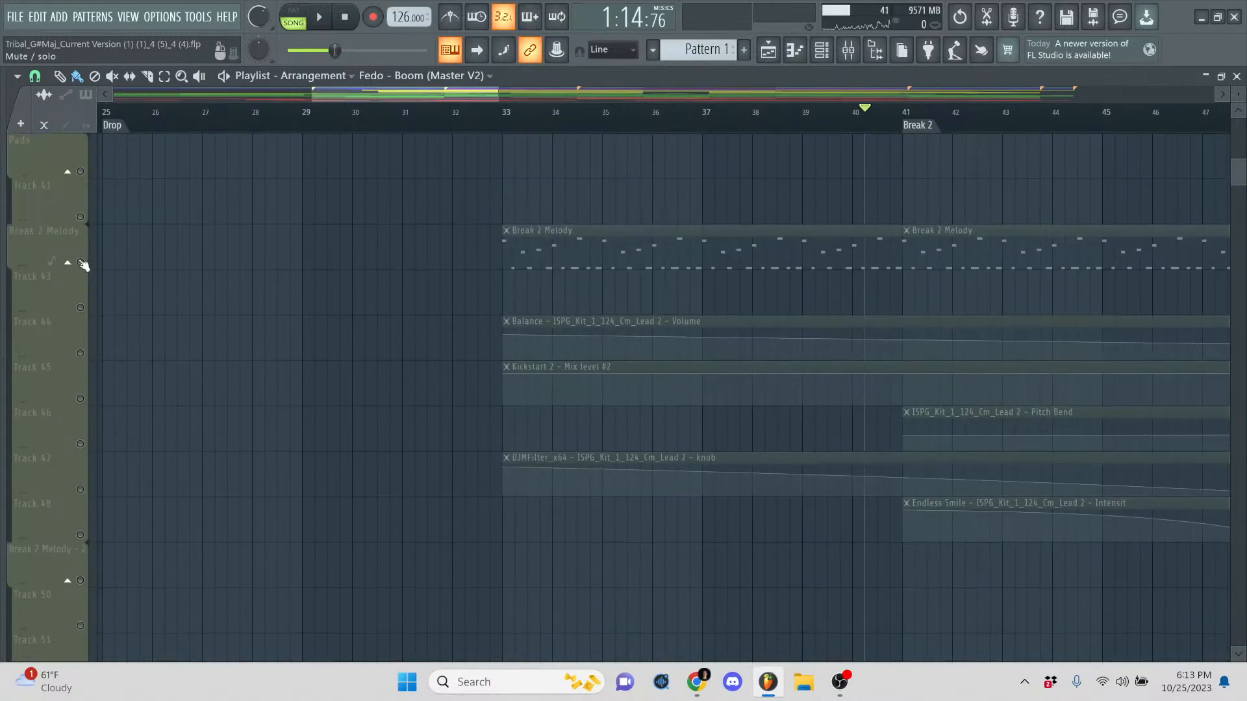
{"action": "left_click", "coordinate": [81, 263]}
{"action": "key", "text": "space"}
{"action": "key", "text": "space"}
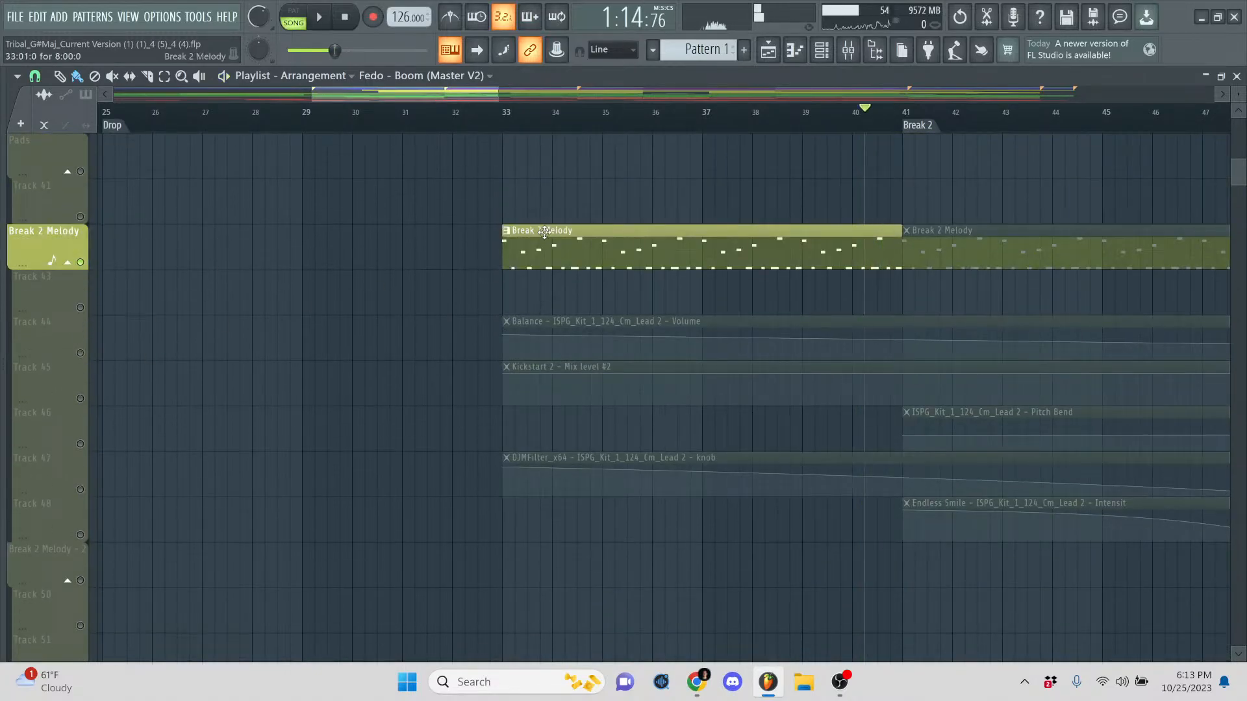
- Isolate the shakers on Track 93, the Drop Percussions and Track 95, and play them during the Drop
{"action": "scroll", "coordinate": [454, 281], "scroll_direction": "down", "scroll_amount": 20}
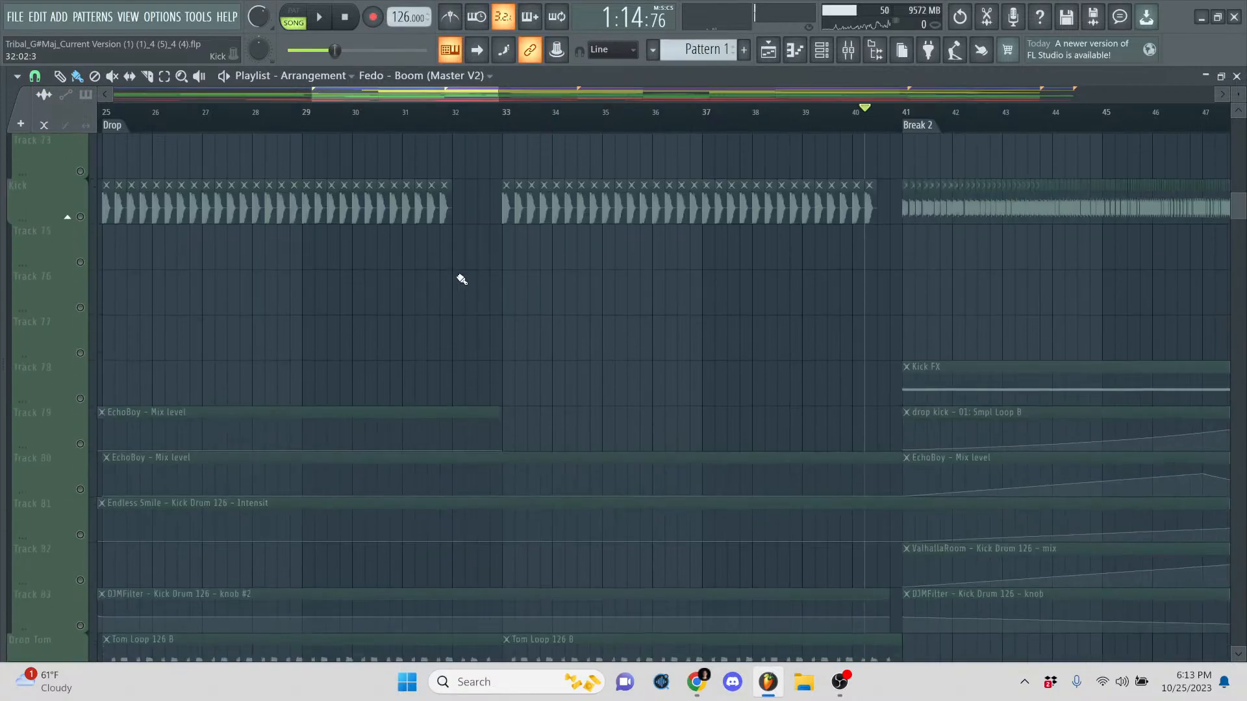
{"action": "scroll", "coordinate": [460, 276], "scroll_direction": "down", "scroll_amount": 20}
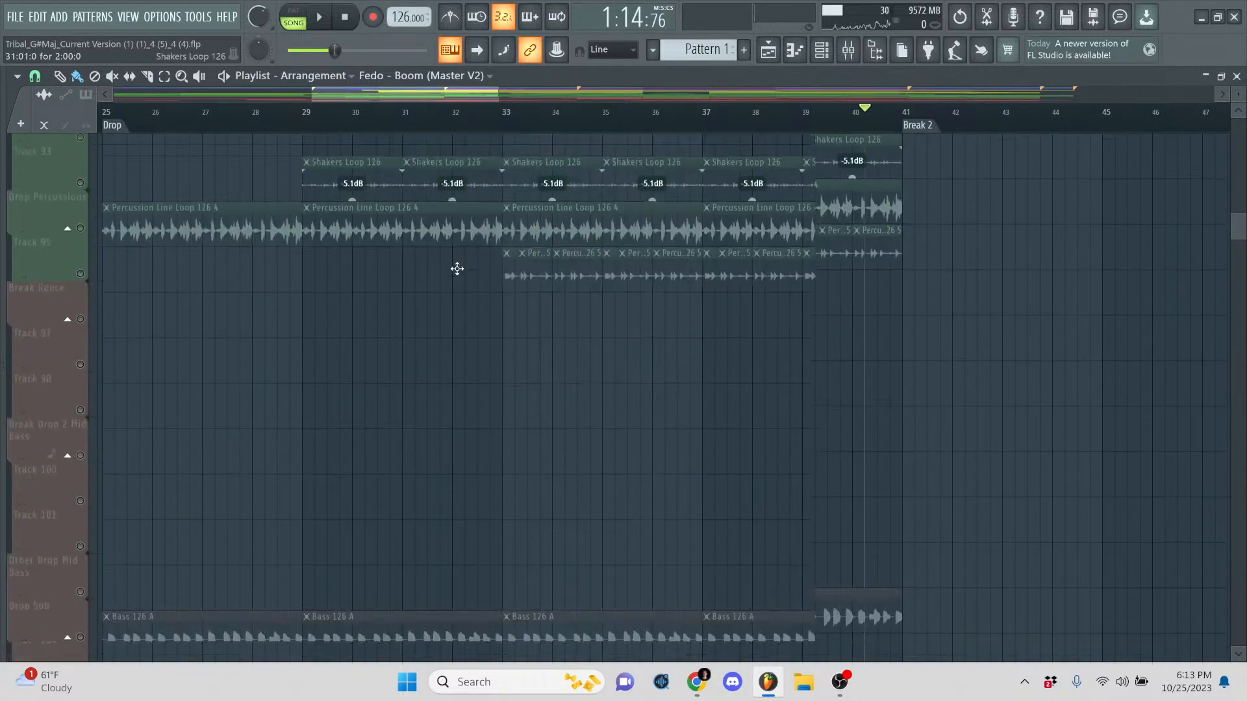
{"action": "scroll", "coordinate": [458, 269], "scroll_direction": "up", "scroll_amount": 4}
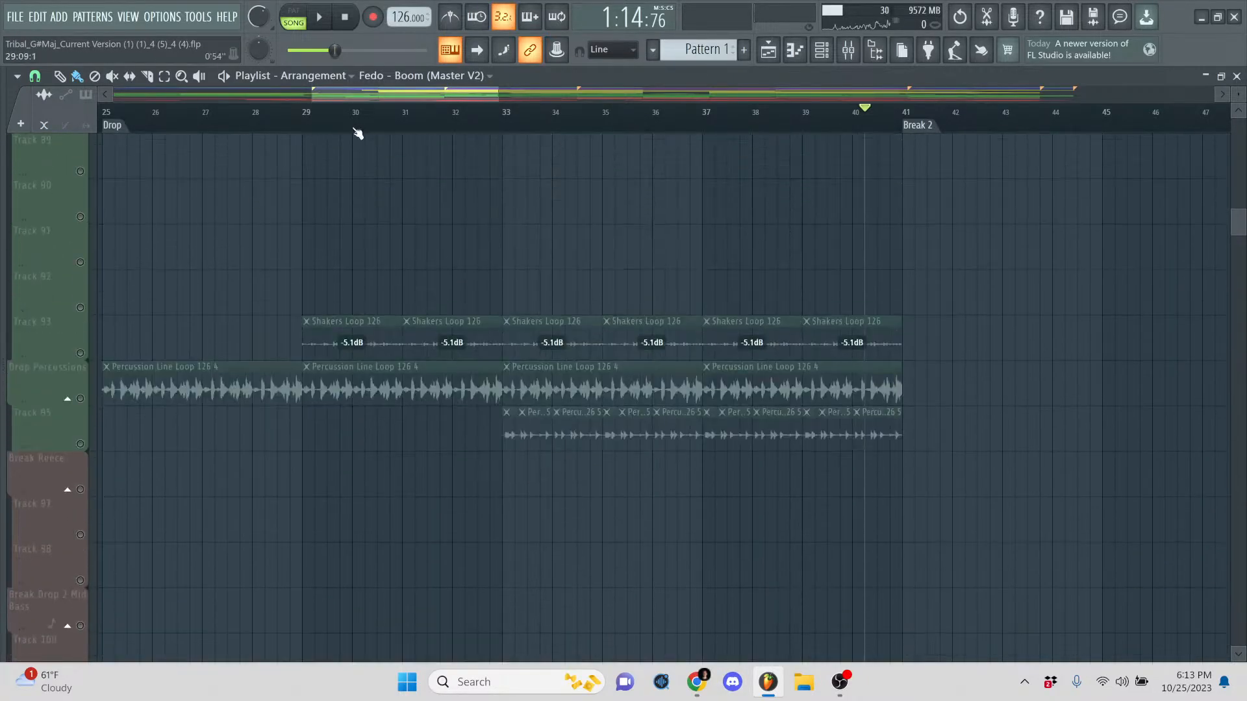
{"action": "left_click", "coordinate": [79, 352]}
{"action": "left_click", "coordinate": [80, 398]}
{"action": "key", "text": "space"}
{"action": "left_click", "coordinate": [80, 443]}
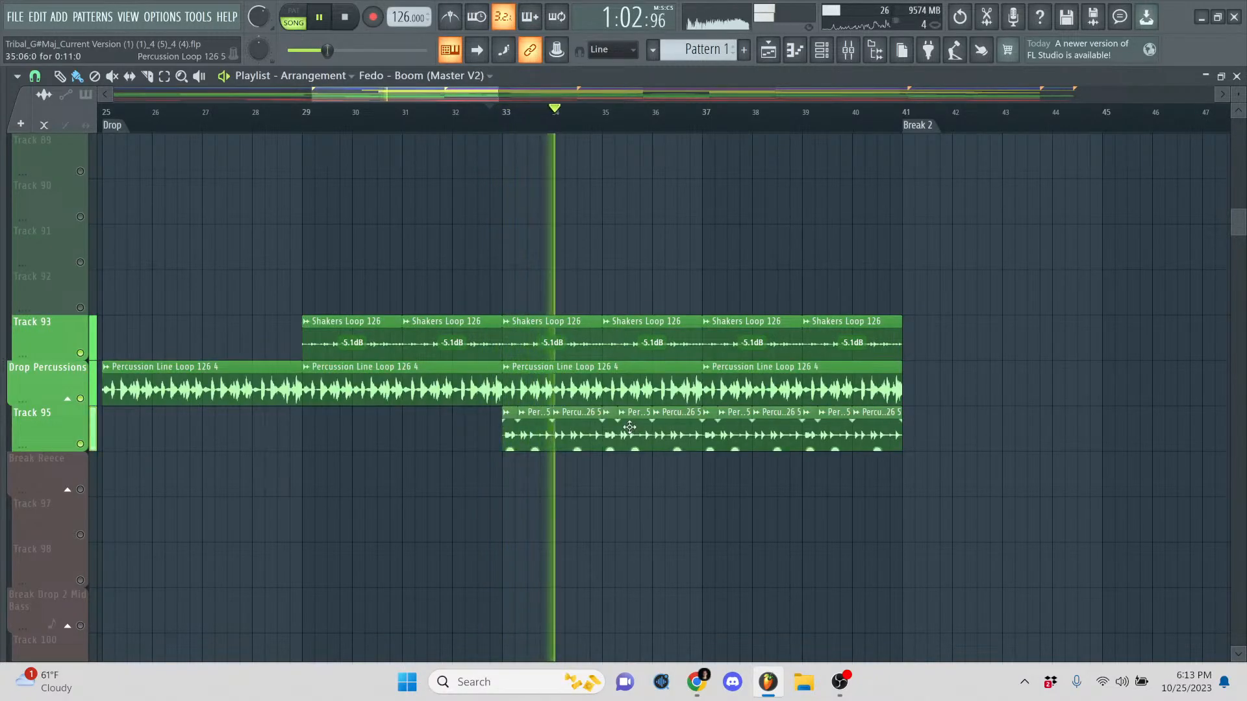
- Isolate the Other SFX track, play it from bar 37, and stop playback
{"action": "scroll", "coordinate": [548, 345], "scroll_direction": "down", "scroll_amount": 10}
{"action": "scroll", "coordinate": [548, 345], "scroll_direction": "down", "scroll_amount": 7}
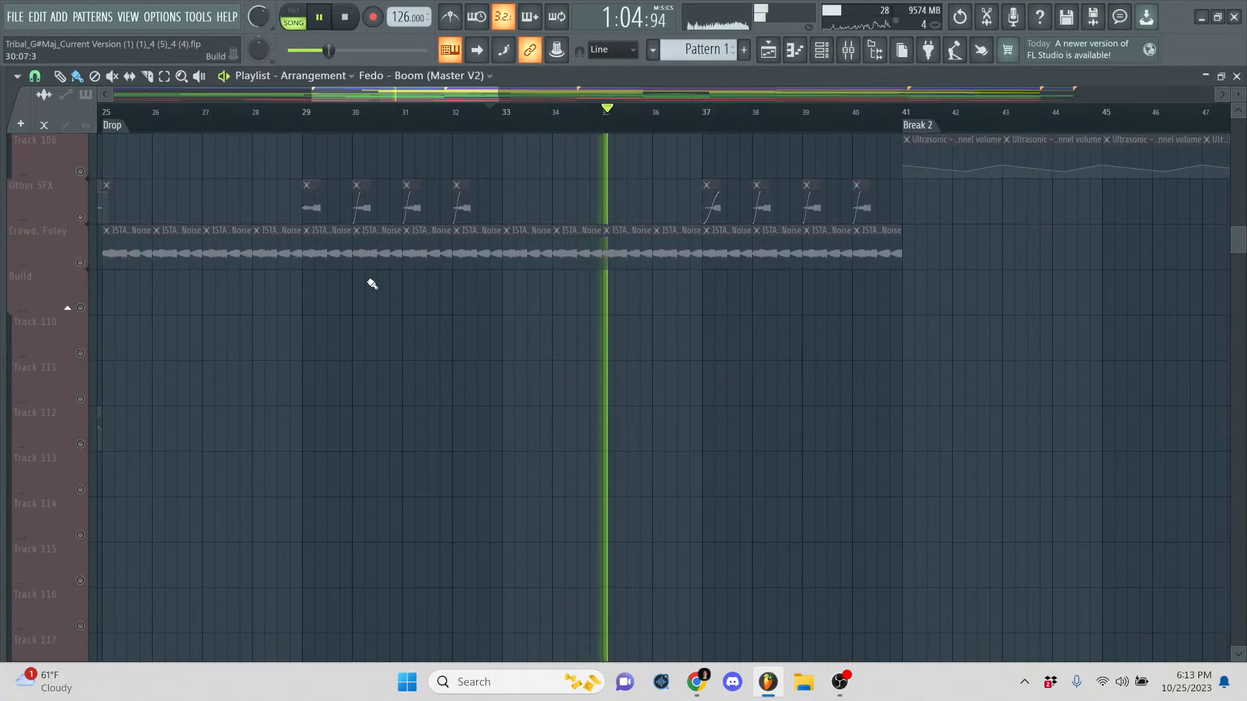
{"action": "left_click", "coordinate": [80, 217]}
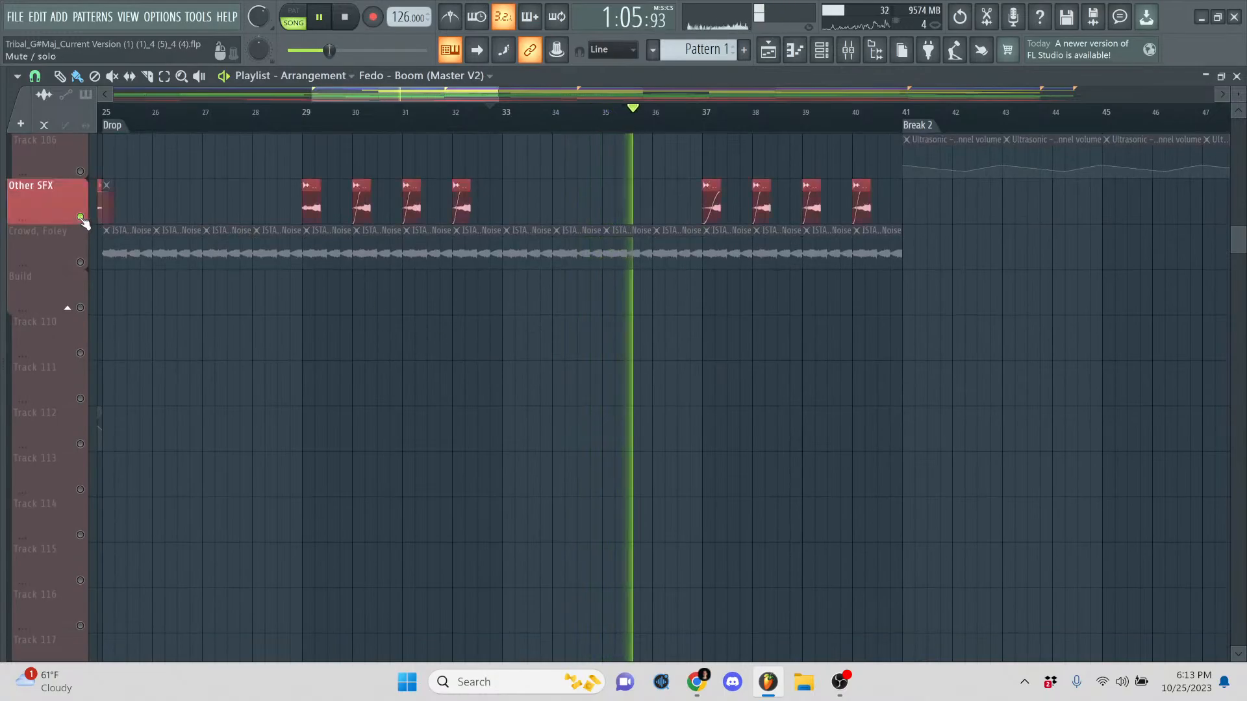
{"action": "left_click", "coordinate": [704, 123]}
{"action": "key", "text": "space"}
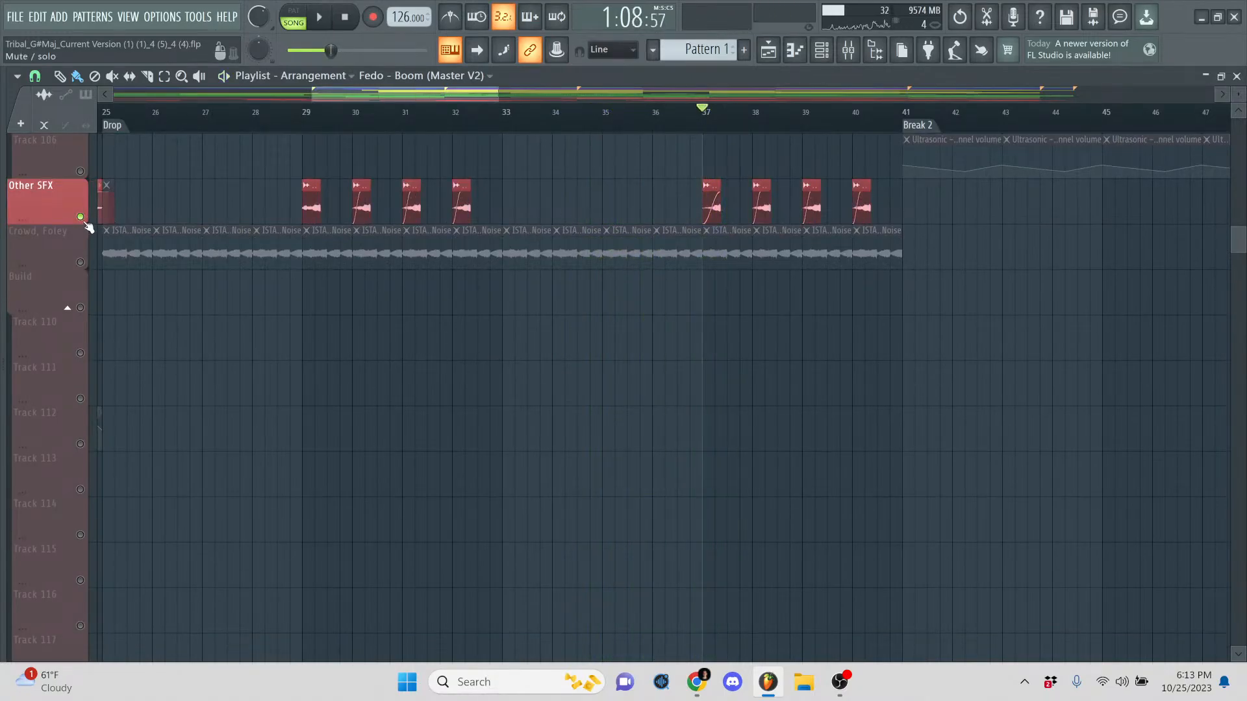
{"action": "key", "text": "space"}
{"action": "key", "text": "space"}
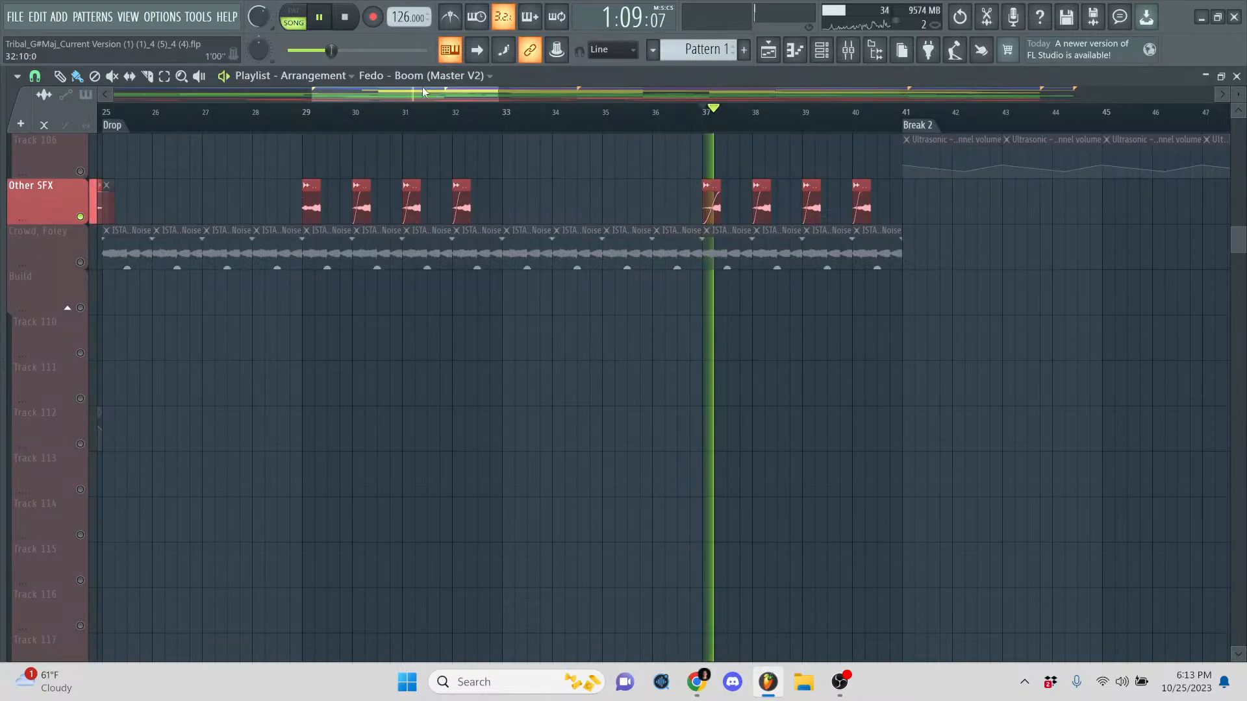
{"action": "key", "text": "space"}
- Isolate the Risers, Downers, Impacts track and unmute the uplifter layers on Tracks 120 and 121
{"action": "scroll", "coordinate": [418, 265], "scroll_direction": "down", "scroll_amount": 10}
{"action": "scroll", "coordinate": [202, 295], "scroll_direction": "up", "scroll_amount": 3}
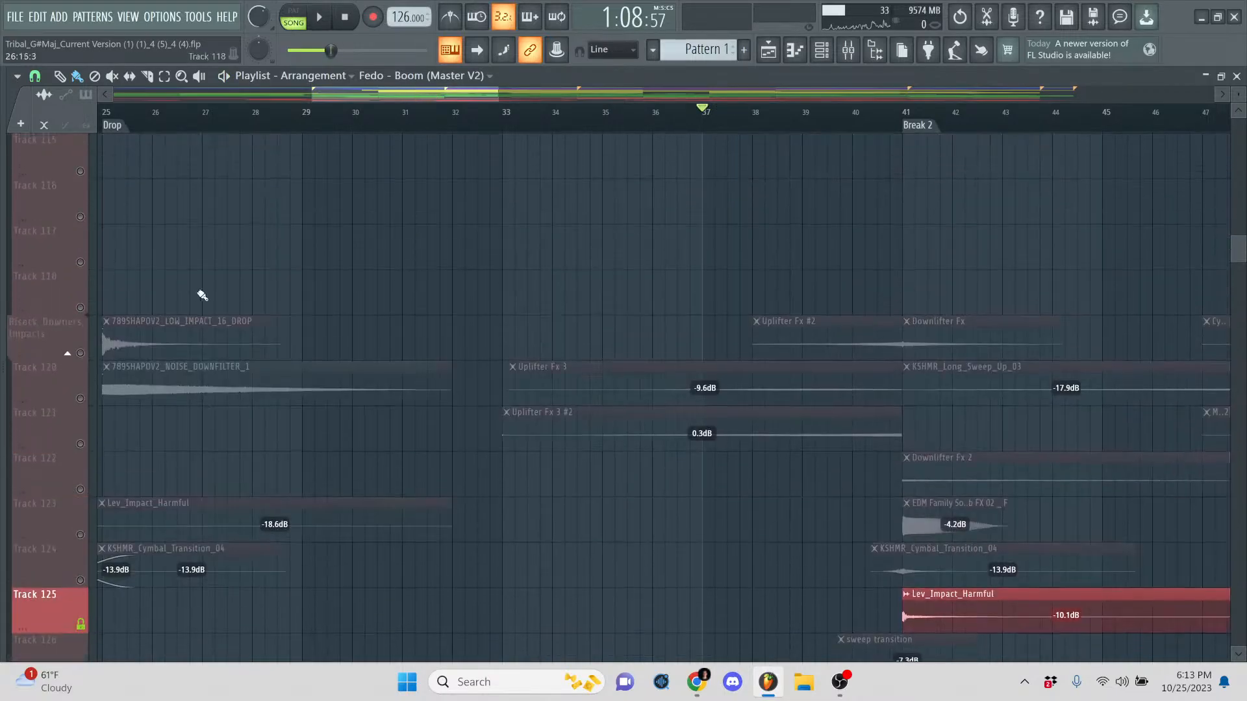
{"action": "left_click", "coordinate": [81, 354]}
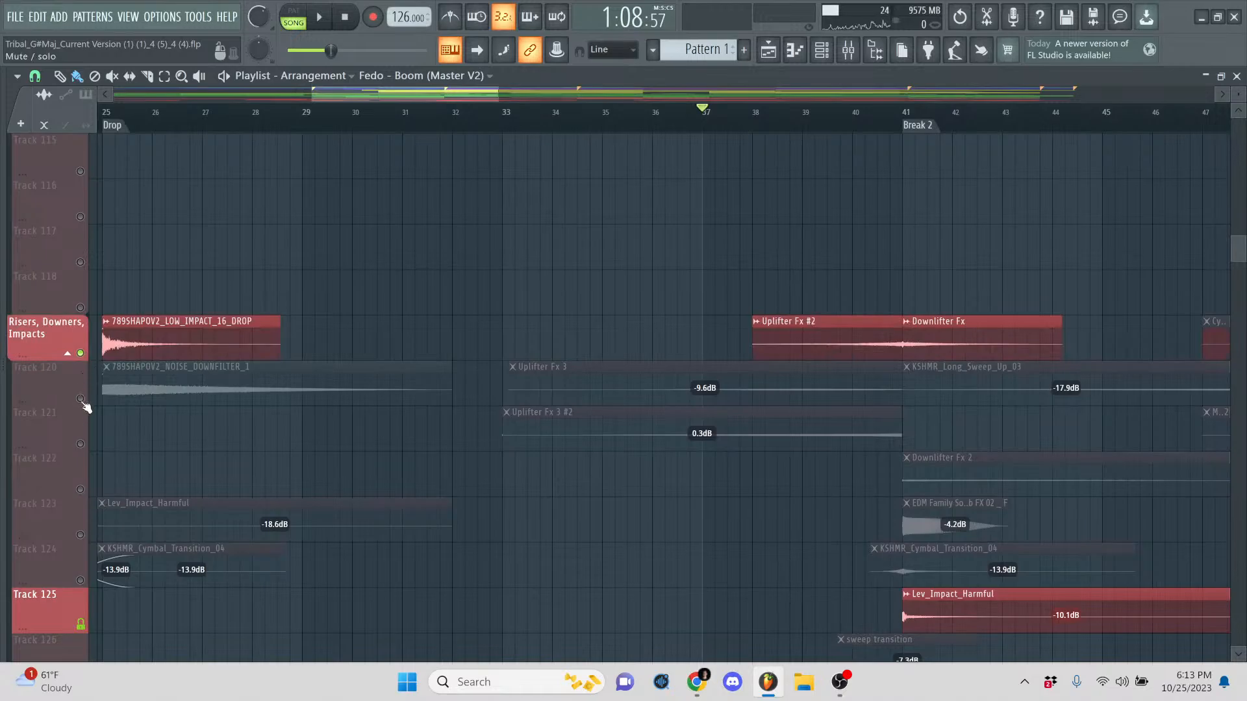
{"action": "right_click", "coordinate": [82, 400]}
{"action": "right_click", "coordinate": [82, 400]}
{"action": "right_click", "coordinate": [83, 399]}
{"action": "left_click", "coordinate": [80, 354]}
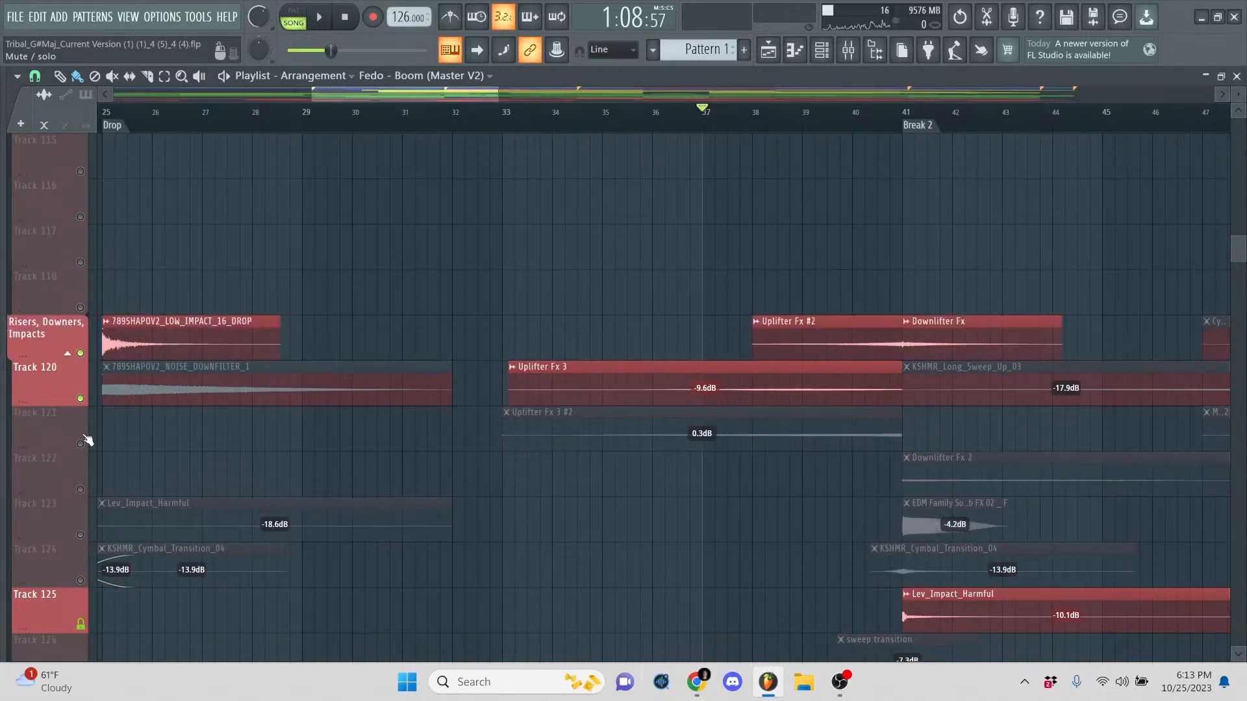
{"action": "left_click", "coordinate": [80, 444]}
{"action": "scroll", "coordinate": [167, 454], "scroll_direction": "down", "scroll_amount": 6}
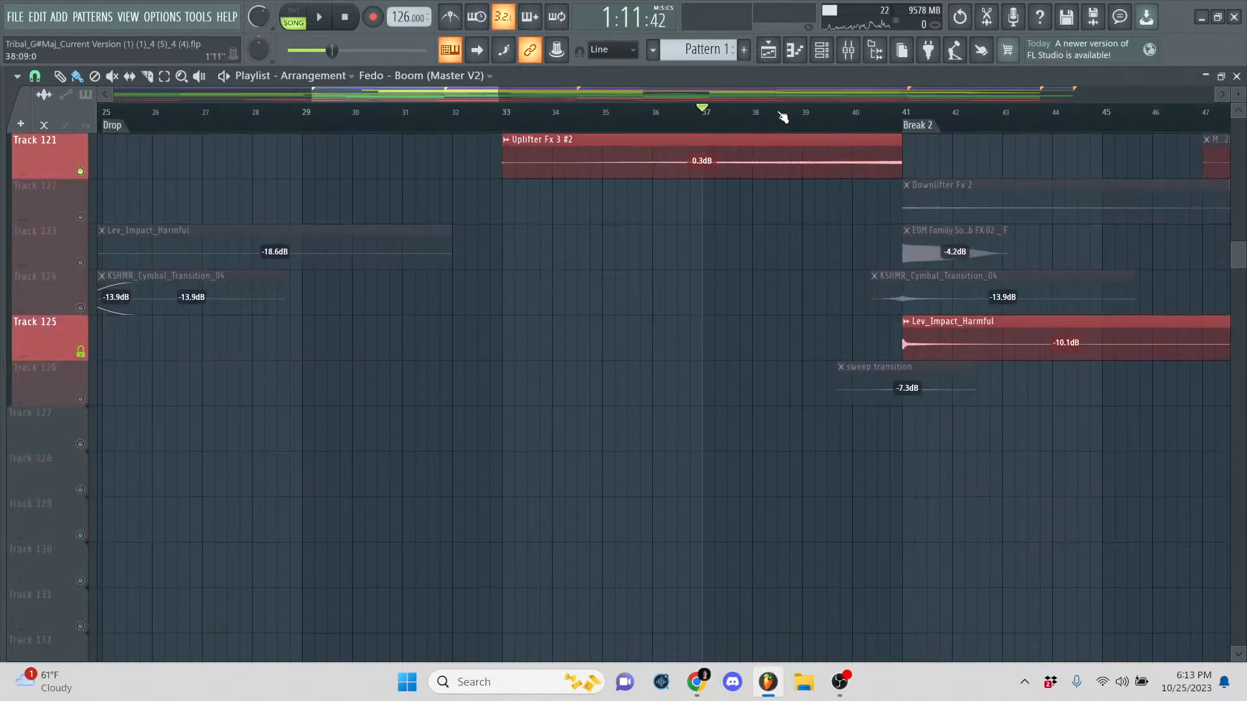
- Unmute Tracks 122, 123, 124 and 126, mute Track 125, and play the transition effects from past bar 38 into Break 2
{"action": "left_click", "coordinate": [778, 112]}
{"action": "scroll", "coordinate": [765, 237], "scroll_direction": "up", "scroll_amount": 3}
{"action": "left_click", "coordinate": [81, 353]}
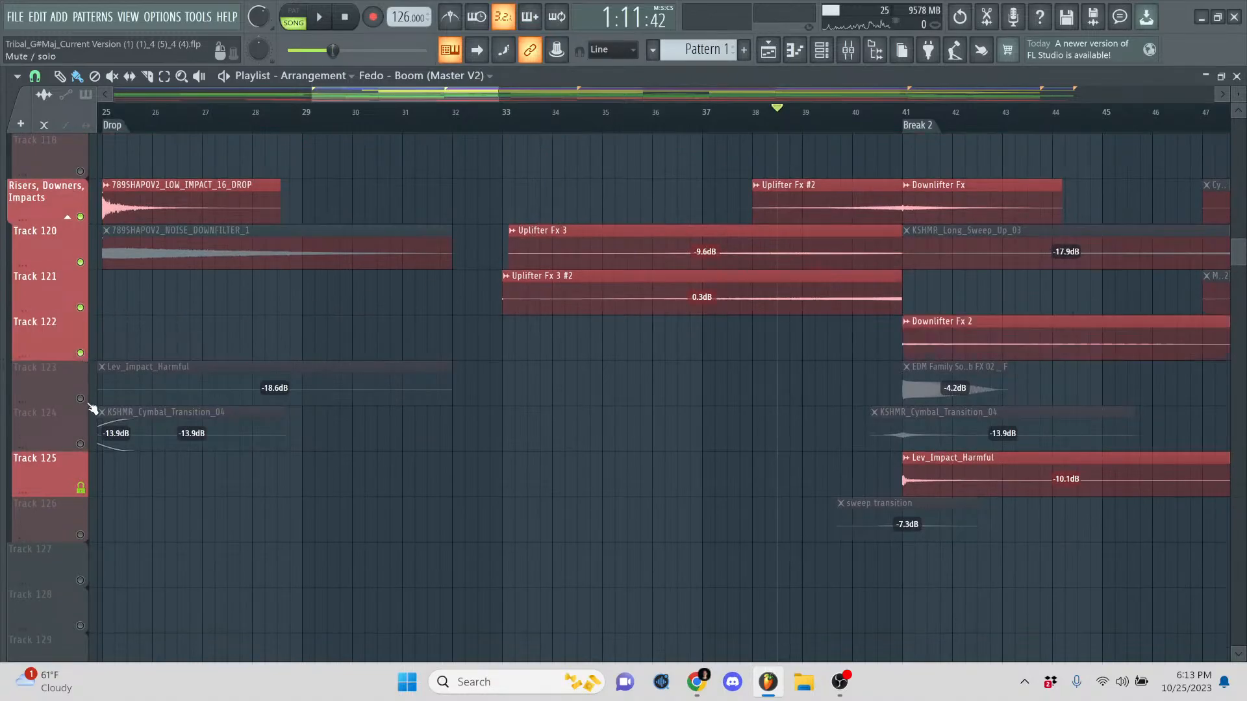
{"action": "left_click", "coordinate": [81, 398]}
{"action": "left_click", "coordinate": [81, 444]}
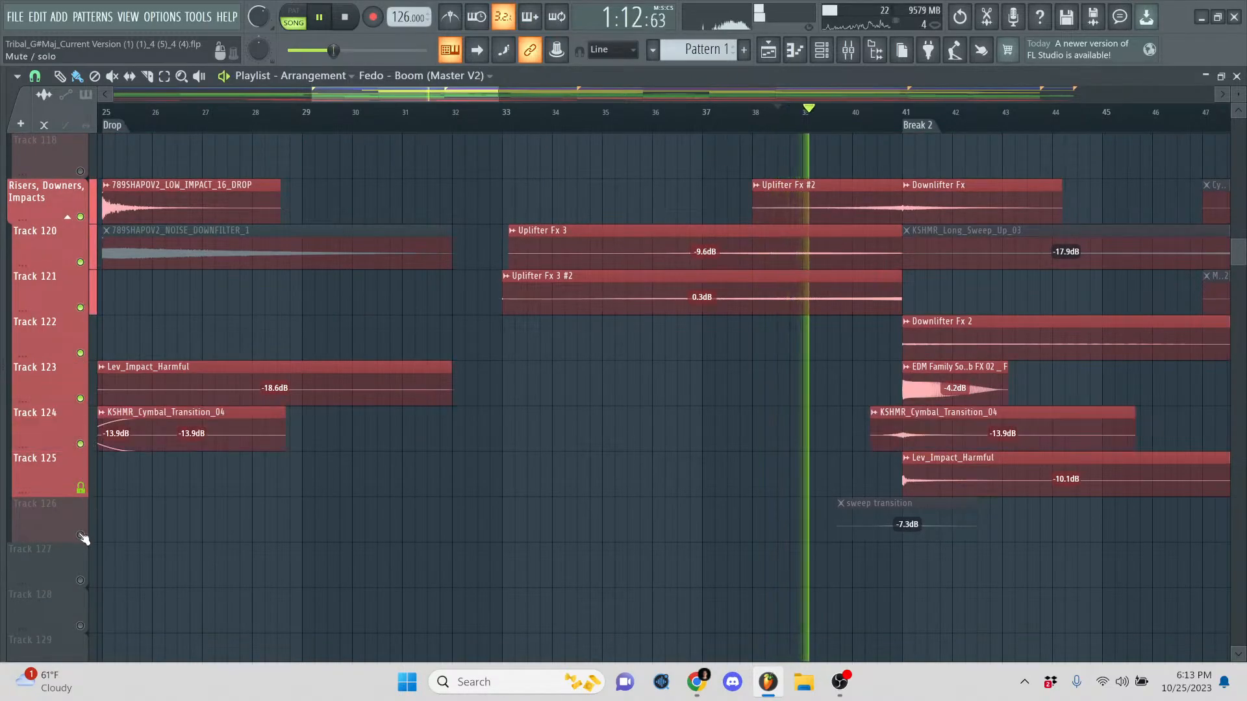
{"action": "left_click", "coordinate": [80, 535]}
{"action": "left_click", "coordinate": [81, 488]}
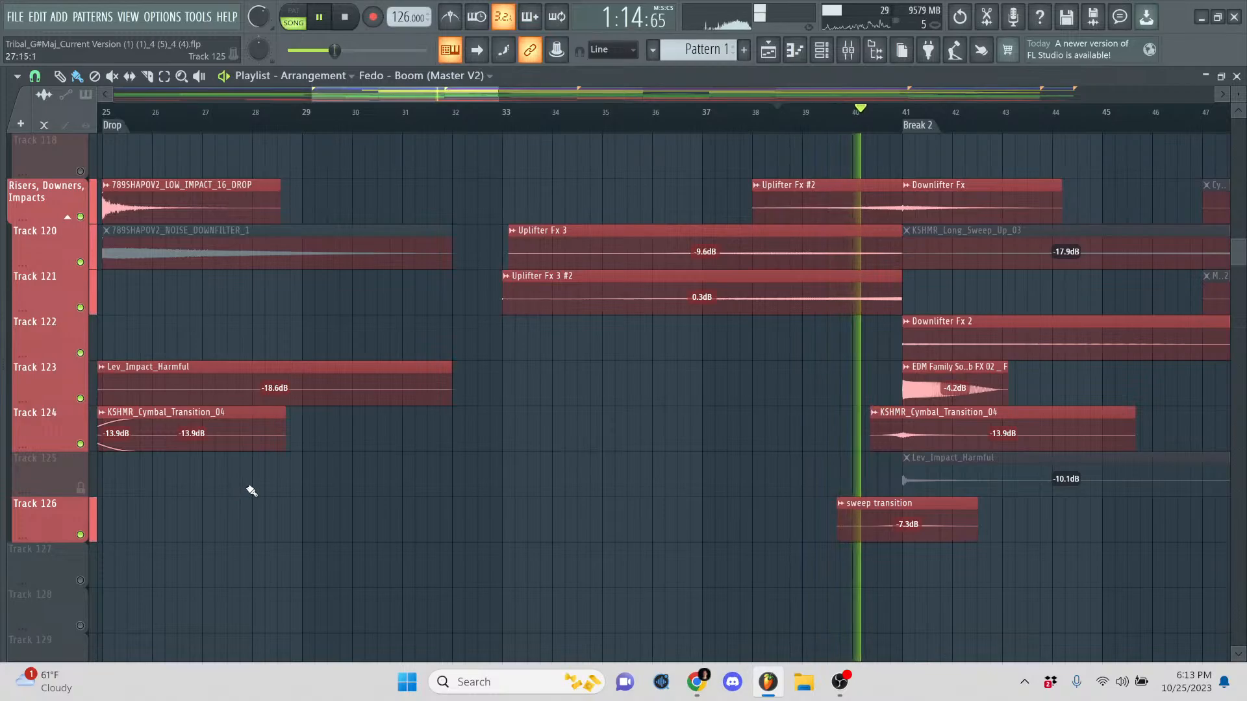
{"action": "left_click_drag", "start_coordinate": [442, 94], "coordinate": [477, 93]}
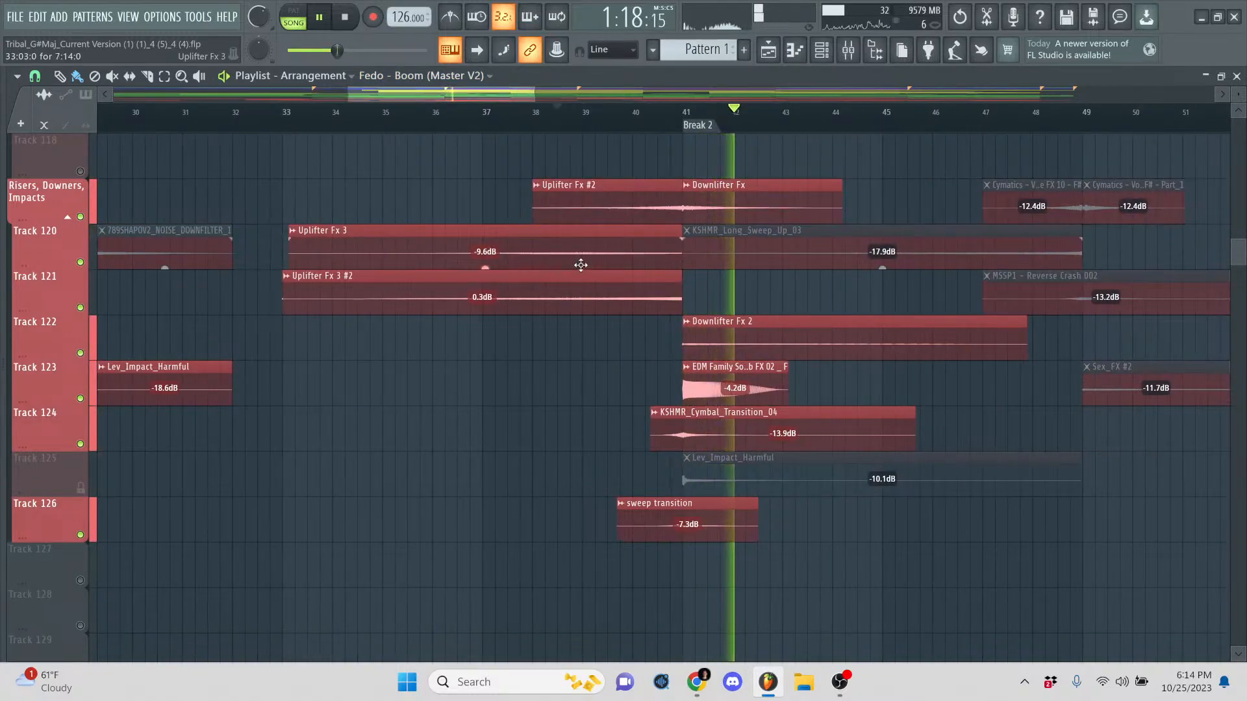
{"action": "key", "text": "space"}
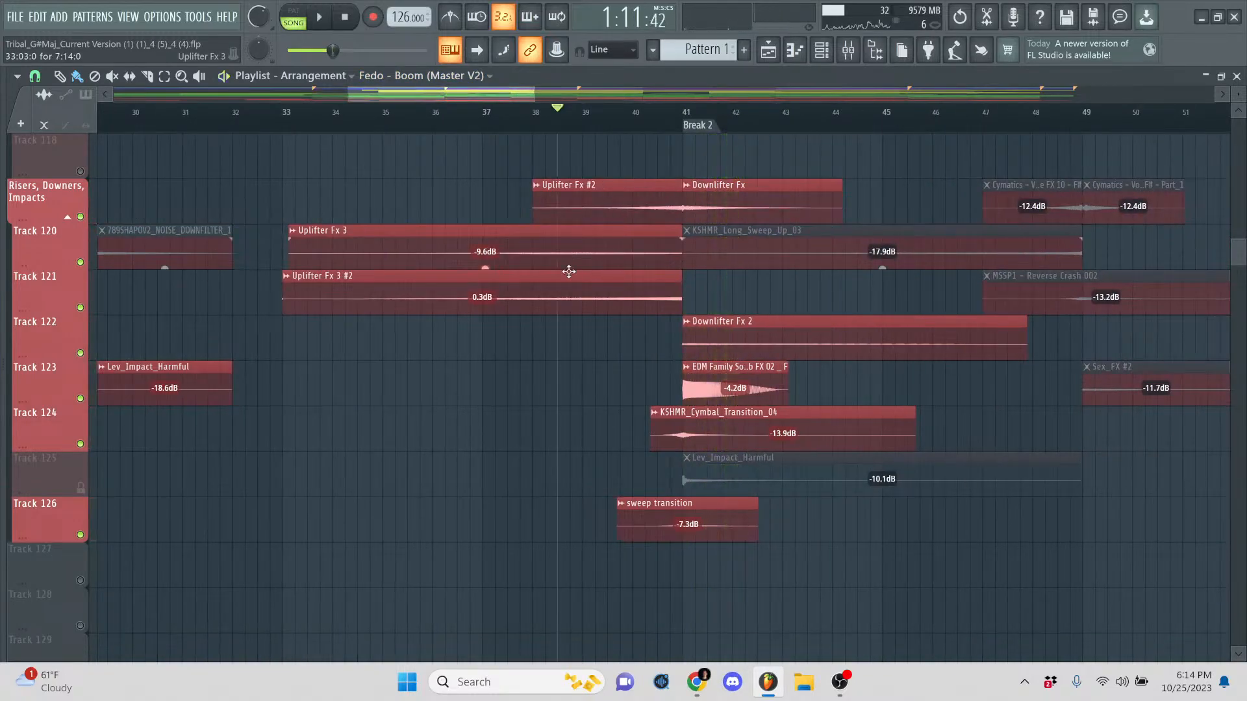
- Check the live stream's viewers and chat in YouTube Studio, and return to the FL Studio project
{"action": "left_click", "coordinate": [701, 690]}
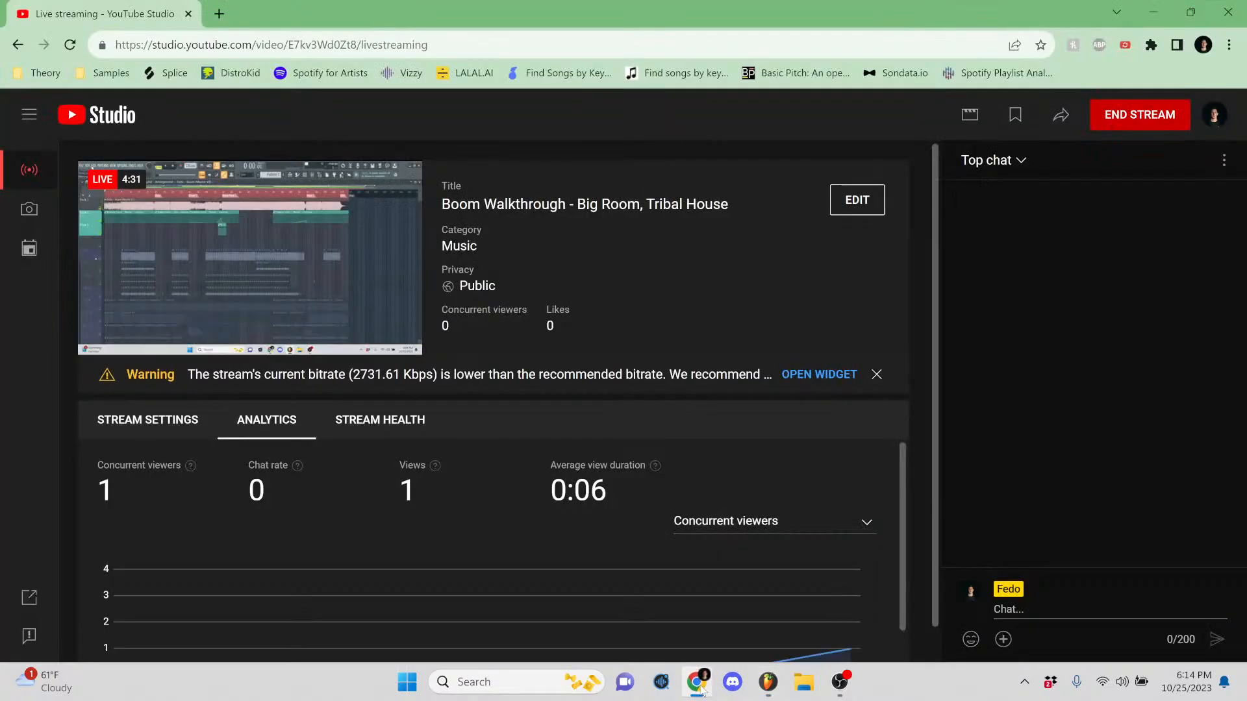
{"action": "left_click", "coordinate": [701, 690]}
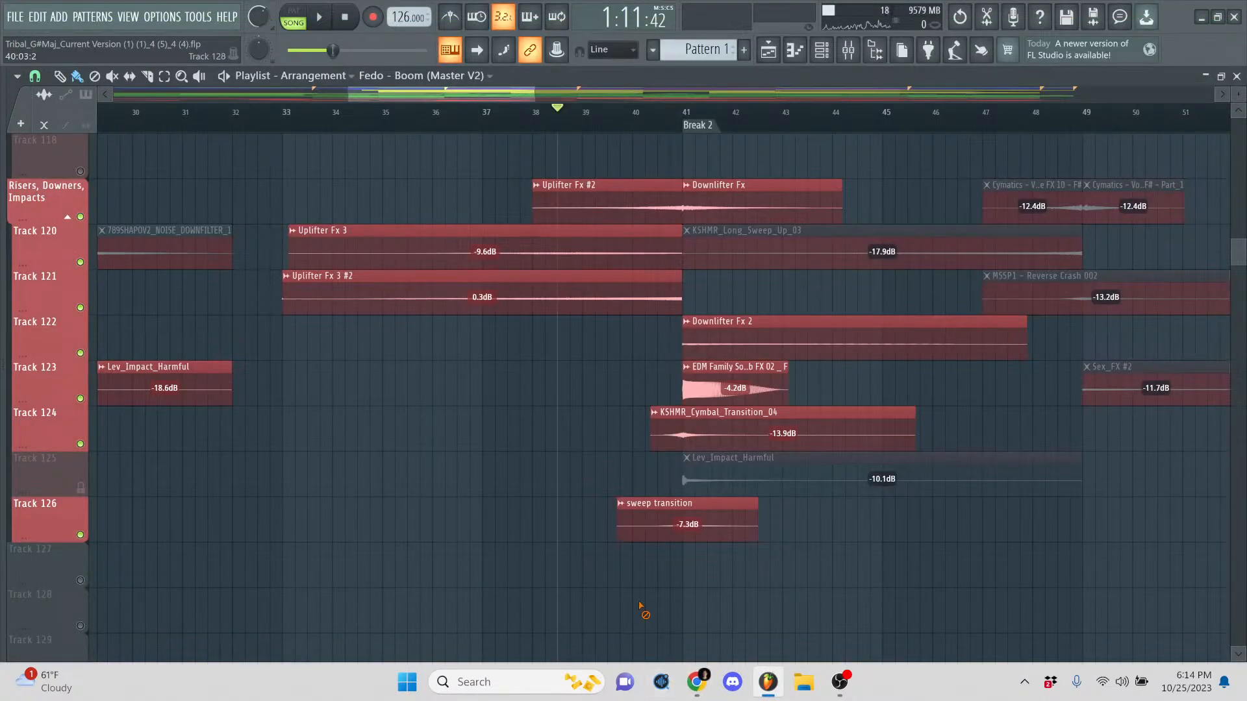
{"action": "left_click", "coordinate": [702, 678]}
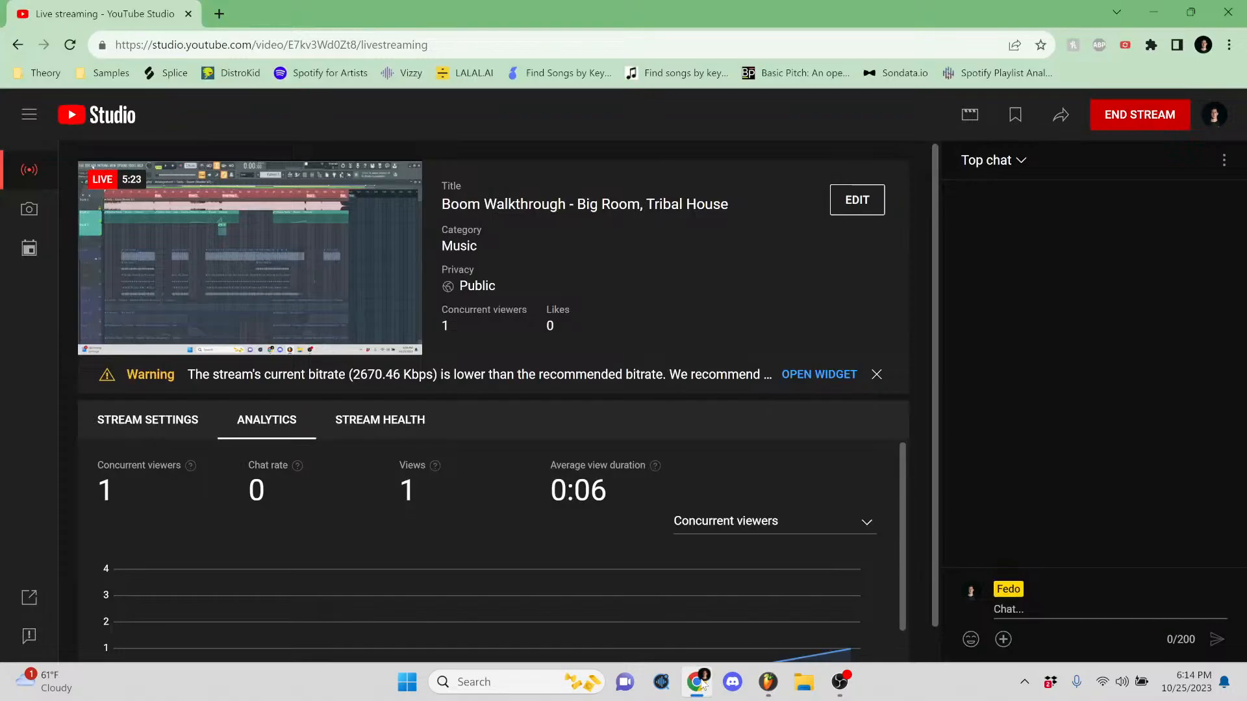
{"action": "left_click", "coordinate": [701, 683]}
- Unmute the Fedo - Boom (Master V2) audio on Track 1 and play it from past bar 40 through Break 2
{"action": "scroll", "coordinate": [529, 552], "scroll_direction": "up", "scroll_amount": 10}
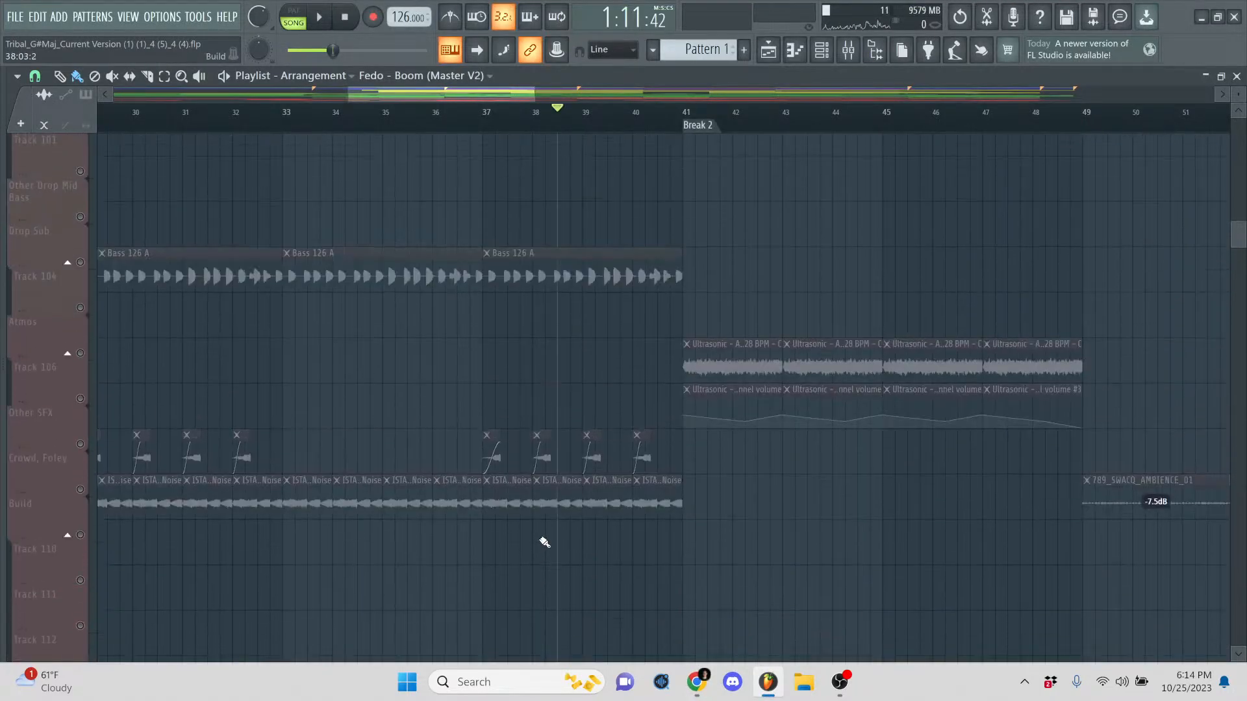
{"action": "scroll", "coordinate": [540, 563], "scroll_direction": "up", "scroll_amount": 6}
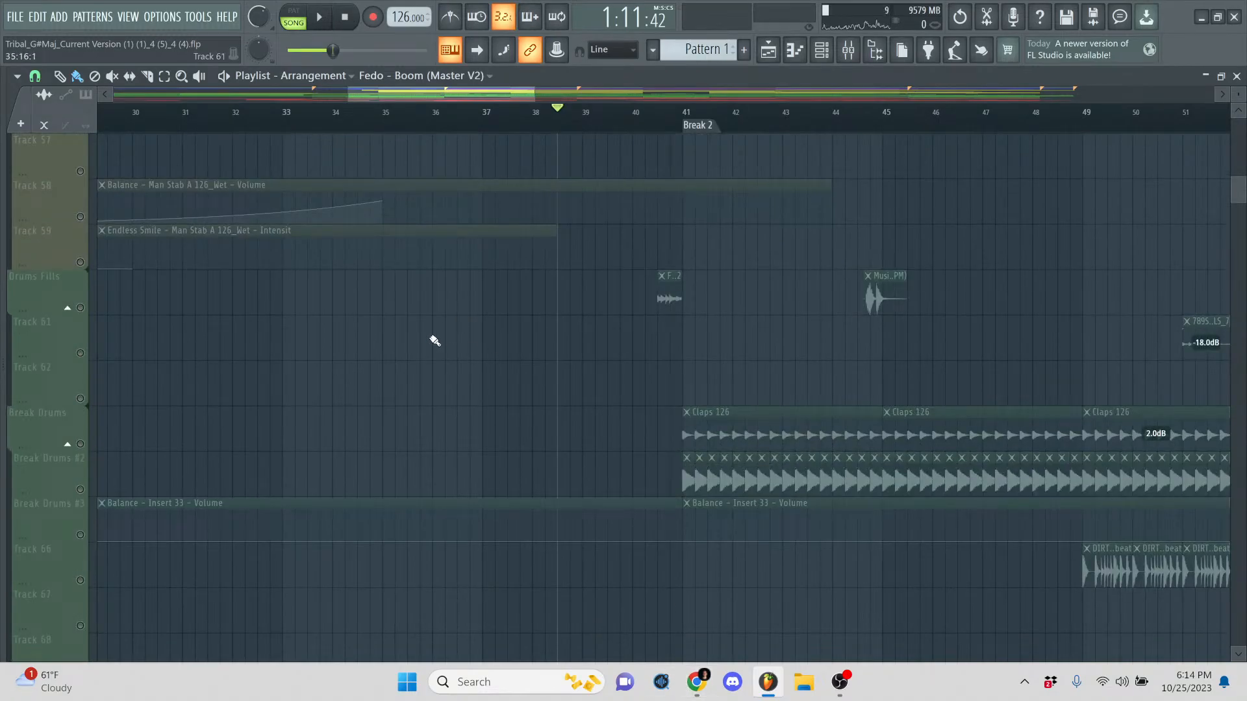
{"action": "scroll", "coordinate": [434, 340], "scroll_direction": "up", "scroll_amount": 12}
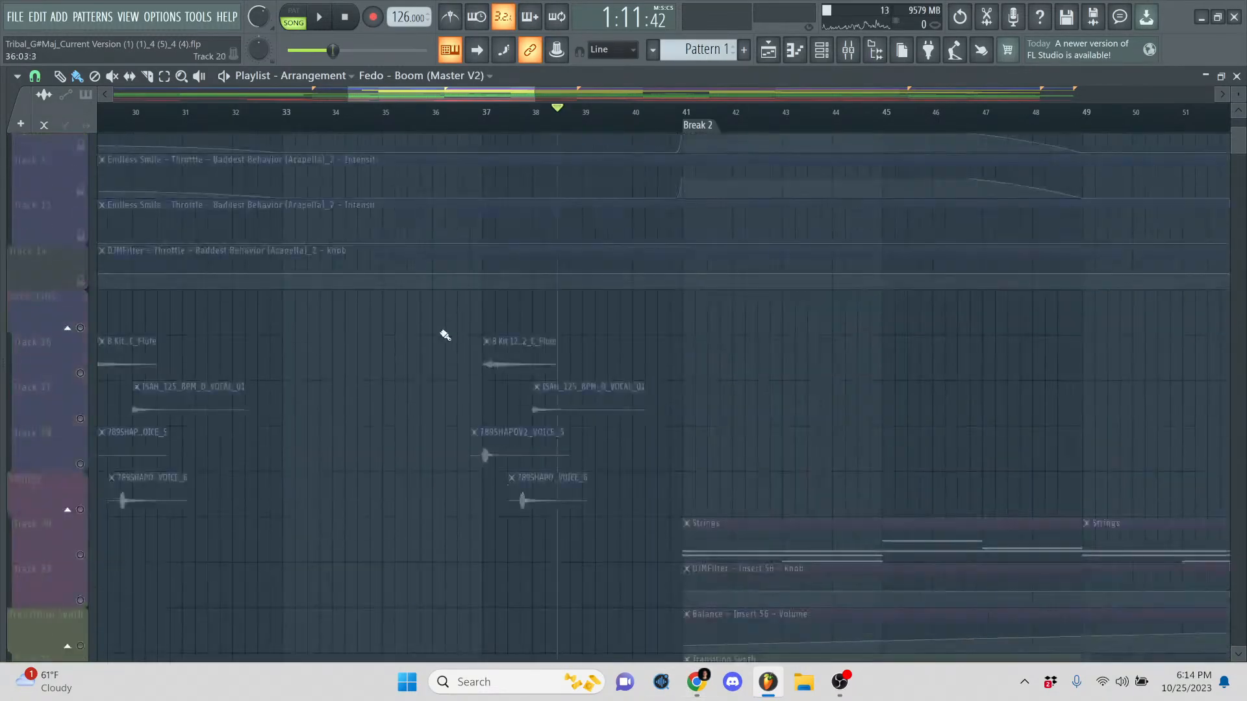
{"action": "scroll", "coordinate": [445, 335], "scroll_direction": "up", "scroll_amount": 4}
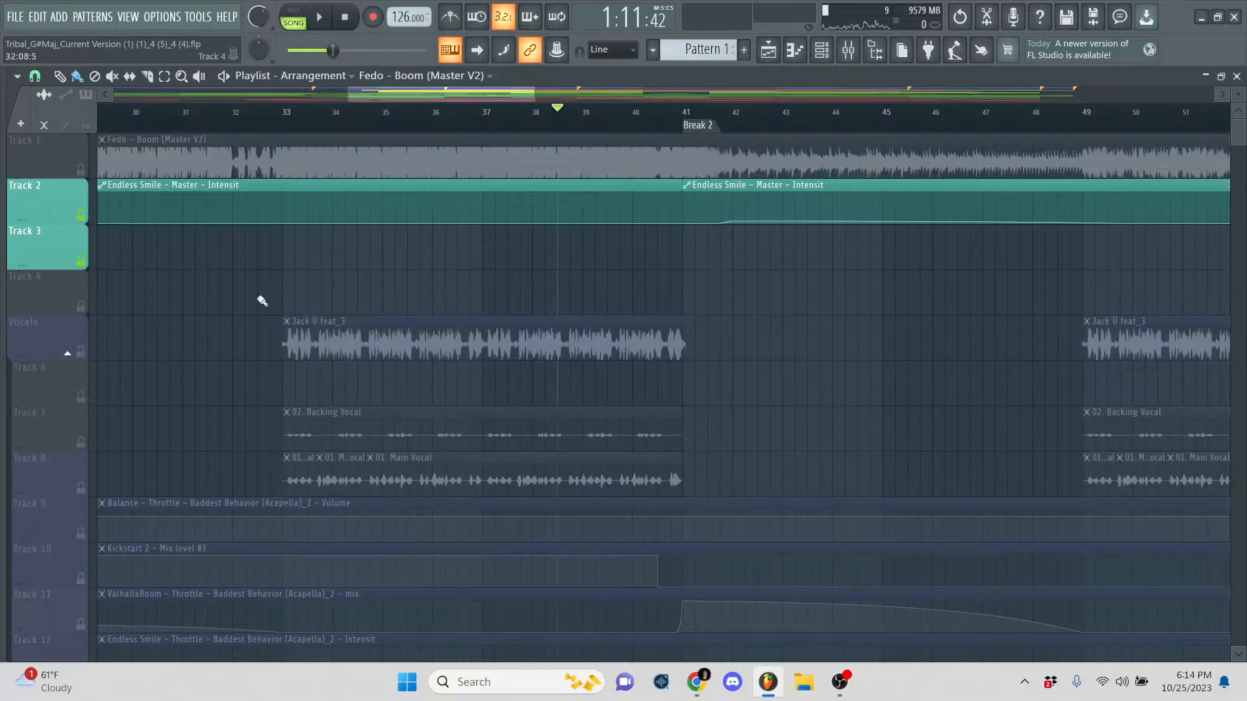
{"action": "left_click", "coordinate": [81, 170]}
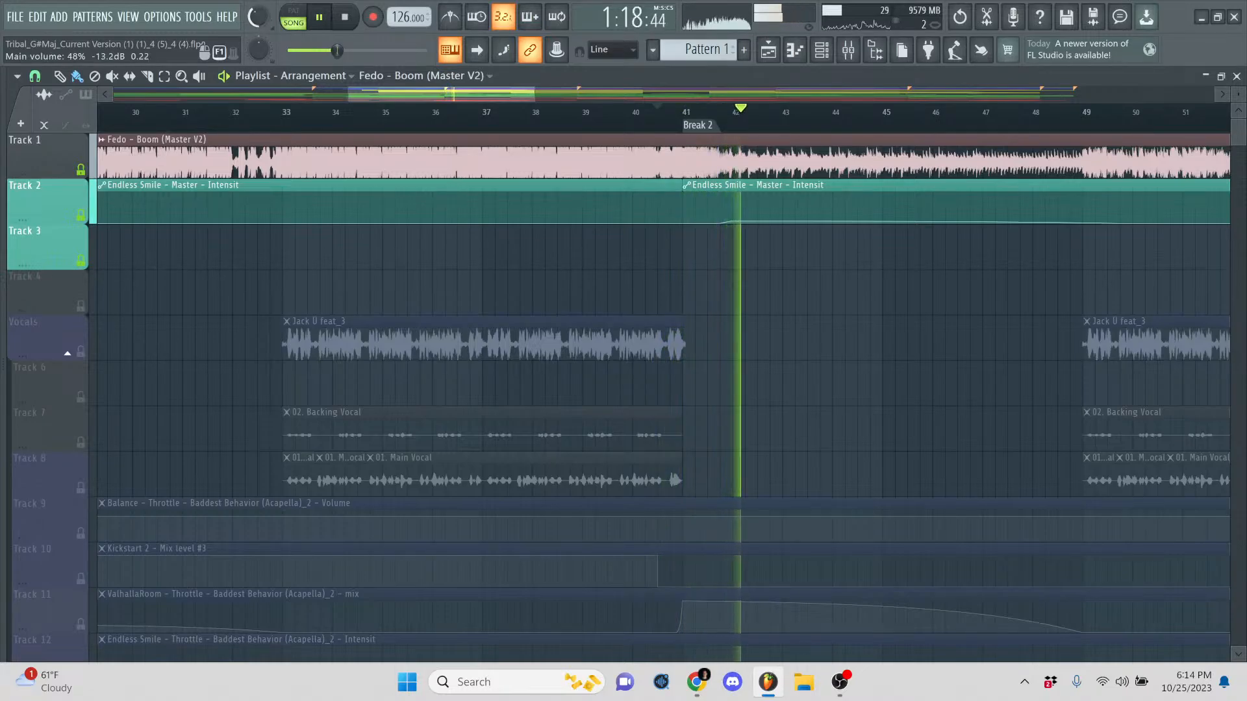
{"action": "left_click_drag", "start_coordinate": [387, 99], "coordinate": [438, 101]}
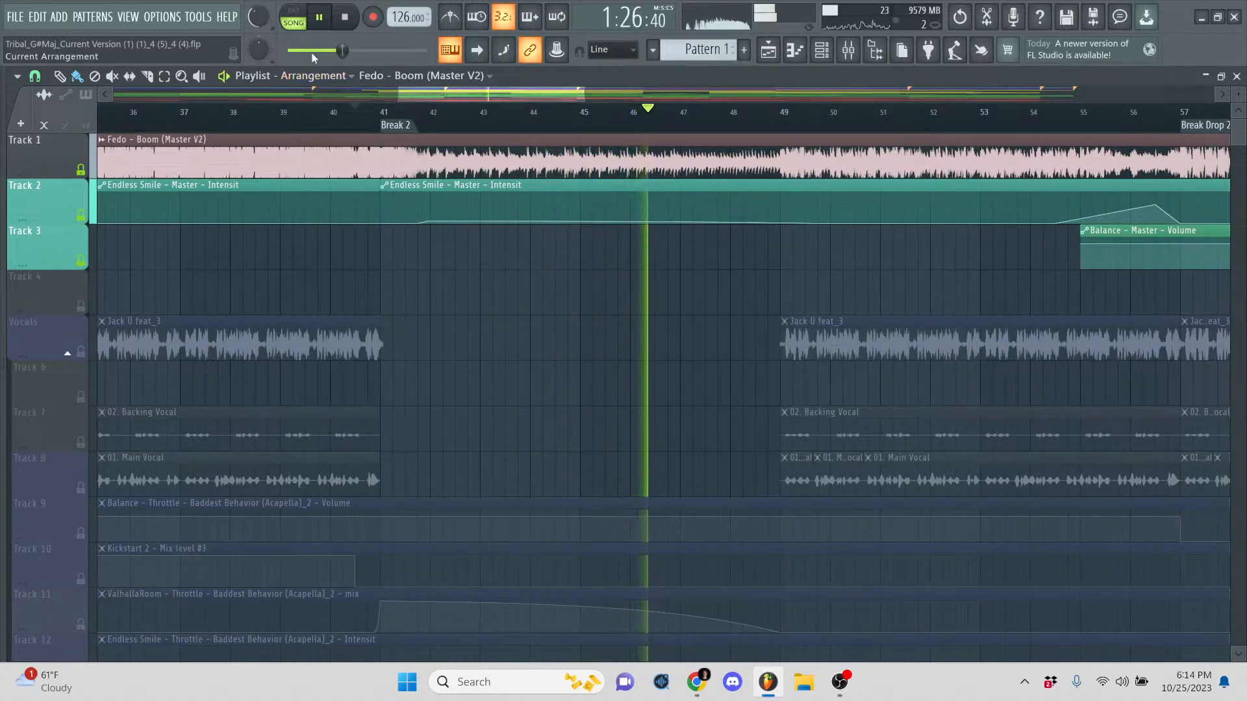
{"action": "scroll", "coordinate": [269, 23], "scroll_direction": "up", "scroll_amount": 2}
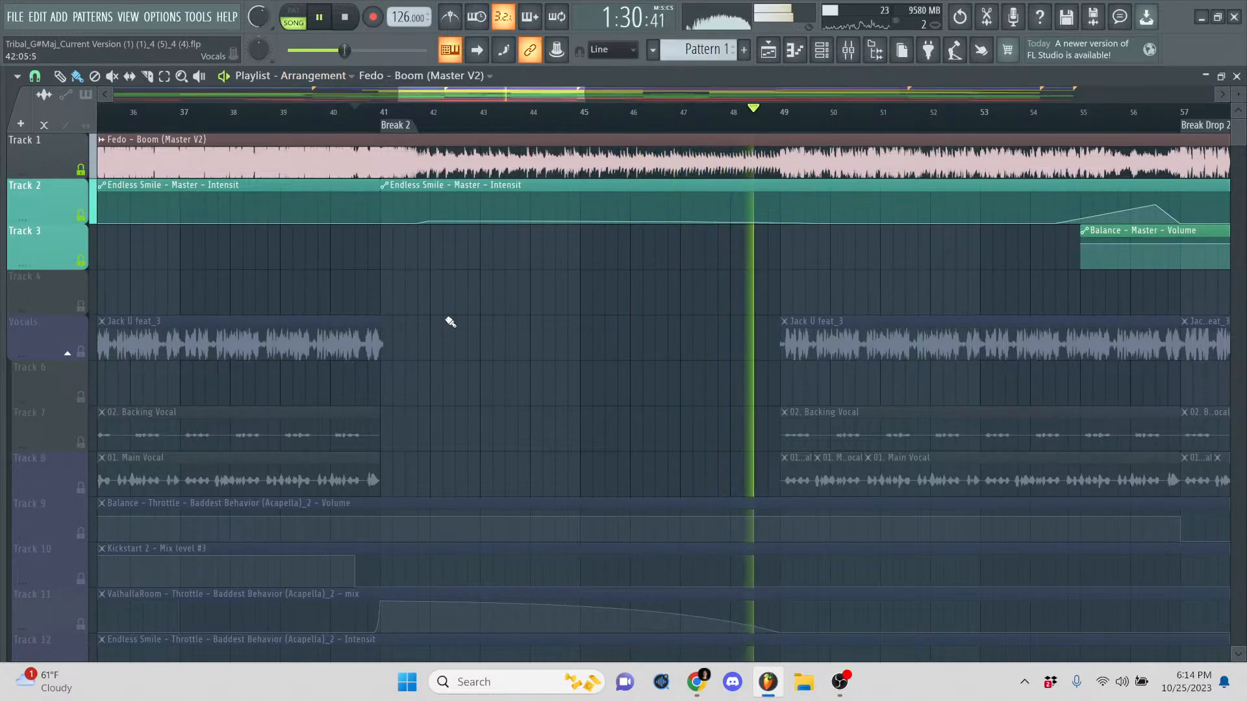
- Isolate the Strings with automation Tracks 20 and 21, play them in Break 2 and past bar 53, and stop playback
{"action": "scroll", "coordinate": [240, 251], "scroll_direction": "down", "scroll_amount": 5}
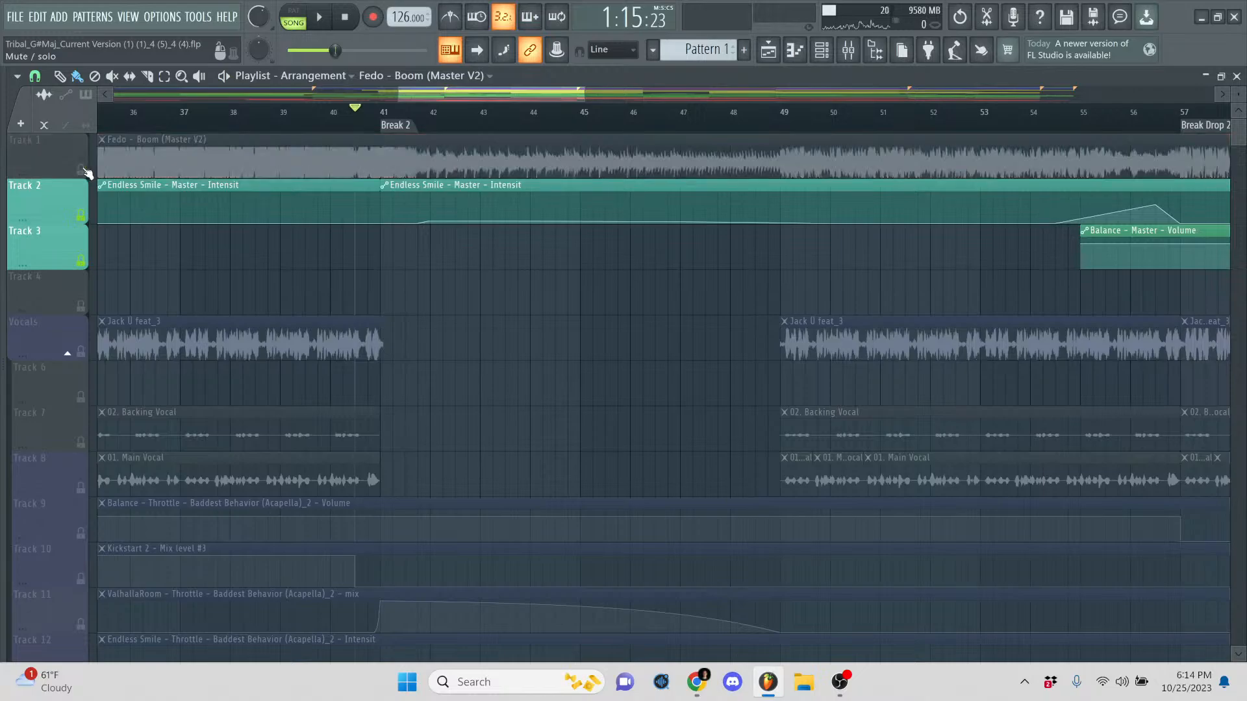
{"action": "scroll", "coordinate": [306, 261], "scroll_direction": "down", "scroll_amount": 2}
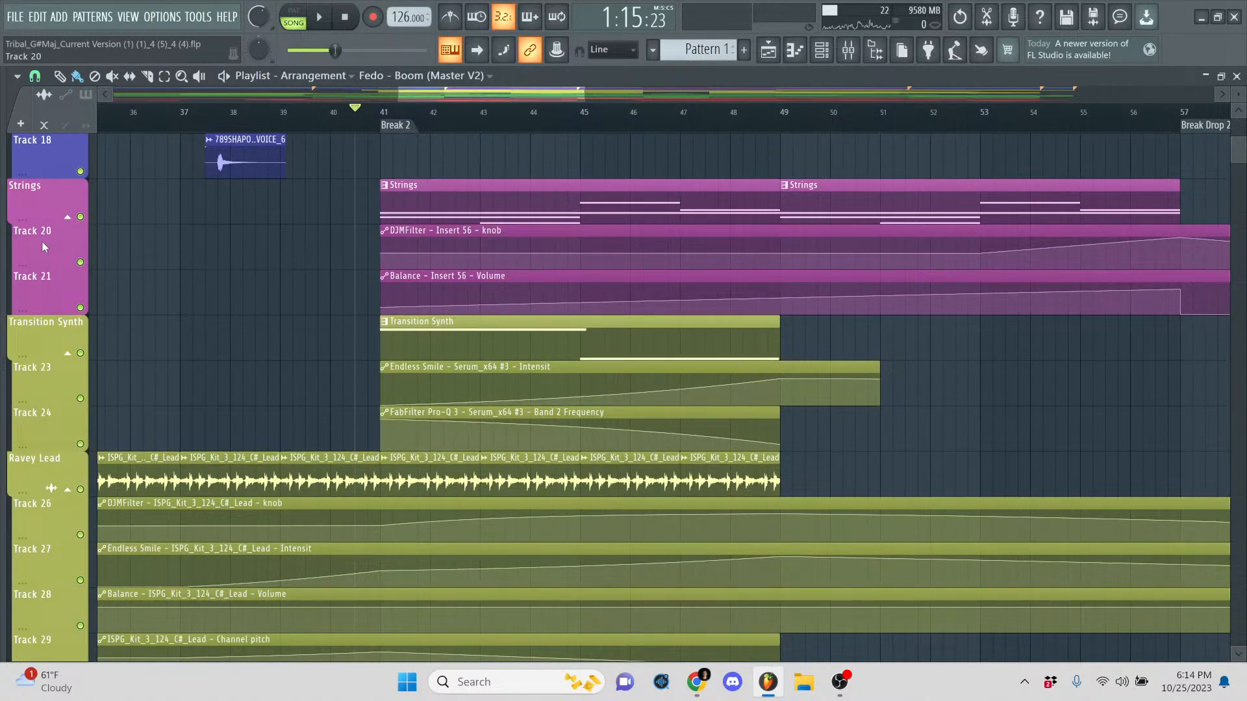
{"action": "right_click", "coordinate": [80, 216]}
{"action": "left_click", "coordinate": [80, 261]}
{"action": "left_click", "coordinate": [79, 307]}
{"action": "key", "text": "space"}
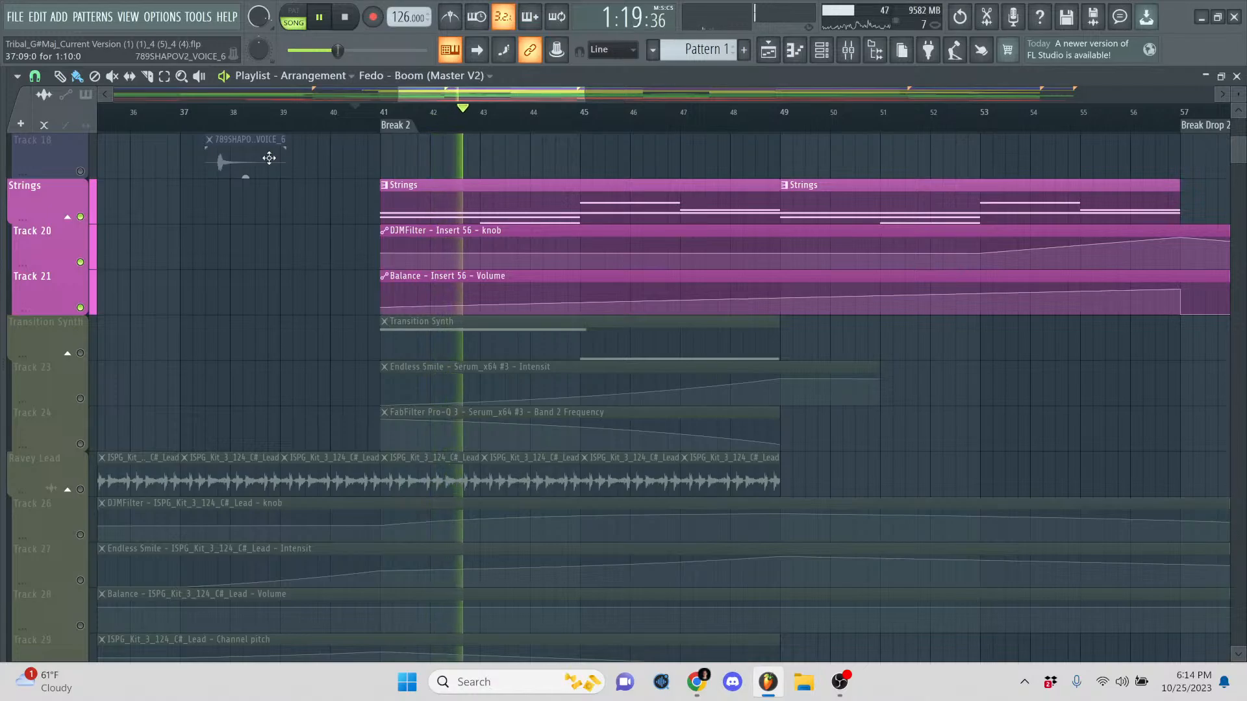
{"action": "mouse_move", "coordinate": [571, 112]}
{"action": "left_mouse_down"}
{"action": "mouse_move", "coordinate": [771, 111]}
{"action": "mouse_move", "coordinate": [905, 131]}
{"action": "mouse_move", "coordinate": [1128, 115]}
{"action": "mouse_move", "coordinate": [1017, 123]}
{"action": "left_mouse_up"}
{"action": "key", "text": "space"}
- Isolate the Transition Synth with its automation on Tracks 23 and 24, and set the playback position to bar 41
{"action": "left_click", "coordinate": [81, 352], "text": "ctrl"}
{"action": "left_click", "coordinate": [80, 398]}
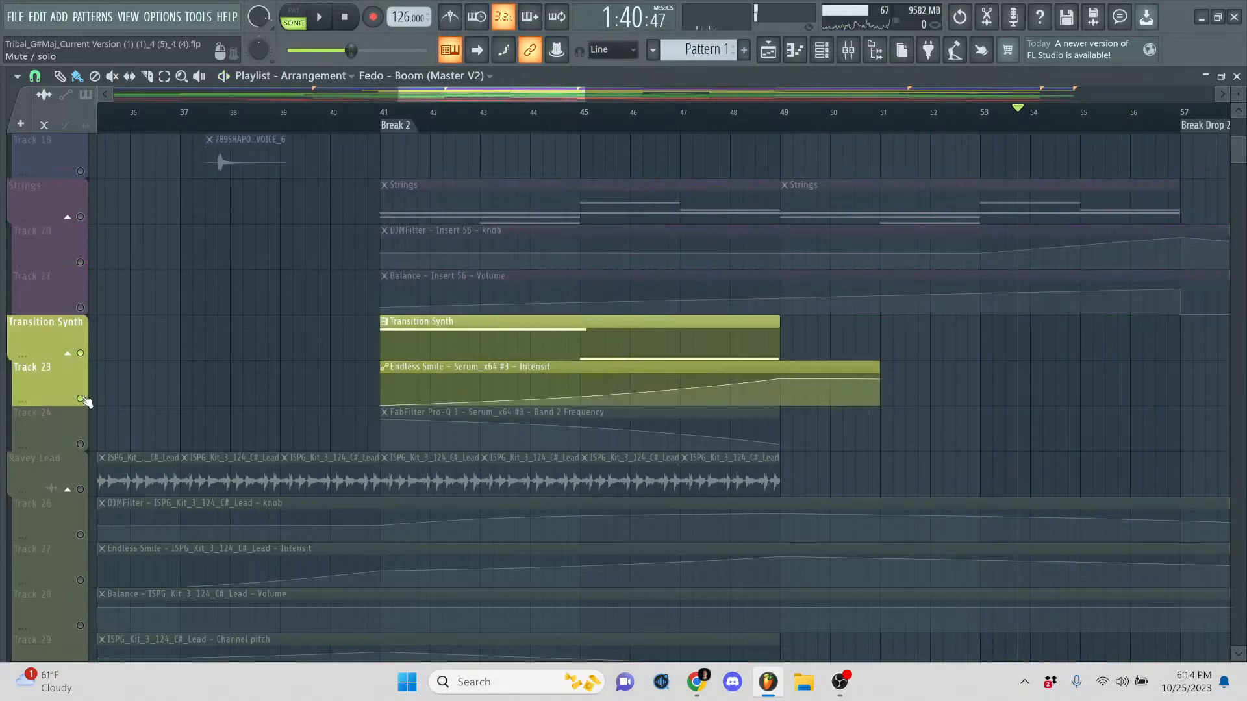
{"action": "left_click", "coordinate": [80, 443]}
{"action": "left_click", "coordinate": [380, 100]}
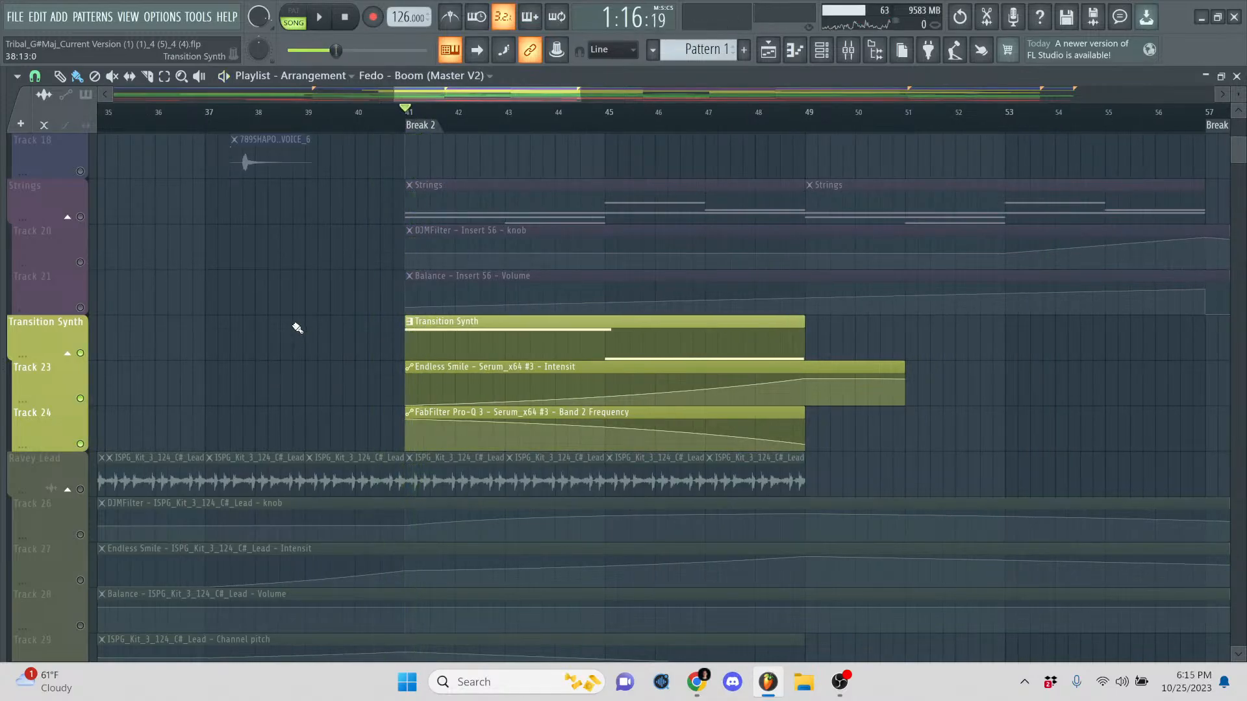
{"action": "left_click", "coordinate": [131, 17]}
{"action": "left_click", "coordinate": [162, 80]}
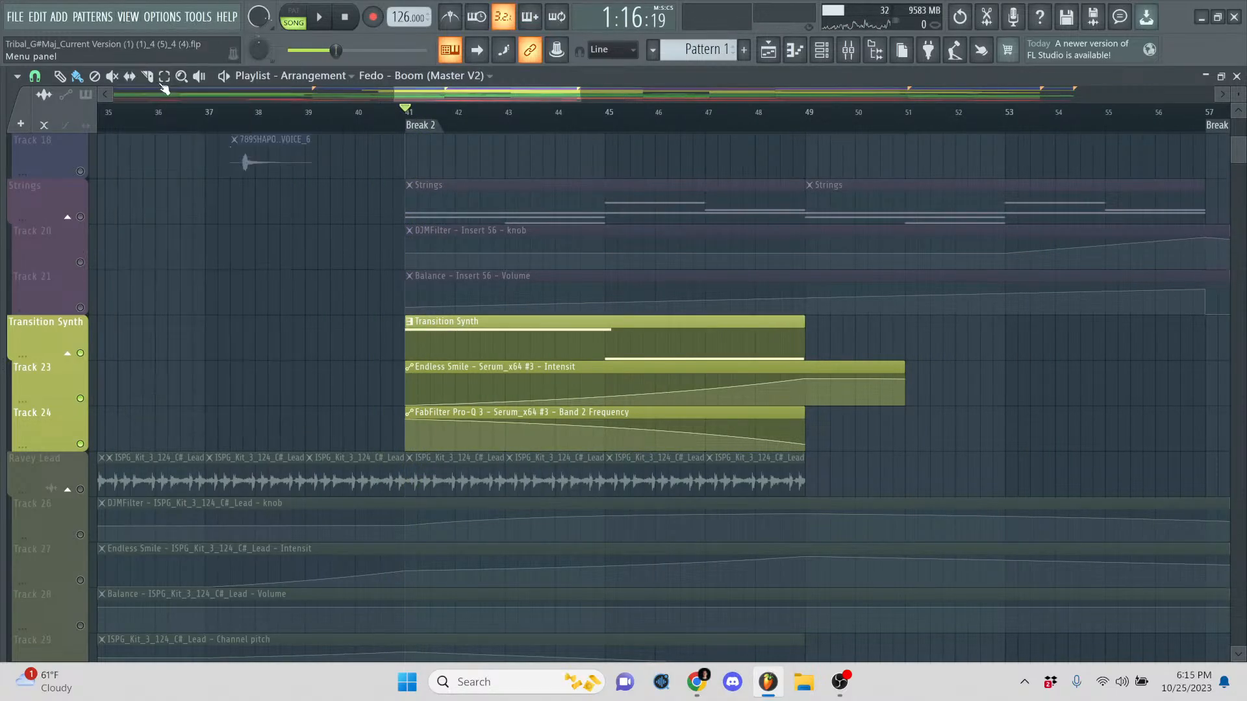
- Select the Transition Synth pattern and play it through Break 2, viewing its Serum_x64 #3 channel in the channel rack
{"action": "right_click", "coordinate": [699, 54]}
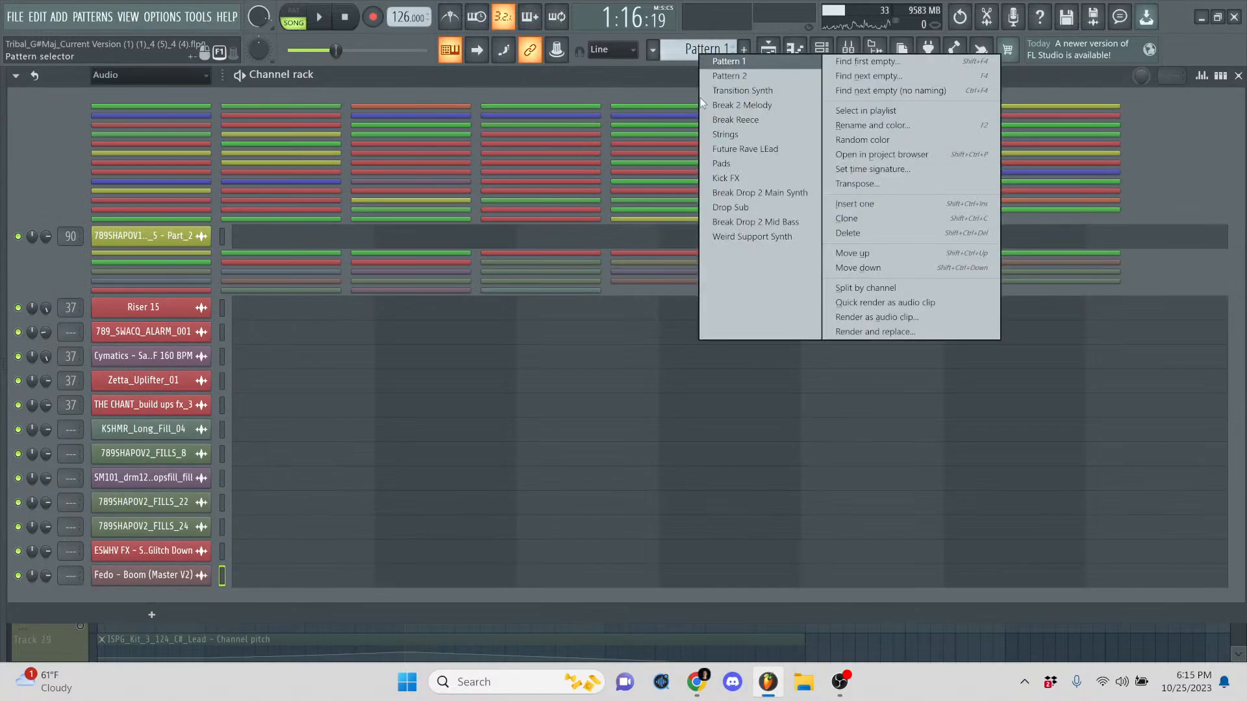
{"action": "left_click", "coordinate": [759, 93]}
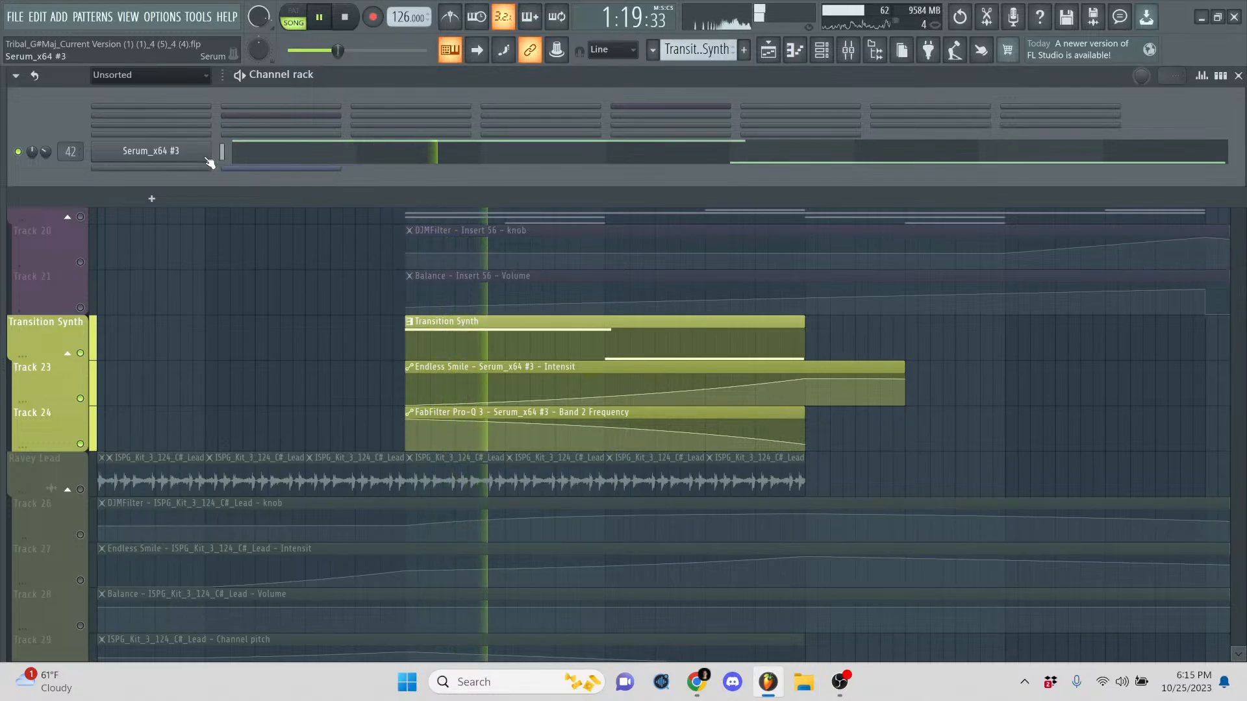
{"action": "left_click", "coordinate": [207, 159]}
{"action": "left_click", "coordinate": [199, 269]}
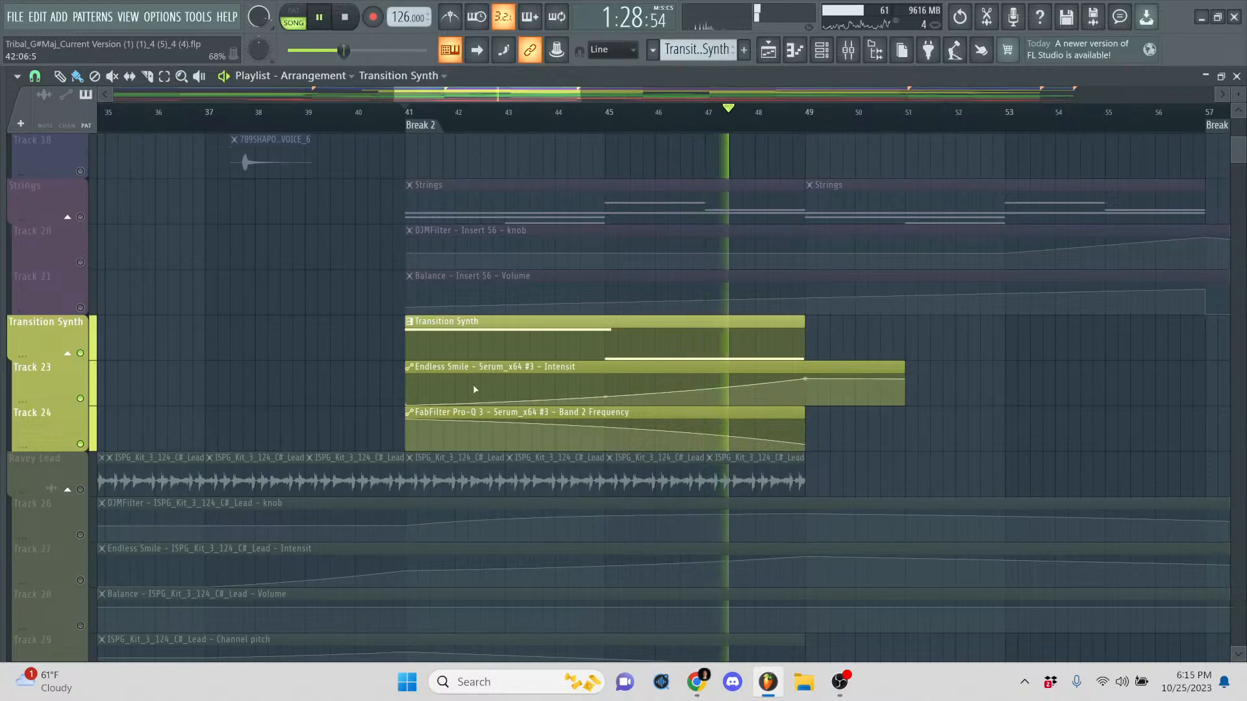
- Isolate the Ravey Lead with its automation on Tracks 26 to 29
{"action": "scroll", "coordinate": [239, 334], "scroll_direction": "down", "scroll_amount": 3}
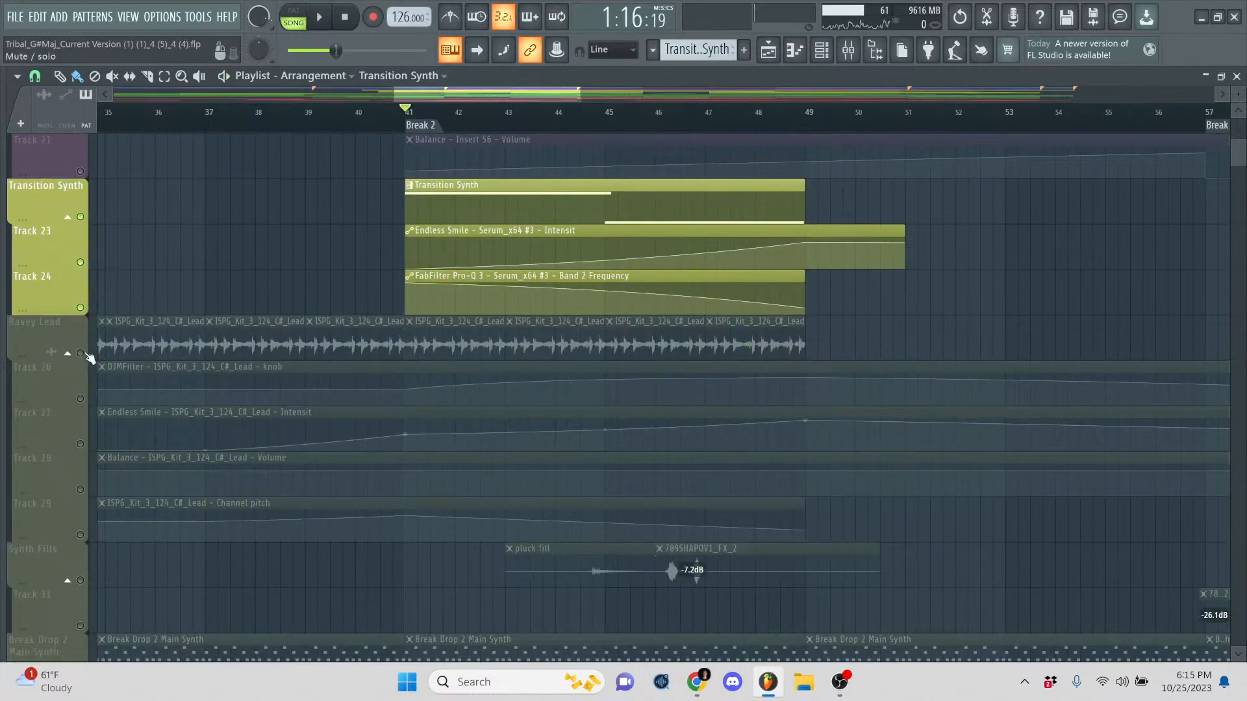
{"action": "left_click", "coordinate": [87, 354]}
{"action": "left_click", "coordinate": [82, 399]}
{"action": "left_click", "coordinate": [81, 445]}
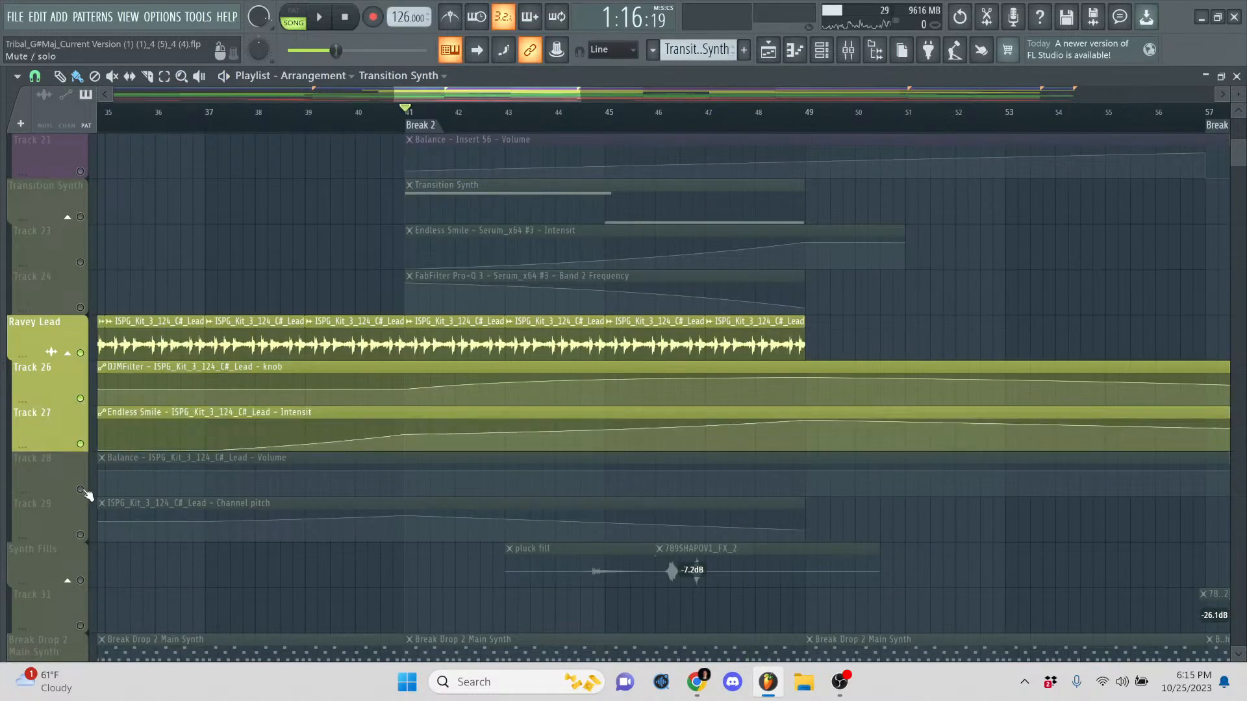
{"action": "left_click", "coordinate": [81, 490]}
{"action": "left_click", "coordinate": [81, 535]}
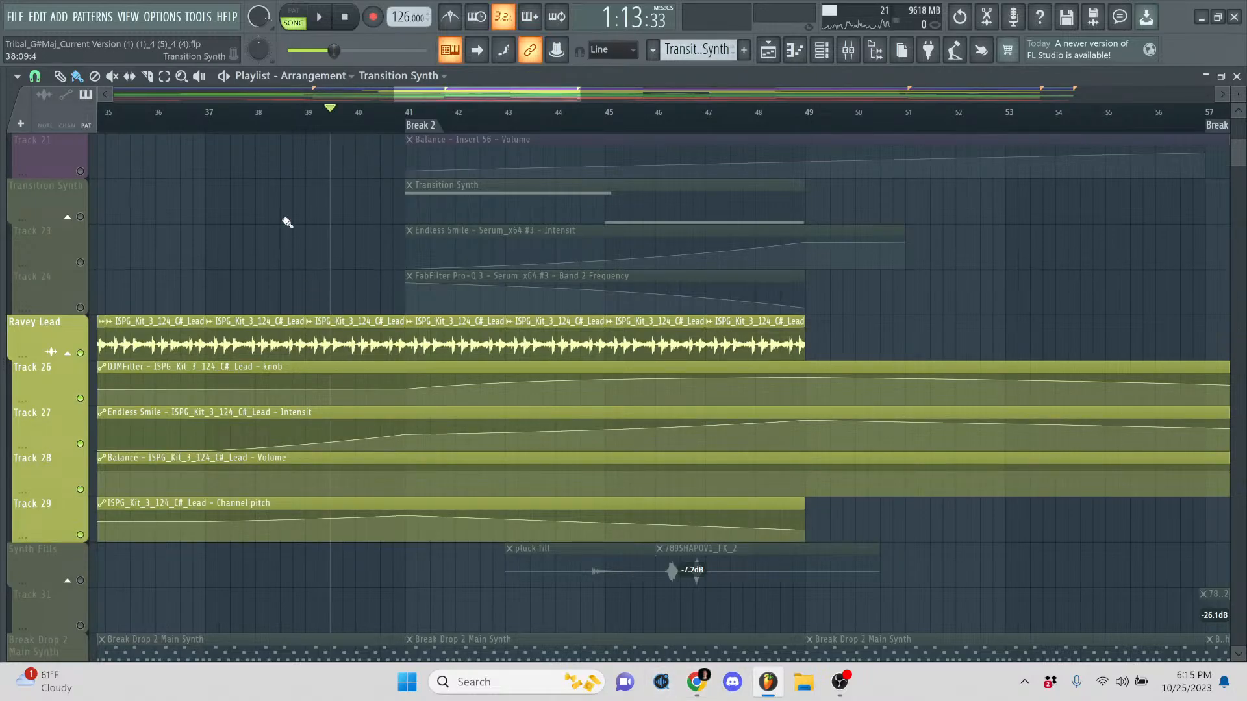
- Play the Ravey Lead from past bar 39 into Break 2, and stop playback
{"action": "scroll", "coordinate": [321, 255], "scroll_direction": "down", "scroll_amount": 10}
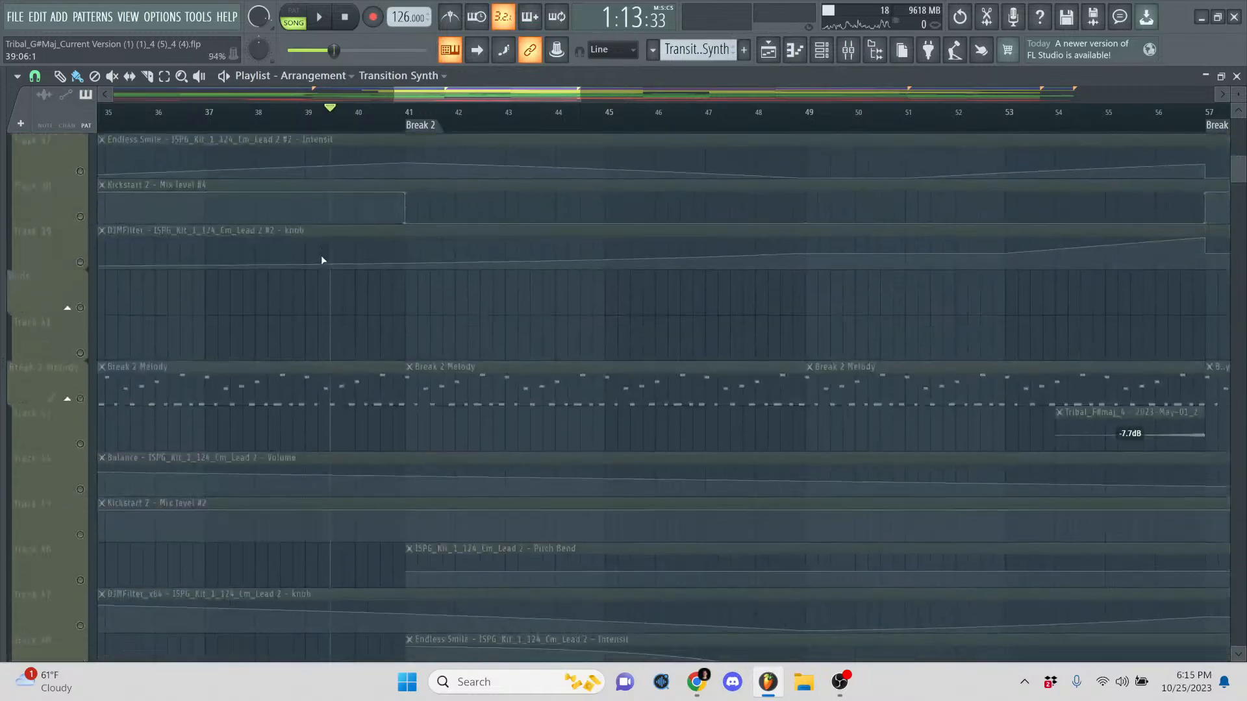
{"action": "scroll", "coordinate": [330, 268], "scroll_direction": "down", "scroll_amount": 13}
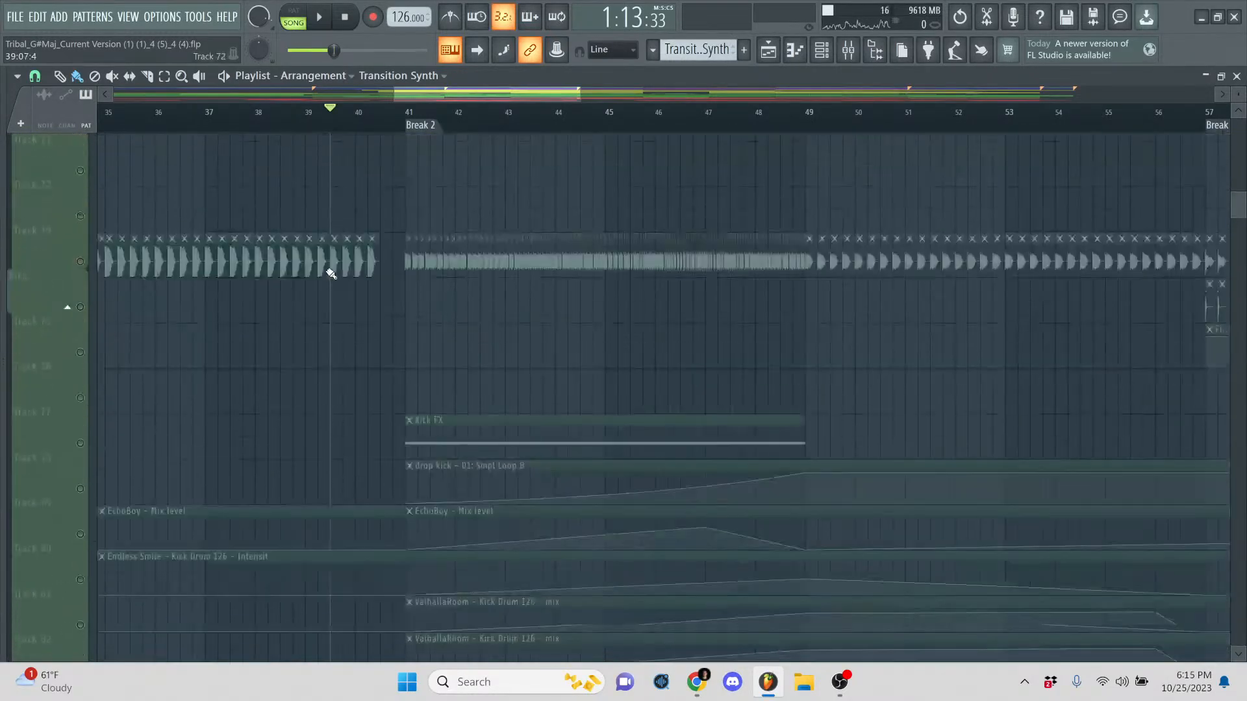
{"action": "scroll", "coordinate": [406, 381], "scroll_direction": "up", "scroll_amount": 5}
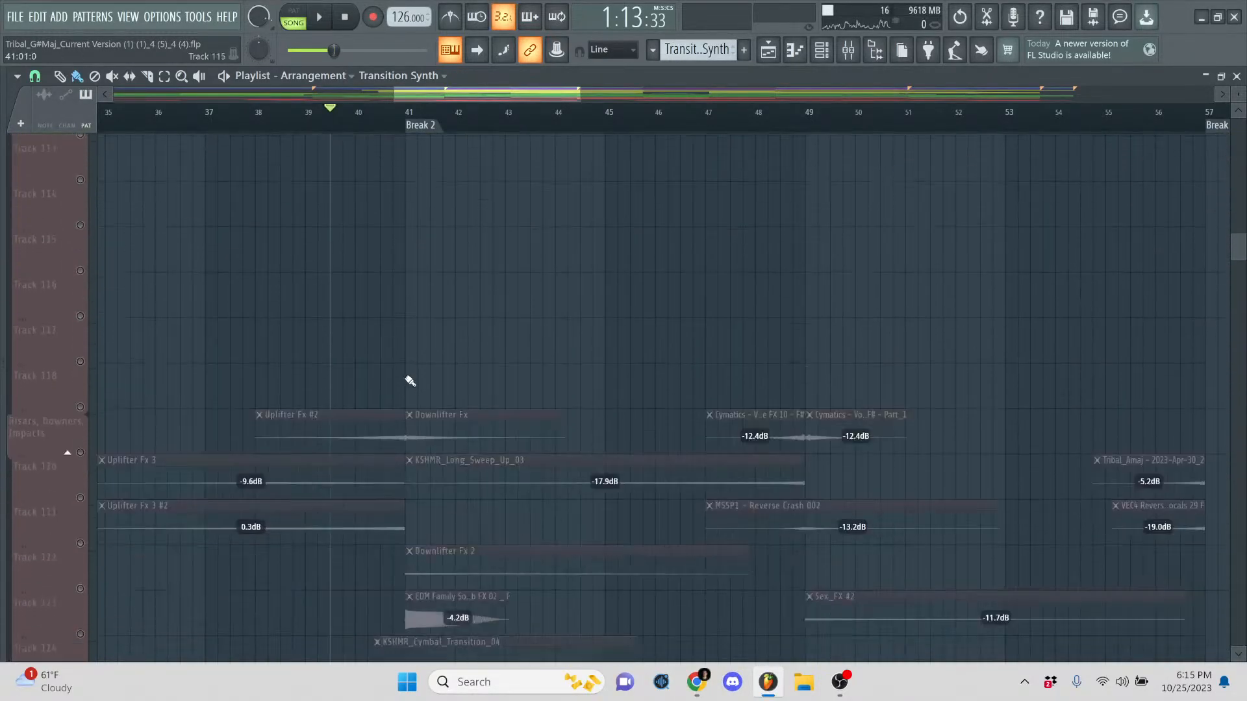
{"action": "scroll", "coordinate": [409, 340], "scroll_direction": "up", "scroll_amount": 17}
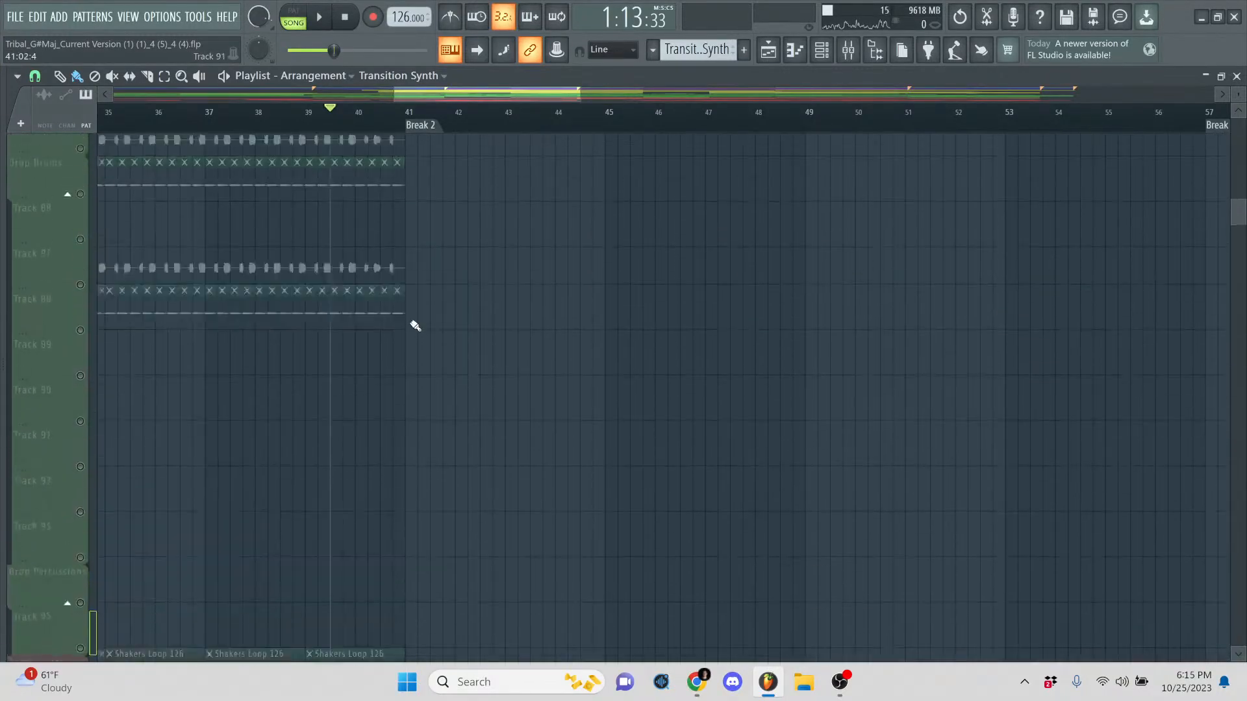
{"action": "scroll", "coordinate": [412, 305], "scroll_direction": "up", "scroll_amount": 10}
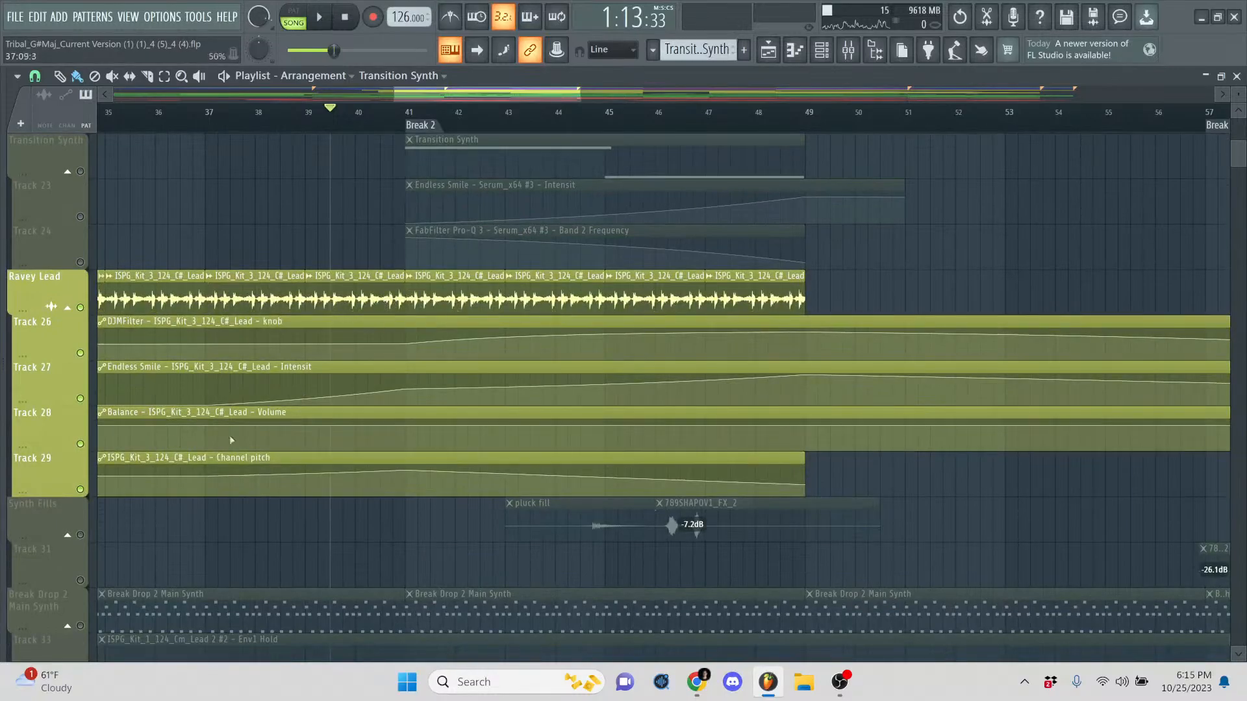
{"action": "scroll", "coordinate": [231, 441], "scroll_direction": "up", "scroll_amount": 3}
{"action": "key", "text": "space"}
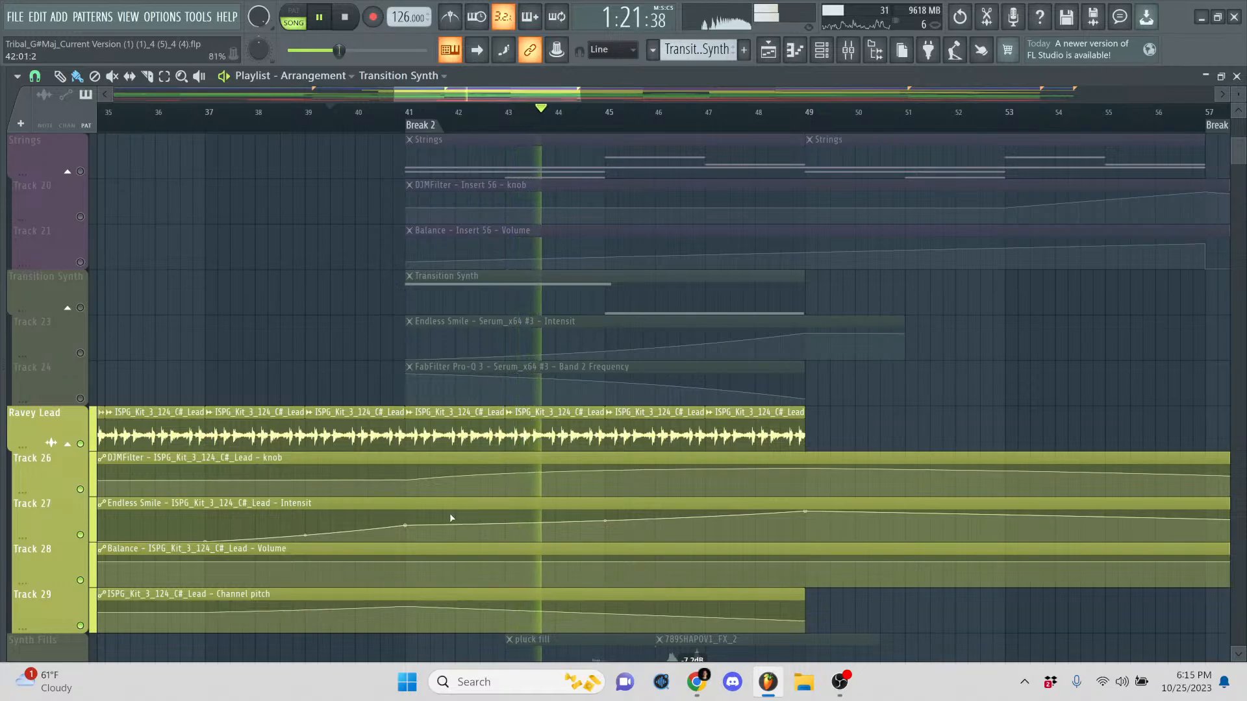
{"action": "key", "text": "space"}
- Isolate the Synth Fills track, play its two fills from past bar 44, and stop playback
{"action": "scroll", "coordinate": [356, 223], "scroll_direction": "down", "scroll_amount": 4}
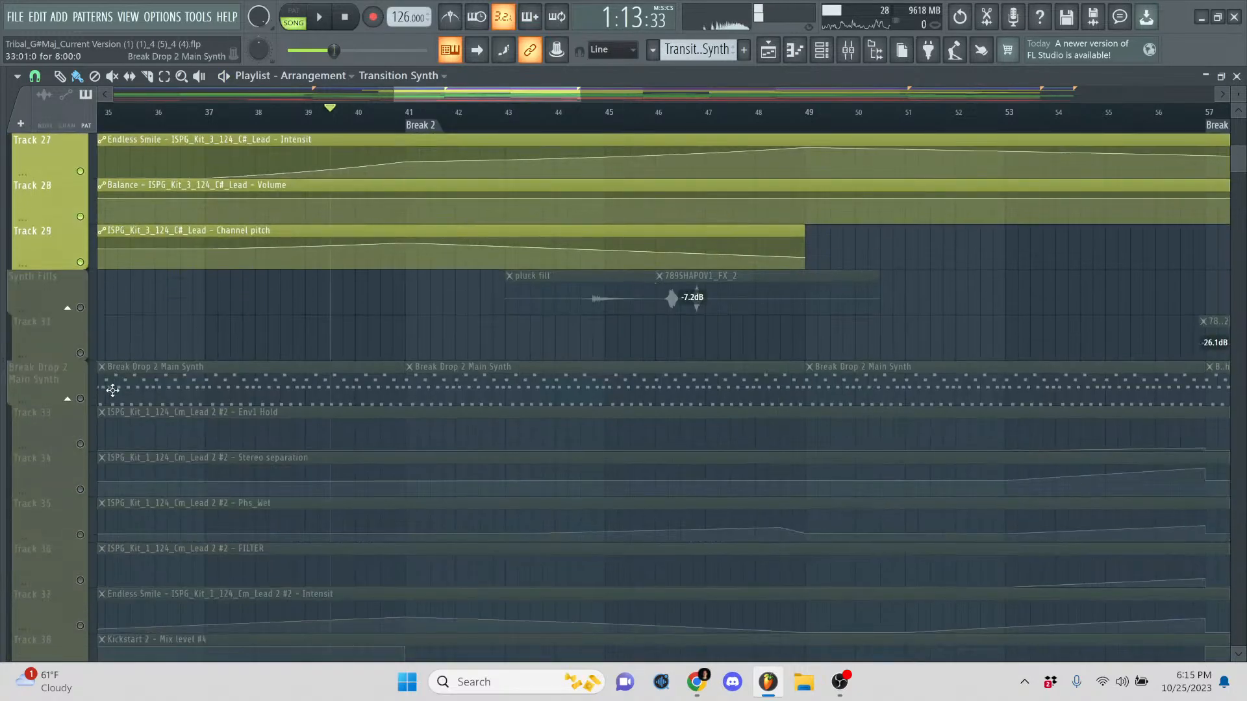
{"action": "left_click", "coordinate": [93, 312]}
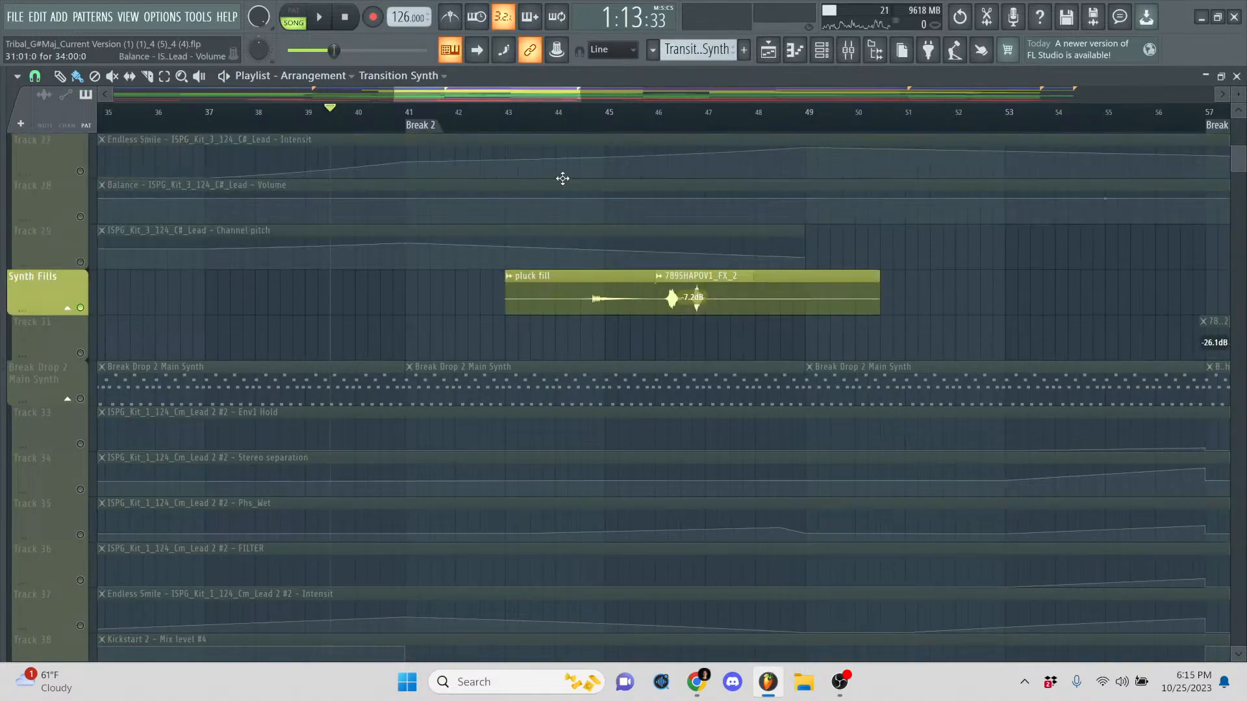
{"action": "key", "text": "space"}
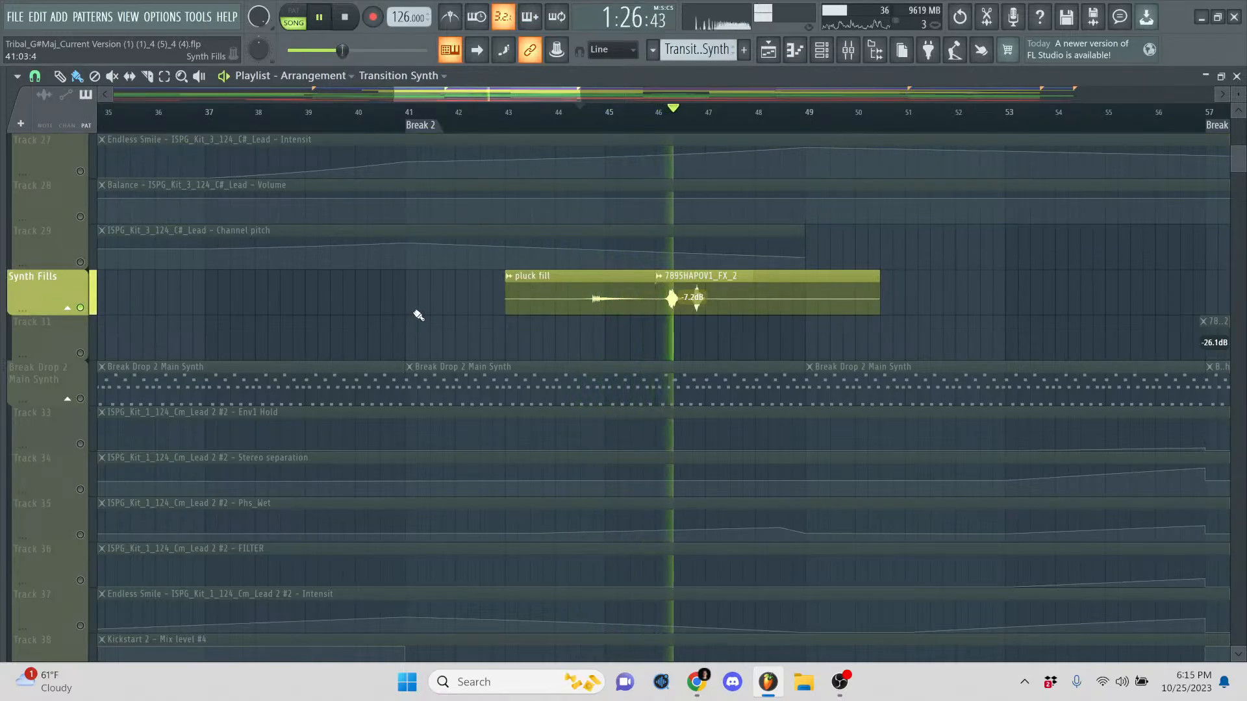
{"action": "key", "text": "space"}
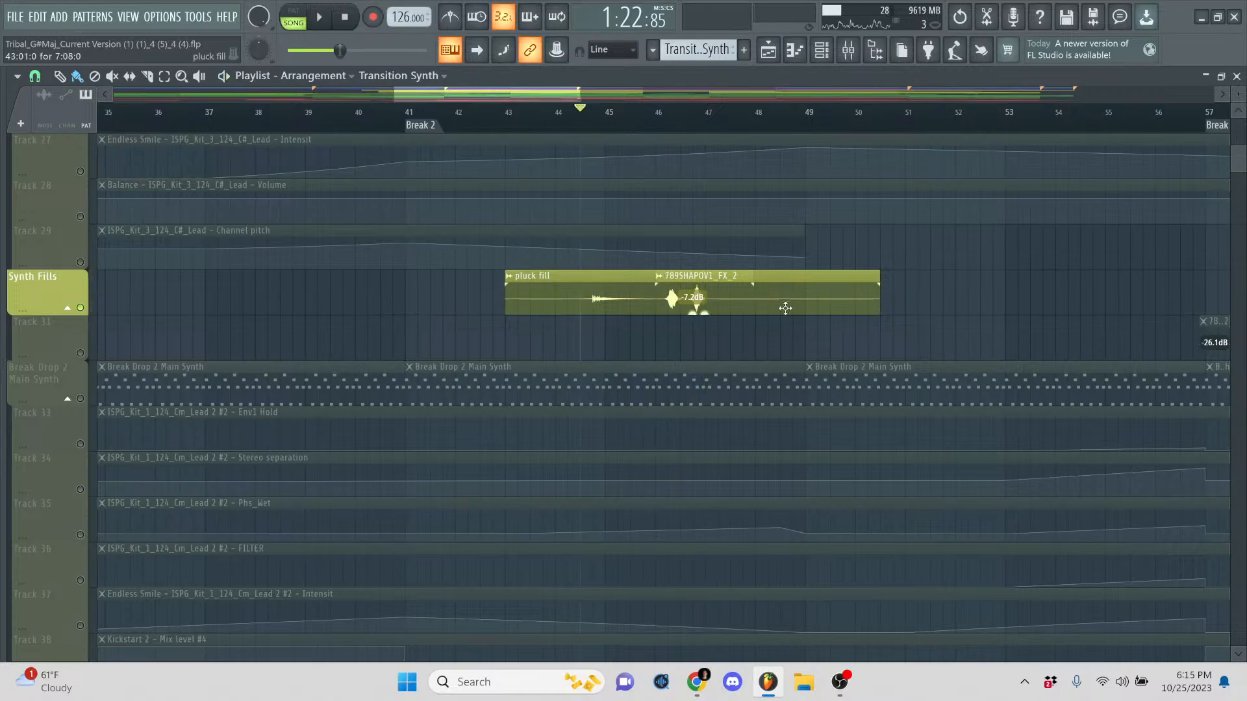
- Isolate the Break Drop 2 Main Synth with its automation on Tracks 33 to 38
{"action": "scroll", "coordinate": [406, 315], "scroll_direction": "down", "scroll_amount": 3}
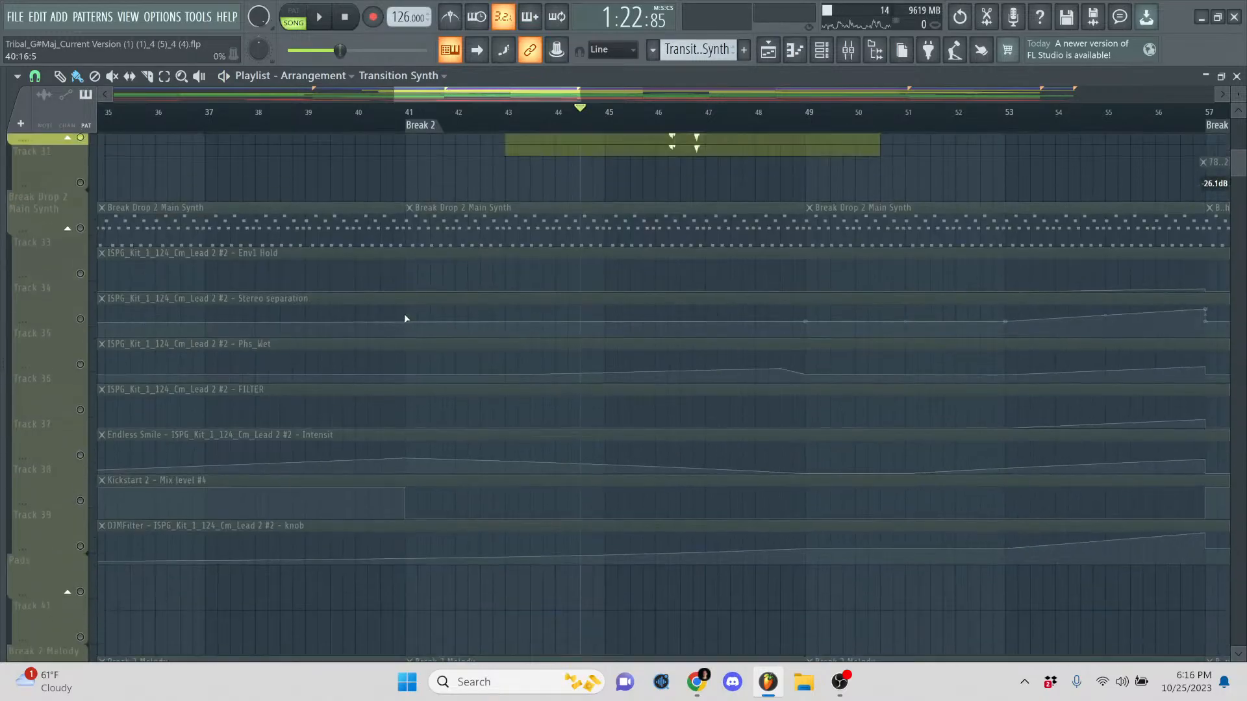
{"action": "scroll", "coordinate": [404, 313], "scroll_direction": "up", "scroll_amount": 2}
{"action": "right_click", "coordinate": [91, 352]}
{"action": "right_click", "coordinate": [86, 353]}
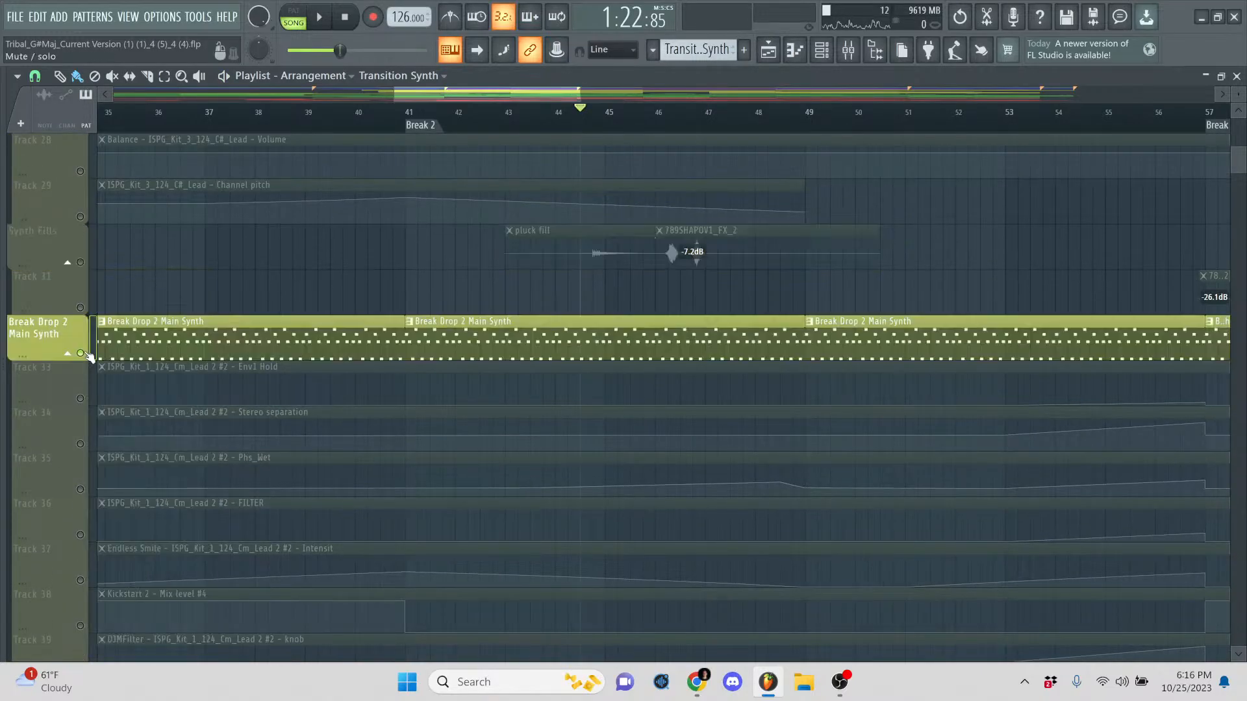
{"action": "scroll", "coordinate": [132, 272], "scroll_direction": "down", "scroll_amount": 3}
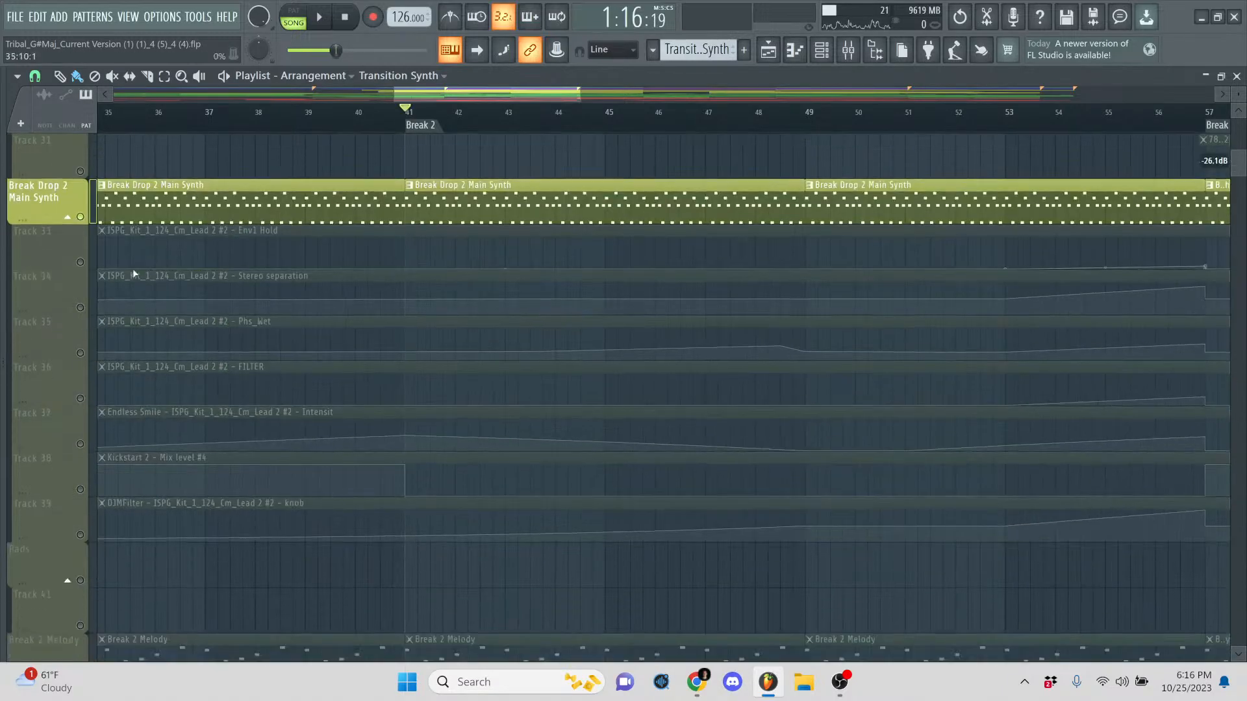
{"action": "mouse_move", "coordinate": [80, 263]}
{"action": "left_mouse_down"}
{"action": "mouse_move", "coordinate": [91, 451]}
{"action": "mouse_move", "coordinate": [81, 490]}
{"action": "left_mouse_up"}
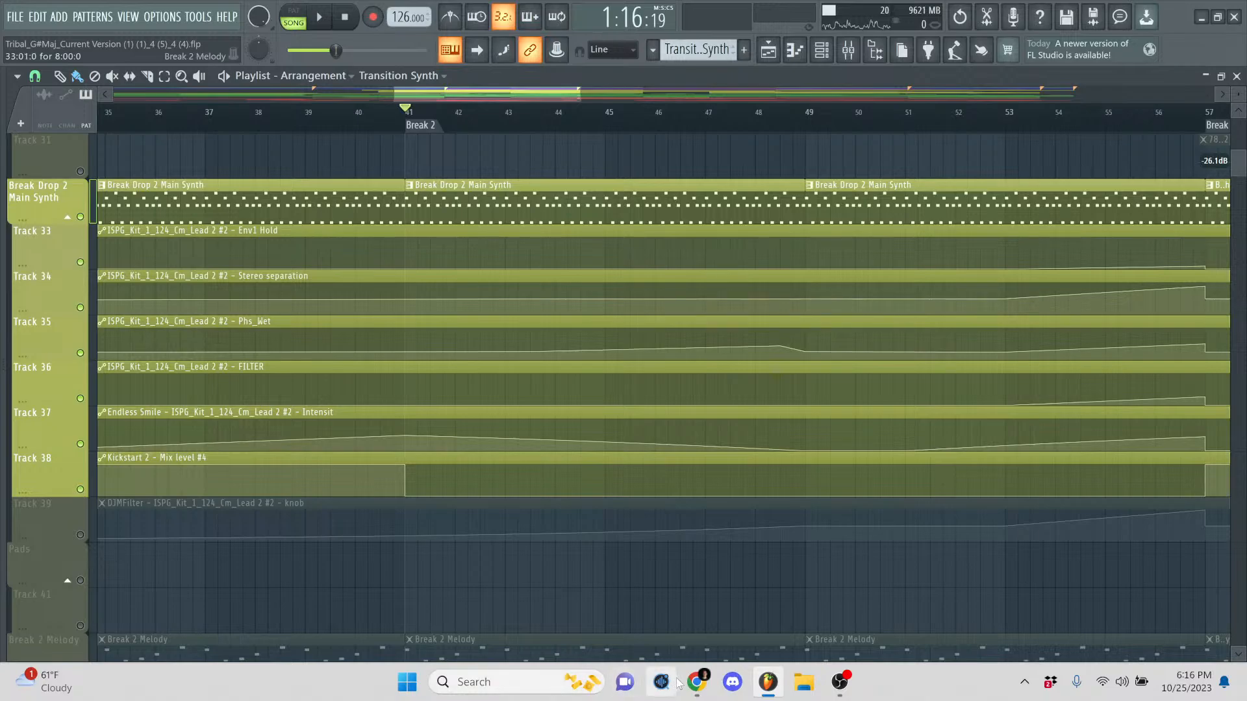
- Check the live stream's viewers and chat in YouTube Studio, and return to the FL Studio project
{"action": "left_click", "coordinate": [697, 682]}
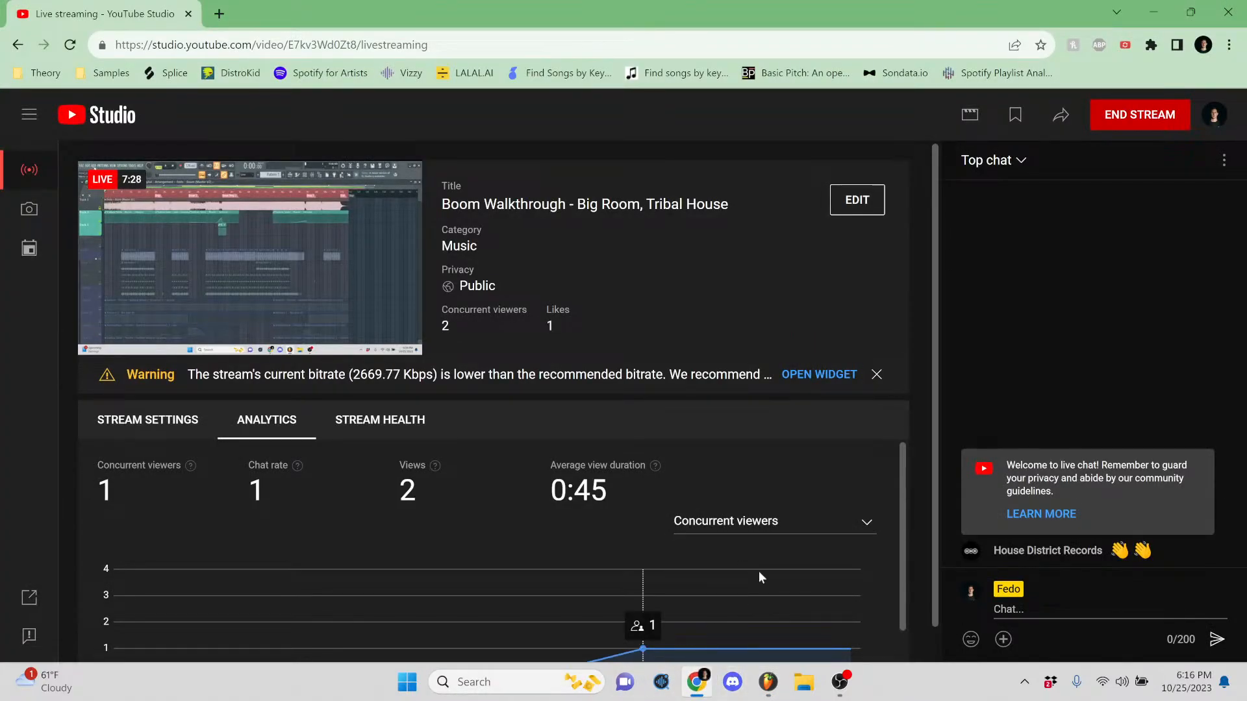
{"action": "left_click", "coordinate": [1155, 13]}
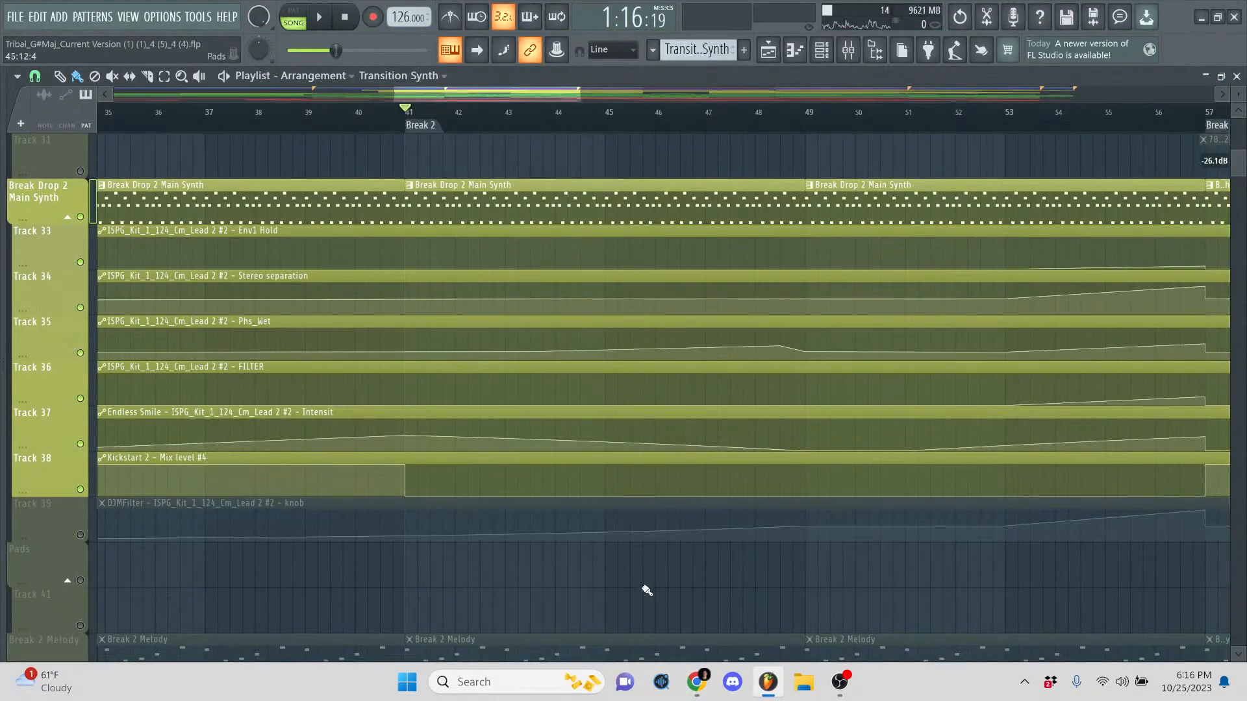
- Unmute the DJMFilter automation of the Break Drop 2 Main Synth on Track 39
{"action": "scroll", "coordinate": [477, 569], "scroll_direction": "down", "scroll_amount": 1}
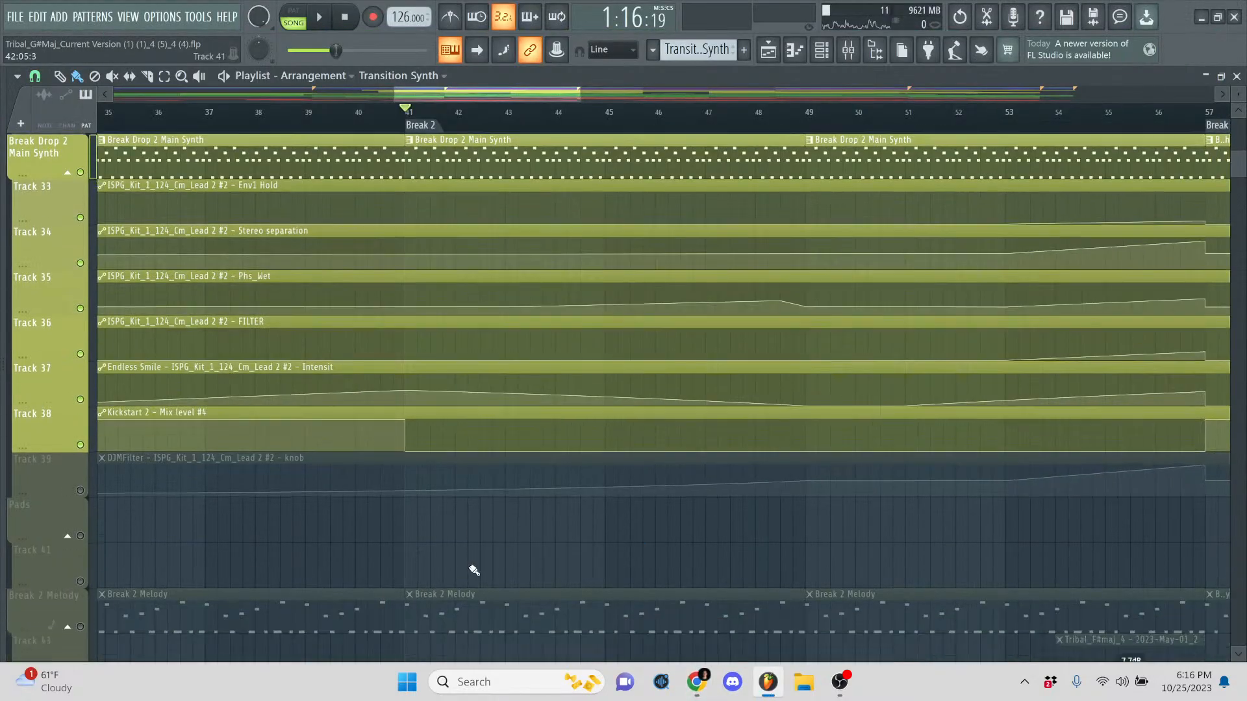
{"action": "left_click", "coordinate": [81, 491]}
{"action": "scroll", "coordinate": [214, 531], "scroll_direction": "down", "scroll_amount": 3}
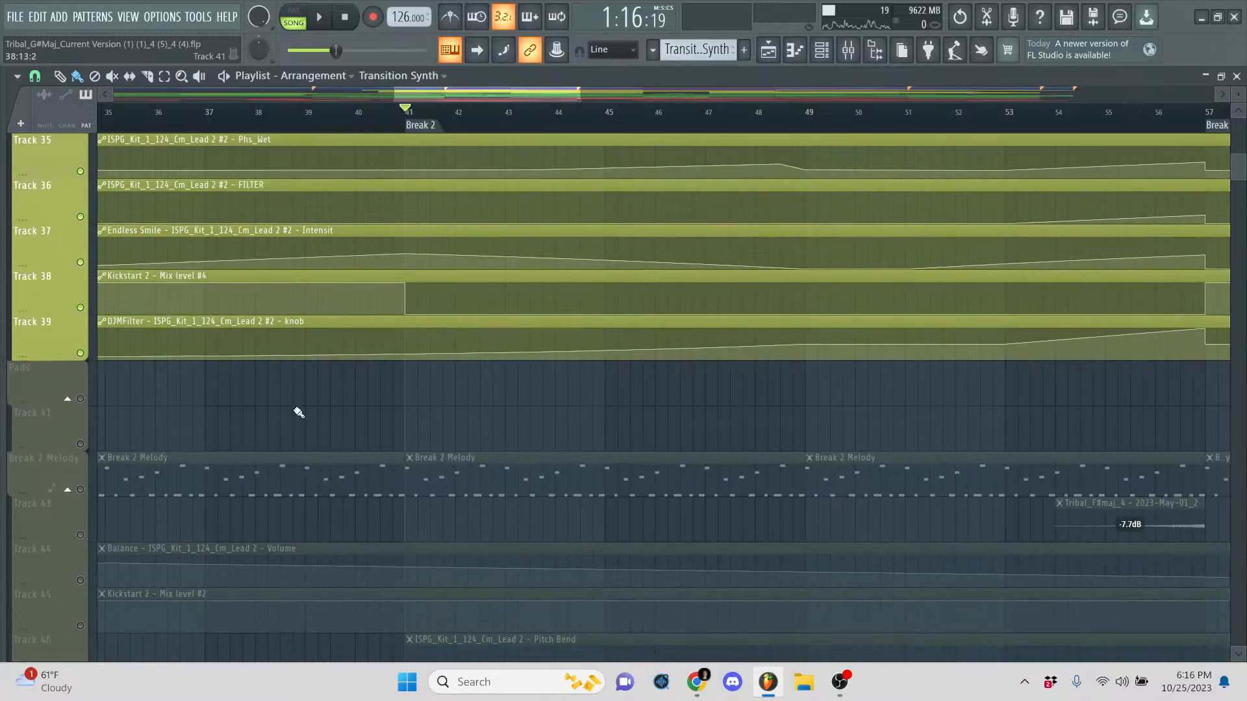
{"action": "scroll", "coordinate": [314, 390], "scroll_direction": "up", "scroll_amount": 5}
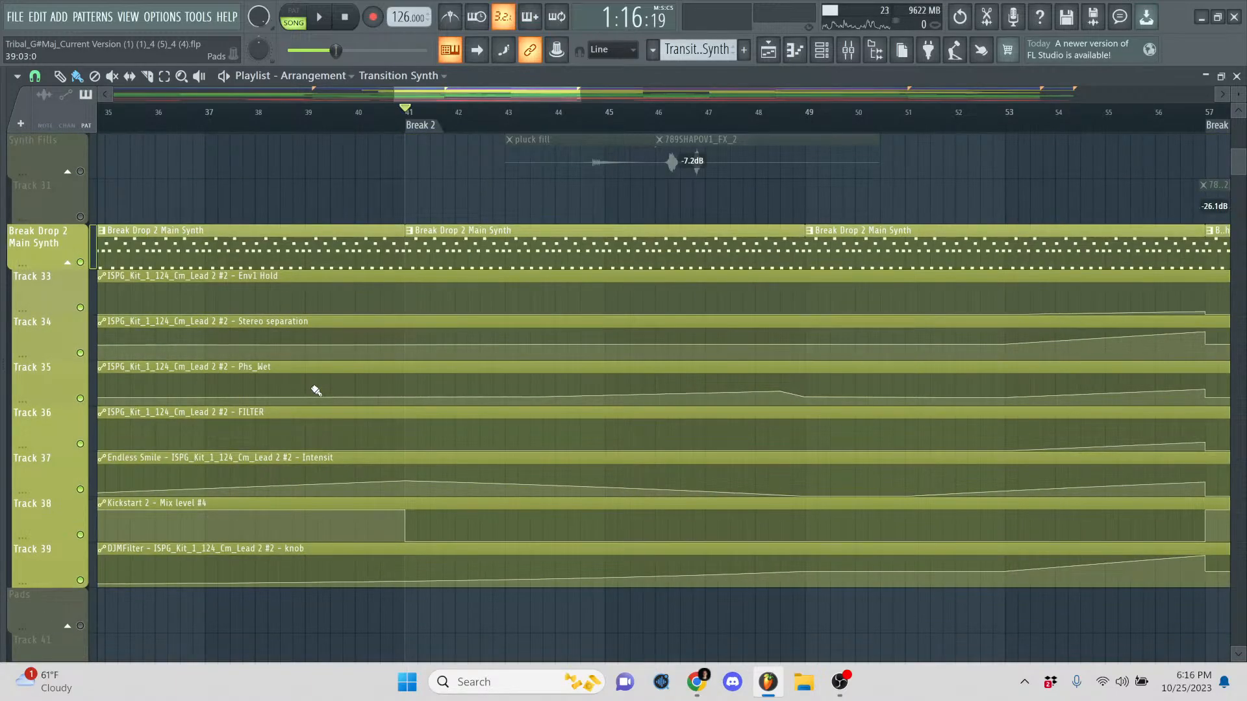
- Play the Break Drop 2 Main Synth from bar 41, past bar 49 and just before Break Drop 2, and stop playback
{"action": "key", "text": "space"}
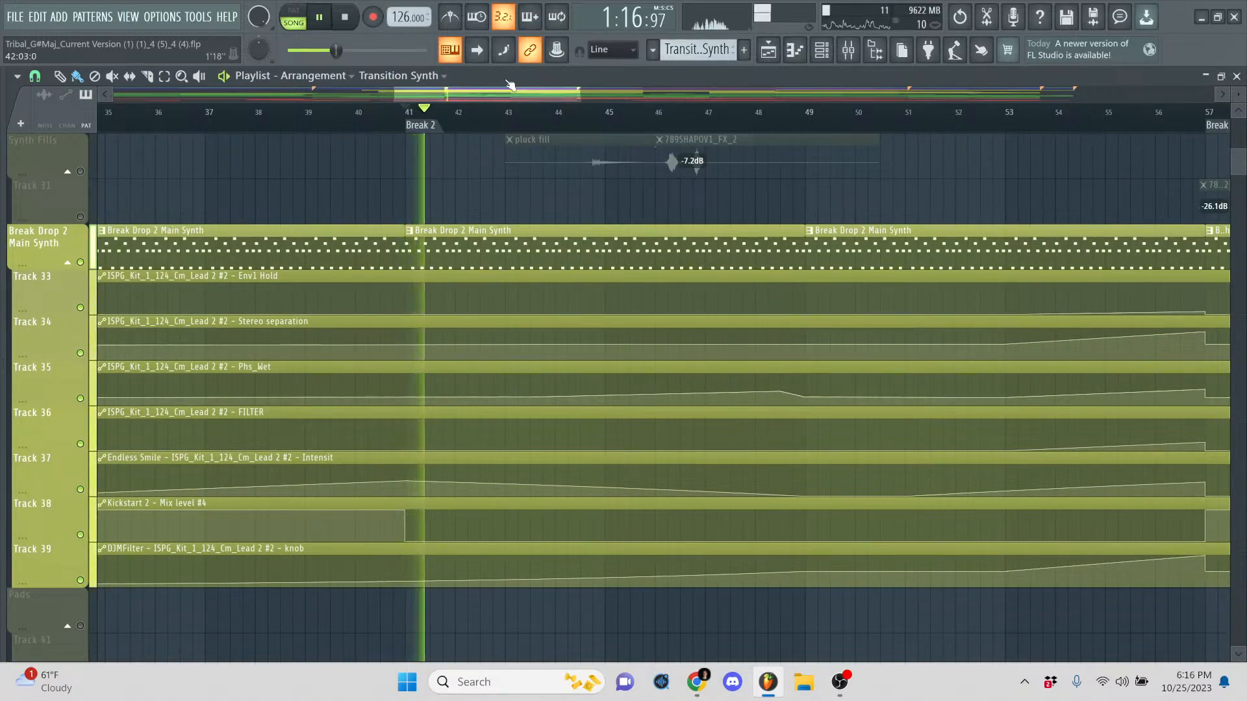
{"action": "left_click_drag", "start_coordinate": [600, 83], "coordinate": [636, 81]}
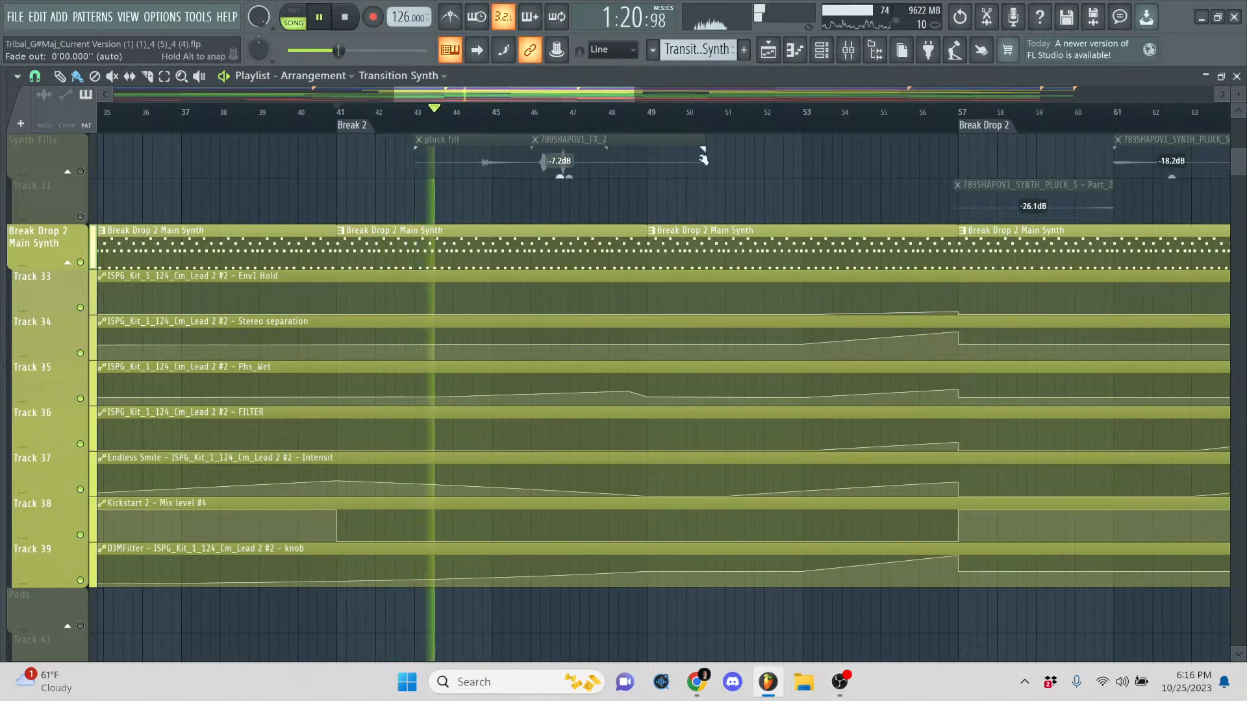
{"action": "left_click", "coordinate": [674, 115]}
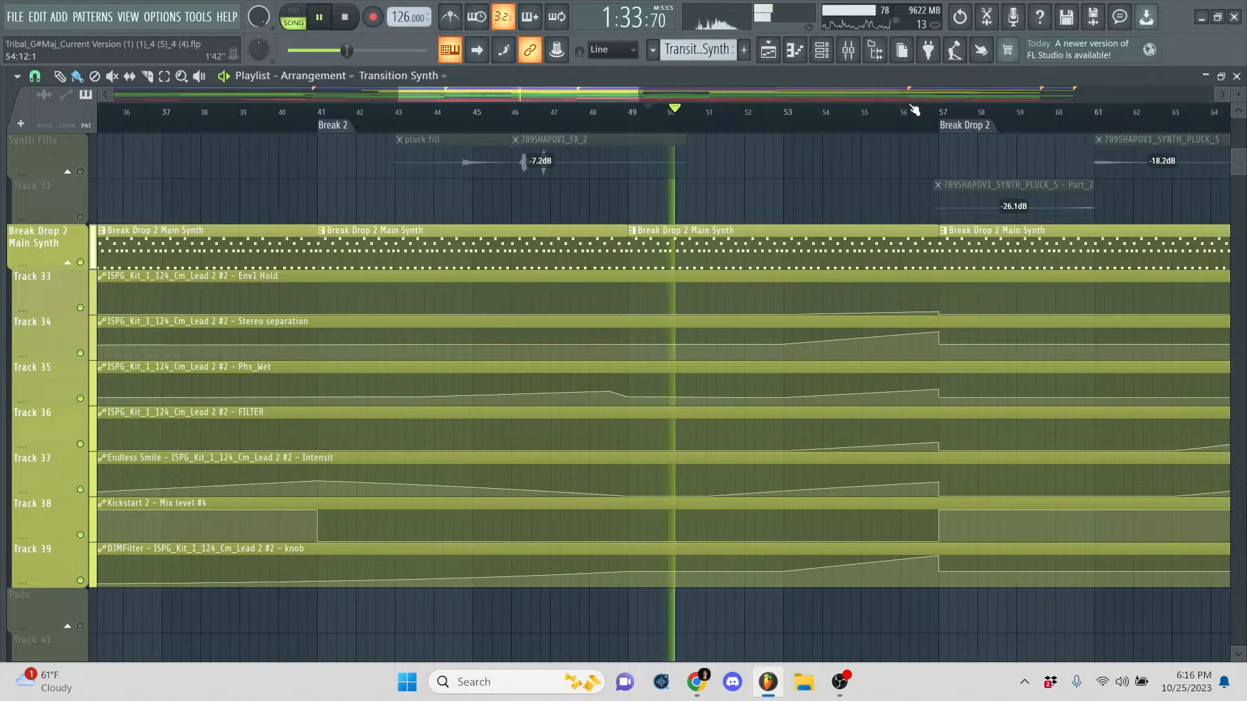
{"action": "left_click", "coordinate": [891, 113]}
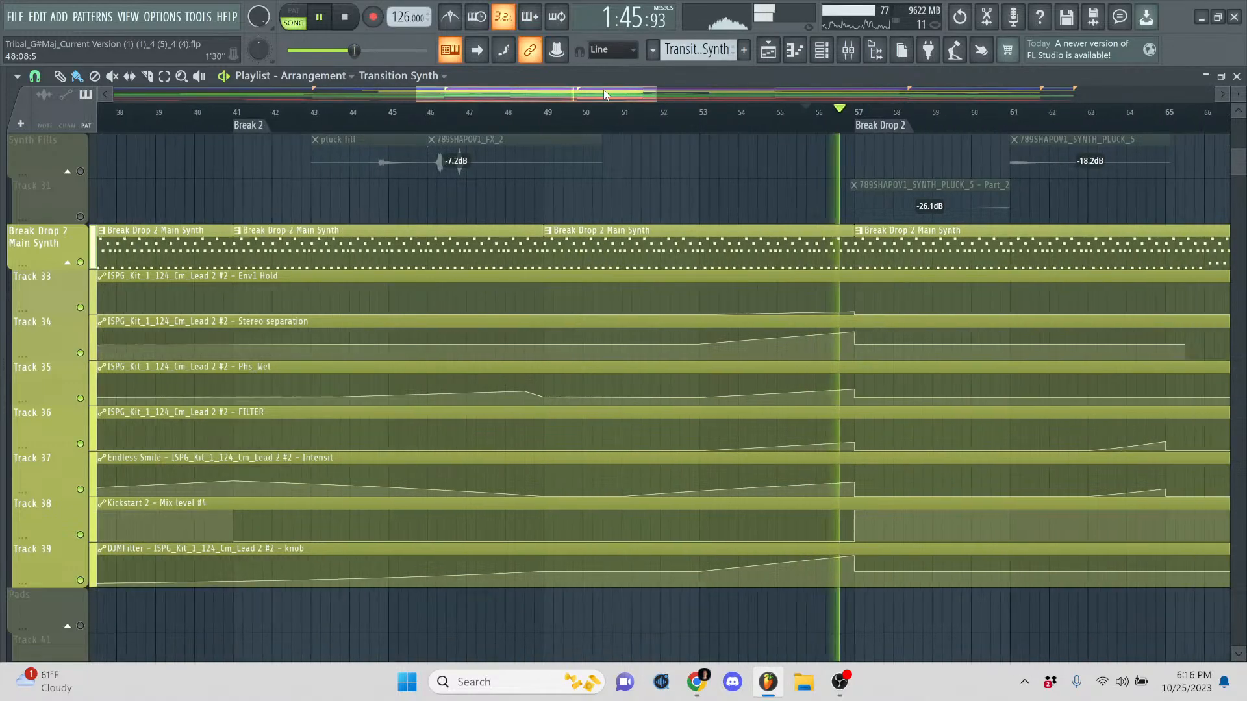
{"action": "key", "text": "space"}
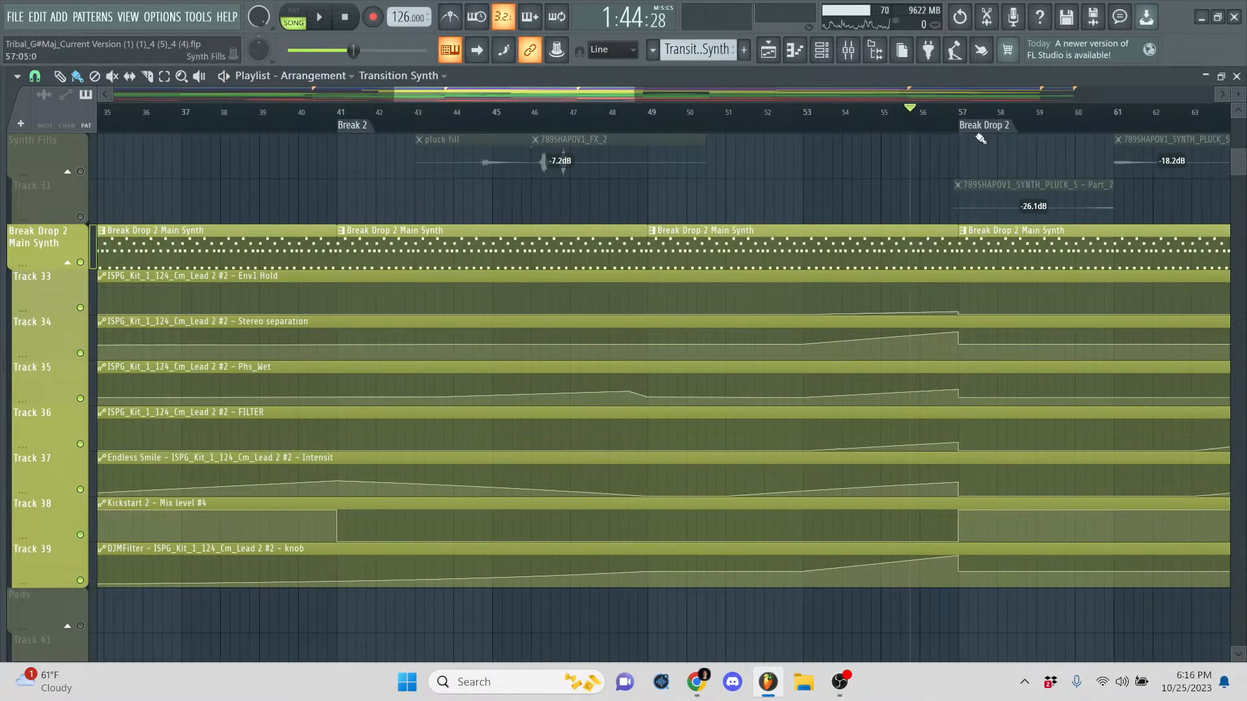
- Isolate the Break 2 Melody track and set the playback position to the start of Break 2 at bar 41
{"action": "scroll", "coordinate": [651, 314], "scroll_direction": "down", "scroll_amount": 6}
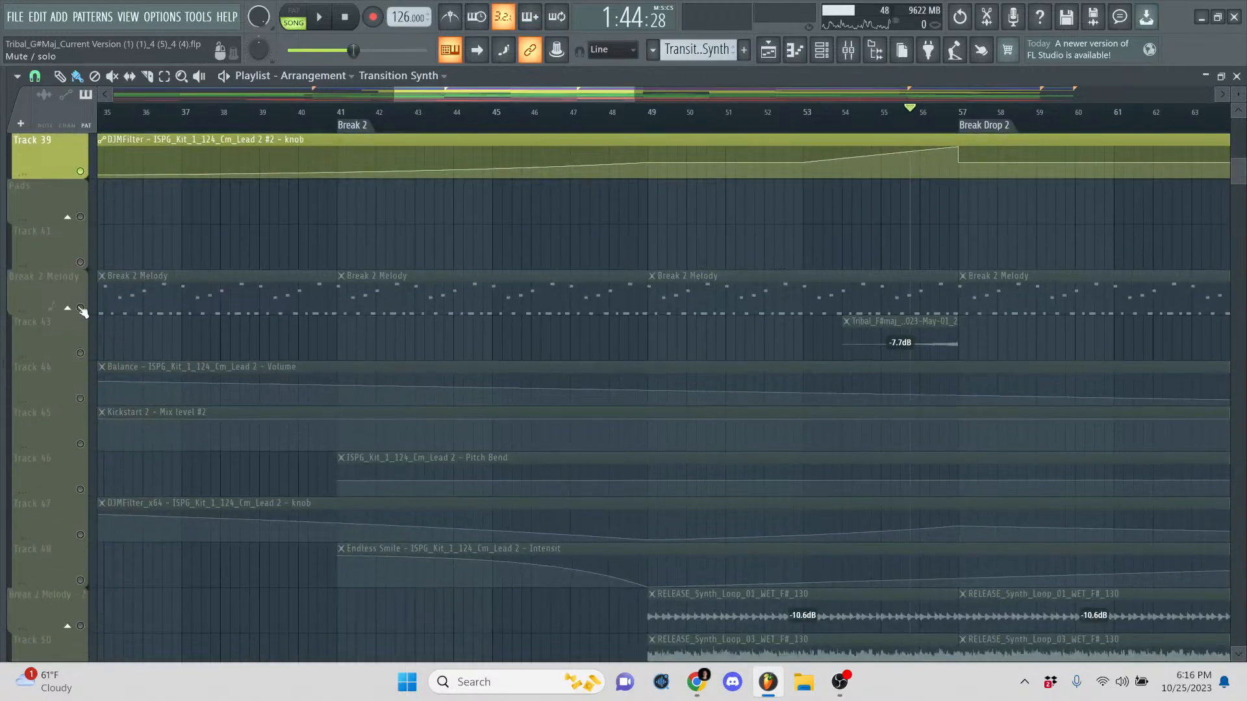
{"action": "left_click", "coordinate": [82, 312]}
{"action": "left_click", "coordinate": [349, 110]}
{"action": "scroll", "coordinate": [493, 247], "scroll_direction": "down", "scroll_amount": 5}
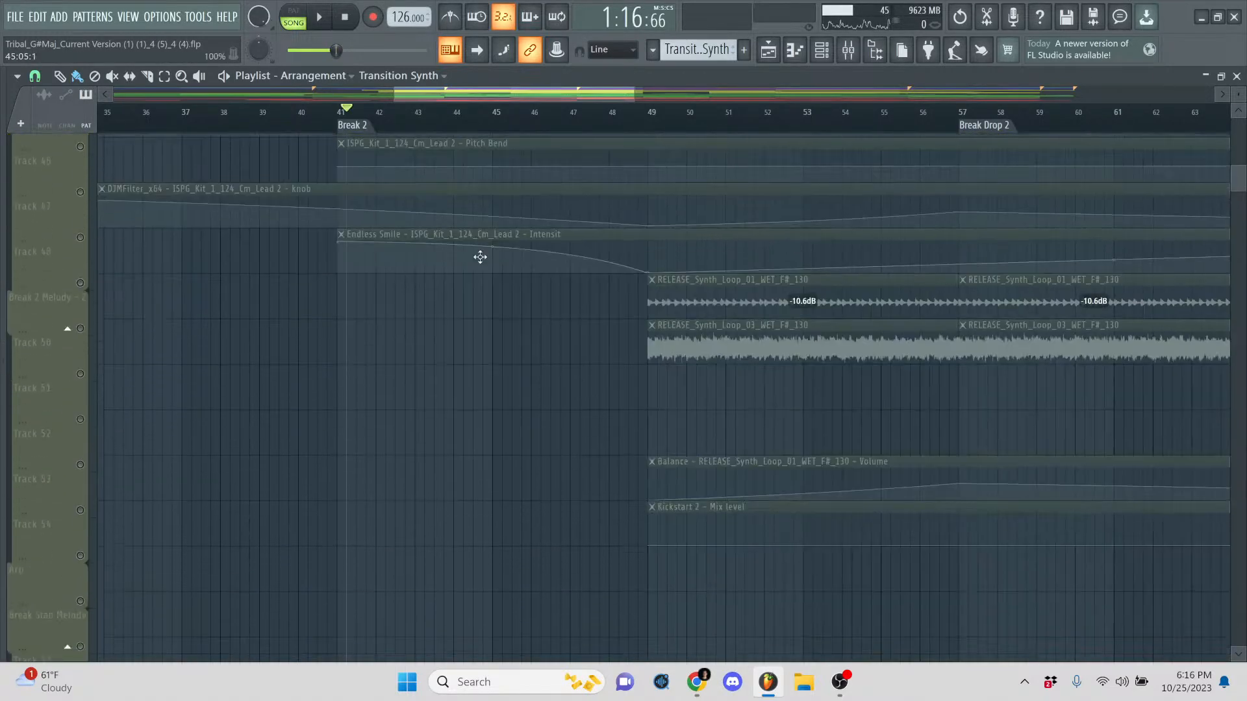
{"action": "scroll", "coordinate": [242, 334], "scroll_direction": "up", "scroll_amount": 5}
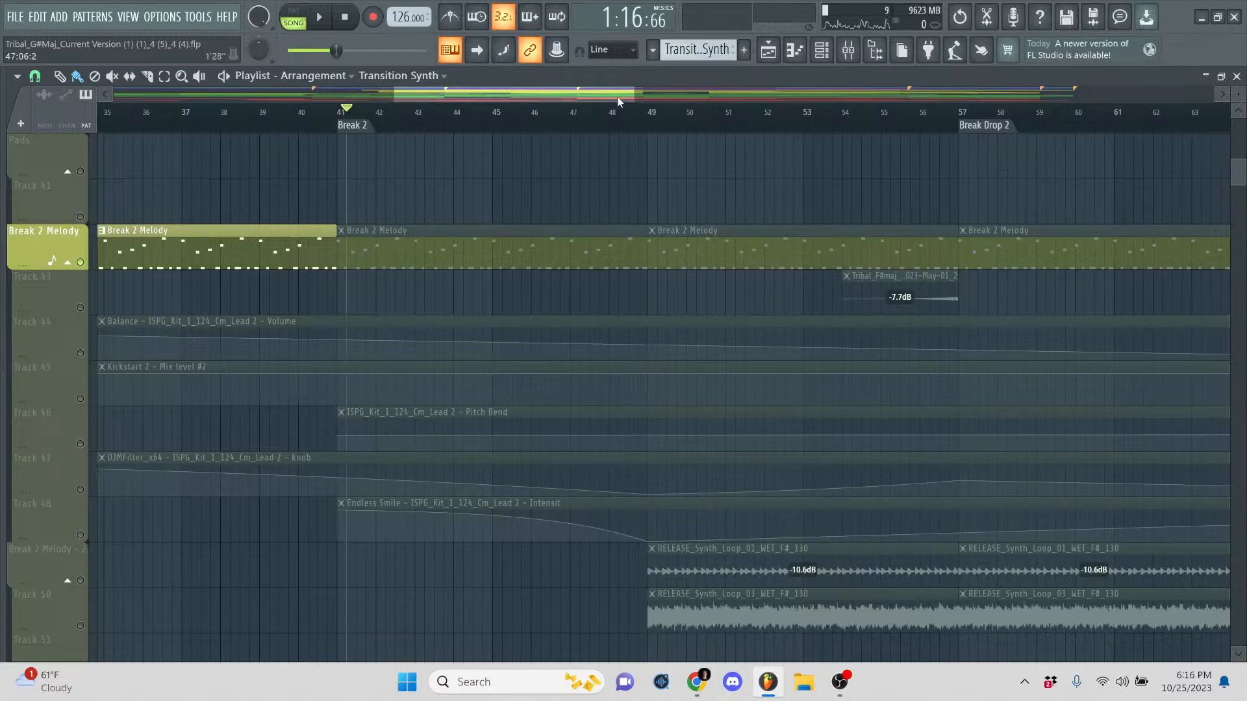
{"action": "left_click_drag", "start_coordinate": [638, 102], "coordinate": [636, 185]}
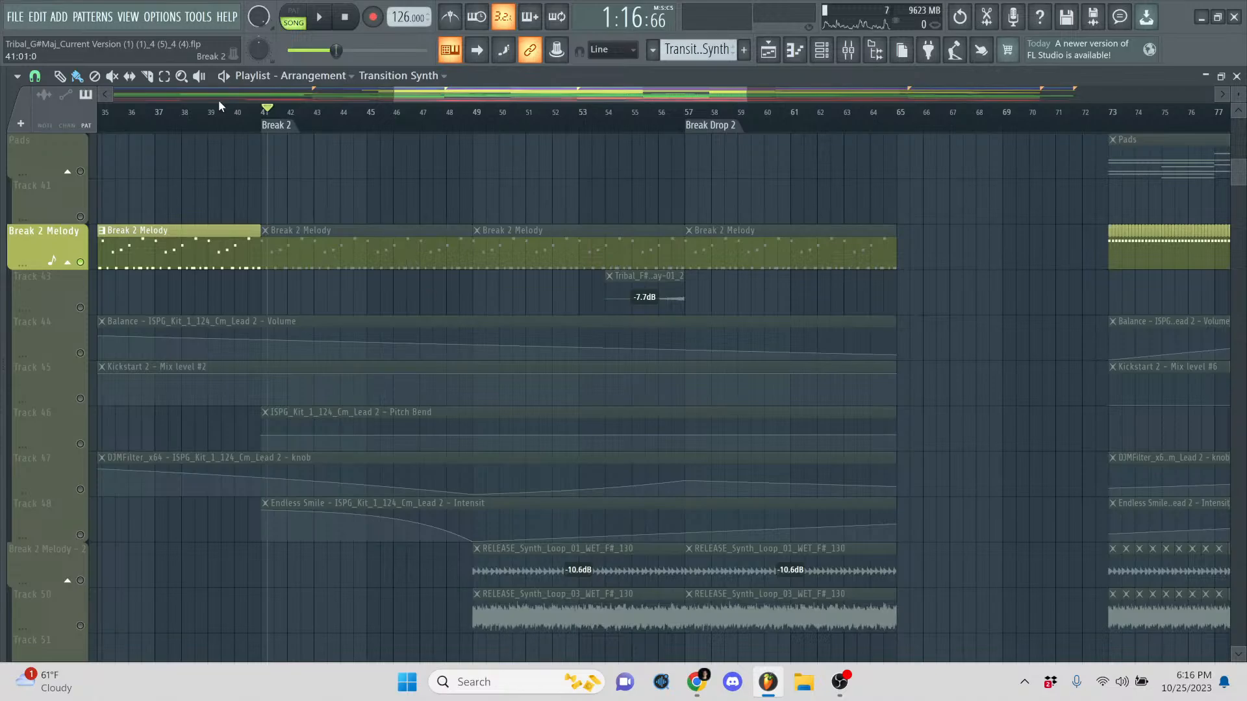
{"action": "mouse_move", "coordinate": [450, 244]}
{"action": "left_mouse_down"}
{"action": "mouse_move", "coordinate": [688, 269]}
{"action": "mouse_move", "coordinate": [847, 247]}
{"action": "mouse_move", "coordinate": [557, 259]}
{"action": "mouse_move", "coordinate": [363, 227]}
{"action": "left_mouse_up"}
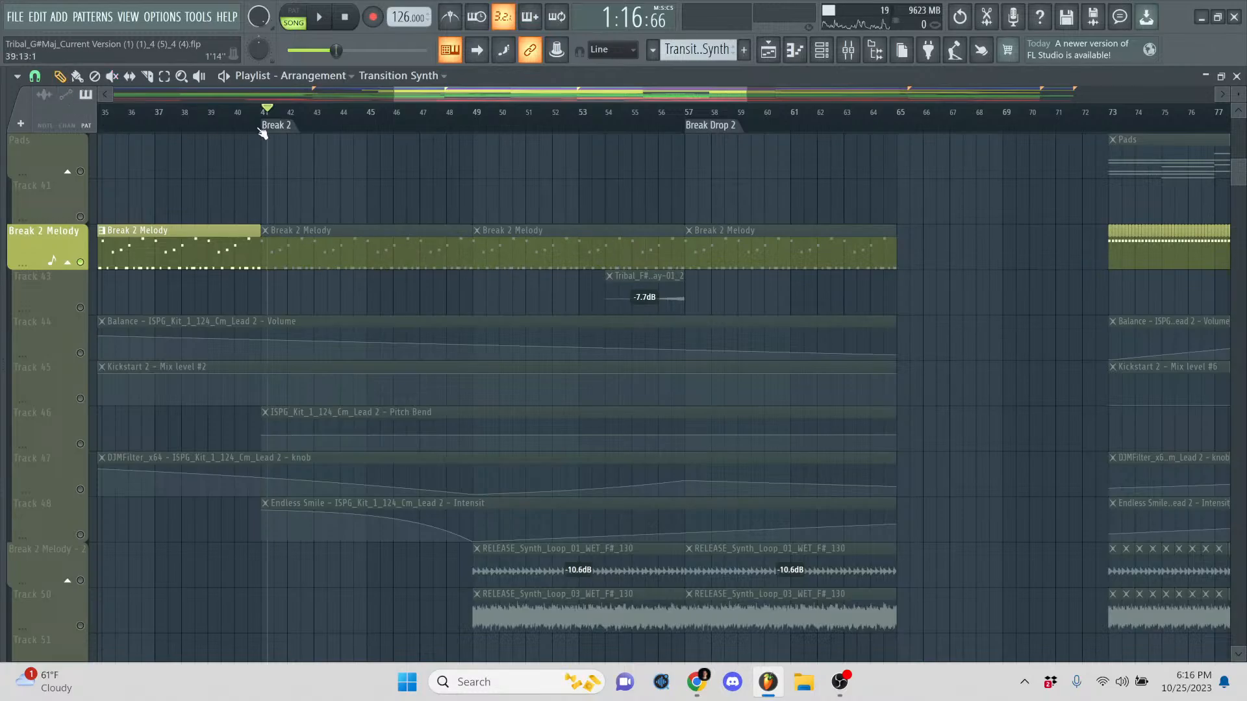
- Isolate the Break 2 Melody - 2 track and unmute the second synth loop on Track 50
{"action": "scroll", "coordinate": [176, 225], "scroll_direction": "down", "scroll_amount": 2}
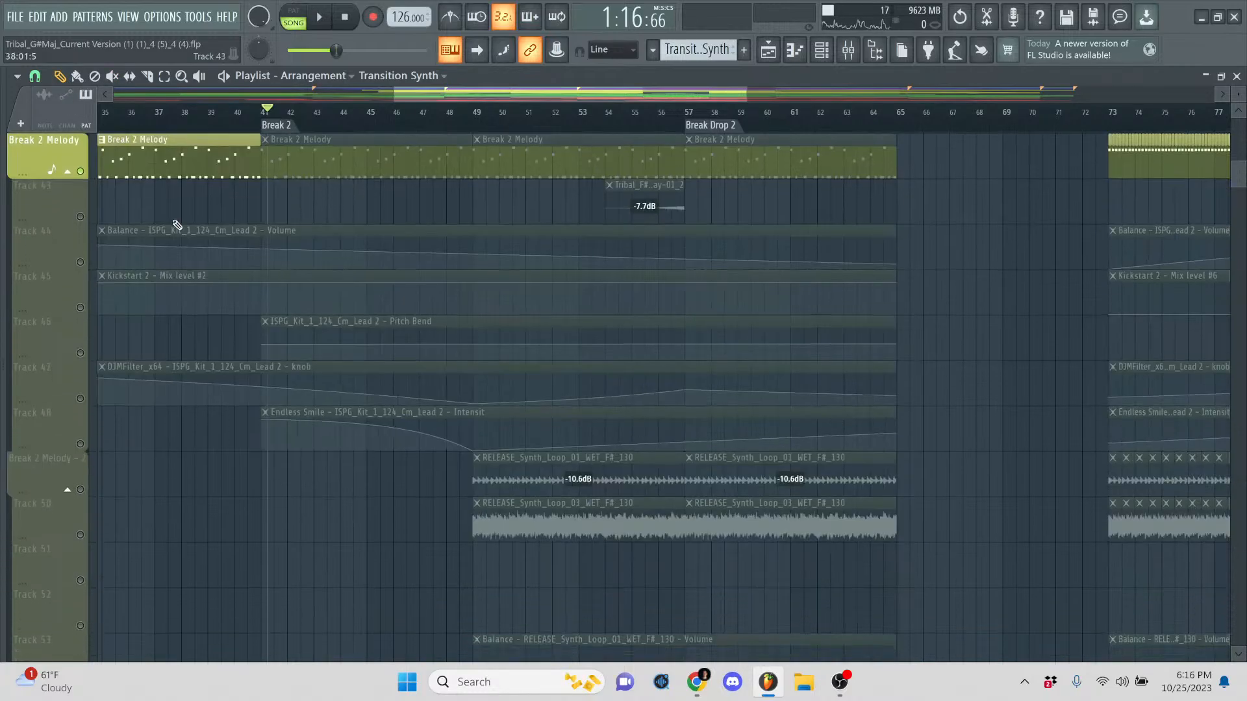
{"action": "right_click", "coordinate": [82, 218]}
{"action": "scroll", "coordinate": [91, 314], "scroll_direction": "down", "scroll_amount": 2}
{"action": "right_click", "coordinate": [80, 399]}
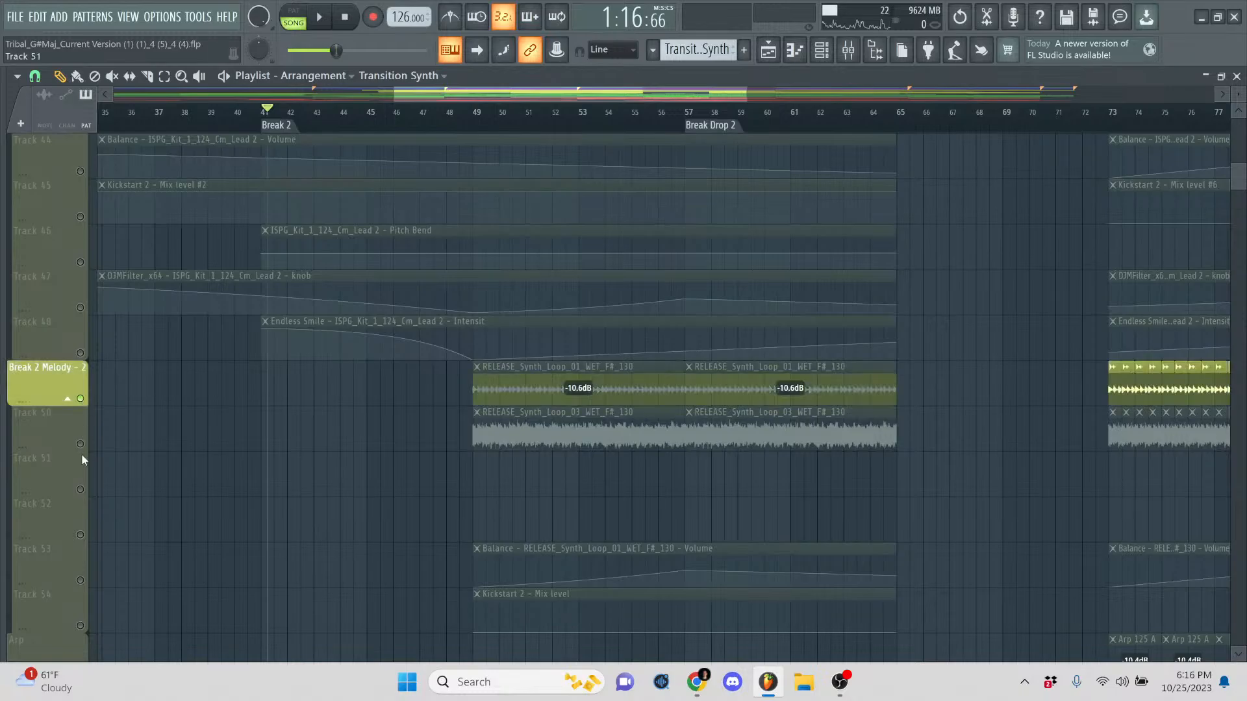
{"action": "left_click", "coordinate": [81, 443]}
- Isolate the drum loop clips on Track 66, below the Break Drums tracks
{"action": "scroll", "coordinate": [325, 396], "scroll_direction": "down", "scroll_amount": 20}
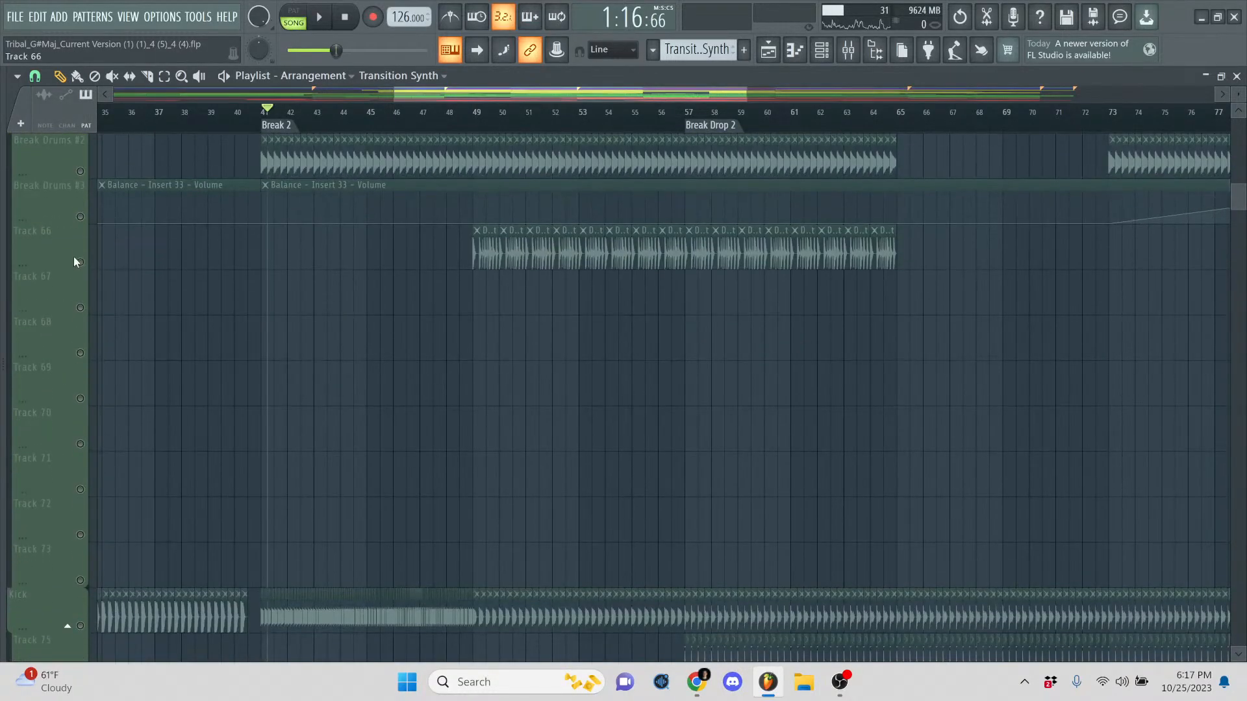
{"action": "right_click", "coordinate": [74, 262]}
{"action": "left_click", "coordinate": [218, 262]}
{"action": "left_click", "coordinate": [81, 262]}
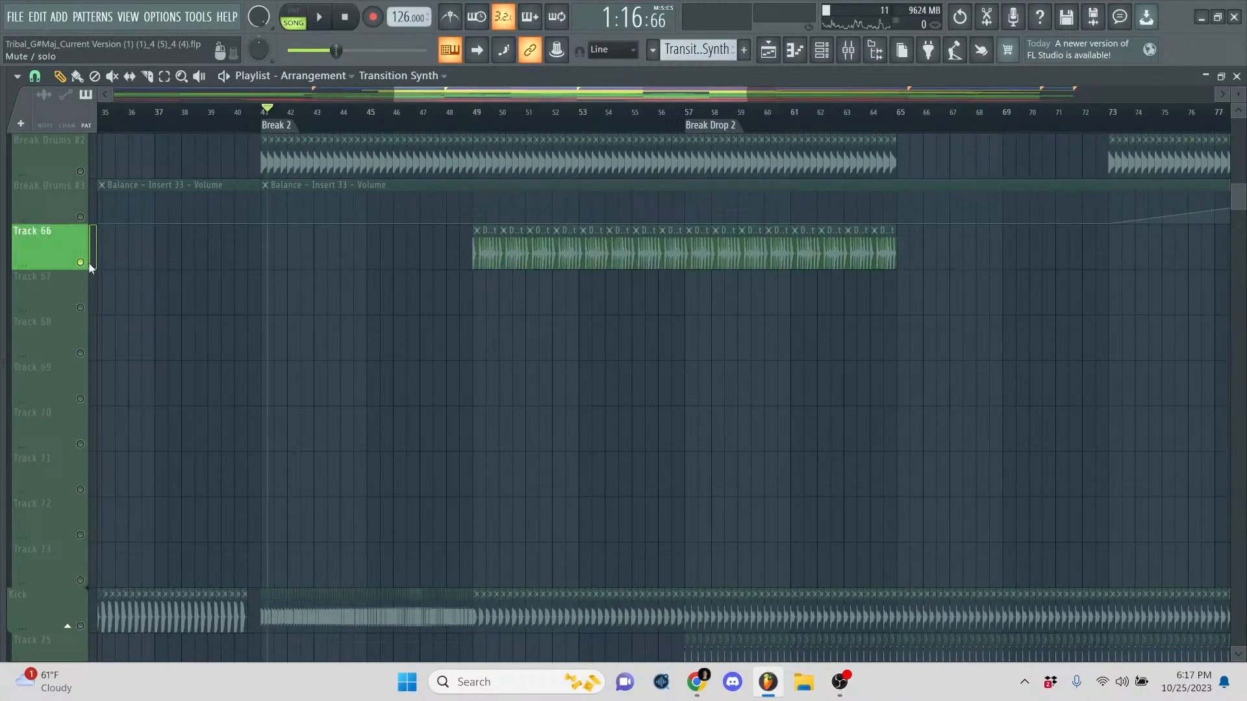
- Select the time range of Break Drop 2 from bar 57 to bar 65 in the playlist
{"action": "scroll", "coordinate": [374, 292], "scroll_direction": "down", "scroll_amount": 12}
{"action": "scroll", "coordinate": [377, 295], "scroll_direction": "up", "scroll_amount": 20}
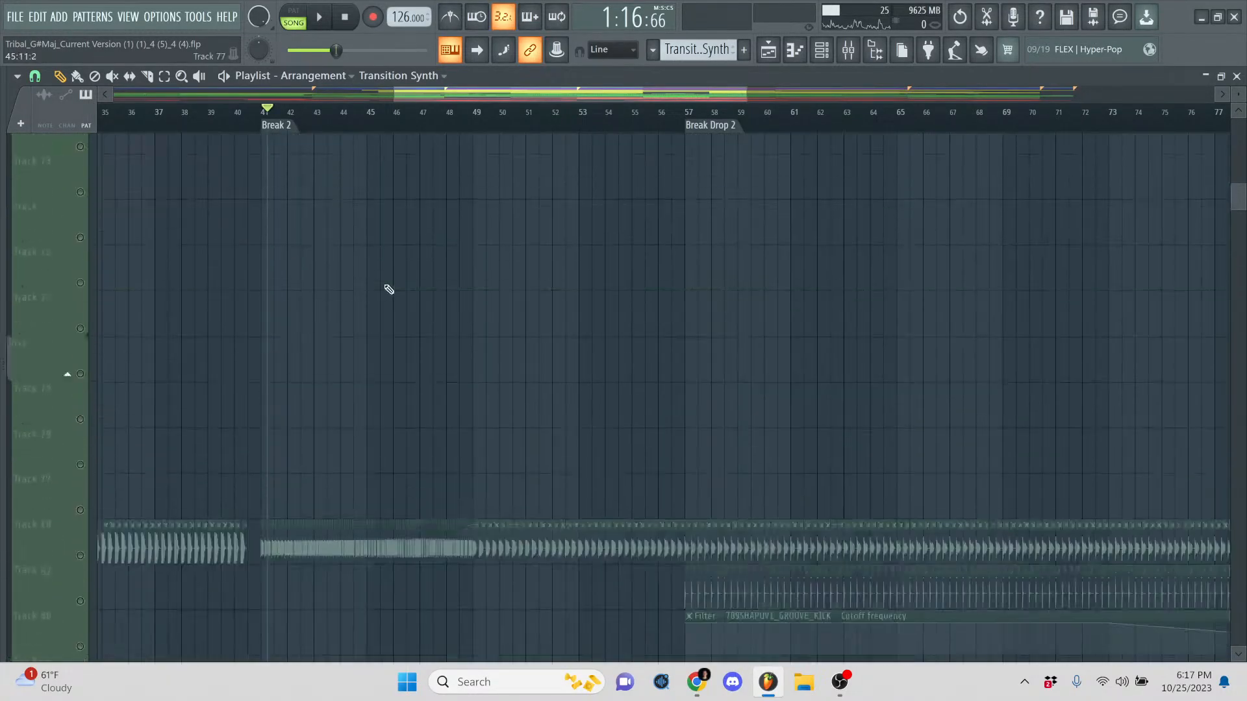
{"action": "scroll", "coordinate": [389, 274], "scroll_direction": "up", "scroll_amount": 20}
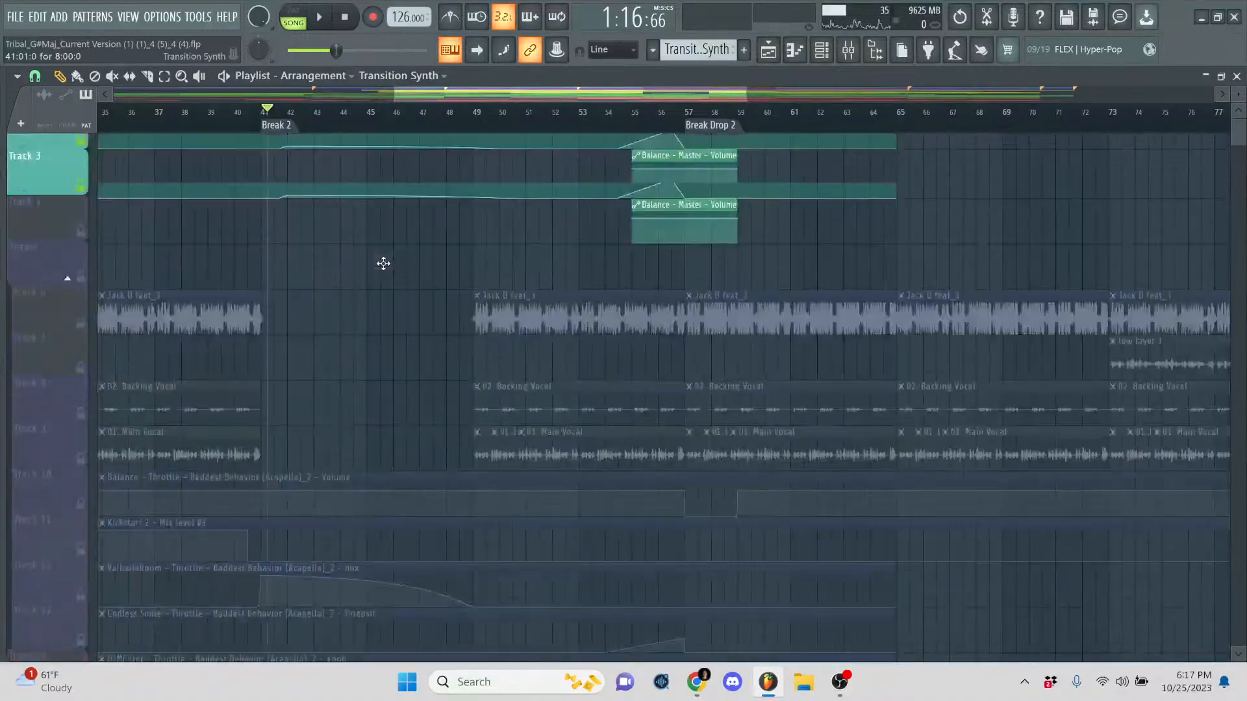
{"action": "left_click_drag", "start_coordinate": [394, 94], "coordinate": [135, 140]}
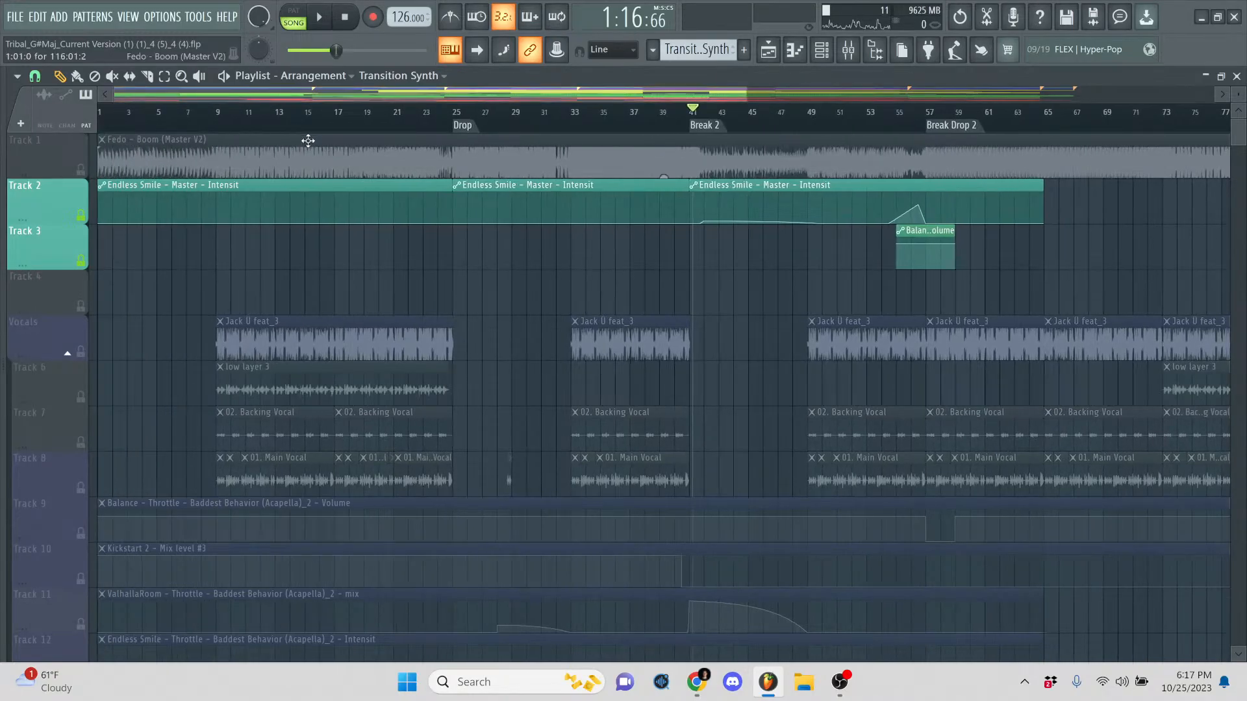
{"action": "left_click_drag", "start_coordinate": [502, 93], "coordinate": [641, 98]}
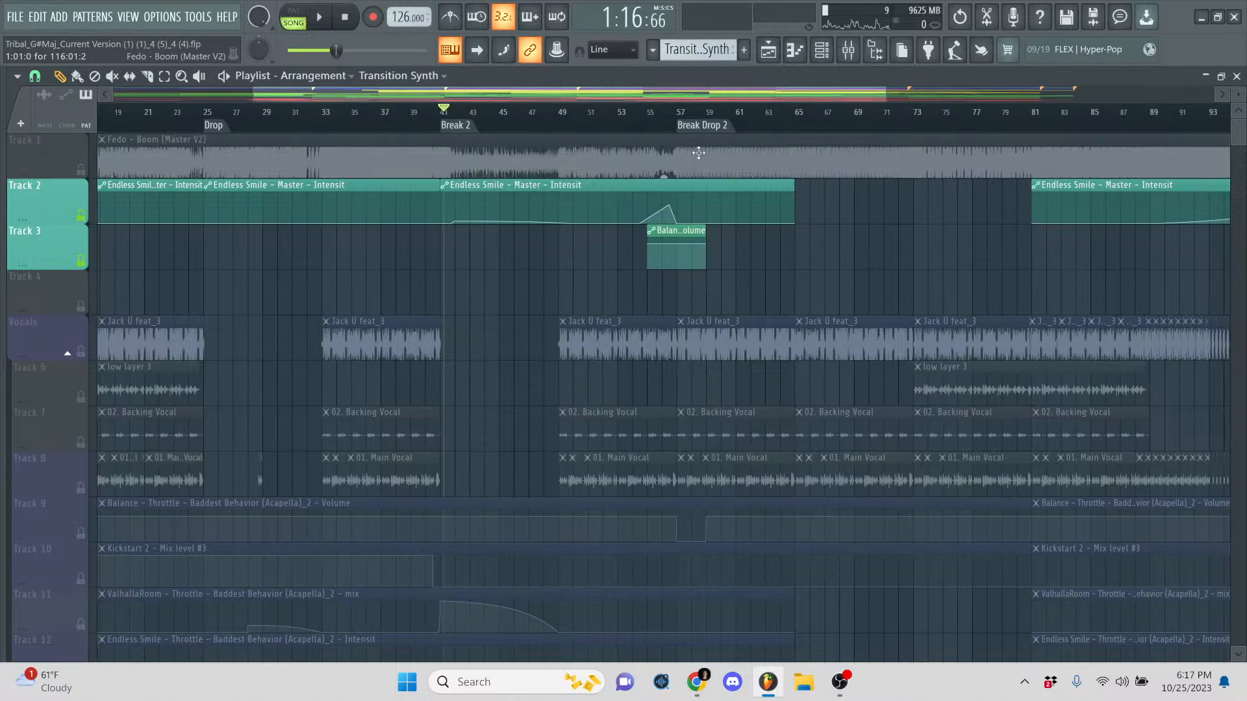
{"action": "left_click_drag", "start_coordinate": [719, 95], "coordinate": [797, 79]}
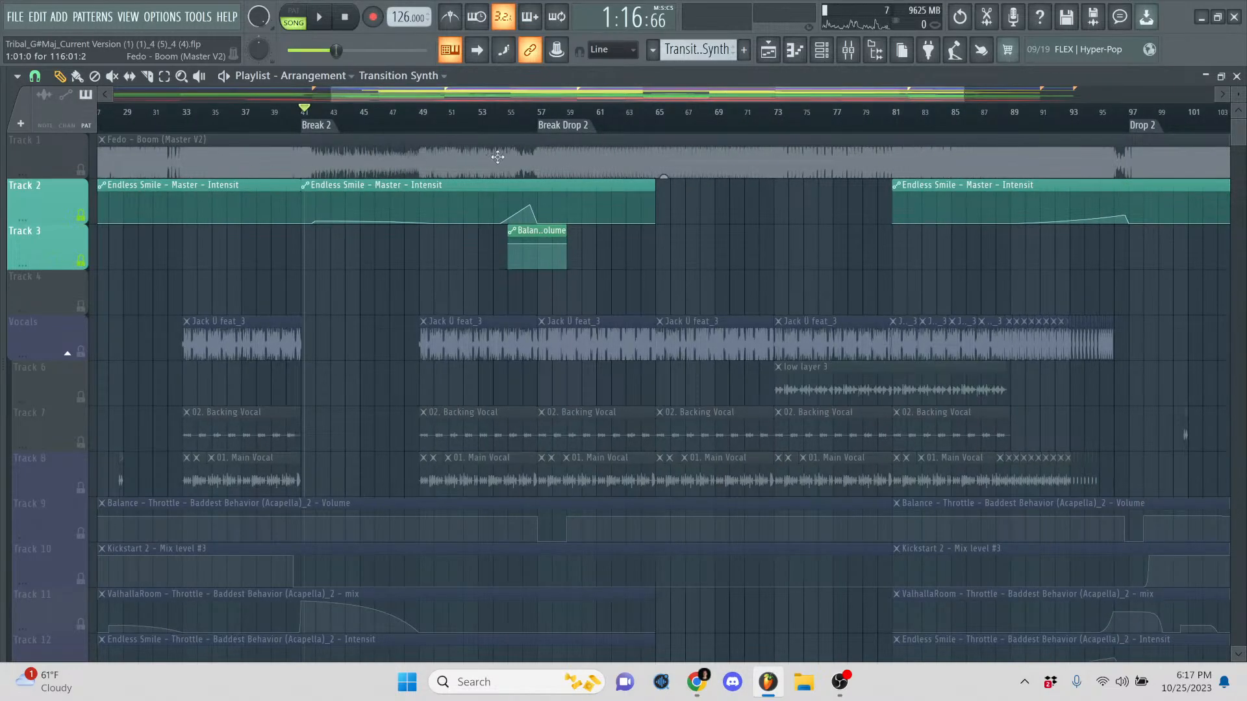
{"action": "left_click_drag", "start_coordinate": [557, 97], "coordinate": [633, 78]}
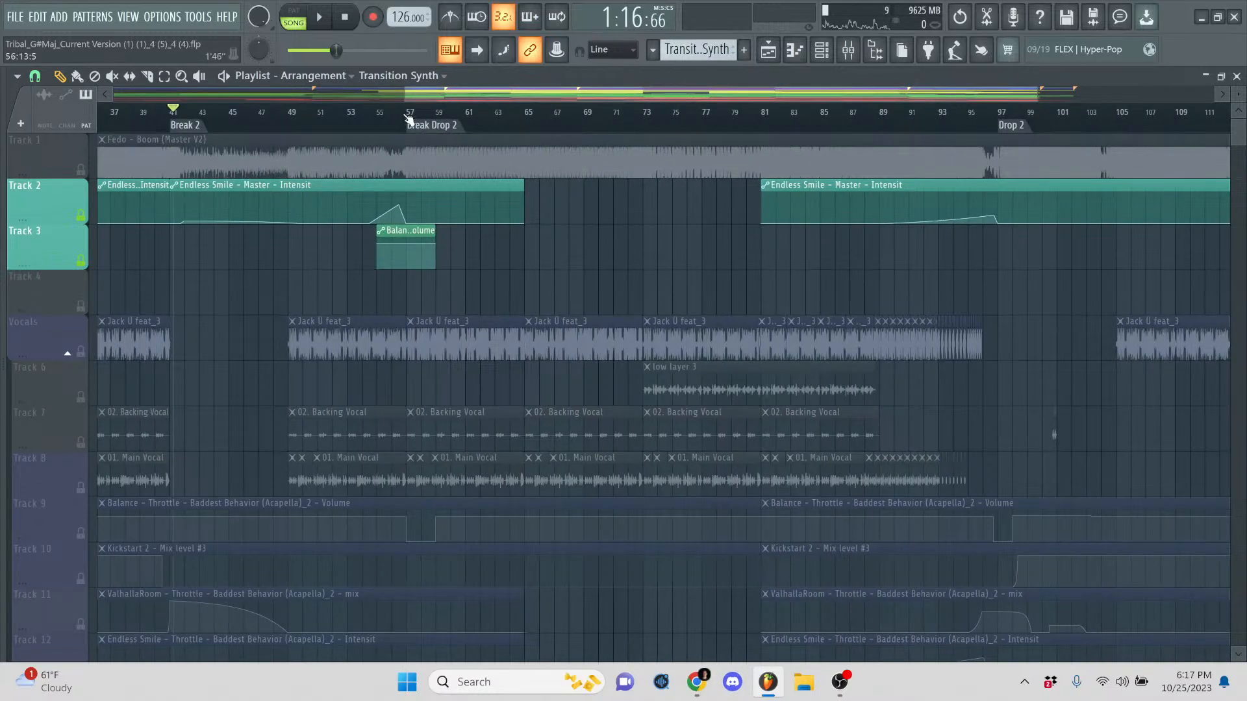
{"action": "left_click_drag", "start_coordinate": [411, 112], "coordinate": [538, 108]}
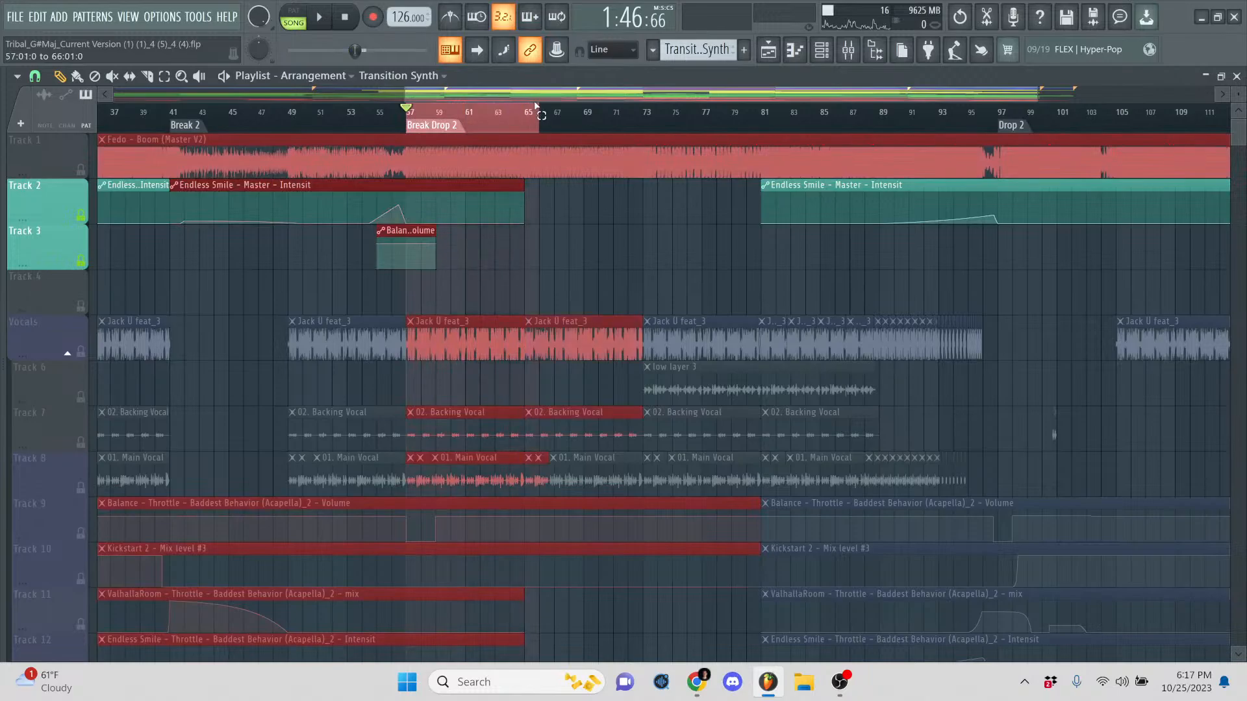
{"action": "right_click", "coordinate": [563, 268]}
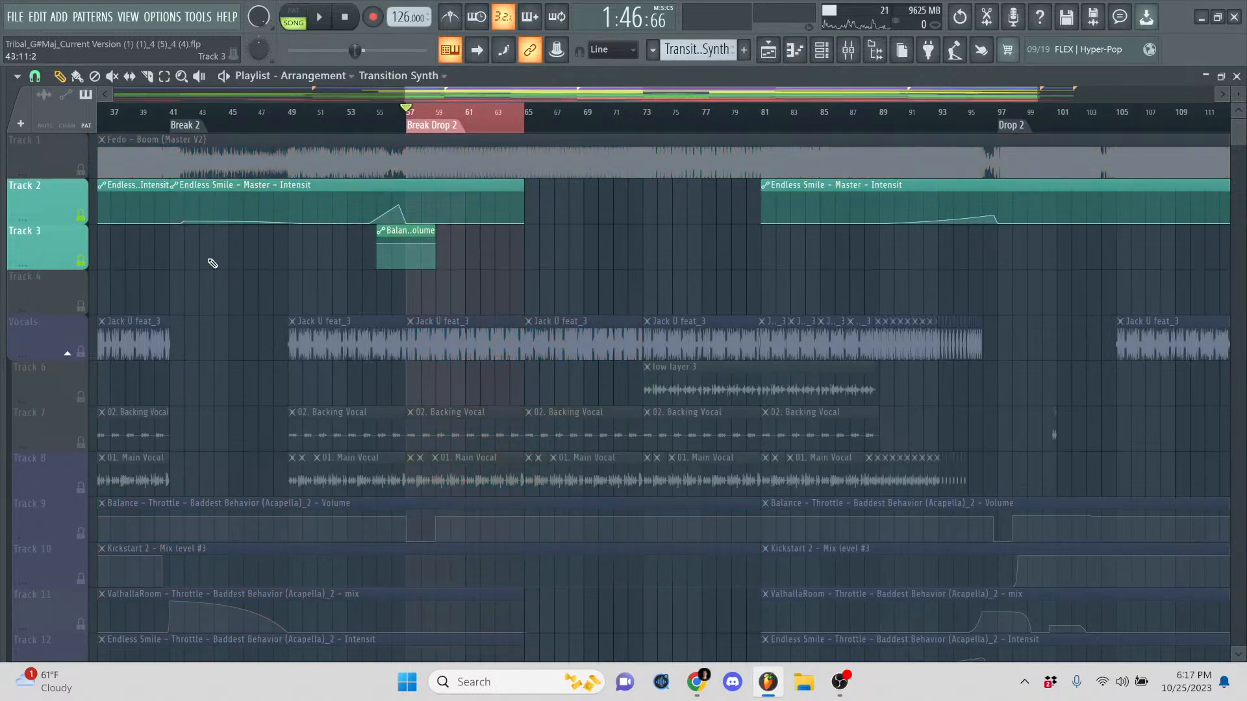
- Unmute the Fedo - Boom (Master V2) audio on Track 1 and play it from the start of Break Drop 2
{"action": "right_click", "coordinate": [80, 158]}
{"action": "left_click", "coordinate": [68, 169]}
{"action": "left_click", "coordinate": [81, 170]}
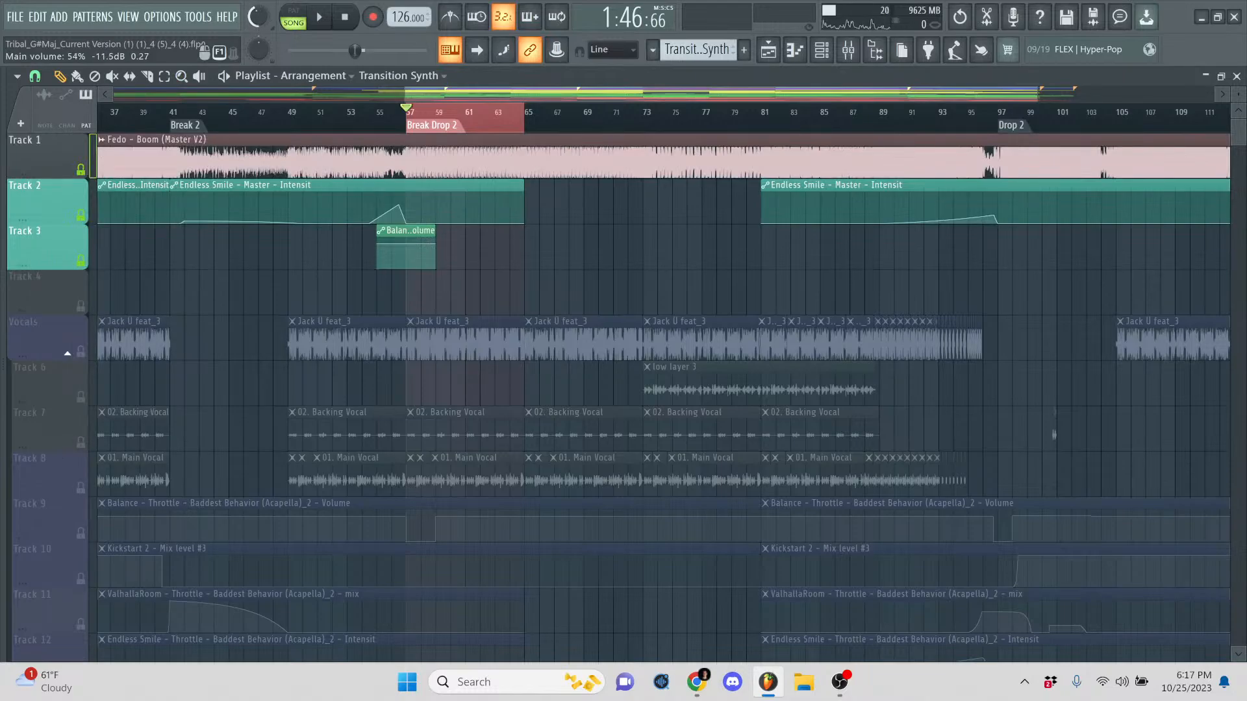
{"action": "key", "text": "space"}
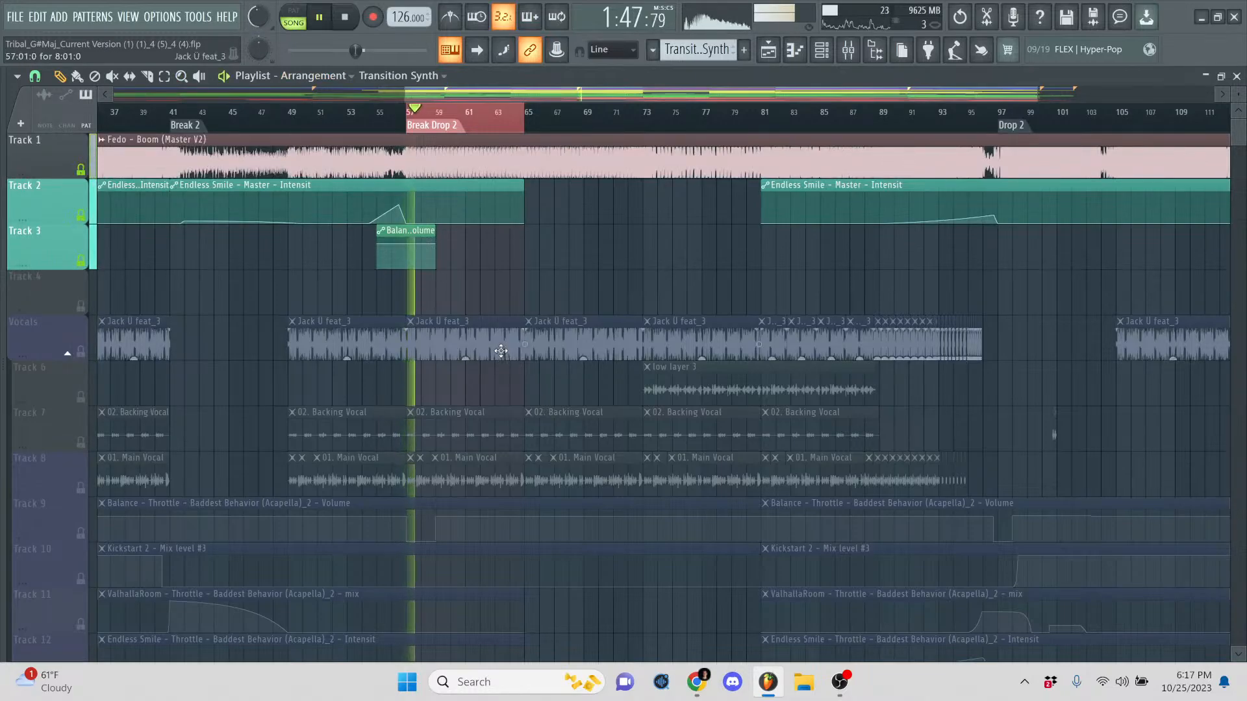
- Check the live stream's viewers and chat in YouTube Studio during playback, and return to the FL Studio project
{"action": "left_click", "coordinate": [698, 694]}
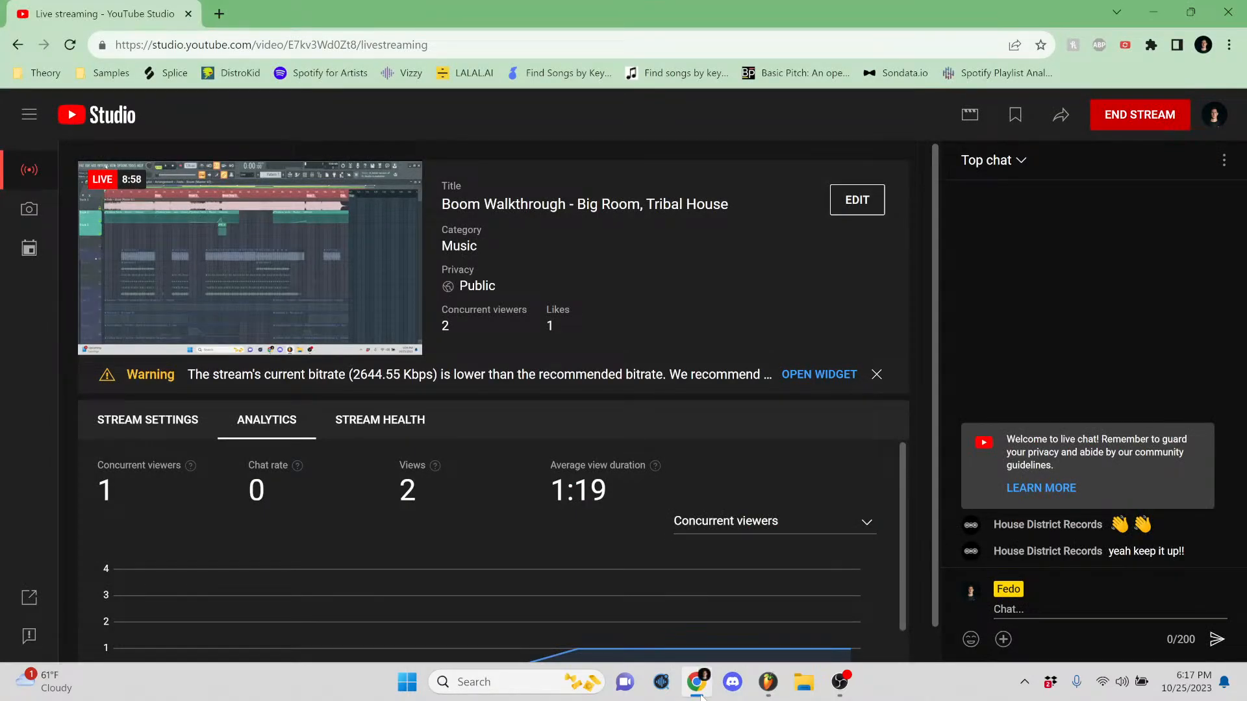
{"action": "left_click", "coordinate": [698, 694]}
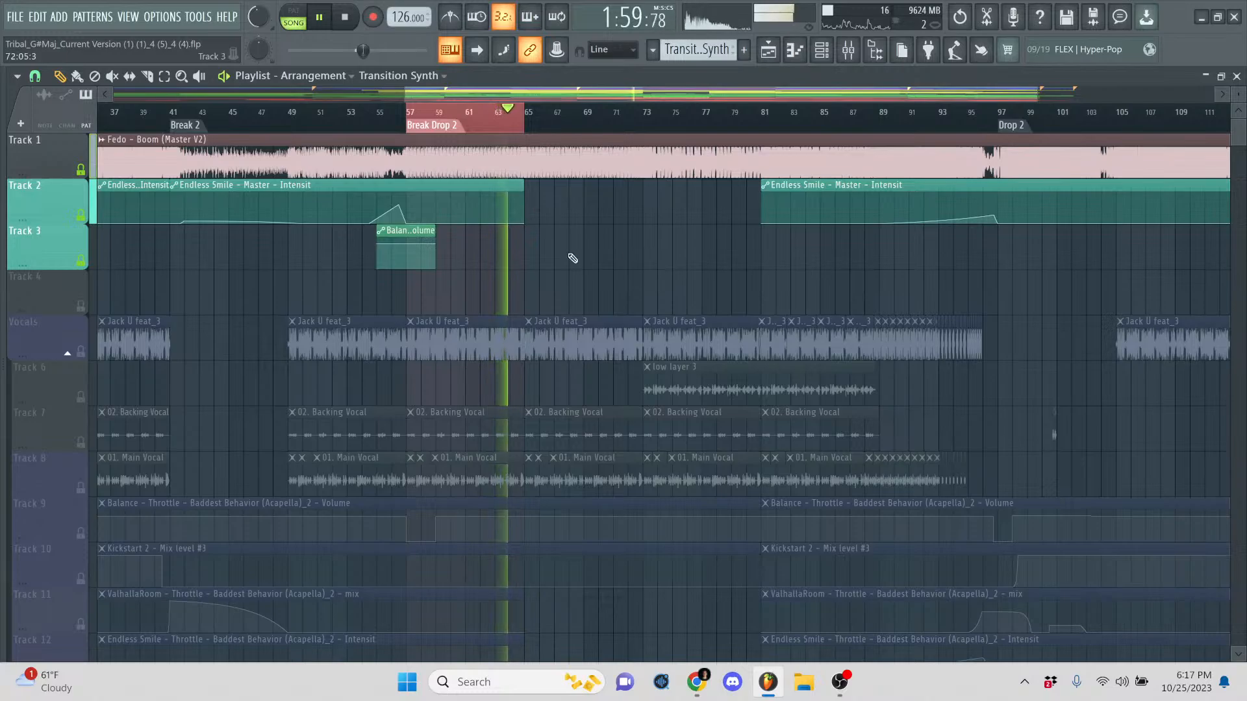
- Stop playback and mute the Fedo - Boom (Master V2) audio on Track 1
{"action": "key", "text": "space"}
{"action": "left_click", "coordinate": [89, 175]}
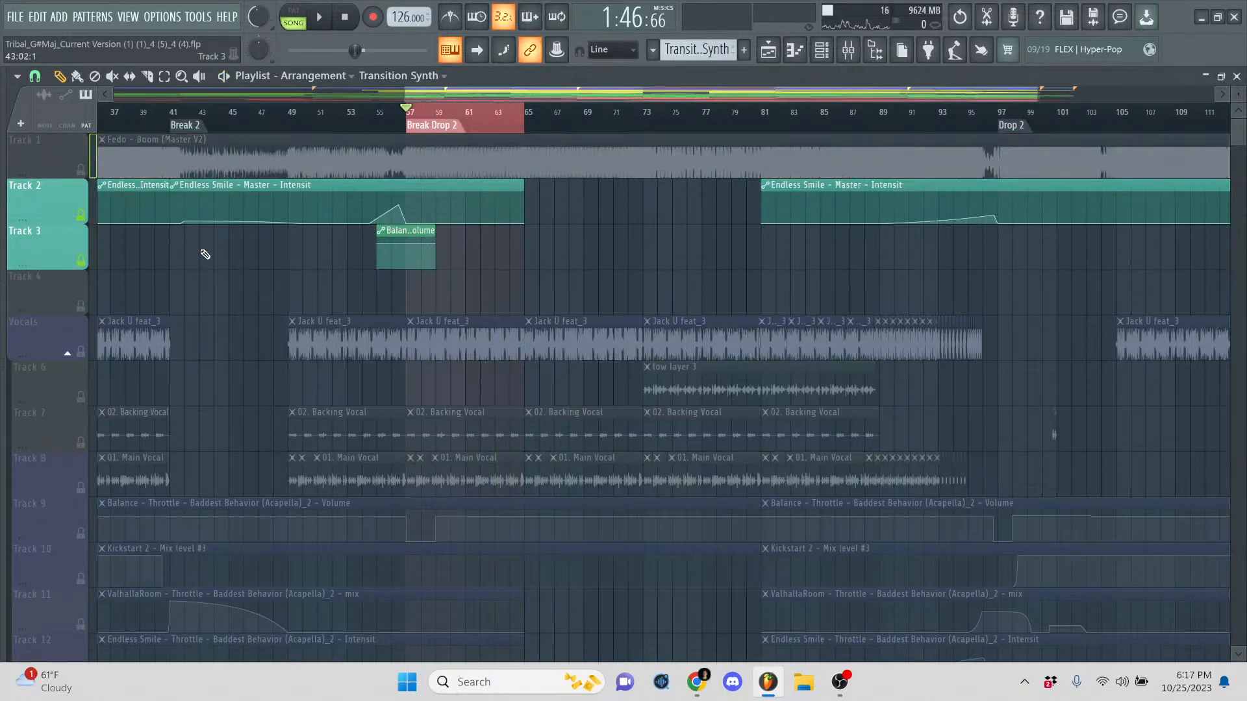
- Isolate the Break Drop 2 Main Synth track in the playlist
{"action": "scroll", "coordinate": [205, 254], "scroll_direction": "down", "scroll_amount": 5}
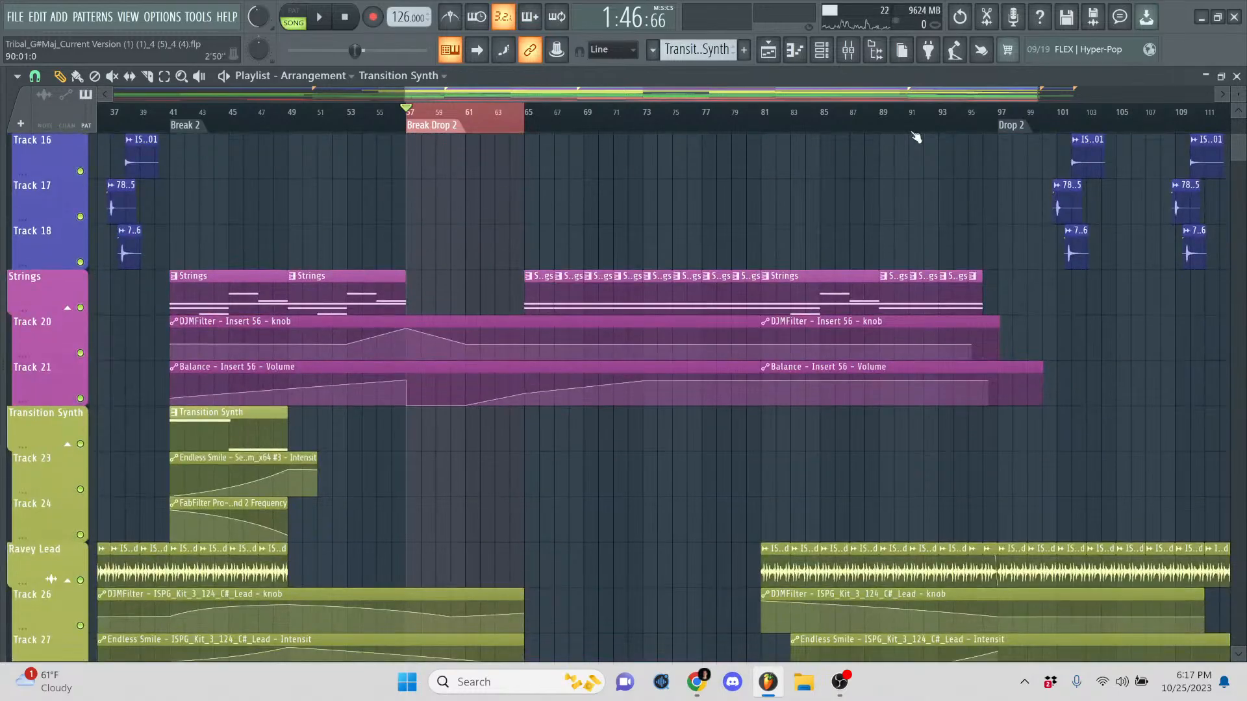
{"action": "left_click_drag", "start_coordinate": [1043, 96], "coordinate": [706, 91]}
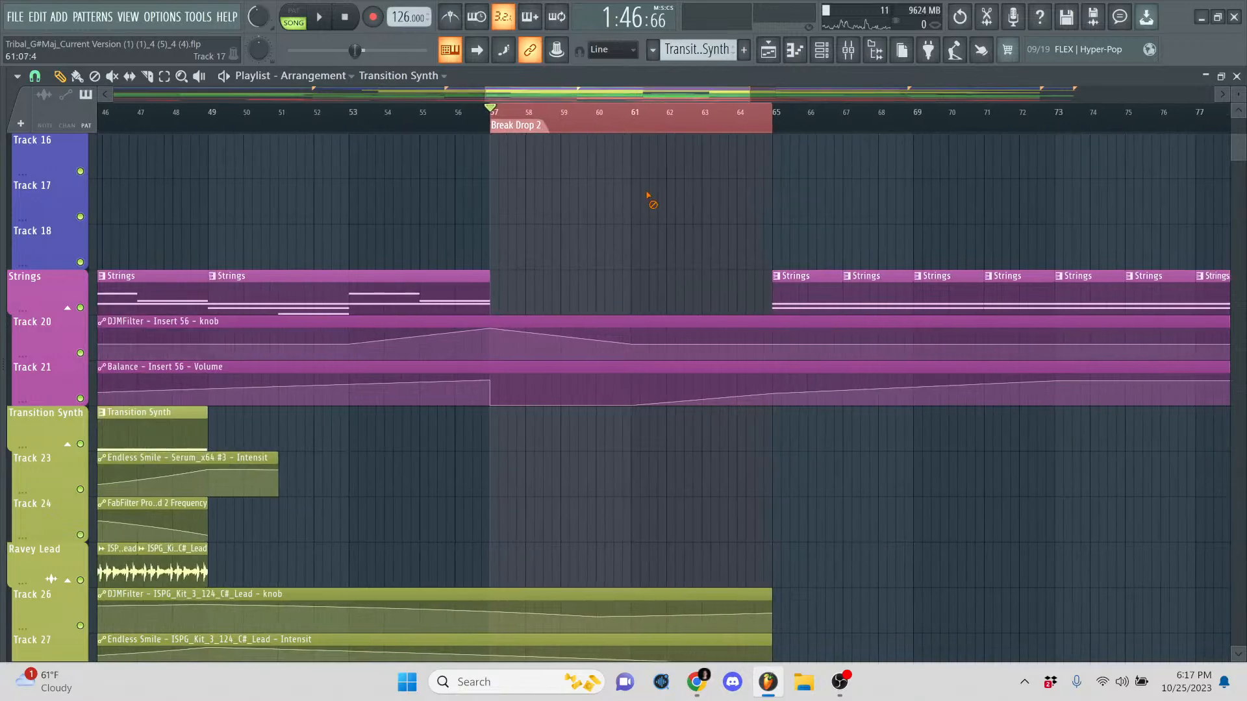
{"action": "scroll", "coordinate": [643, 204], "scroll_direction": "down", "scroll_amount": 2}
{"action": "scroll", "coordinate": [642, 236], "scroll_direction": "down", "scroll_amount": 3}
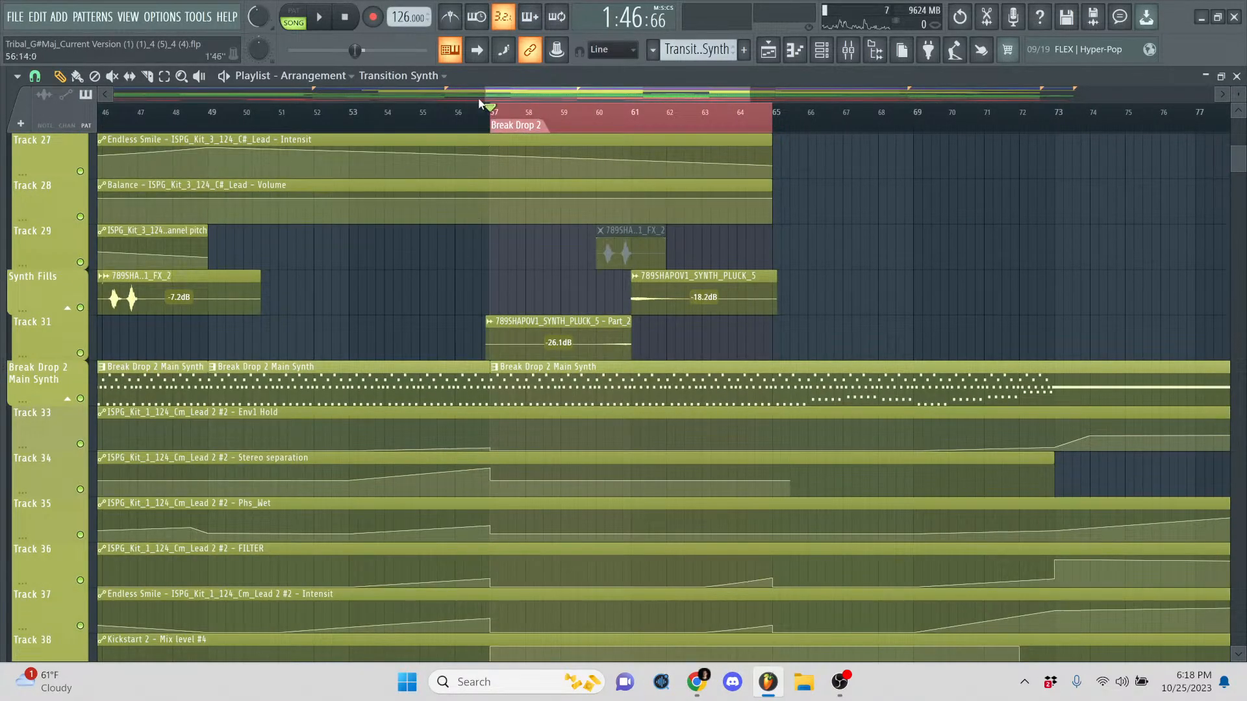
{"action": "left_click_drag", "start_coordinate": [483, 93], "coordinate": [556, 89]}
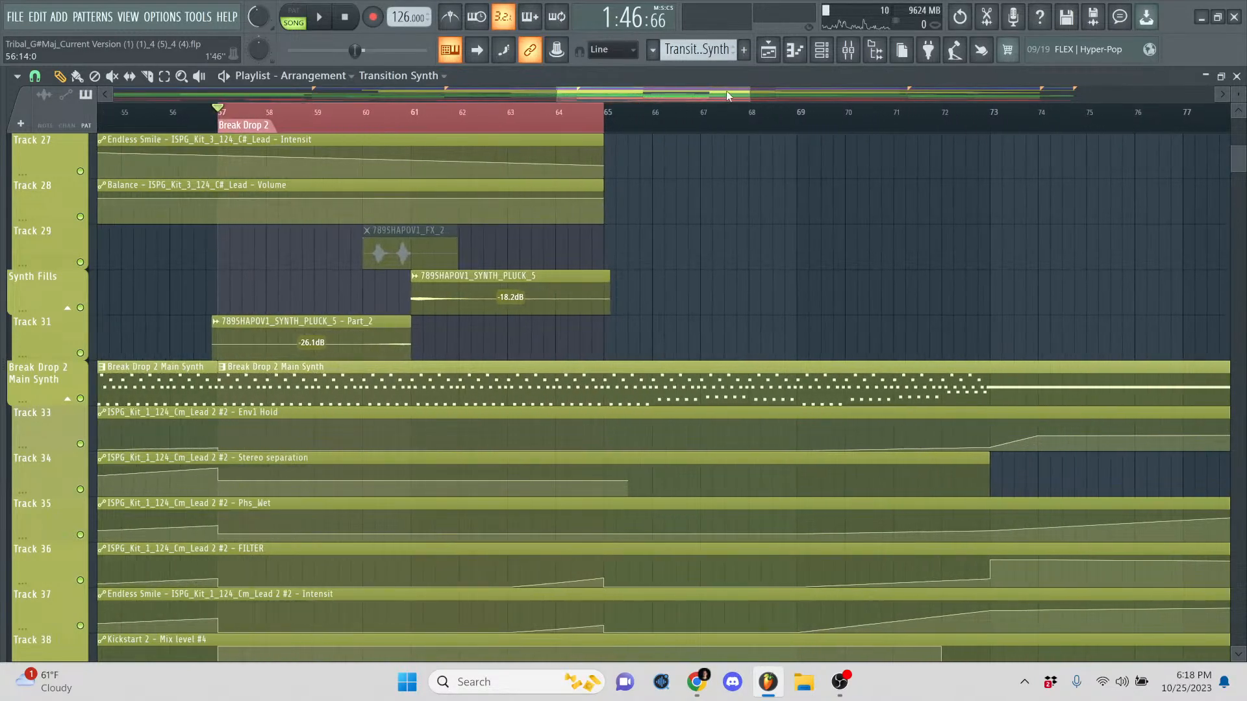
{"action": "left_click_drag", "start_coordinate": [745, 90], "coordinate": [680, 91]}
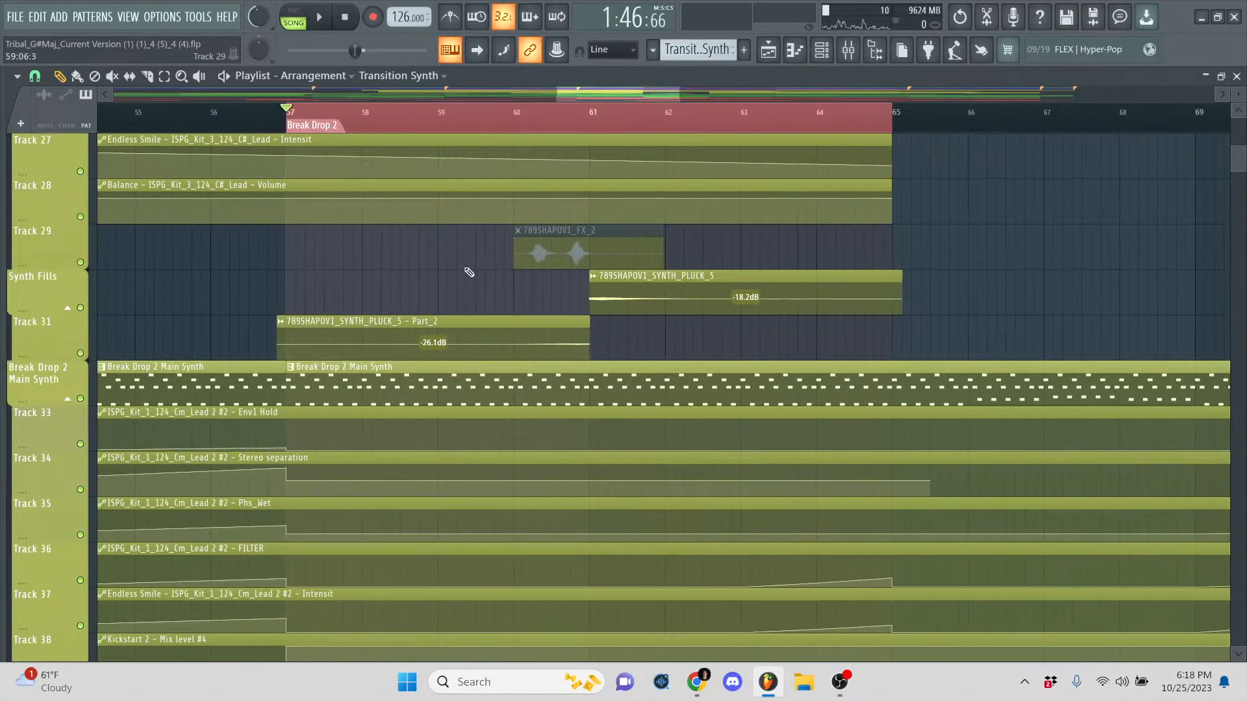
{"action": "scroll", "coordinate": [469, 272], "scroll_direction": "down", "scroll_amount": 1}
{"action": "right_click", "coordinate": [80, 354]}
{"action": "scroll", "coordinate": [78, 324], "scroll_direction": "down", "scroll_amount": 2}
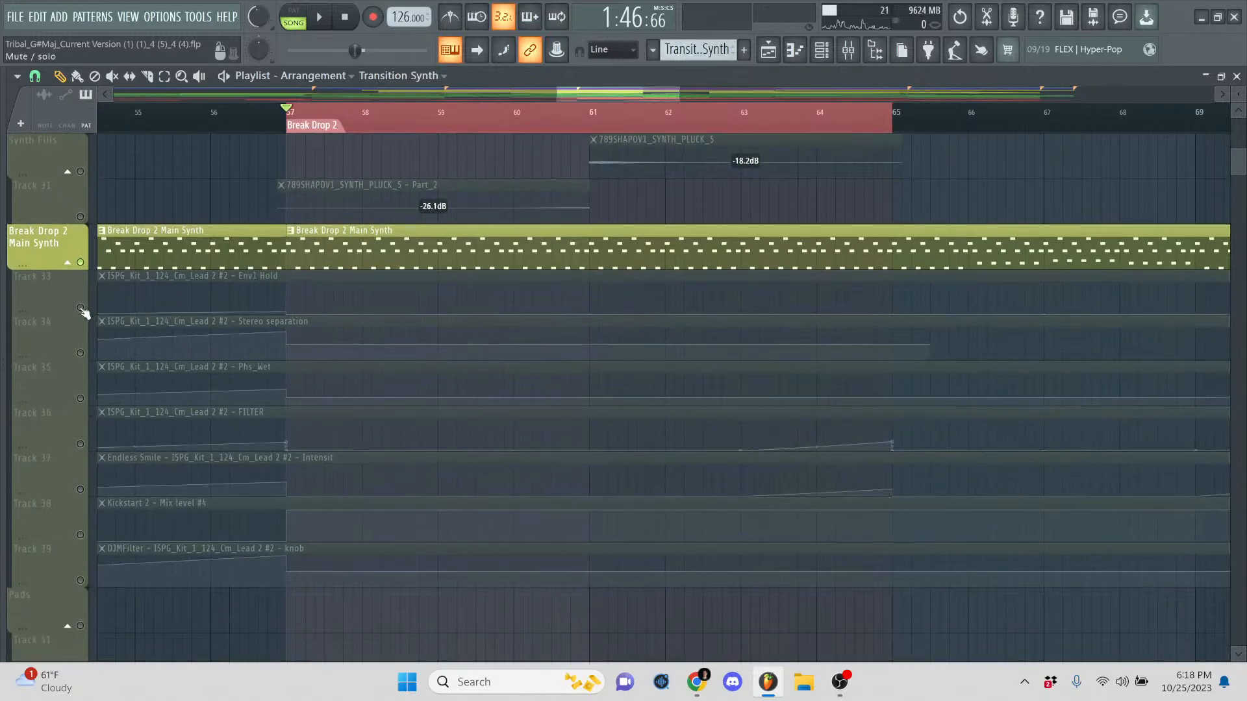
- Unmute all automation tracks of the Break Drop 2 Main Synth, Tracks 33 to 39
{"action": "left_click", "coordinate": [80, 307]}
{"action": "left_click", "coordinate": [80, 353]}
{"action": "left_click", "coordinate": [80, 398]}
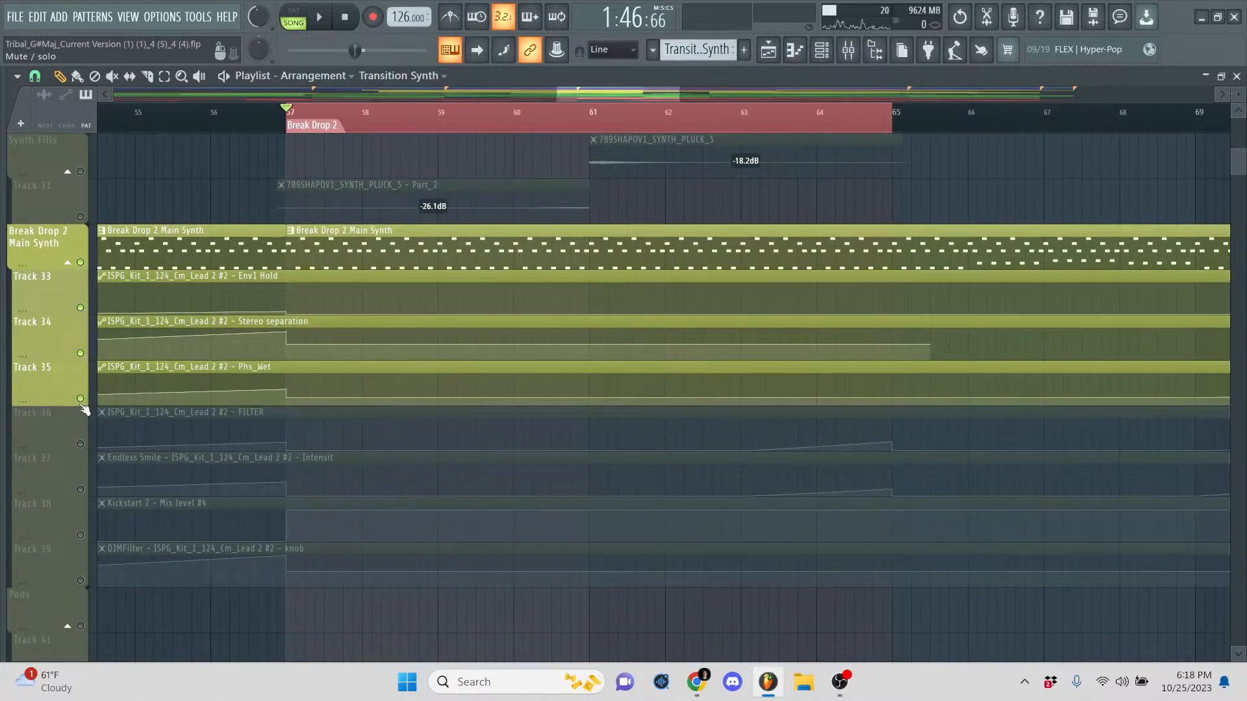
{"action": "left_click", "coordinate": [80, 444]}
{"action": "left_click", "coordinate": [81, 490]}
{"action": "left_click", "coordinate": [80, 535]}
{"action": "left_click", "coordinate": [81, 581]}
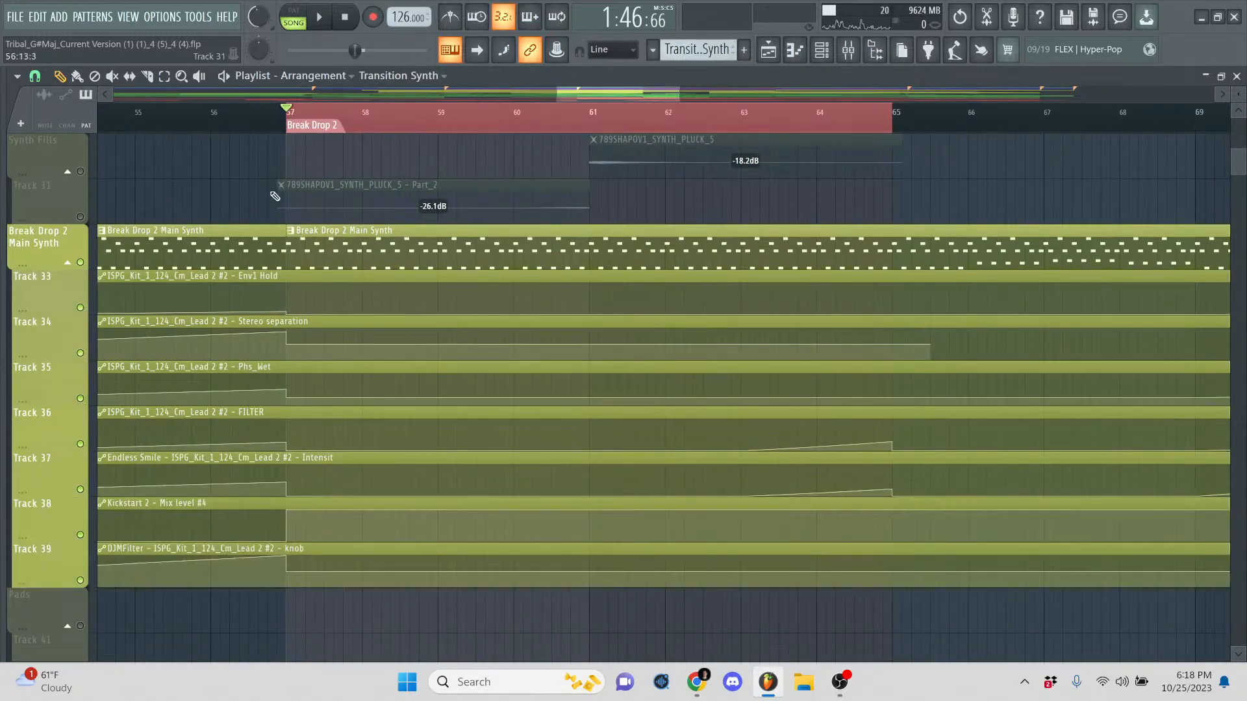
- Clear the time selection, play the Break Drop 2 Main Synth from about bar 54 into Break Drop 2, and stop playback
{"action": "left_click_drag", "start_coordinate": [557, 93], "coordinate": [506, 95]}
{"action": "left_click", "coordinate": [435, 142]}
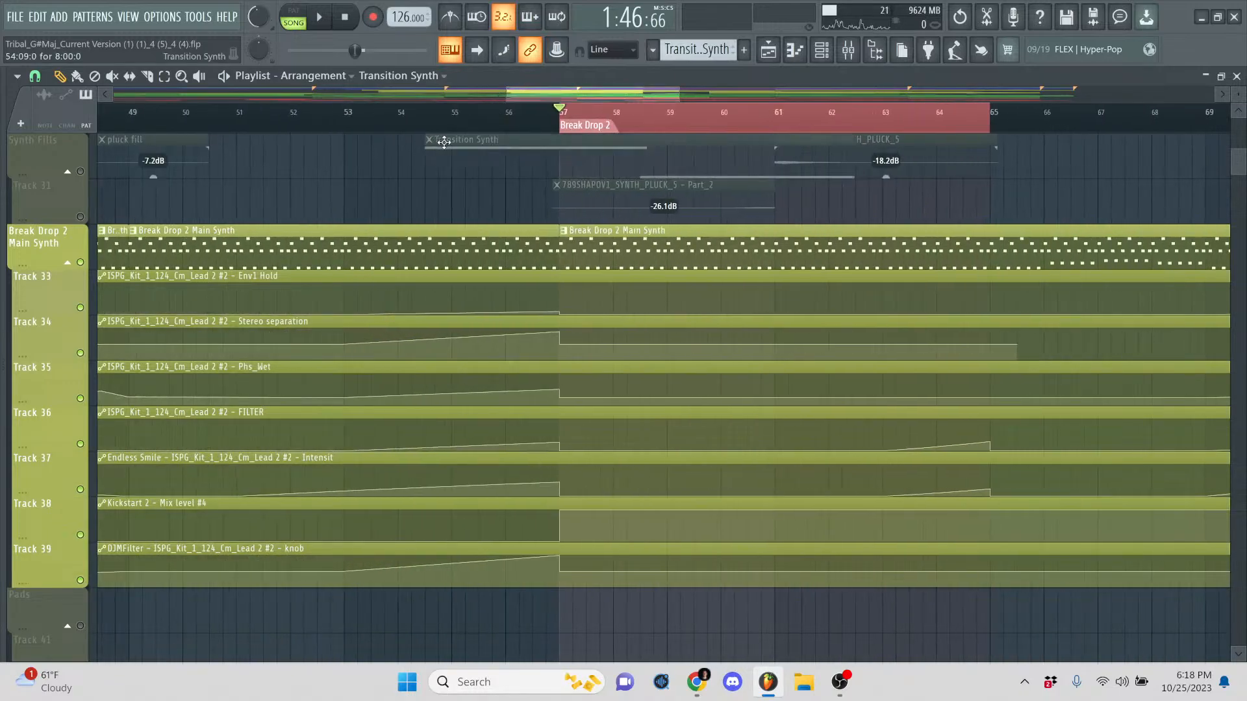
{"action": "scroll", "coordinate": [438, 188], "scroll_direction": "up", "scroll_amount": 1}
{"action": "right_click", "coordinate": [437, 199]}
{"action": "left_click", "coordinate": [402, 126]}
{"action": "key", "text": "space"}
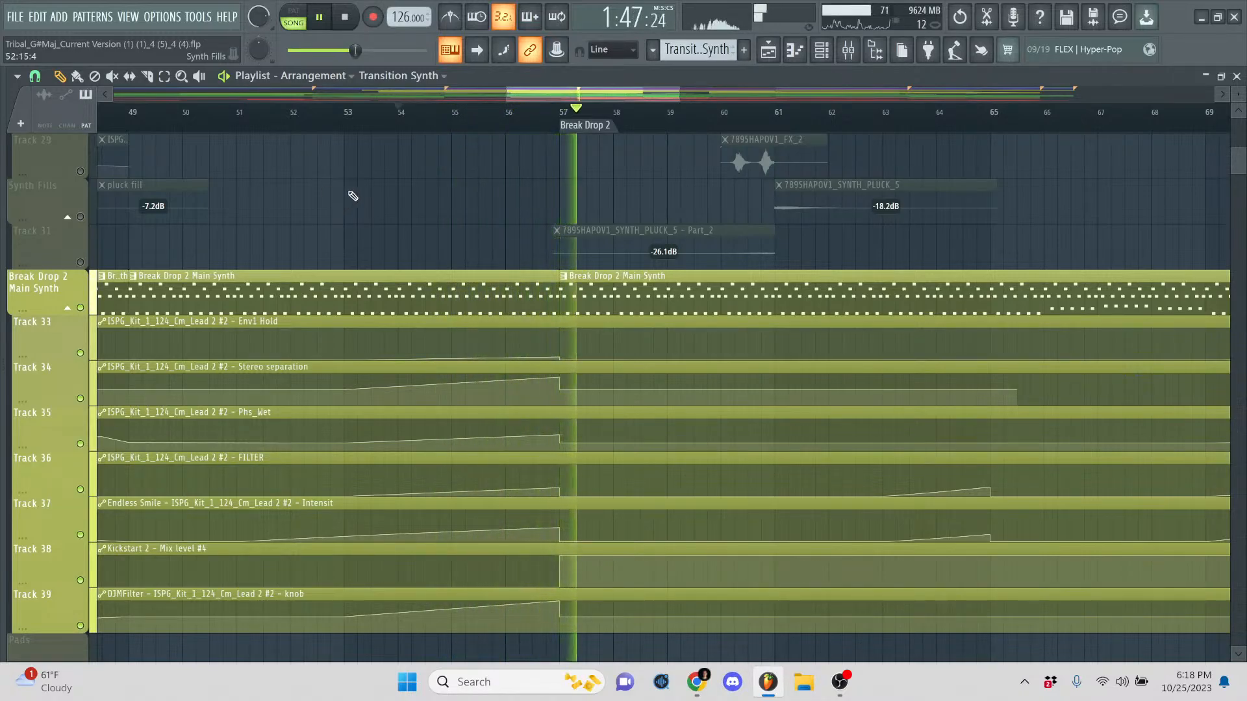
{"action": "key", "text": "space"}
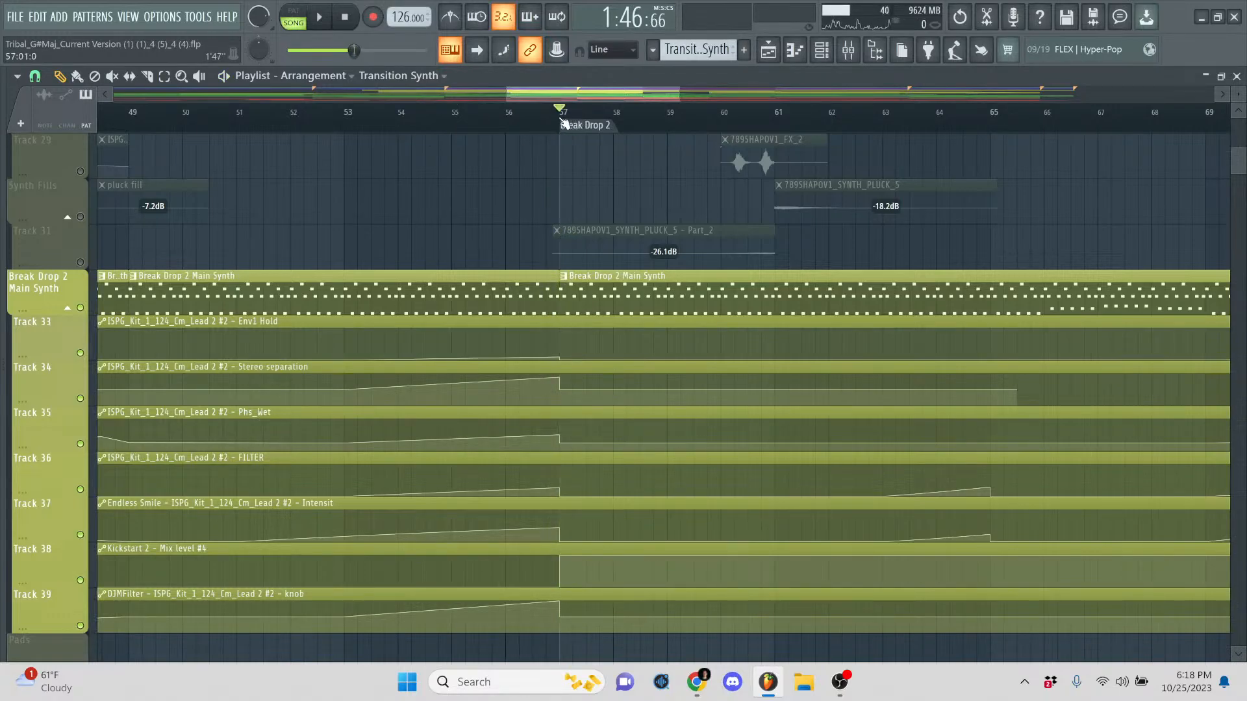
- Select bars 57 to 61 and re-isolate the Break Drop 2 Main Synth with its automation on Tracks 33 to 35 unmuted
{"action": "left_click_drag", "start_coordinate": [562, 123], "coordinate": [781, 116]}
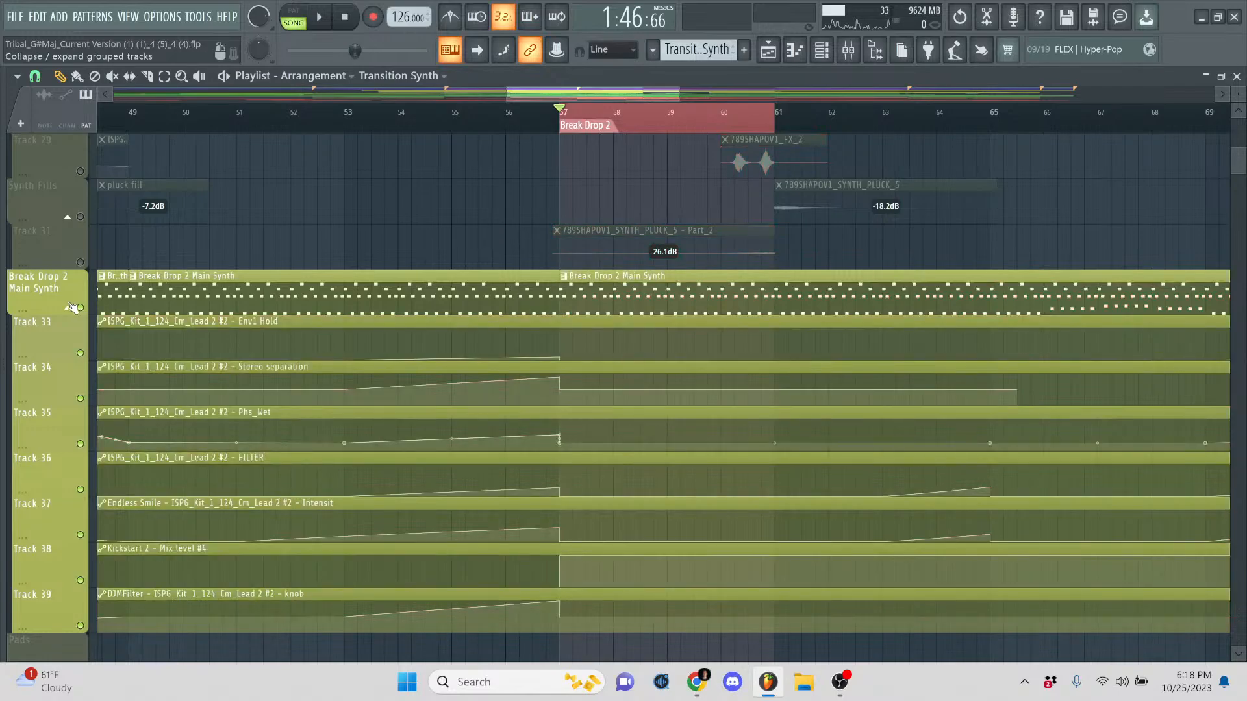
{"action": "right_click", "coordinate": [81, 308]}
{"action": "left_click", "coordinate": [81, 352]}
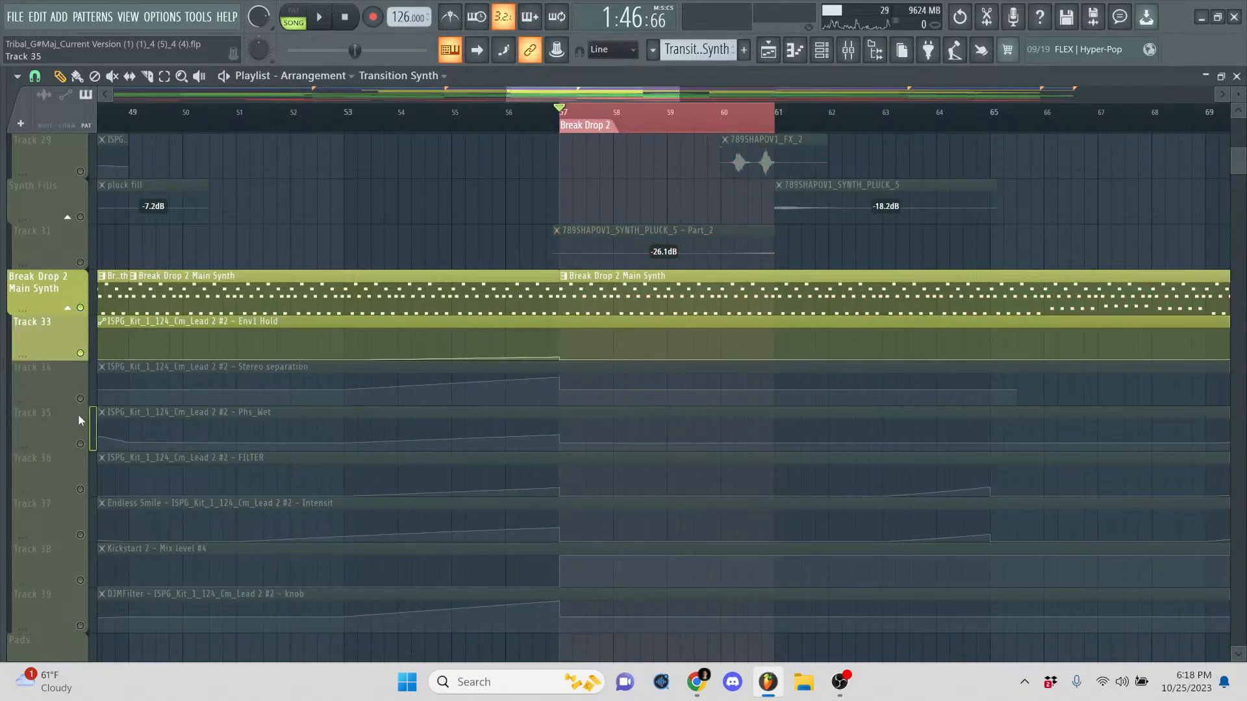
{"action": "left_click", "coordinate": [80, 399]}
{"action": "left_click", "coordinate": [80, 444]}
{"action": "left_click", "coordinate": [80, 443]}
{"action": "left_click", "coordinate": [81, 444]}
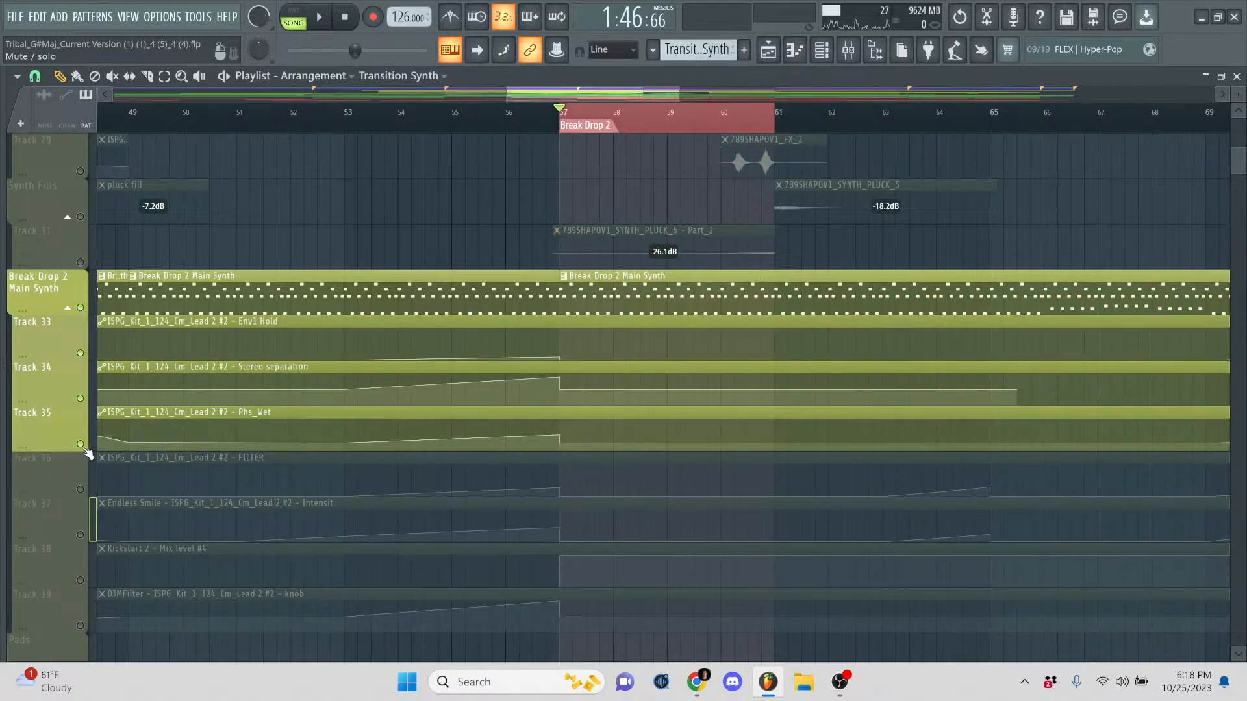
- Play the selected bars of the Break Drop 2 Main Synth while unmuting its automation on Tracks 36 to 39
{"action": "scroll", "coordinate": [87, 453], "scroll_direction": "down", "scroll_amount": 1}
{"action": "key", "text": "space"}
{"action": "left_click", "coordinate": [80, 444]}
{"action": "left_click", "coordinate": [80, 489]}
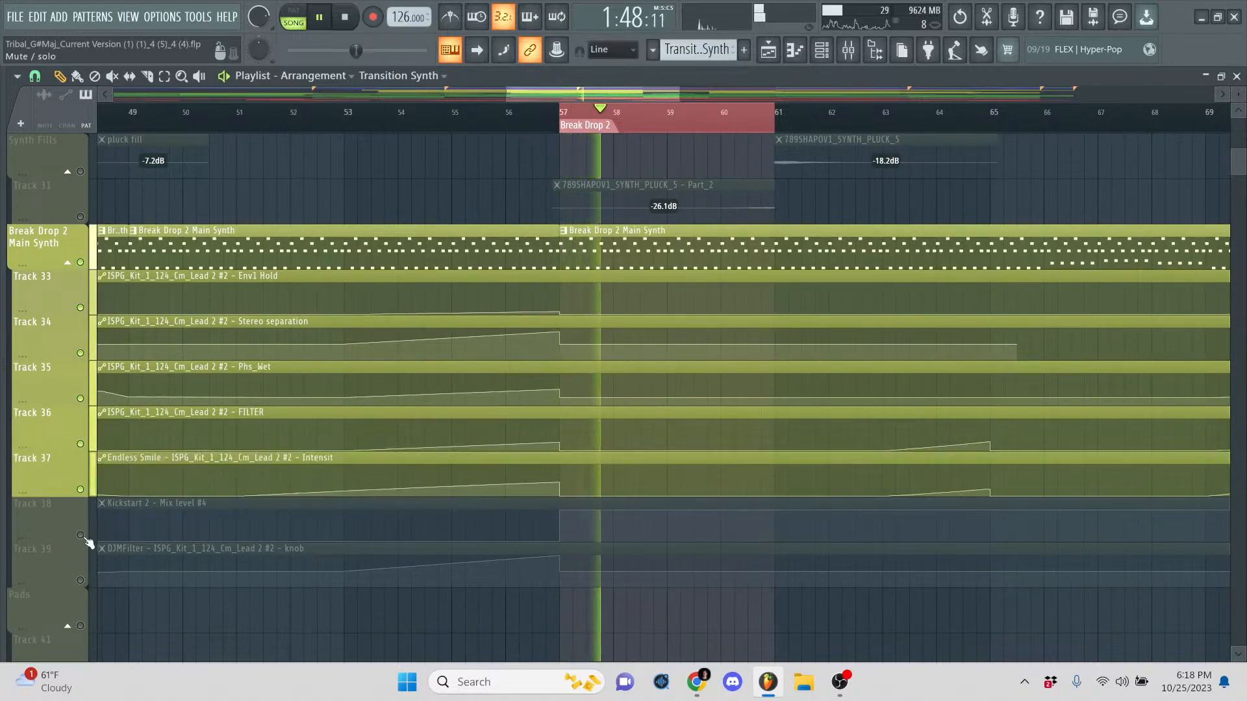
{"action": "left_click", "coordinate": [80, 534]}
{"action": "left_click", "coordinate": [81, 580]}
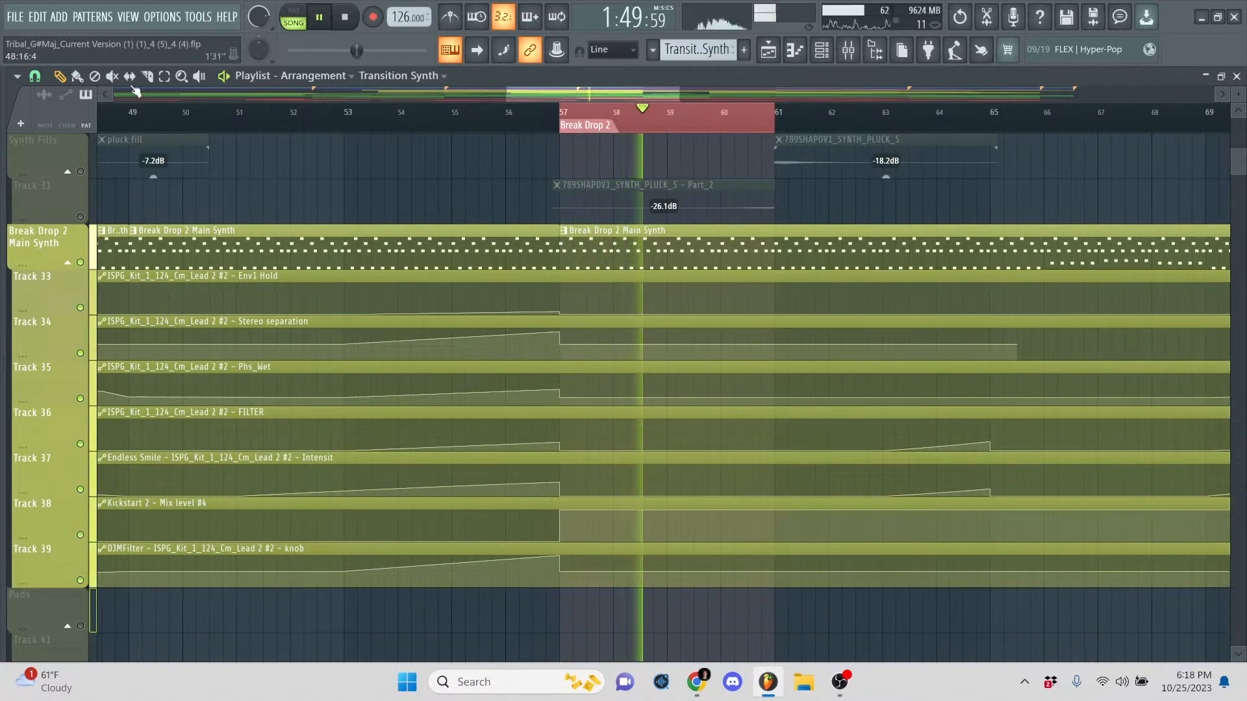
- Show the channel rack and select the Break Drop 2 Main Synth pattern
{"action": "left_click", "coordinate": [138, 16]}
{"action": "left_click", "coordinate": [156, 77]}
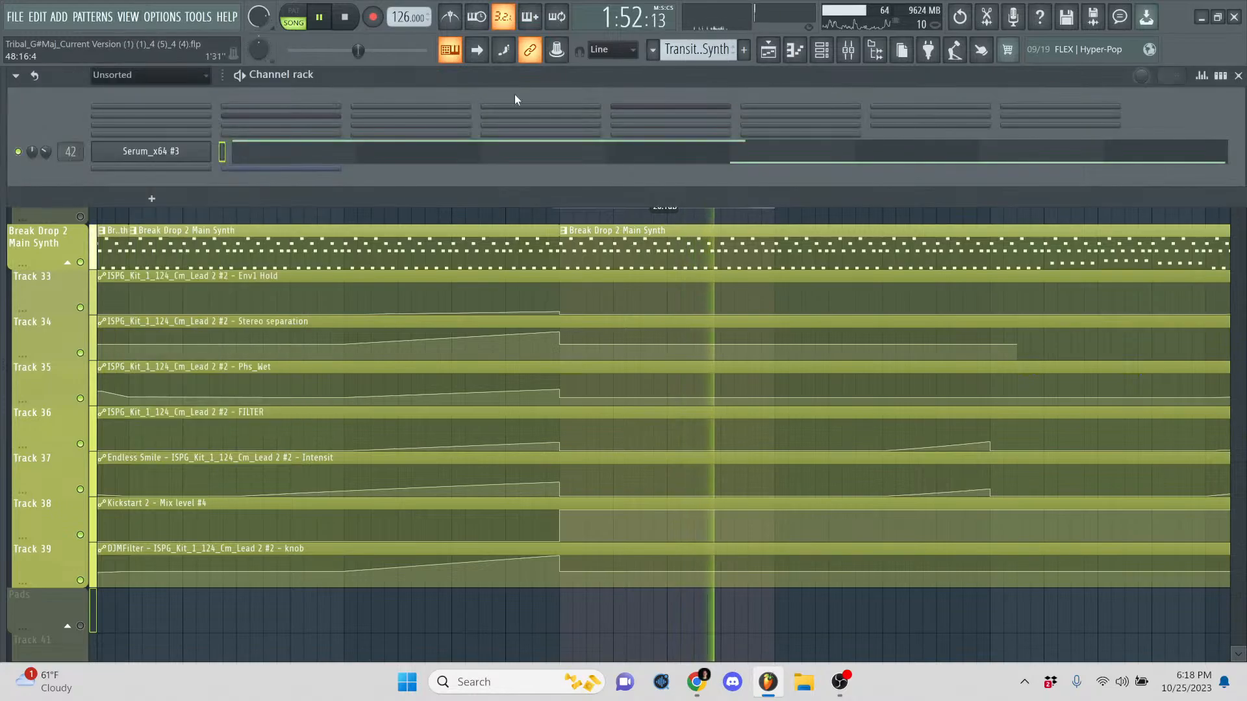
{"action": "left_click", "coordinate": [697, 50]}
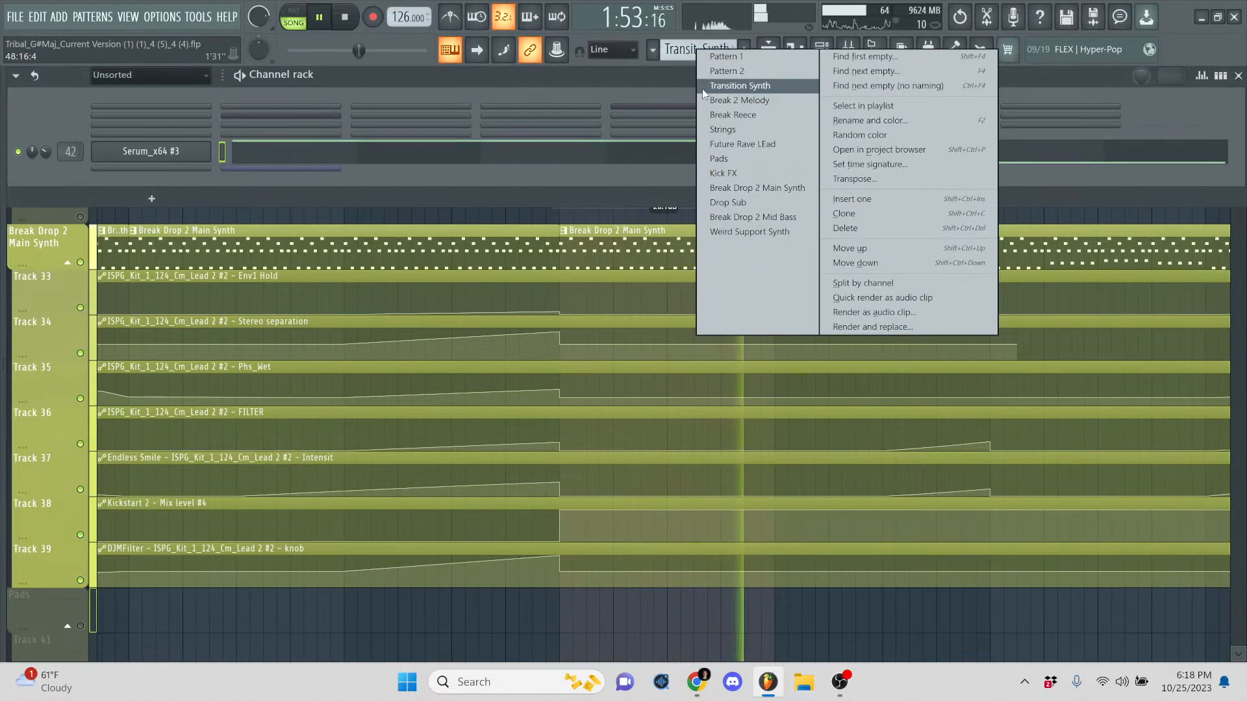
{"action": "left_click", "coordinate": [736, 188]}
- Play the Break Drop 2 Main Synth pattern in pattern mode, soloing the ISPG lead and 3x Osc #2 channels in turn
{"action": "key", "text": "space"}
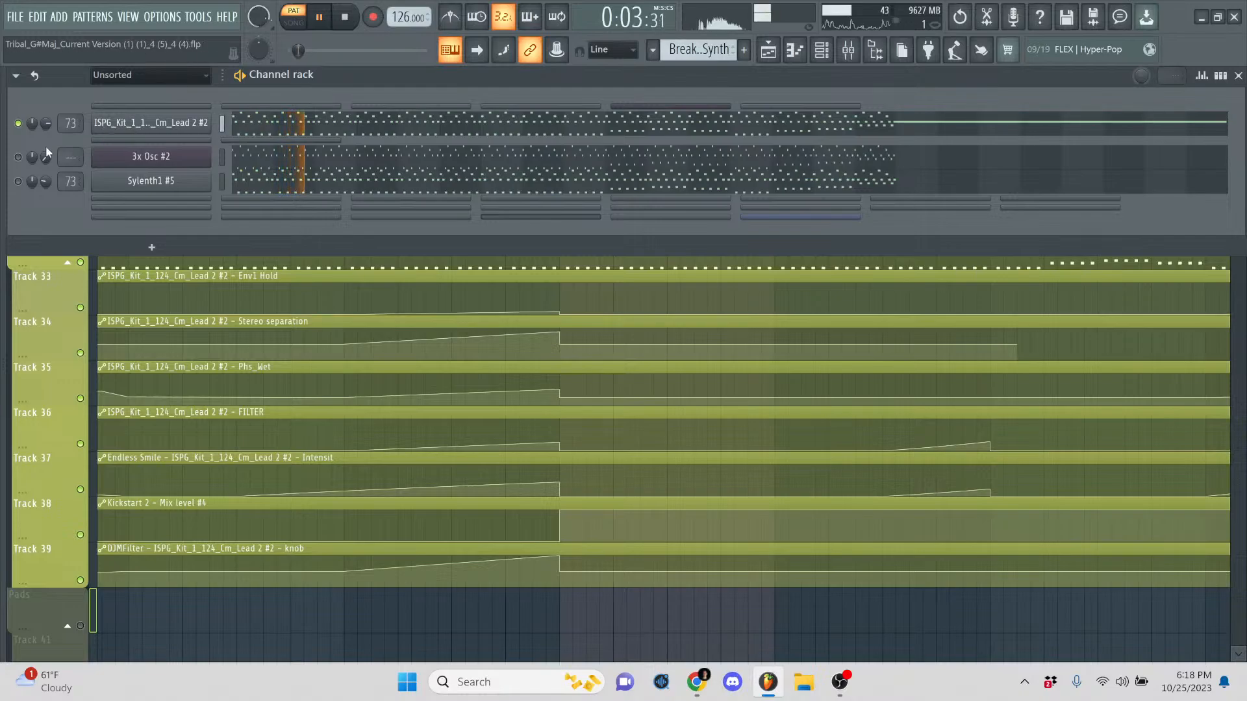
{"action": "key", "text": "space"}
{"action": "key", "text": "space"}
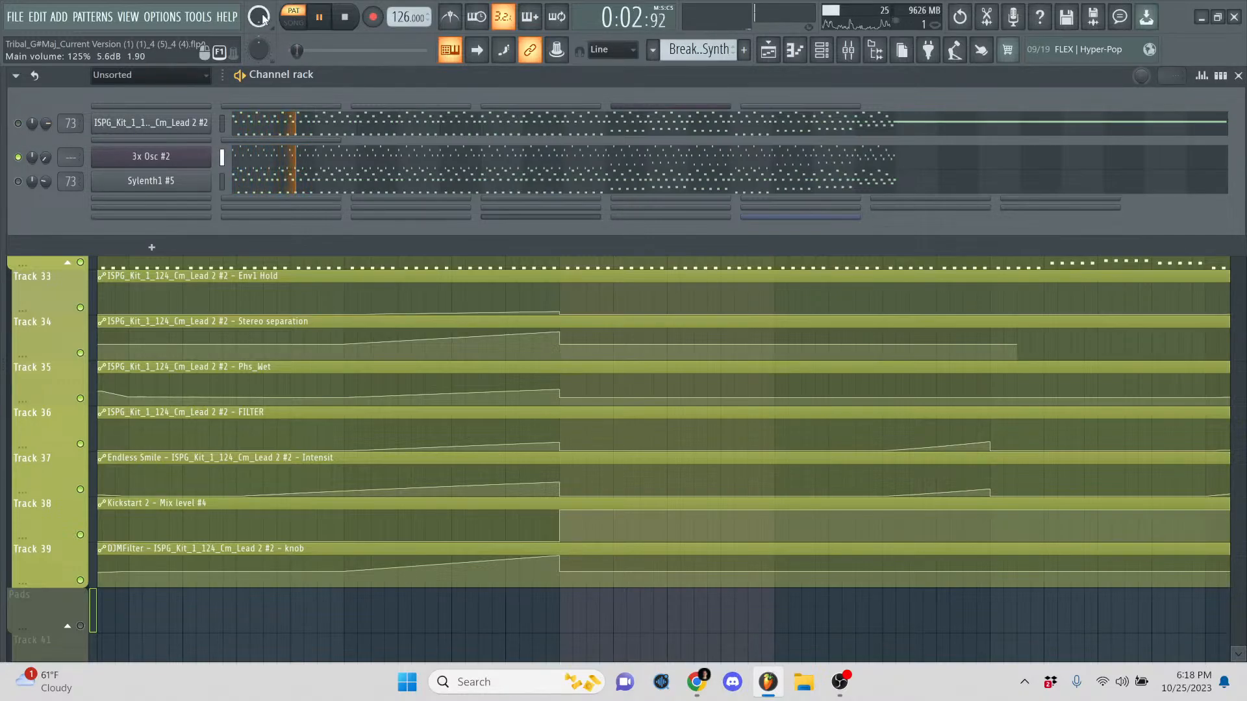
{"action": "key", "text": "space"}
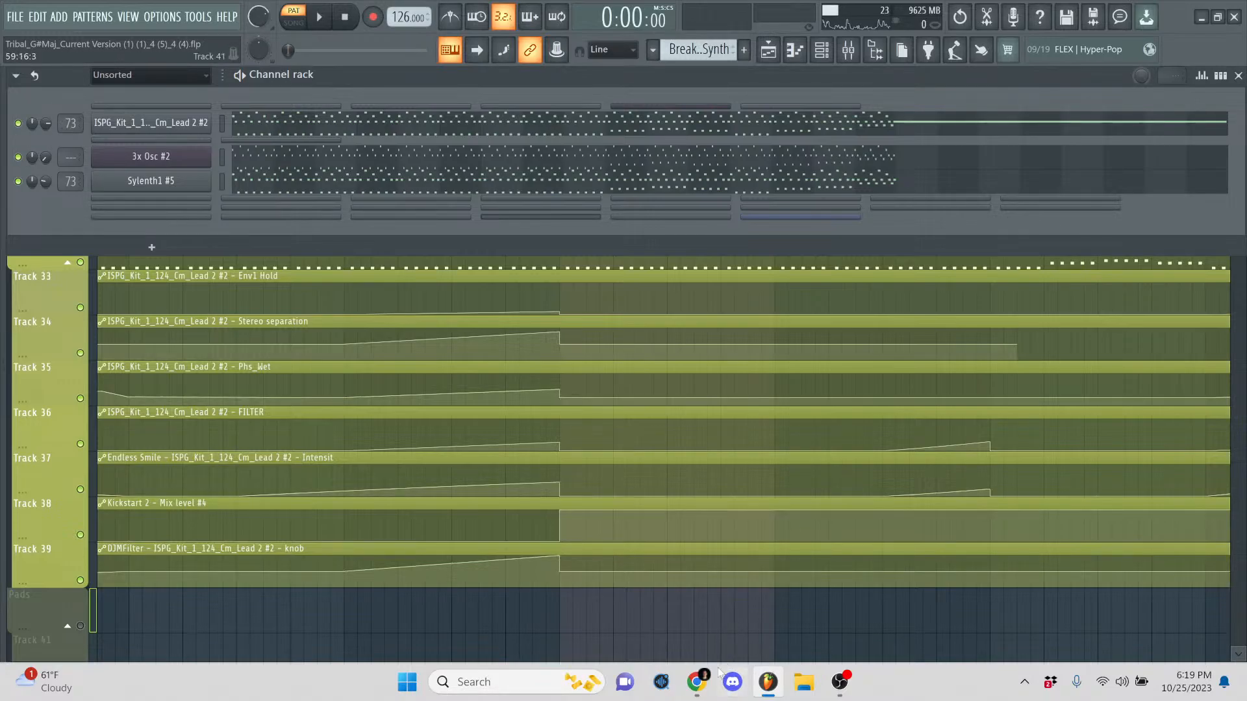
- Switch to Chrome to check the YouTube Studio live stream dashboard and chat, and return to FL Studio
{"action": "left_click", "coordinate": [699, 683]}
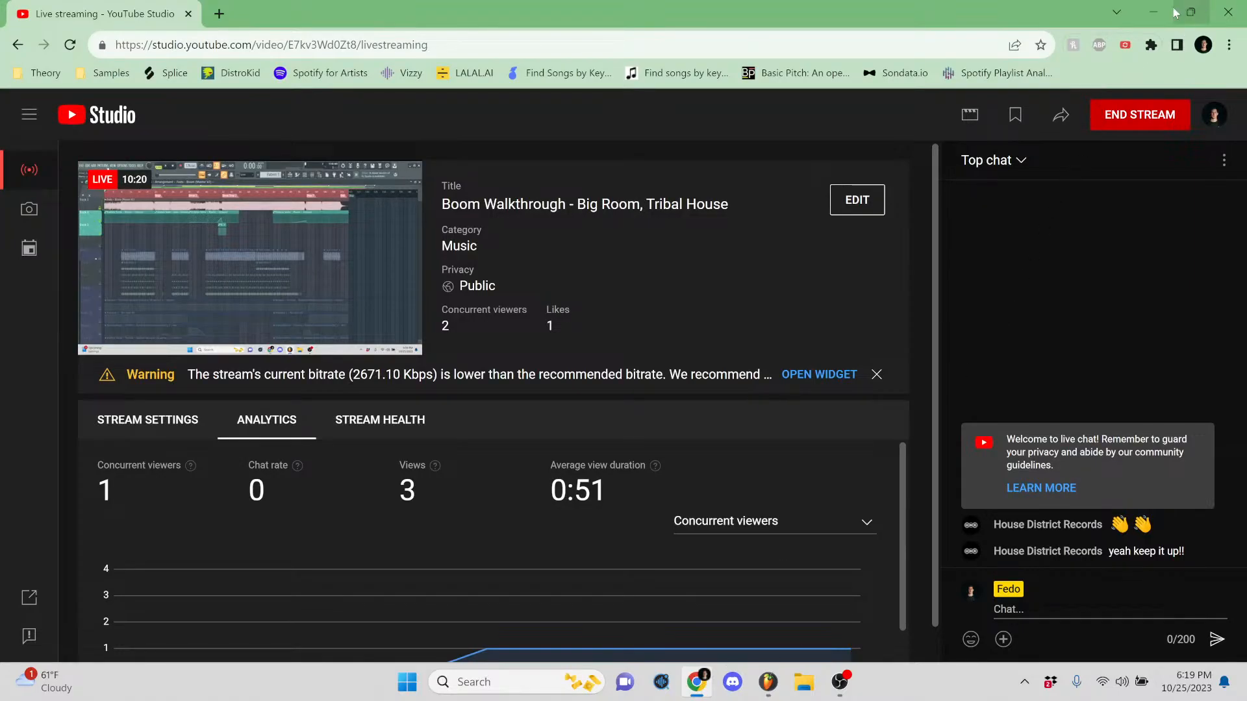
{"action": "left_click", "coordinate": [1160, 14]}
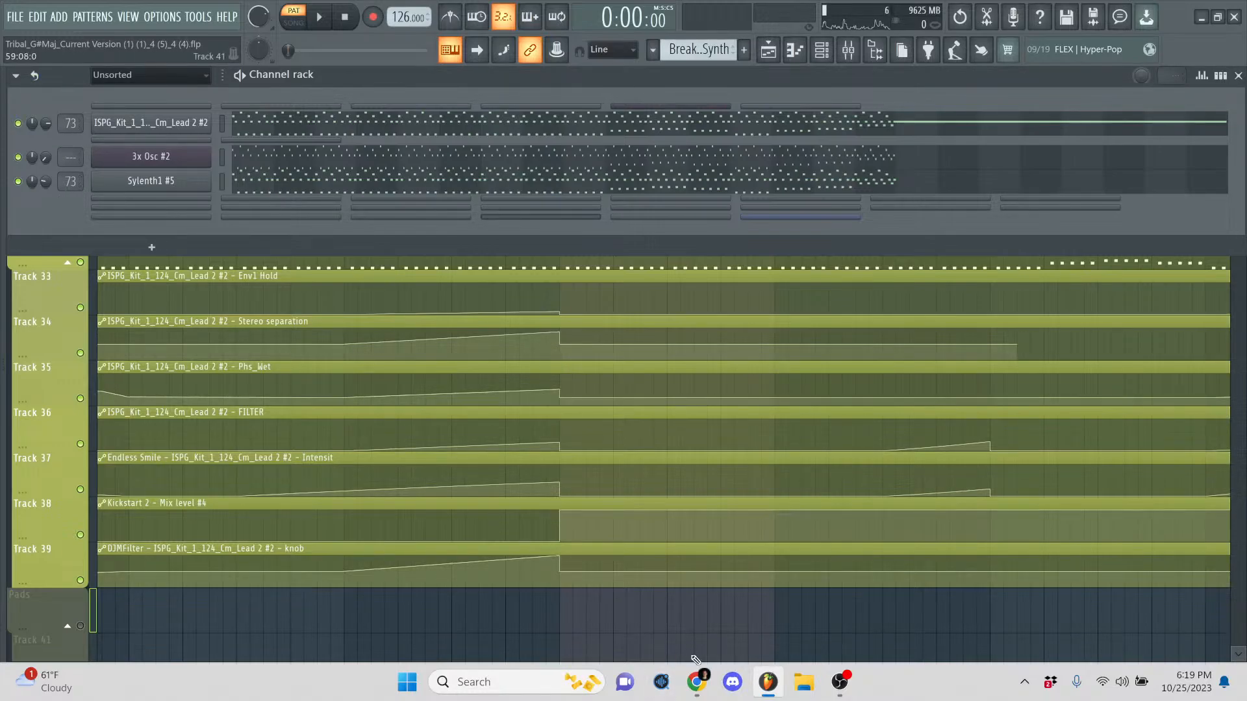
{"action": "left_click", "coordinate": [696, 682]}
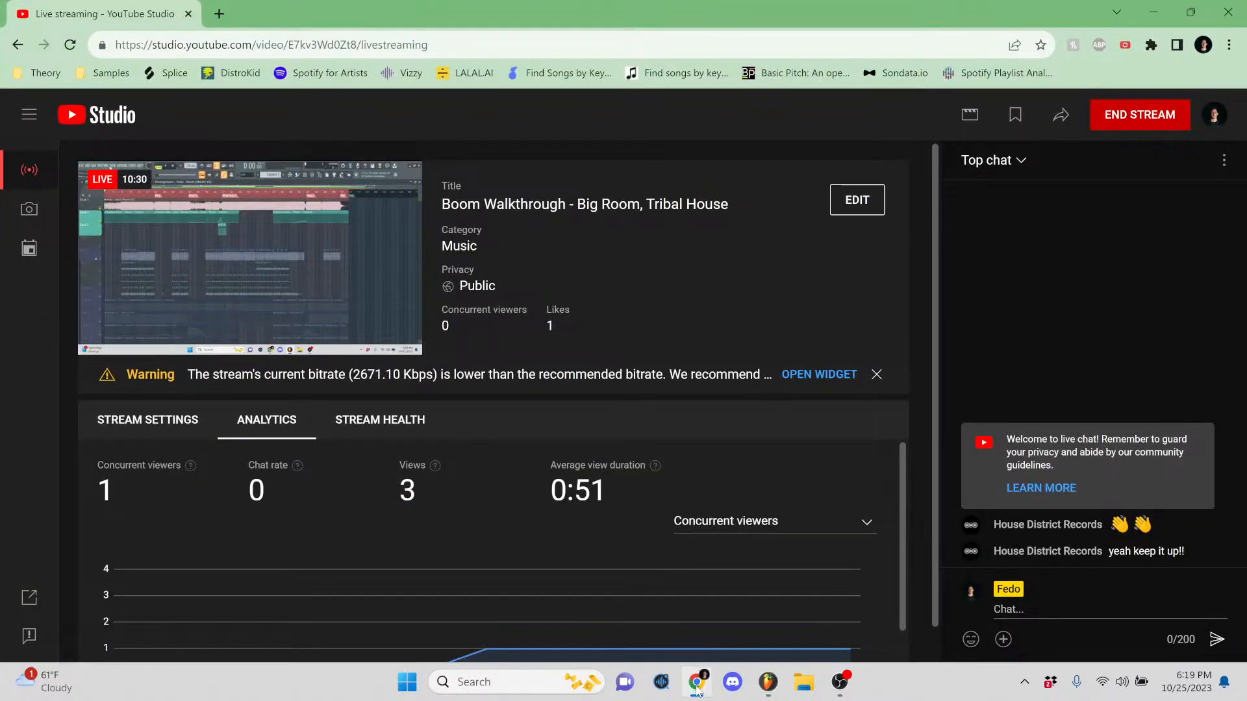
{"action": "left_click", "coordinate": [696, 688]}
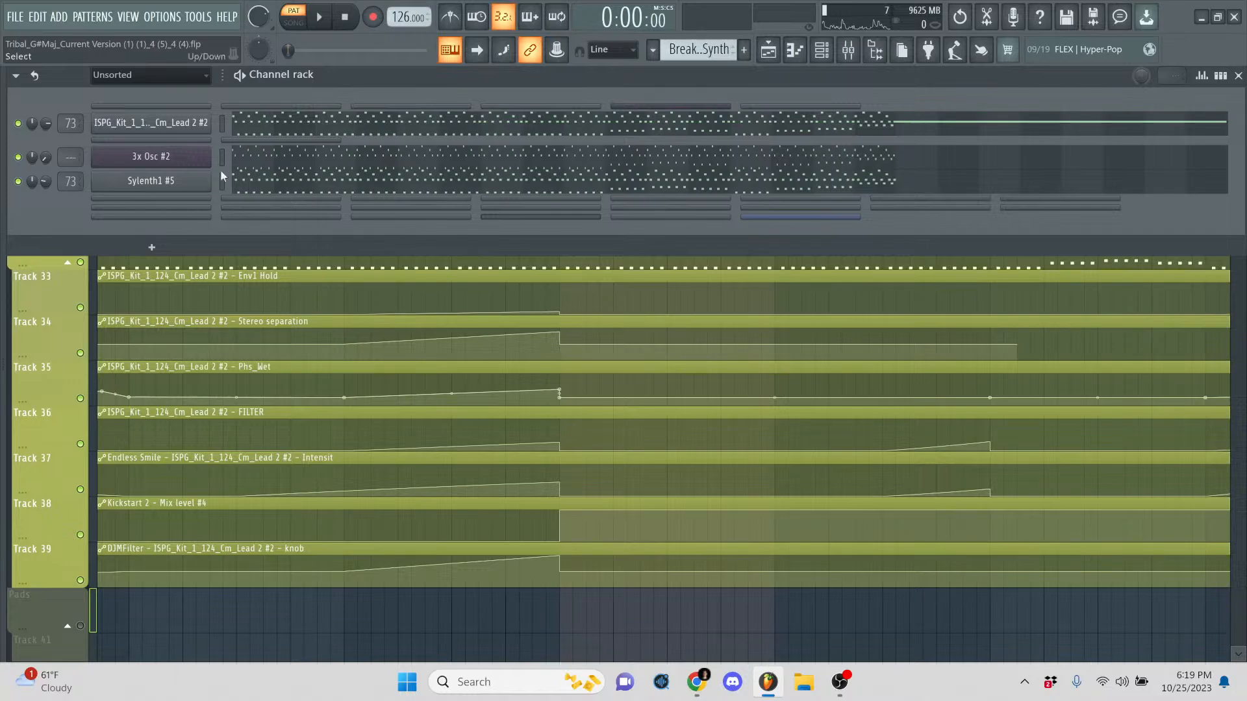
- Open the synth's mixer track 73, play the pattern, and examine its FabFilter Pro-Q 3 and CamelCrusher effects
{"action": "double_click", "coordinate": [70, 181]}
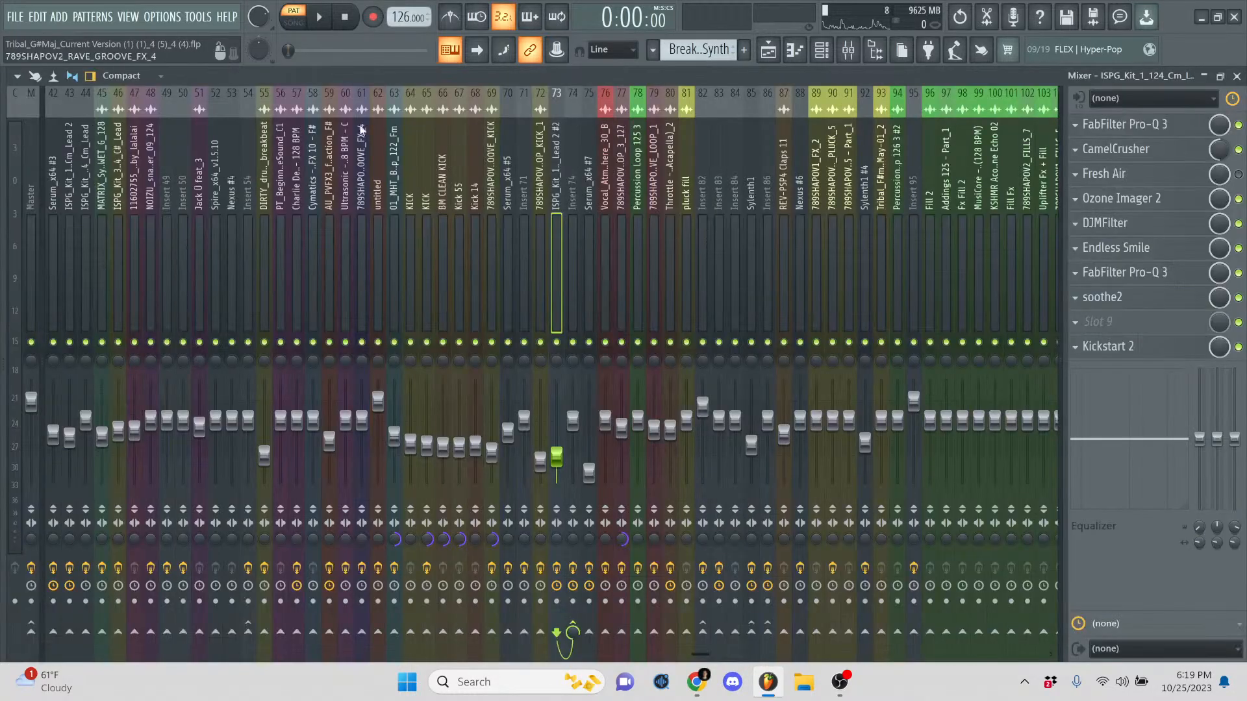
{"action": "key", "text": "space"}
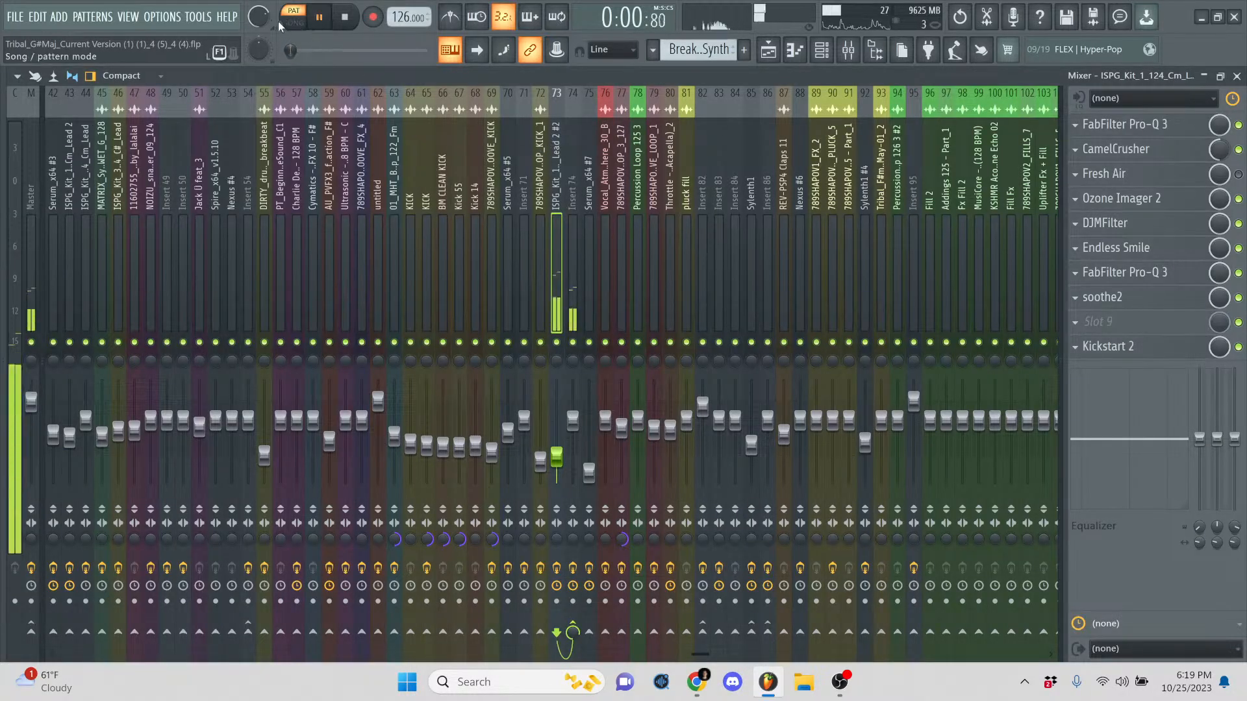
{"action": "left_click", "coordinate": [1123, 125]}
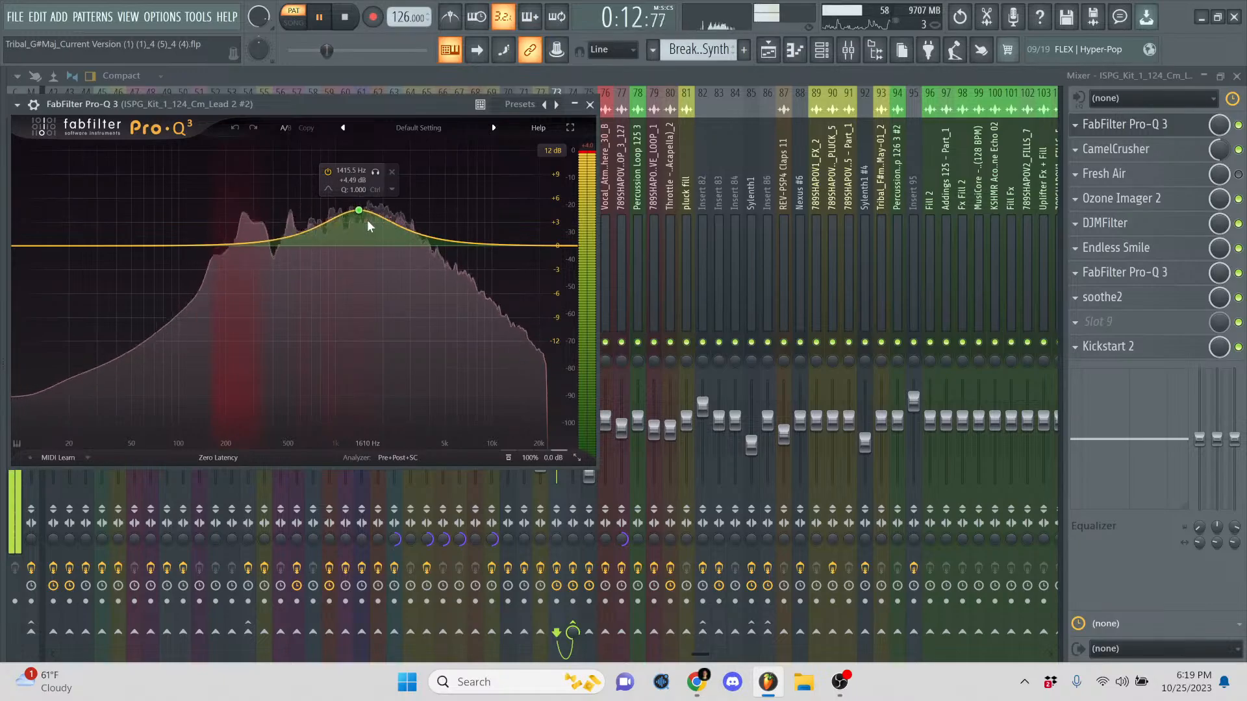
{"action": "key", "text": "Escape"}
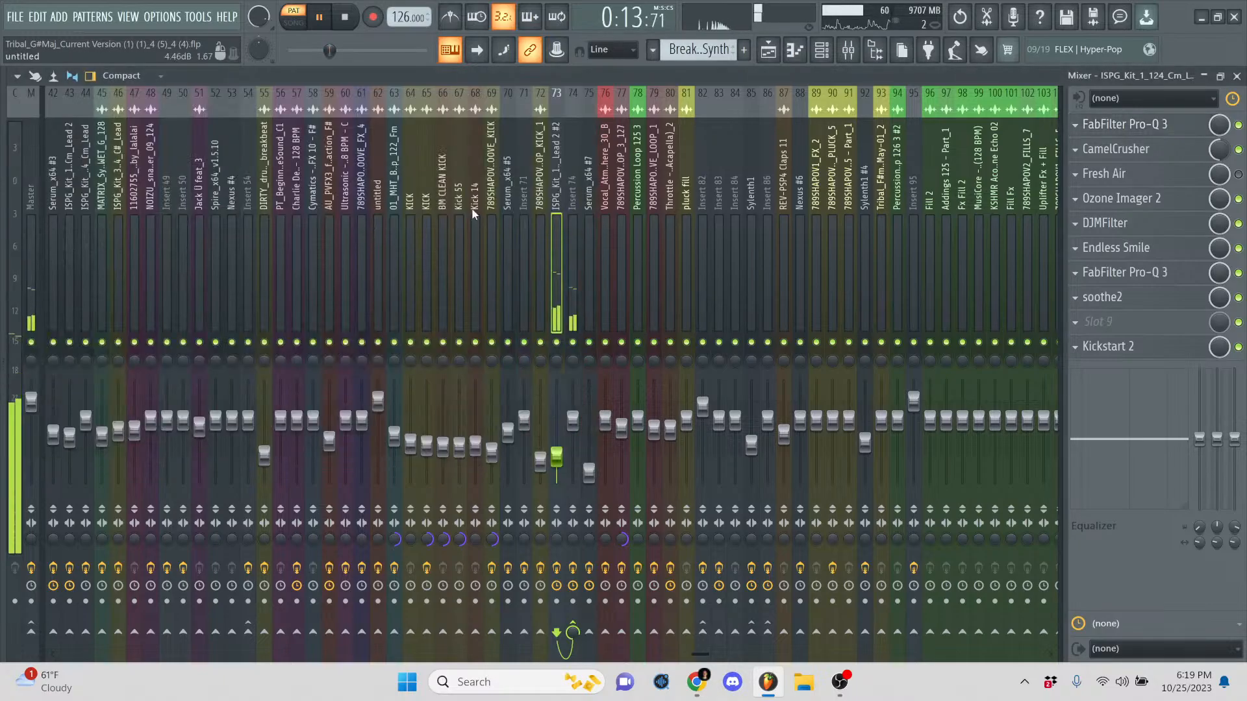
{"action": "left_click", "coordinate": [1130, 148]}
{"action": "key", "text": "Escape"}
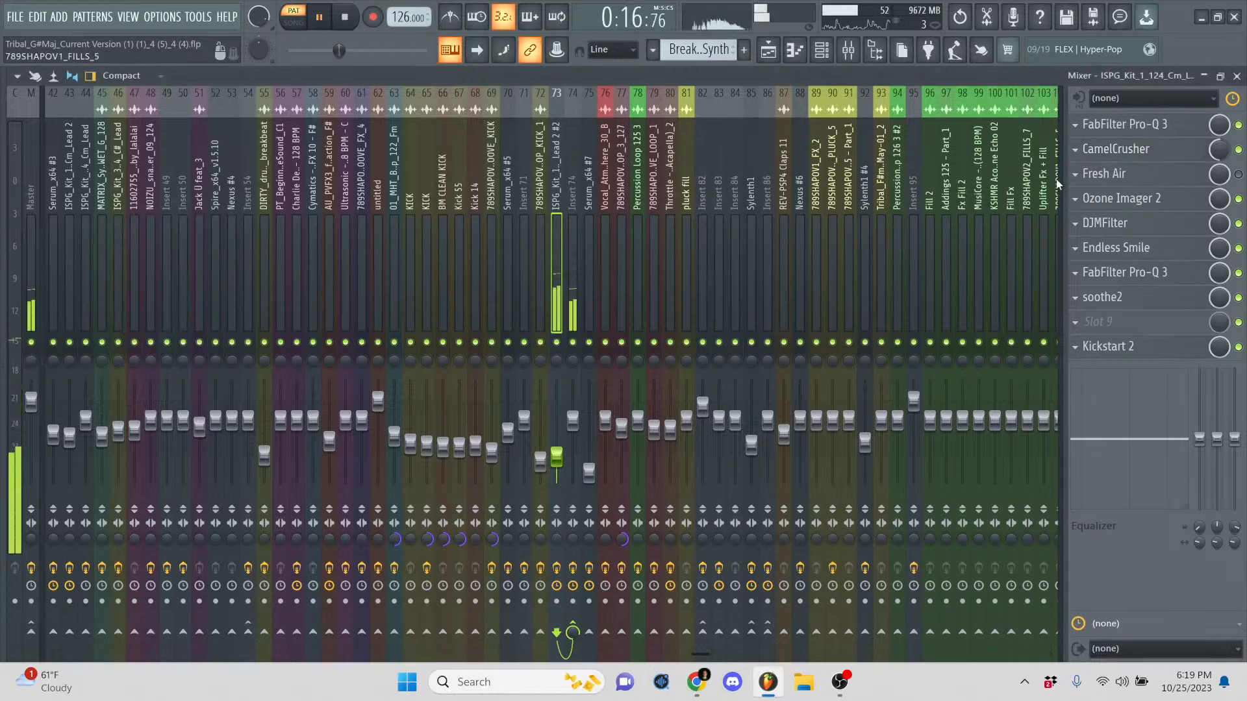
- Examine the Ozone Imager 2, DJMFilter, Endless Smile and soothe2 effects on mixer track 73, closing each one
{"action": "left_click", "coordinate": [1157, 203]}
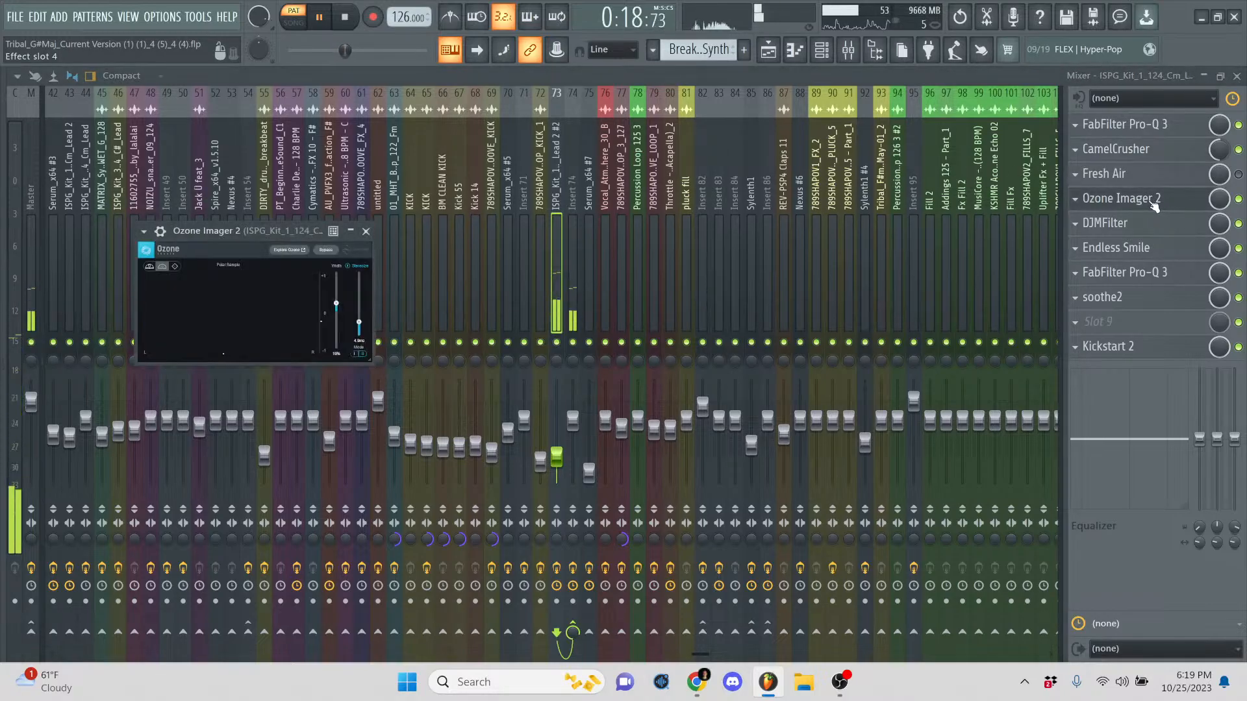
{"action": "left_click", "coordinate": [1079, 203]}
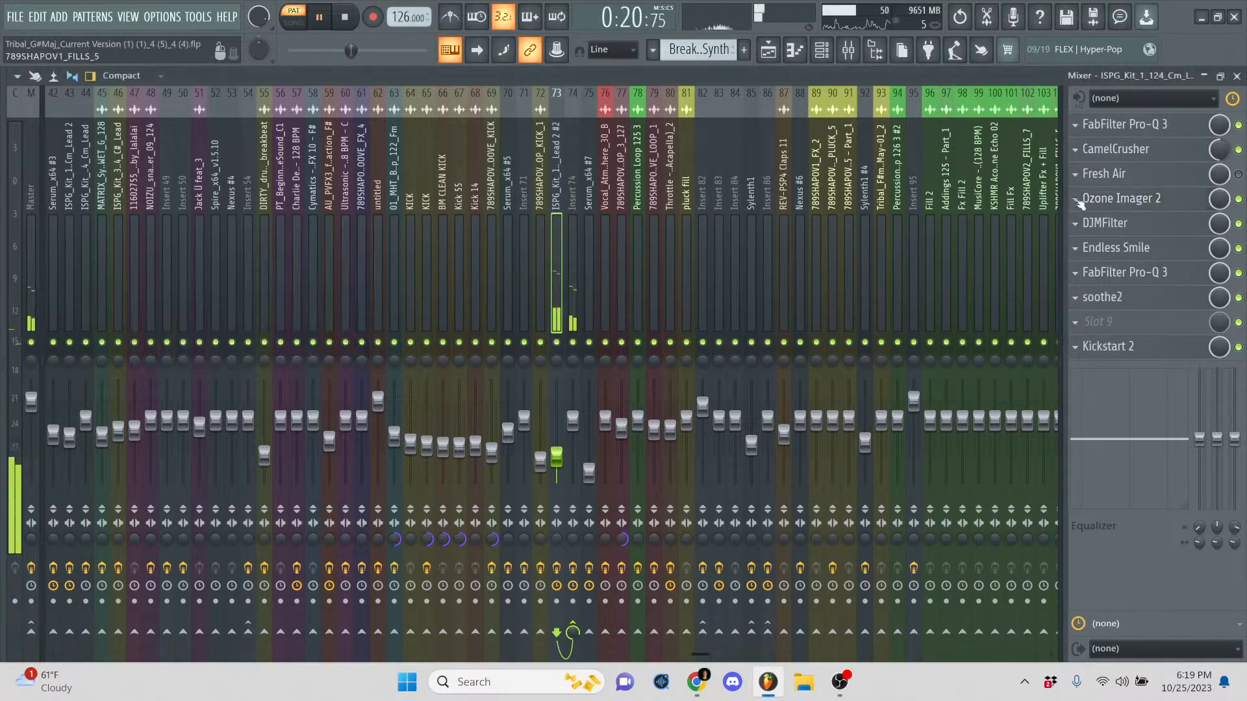
{"action": "left_click", "coordinate": [1130, 229]}
{"action": "left_click", "coordinate": [1128, 227]}
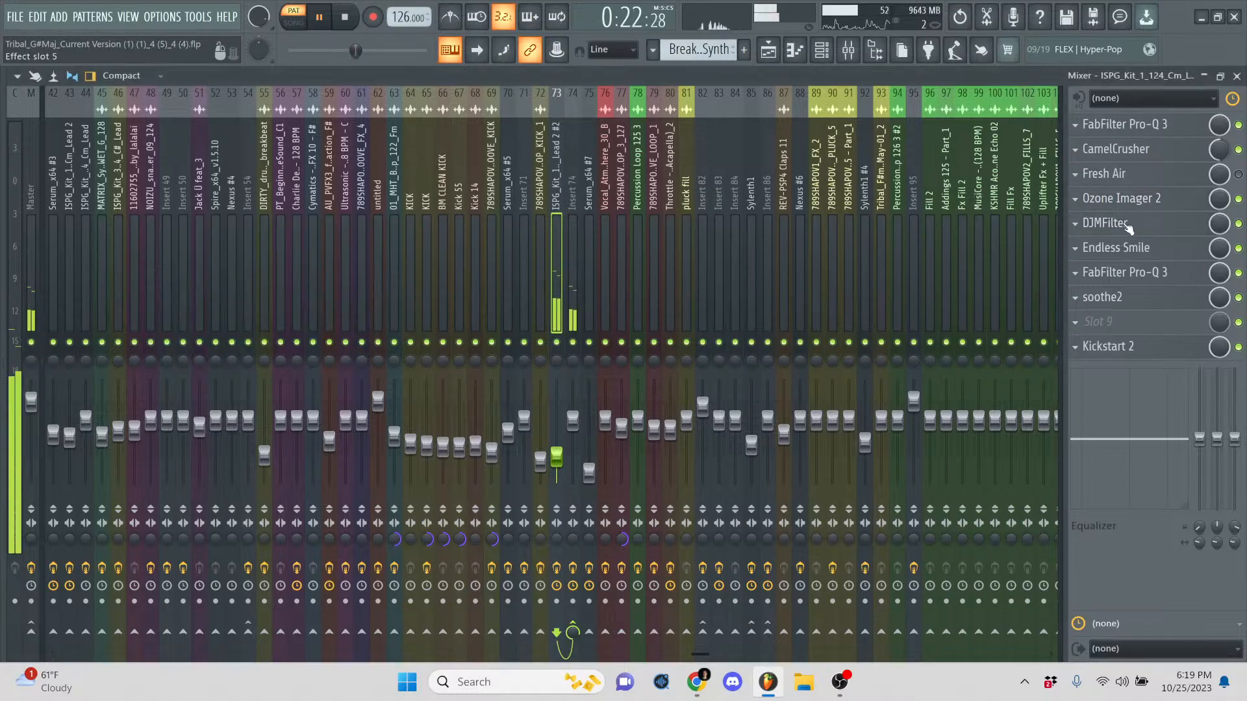
{"action": "left_click", "coordinate": [1153, 259]}
{"action": "left_click", "coordinate": [1153, 260]}
{"action": "left_click", "coordinate": [1138, 300]}
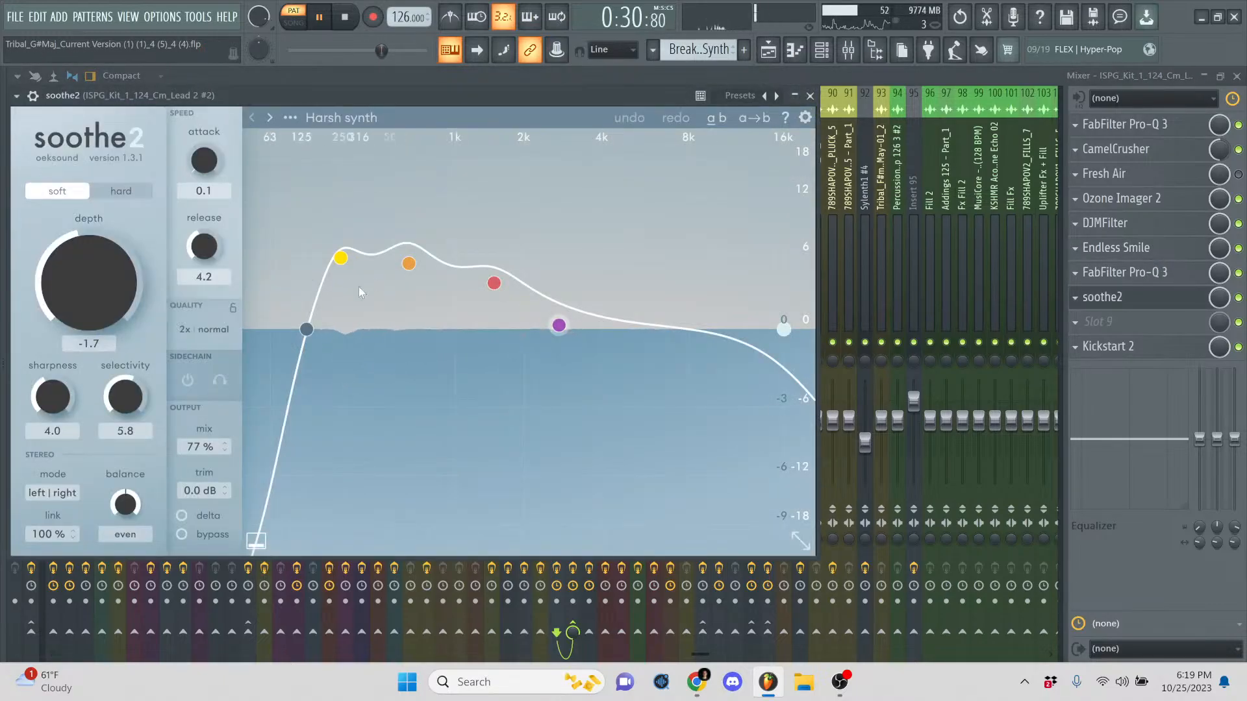
{"action": "key", "text": "Escape"}
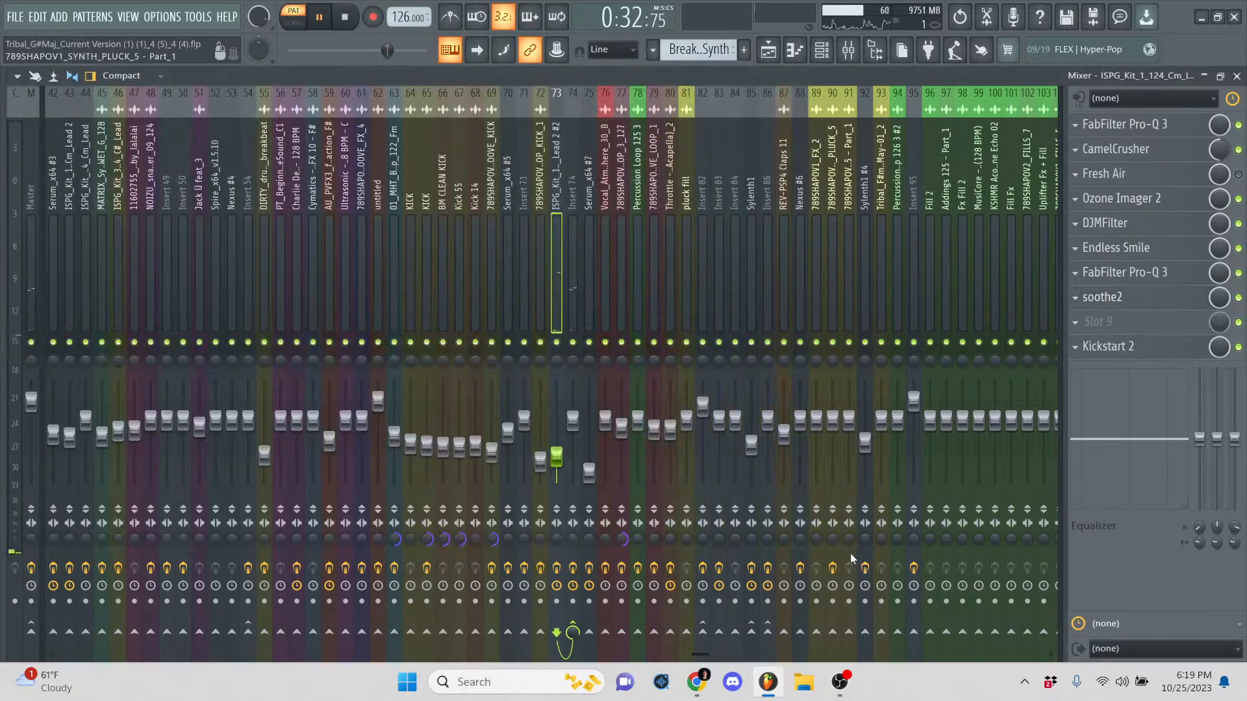
{"action": "left_click", "coordinate": [847, 697]}
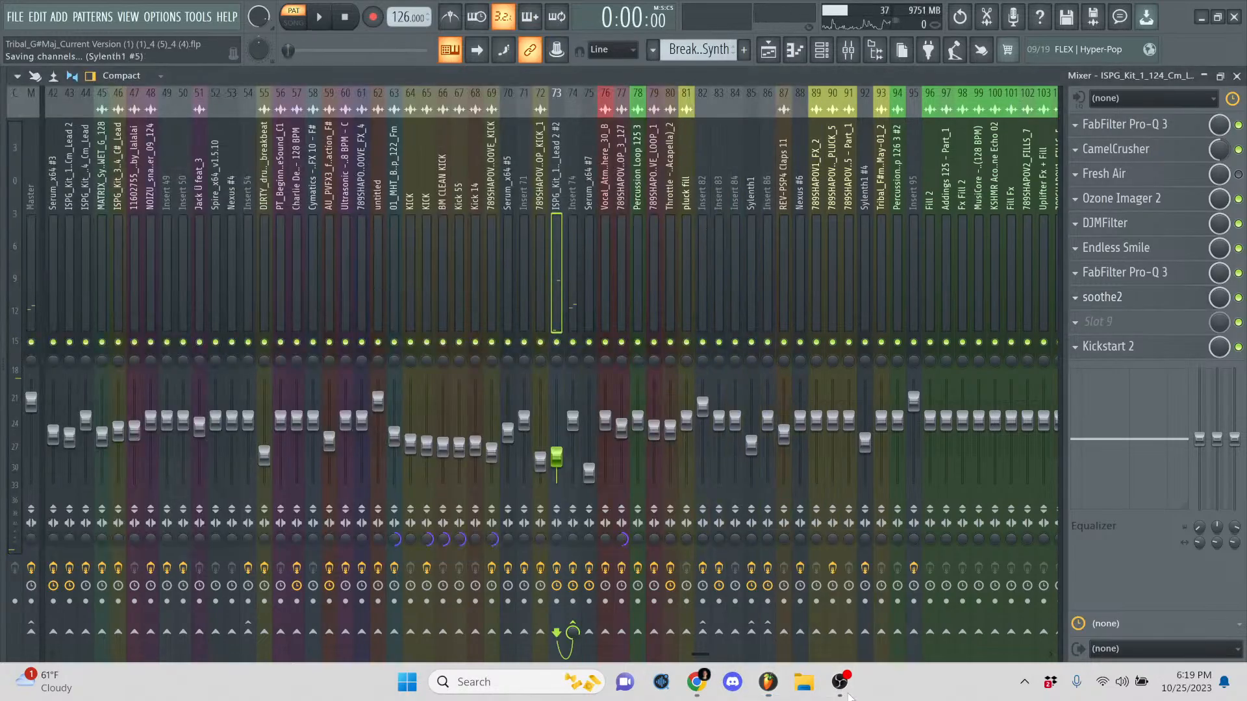
{"action": "left_click", "coordinate": [699, 687]}
{"action": "left_click", "coordinate": [695, 687]}
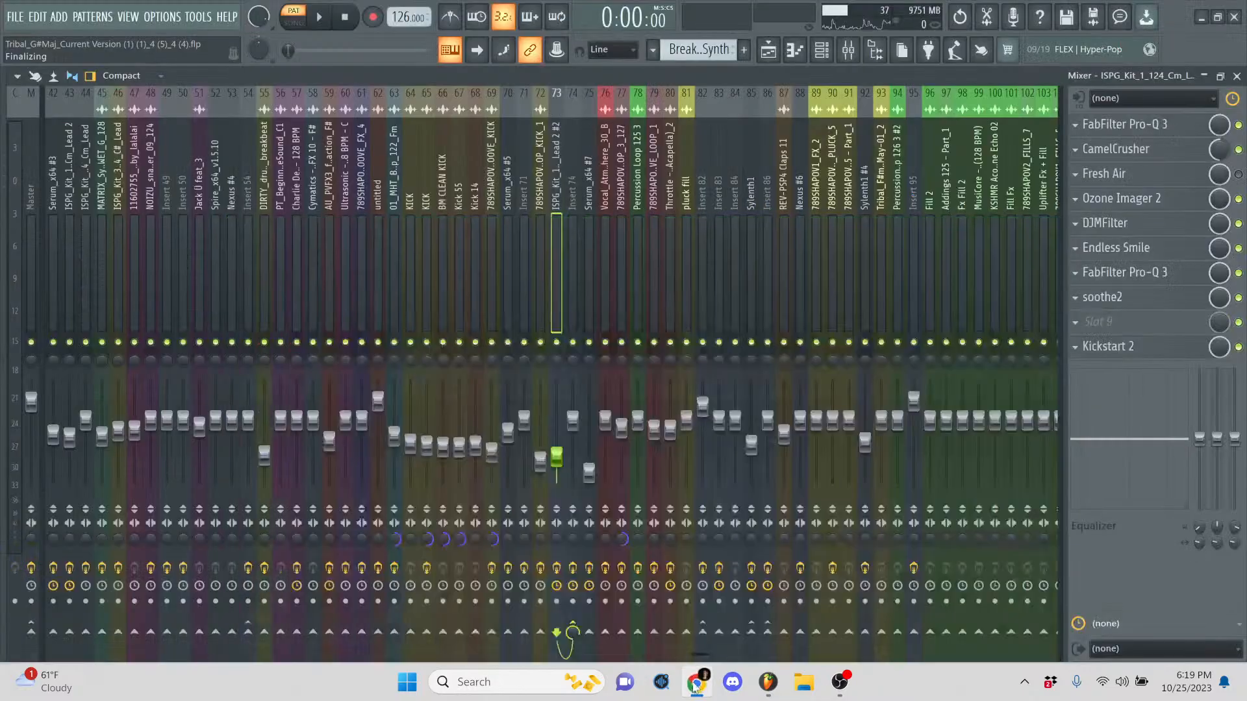
- Inspect EchoBoy on mixer track Insert 74 while briefly playing the pattern, and close the plugin, mixer and channel rack
{"action": "left_click", "coordinate": [577, 192]}
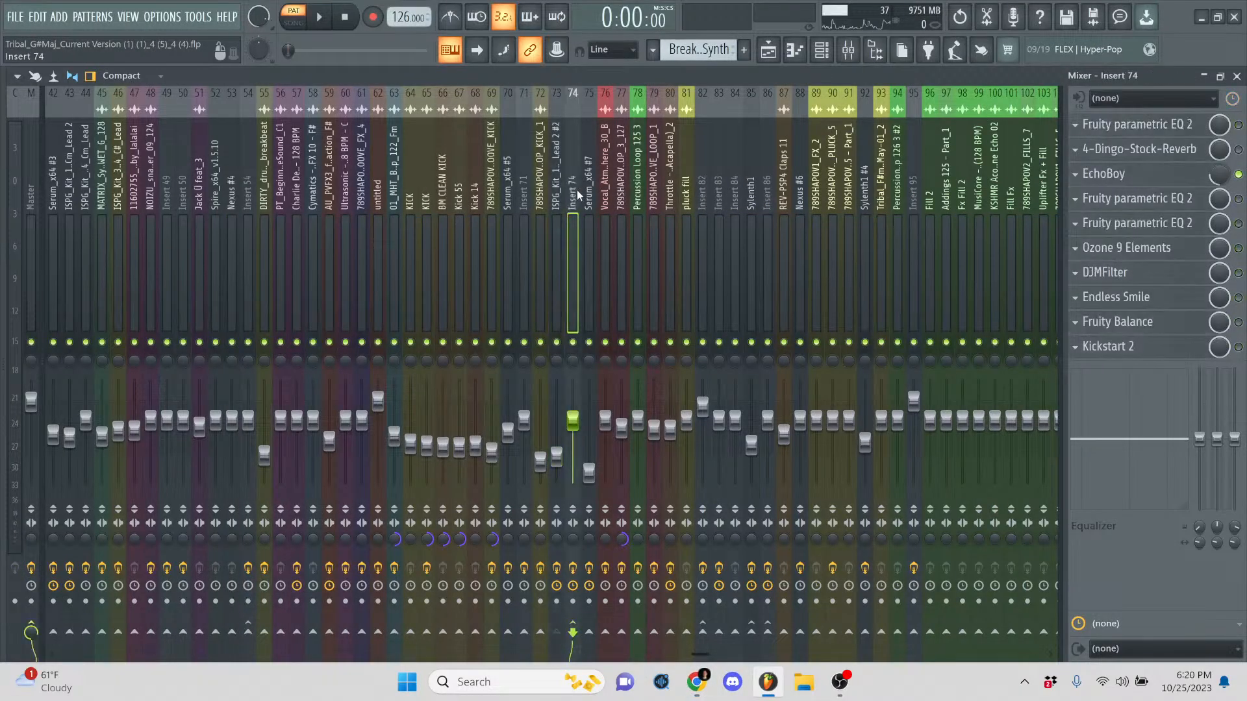
{"action": "left_click", "coordinate": [1144, 181]}
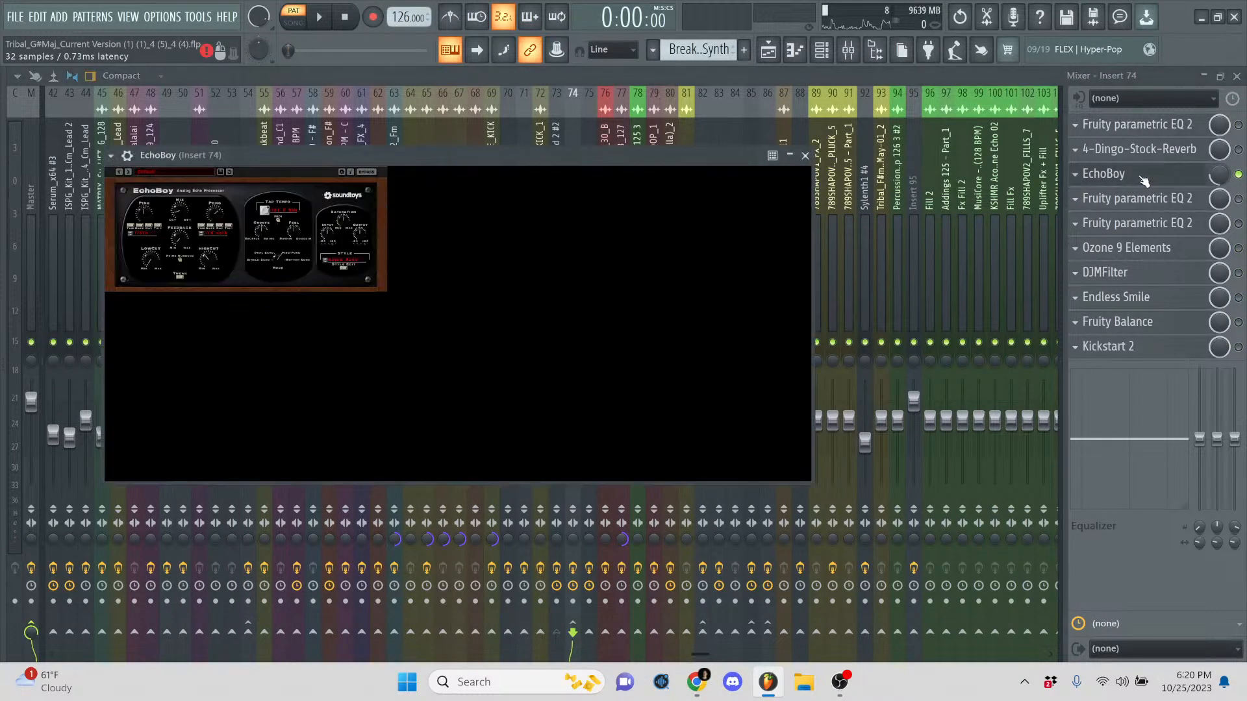
{"action": "left_click_drag", "start_coordinate": [368, 158], "coordinate": [514, 149]}
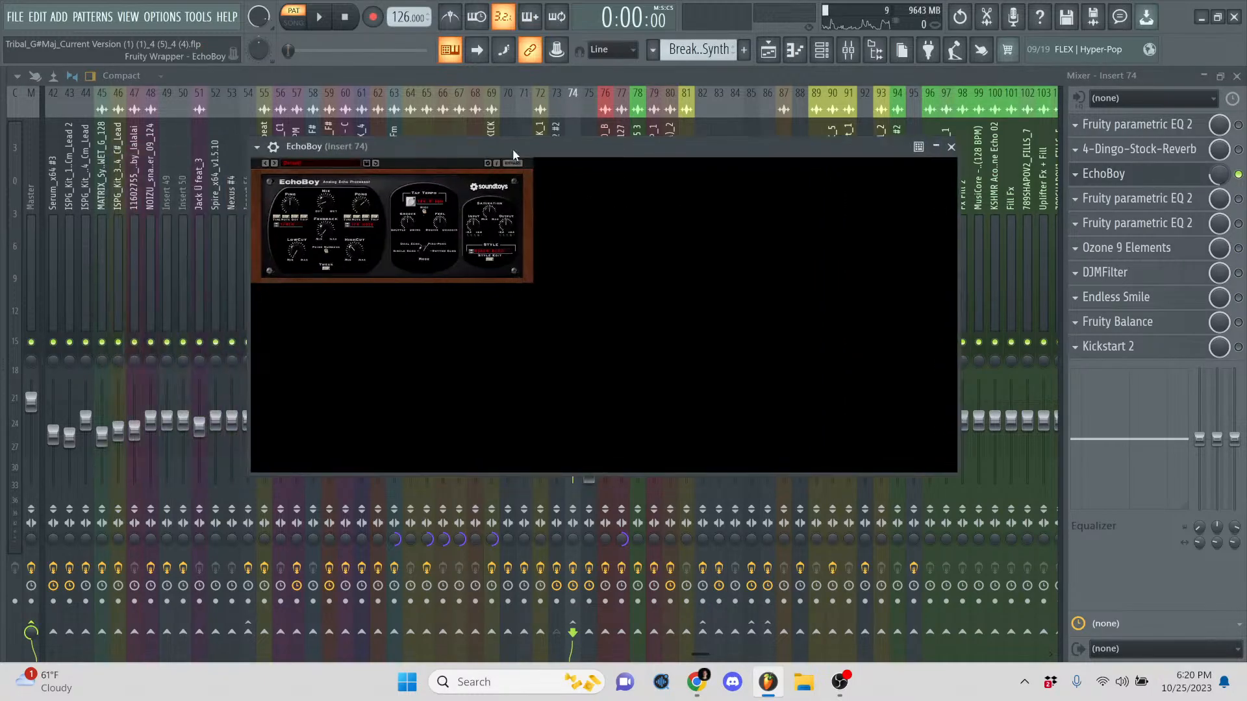
{"action": "key", "text": "space"}
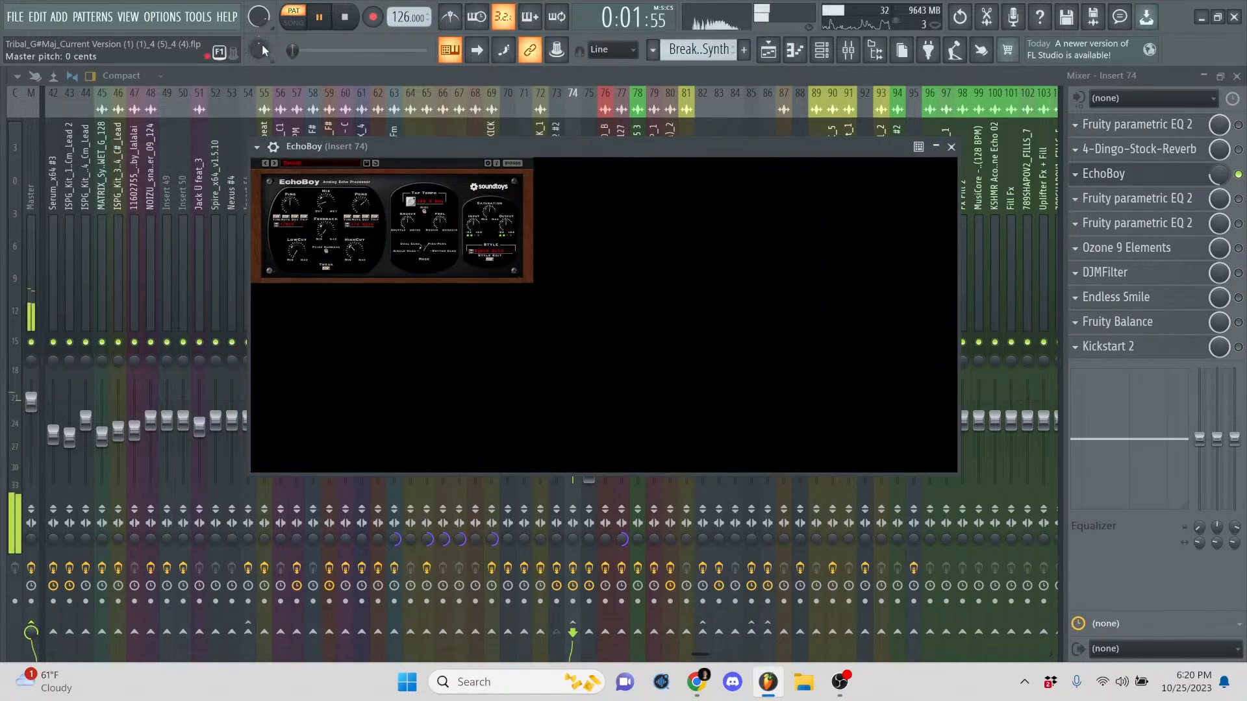
{"action": "key", "text": "space"}
{"action": "key", "text": "Escape"}
{"action": "key", "text": "Escape"}
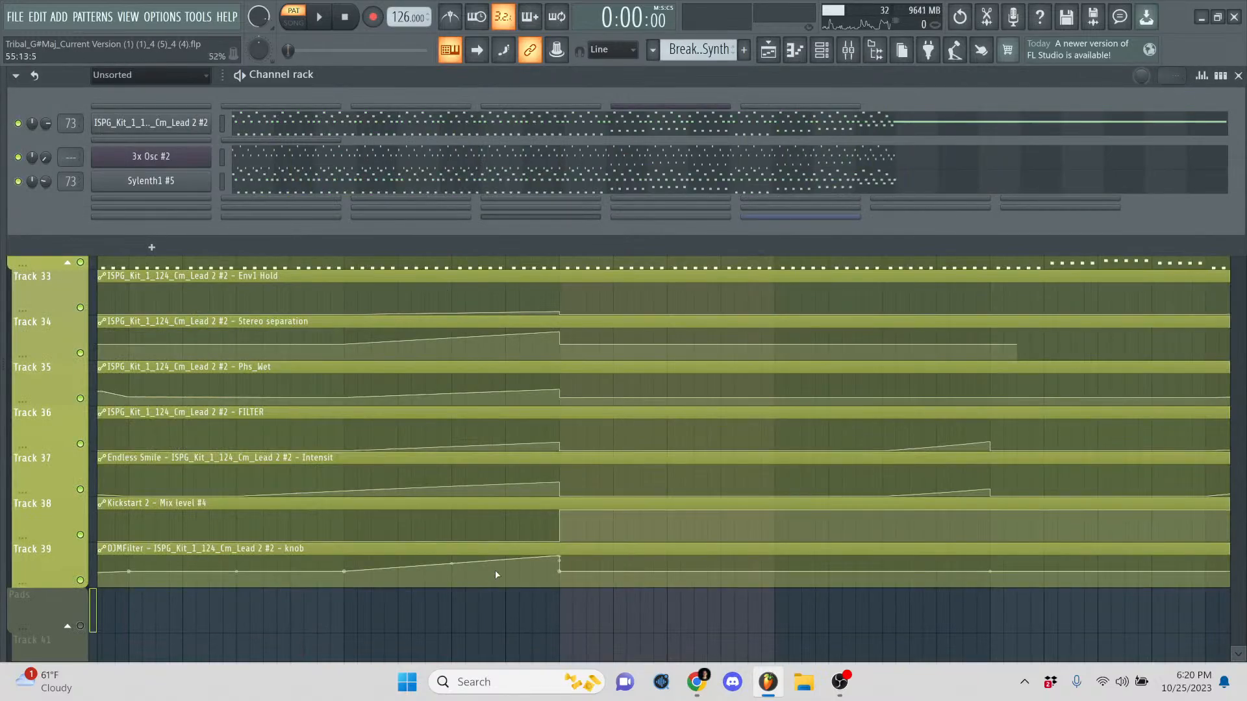
{"action": "key", "text": "Escape"}
- Return to song mode with the song position at bar 57 and unmute the Break Drums playlist track
{"action": "left_click", "coordinate": [564, 116]}
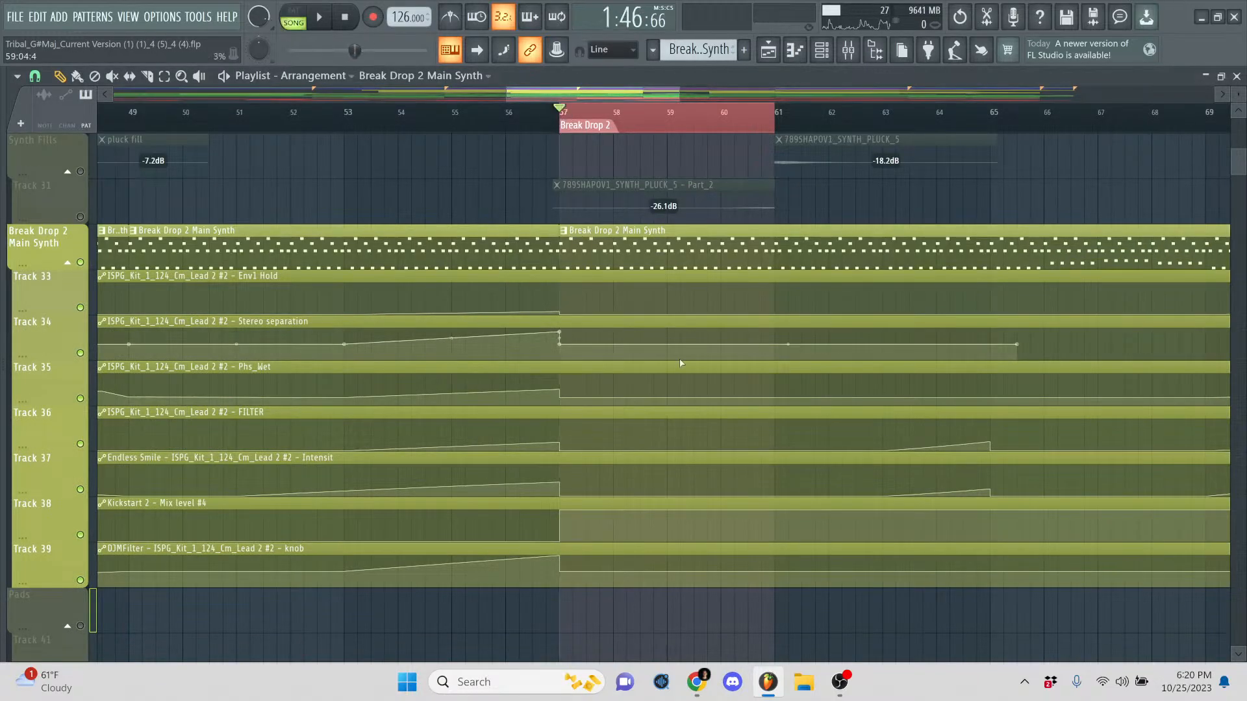
{"action": "scroll", "coordinate": [695, 348], "scroll_direction": "down", "scroll_amount": 5}
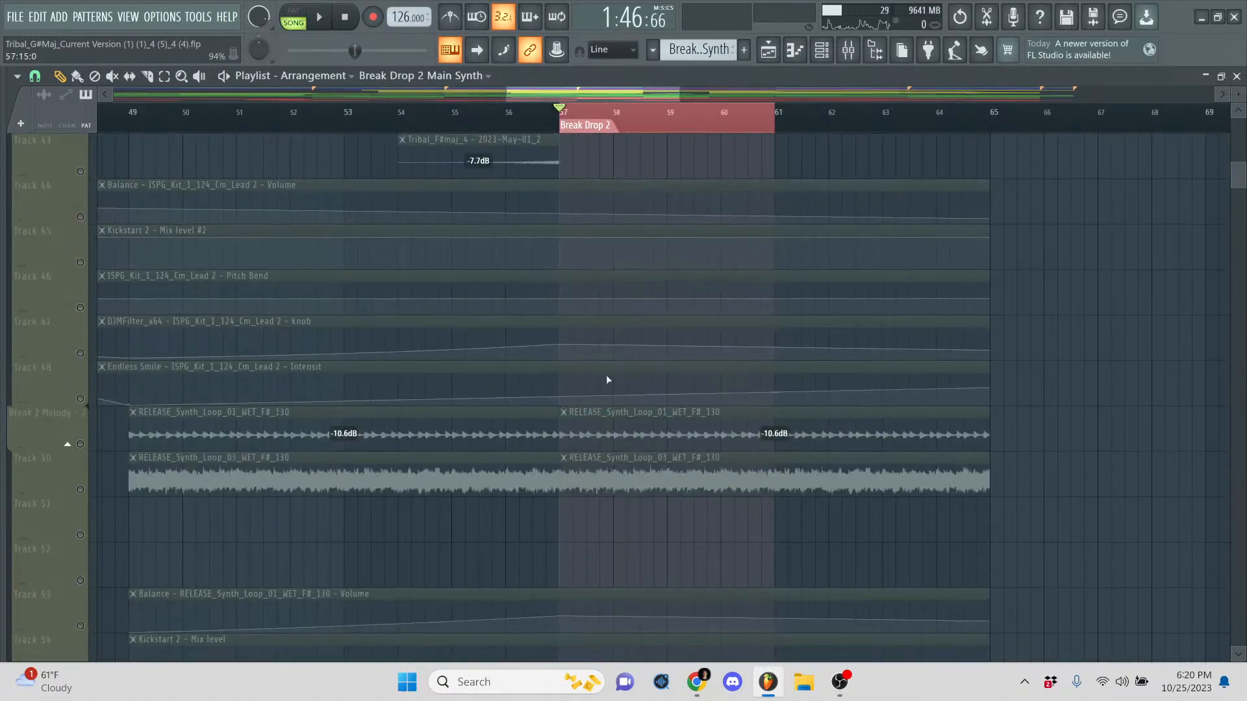
{"action": "scroll", "coordinate": [124, 468], "scroll_direction": "down", "scroll_amount": 7}
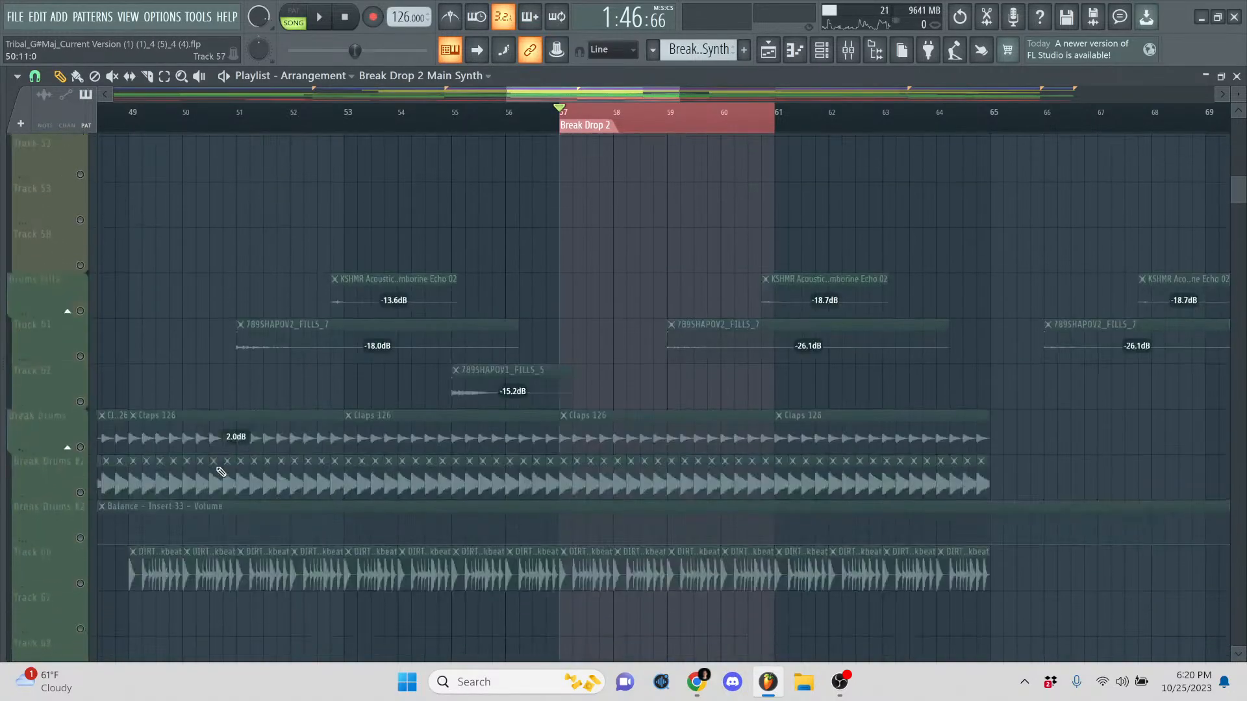
{"action": "left_click", "coordinate": [78, 447]}
{"action": "scroll", "coordinate": [90, 446], "scroll_direction": "down", "scroll_amount": 2}
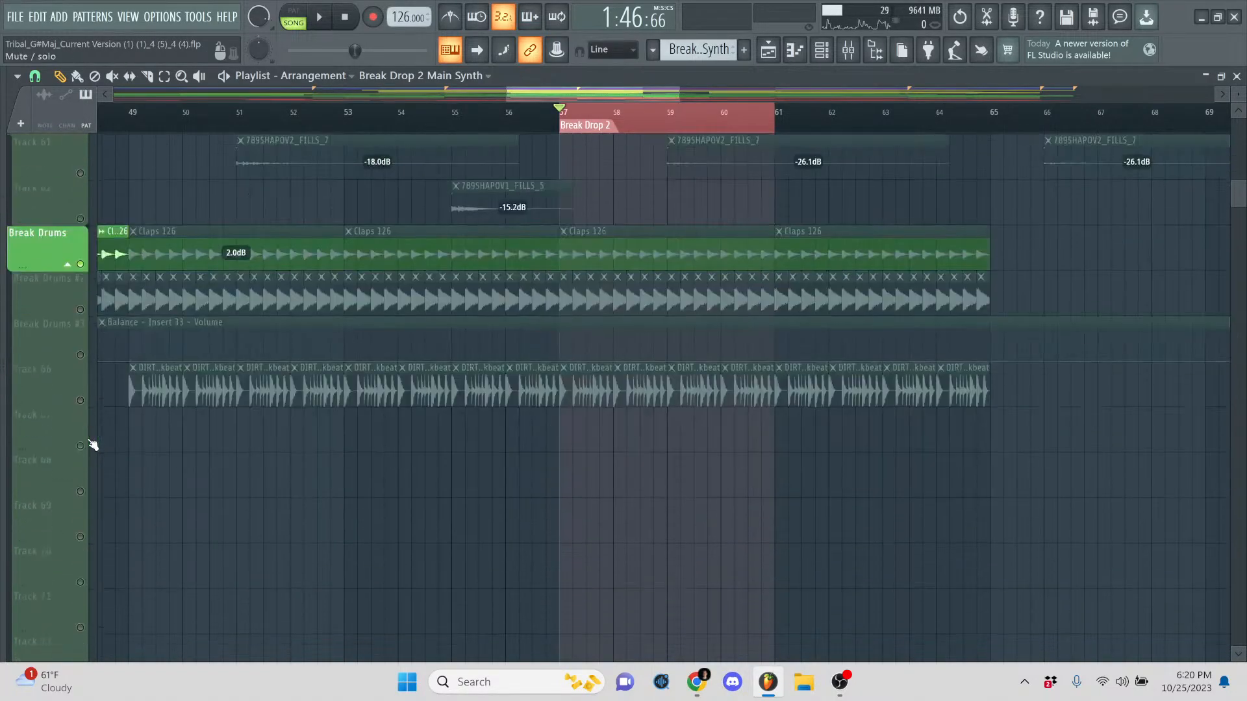
{"action": "scroll", "coordinate": [374, 437], "scroll_direction": "down", "scroll_amount": 5}
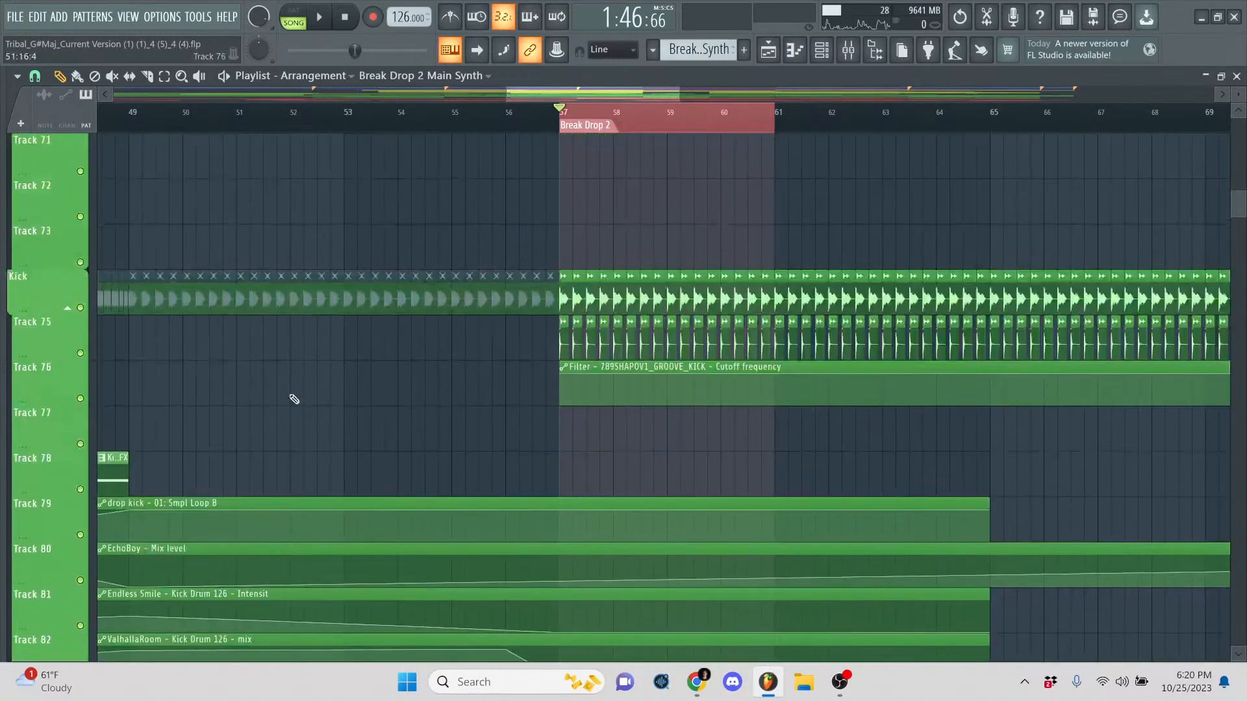
- Solo the Kick playlist track and unmute Tracks 75 and 76 beneath it
{"action": "right_click", "coordinate": [81, 308]}
{"action": "left_click", "coordinate": [81, 354]}
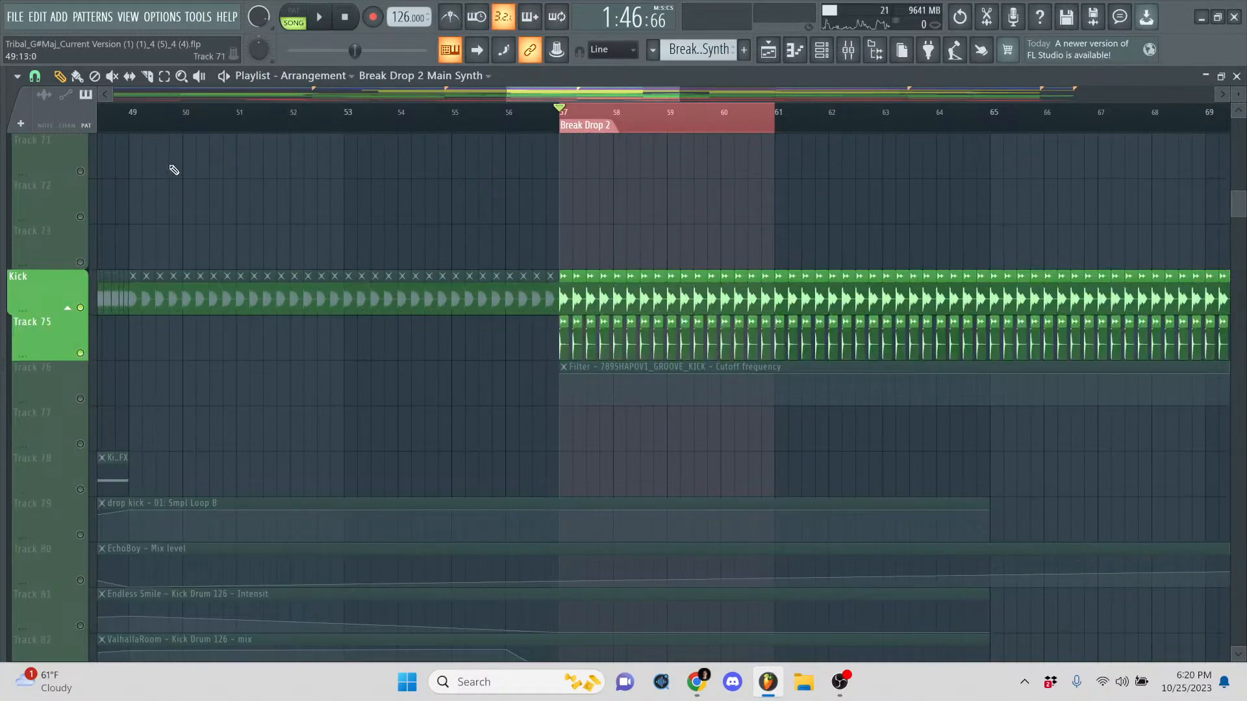
{"action": "left_click", "coordinate": [80, 398]}
- Play the isolated kick tracks from bar 57, stop playback, and open the 789SHAPOV1_GROOVE_KICK clip's settings
{"action": "key", "text": "space"}
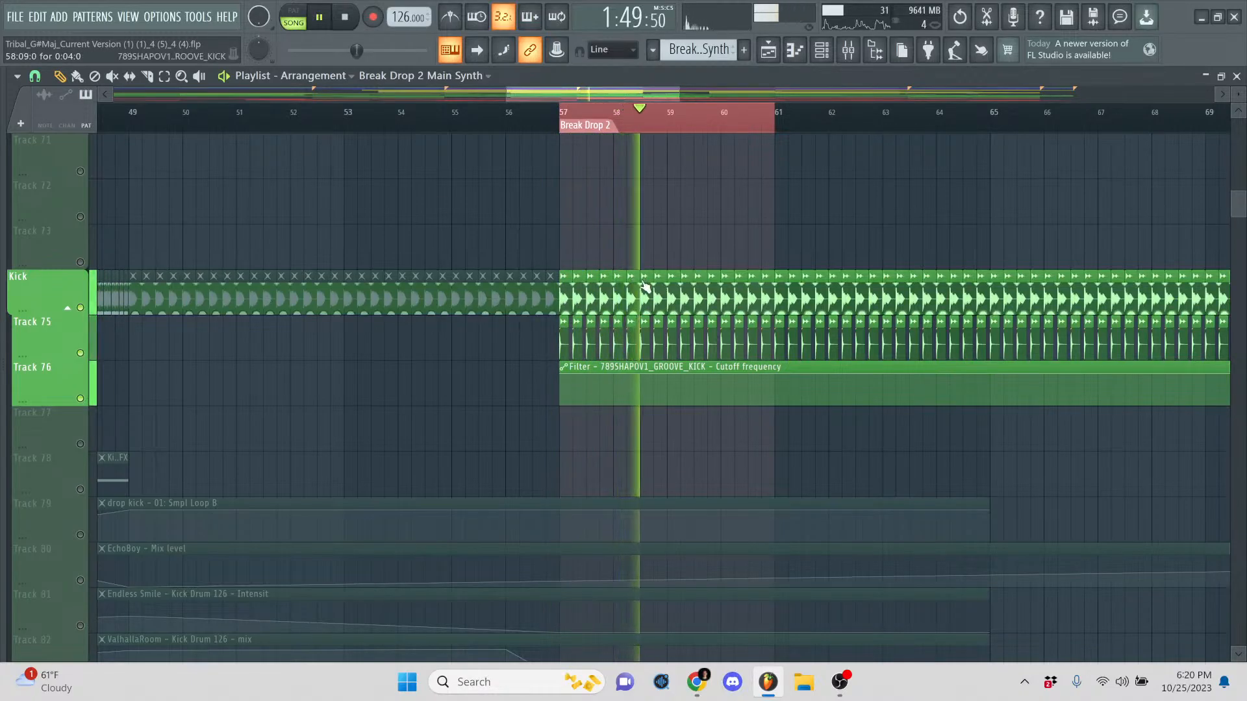
{"action": "scroll", "coordinate": [545, 228], "scroll_direction": "down", "scroll_amount": 2}
{"action": "key", "text": "space"}
{"action": "scroll", "coordinate": [656, 240], "scroll_direction": "up", "scroll_amount": 1}
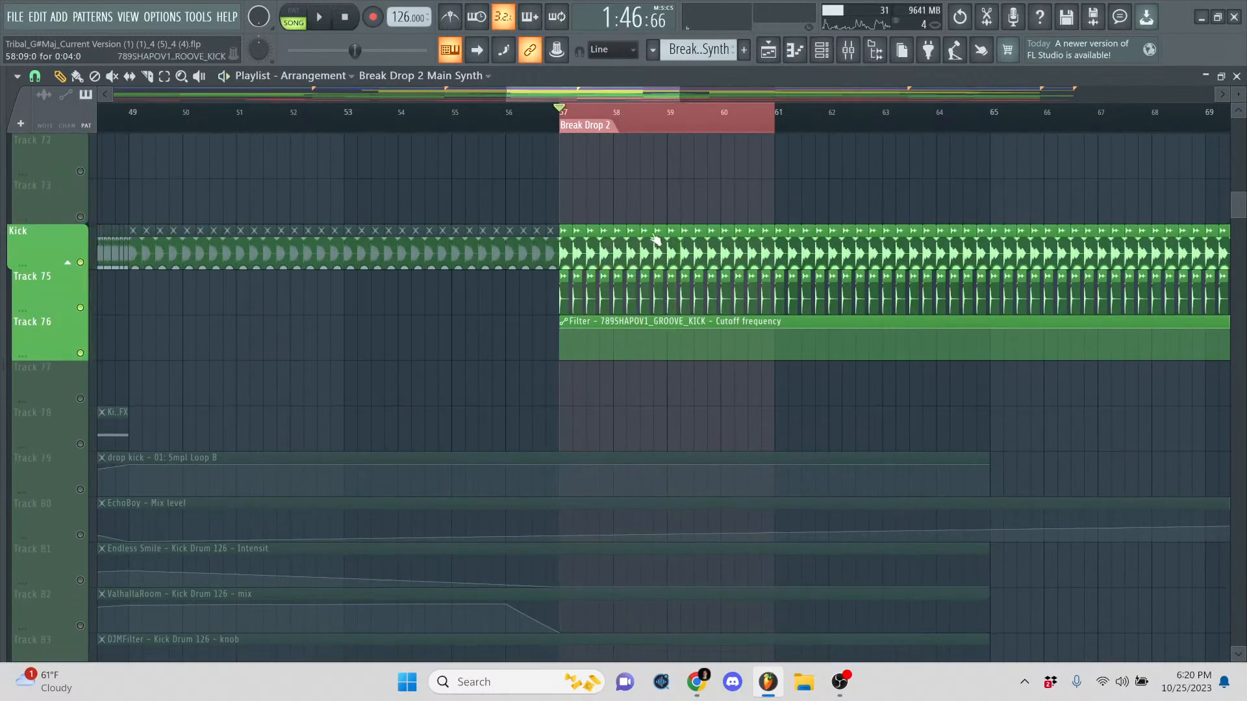
{"action": "double_click", "coordinate": [651, 231]}
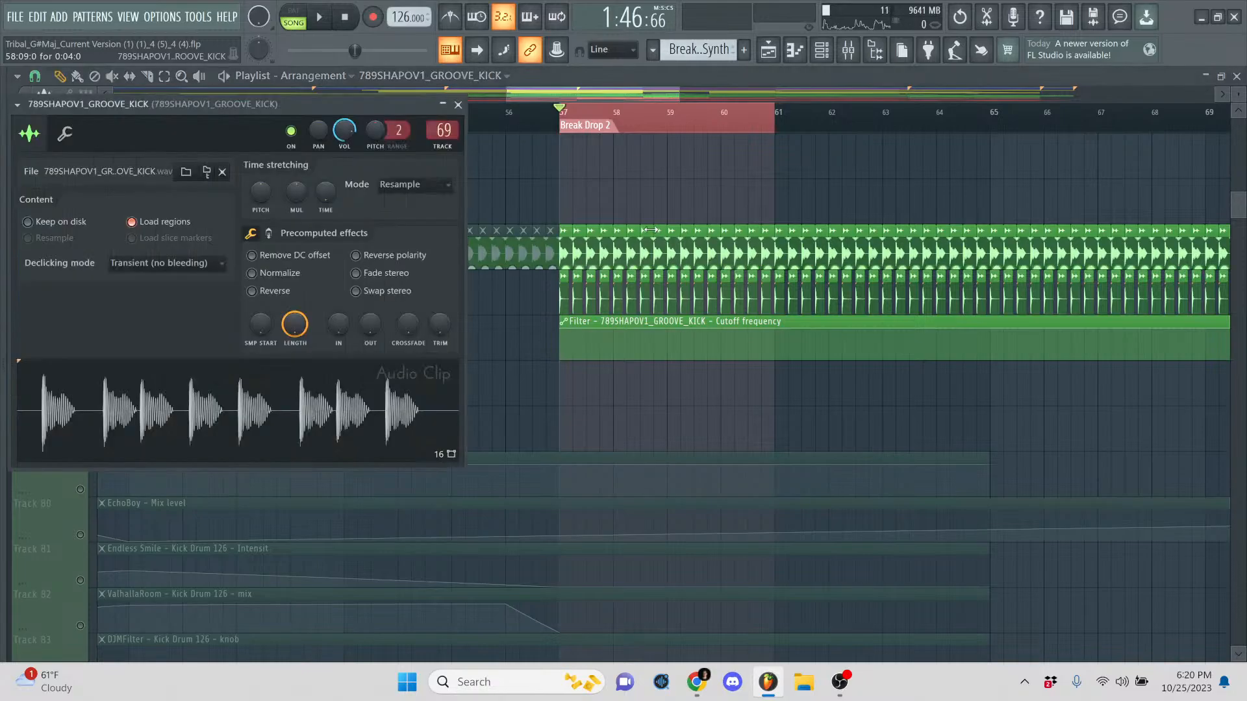
- Open the groove kick's mixer track and inspect its FabFilter Pro-Q 3 curve and Bark Of Dog 2 settings during playback, closing each plugin
{"action": "double_click", "coordinate": [433, 132]}
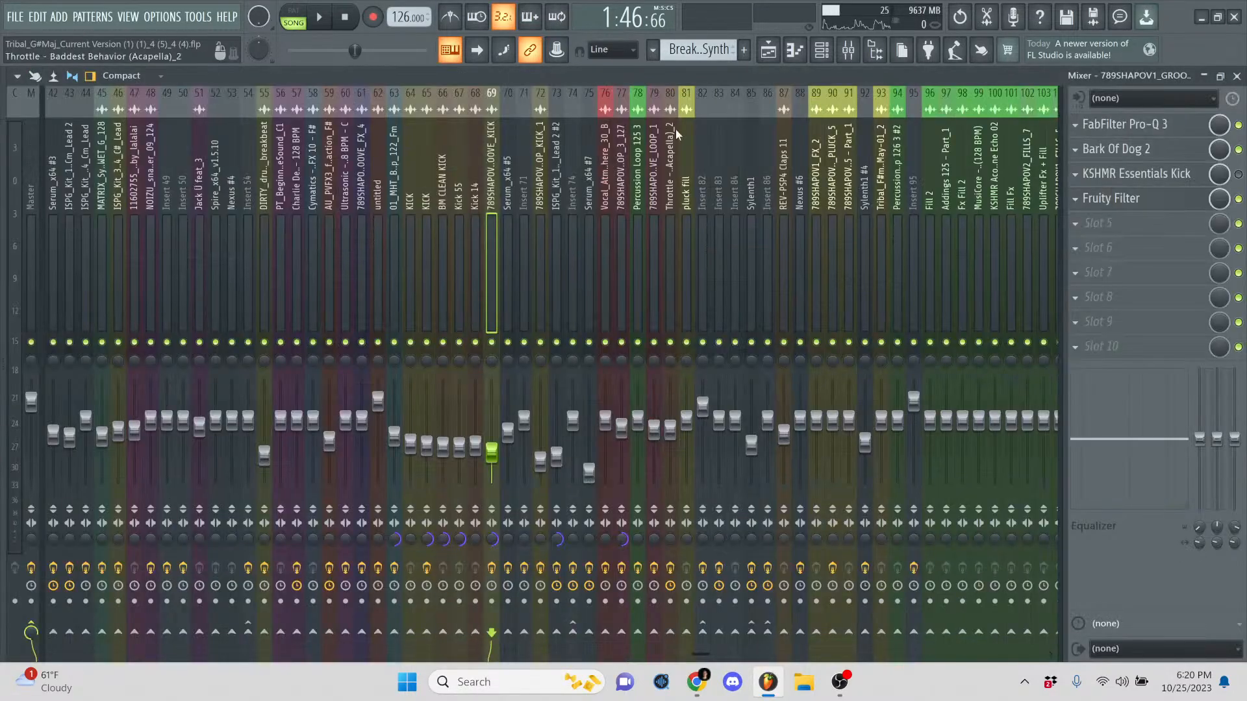
{"action": "left_click", "coordinate": [1130, 130]}
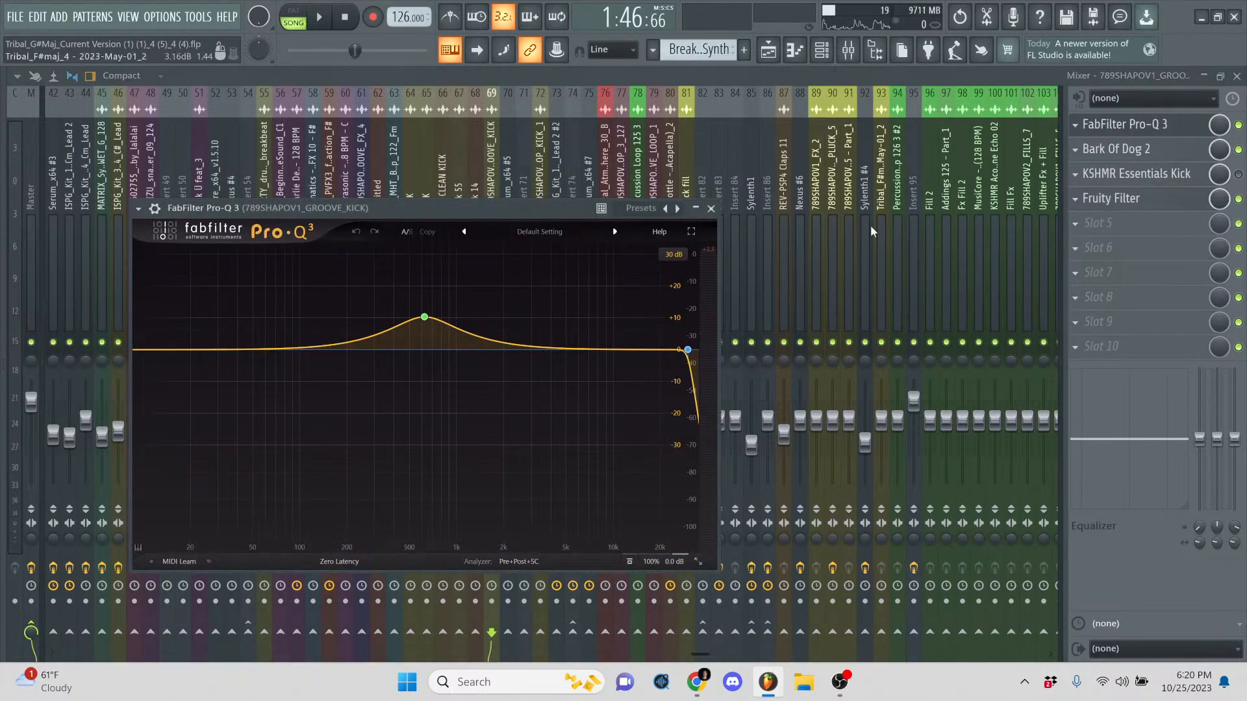
{"action": "key", "text": "space"}
{"action": "mouse_move", "coordinate": [424, 317]}
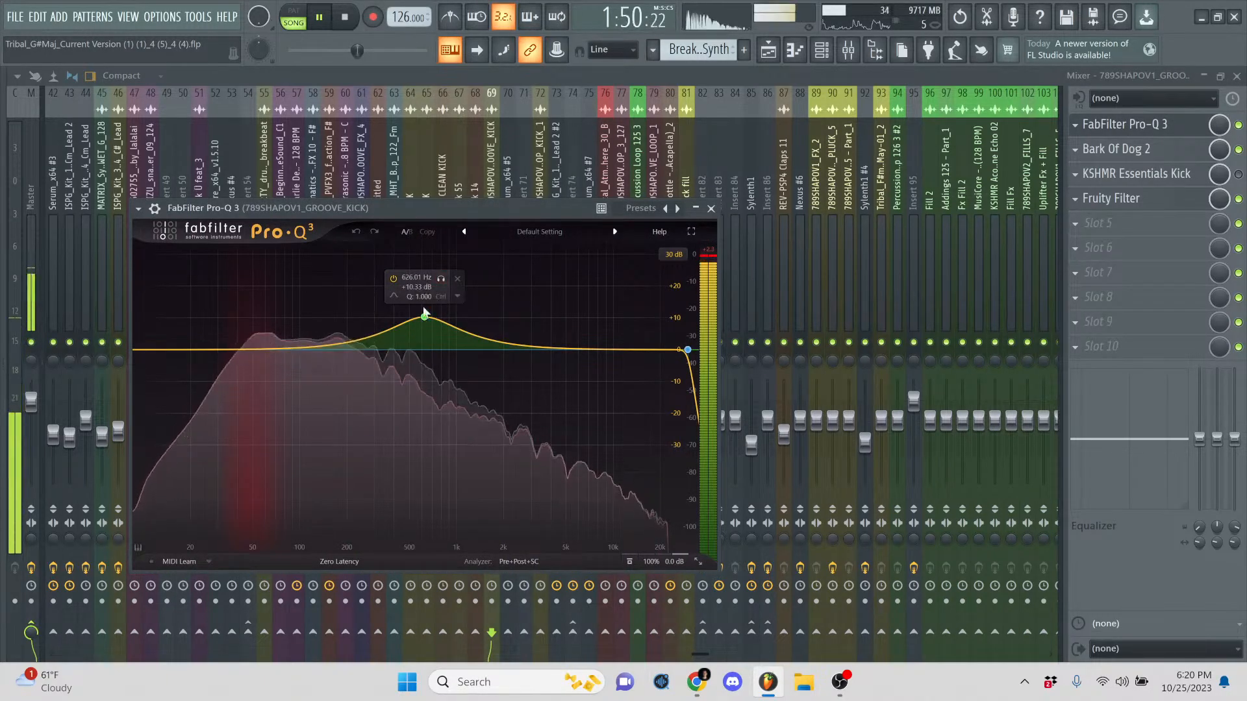
{"action": "left_click", "coordinate": [710, 209]}
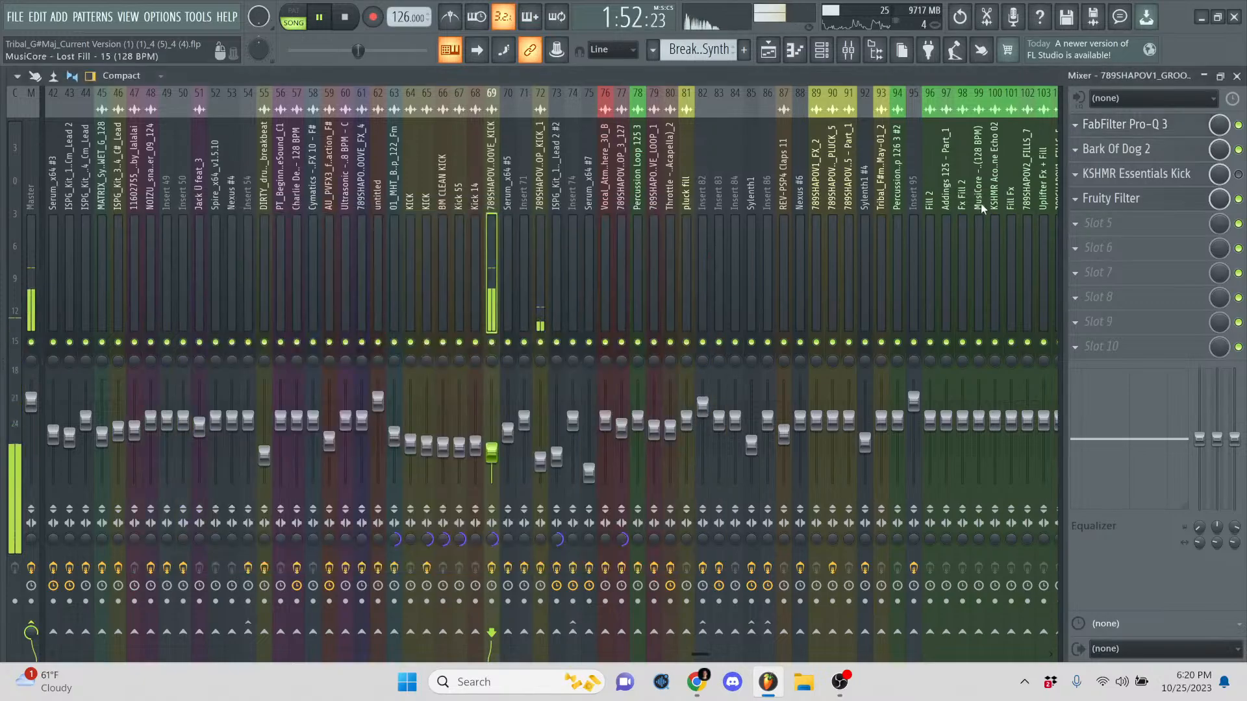
{"action": "left_click", "coordinate": [1091, 151]}
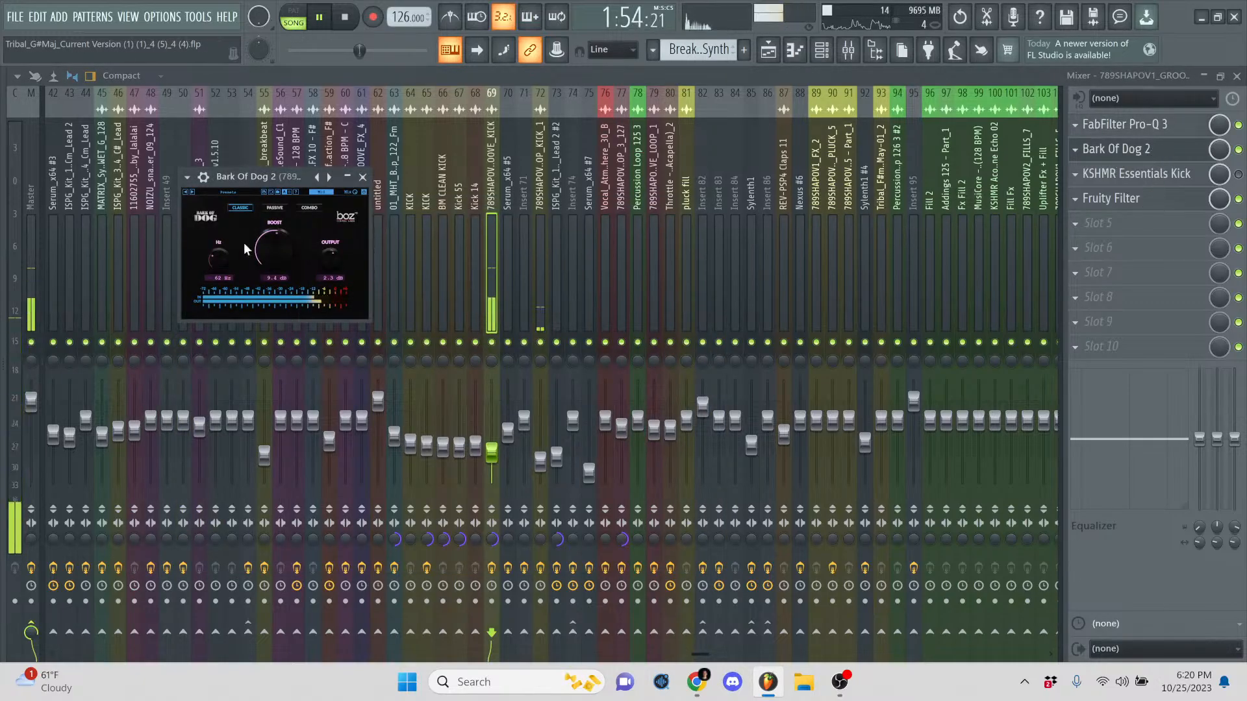
{"action": "left_click", "coordinate": [363, 177]}
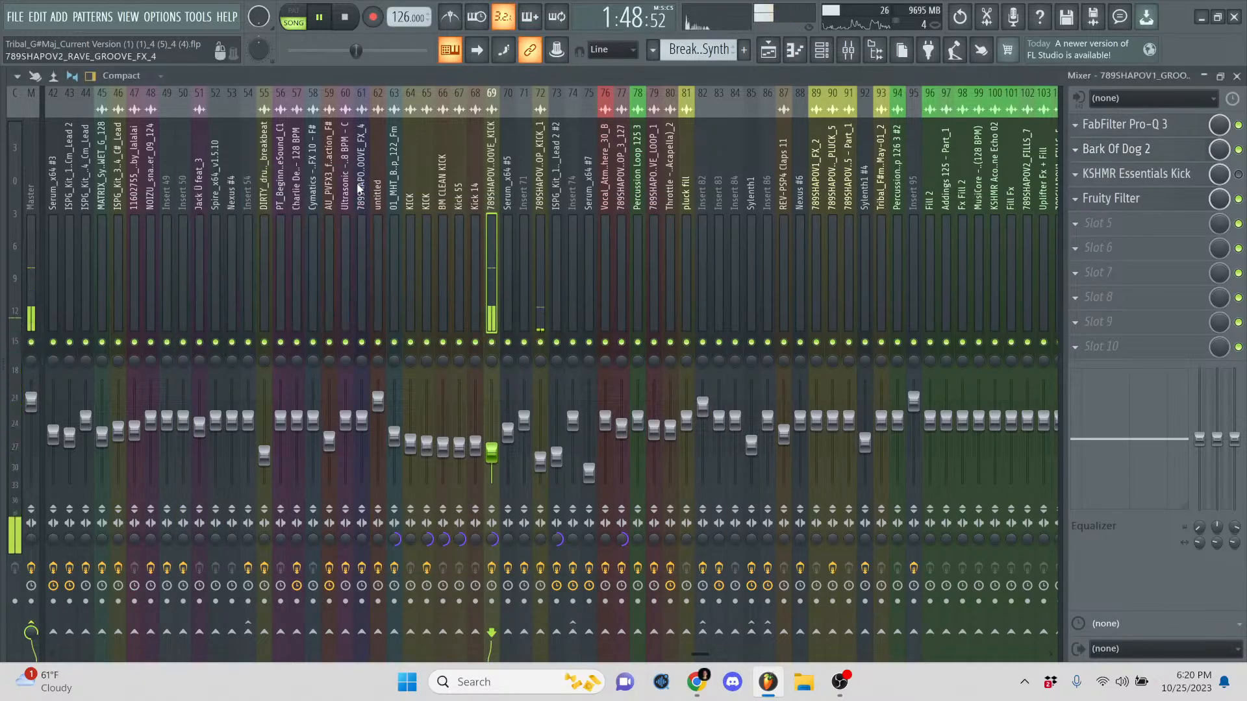
- Check the Fruity Filter settings on the groove kick's mixer track and return to the playlist with playback stopped
{"action": "left_click", "coordinate": [1168, 198]}
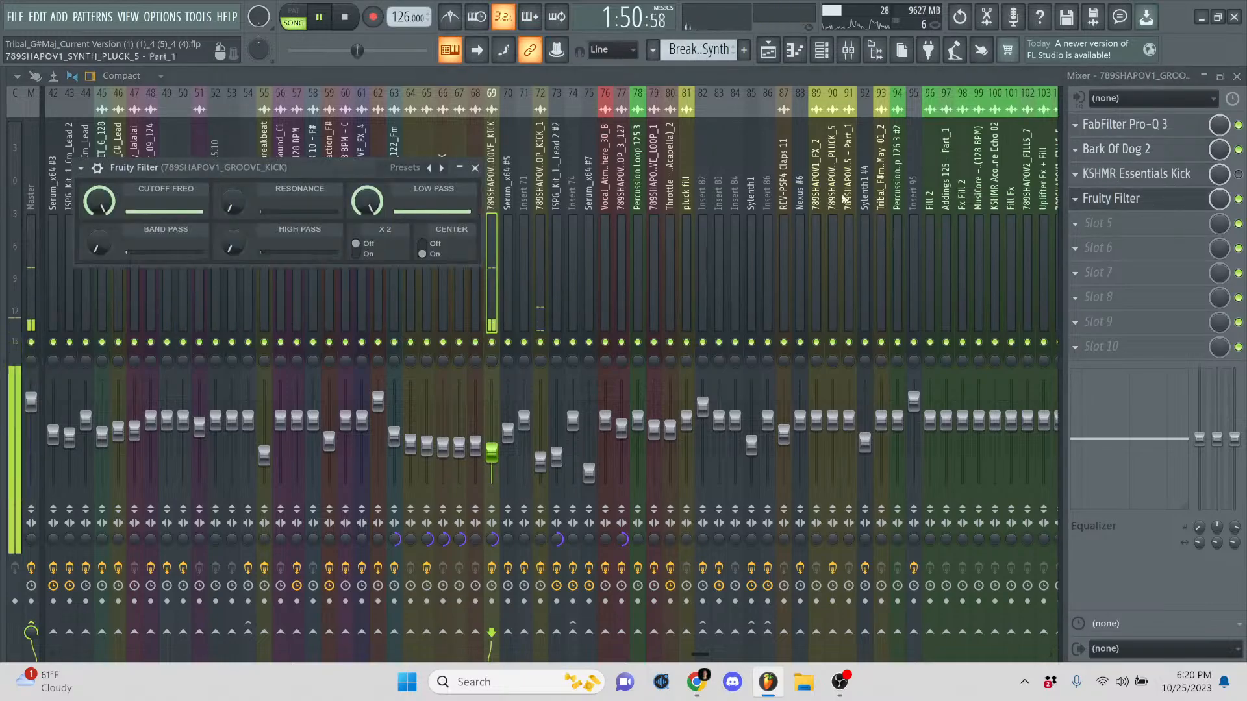
{"action": "left_click", "coordinate": [475, 168]}
{"action": "key", "text": "F9"}
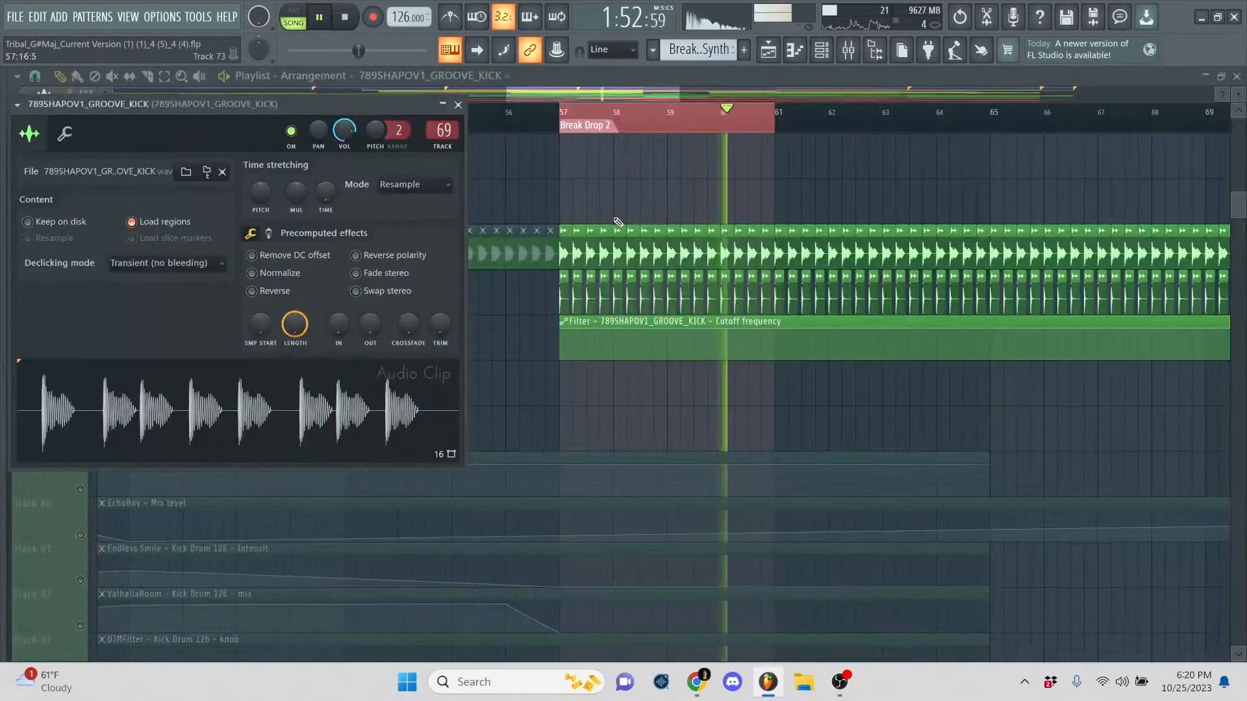
{"action": "key", "text": "space"}
{"action": "right_click", "coordinate": [545, 393]}
{"action": "scroll", "coordinate": [550, 377], "scroll_direction": "down", "scroll_amount": 3}
{"action": "scroll", "coordinate": [547, 357], "scroll_direction": "up", "scroll_amount": 3}
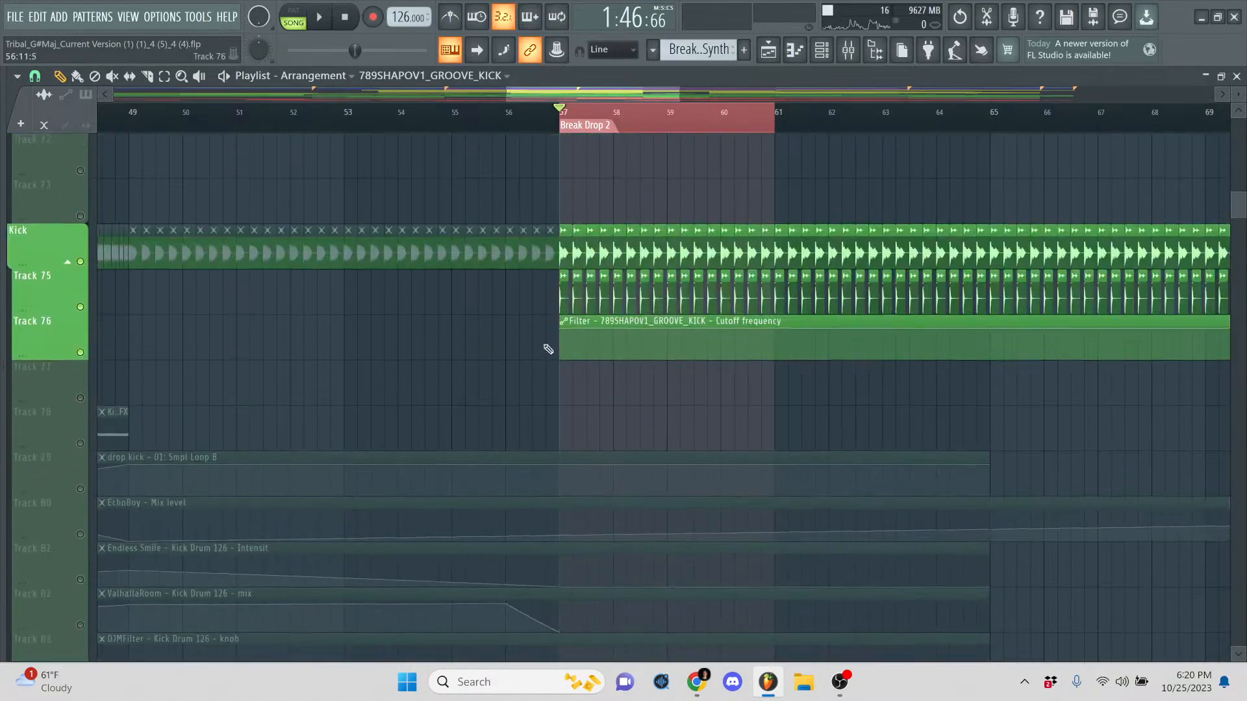
- Solo the Other Drop Mid Bass track and audition its bass loop from the start of Break Drop 2
{"action": "left_click_drag", "start_coordinate": [511, 90], "coordinate": [433, 91]}
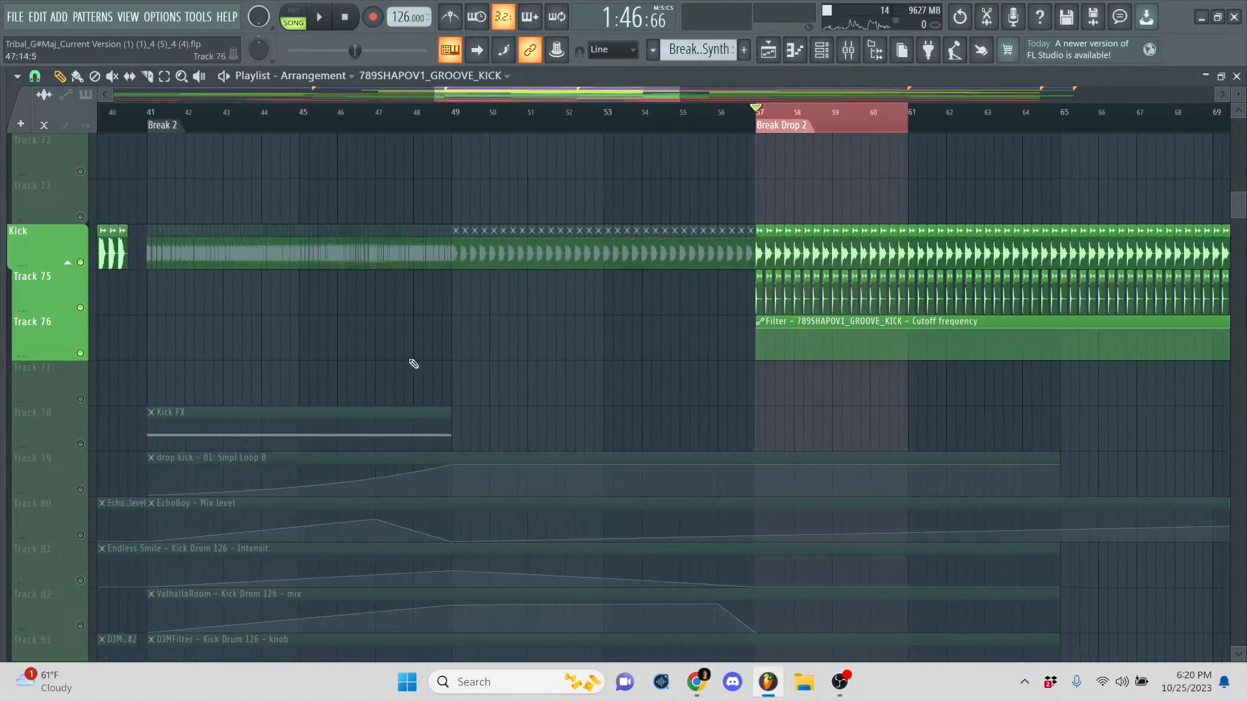
{"action": "scroll", "coordinate": [415, 362], "scroll_direction": "up", "scroll_amount": 5}
{"action": "scroll", "coordinate": [425, 354], "scroll_direction": "down", "scroll_amount": 7}
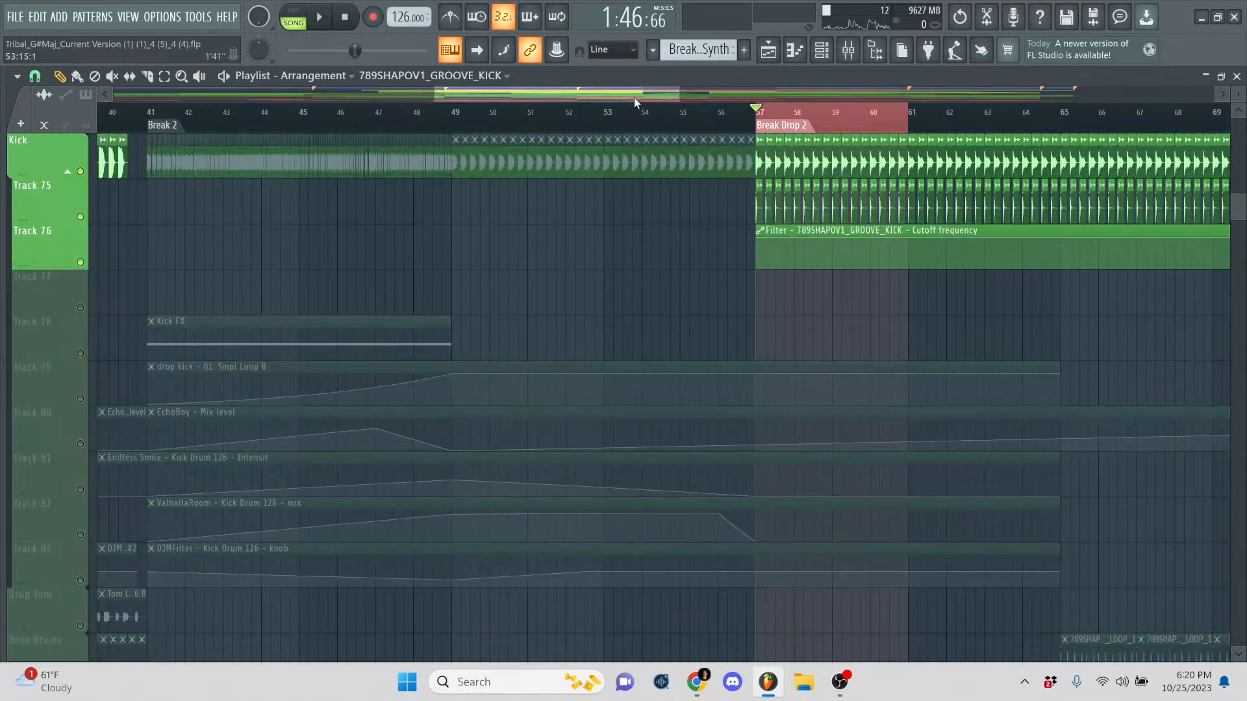
{"action": "left_click_drag", "start_coordinate": [633, 97], "coordinate": [626, 97]}
{"action": "scroll", "coordinate": [356, 305], "scroll_direction": "down", "scroll_amount": 8}
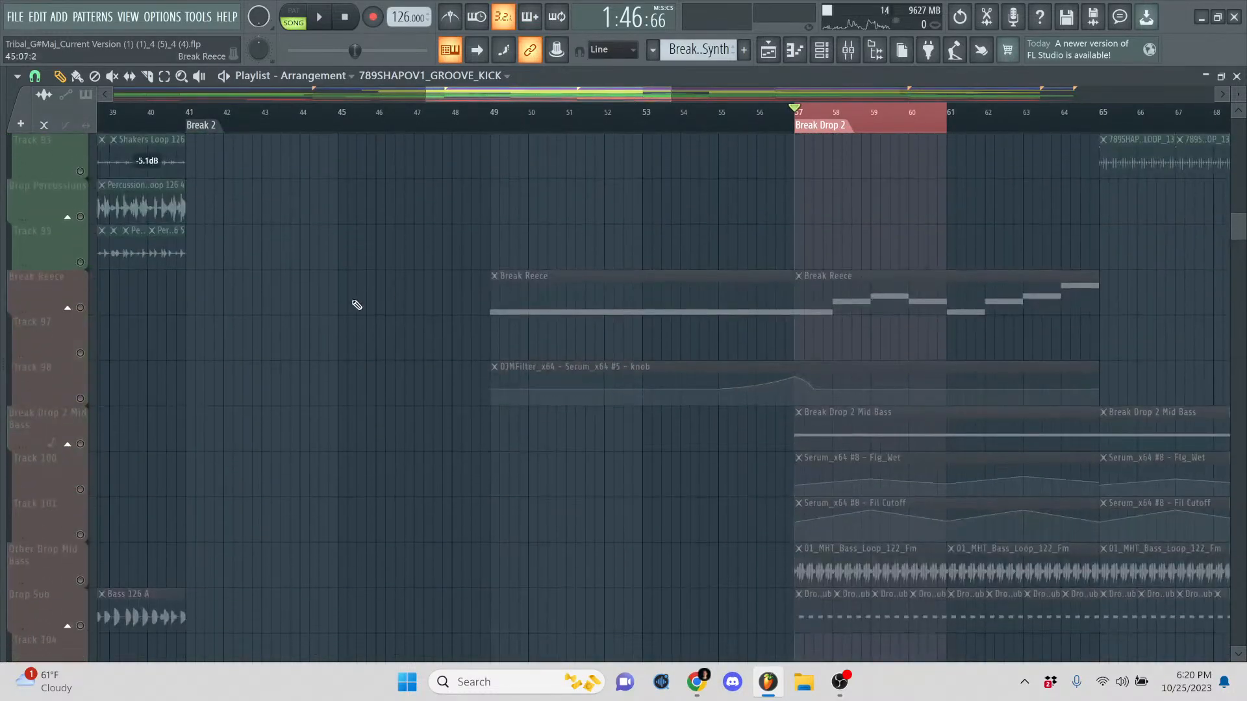
{"action": "scroll", "coordinate": [333, 334], "scroll_direction": "down", "scroll_amount": 2}
{"action": "right_click", "coordinate": [81, 444]}
{"action": "right_click", "coordinate": [82, 444]}
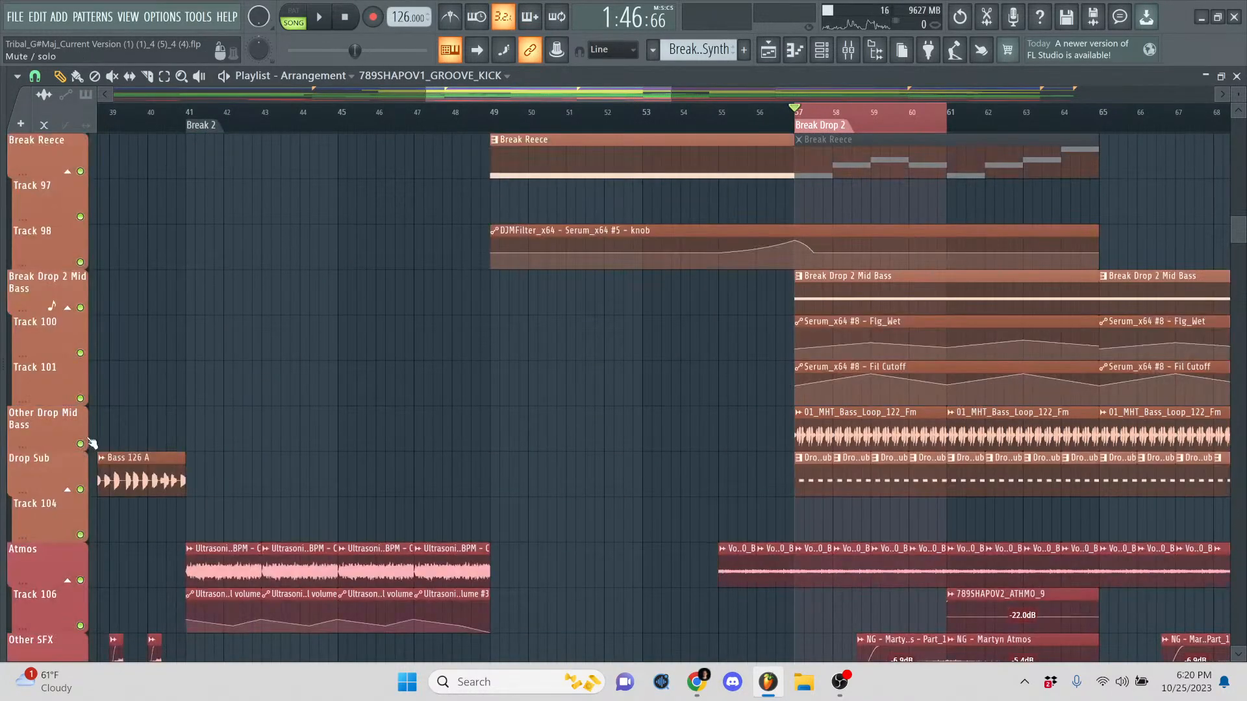
{"action": "right_click", "coordinate": [82, 445]}
{"action": "key", "text": "space"}
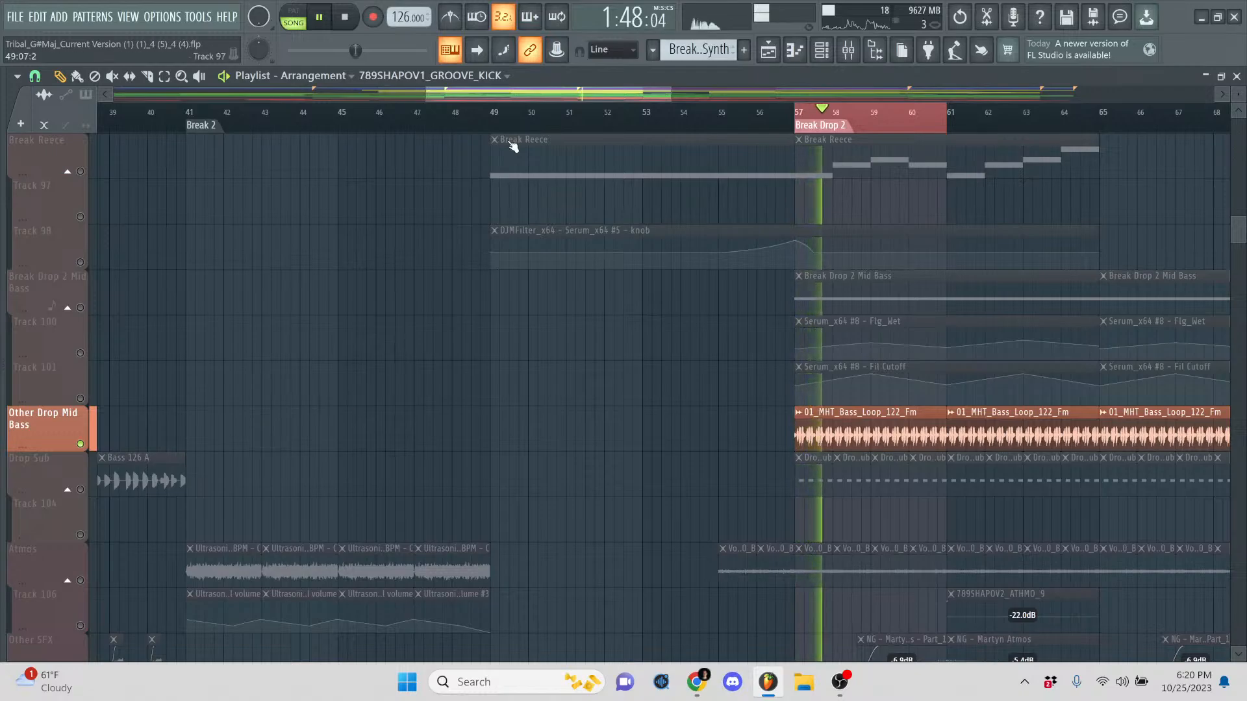
{"action": "left_click_drag", "start_coordinate": [428, 92], "coordinate": [545, 90]}
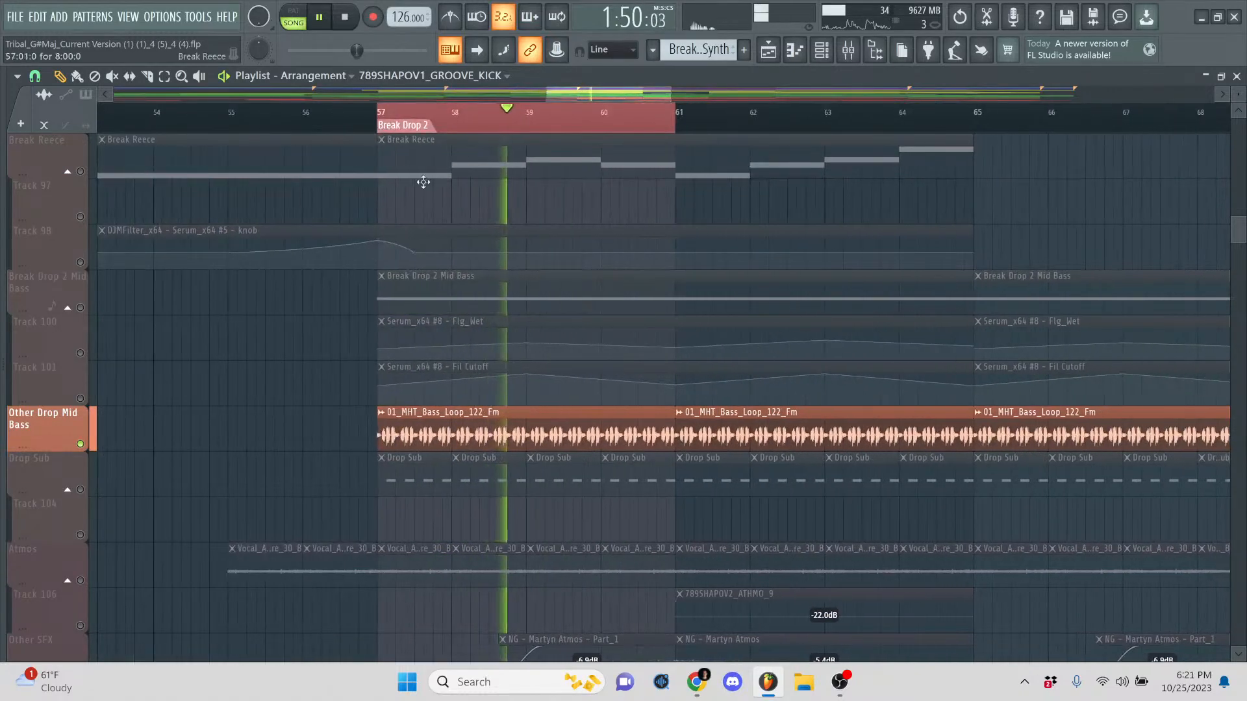
{"action": "key", "text": "space"}
- Solo the Break Drop 2 Mid Bass track, enable its automation on Tracks 100 and 101, and audition it
{"action": "right_click", "coordinate": [81, 308]}
{"action": "key", "text": "space"}
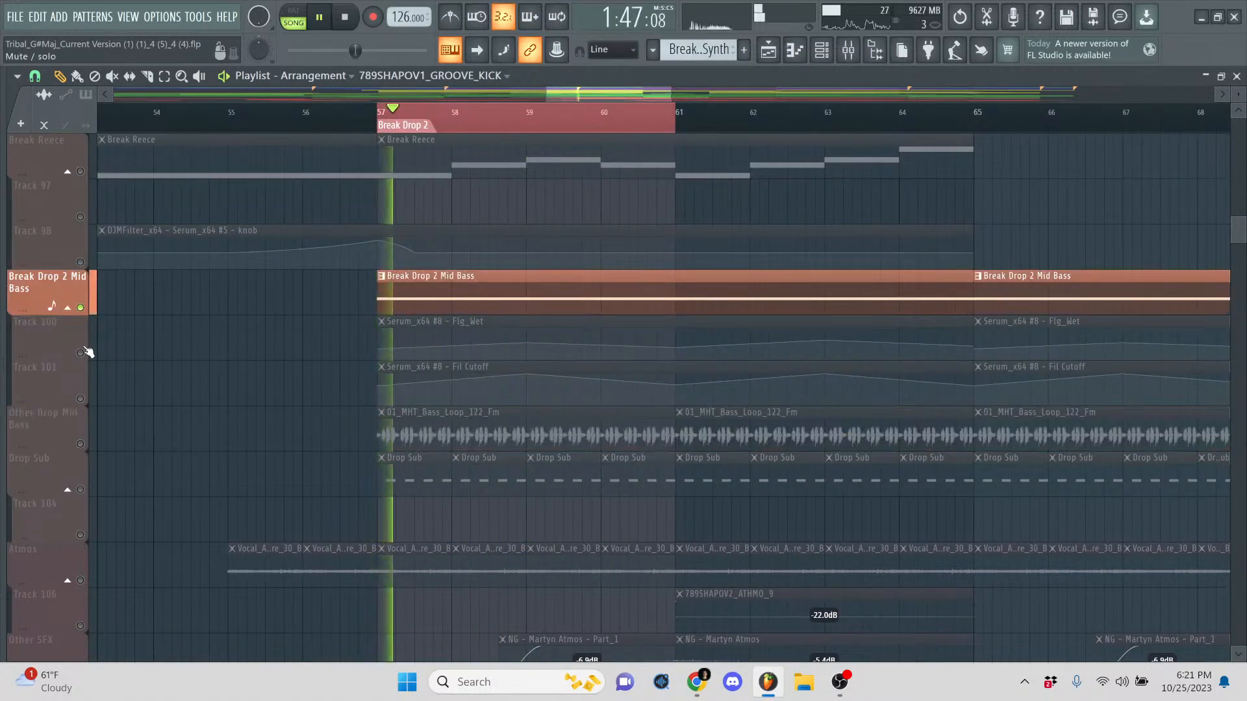
{"action": "left_click", "coordinate": [81, 353]}
{"action": "left_click", "coordinate": [81, 399]}
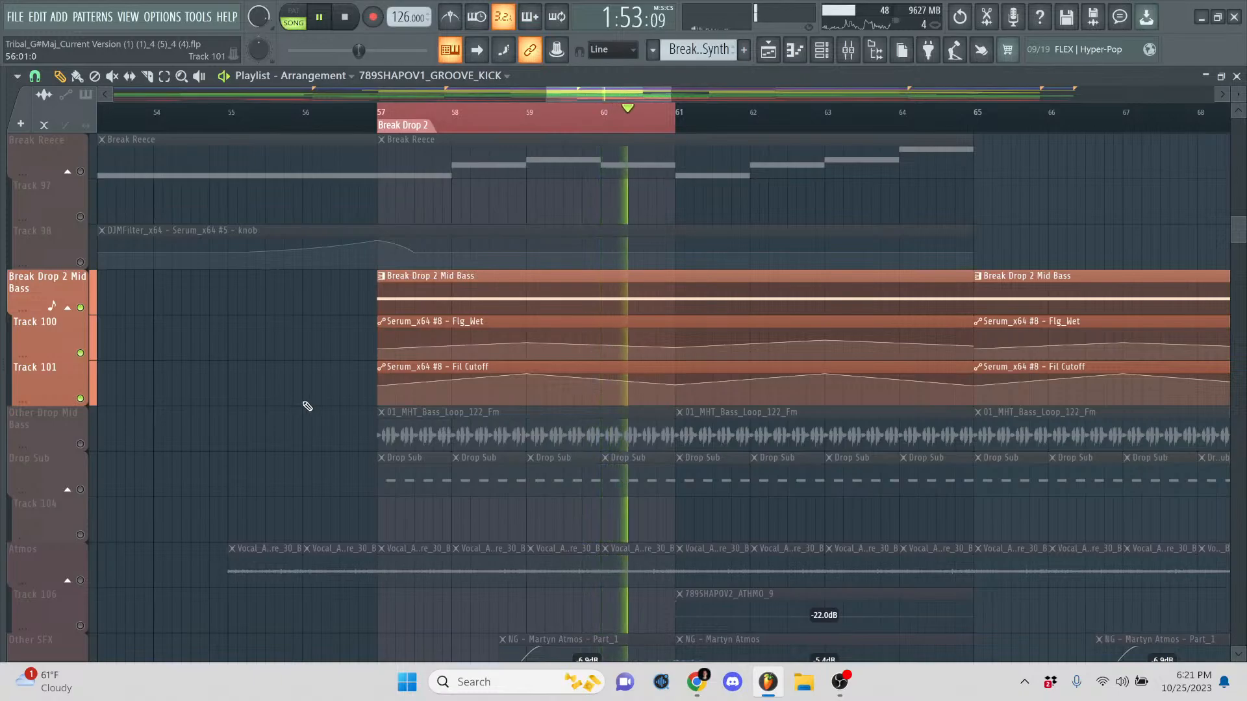
- Solo the Atmos track and audition its vocal atmosphere clips from the start of Break Drop 2
{"action": "scroll", "coordinate": [290, 351], "scroll_direction": "up", "scroll_amount": 3}
{"action": "scroll", "coordinate": [290, 351], "scroll_direction": "down", "scroll_amount": 11}
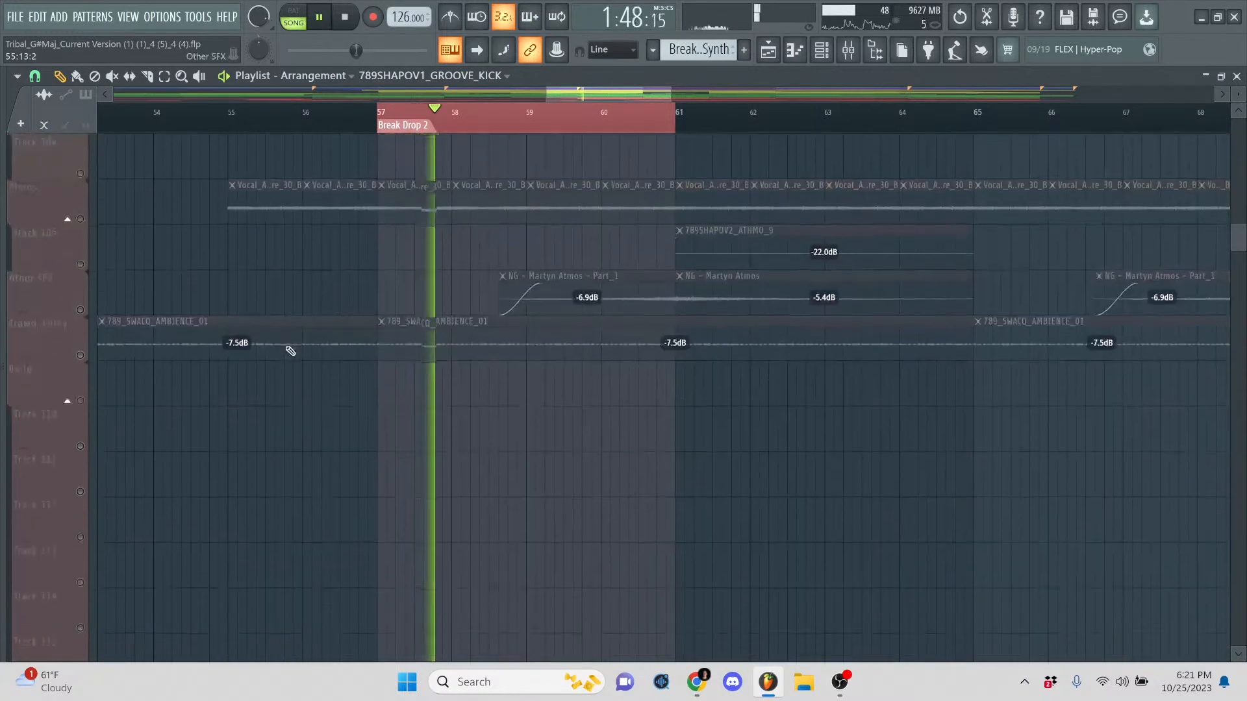
{"action": "key", "text": "space"}
{"action": "left_click", "coordinate": [81, 354]}
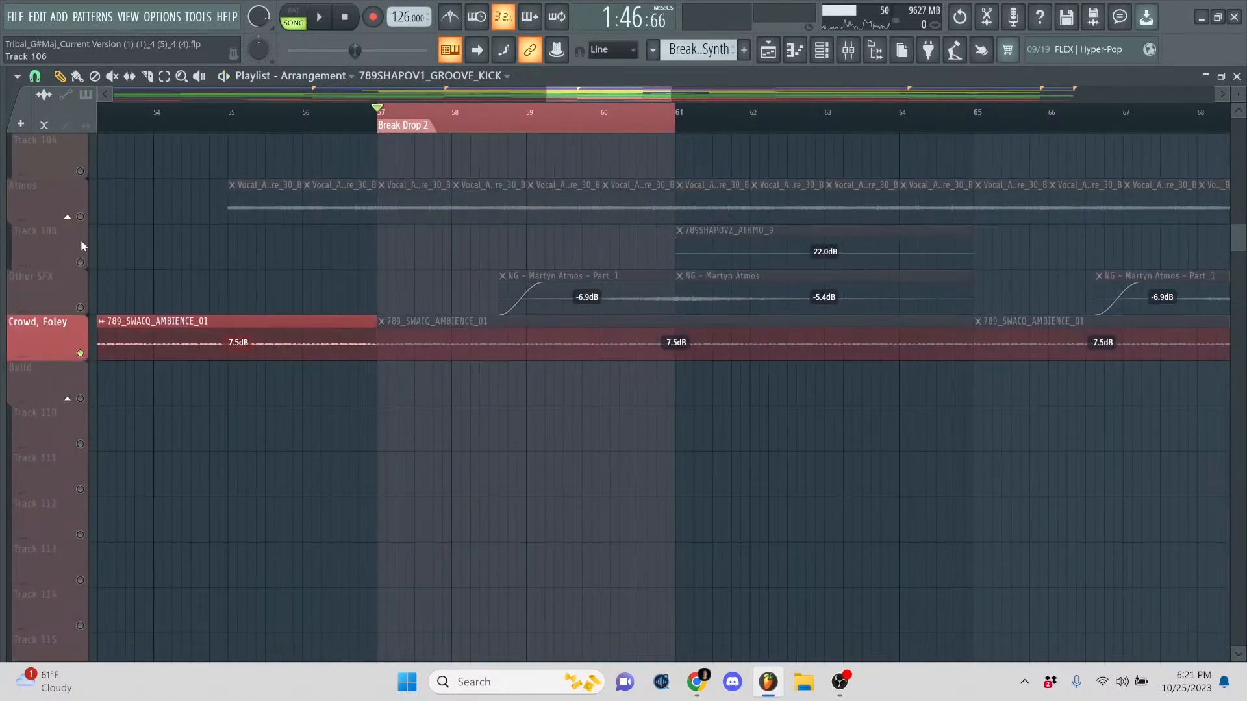
{"action": "left_click", "coordinate": [81, 218]}
{"action": "key", "text": "space"}
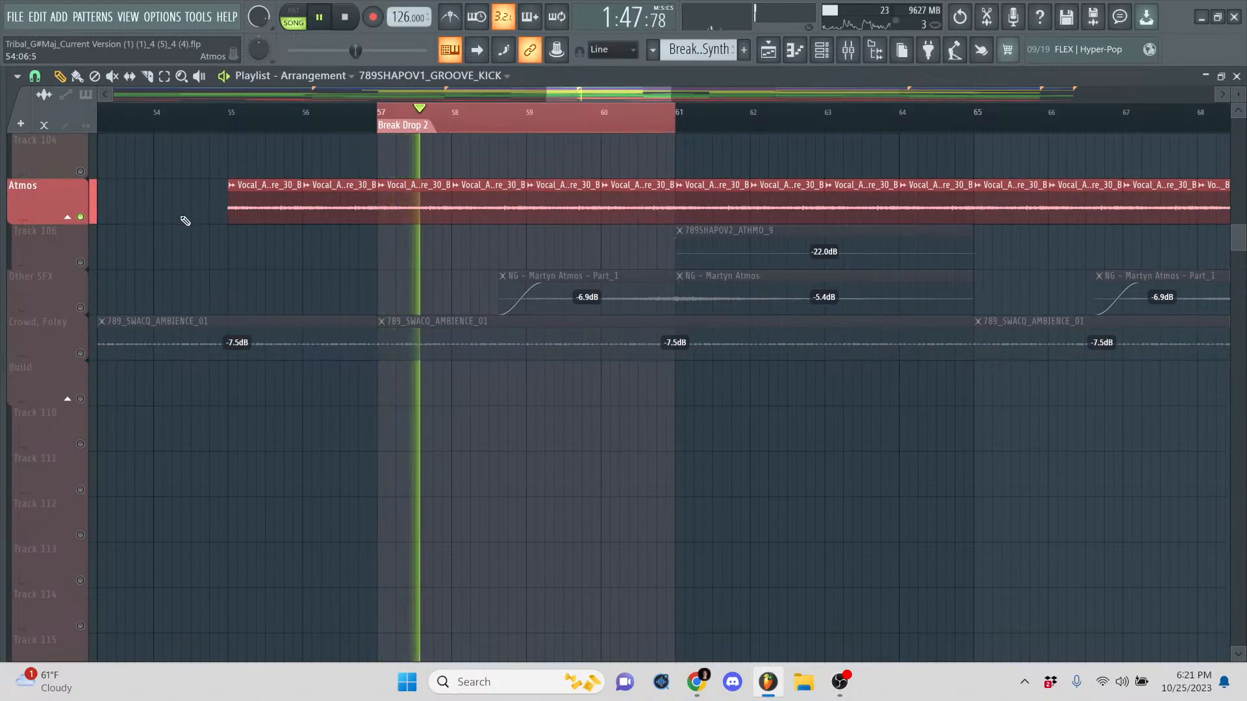
{"action": "scroll", "coordinate": [185, 221], "scroll_direction": "up", "scroll_amount": 18}
{"action": "key", "text": "space"}
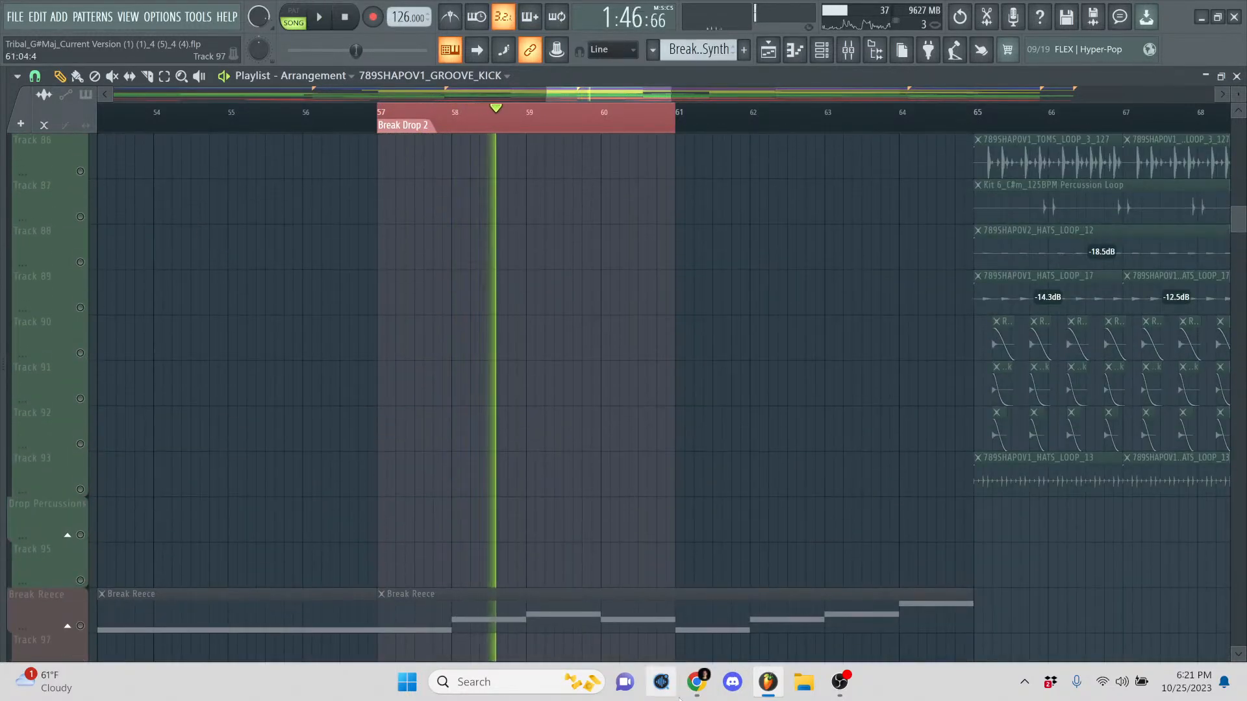
{"action": "left_click", "coordinate": [695, 685]}
{"action": "left_click", "coordinate": [707, 686]}
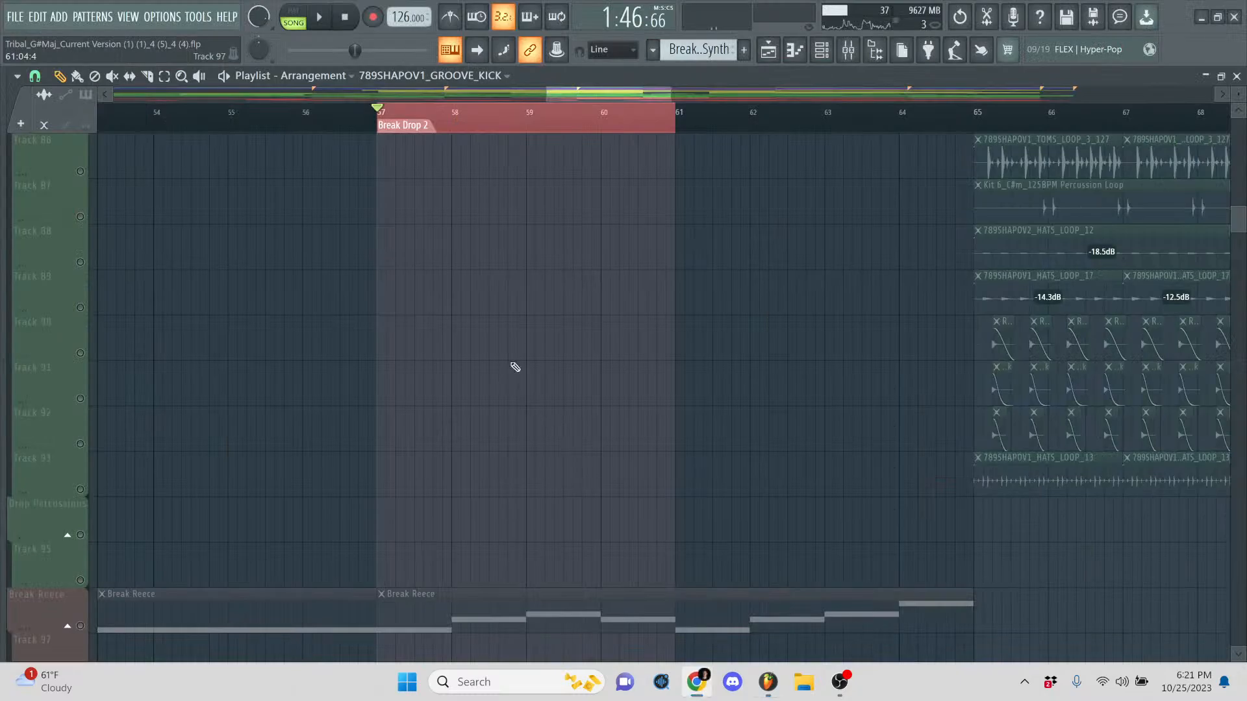
- Place the playhead at bar 41 and select the Break 2 range from bar 41 to about bar 49
{"action": "left_click_drag", "start_coordinate": [599, 95], "coordinate": [870, 125]}
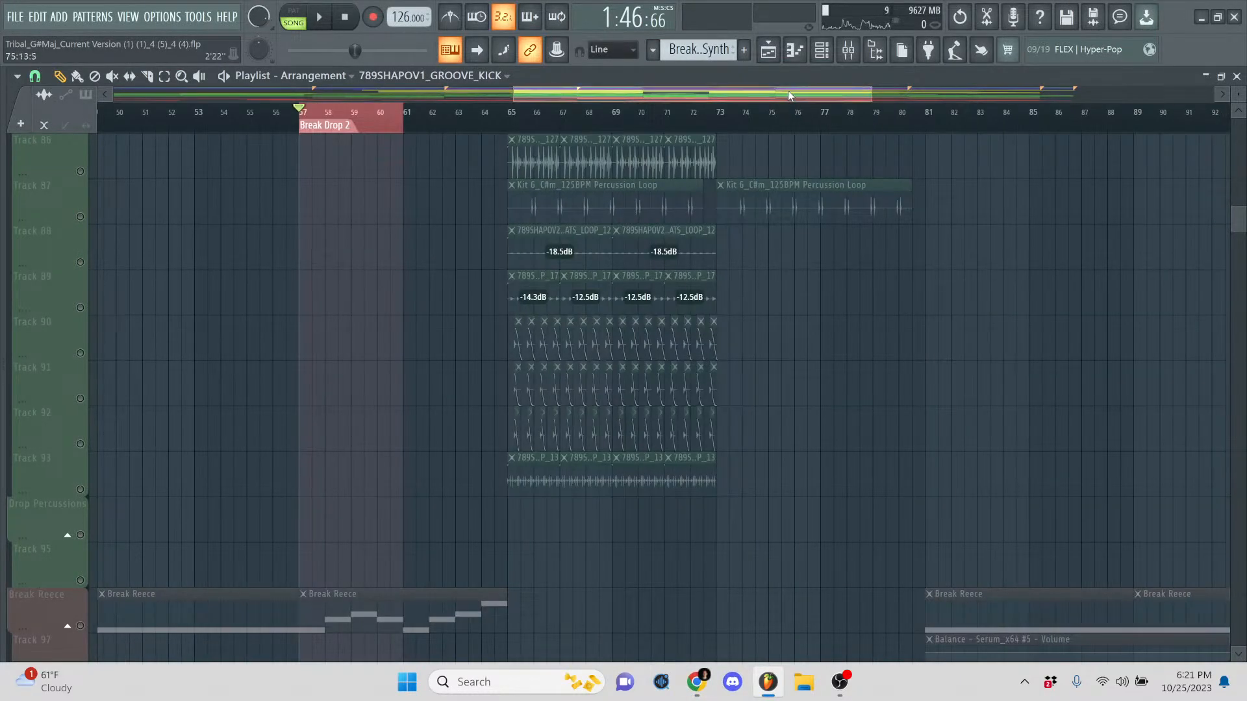
{"action": "left_click_drag", "start_coordinate": [789, 95], "coordinate": [726, 95]}
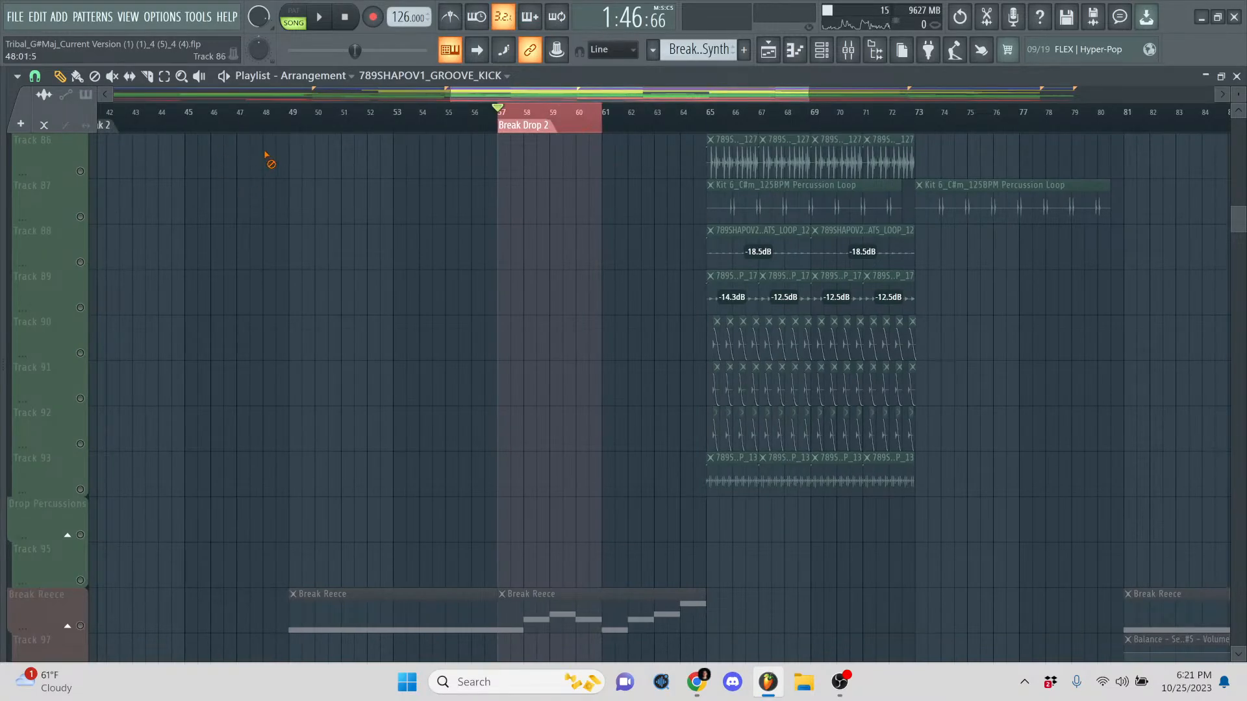
{"action": "scroll", "coordinate": [264, 215], "scroll_direction": "up", "scroll_amount": 10}
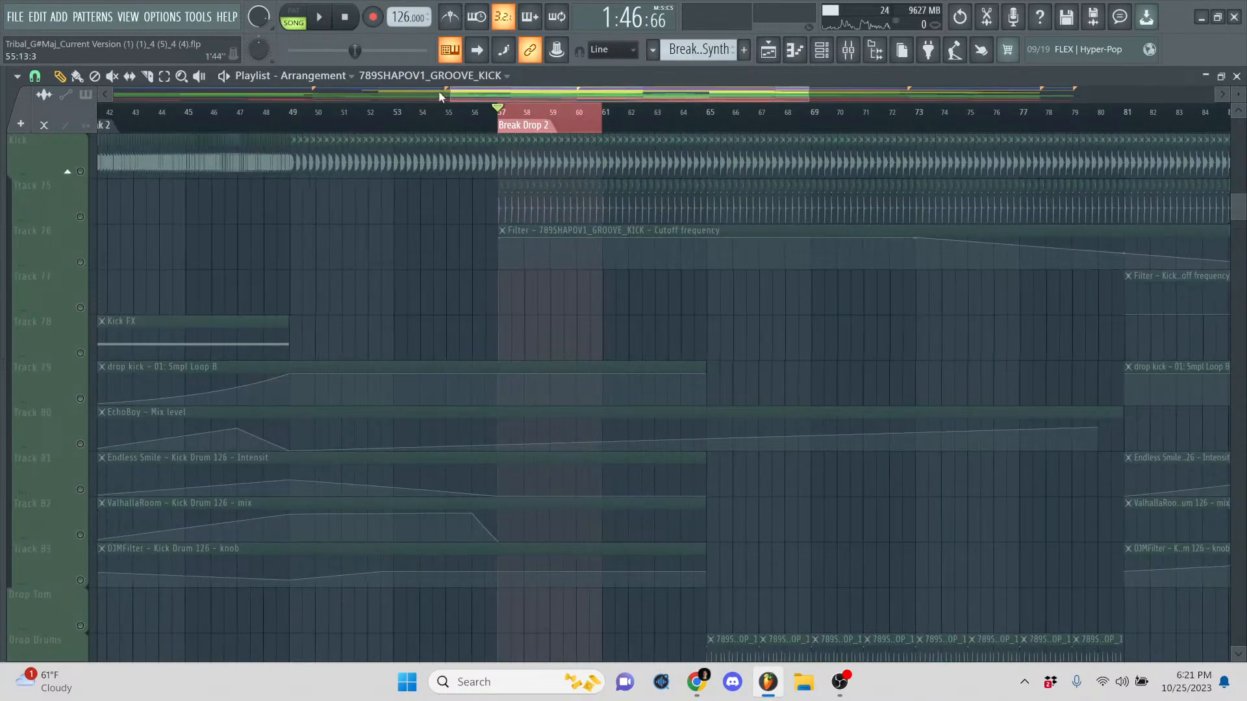
{"action": "left_click_drag", "start_coordinate": [468, 96], "coordinate": [396, 97]}
{"action": "left_click", "coordinate": [309, 115]}
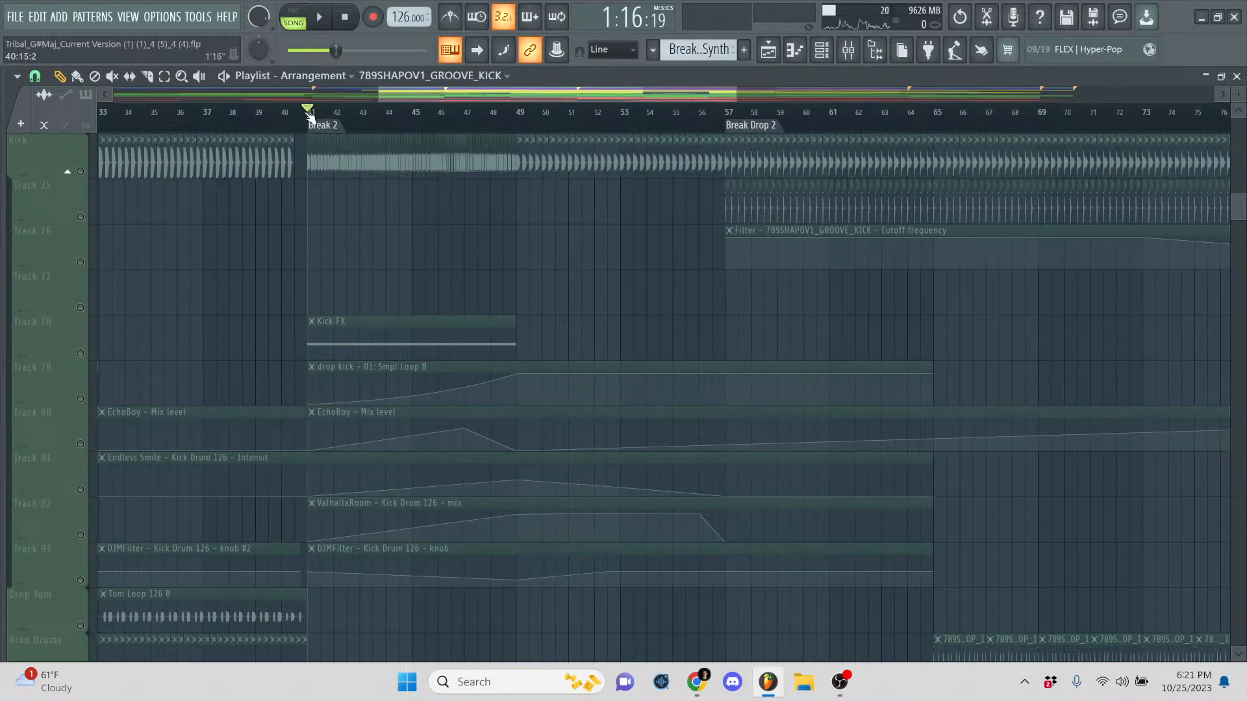
{"action": "left_click_drag", "start_coordinate": [308, 116], "coordinate": [490, 125]}
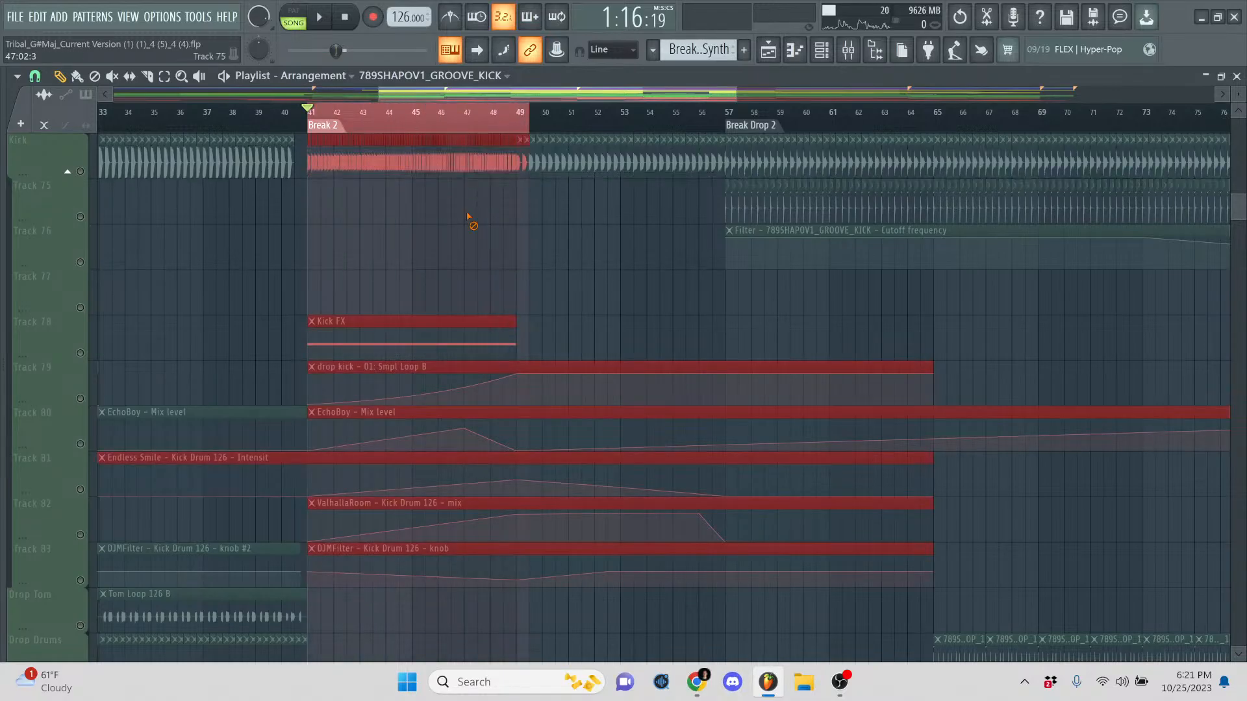
- Enable the Kick FX pattern on Track 78 and its automation on Tracks 79 to 83, and play the section
{"action": "left_click", "coordinate": [82, 356]}
{"action": "scroll", "coordinate": [189, 287], "scroll_direction": "down", "scroll_amount": 2}
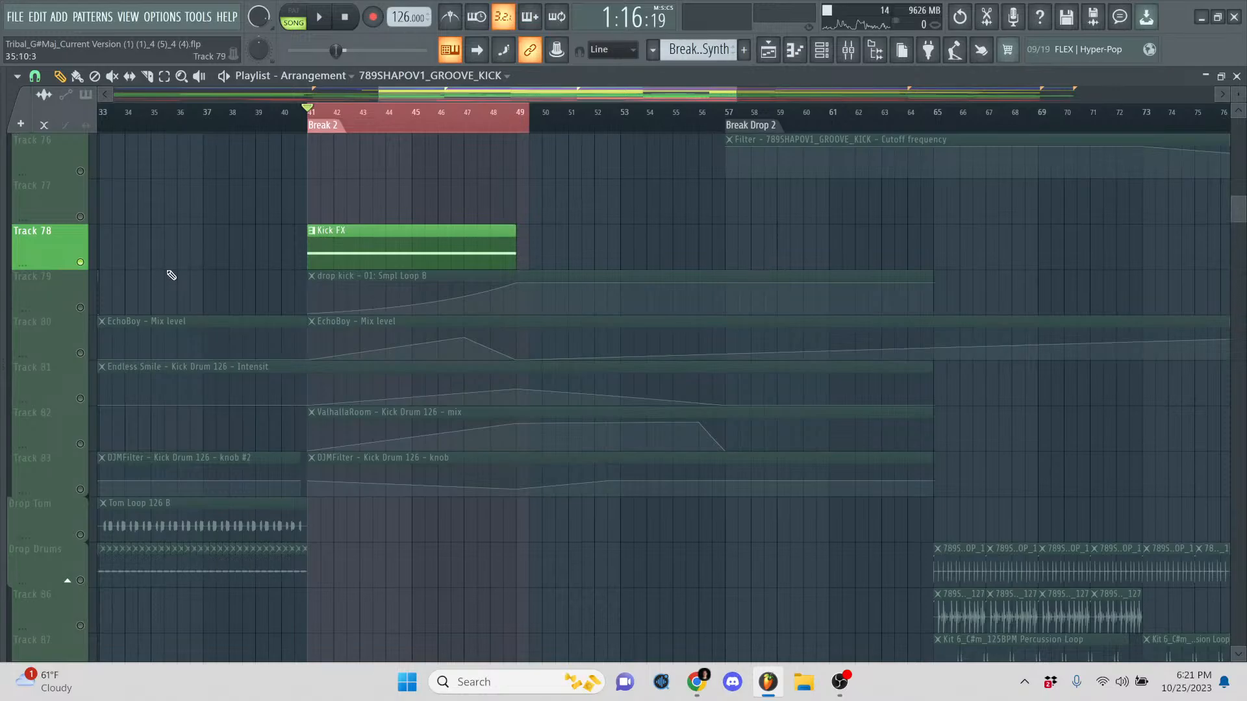
{"action": "left_click_drag", "start_coordinate": [82, 316], "coordinate": [79, 465]}
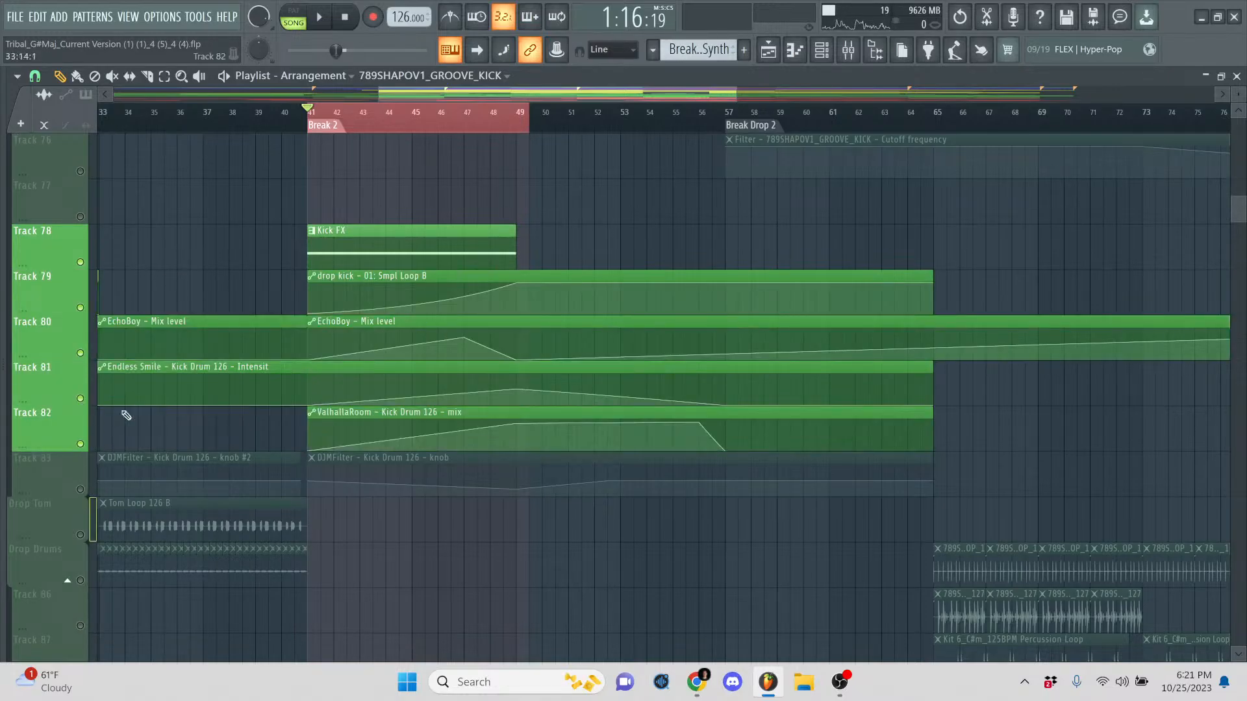
{"action": "key", "text": "space"}
{"action": "left_click", "coordinate": [81, 490]}
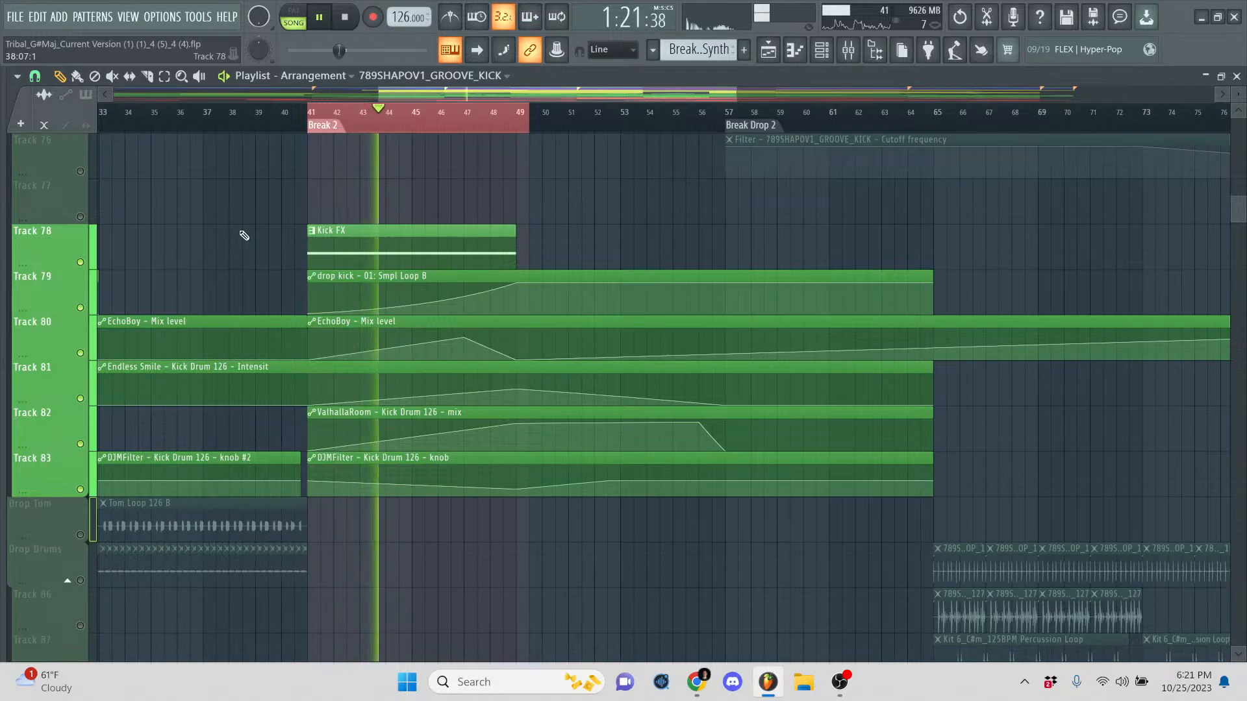
- Replay the Kick FX section from the start of Break 2 and stop playback
{"action": "key", "text": "space"}
{"action": "key", "text": "space"}
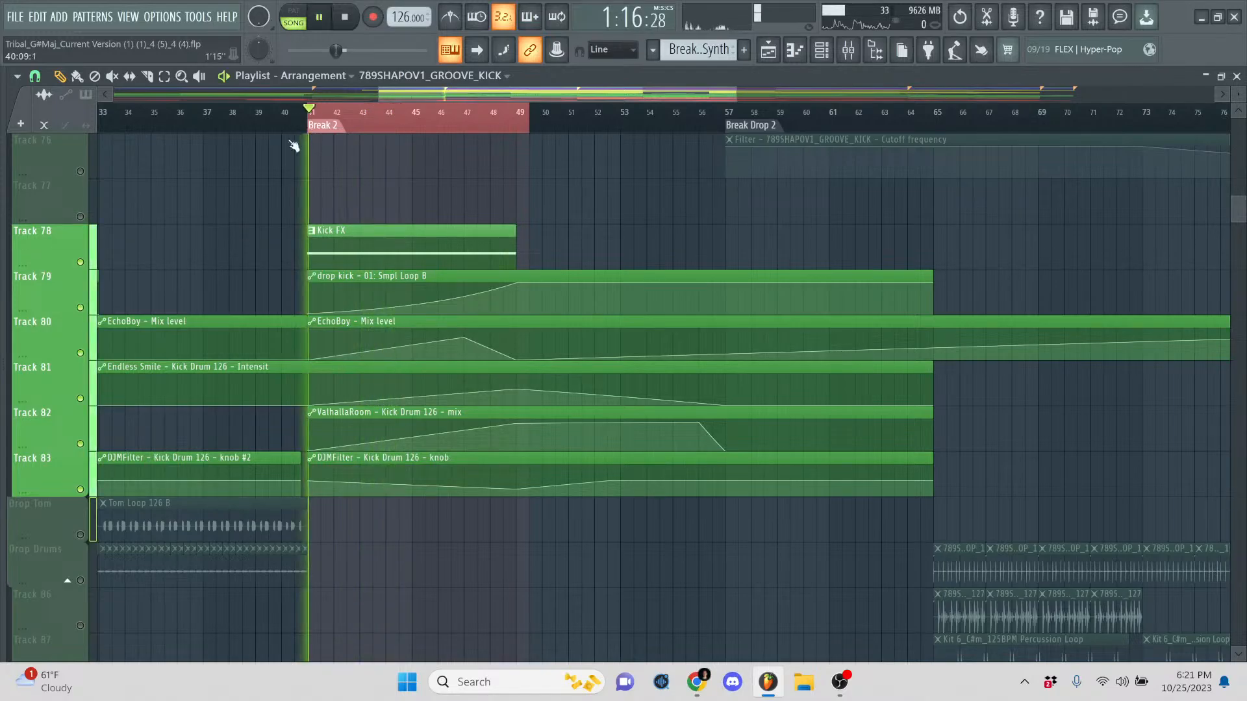
{"action": "key", "text": "space"}
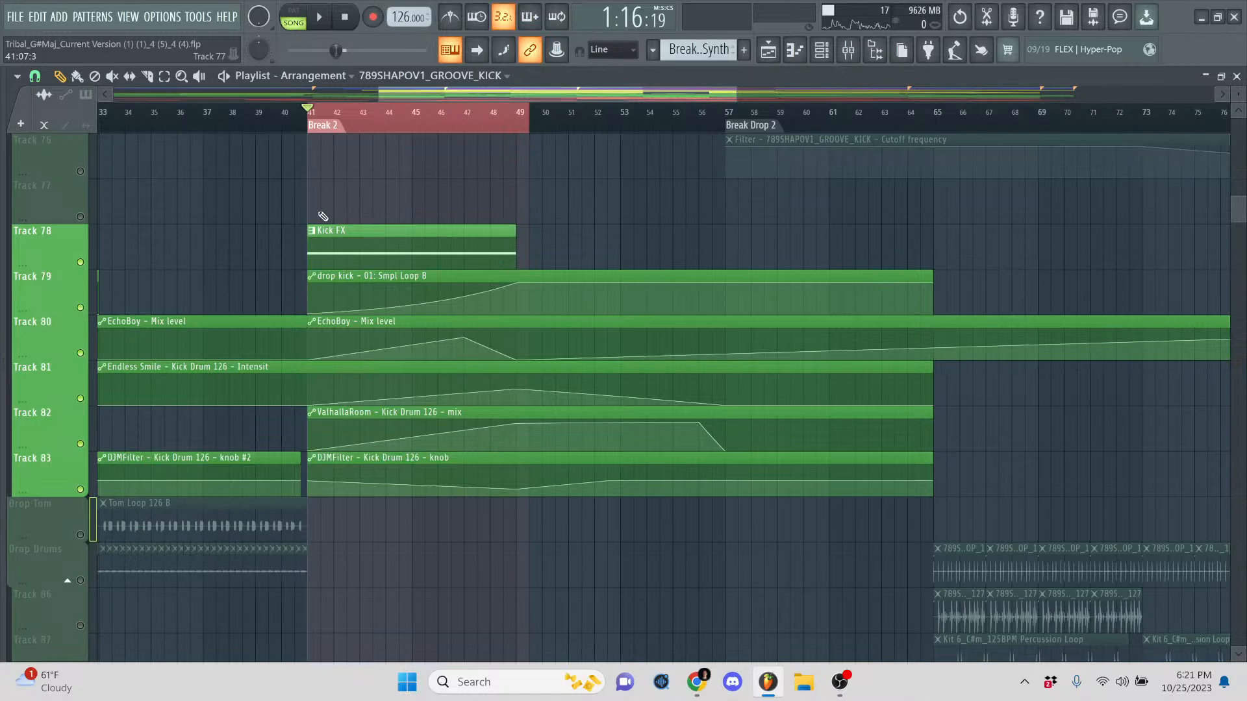
{"action": "key", "text": "space"}
{"action": "key", "text": "space"}
- Show the channel rack and make Kick FX the active pattern
{"action": "left_click", "coordinate": [128, 16]}
{"action": "left_click", "coordinate": [149, 75]}
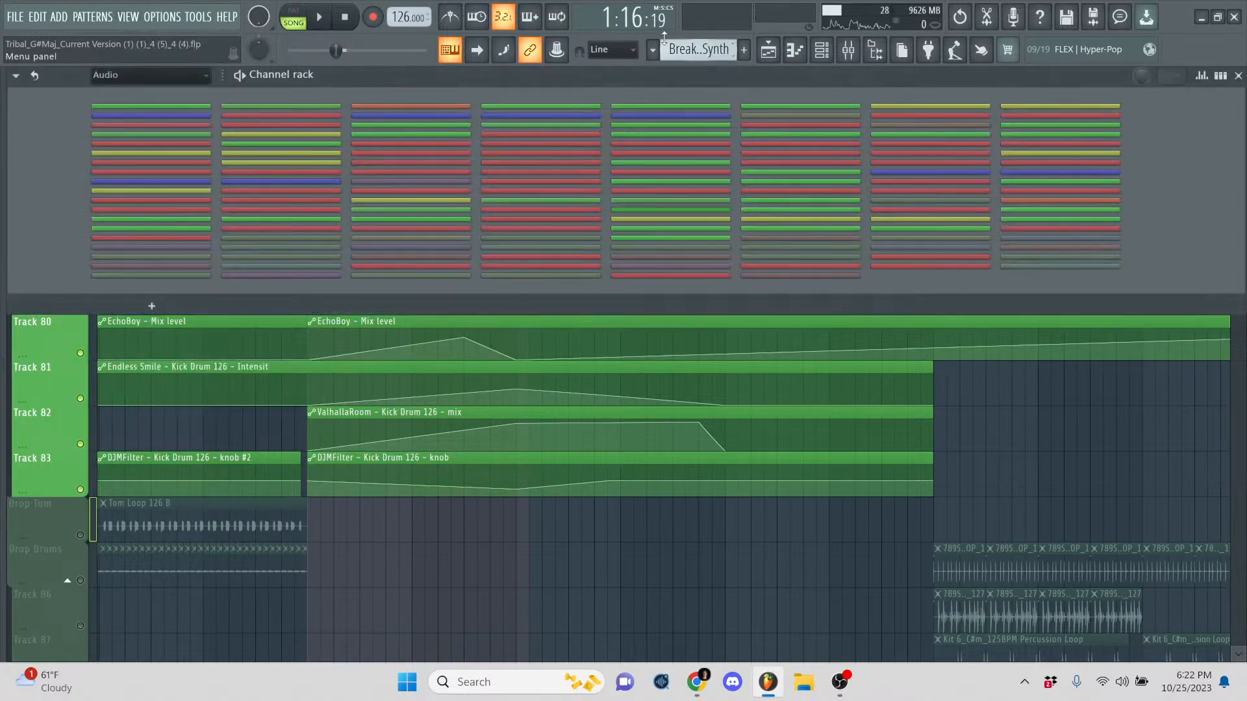
{"action": "left_click", "coordinate": [687, 49]}
{"action": "left_click", "coordinate": [672, 198]}
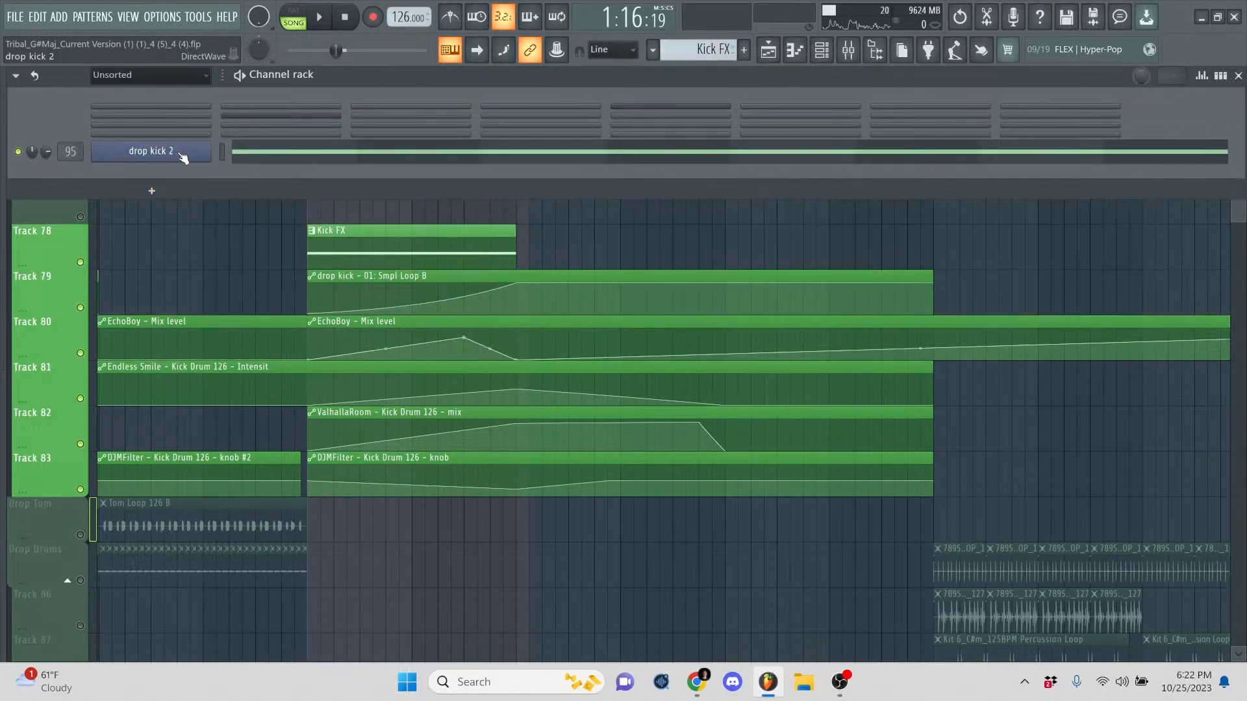
- Inspect the drop kick 2 channel's DirectWave sampler, and close the plugin and the channel rack
{"action": "left_click", "coordinate": [182, 155]}
{"action": "left_click", "coordinate": [166, 168]}
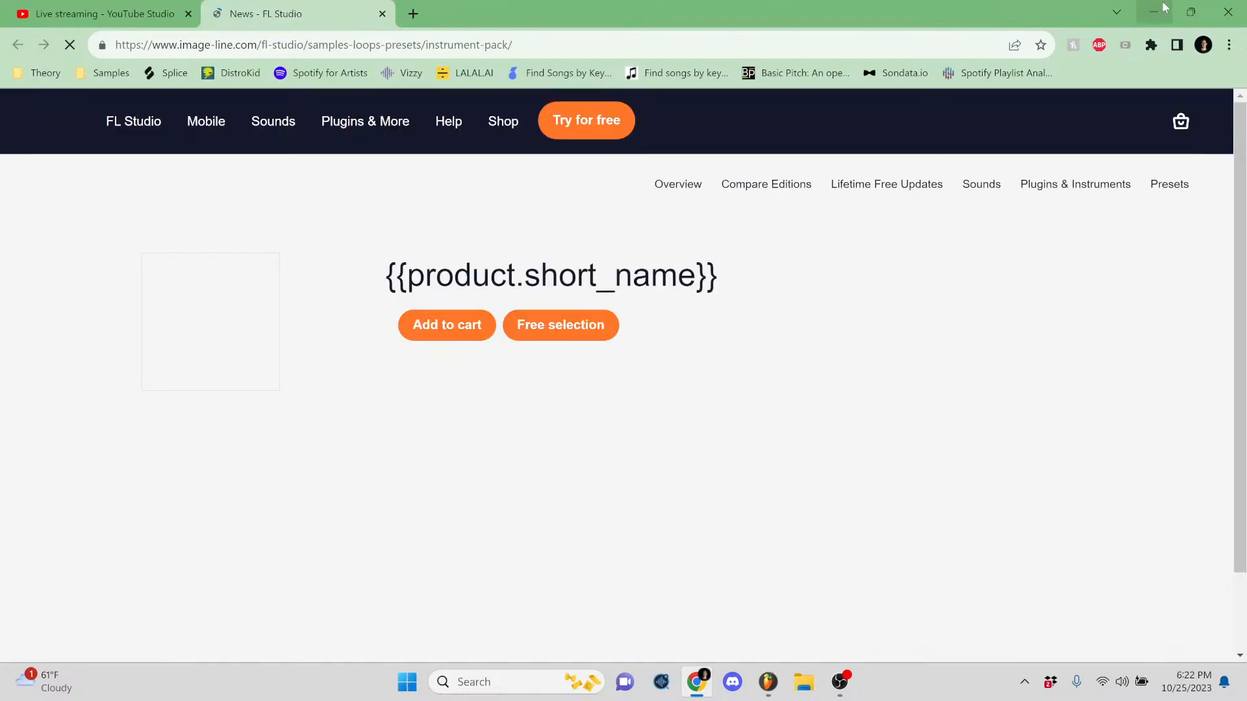
{"action": "left_click", "coordinate": [1161, 8]}
{"action": "left_click_drag", "start_coordinate": [385, 103], "coordinate": [416, 85]}
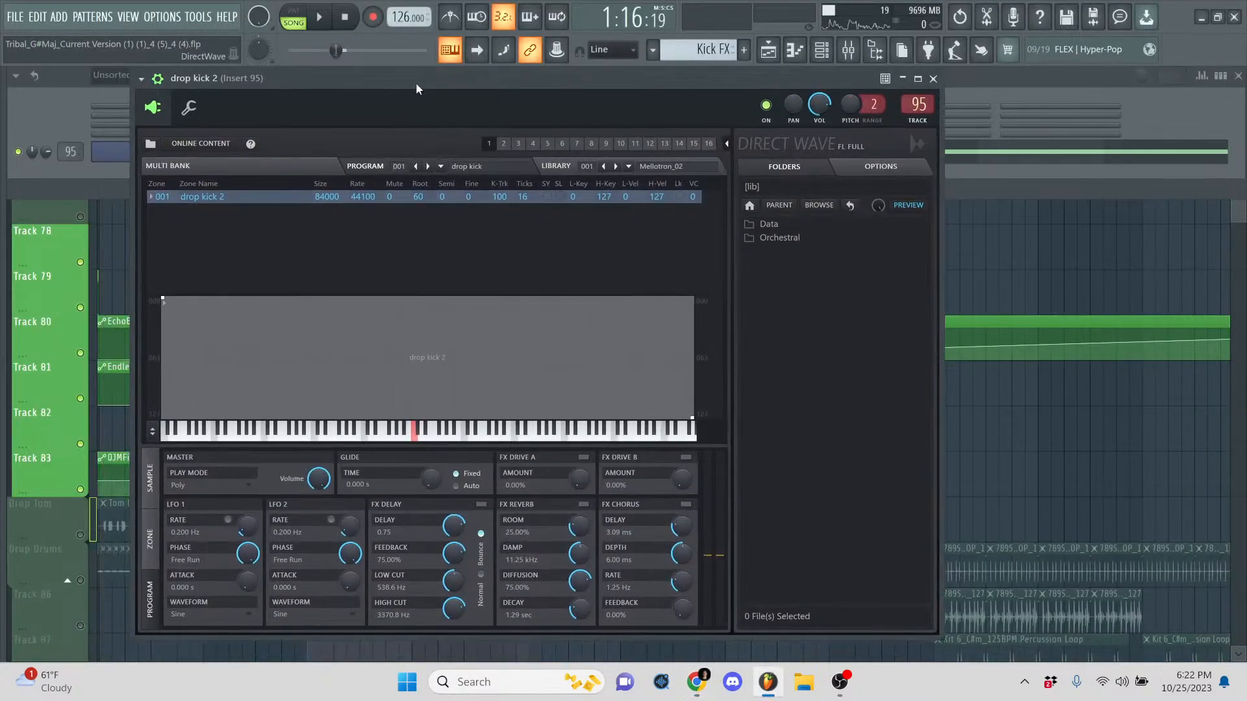
{"action": "left_click", "coordinate": [934, 79]}
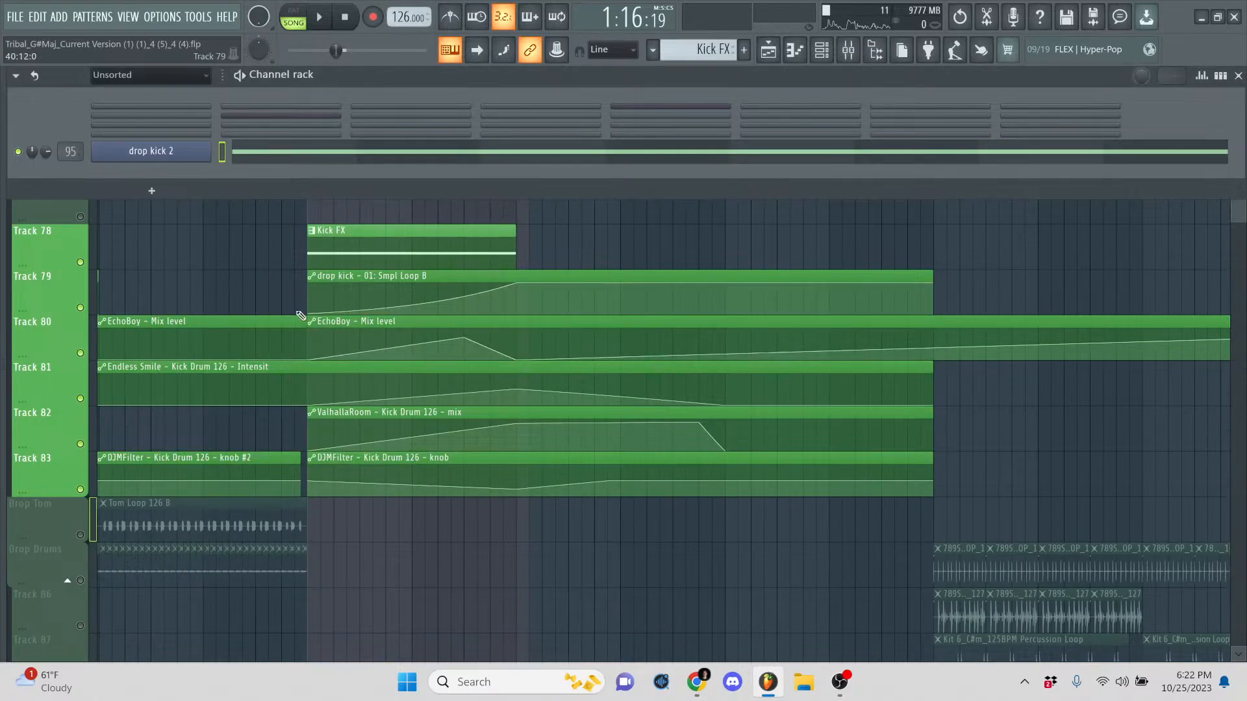
{"action": "right_click", "coordinate": [249, 262]}
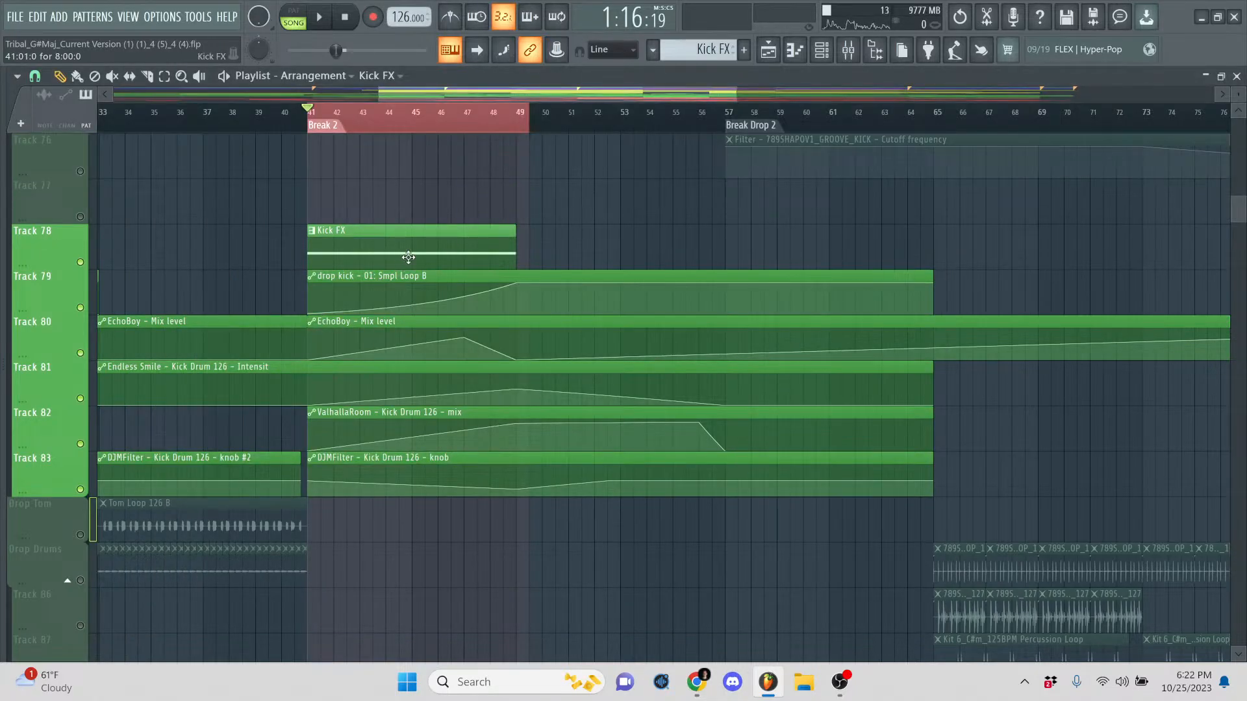
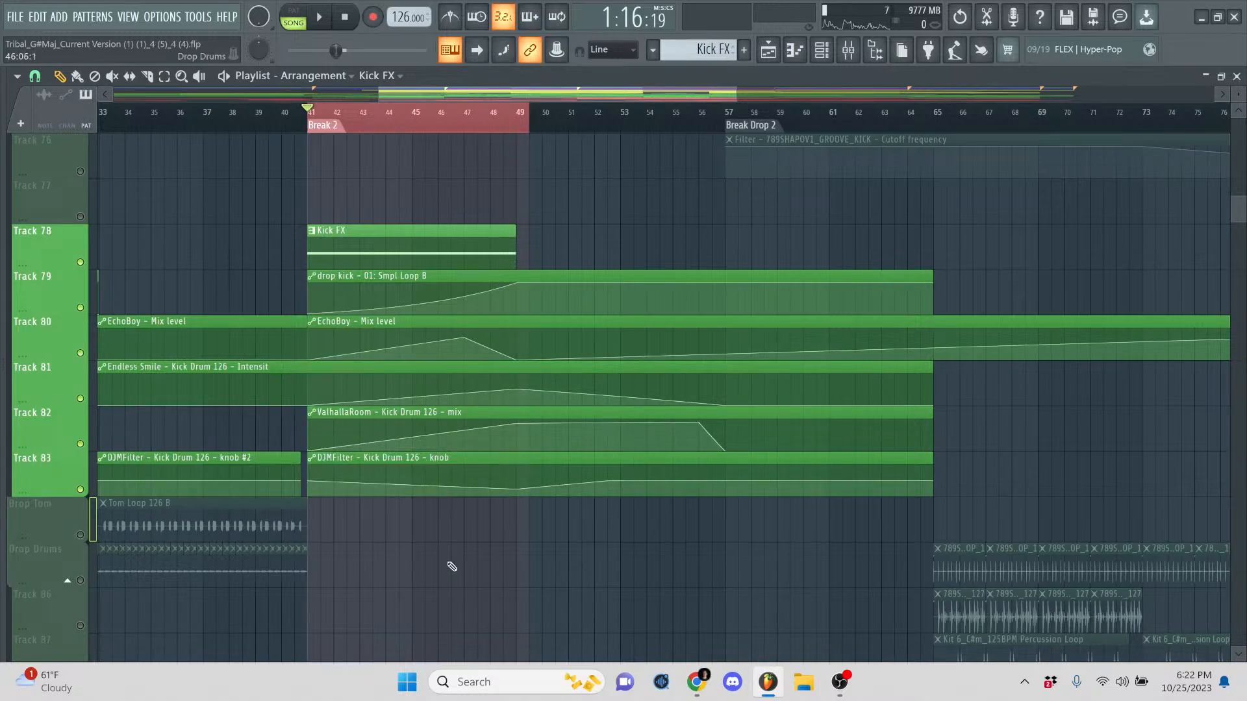
- Solo the Boom master audio on Track 1 with its automation on Tracks 2 and 3, and play it from bar 39
{"action": "key", "text": "space"}
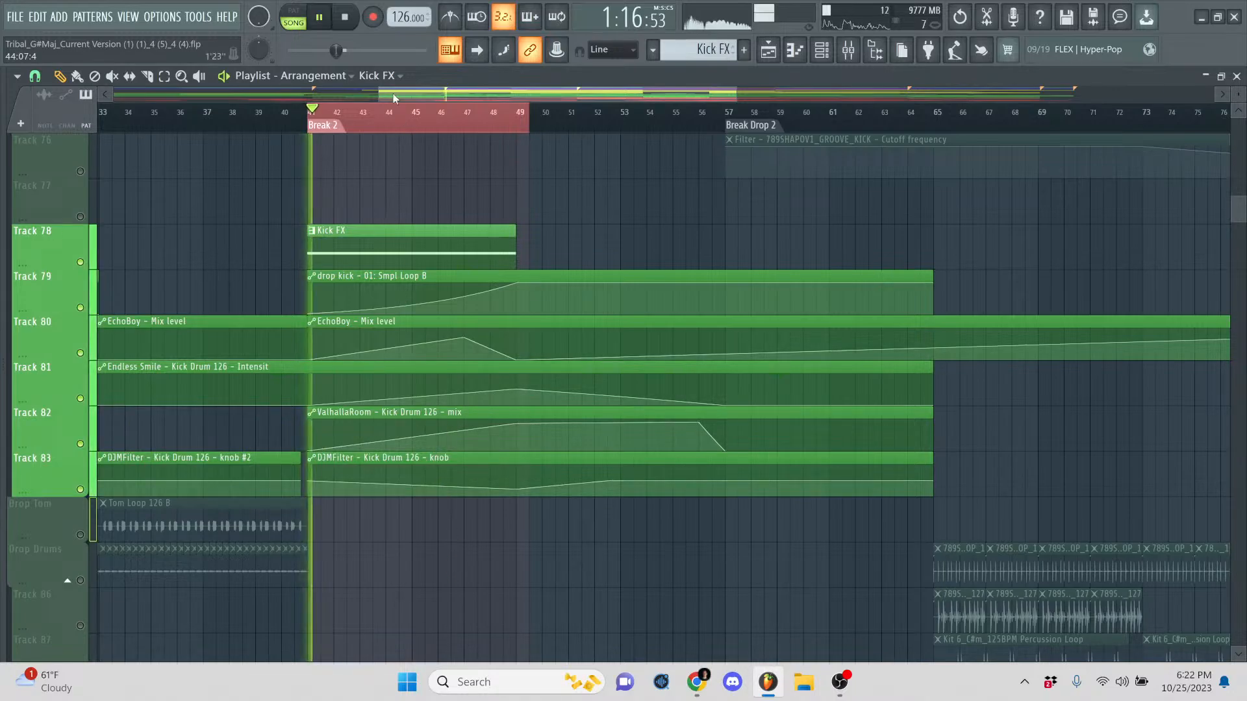
{"action": "left_click", "coordinate": [260, 114]}
{"action": "scroll", "coordinate": [237, 267], "scroll_direction": "up", "scroll_amount": 10}
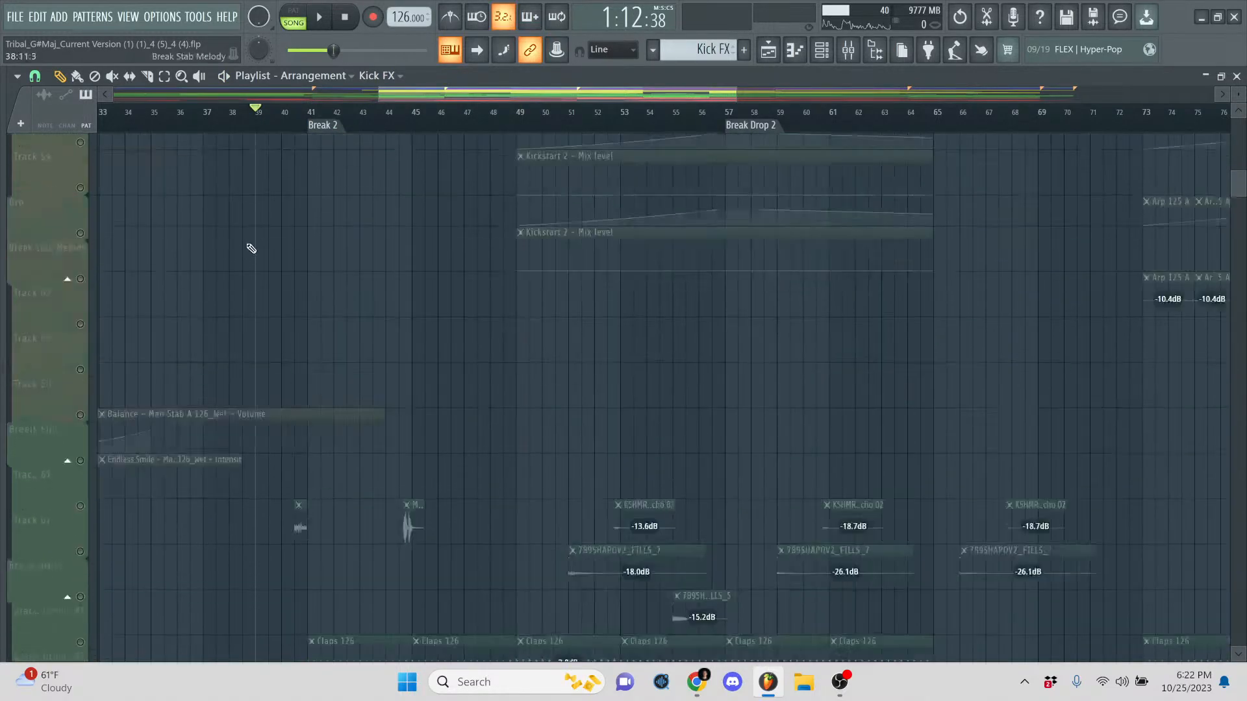
{"action": "scroll", "coordinate": [227, 271], "scroll_direction": "up", "scroll_amount": 8}
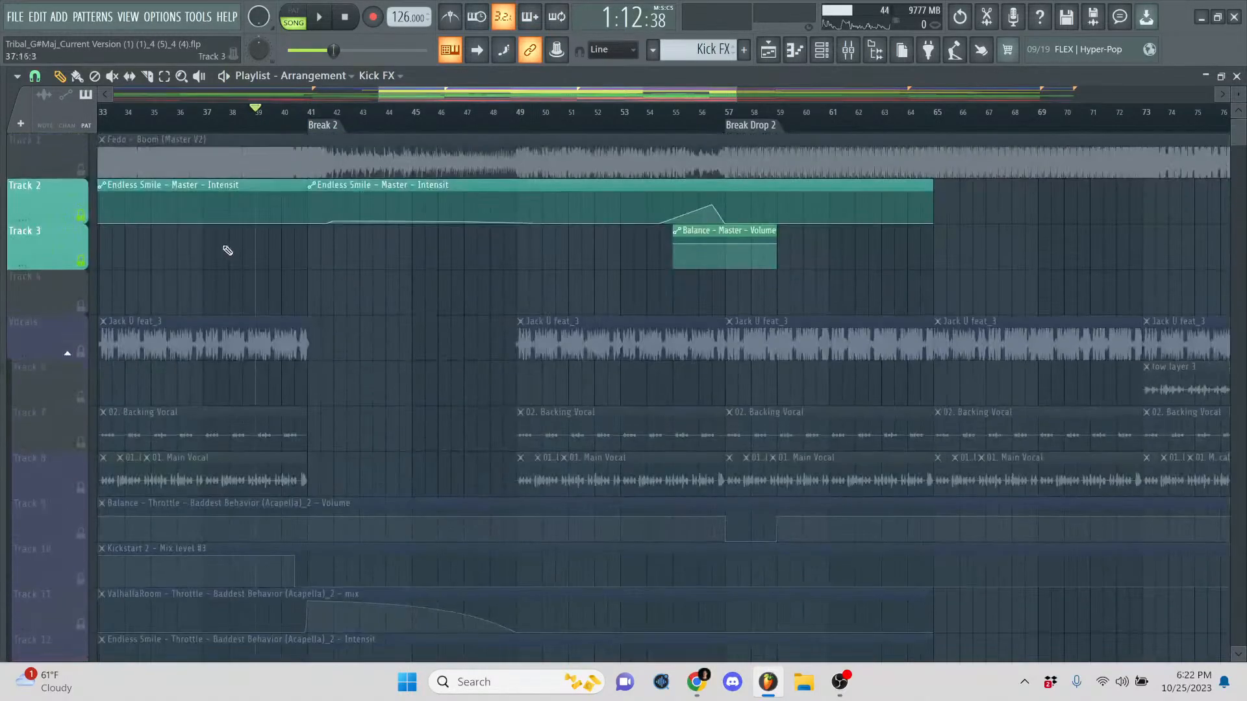
{"action": "left_click", "coordinate": [114, 162]}
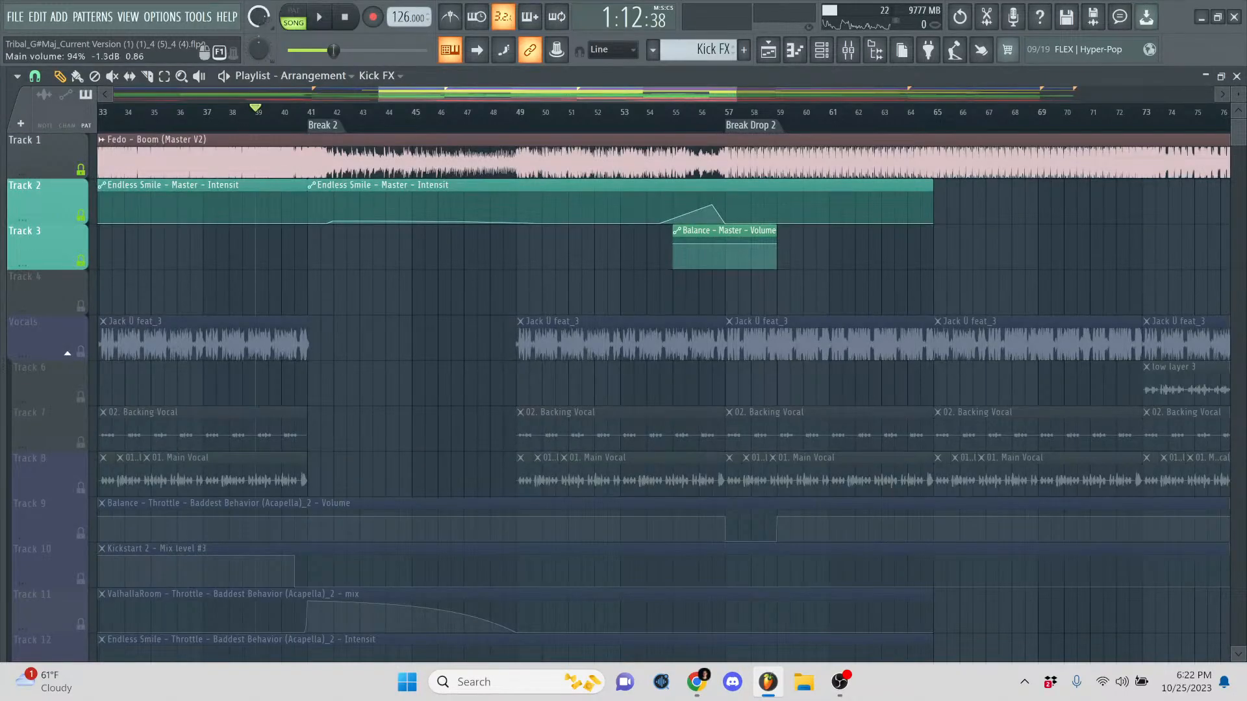
{"action": "key", "text": "space"}
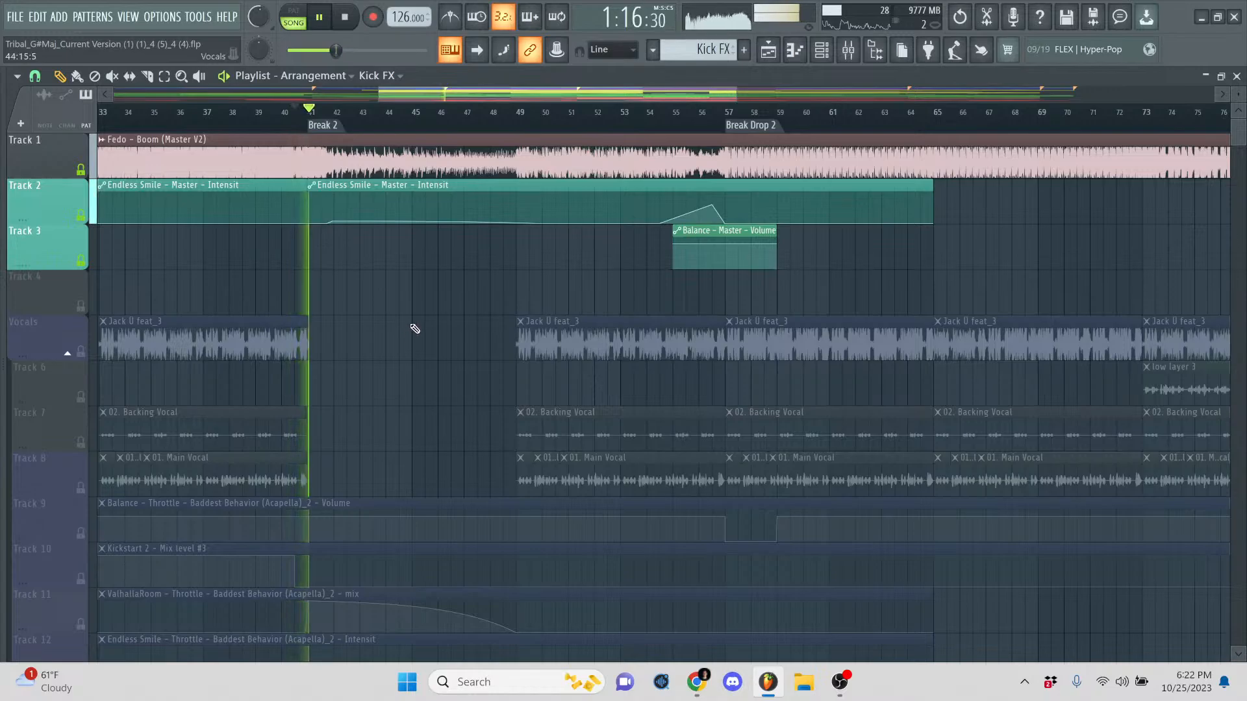
- Switch to Chrome, close the Instrument Pack page, return to FL Studio, and stop playback
{"action": "left_click", "coordinate": [697, 683]}
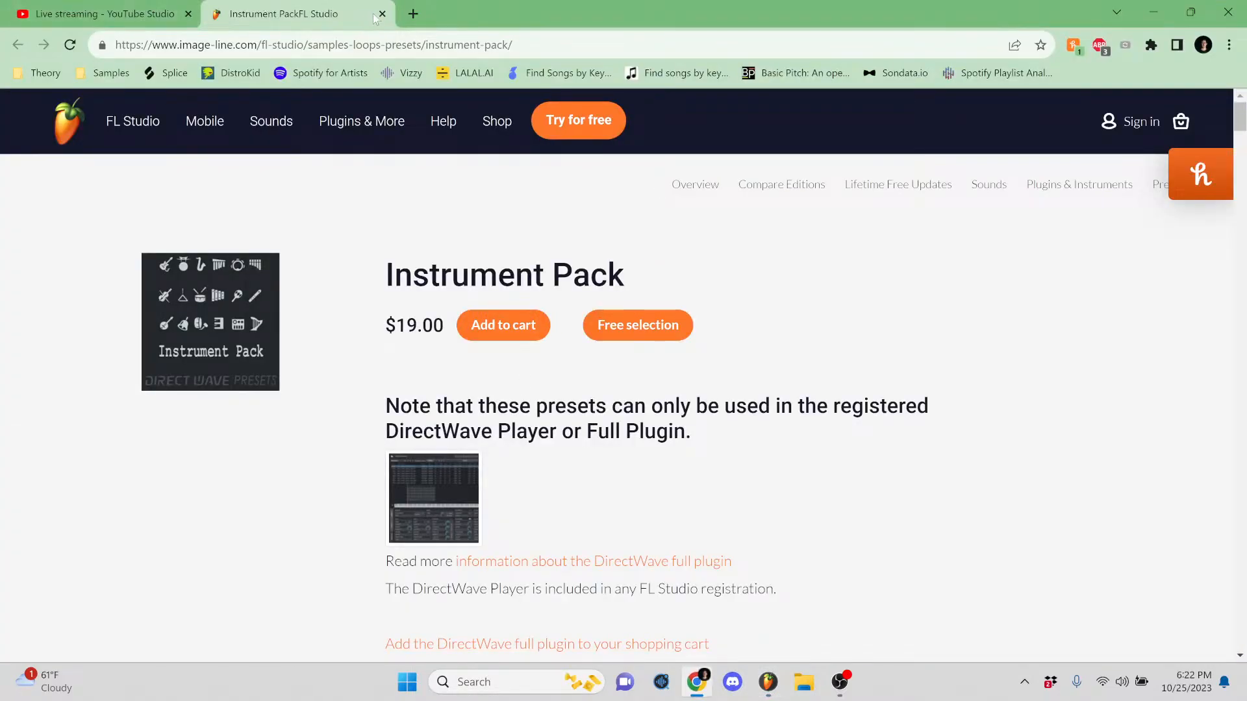
{"action": "left_click", "coordinate": [383, 14]}
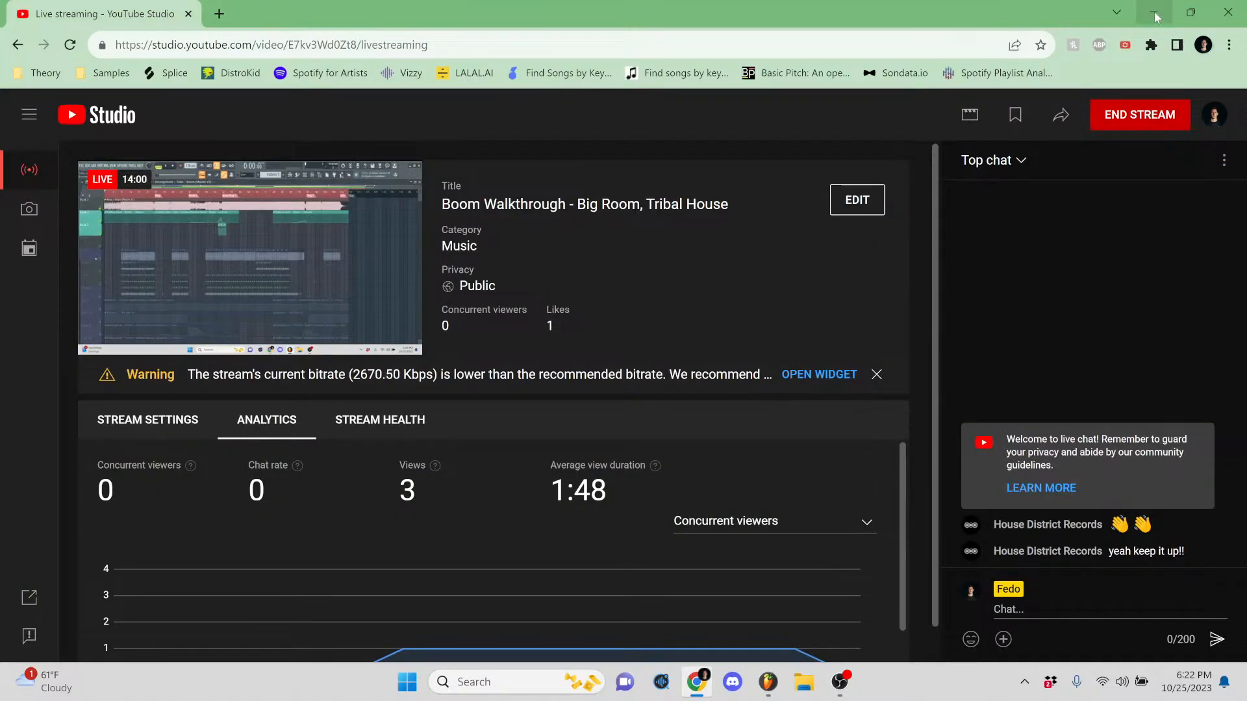
{"action": "left_click", "coordinate": [1145, 12]}
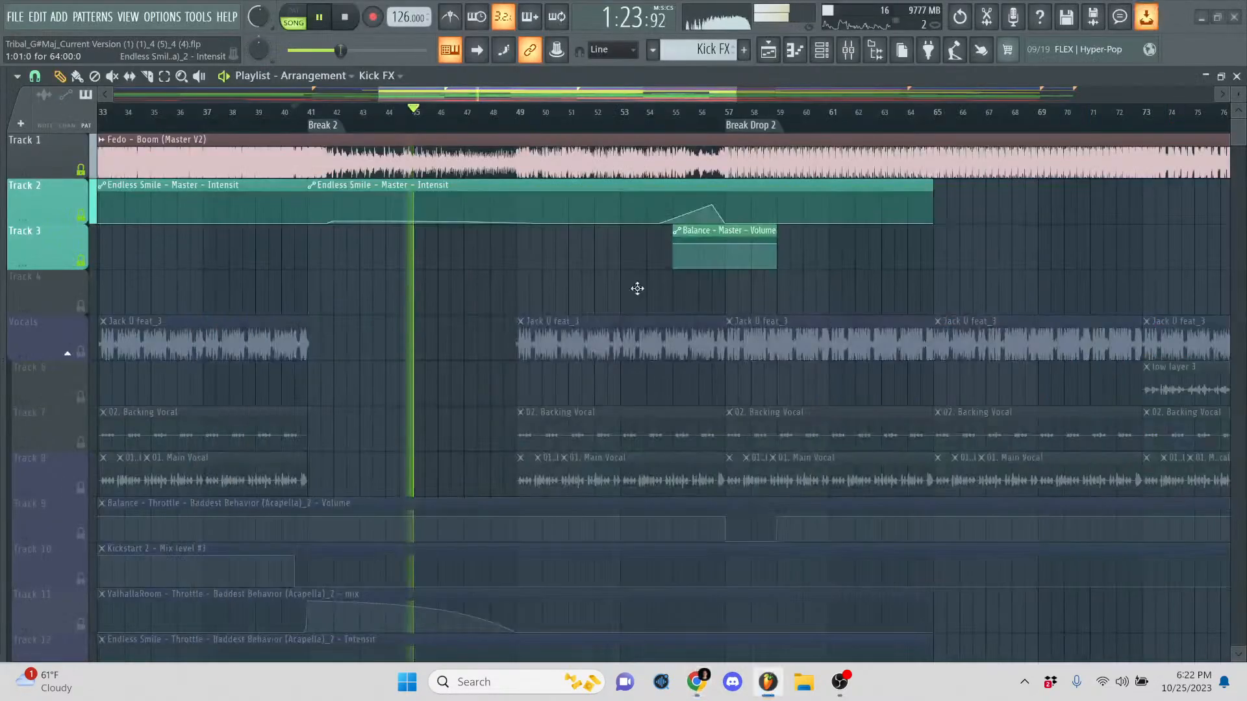
{"action": "key", "text": "space"}
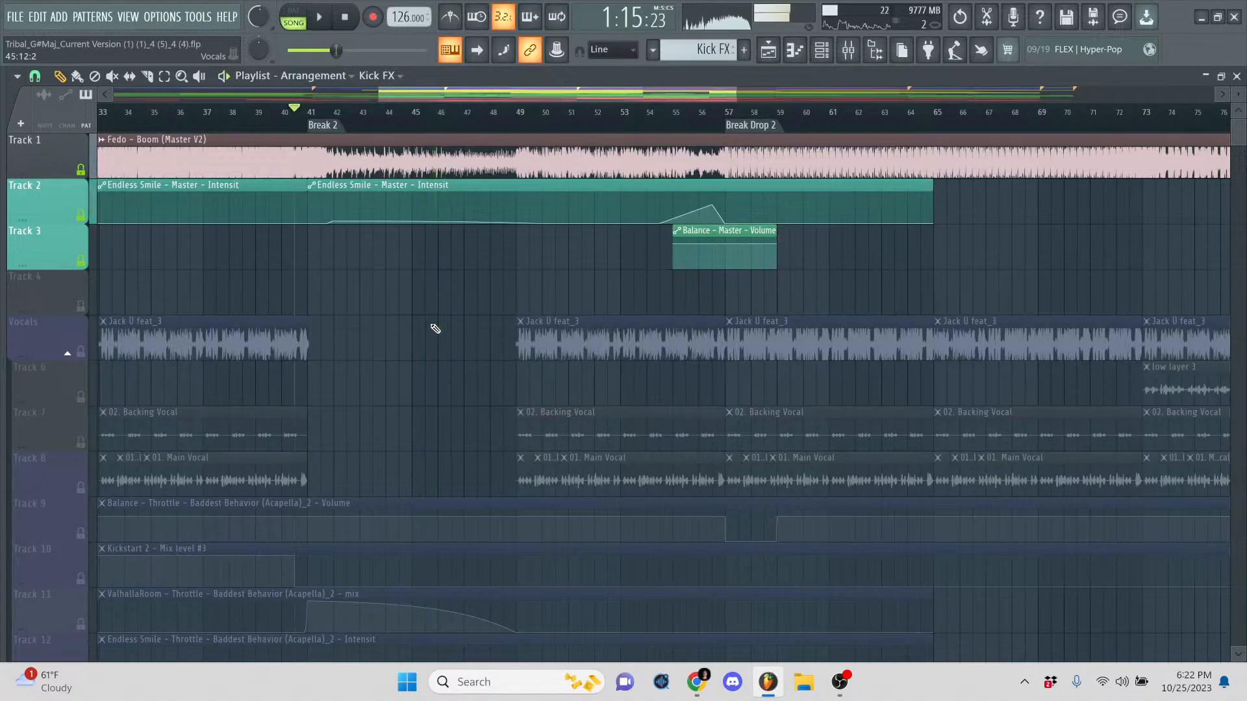
- Play the Boom master audio from bar 72 with the view extended towards Drop 2, and stop playback
{"action": "scroll", "coordinate": [468, 372], "scroll_direction": "down", "scroll_amount": 10}
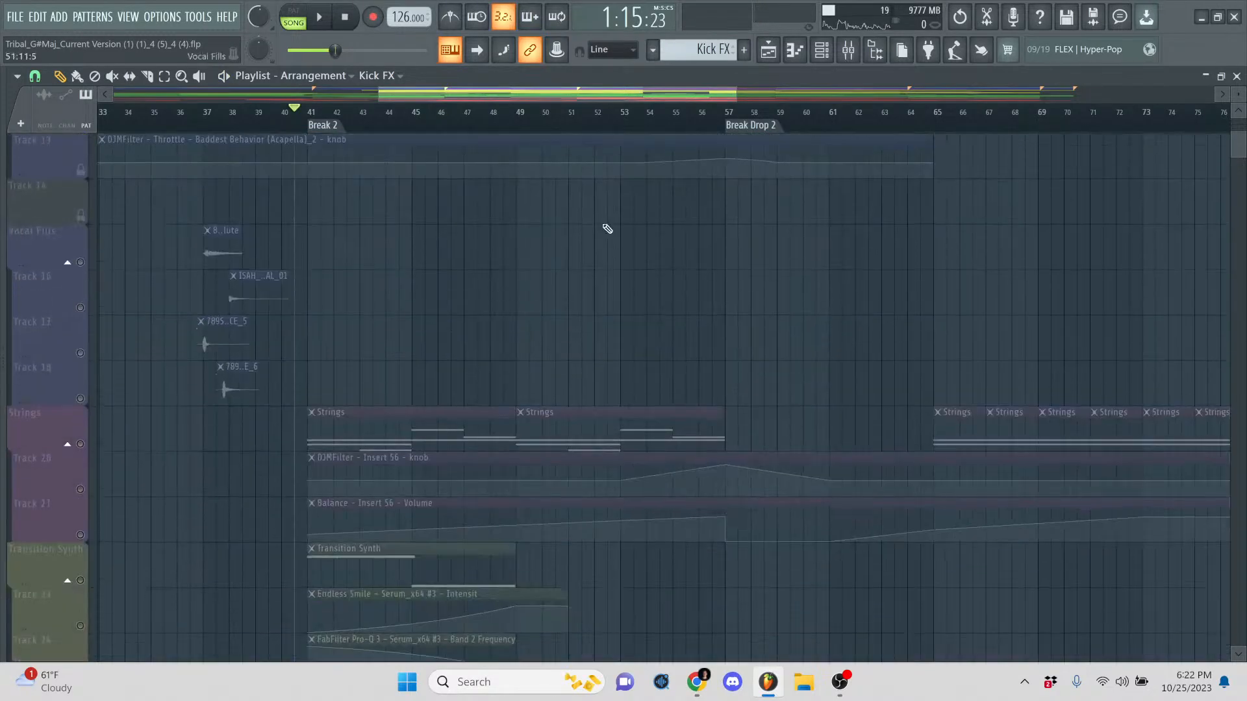
{"action": "left_click_drag", "start_coordinate": [737, 92], "coordinate": [915, 93]}
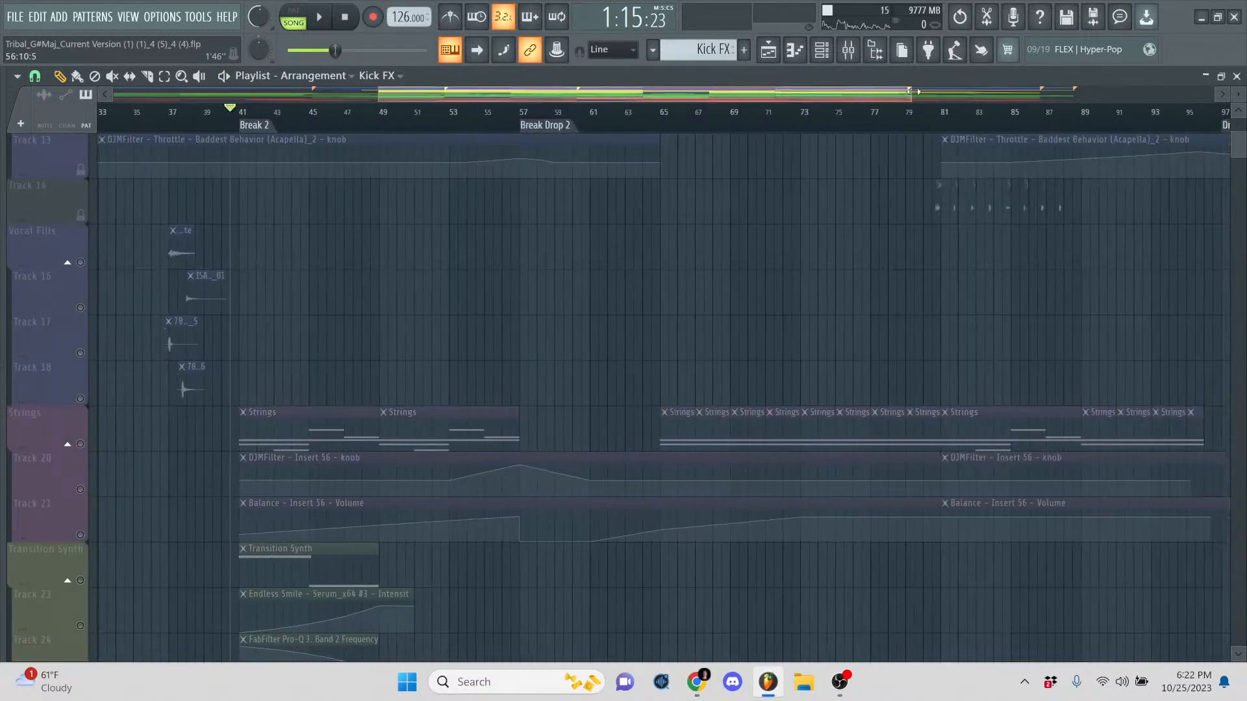
{"action": "scroll", "coordinate": [720, 307], "scroll_direction": "up", "scroll_amount": 10}
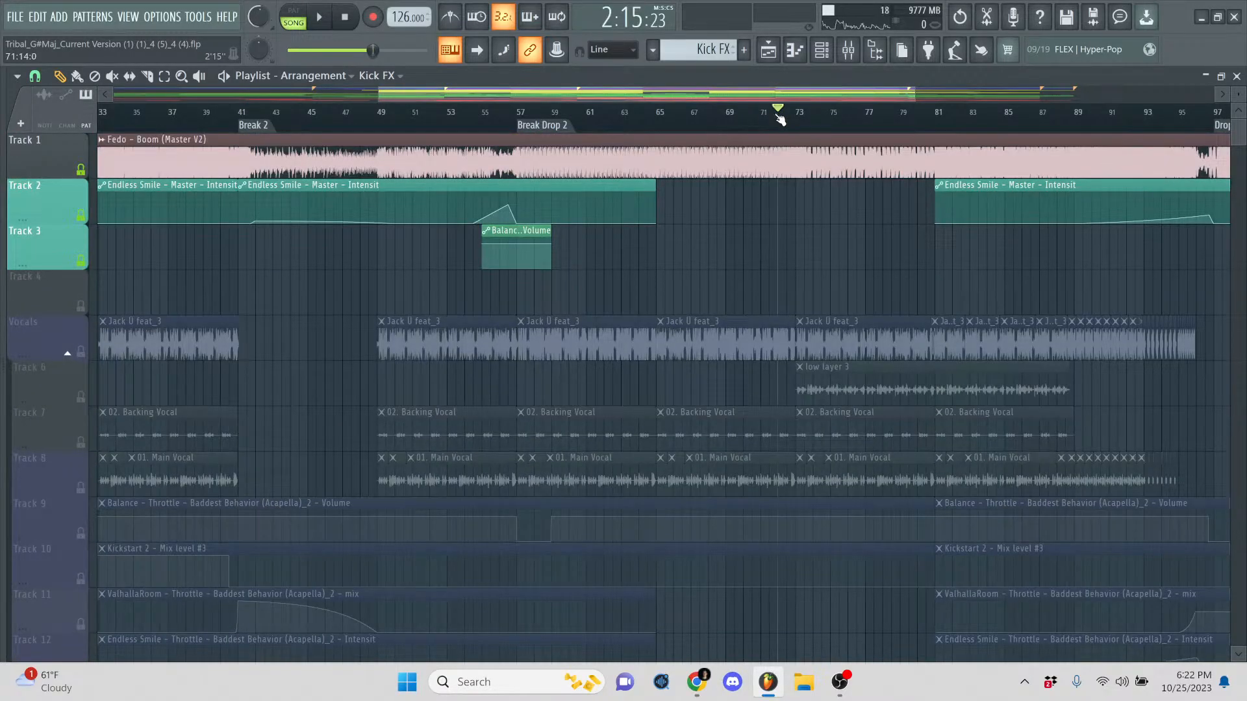
{"action": "key", "text": "space"}
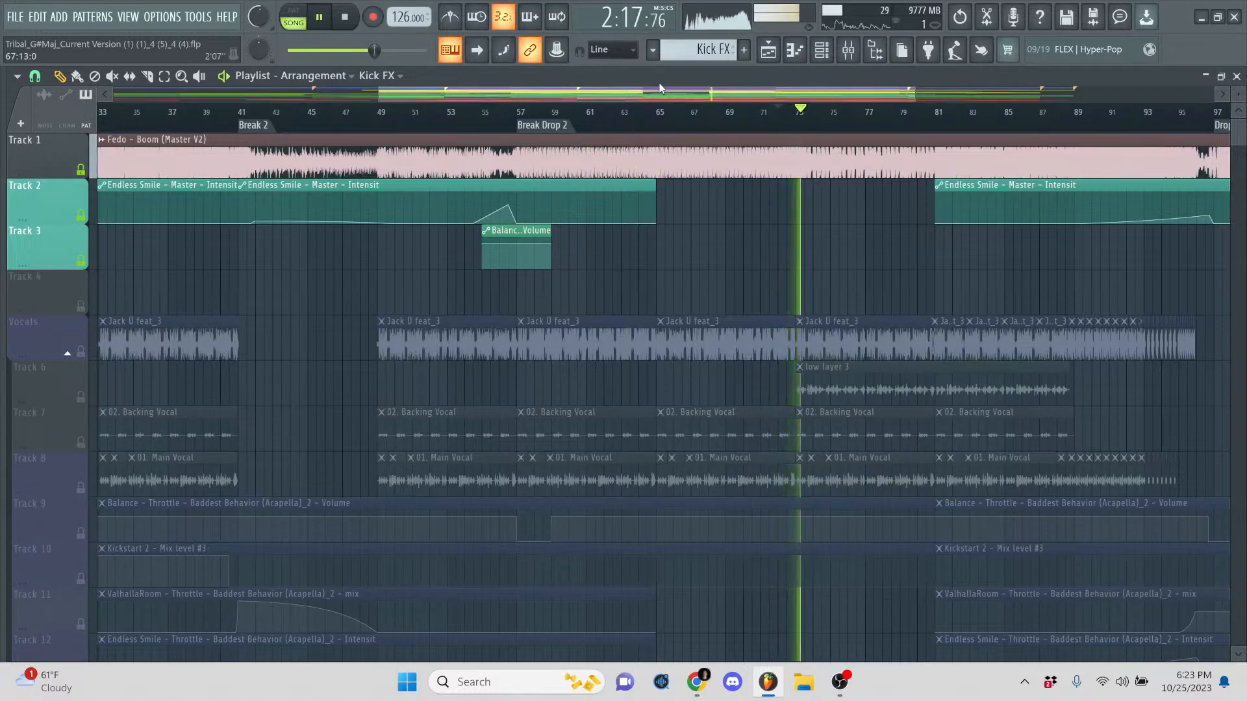
{"action": "left_click_drag", "start_coordinate": [675, 96], "coordinate": [779, 97]}
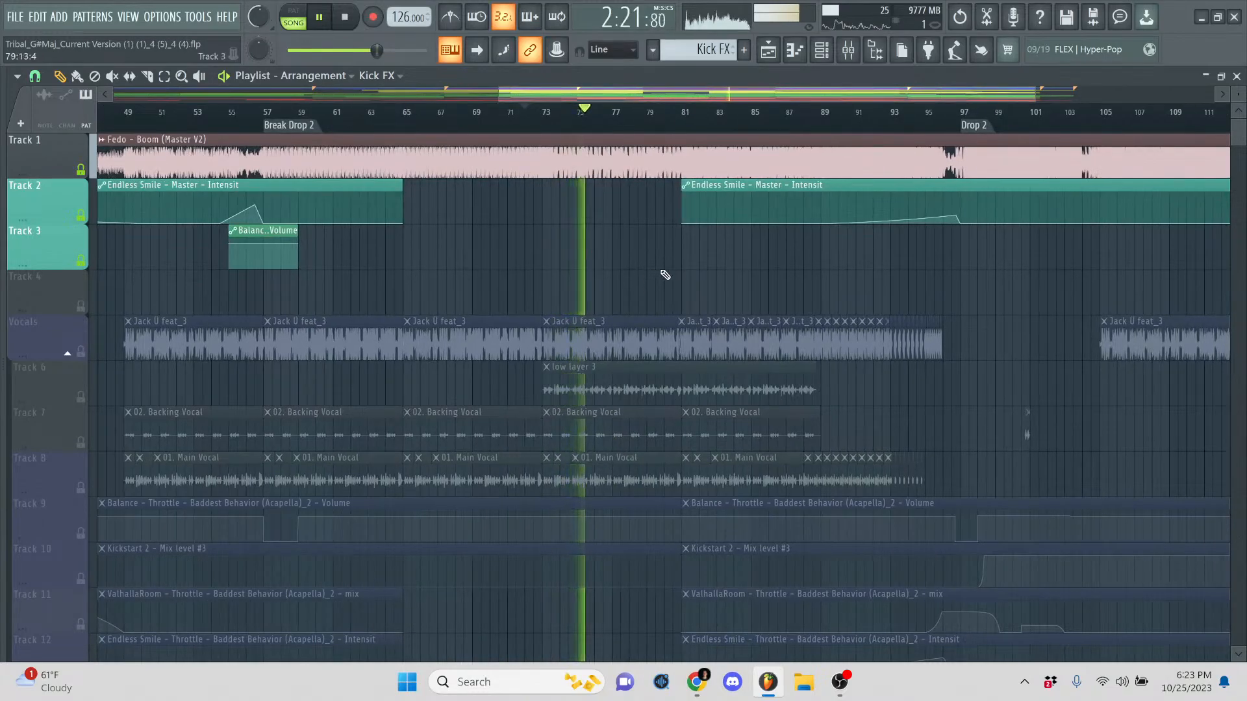
{"action": "scroll", "coordinate": [676, 225], "scroll_direction": "down", "scroll_amount": 1}
{"action": "scroll", "coordinate": [671, 223], "scroll_direction": "up", "scroll_amount": 1}
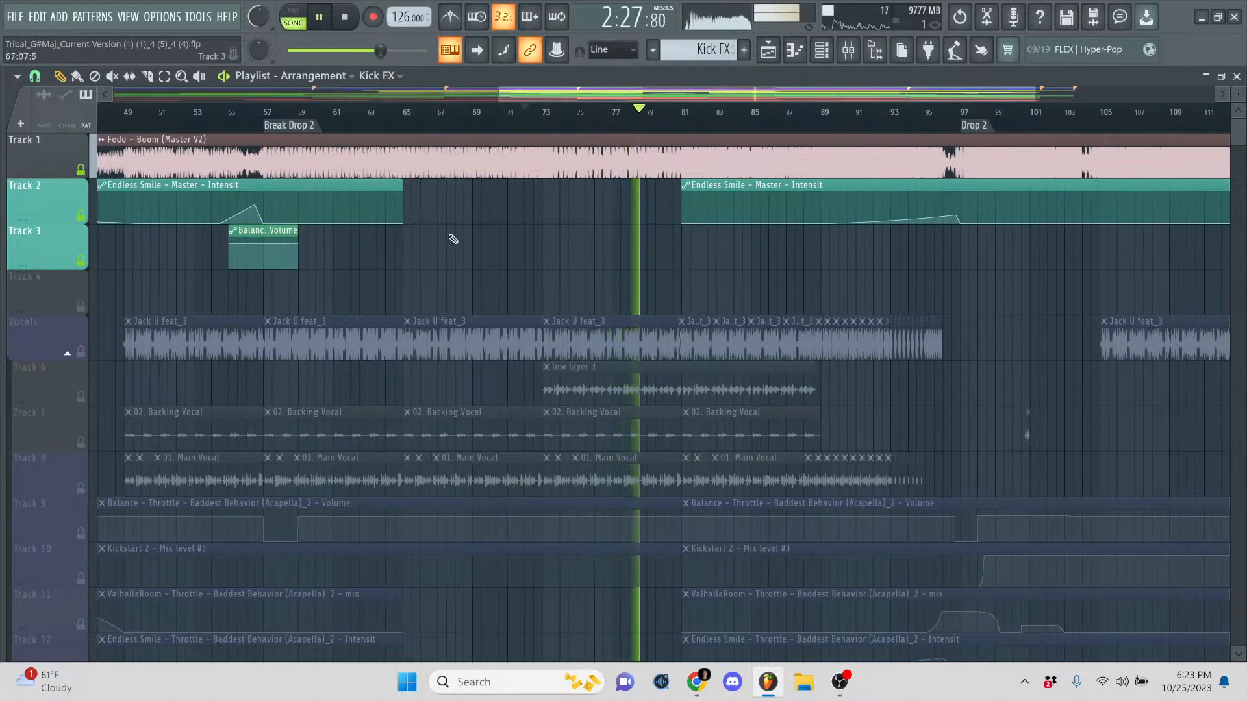
{"action": "key", "text": "space"}
- Turn the individual instrument tracks back on in place of the master, and play the arrangement from bar 72 and bar 82
{"action": "left_click", "coordinate": [89, 173]}
{"action": "scroll", "coordinate": [533, 230], "scroll_direction": "down", "scroll_amount": 8}
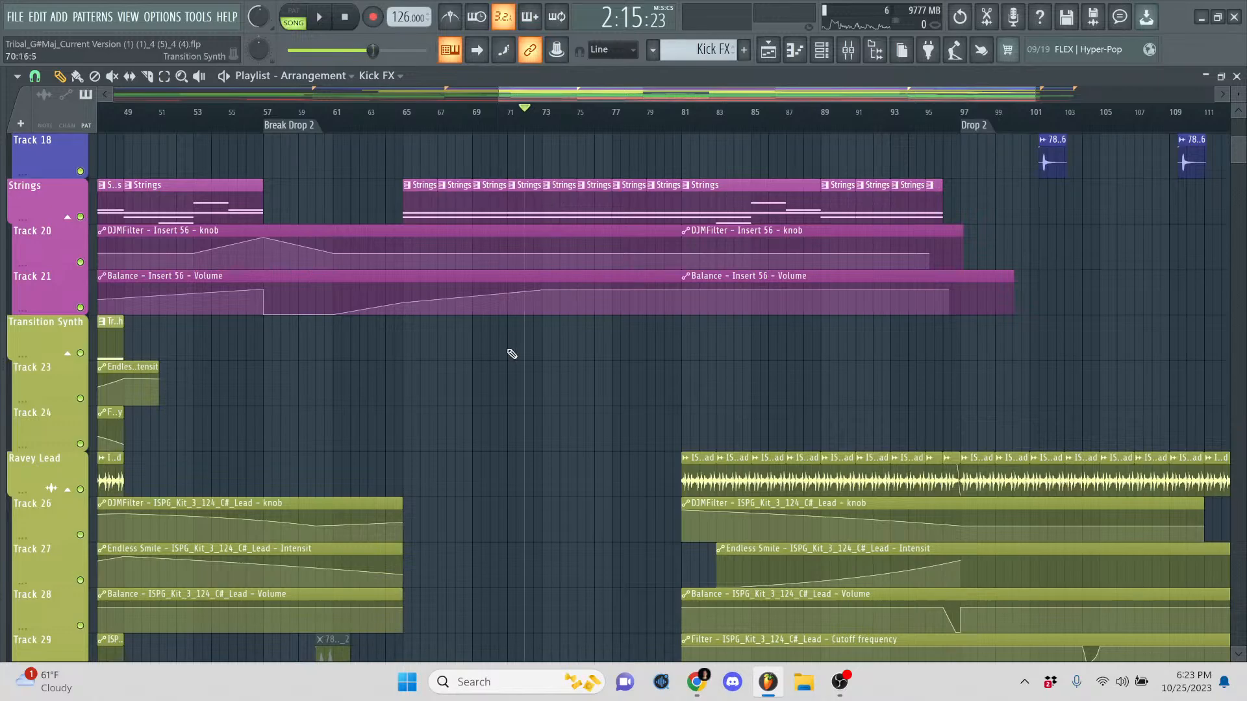
{"action": "key", "text": "space"}
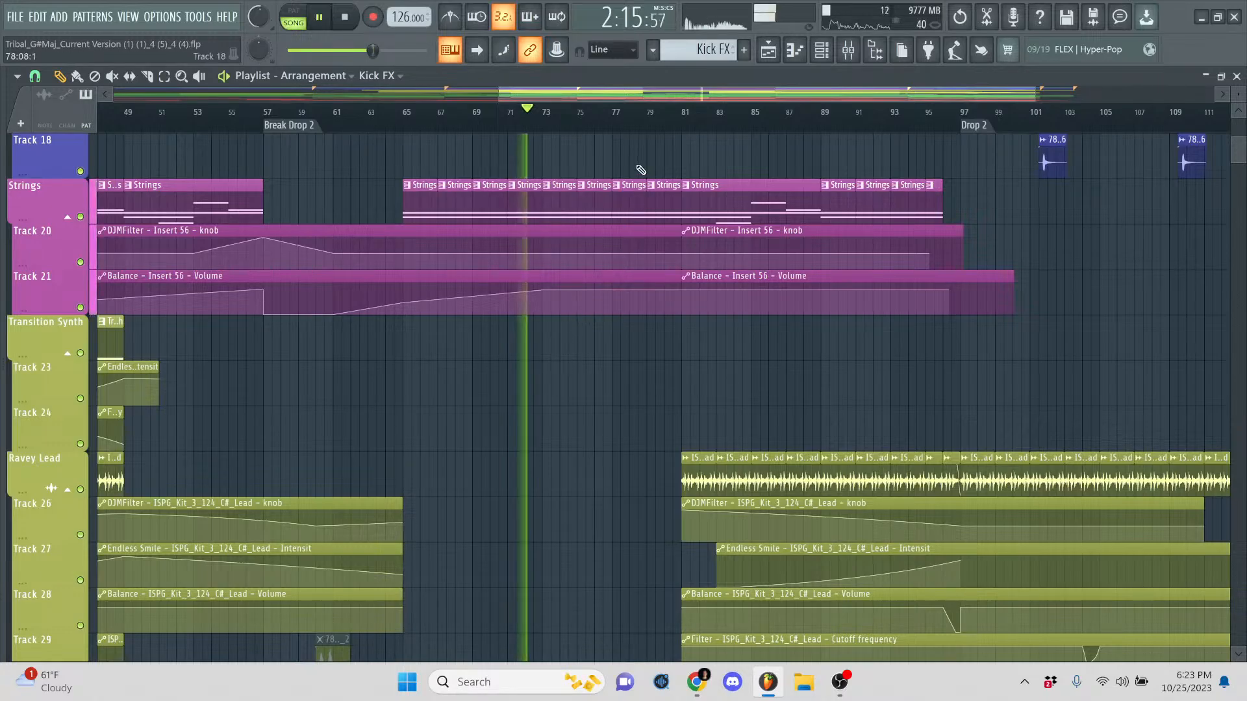
{"action": "left_click", "coordinate": [700, 112]}
{"action": "scroll", "coordinate": [601, 283], "scroll_direction": "up", "scroll_amount": 8}
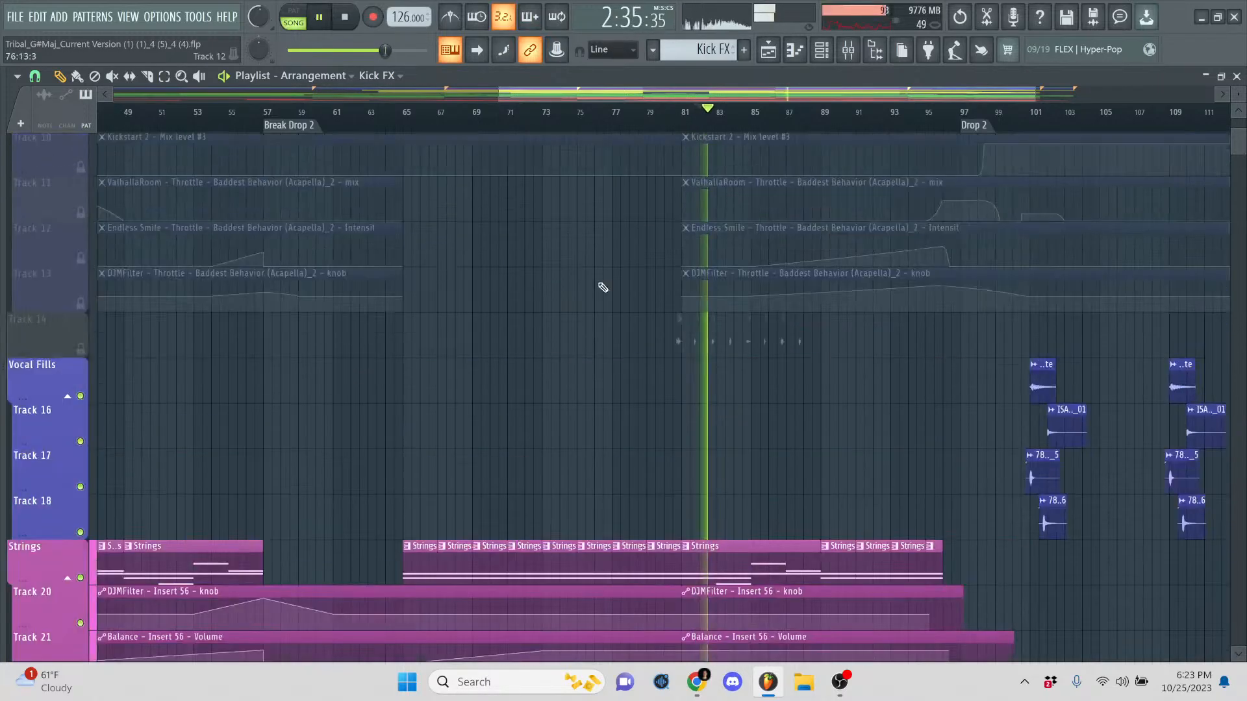
{"action": "key", "text": "space"}
- Solo the Strings track, enable its filter and volume automation on Tracks 20 and 21, and audition it from about bar 82
{"action": "scroll", "coordinate": [597, 219], "scroll_direction": "down", "scroll_amount": 8}
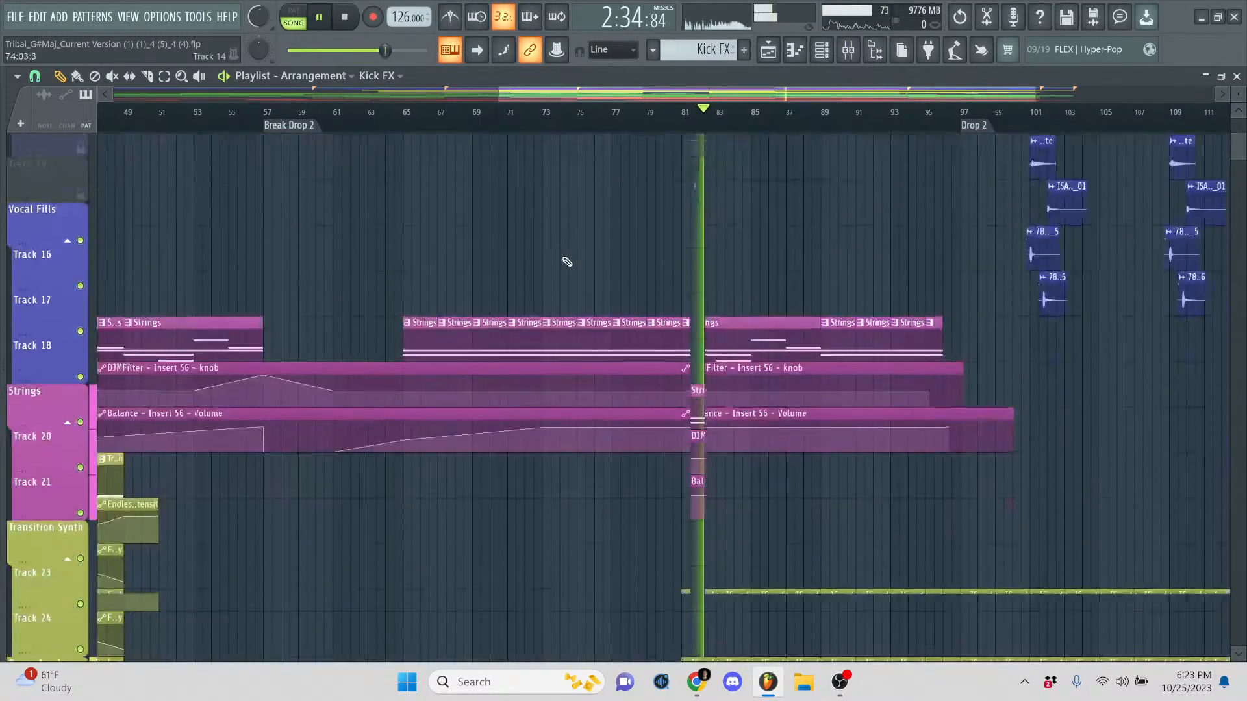
{"action": "right_click", "coordinate": [79, 262]}
{"action": "left_click", "coordinate": [80, 307]}
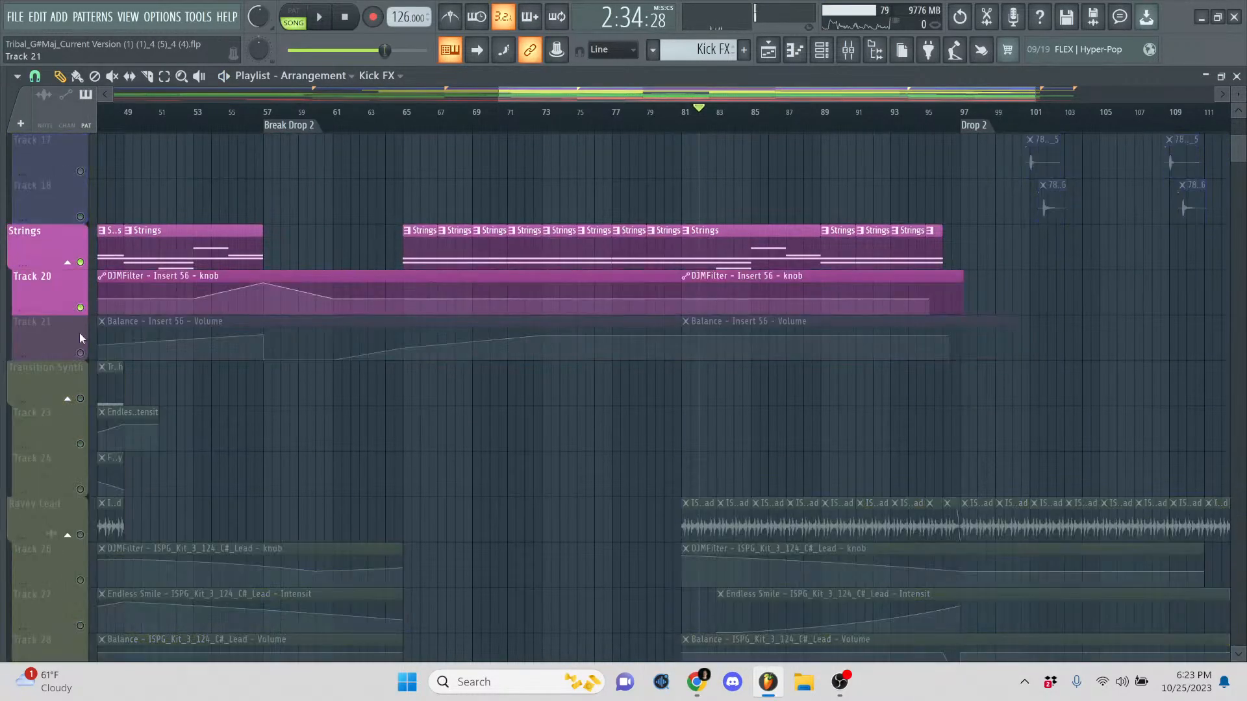
{"action": "left_click", "coordinate": [79, 353]}
{"action": "key", "text": "space"}
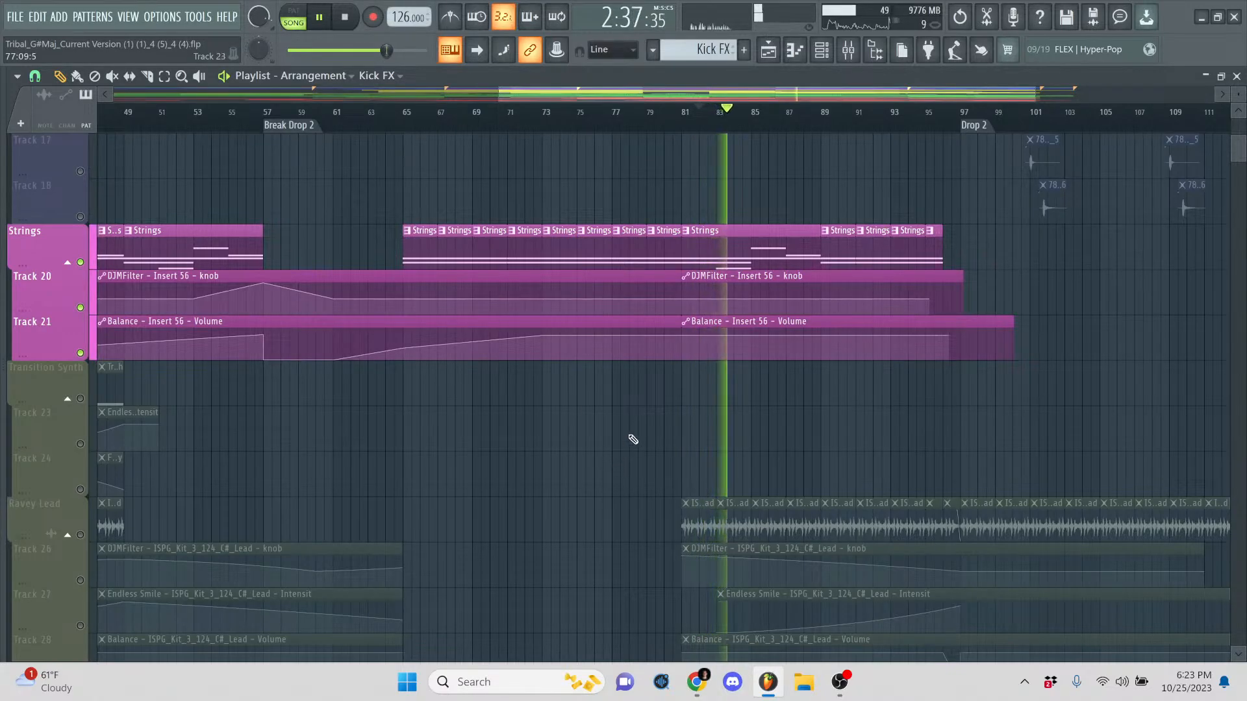
{"action": "scroll", "coordinate": [659, 387], "scroll_direction": "down", "scroll_amount": 4}
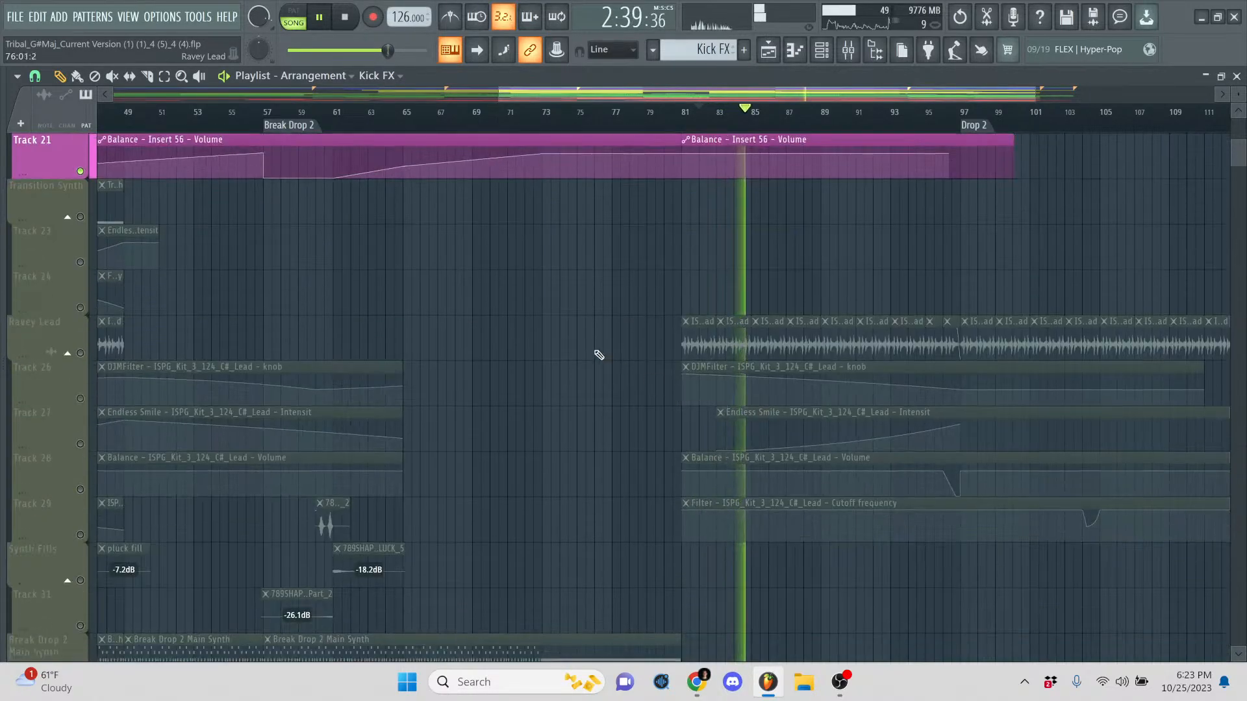
{"action": "scroll", "coordinate": [591, 359], "scroll_direction": "up", "scroll_amount": 2}
{"action": "key", "text": "space"}
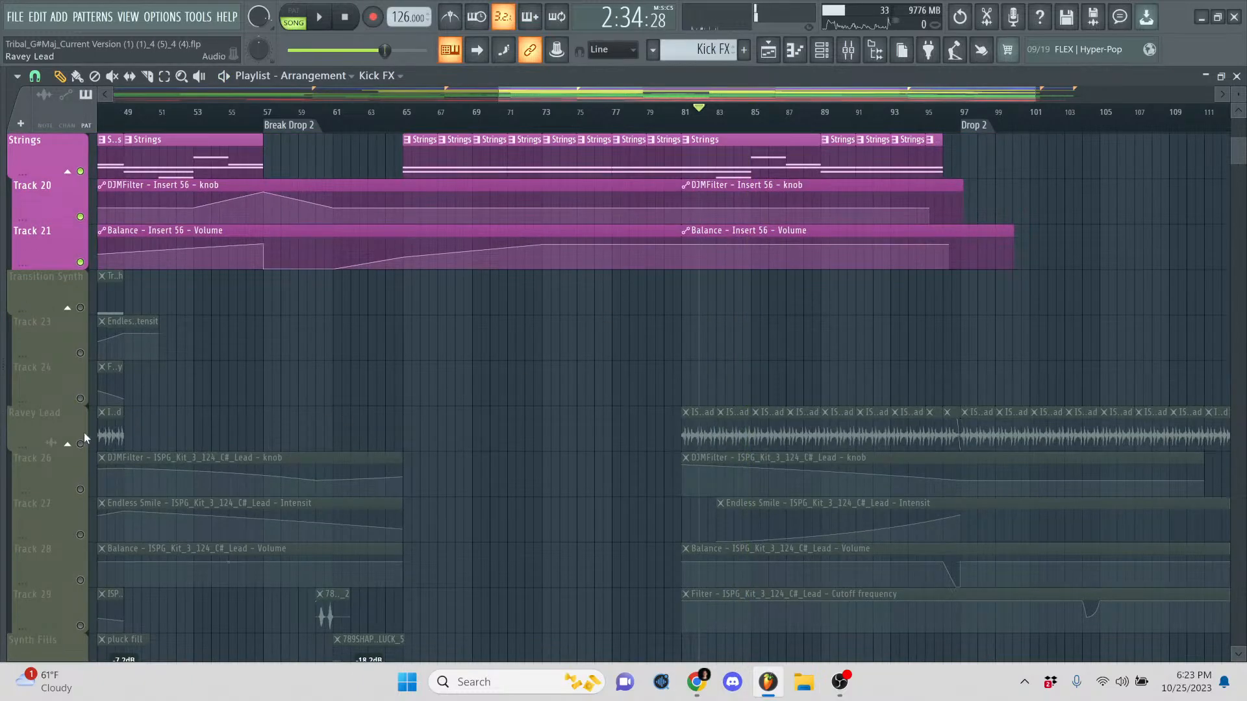
- Solo the Ravey Lead track and enable its automation on Tracks 26 to 29
{"action": "right_click", "coordinate": [81, 444]}
{"action": "key", "text": "space"}
{"action": "scroll", "coordinate": [573, 333], "scroll_direction": "down", "scroll_amount": 3}
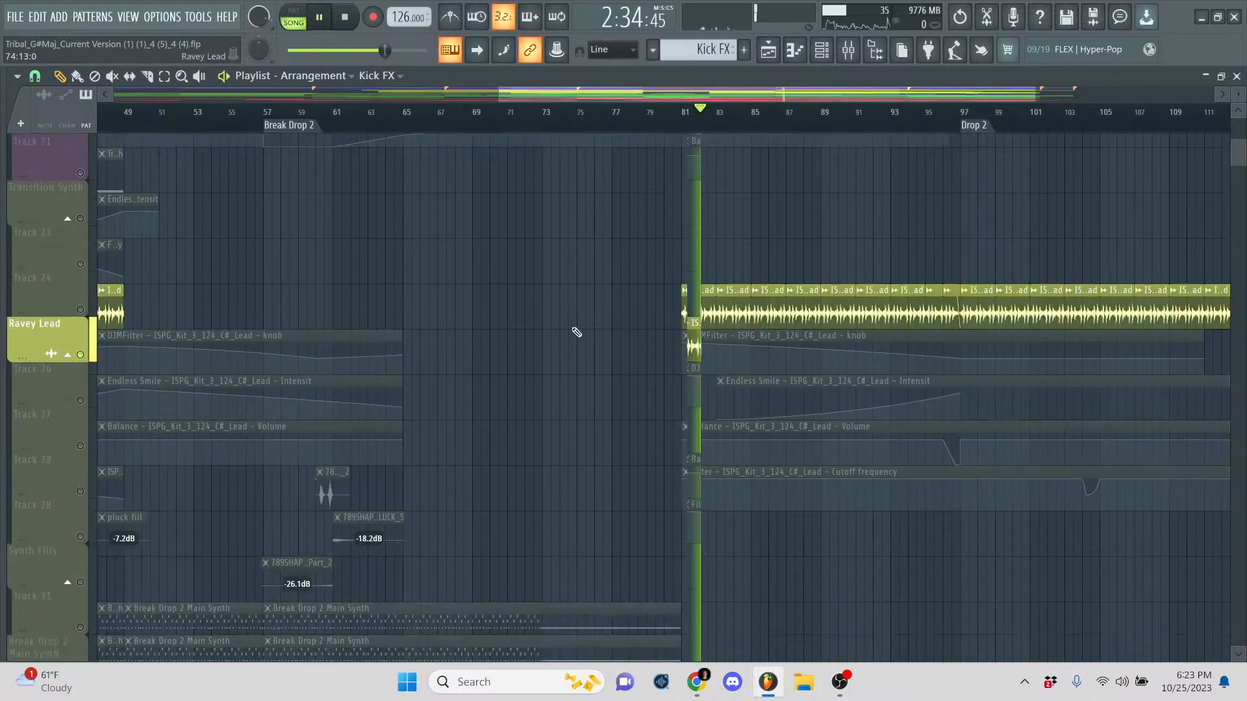
{"action": "left_click_drag", "start_coordinate": [80, 355], "coordinate": [82, 491]}
{"action": "key", "text": "space"}
- Play the Ravey Lead in the build before Drop 2 and from the Drop 2 marker, and stop playback
{"action": "left_click_drag", "start_coordinate": [308, 87], "coordinate": [390, 98]}
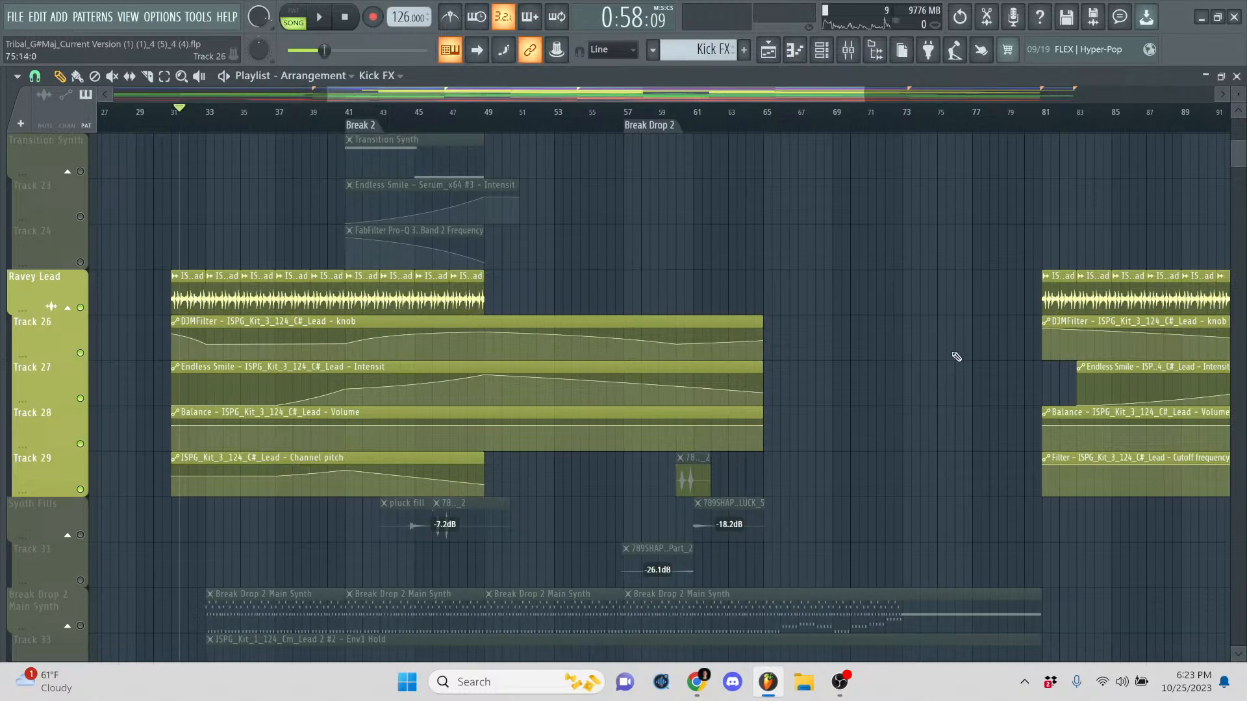
{"action": "left_click_drag", "start_coordinate": [823, 91], "coordinate": [966, 86]}
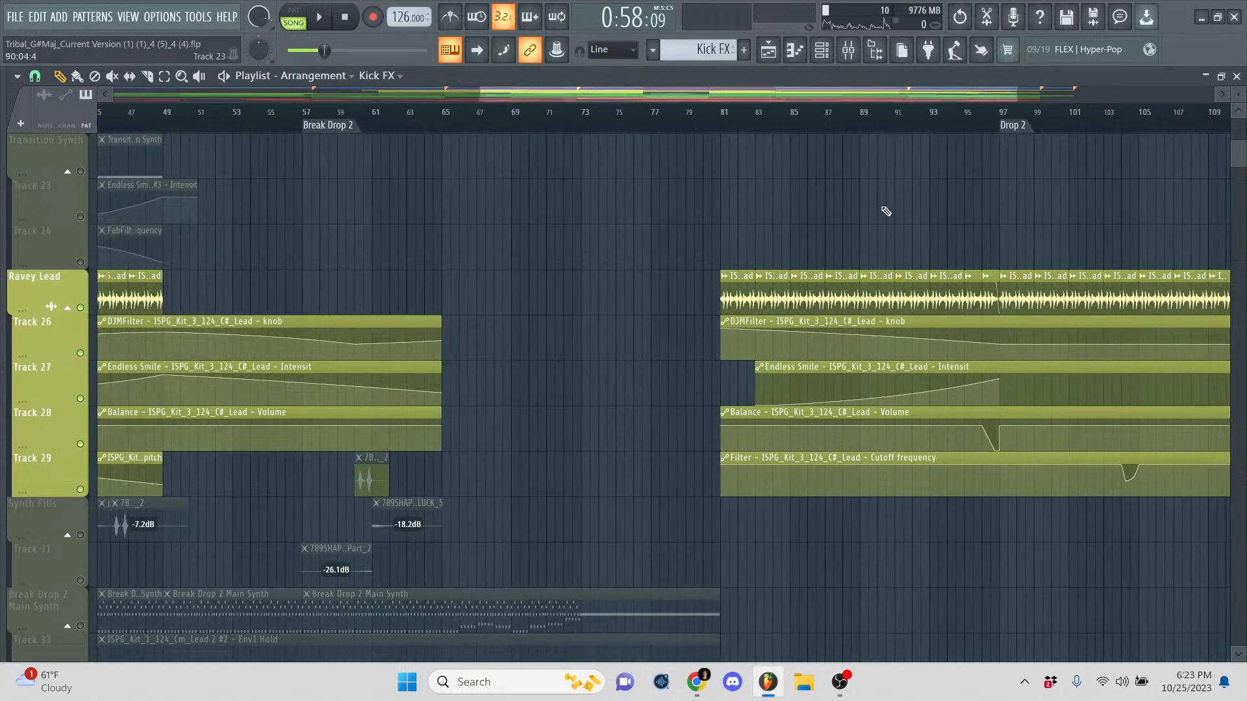
{"action": "key", "text": "space"}
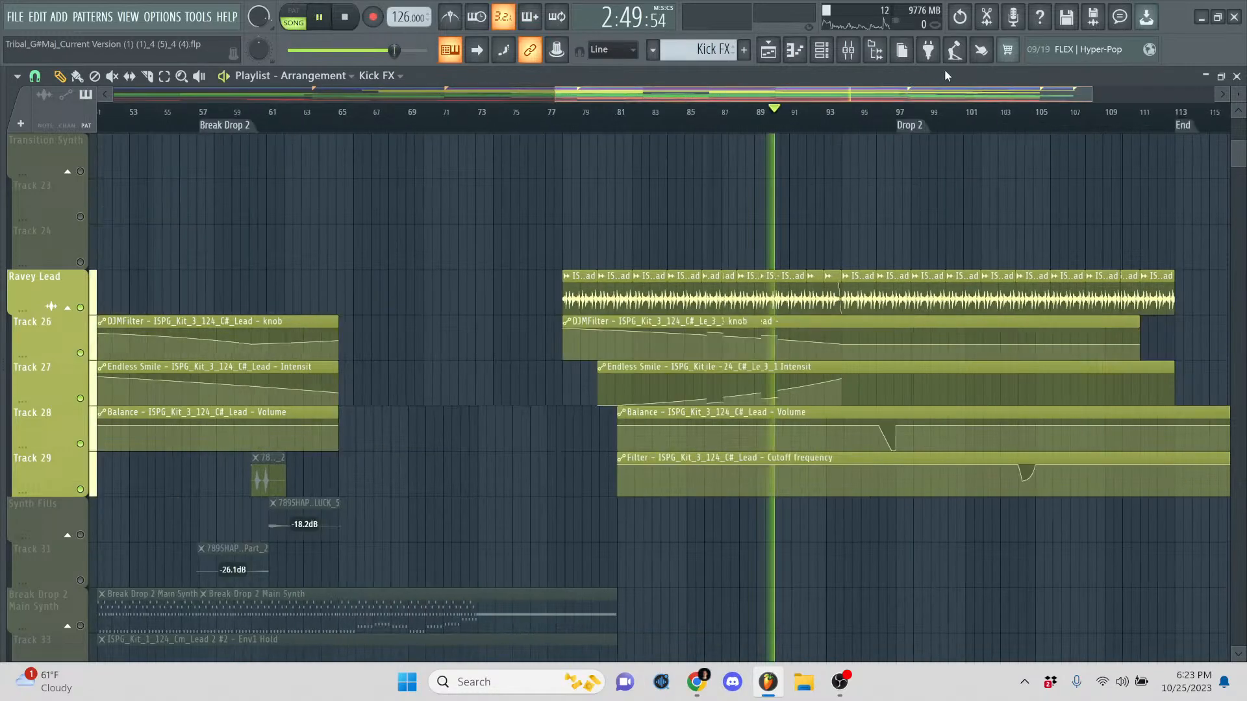
{"action": "left_click", "coordinate": [818, 112]}
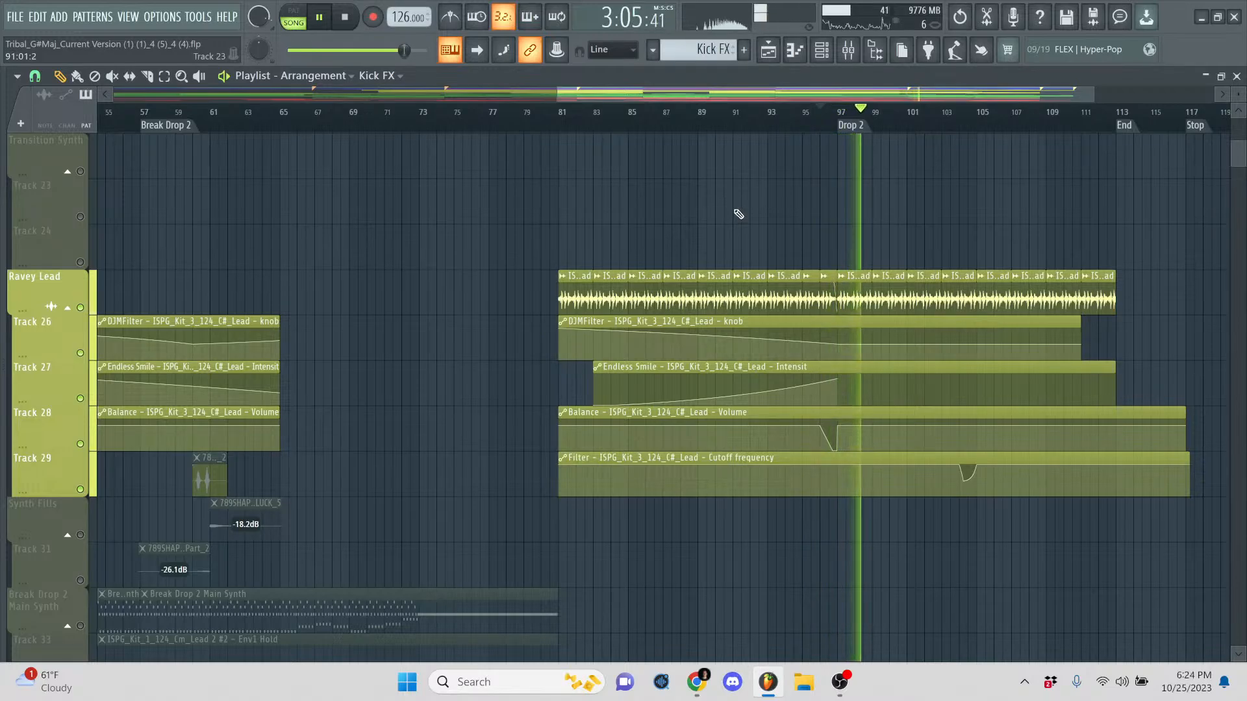
{"action": "key", "text": "space"}
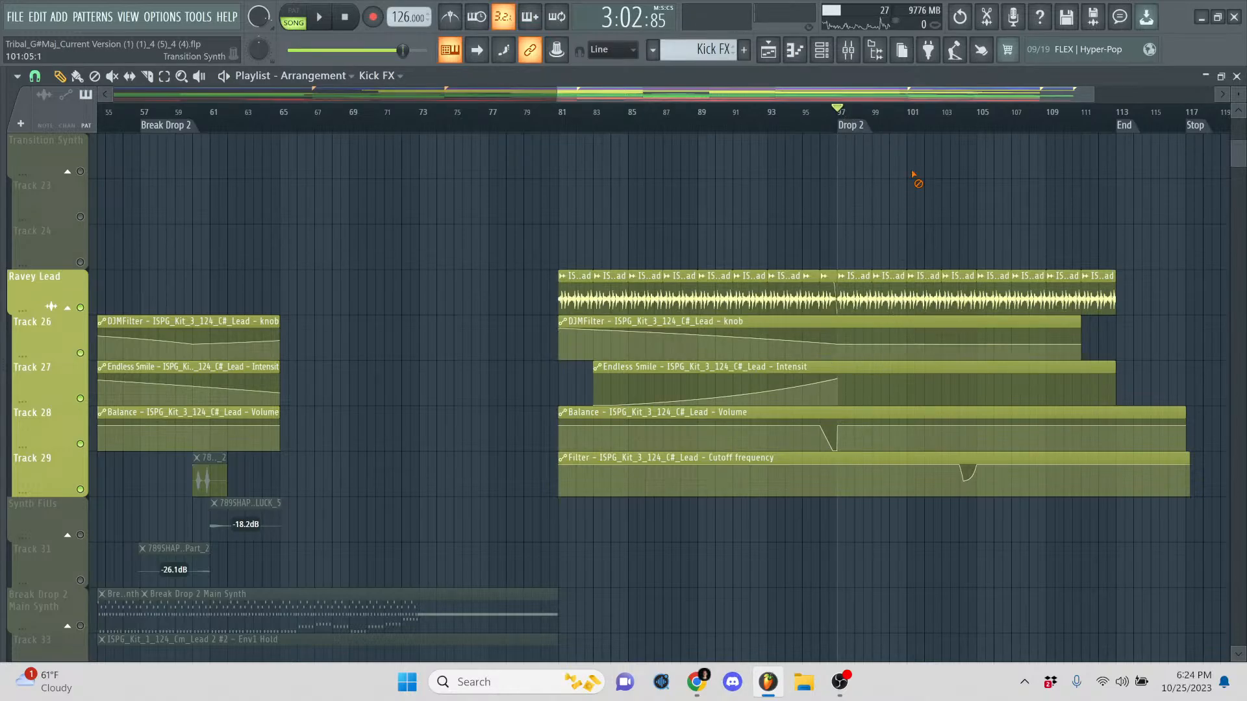
- Solo the Pads track, enable its volume automation on Track 41, and play it from about bar 84
{"action": "scroll", "coordinate": [903, 182], "scroll_direction": "down", "scroll_amount": 10}
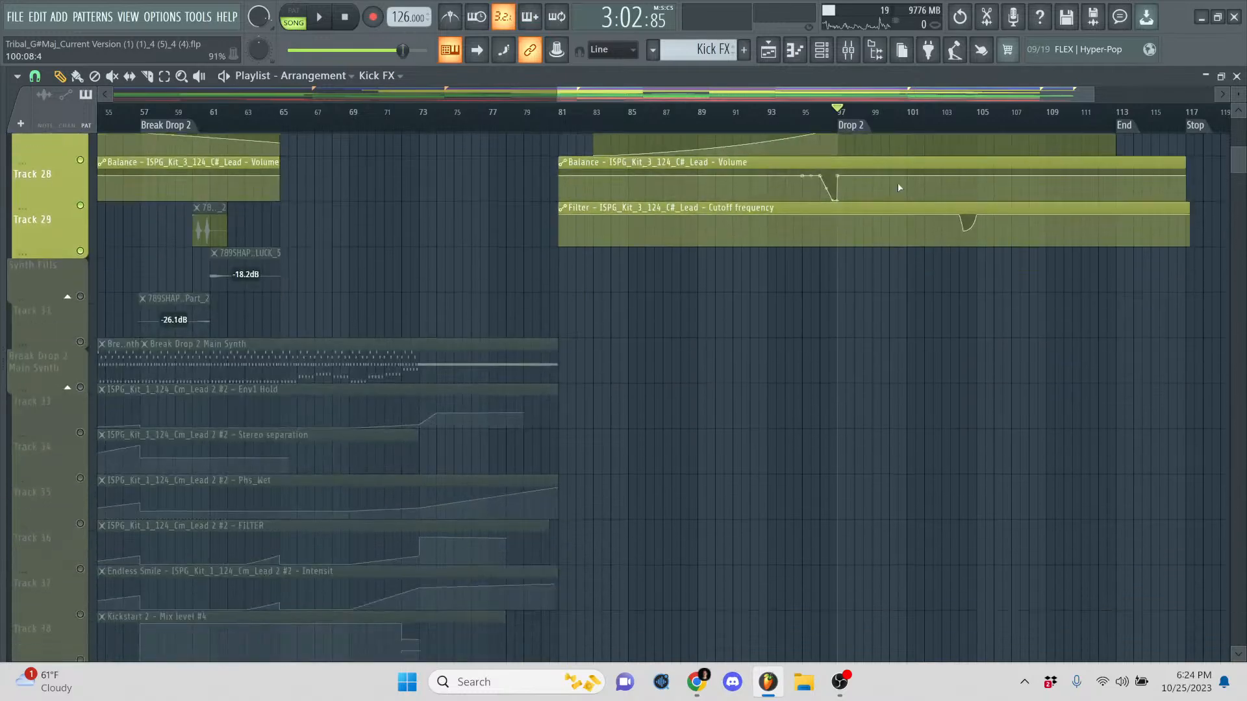
{"action": "left_click", "coordinate": [84, 310]}
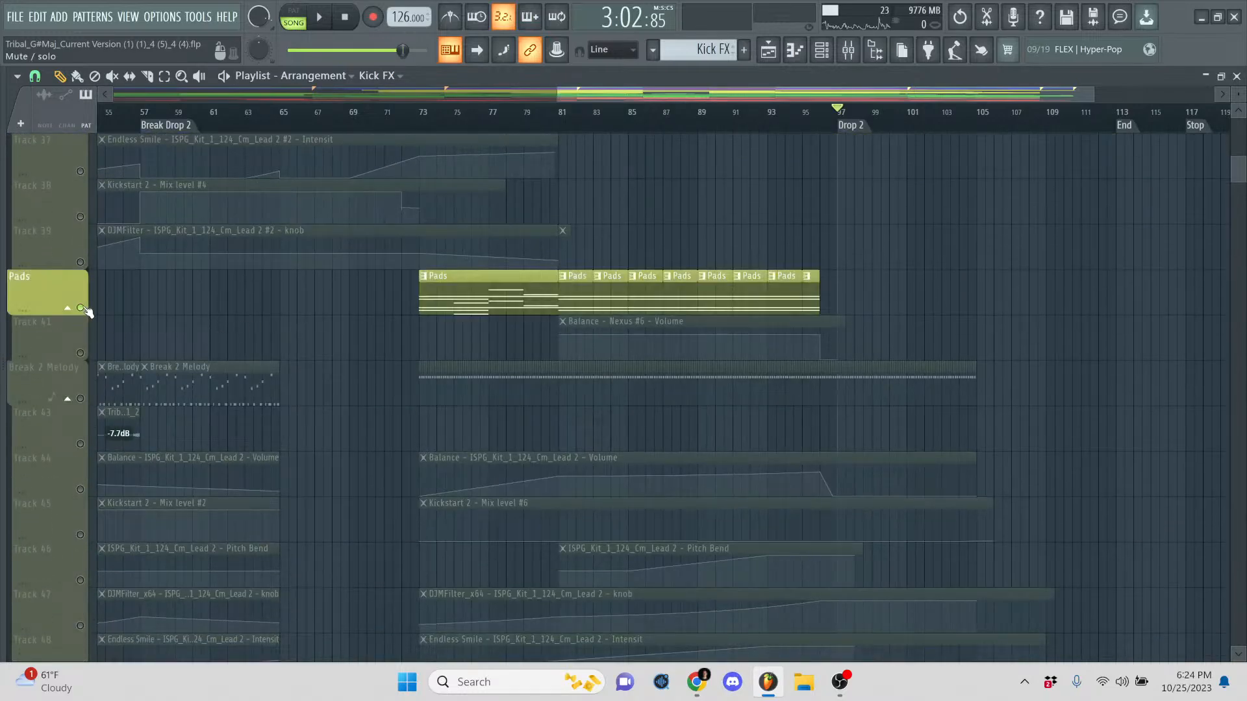
{"action": "left_click", "coordinate": [85, 356], "text": "shift"}
{"action": "key", "text": "space"}
{"action": "left_click", "coordinate": [616, 112]}
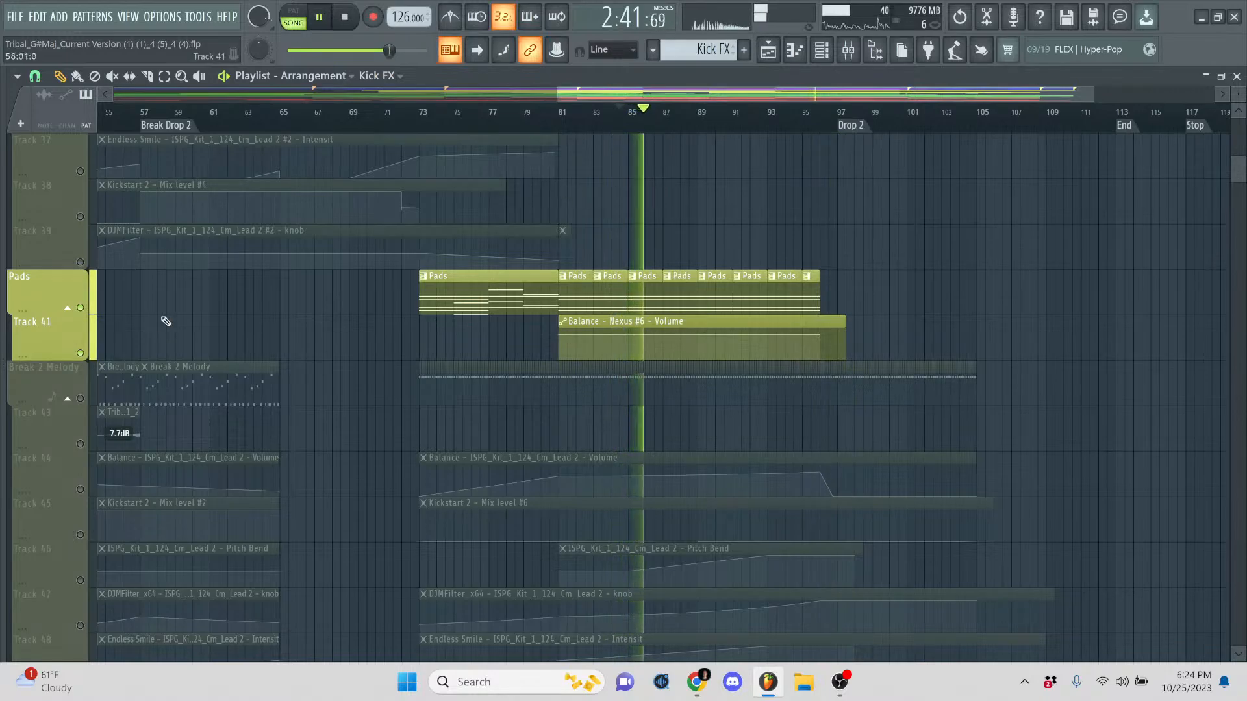
- Solo the Break 2 Melody track, enable its automation on Tracks 44 to 48, and audition it from about bar 92
{"action": "left_click", "coordinate": [91, 395]}
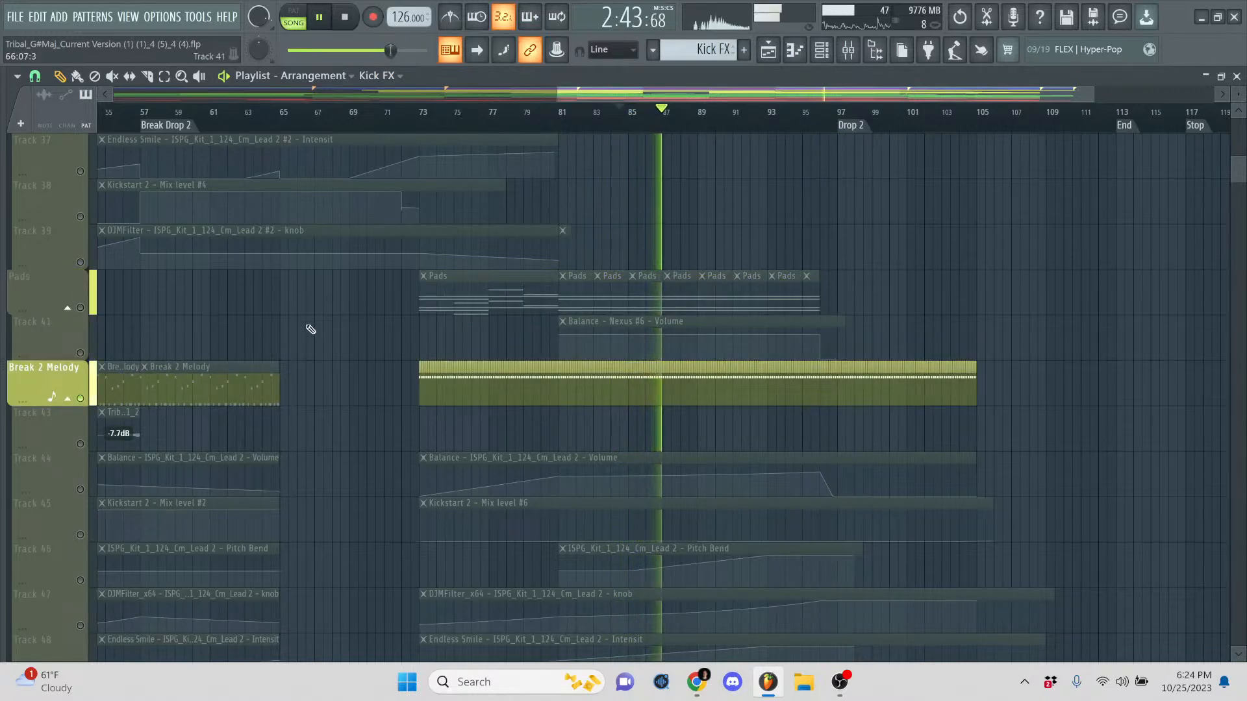
{"action": "scroll", "coordinate": [341, 323], "scroll_direction": "down", "scroll_amount": 1}
{"action": "scroll", "coordinate": [340, 323], "scroll_direction": "down", "scroll_amount": 3}
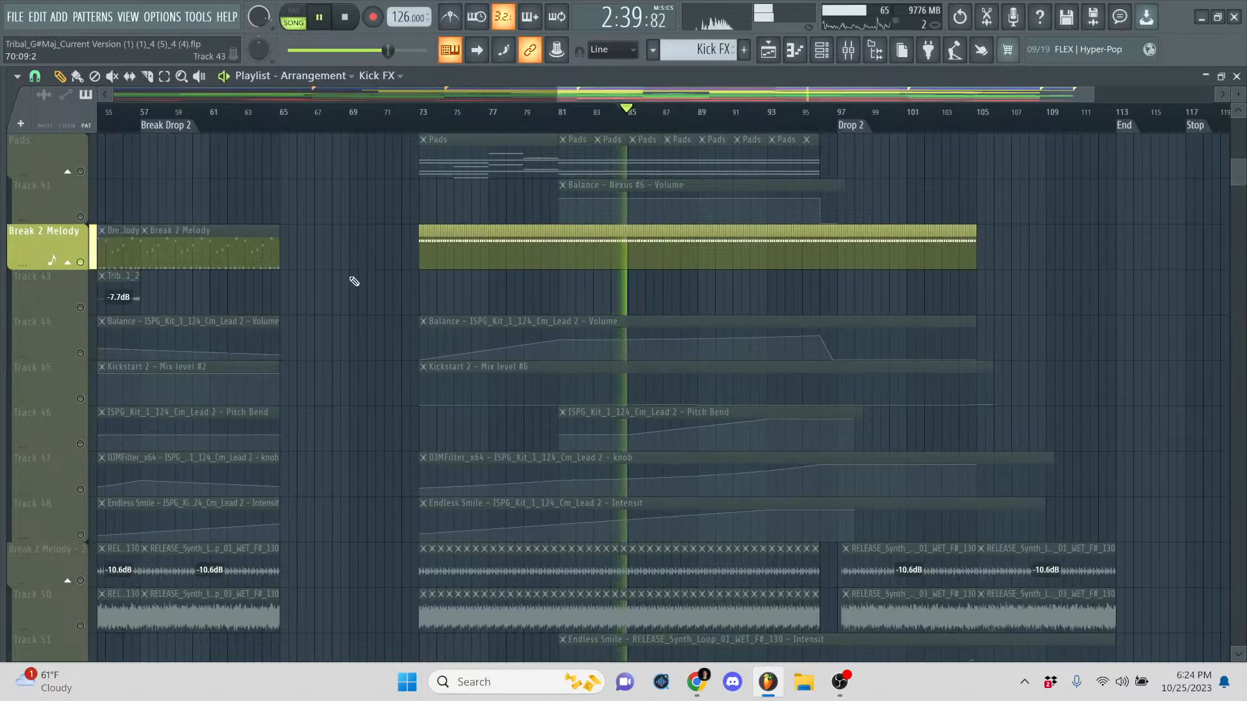
{"action": "left_click", "coordinate": [82, 354]}
{"action": "left_click", "coordinate": [82, 398]}
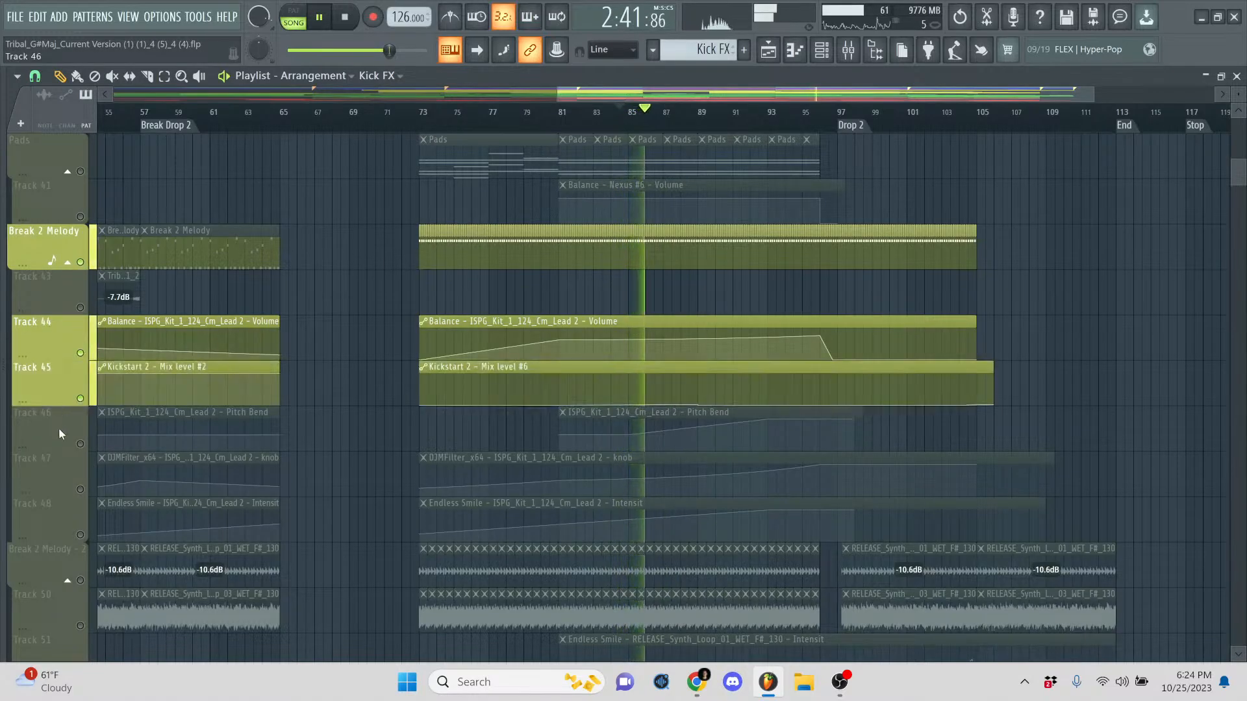
{"action": "left_click", "coordinate": [82, 443]}
{"action": "left_click", "coordinate": [81, 489]}
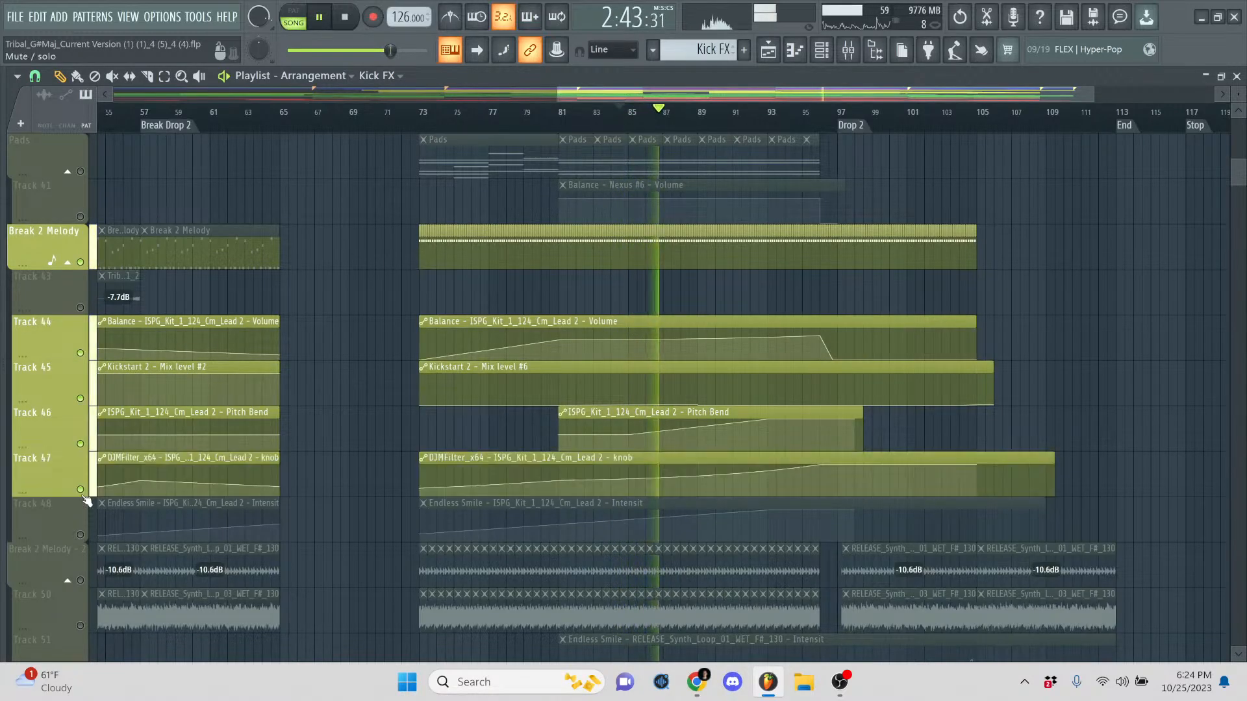
{"action": "left_click", "coordinate": [81, 535]}
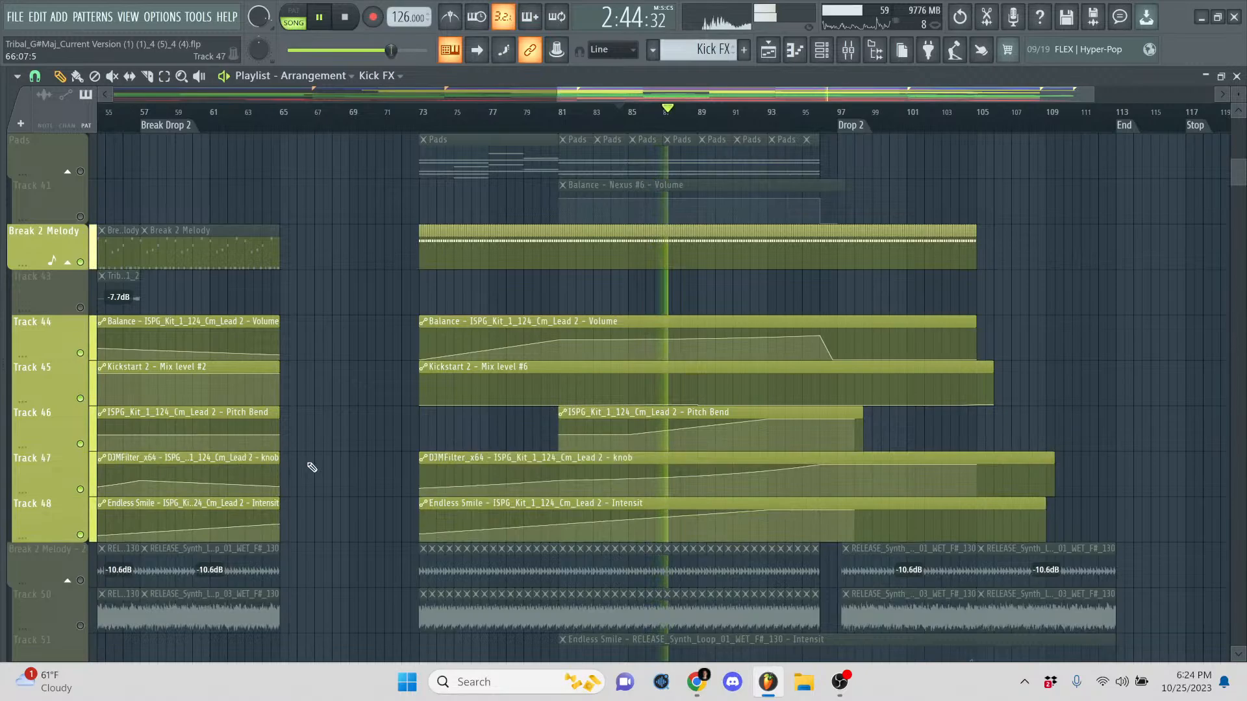
{"action": "left_click", "coordinate": [753, 123]}
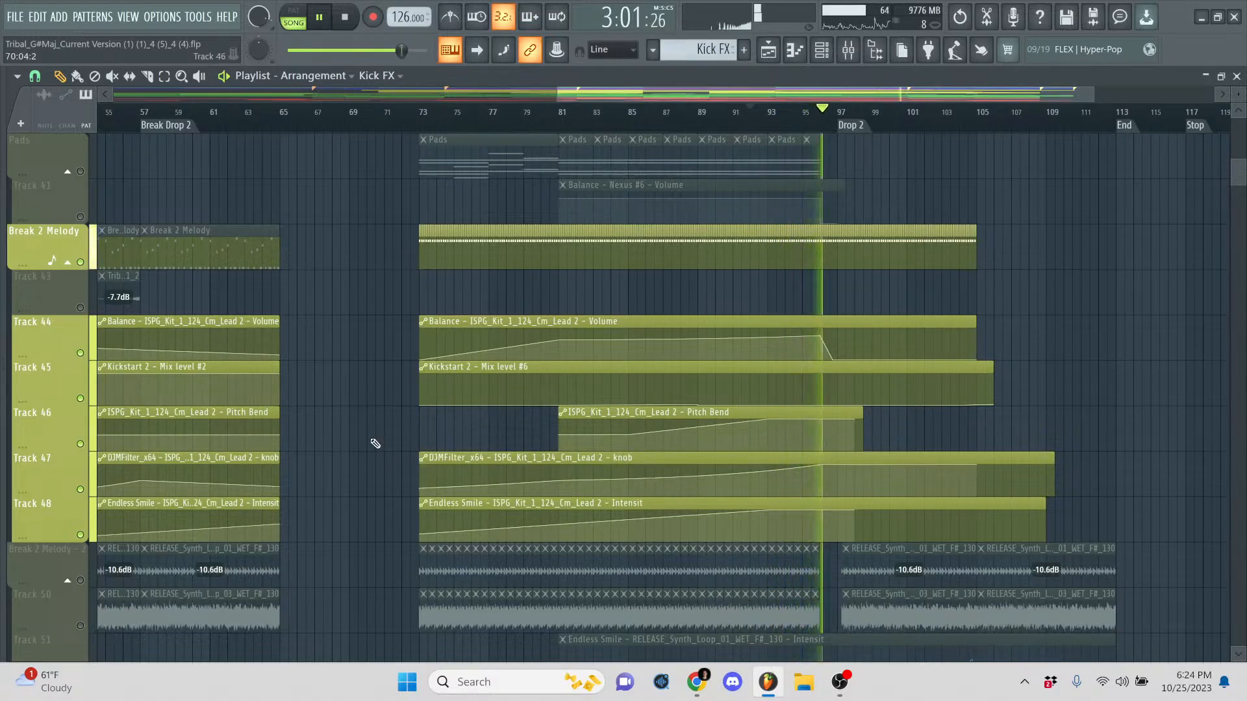
{"action": "key", "text": "space"}
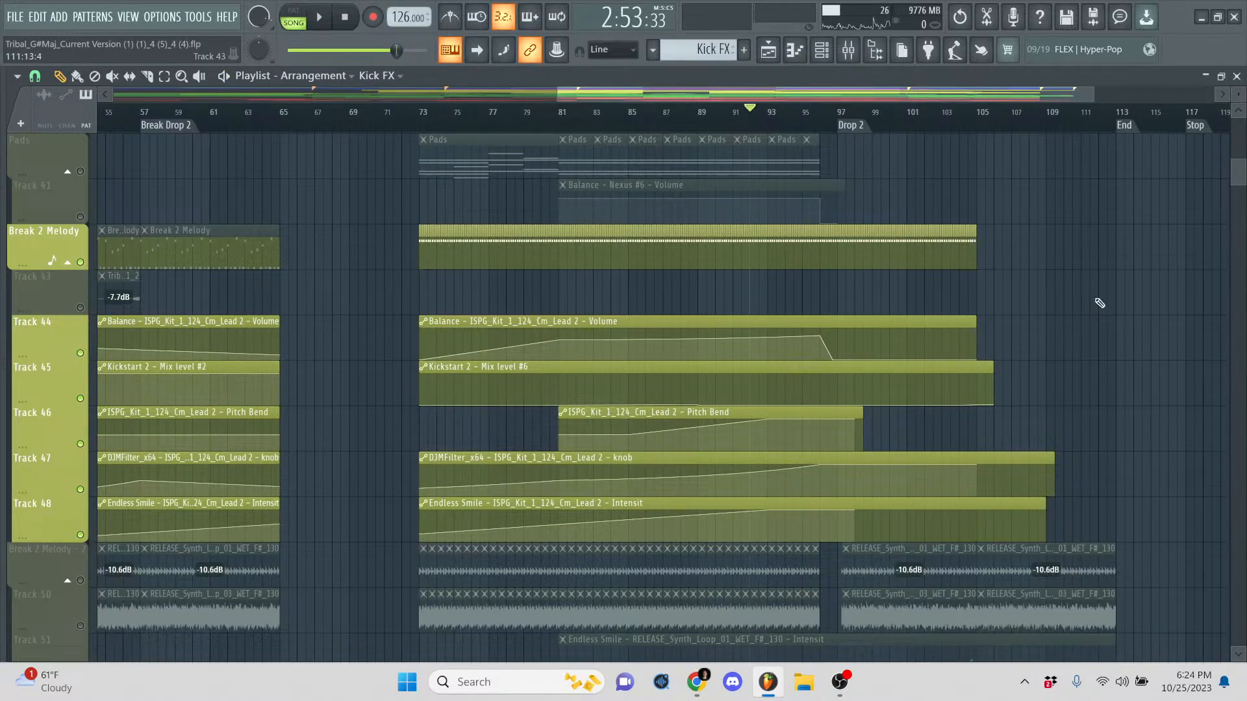
- Solo the Break 2 Melody - 2 track and audition it from about bar 92 and again from about bar 99 in Drop 2
{"action": "scroll", "coordinate": [1078, 312], "scroll_direction": "up", "scroll_amount": 15}
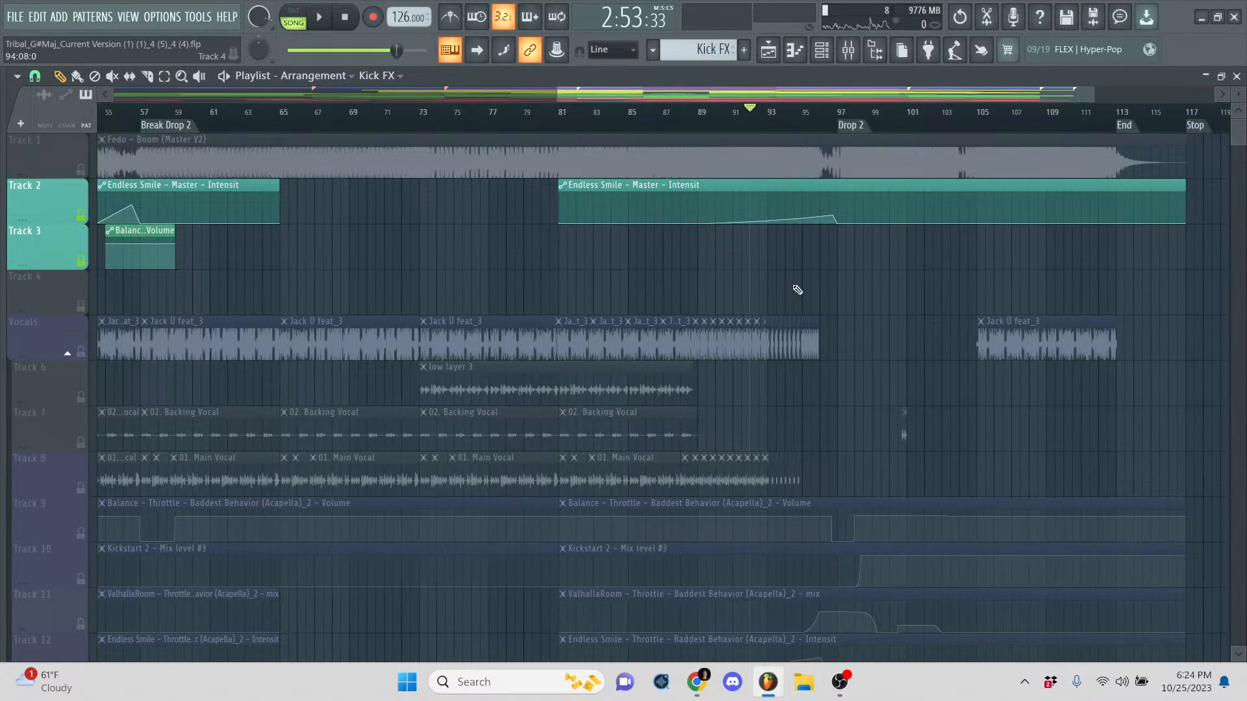
{"action": "scroll", "coordinate": [773, 280], "scroll_direction": "down", "scroll_amount": 15}
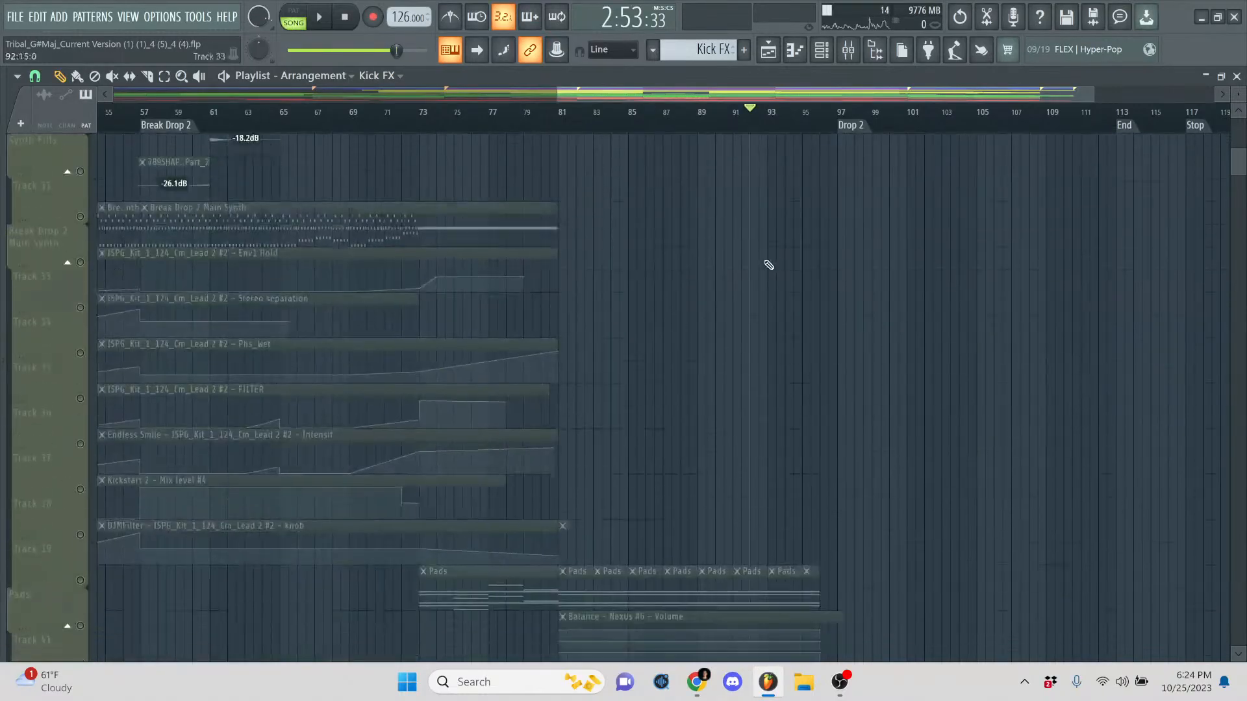
{"action": "scroll", "coordinate": [765, 256], "scroll_direction": "down", "scroll_amount": 2}
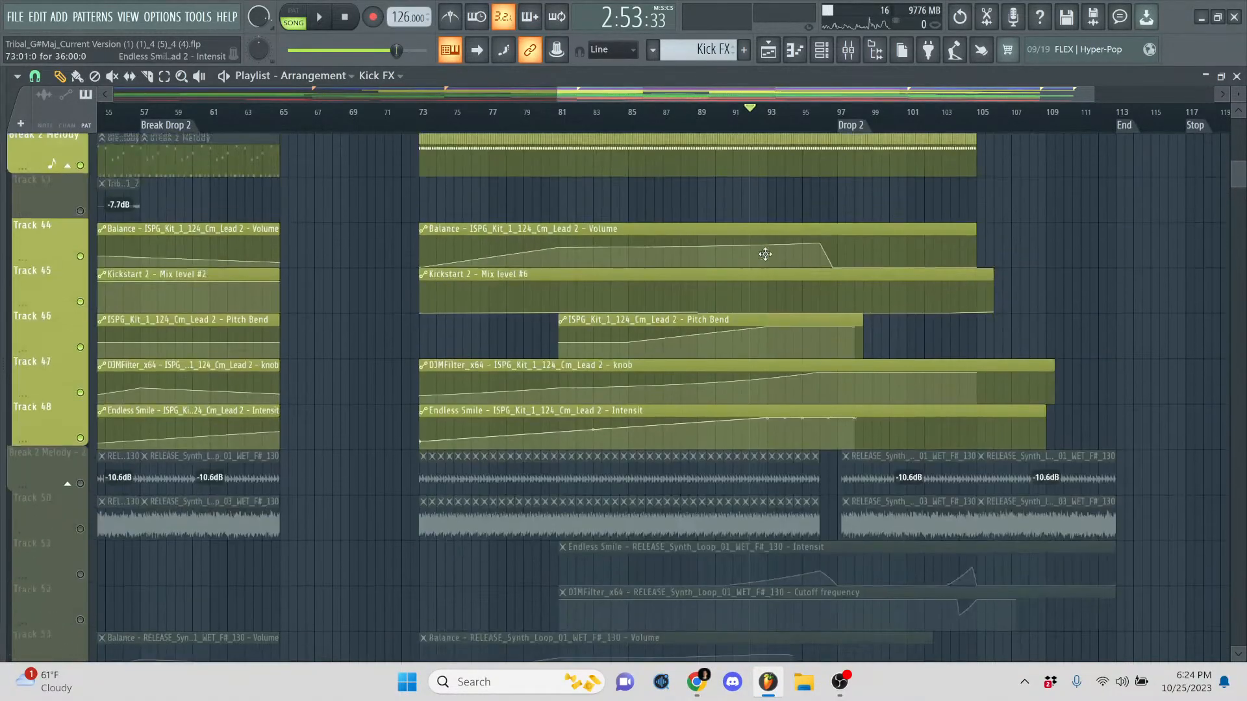
{"action": "scroll", "coordinate": [768, 269], "scroll_direction": "down", "scroll_amount": 1}
{"action": "scroll", "coordinate": [773, 267], "scroll_direction": "up", "scroll_amount": 1}
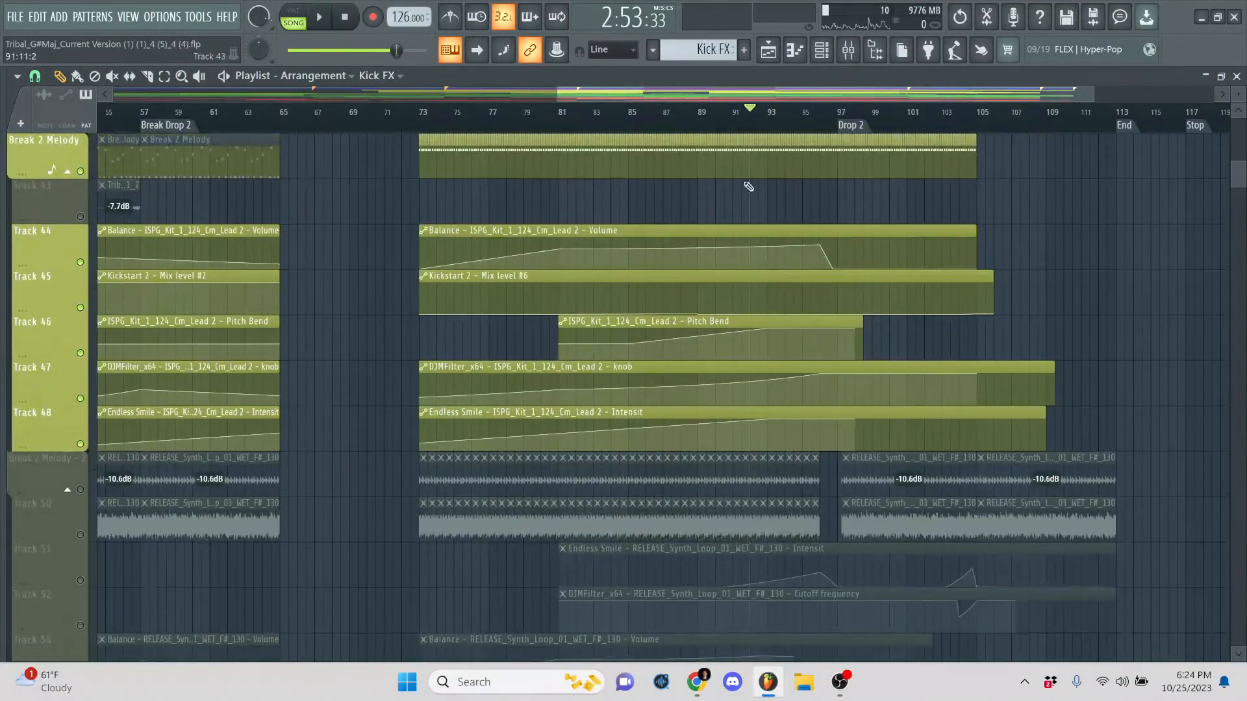
{"action": "scroll", "coordinate": [725, 204], "scroll_direction": "down", "scroll_amount": 3}
{"action": "scroll", "coordinate": [72, 441], "scroll_direction": "up", "scroll_amount": 2}
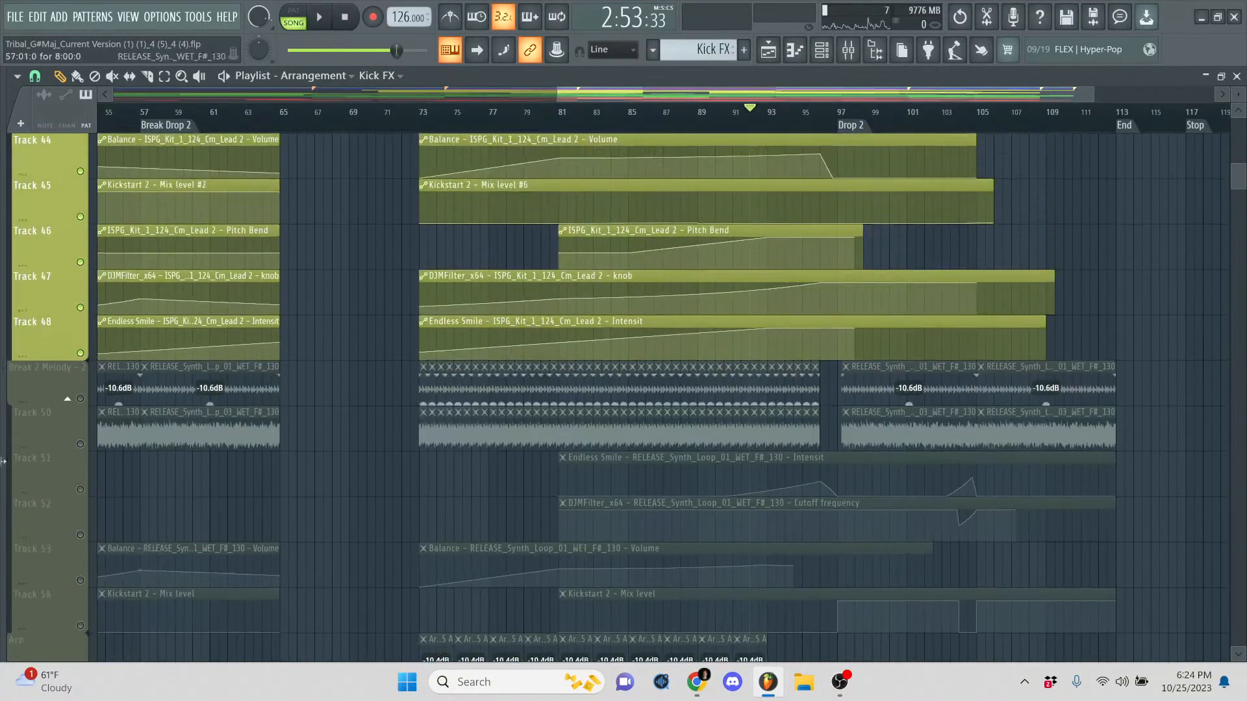
{"action": "left_click", "coordinate": [80, 399], "text": "ctrl"}
{"action": "key", "text": "space"}
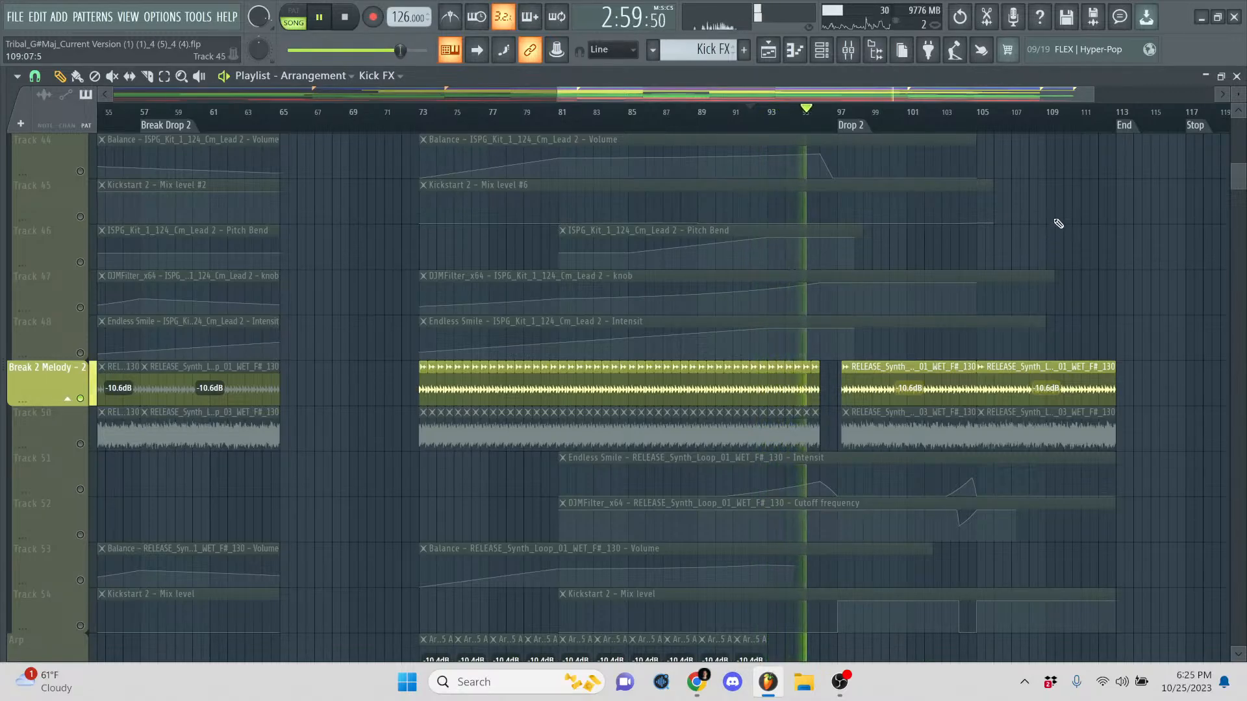
{"action": "left_click", "coordinate": [876, 112]}
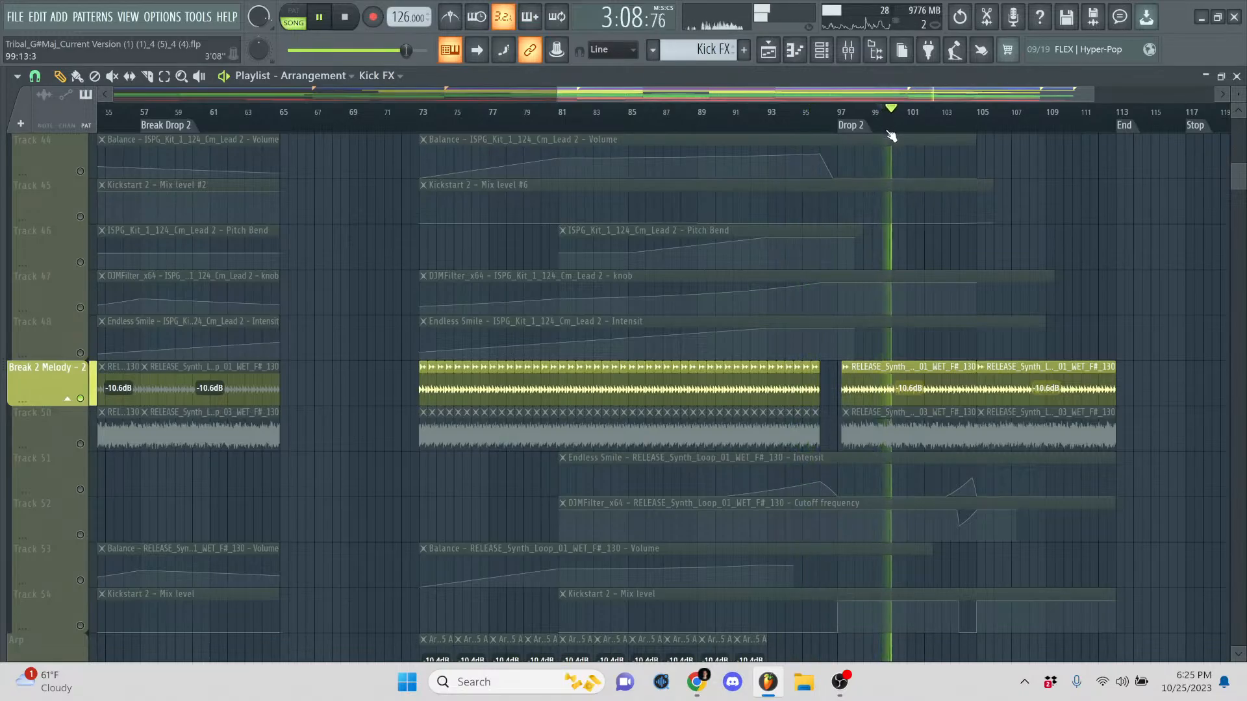
- Enable Track 50 and the automation on Tracks 51, 52 and 54 alongside Break 2 Melody - 2, and stop playback
{"action": "scroll", "coordinate": [836, 372], "scroll_direction": "up", "scroll_amount": 10}
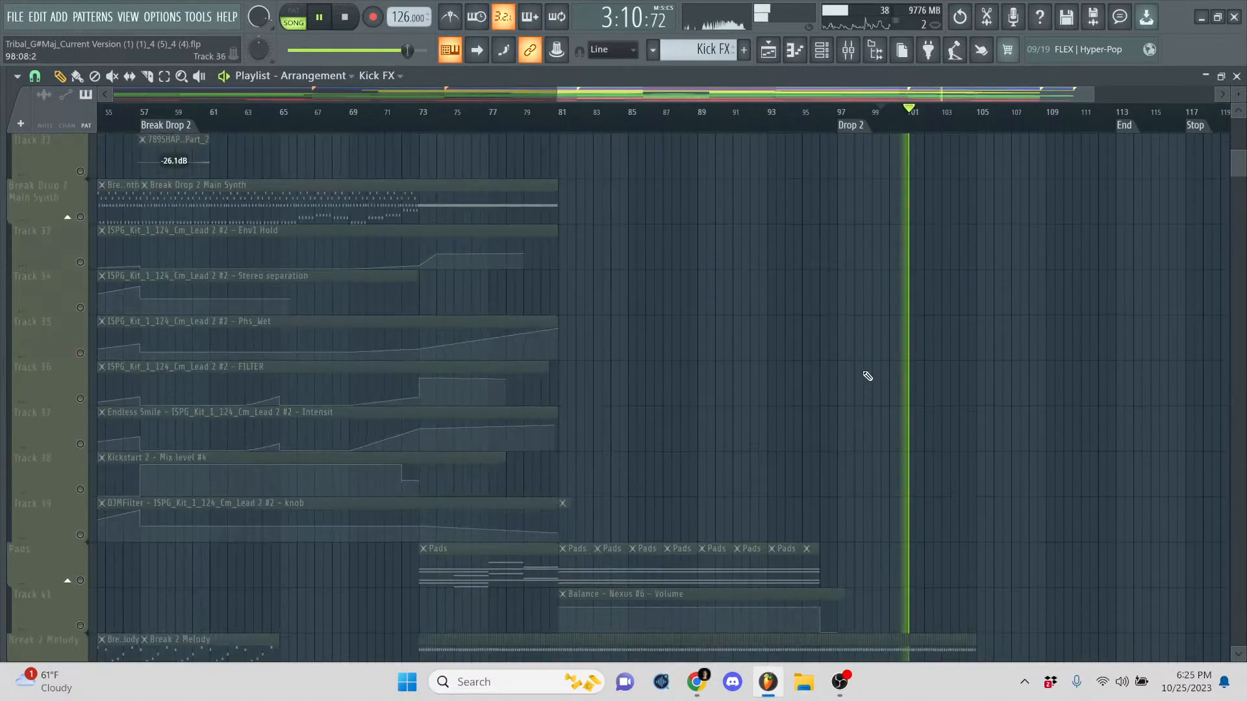
{"action": "scroll", "coordinate": [871, 365], "scroll_direction": "down", "scroll_amount": 15}
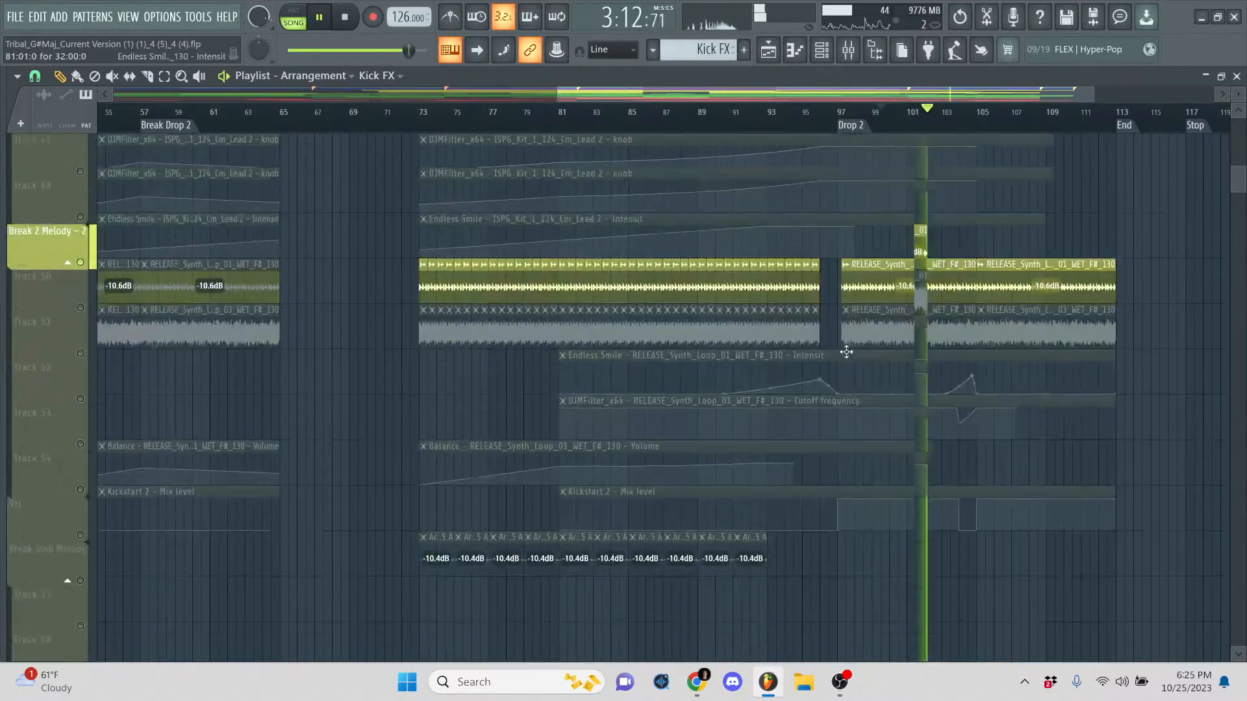
{"action": "scroll", "coordinate": [843, 351], "scroll_direction": "up", "scroll_amount": 4}
{"action": "scroll", "coordinate": [824, 351], "scroll_direction": "up", "scroll_amount": 10}
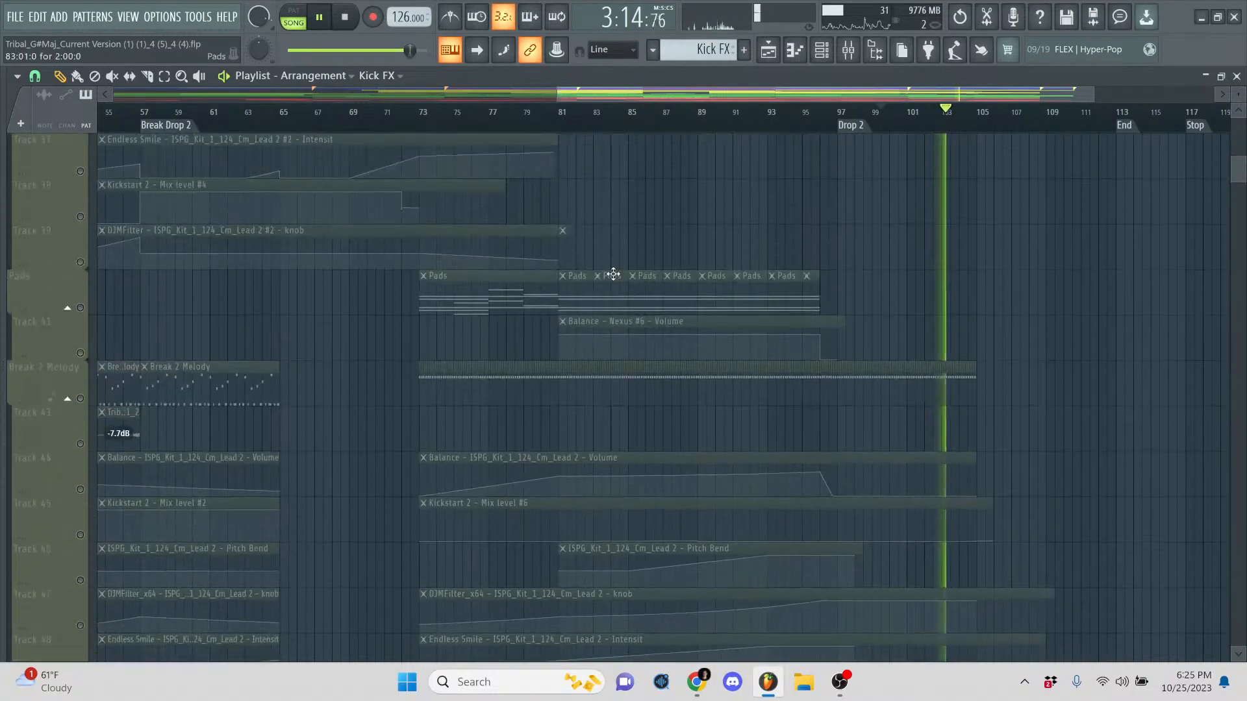
{"action": "scroll", "coordinate": [613, 274], "scroll_direction": "down", "scroll_amount": 8}
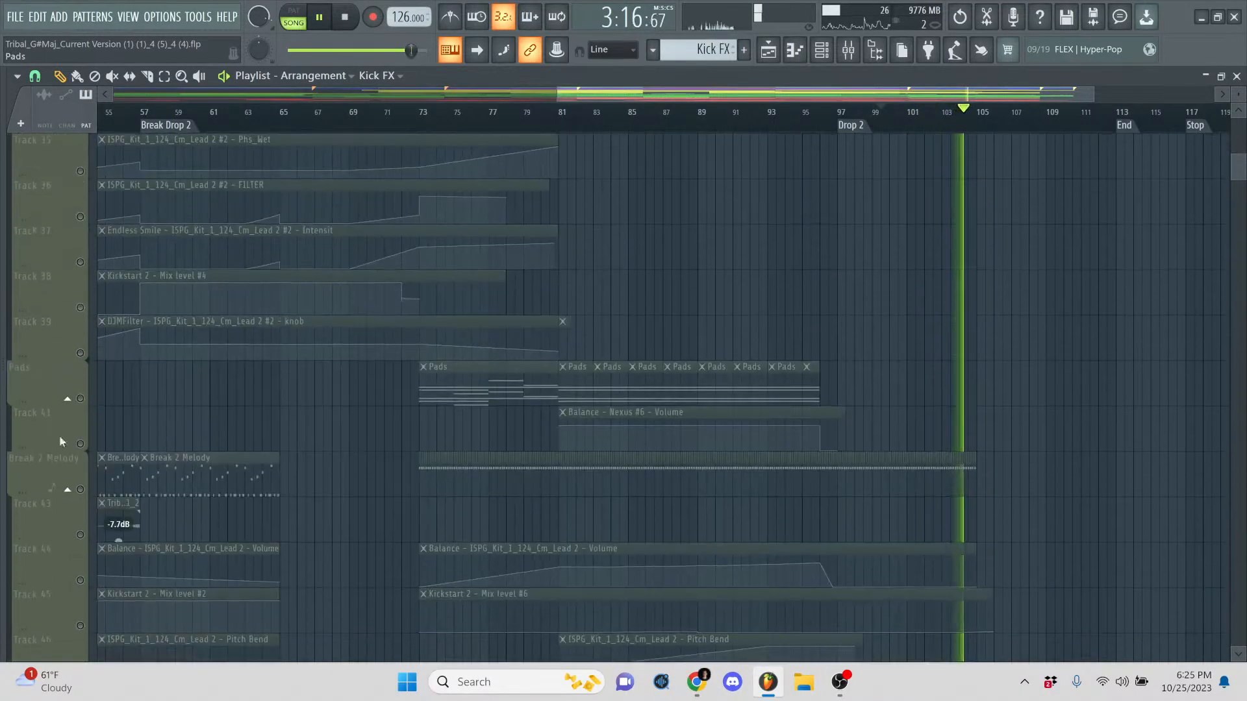
{"action": "scroll", "coordinate": [546, 397], "scroll_direction": "down", "scroll_amount": 4}
{"action": "left_click", "coordinate": [82, 308]}
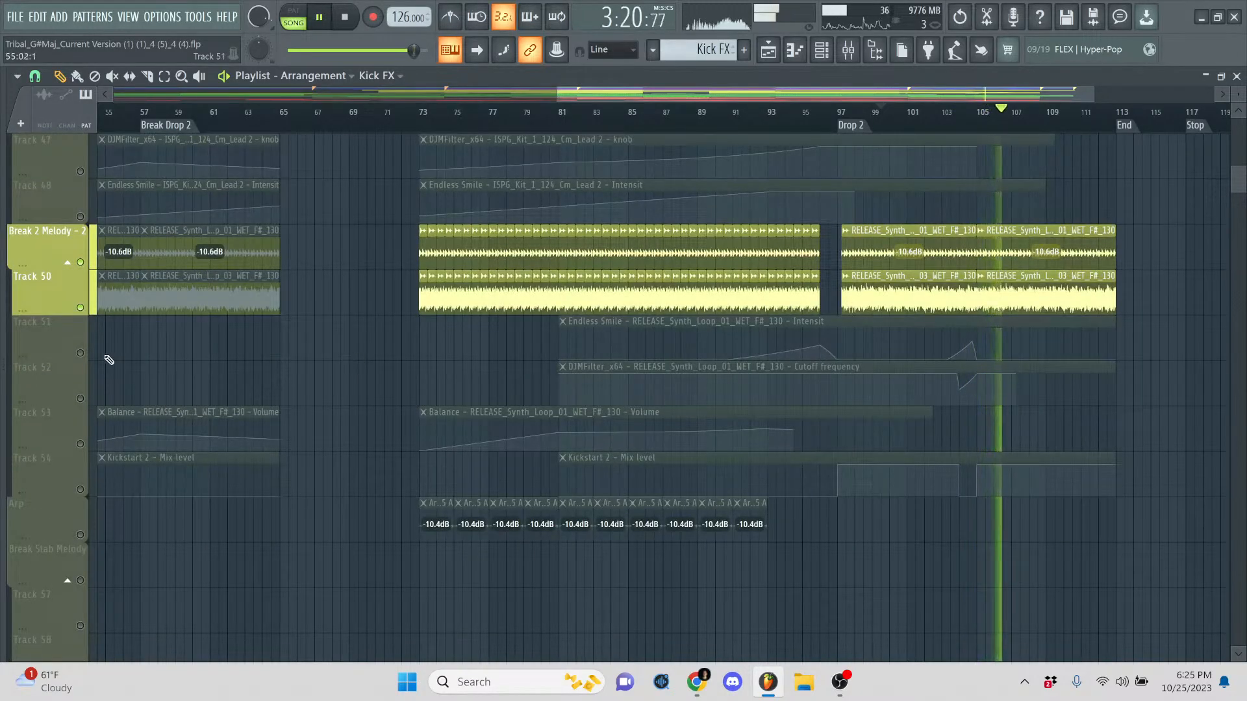
{"action": "left_click", "coordinate": [81, 353]}
{"action": "left_click", "coordinate": [80, 398]}
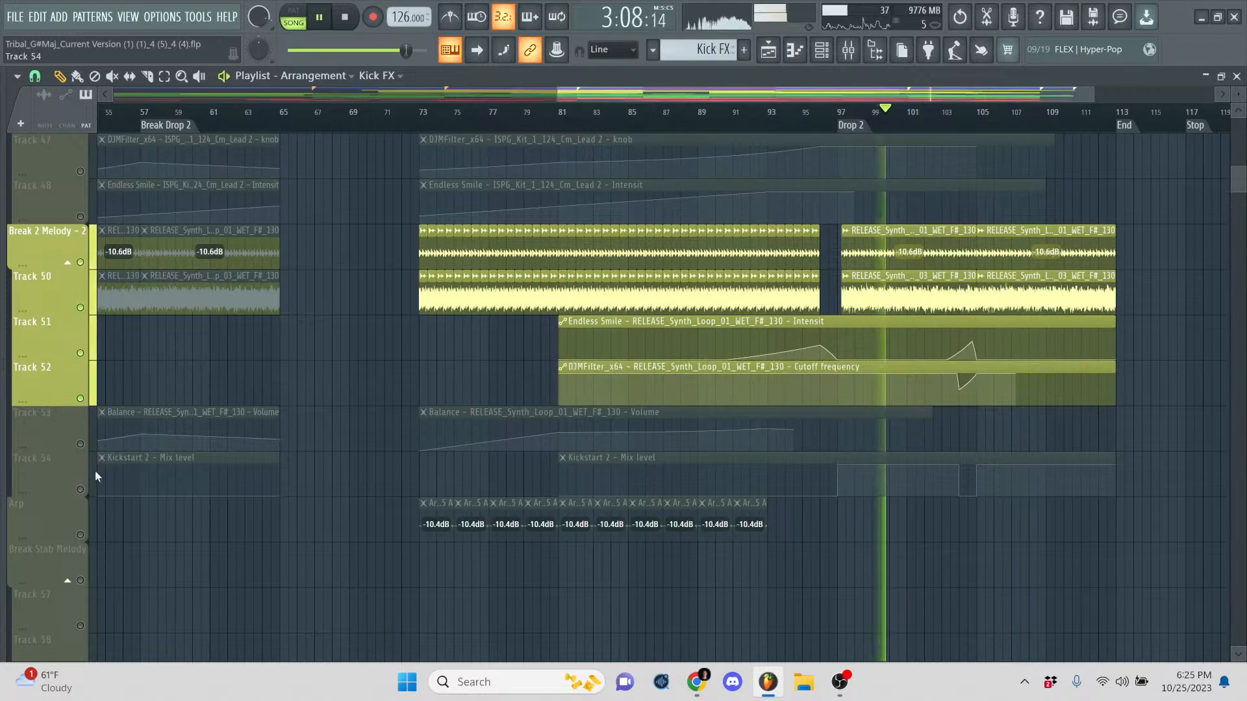
{"action": "left_click", "coordinate": [81, 490]}
{"action": "key", "text": "space"}
- Play the layered Break 2 Melody - 2 from about bar 91, bar 94 and just after the Drop 2 marker, and stop playback
{"action": "scroll", "coordinate": [387, 370], "scroll_direction": "down", "scroll_amount": 5}
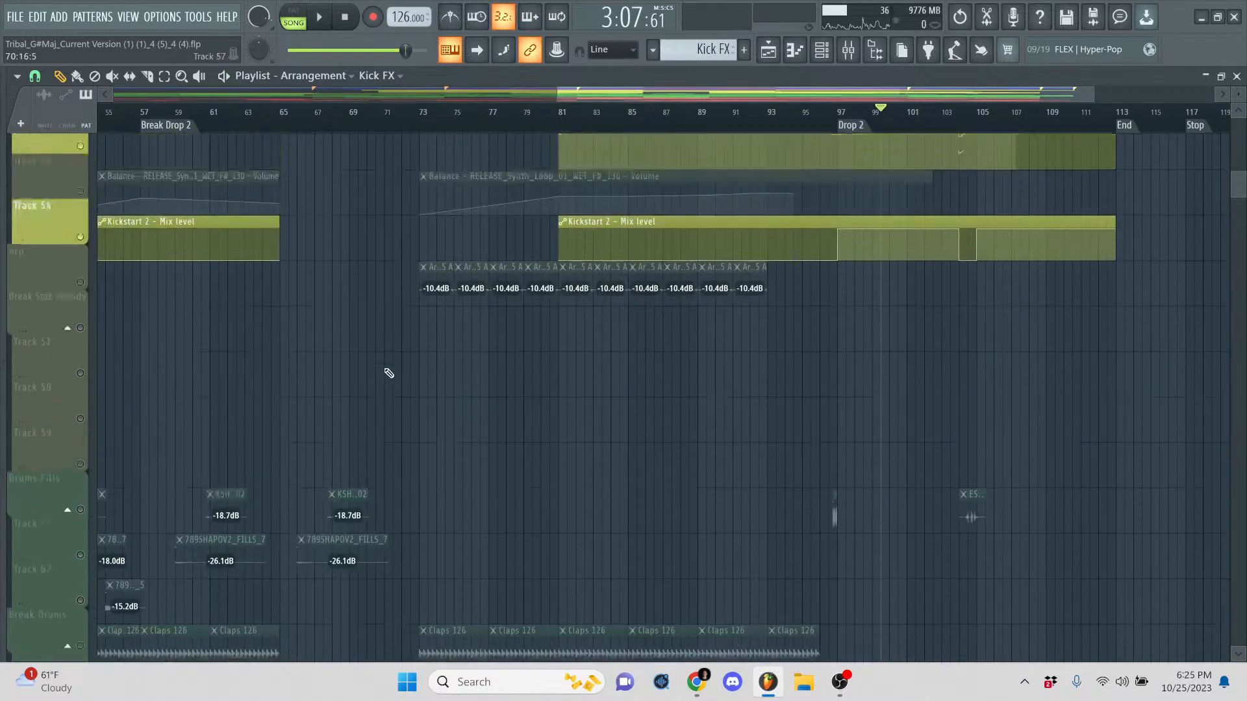
{"action": "scroll", "coordinate": [744, 462], "scroll_direction": "up", "scroll_amount": 5}
{"action": "left_click", "coordinate": [733, 118]}
{"action": "key", "text": "space"}
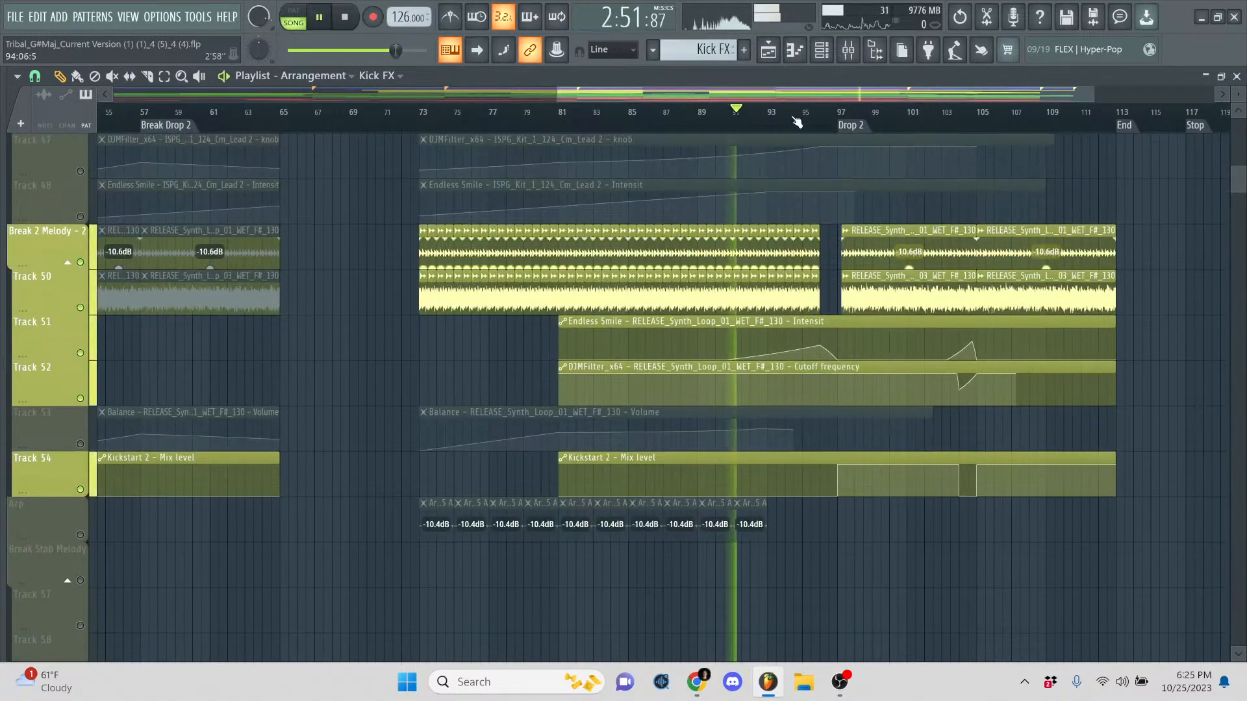
{"action": "left_click", "coordinate": [795, 117]}
{"action": "left_click", "coordinate": [856, 117]}
{"action": "key", "text": "space"}
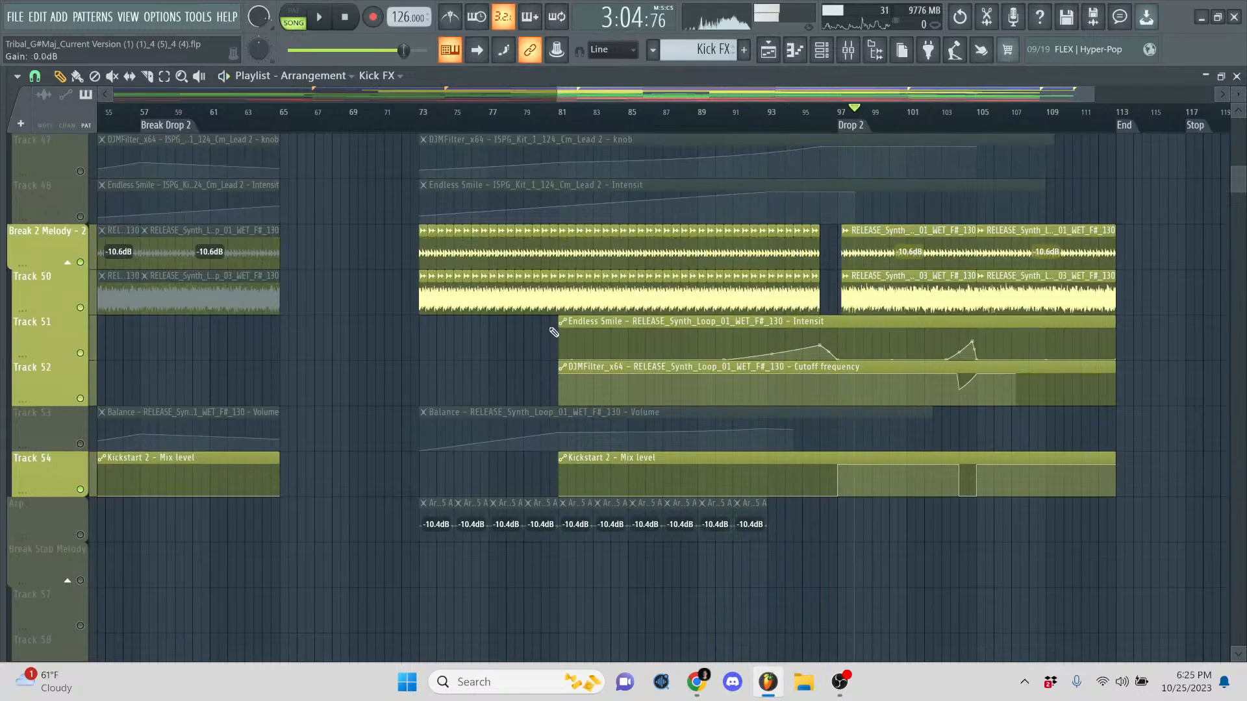
- Solo the Arp track and play it from about bar 83
{"action": "right_click", "coordinate": [81, 535]}
{"action": "left_click", "coordinate": [602, 112]}
{"action": "key", "text": "space"}
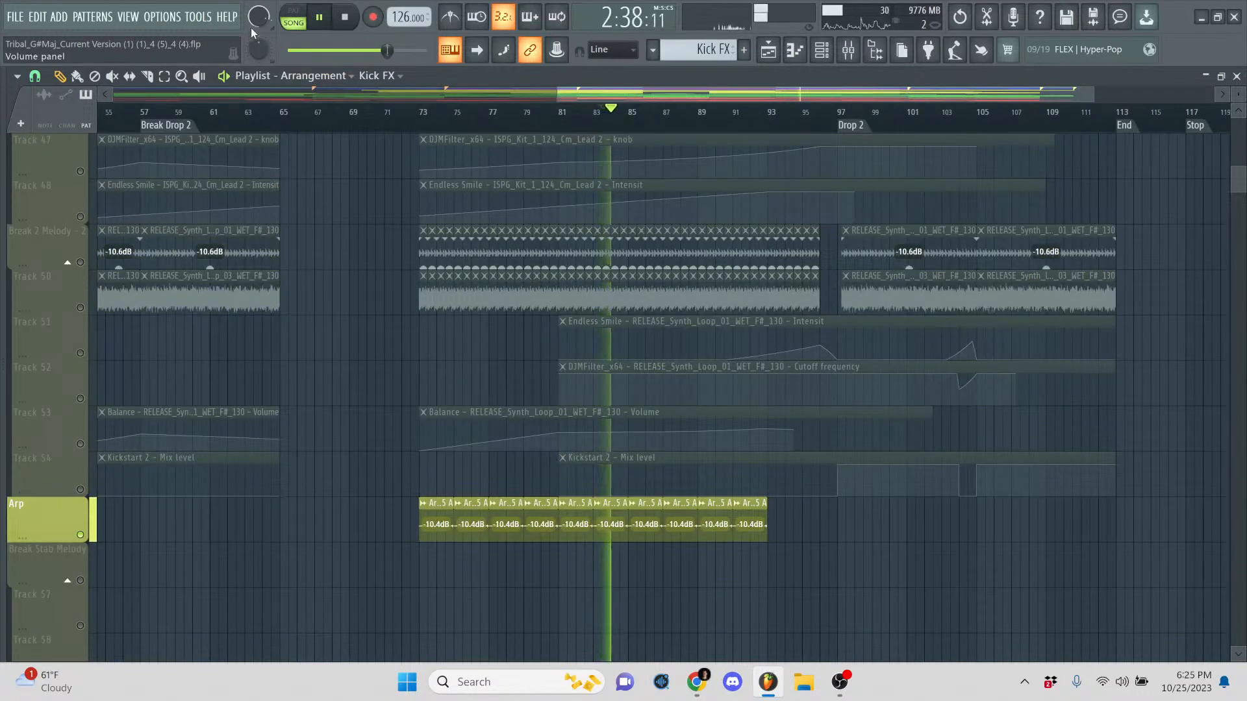
- Solo the Break Drums track and enable Break Drums #2 and the volume automation on Break Drums #3 during playback
{"action": "scroll", "coordinate": [356, 288], "scroll_direction": "down", "scroll_amount": 3}
{"action": "scroll", "coordinate": [357, 288], "scroll_direction": "down", "scroll_amount": 4}
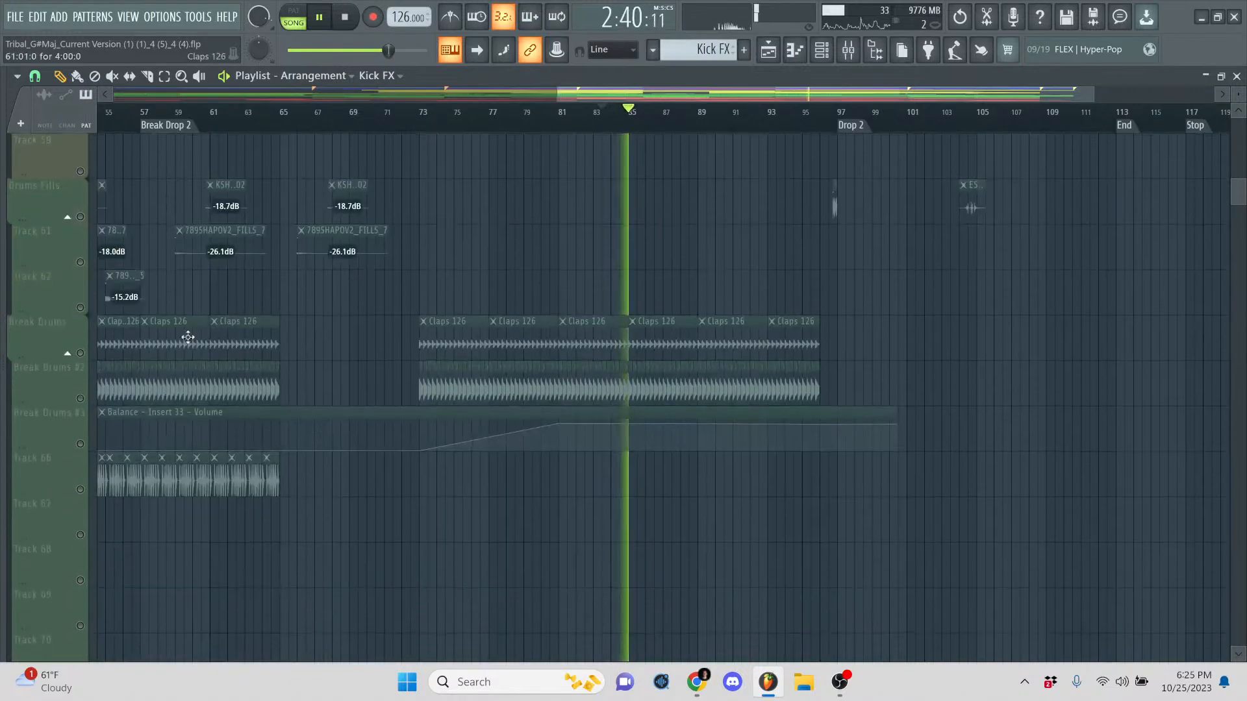
{"action": "left_click", "coordinate": [92, 363]}
{"action": "left_click", "coordinate": [81, 353]}
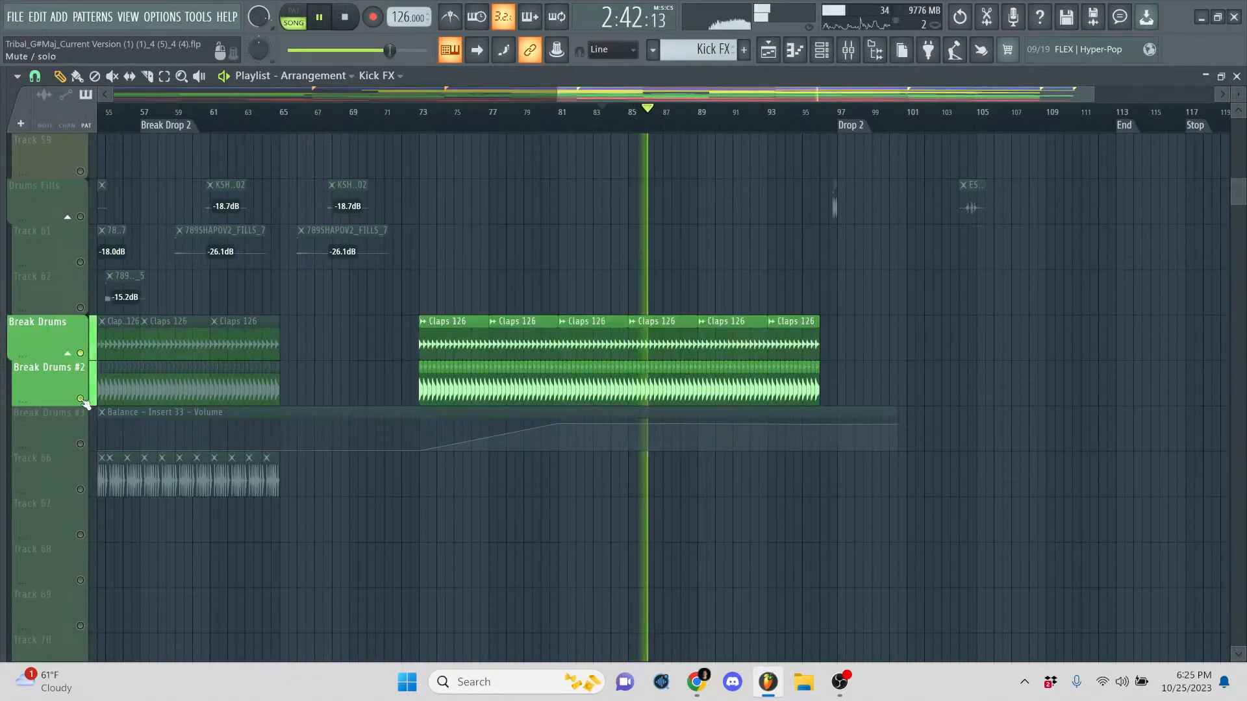
{"action": "left_click", "coordinate": [80, 444]}
- Check the live stream's dashboard and chat in YouTube Studio, and return to the FL Studio playlist
{"action": "scroll", "coordinate": [501, 268], "scroll_direction": "down", "scroll_amount": 15}
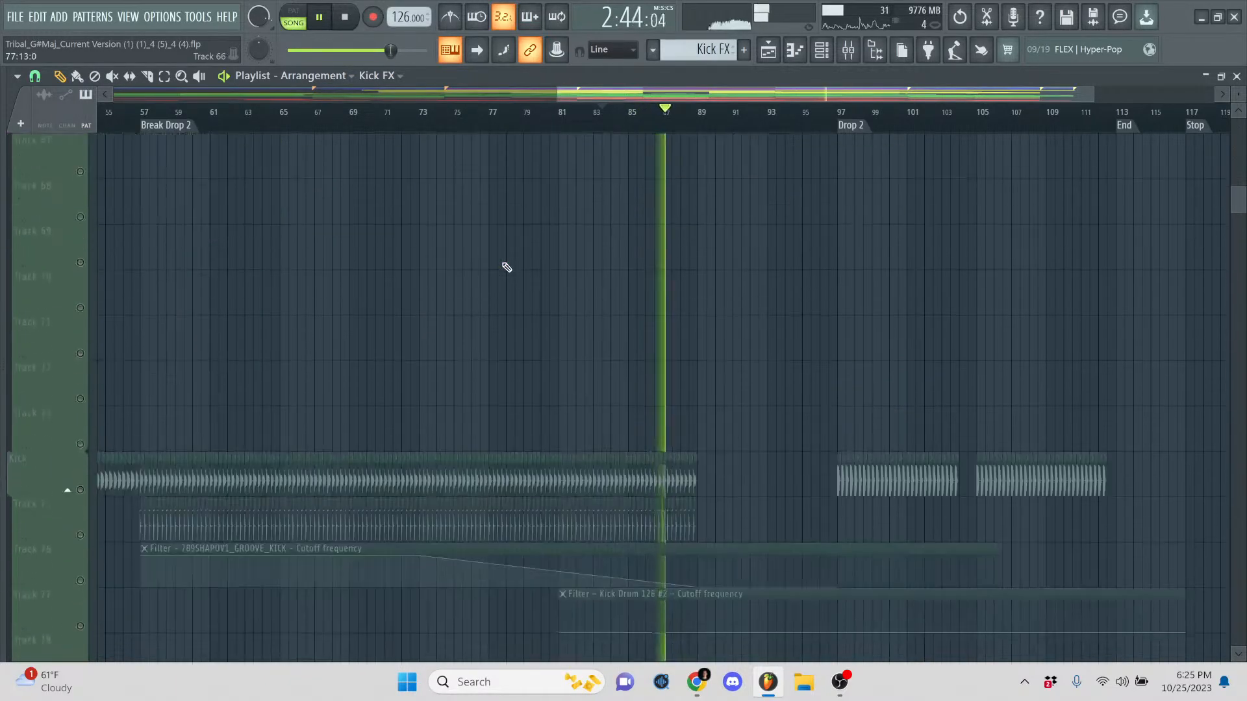
{"action": "left_click", "coordinate": [697, 683]}
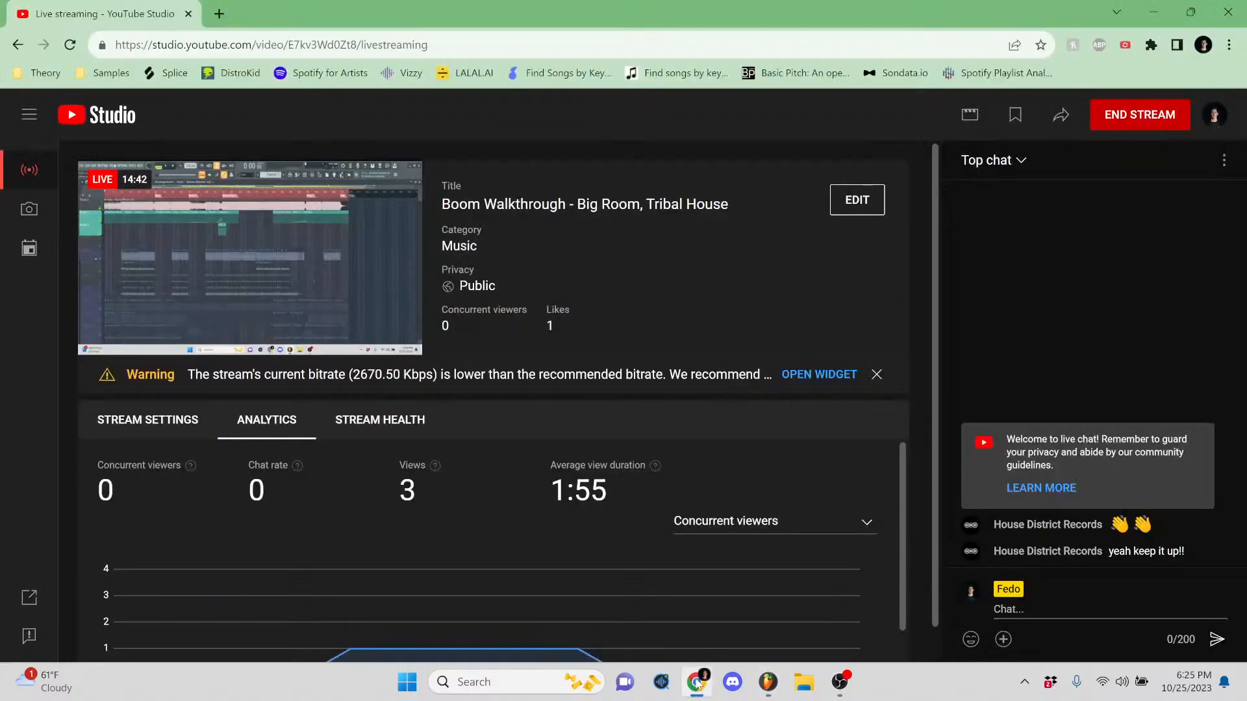
{"action": "left_click", "coordinate": [697, 683]}
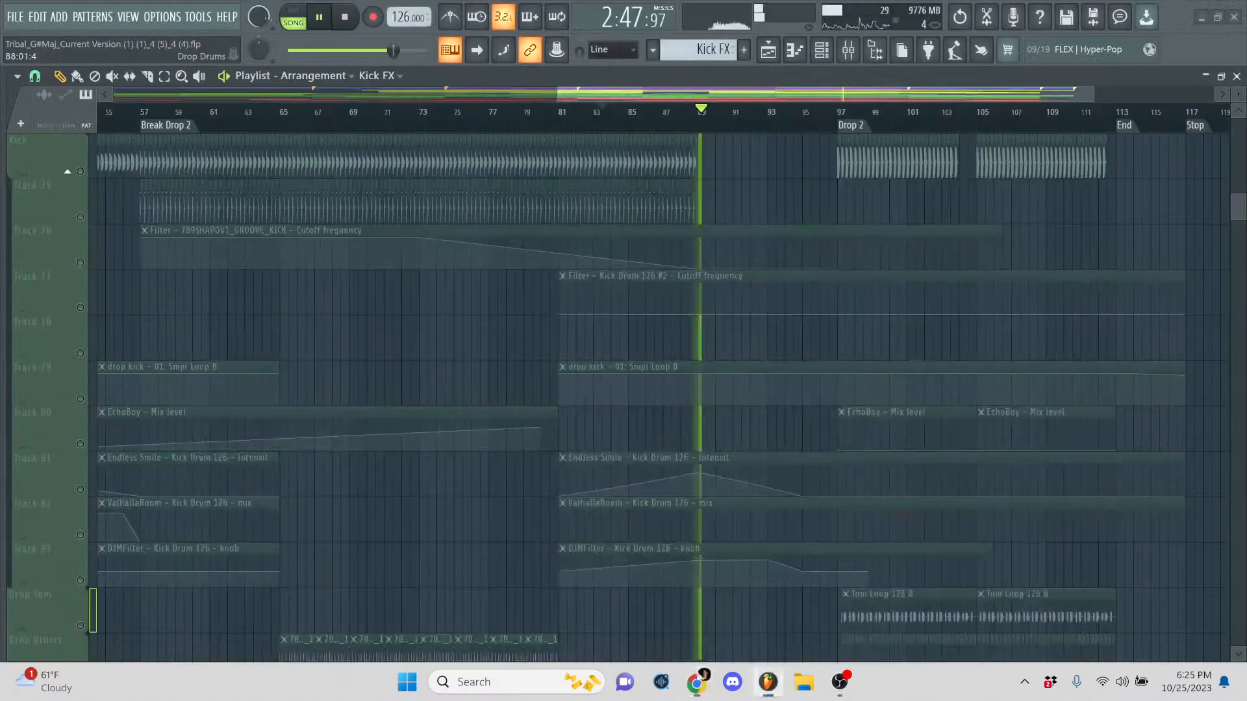
- Solo the Break Reece track, enable its volume and filter automation on Tracks 97 and 98, and stop playback after auditioning
{"action": "scroll", "coordinate": [531, 494], "scroll_direction": "down", "scroll_amount": 5}
{"action": "scroll", "coordinate": [542, 482], "scroll_direction": "down", "scroll_amount": 13}
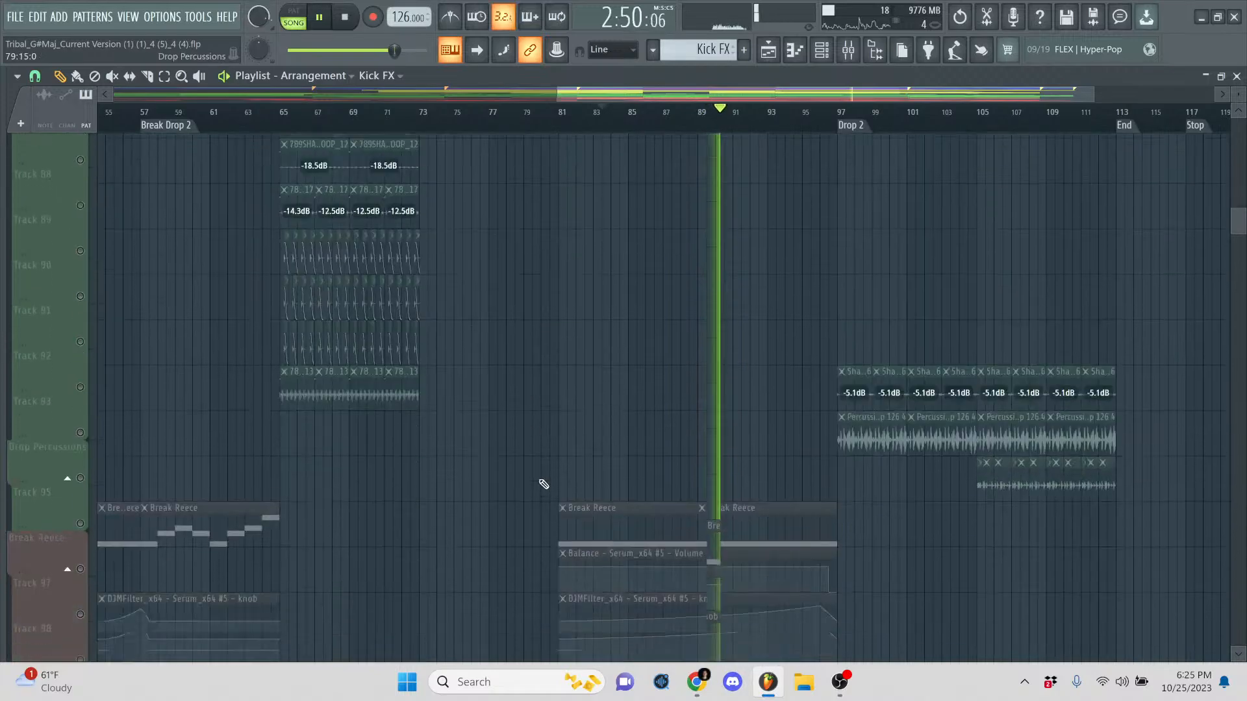
{"action": "left_click", "coordinate": [82, 352]}
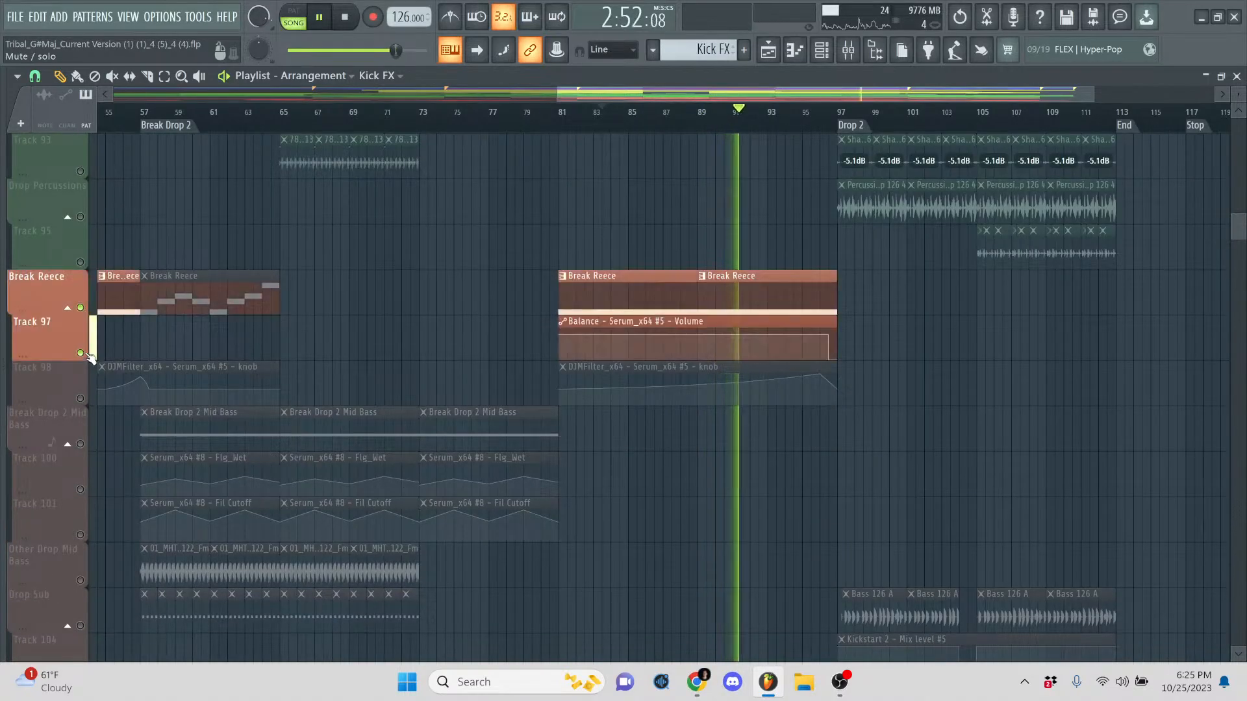
{"action": "left_click", "coordinate": [82, 399]}
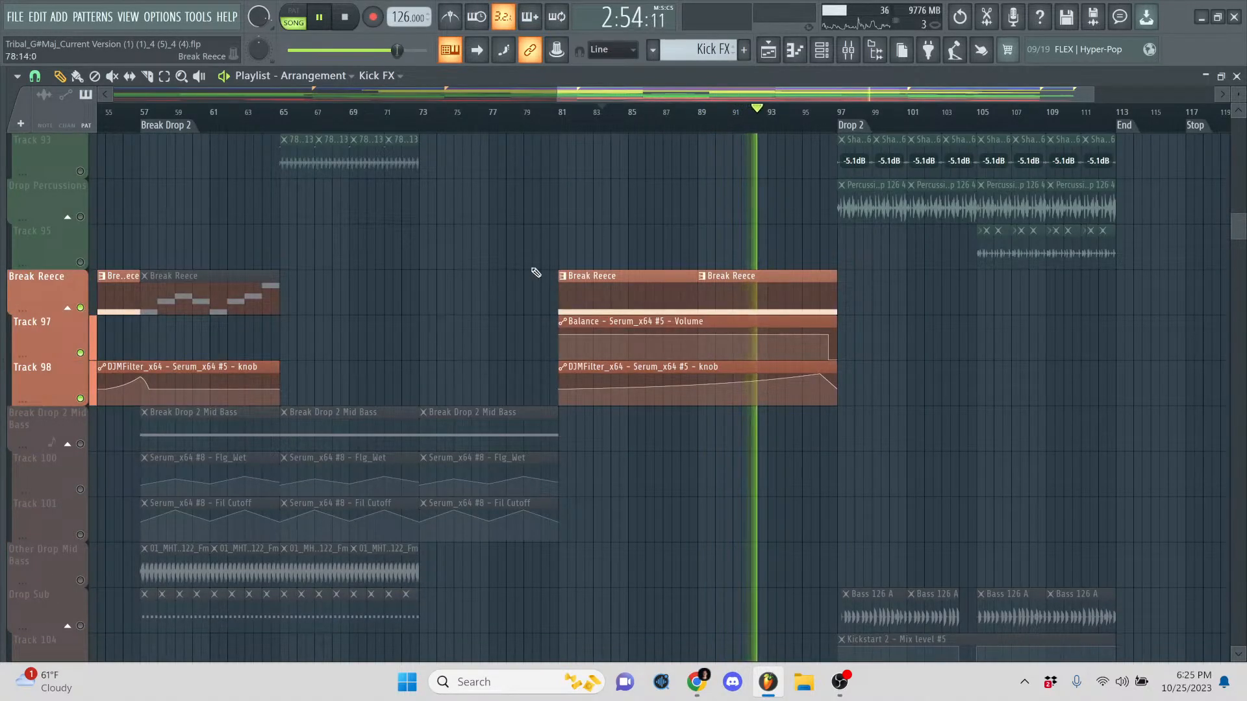
{"action": "key", "text": "space"}
- Solo the atmosphere clips on Track 106, enable the Other SFX and Crowd, Foley tracks, and play them from about bar 83
{"action": "scroll", "coordinate": [520, 241], "scroll_direction": "down", "scroll_amount": 8}
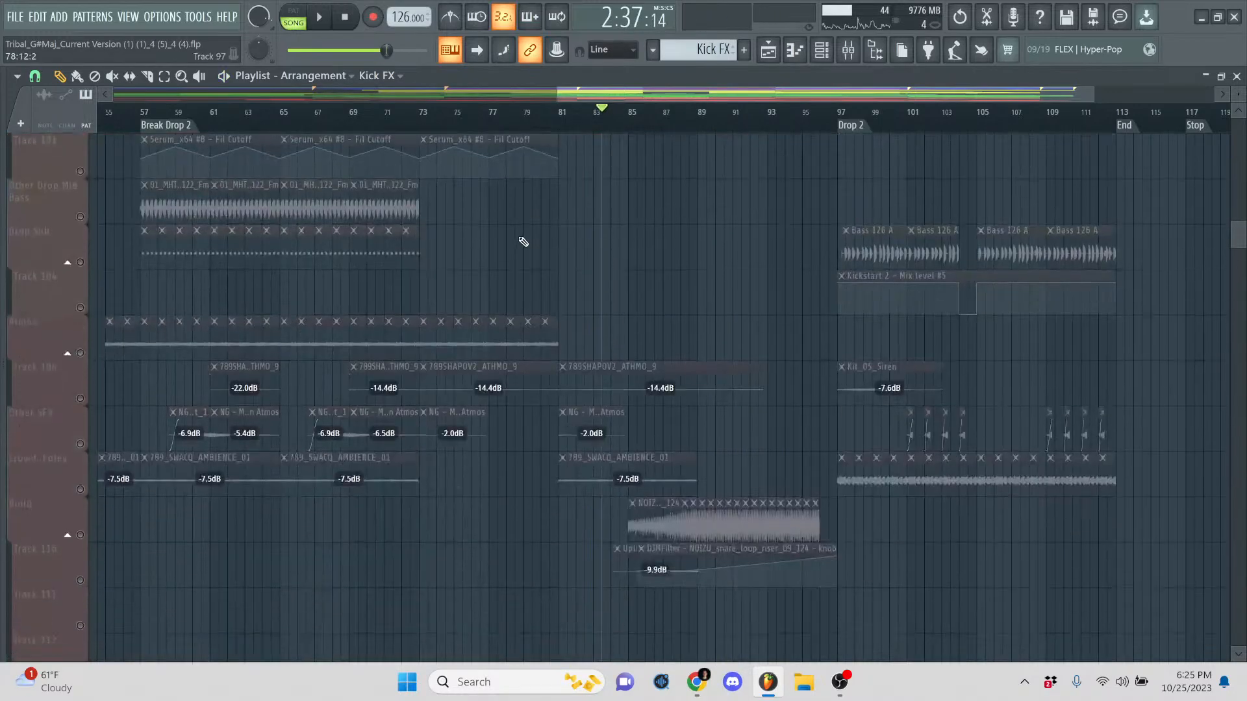
{"action": "left_click", "coordinate": [80, 398]}
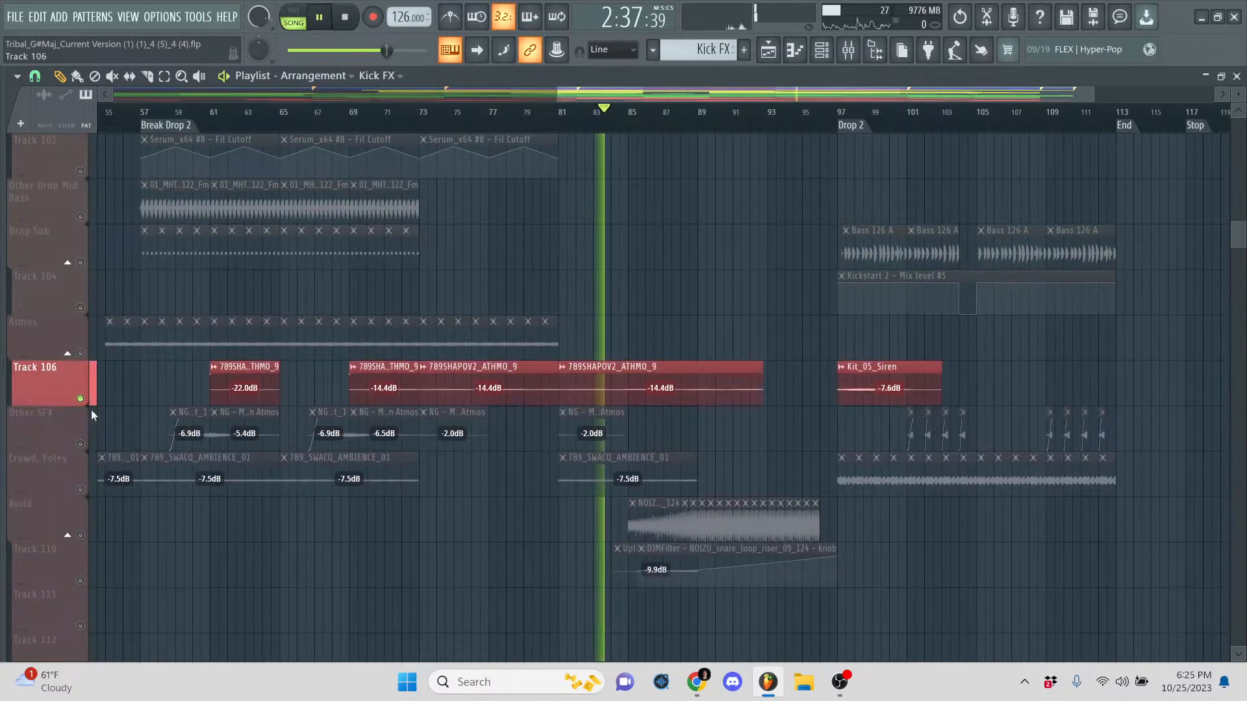
{"action": "left_click", "coordinate": [80, 489]}
{"action": "left_click", "coordinate": [81, 444]}
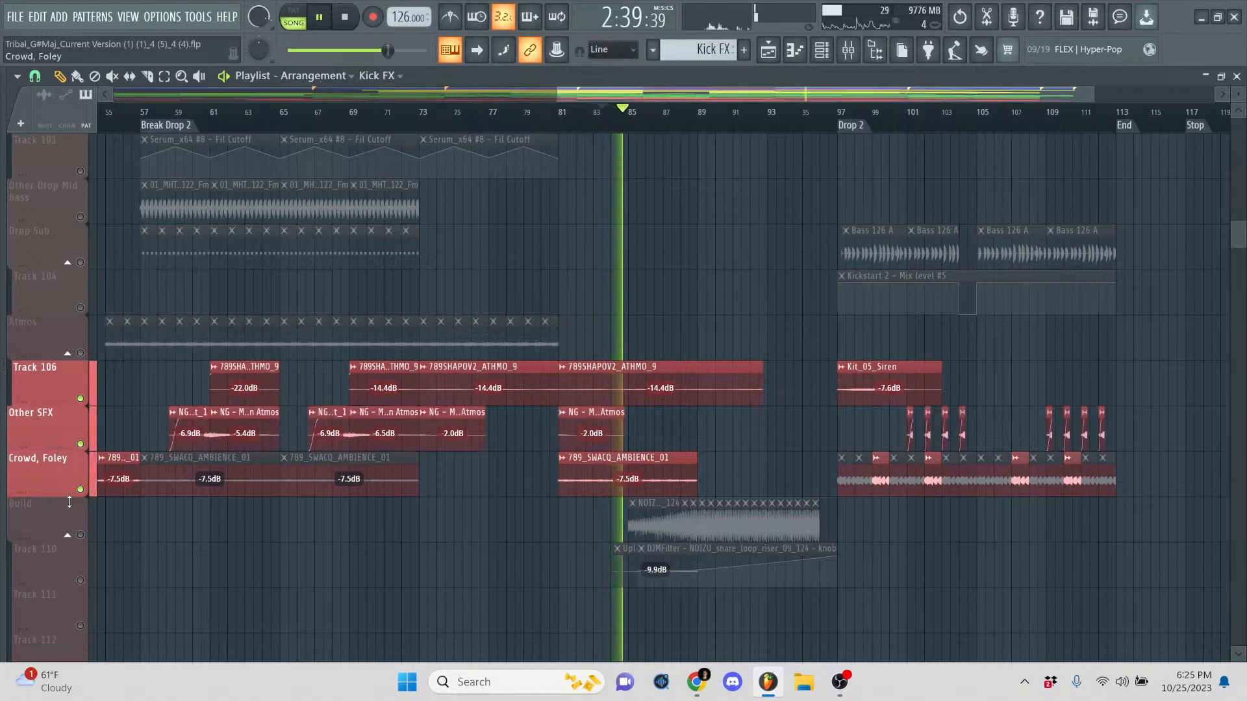
- Enable the Build track and its riser on Track 110, audition the build-up at about bars 91 and 94, and stop playback
{"action": "left_click", "coordinate": [80, 534]}
{"action": "left_click", "coordinate": [81, 580]}
{"action": "scroll", "coordinate": [260, 604], "scroll_direction": "down", "scroll_amount": 2}
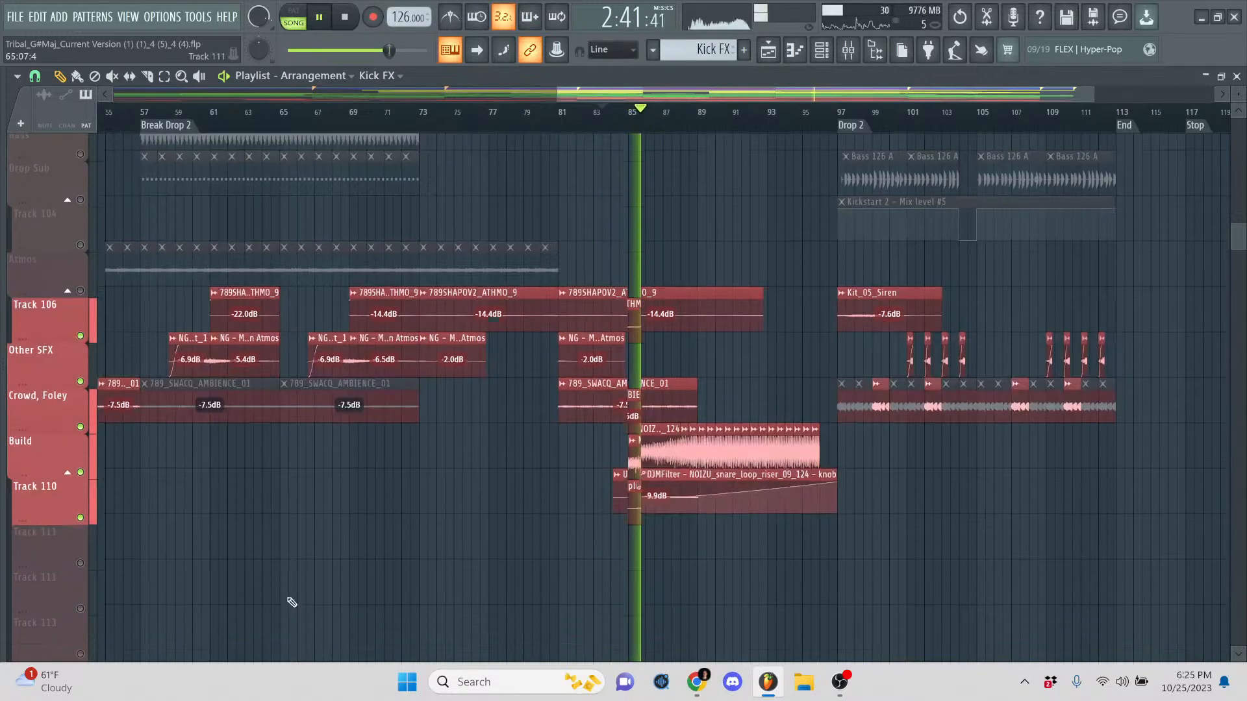
{"action": "scroll", "coordinate": [467, 470], "scroll_direction": "down", "scroll_amount": 3}
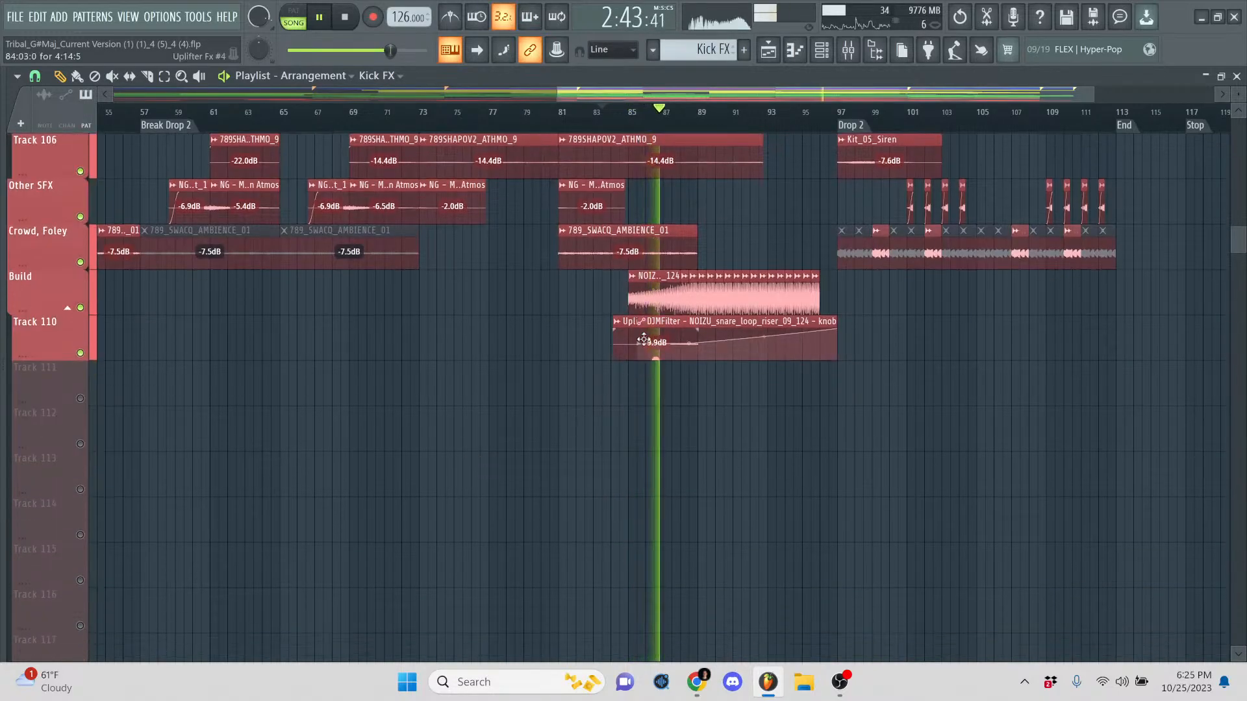
{"action": "left_click", "coordinate": [742, 114]}
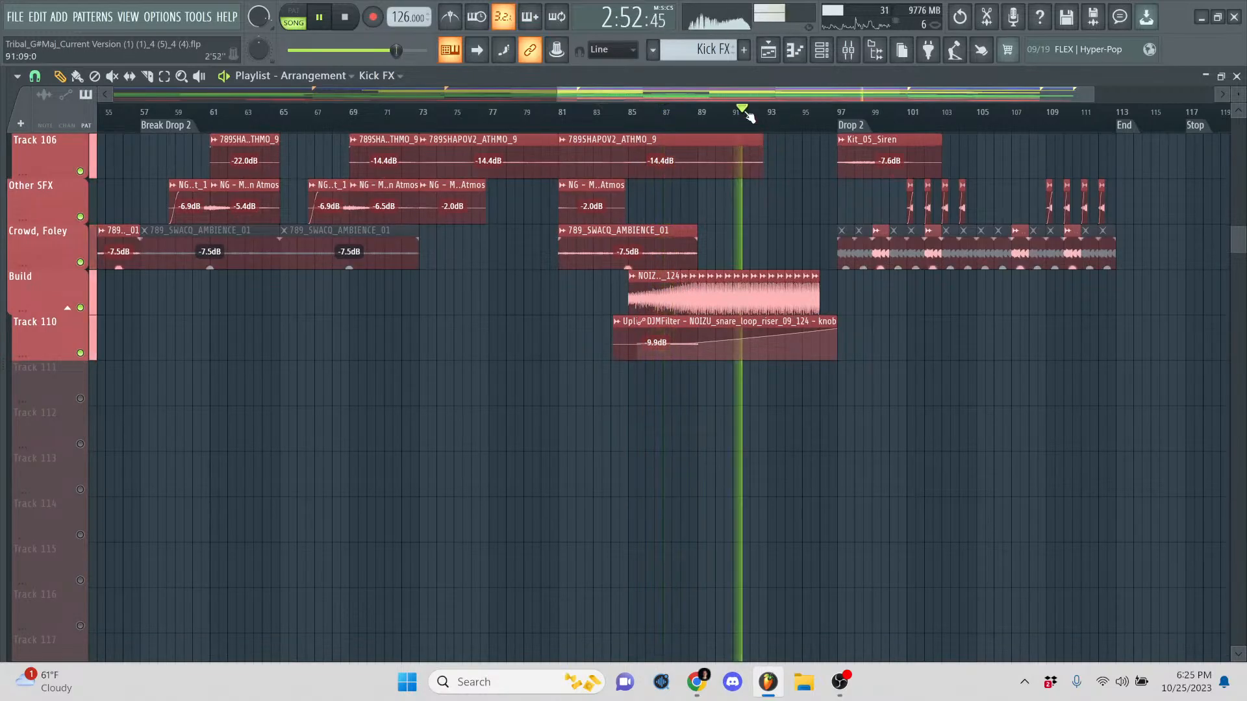
{"action": "left_click", "coordinate": [788, 114]}
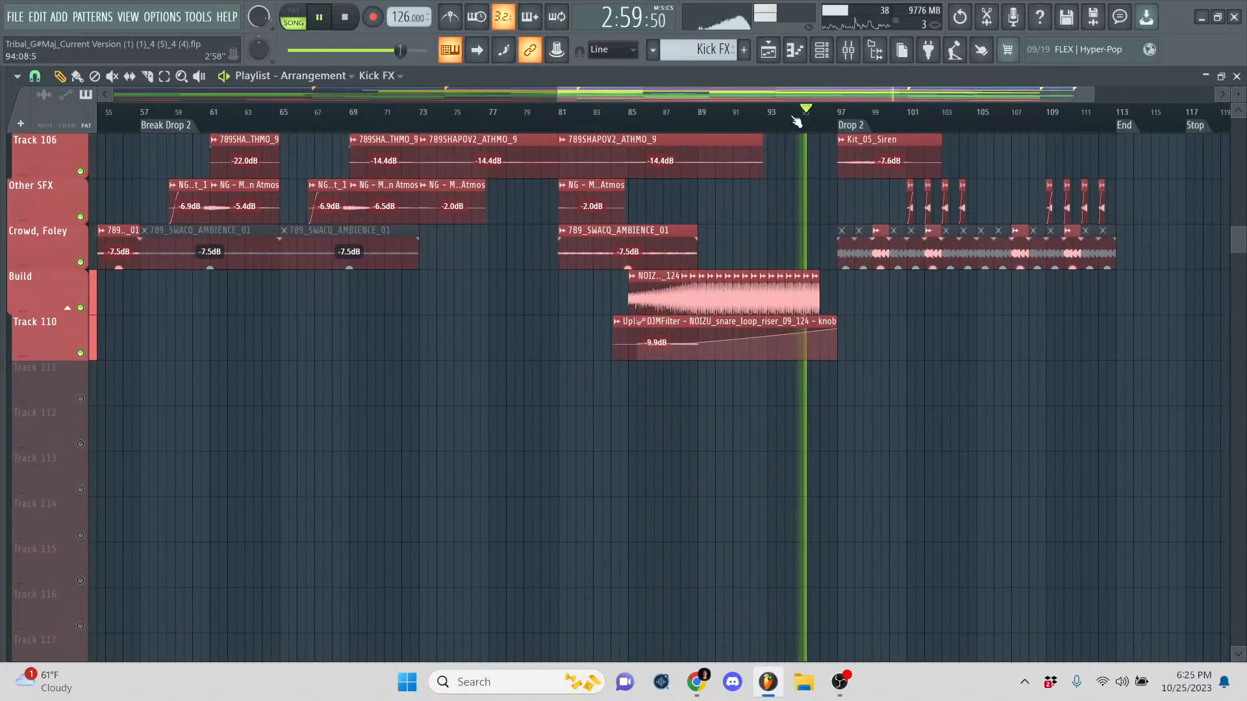
{"action": "scroll", "coordinate": [805, 311], "scroll_direction": "down", "scroll_amount": 11}
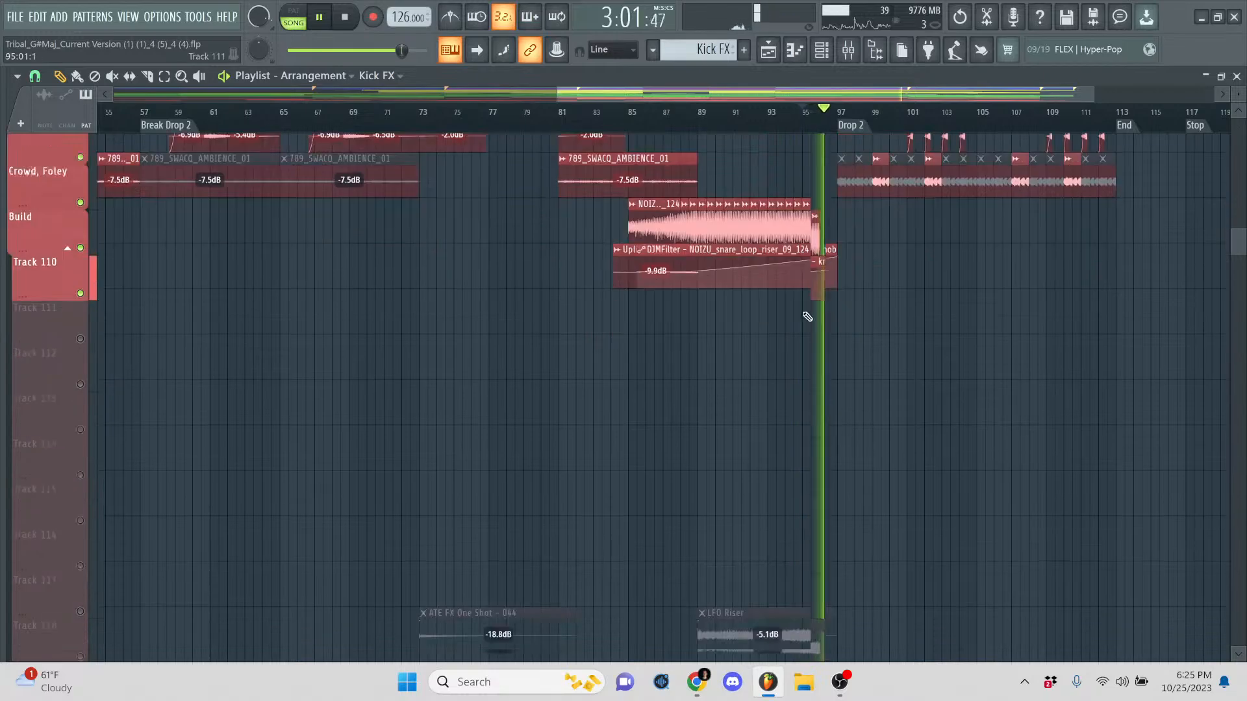
{"action": "key", "text": "space"}
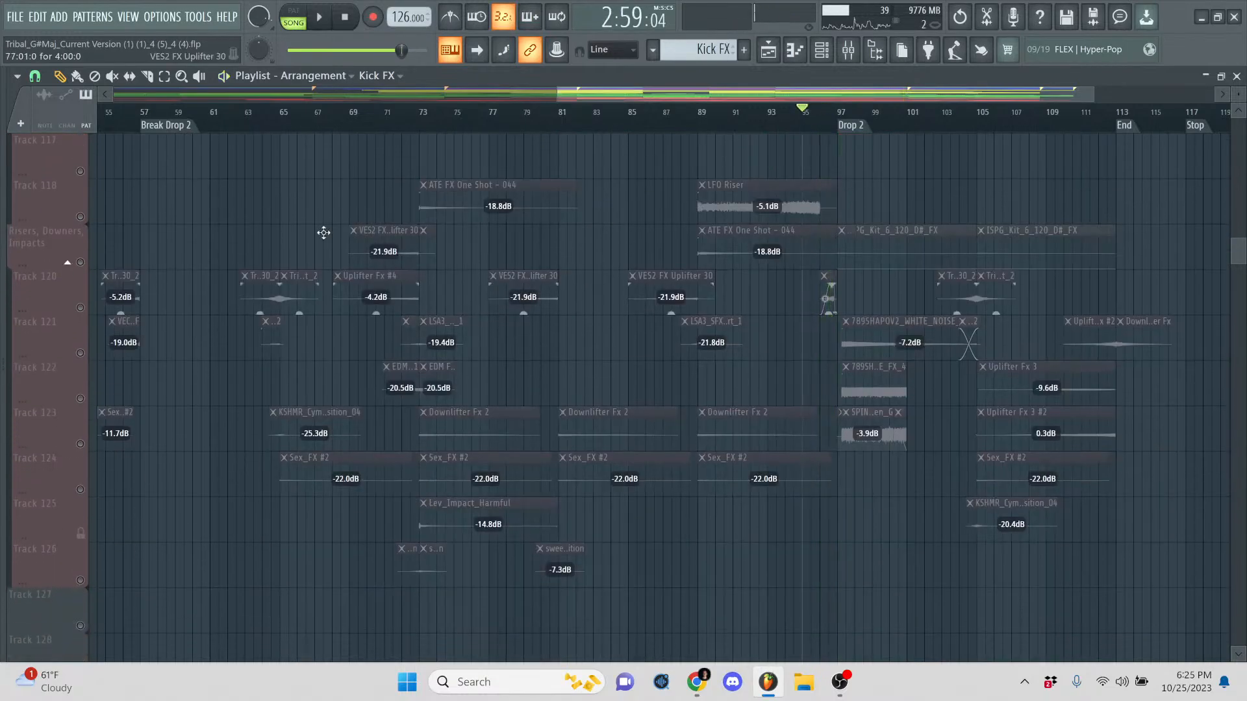
- Enable Track 118 with the LFO Riser, play it from about bar 89 with jumps ahead, and stop playback
{"action": "left_click", "coordinate": [81, 217]}
{"action": "left_click", "coordinate": [706, 115]}
{"action": "key", "text": "space"}
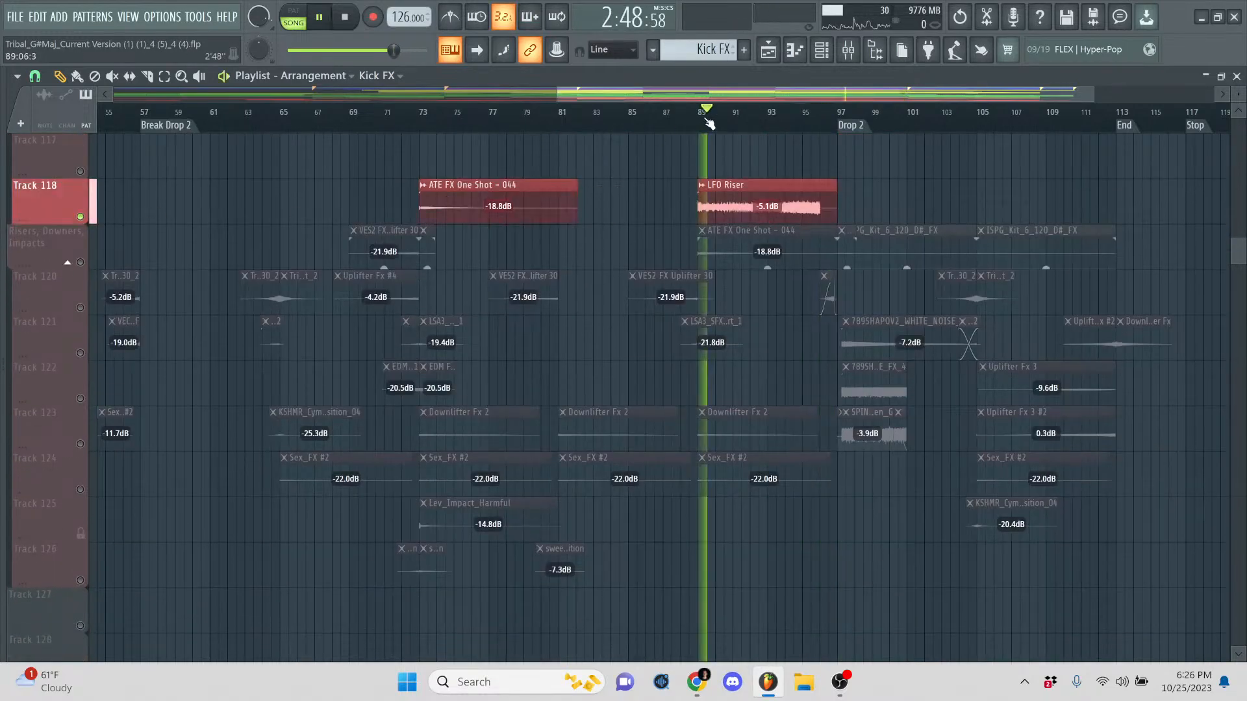
{"action": "left_click", "coordinate": [759, 123]}
{"action": "left_click", "coordinate": [800, 123]}
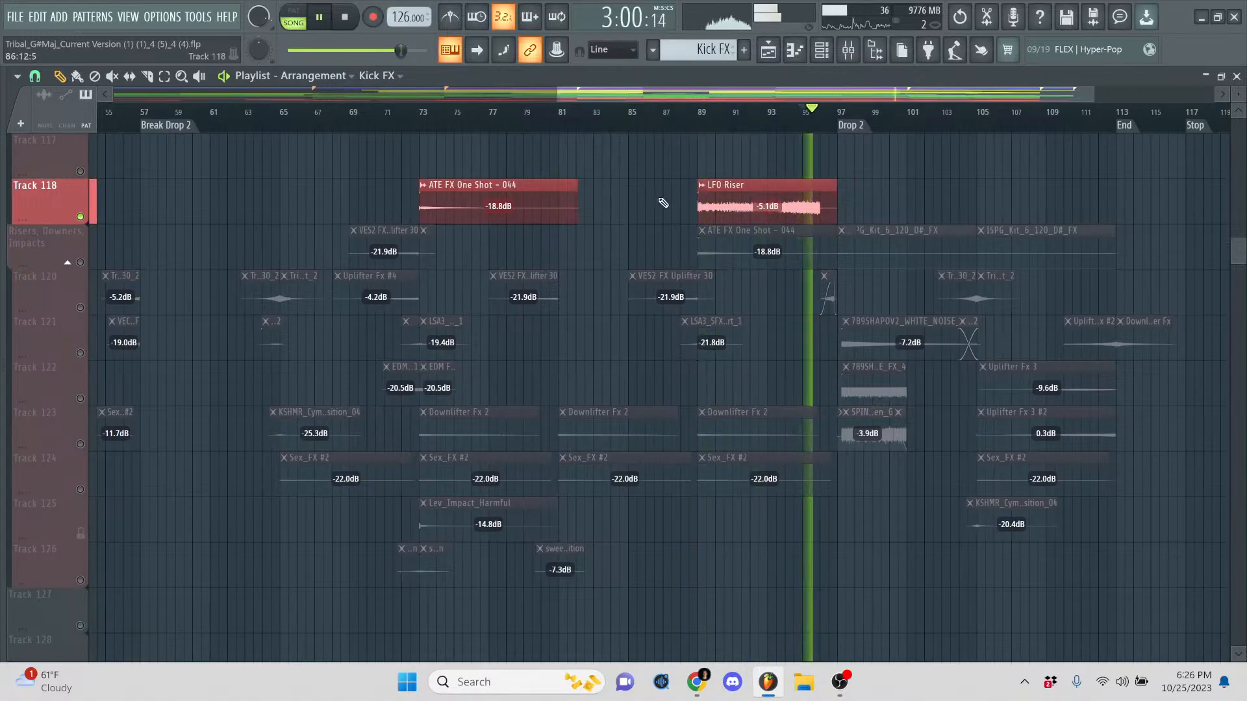
{"action": "scroll", "coordinate": [640, 208], "scroll_direction": "down", "scroll_amount": 6}
{"action": "key", "text": "space"}
{"action": "scroll", "coordinate": [637, 201], "scroll_direction": "up", "scroll_amount": 6}
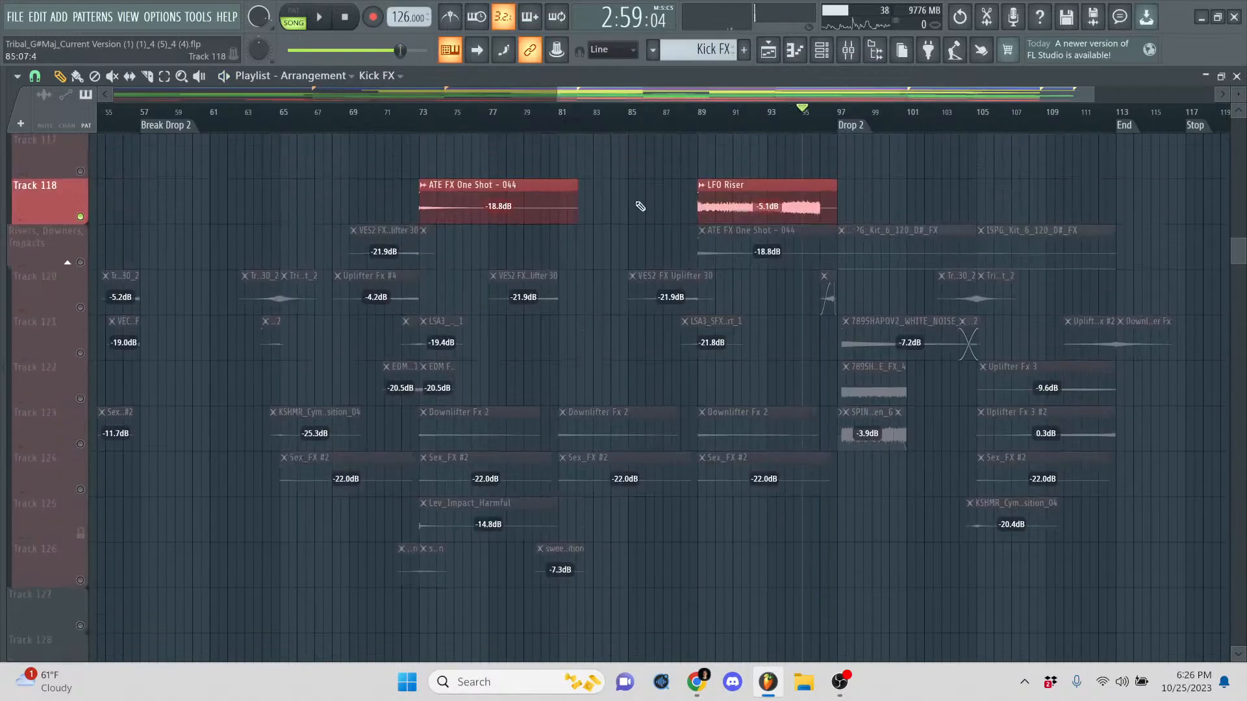
- Select the Drop 2 section from bar 97 to bar 113 on the playlist timeline
{"action": "left_click_drag", "start_coordinate": [559, 98], "coordinate": [668, 98]}
{"action": "scroll", "coordinate": [109, 223], "scroll_direction": "up", "scroll_amount": 8}
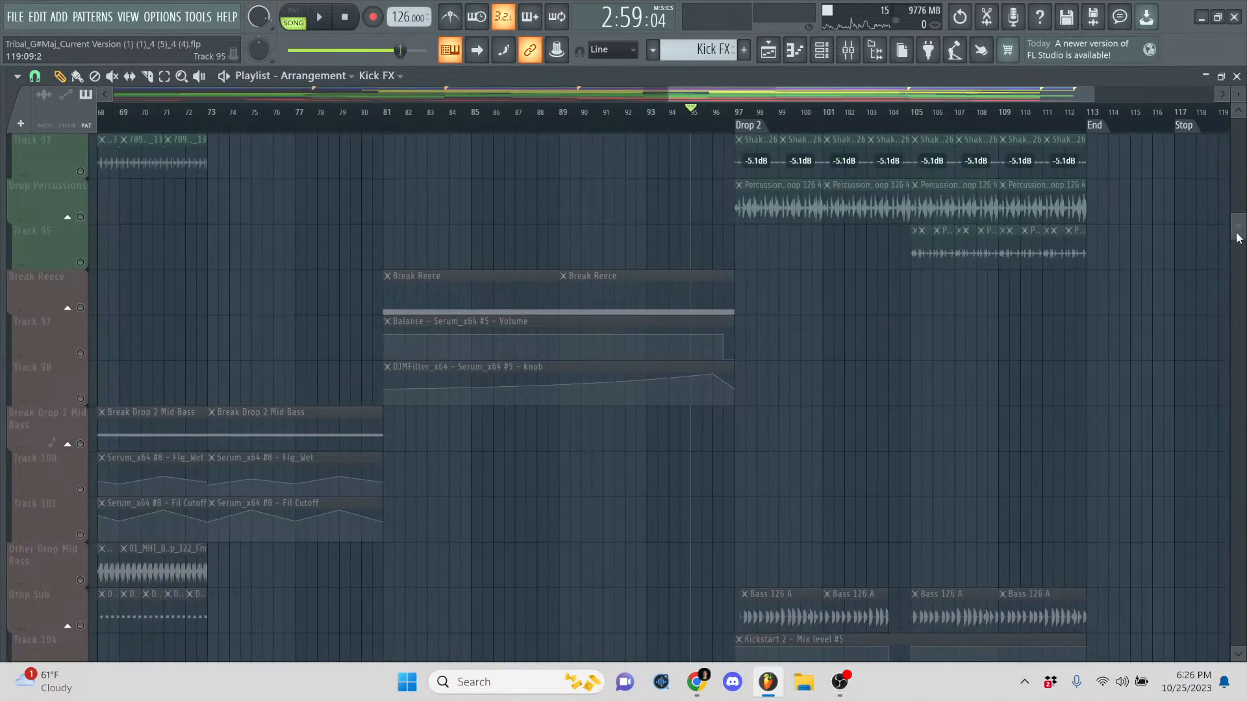
{"action": "left_click_drag", "start_coordinate": [1237, 238], "coordinate": [1238, 133]}
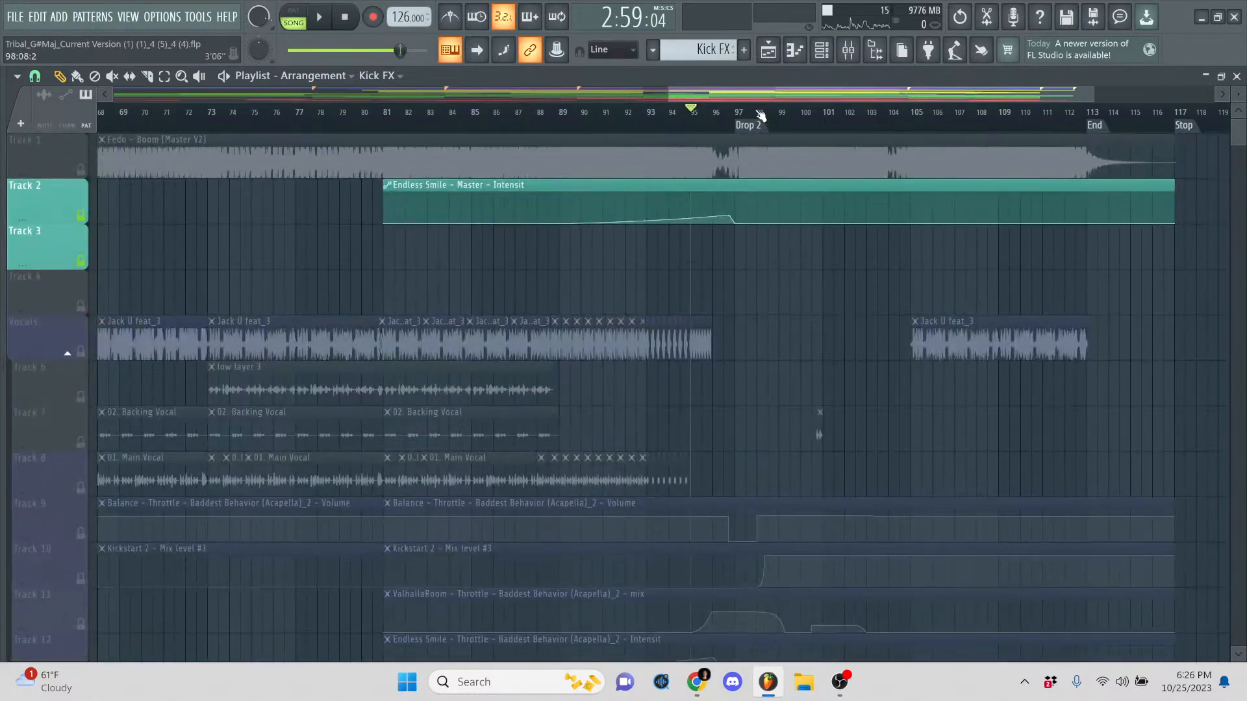
{"action": "left_click_drag", "start_coordinate": [667, 92], "coordinate": [711, 106]}
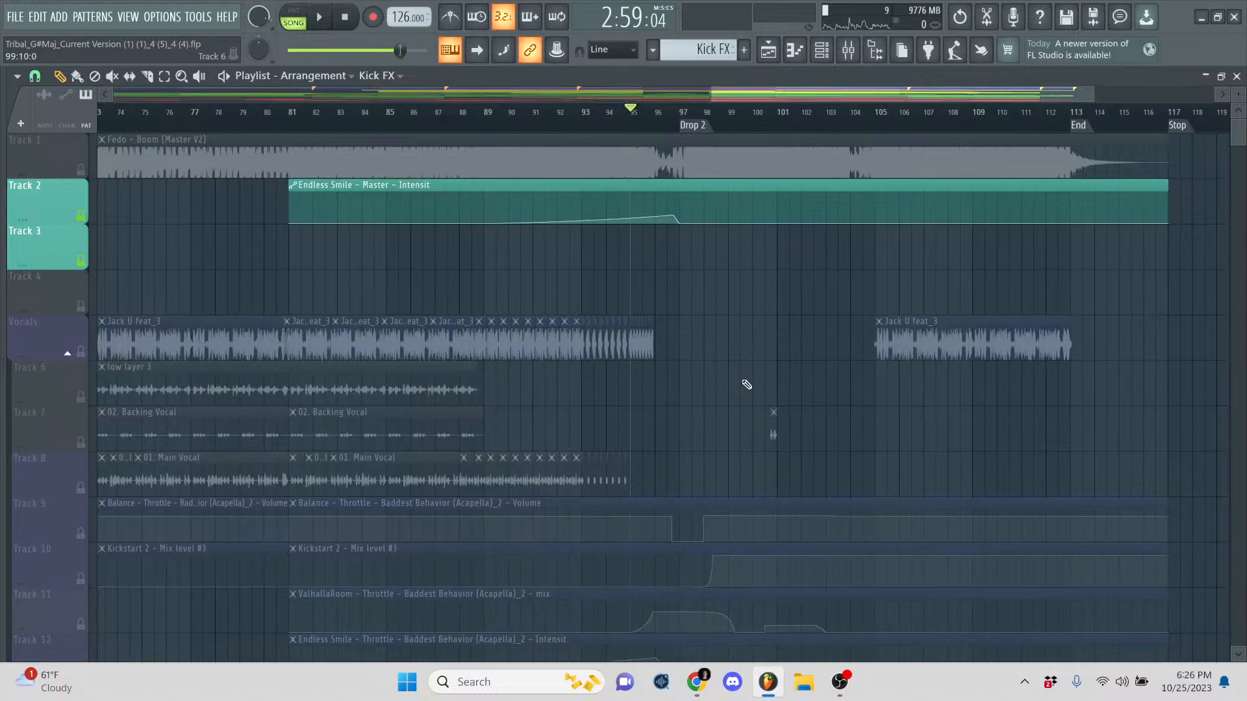
{"action": "left_click_drag", "start_coordinate": [682, 118], "coordinate": [1080, 111]}
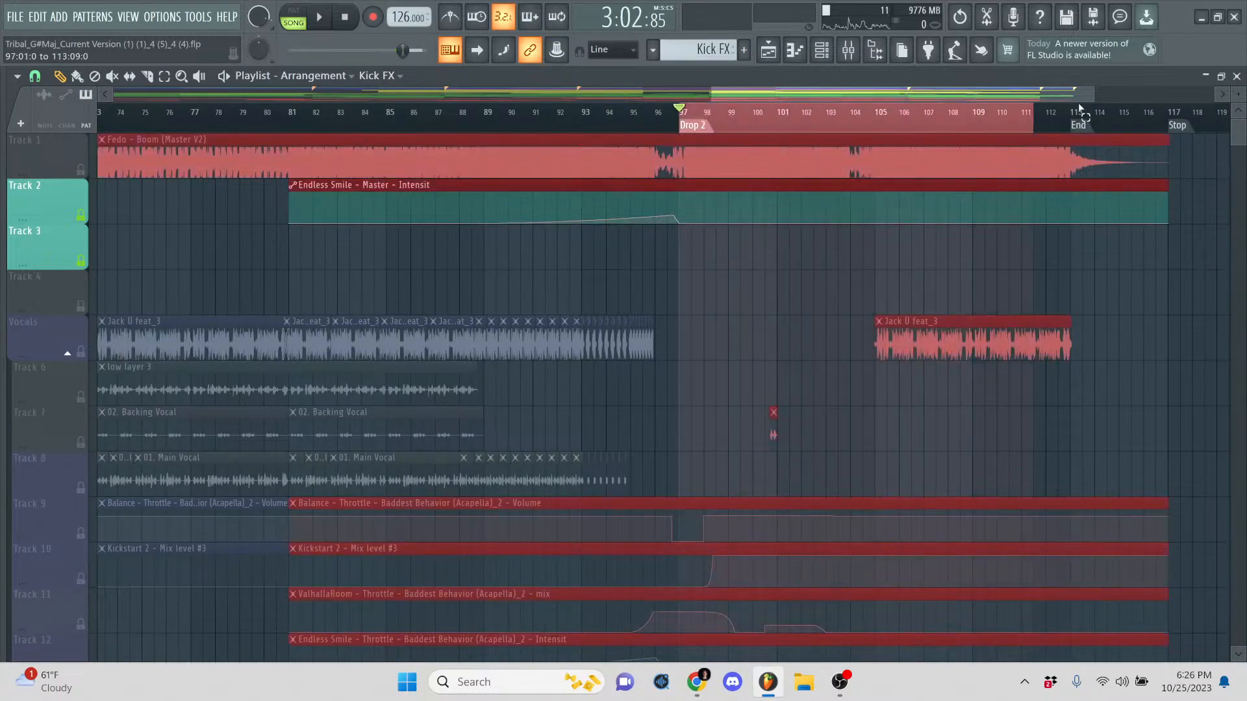
{"action": "left_click", "coordinate": [923, 250]}
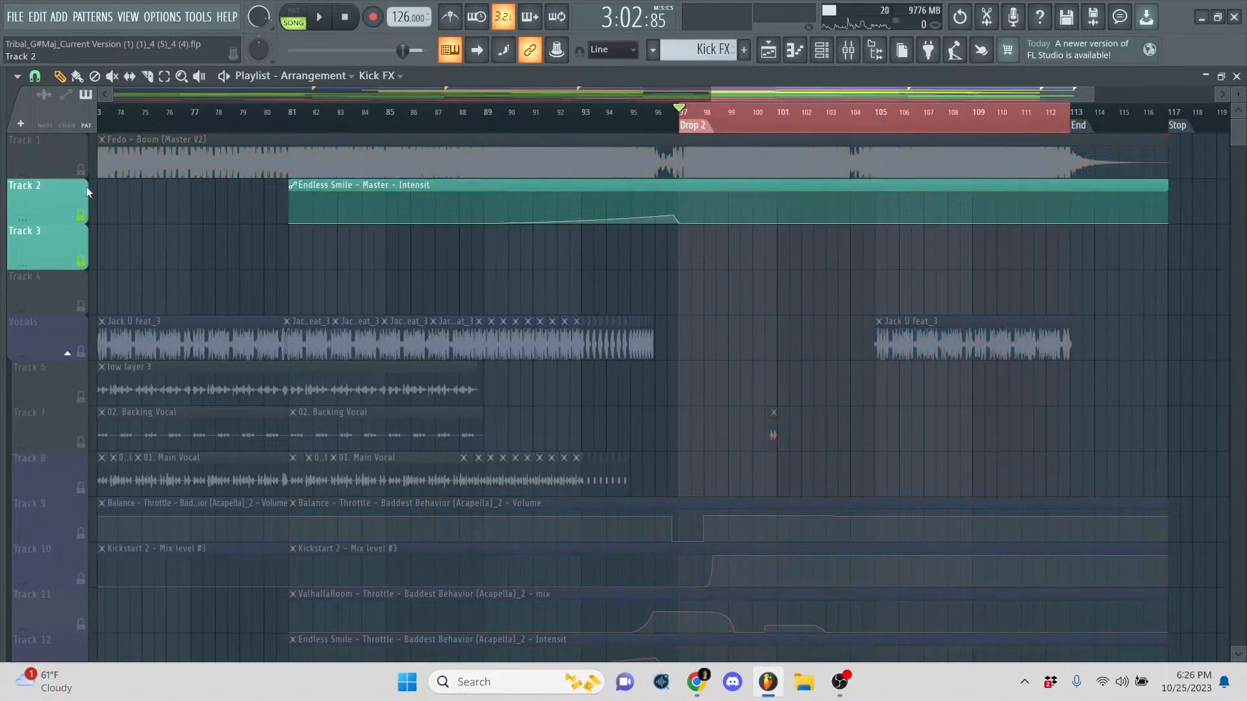
- Enable the mastered song on Track 1 and audition Drop 2, checking the live stream's YouTube Studio dashboard during playback
{"action": "left_click", "coordinate": [81, 170]}
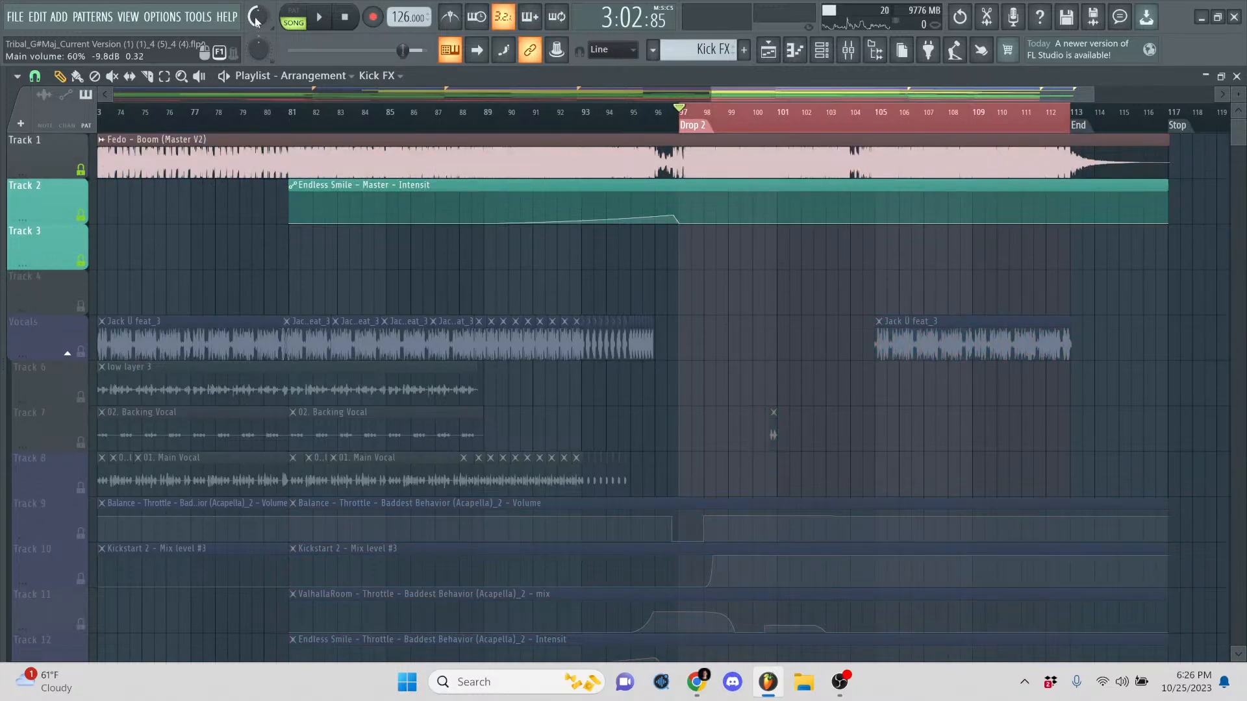
{"action": "key", "text": "space"}
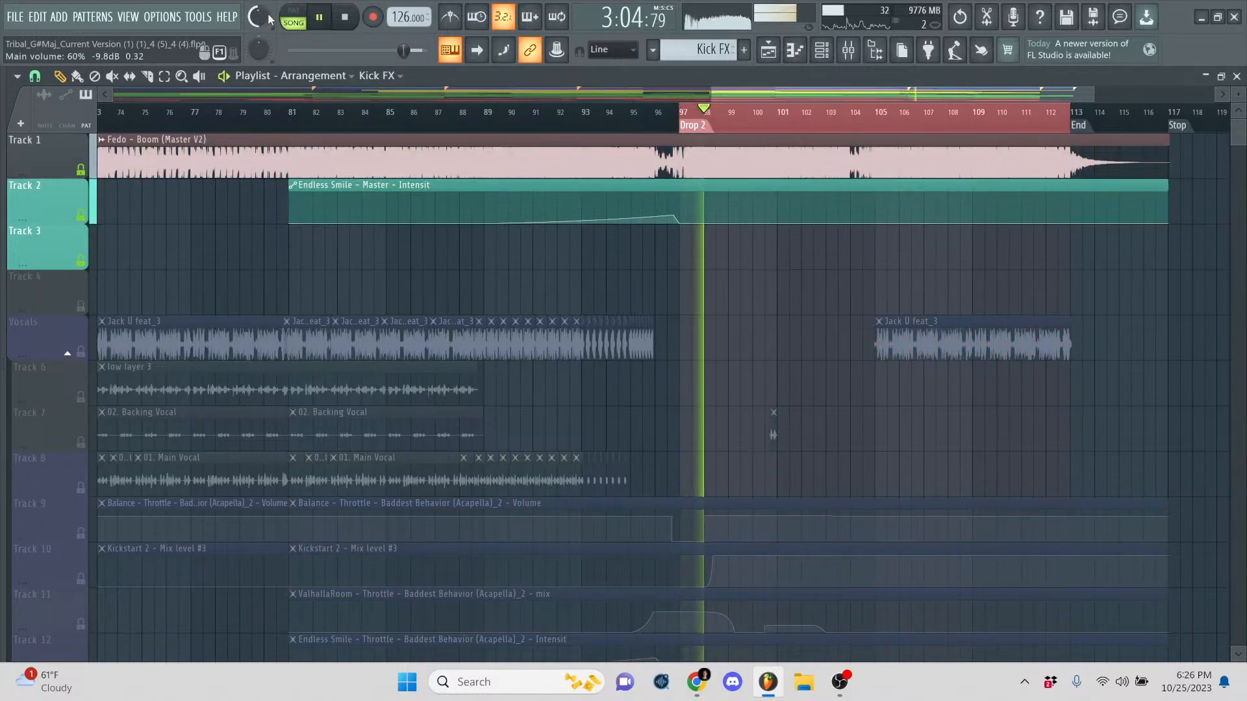
{"action": "left_click", "coordinate": [699, 692]}
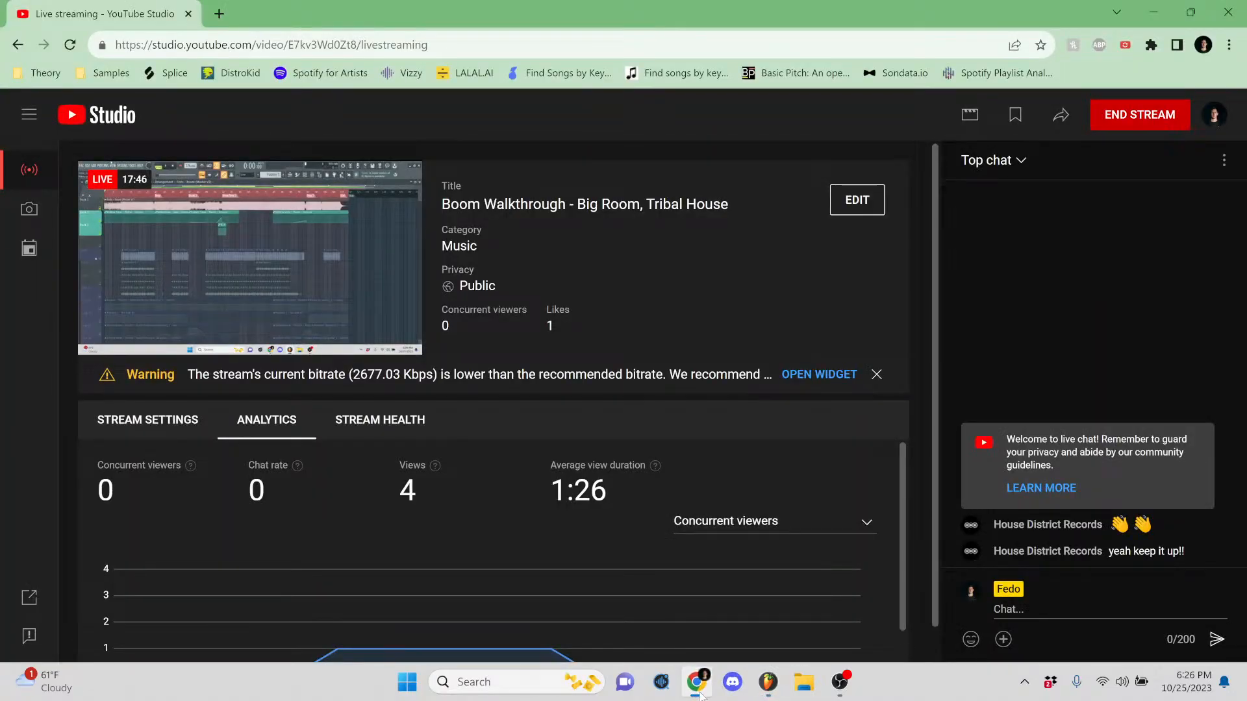
{"action": "left_click", "coordinate": [698, 692]}
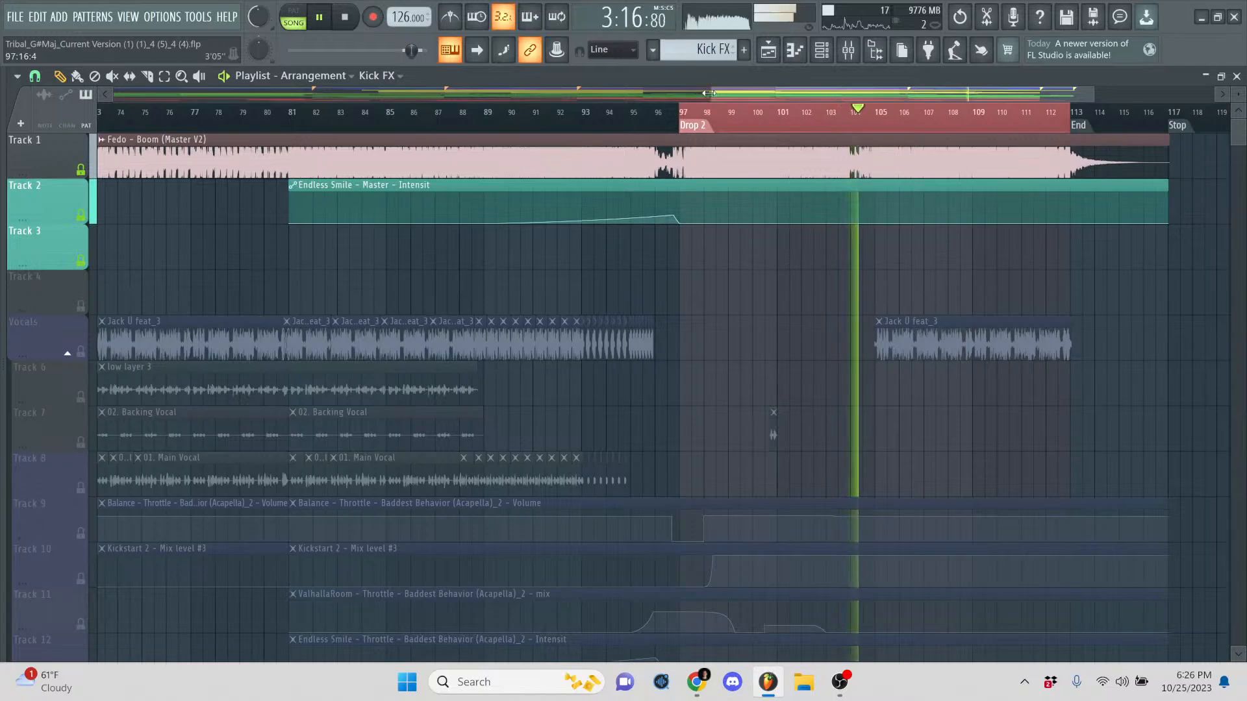
{"action": "left_click_drag", "start_coordinate": [712, 88], "coordinate": [869, 83]}
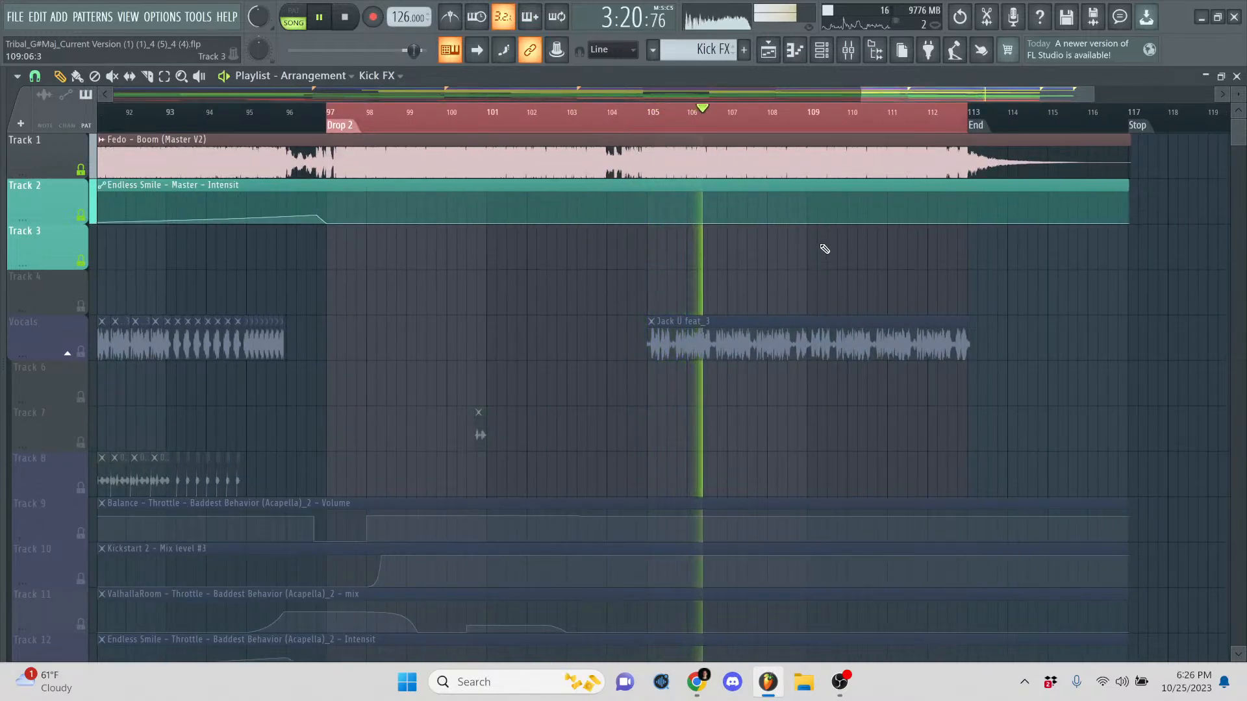
{"action": "key", "text": "space"}
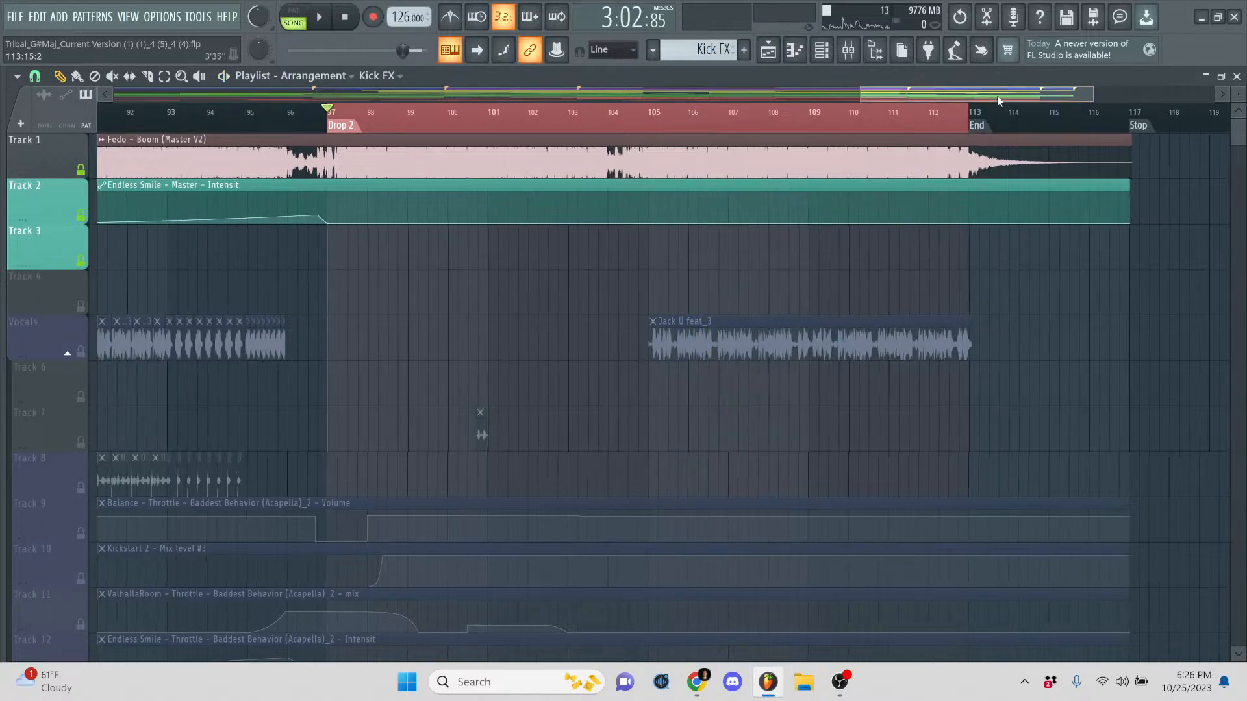
- Mute the mastered song on Track 1 and look over the vocals, their automation and the Vocal Fills in Drop 2
{"action": "left_click_drag", "start_coordinate": [997, 96], "coordinate": [983, 98]}
{"action": "left_click_drag", "start_coordinate": [854, 95], "coordinate": [893, 94]}
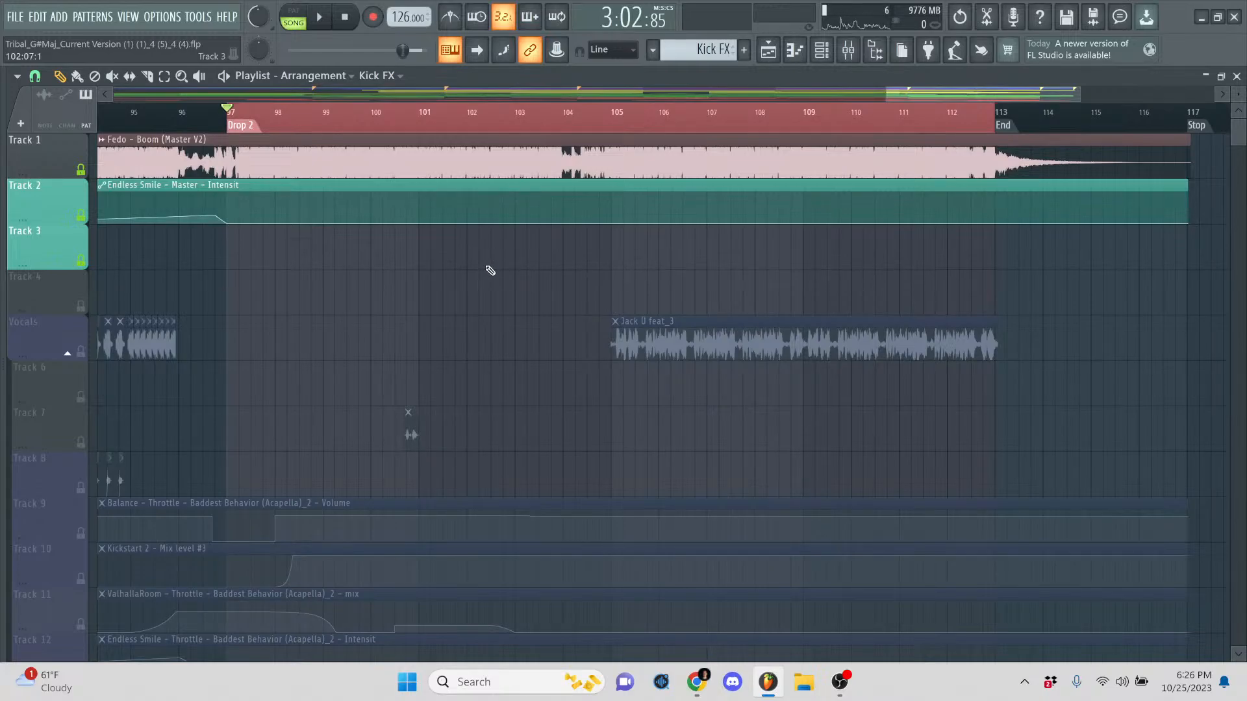
{"action": "scroll", "coordinate": [487, 271], "scroll_direction": "down", "scroll_amount": 5}
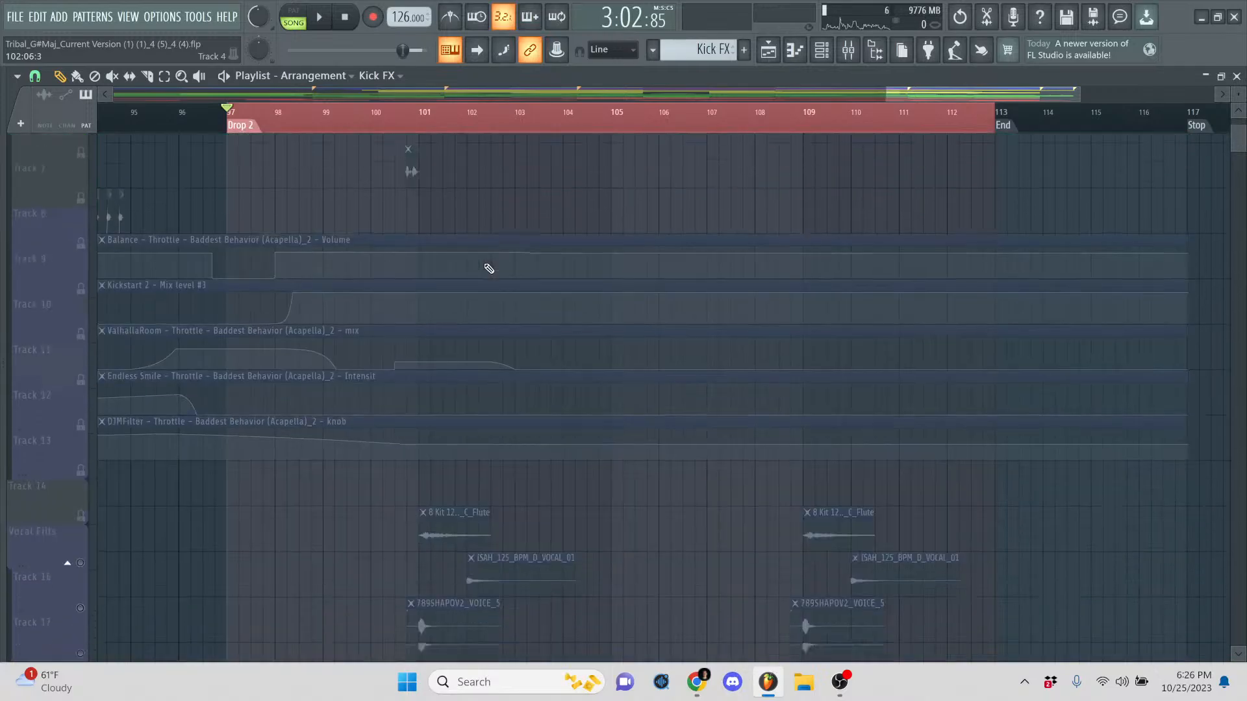
{"action": "scroll", "coordinate": [509, 233], "scroll_direction": "up", "scroll_amount": 5}
{"action": "scroll", "coordinate": [492, 295], "scroll_direction": "down", "scroll_amount": 5}
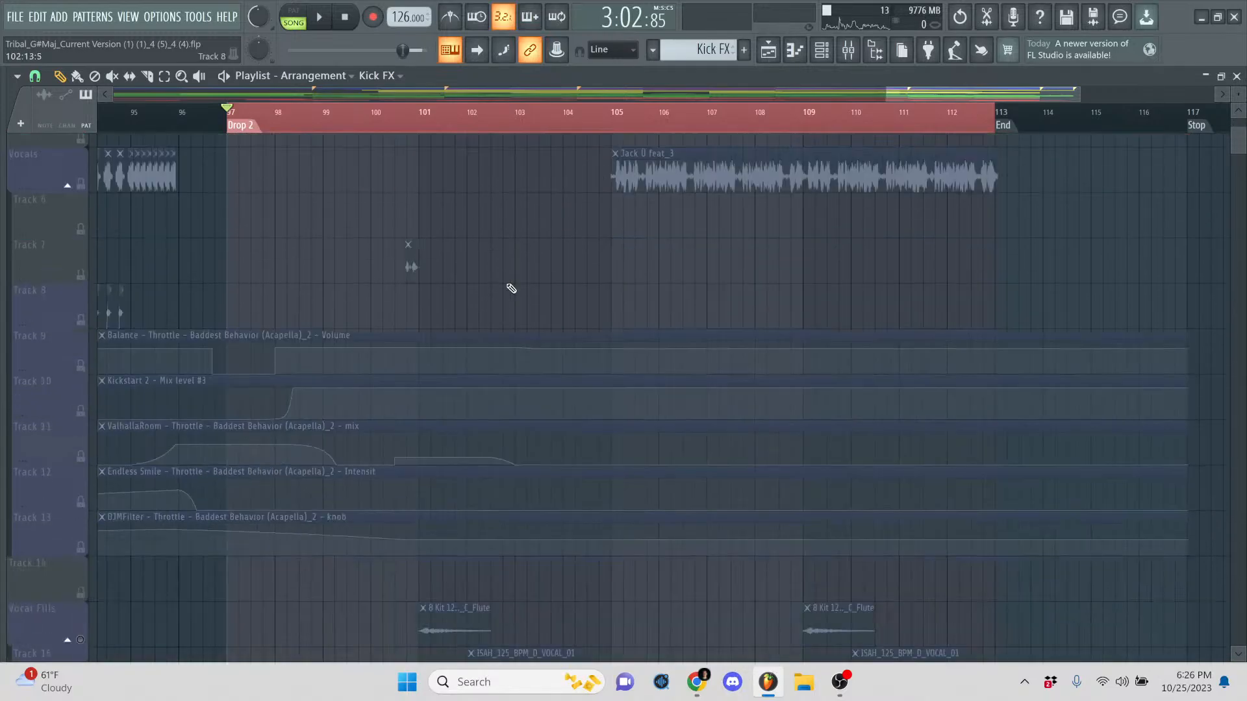
{"action": "scroll", "coordinate": [510, 287], "scroll_direction": "up", "scroll_amount": 5}
{"action": "left_click", "coordinate": [82, 170]}
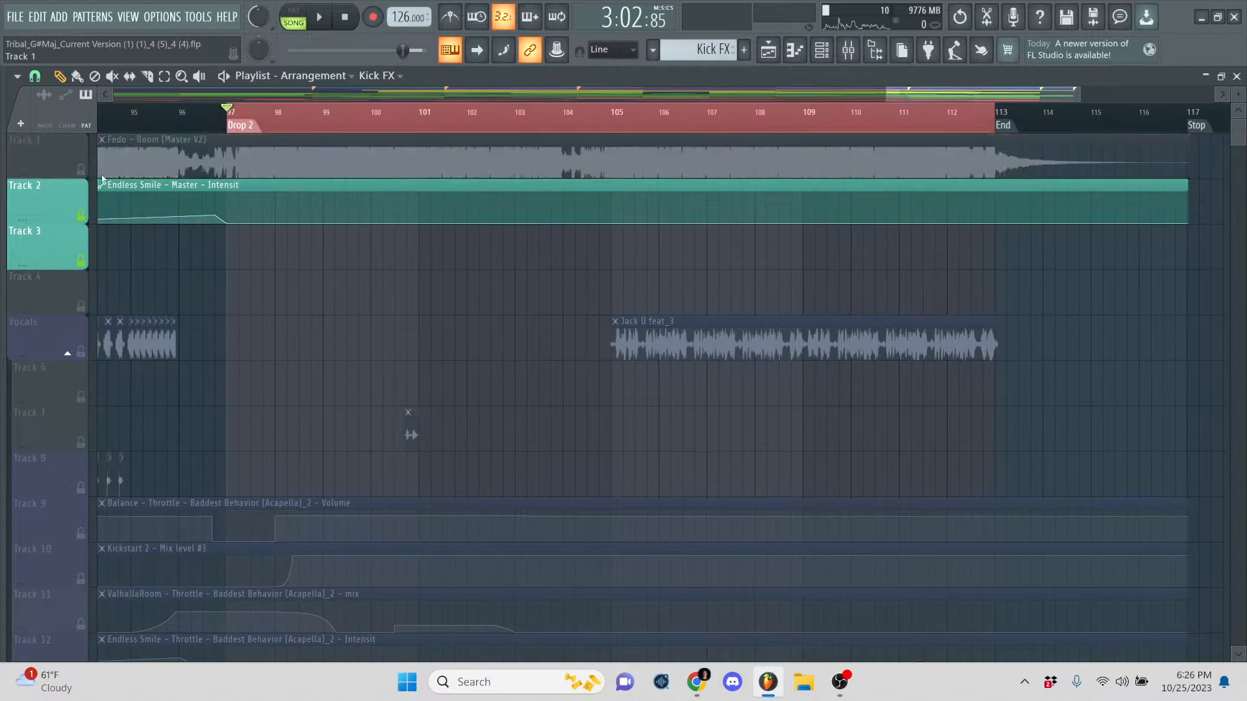
{"action": "scroll", "coordinate": [260, 265], "scroll_direction": "down", "scroll_amount": 7}
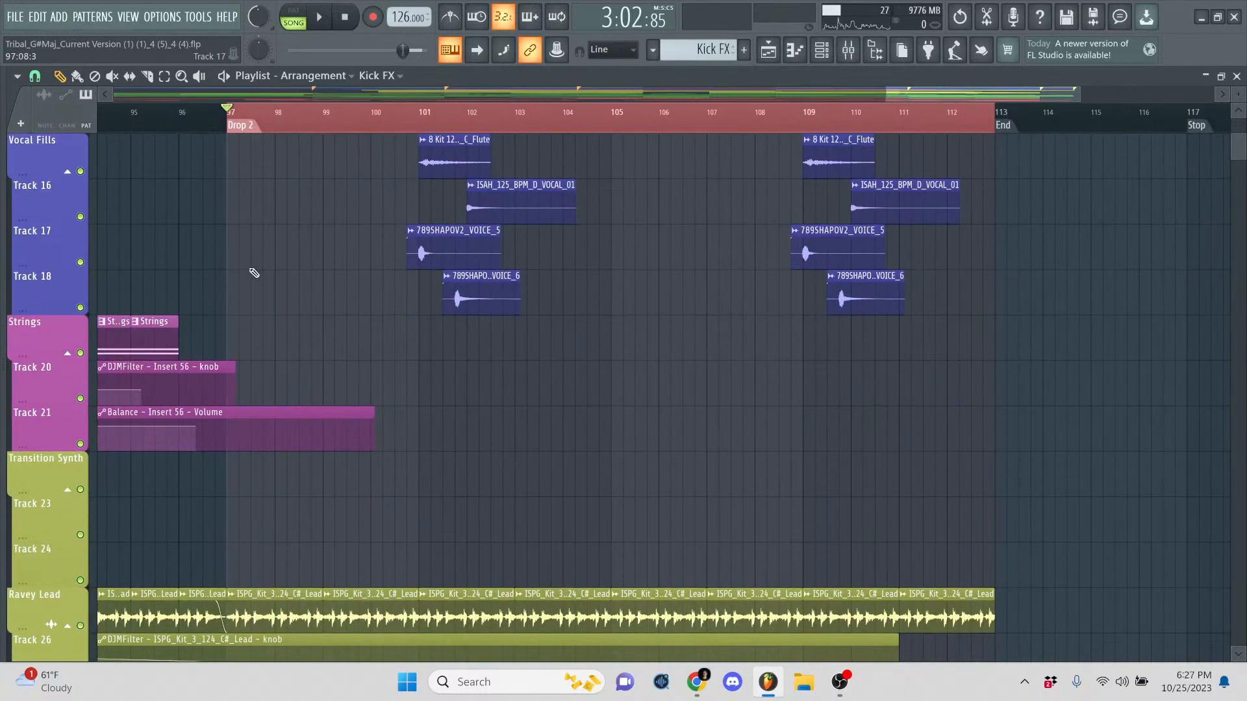
{"action": "scroll", "coordinate": [254, 273], "scroll_direction": "up", "scroll_amount": 7}
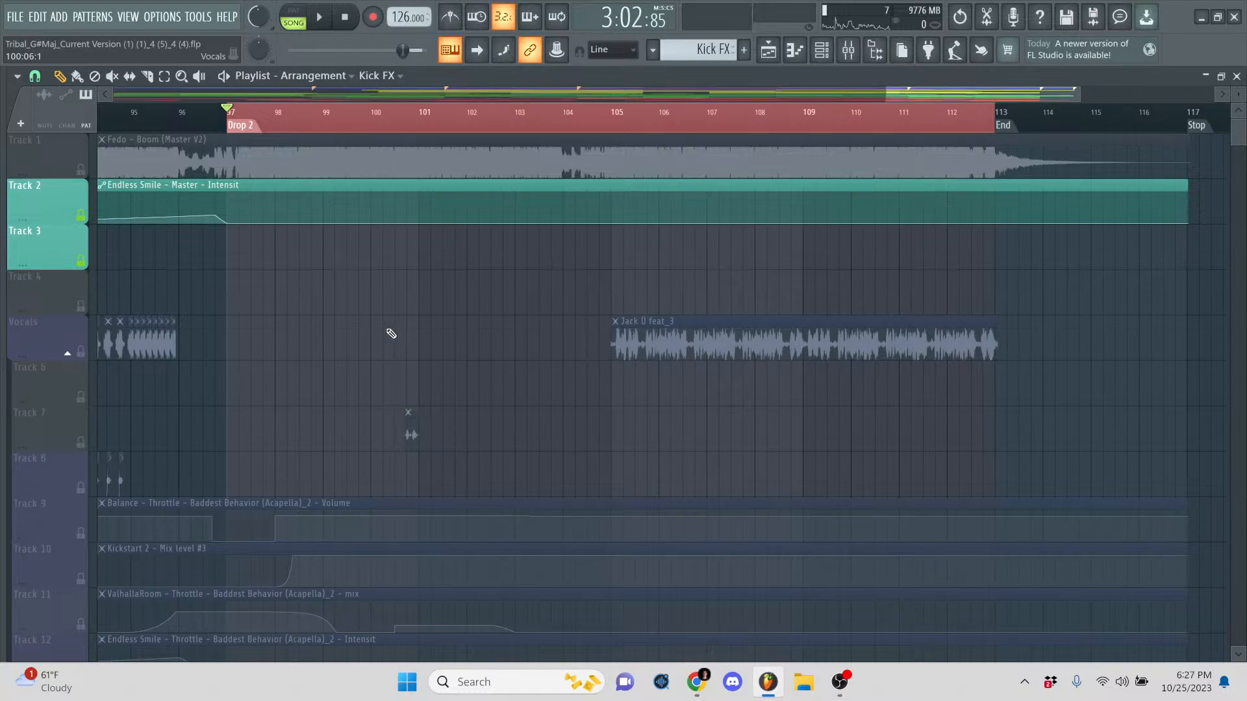
{"action": "scroll", "coordinate": [395, 333], "scroll_direction": "down", "scroll_amount": 10}
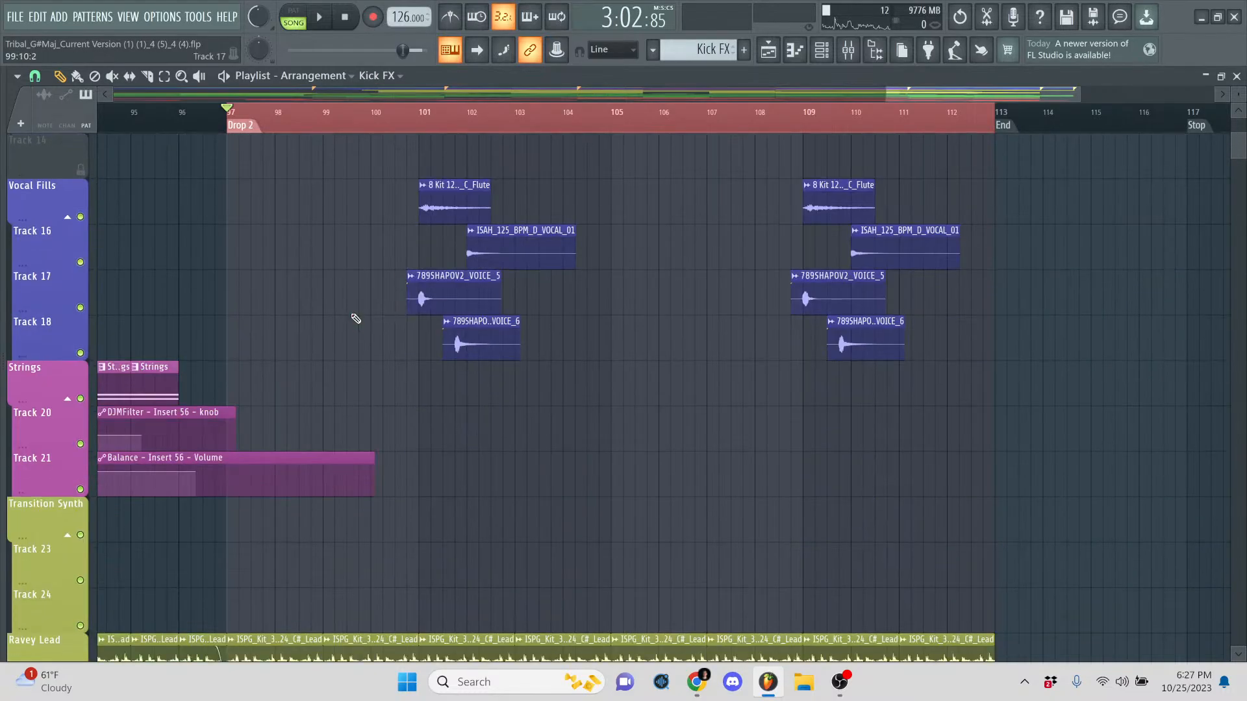
{"action": "scroll", "coordinate": [449, 265], "scroll_direction": "up", "scroll_amount": 10}
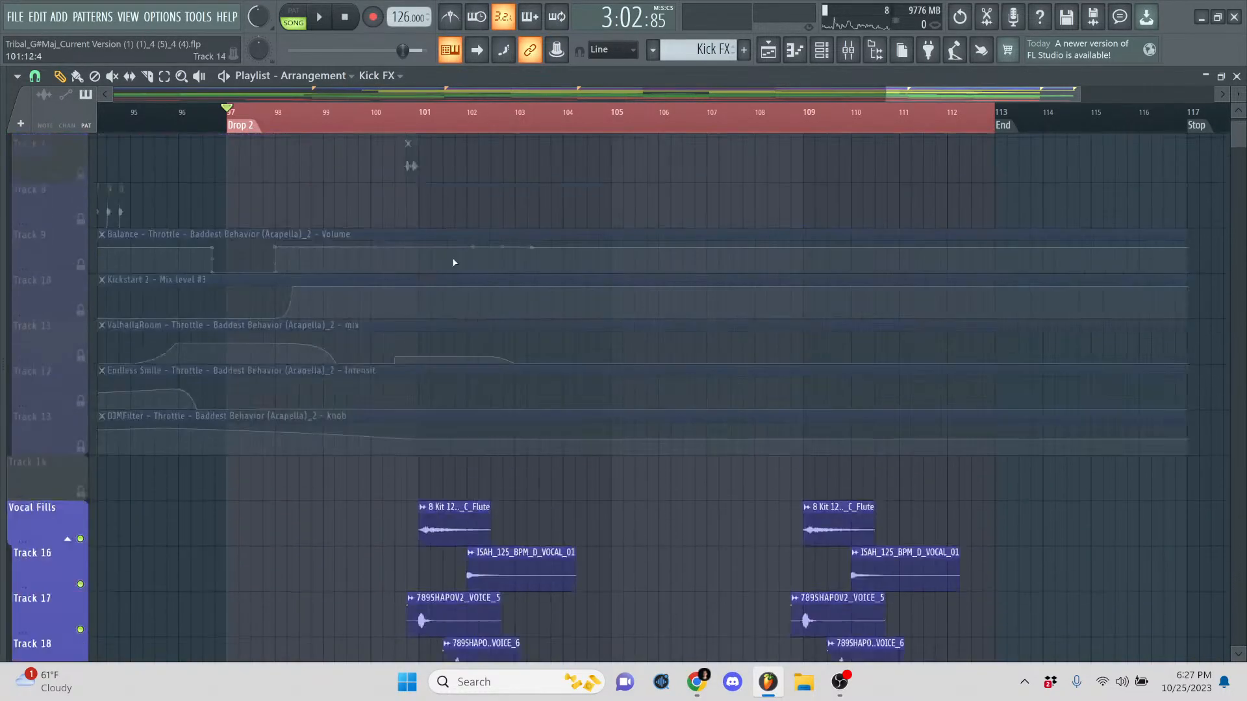
- Solo the Ravey Lead track, enable its automation on Tracks 26 to 29, and audition it from the start of Drop 2
{"action": "scroll", "coordinate": [409, 280], "scroll_direction": "down", "scroll_amount": 11}
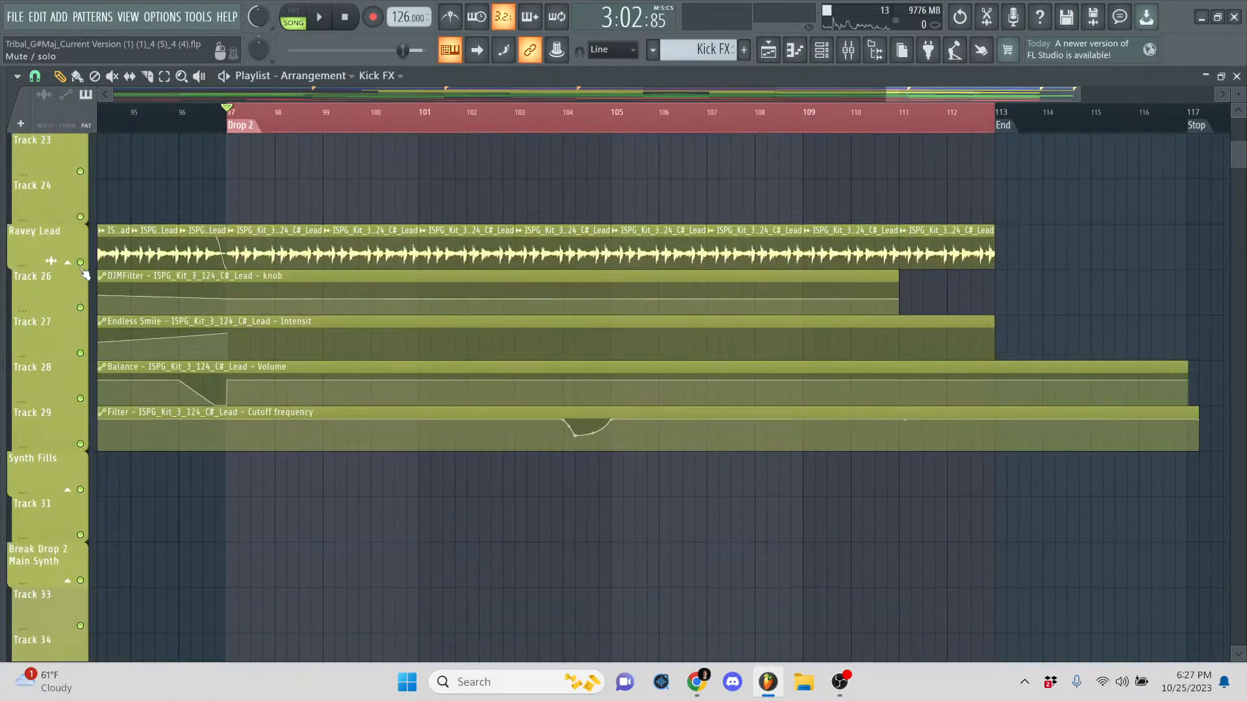
{"action": "right_click", "coordinate": [80, 264]}
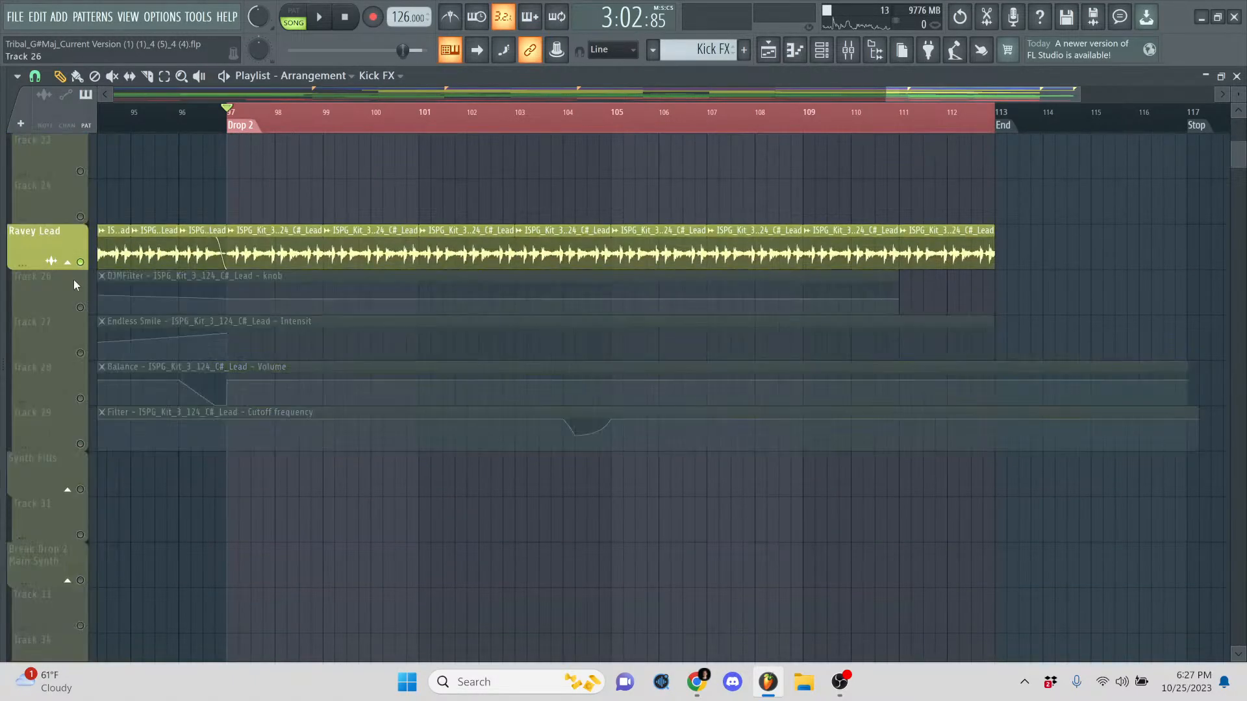
{"action": "key", "text": "space"}
{"action": "left_click", "coordinate": [81, 308]}
{"action": "left_click", "coordinate": [80, 353]}
{"action": "left_click", "coordinate": [81, 398]}
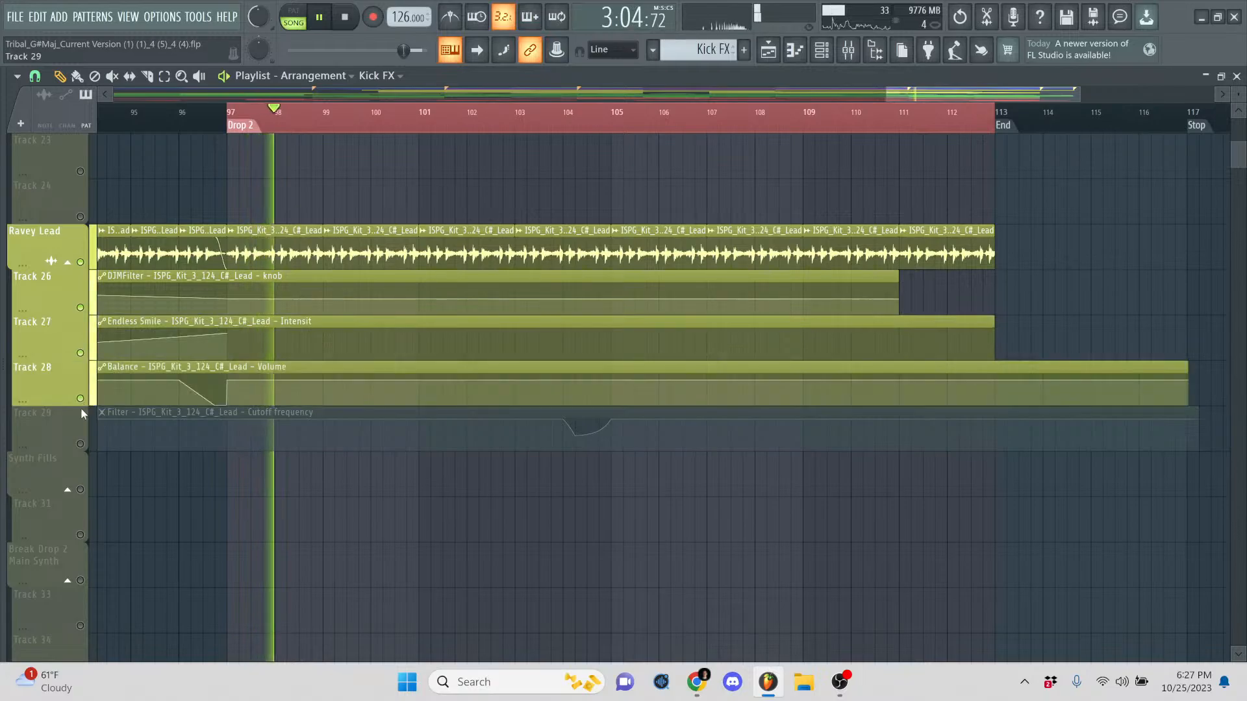
{"action": "left_click", "coordinate": [81, 444]}
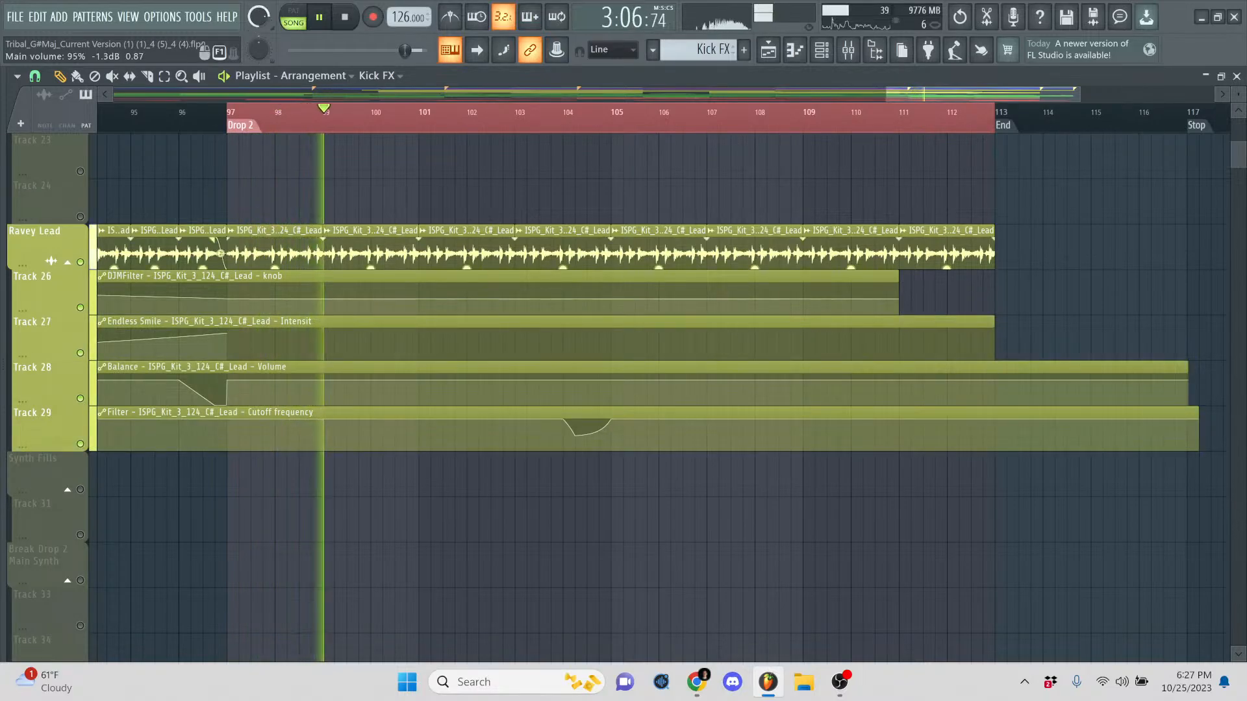
{"action": "scroll", "coordinate": [358, 391], "scroll_direction": "down", "scroll_amount": 3}
{"action": "scroll", "coordinate": [359, 391], "scroll_direction": "down", "scroll_amount": 3}
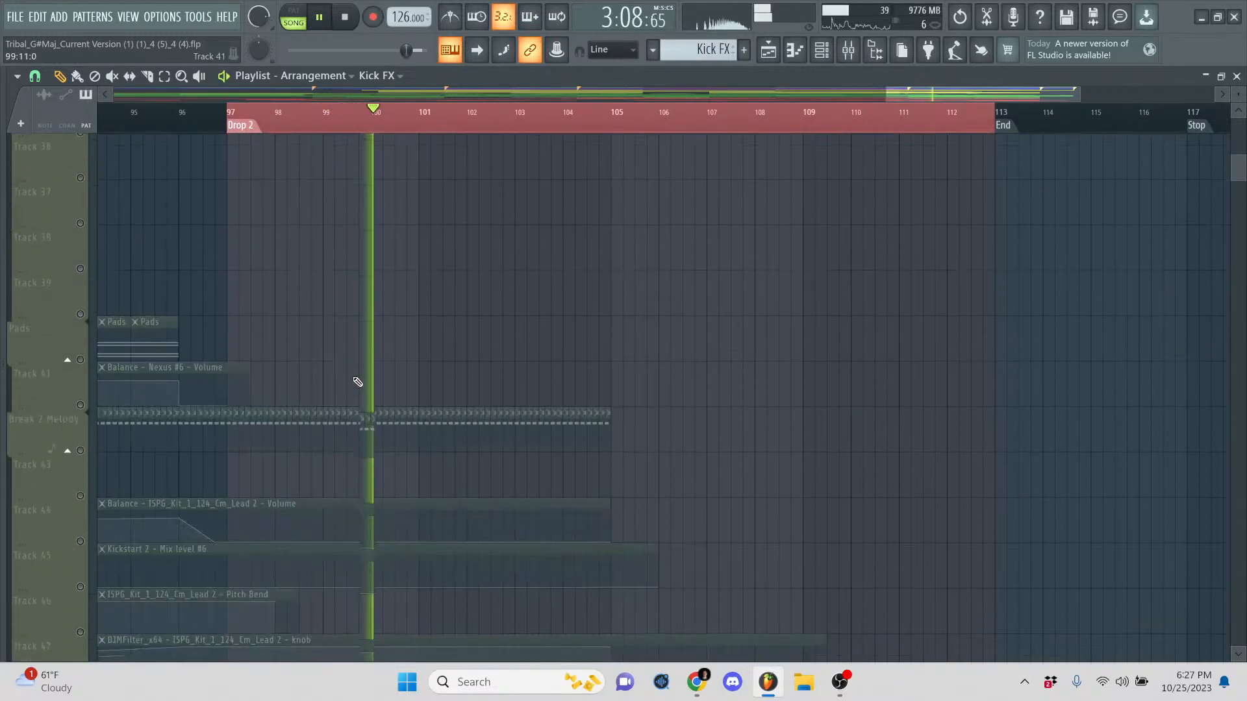
{"action": "scroll", "coordinate": [353, 381], "scroll_direction": "up", "scroll_amount": 12}
{"action": "scroll", "coordinate": [345, 371], "scroll_direction": "down", "scroll_amount": 5}
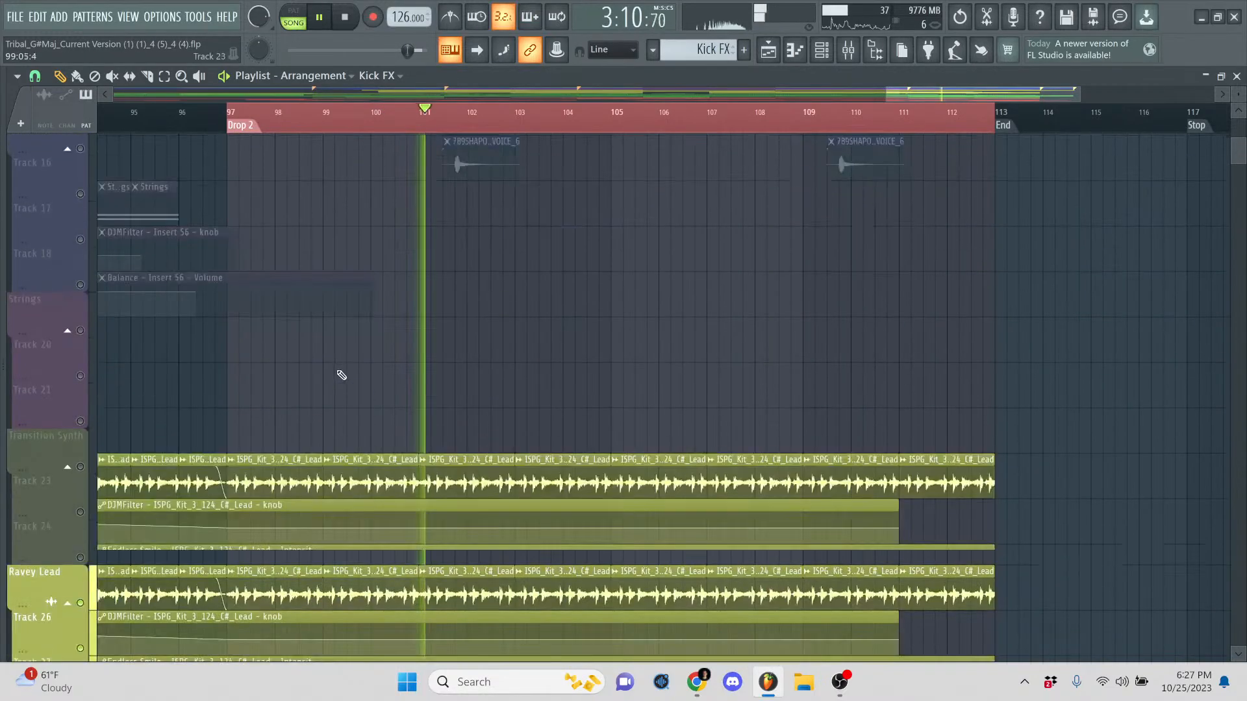
{"action": "key", "text": "space"}
{"action": "scroll", "coordinate": [162, 390], "scroll_direction": "down", "scroll_amount": 10}
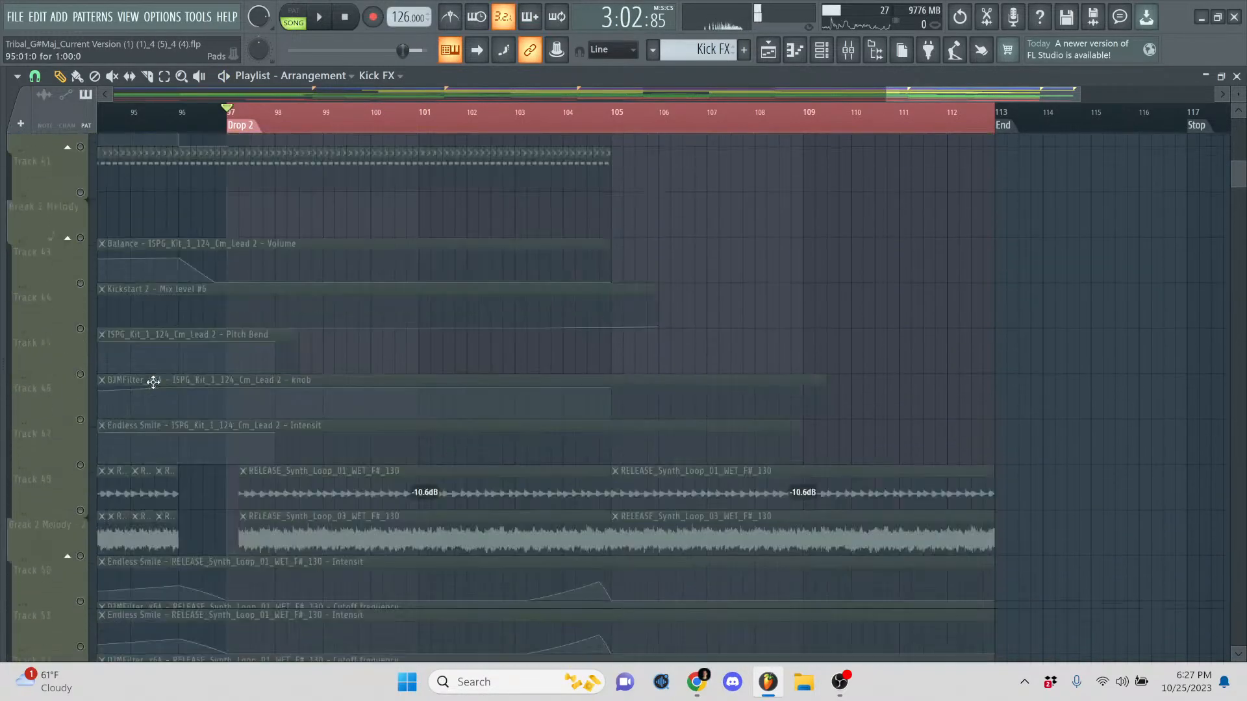
- Audition the Break 2 Melody - 2 track together with Track 50 from the start of Drop 2, and mute both
{"action": "left_click", "coordinate": [82, 488]}
{"action": "key", "text": "space"}
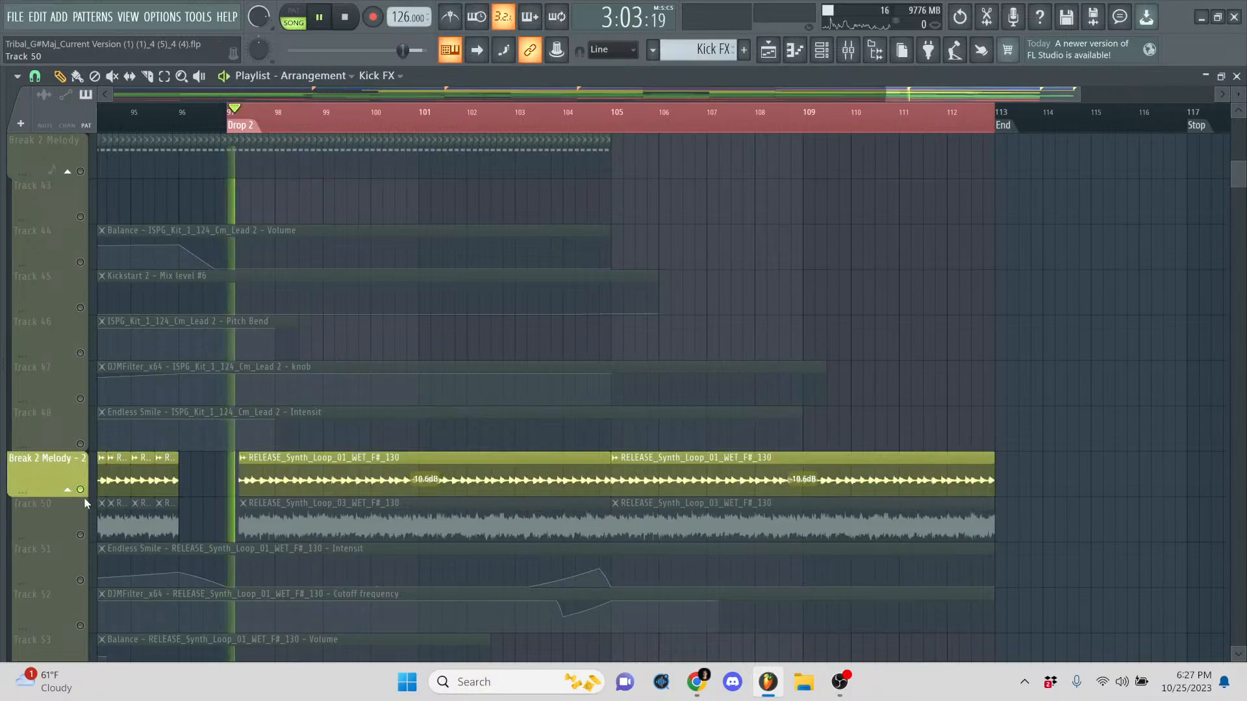
{"action": "left_click", "coordinate": [81, 533]}
{"action": "scroll", "coordinate": [83, 528], "scroll_direction": "down", "scroll_amount": 2}
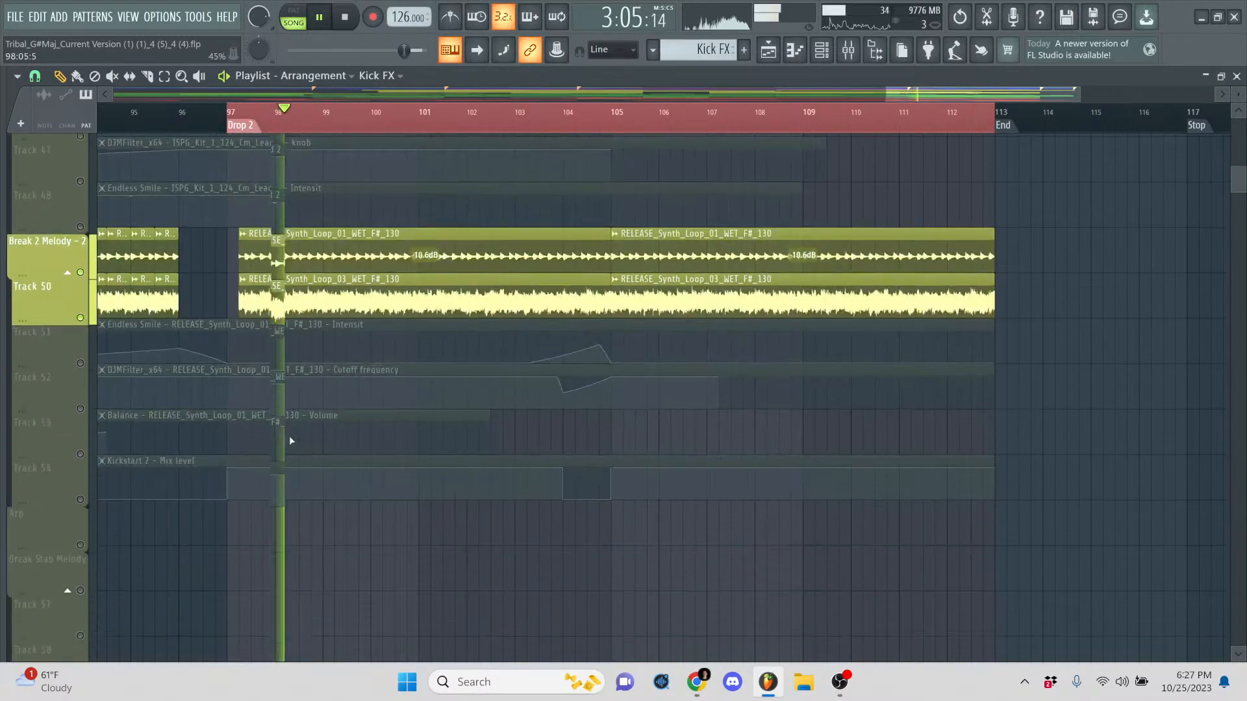
{"action": "left_click", "coordinate": [81, 261]}
{"action": "key", "text": "space"}
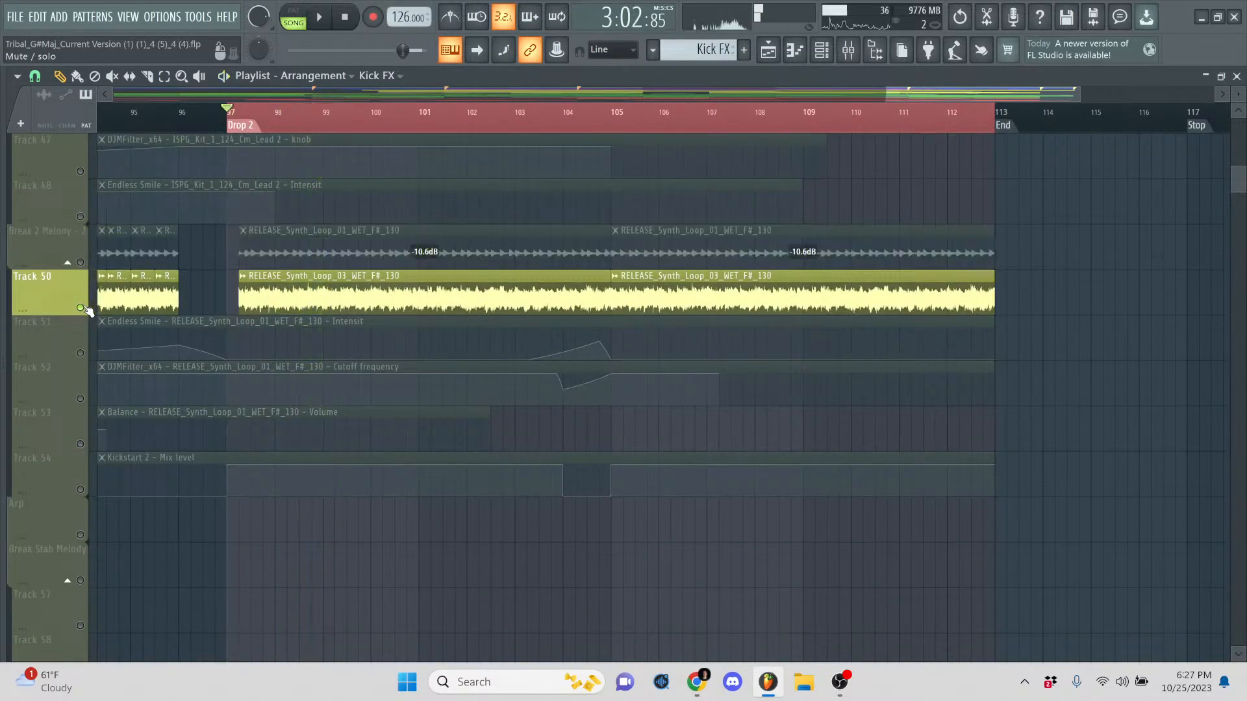
{"action": "left_click", "coordinate": [80, 307]}
- Look over the Drop 2 clips and automation from the vocals and Ravey Lead down through the melody, arp and drum tracks
{"action": "scroll", "coordinate": [273, 545], "scroll_direction": "down", "scroll_amount": 3}
{"action": "scroll", "coordinate": [270, 380], "scroll_direction": "down", "scroll_amount": 7}
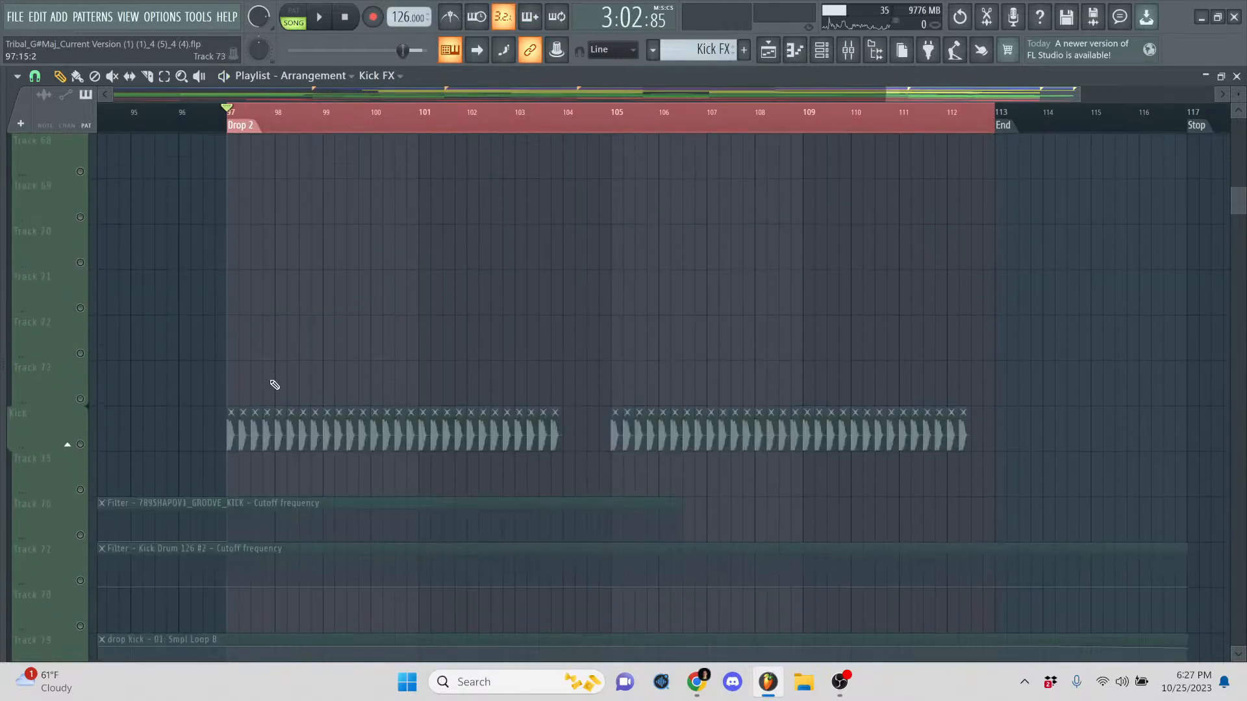
{"action": "scroll", "coordinate": [169, 313], "scroll_direction": "up", "scroll_amount": 12}
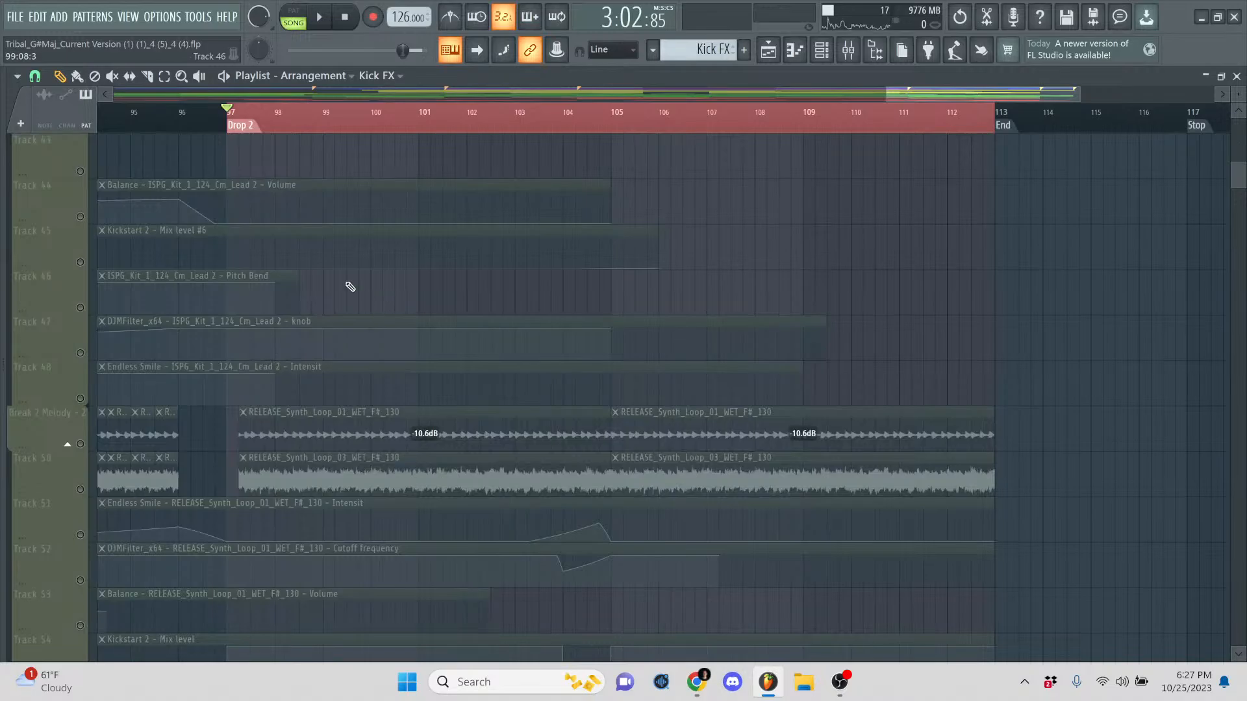
{"action": "scroll", "coordinate": [363, 296], "scroll_direction": "up", "scroll_amount": 2}
{"action": "scroll", "coordinate": [406, 276], "scroll_direction": "up", "scroll_amount": 7}
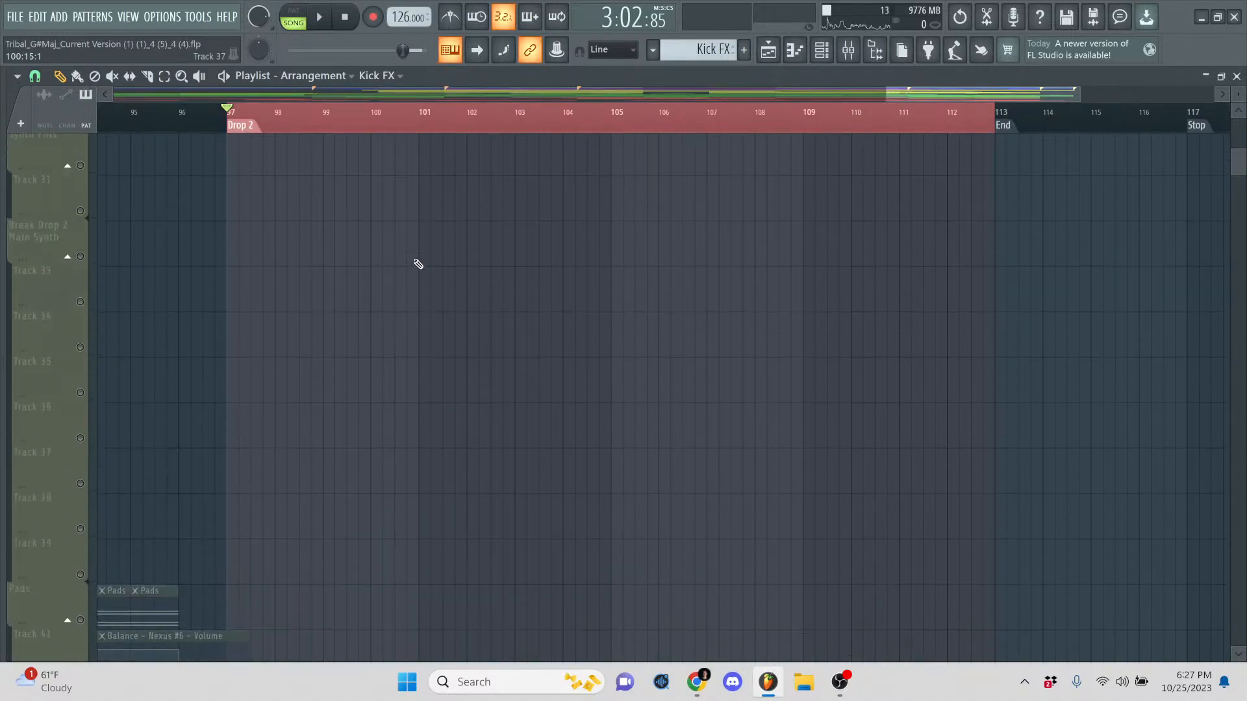
{"action": "scroll", "coordinate": [422, 267], "scroll_direction": "up", "scroll_amount": 3}
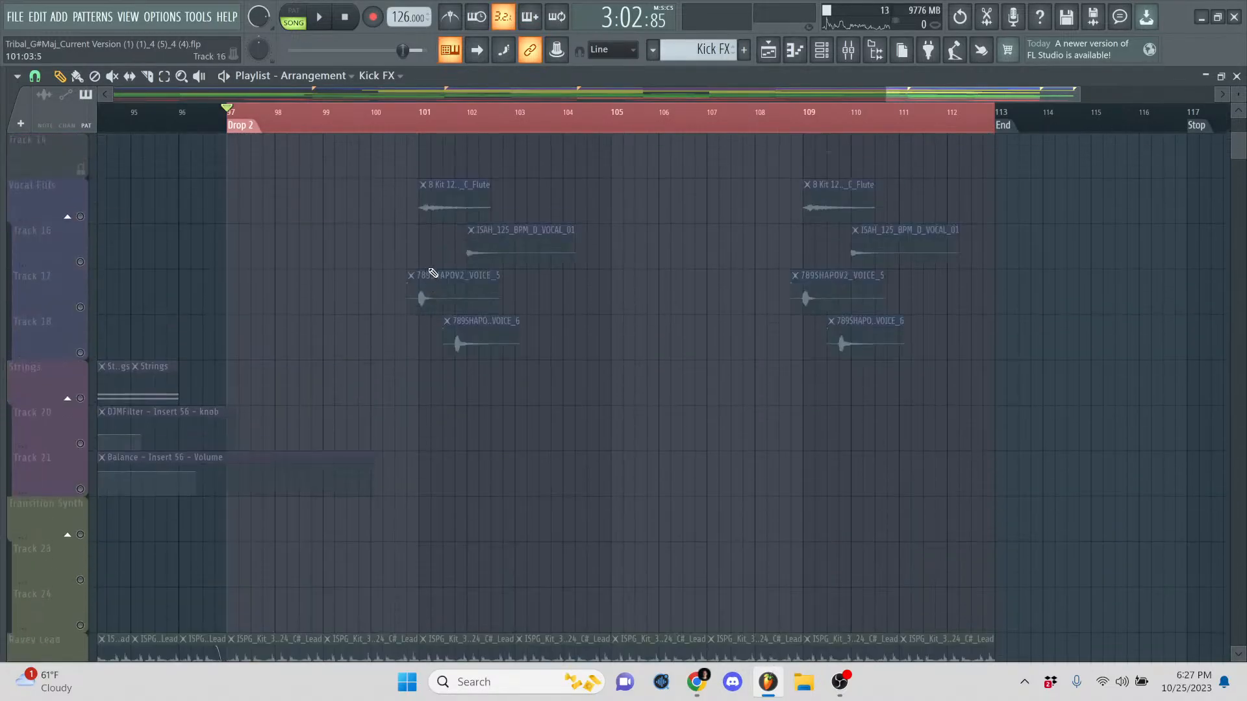
{"action": "scroll", "coordinate": [390, 318], "scroll_direction": "up", "scroll_amount": 3}
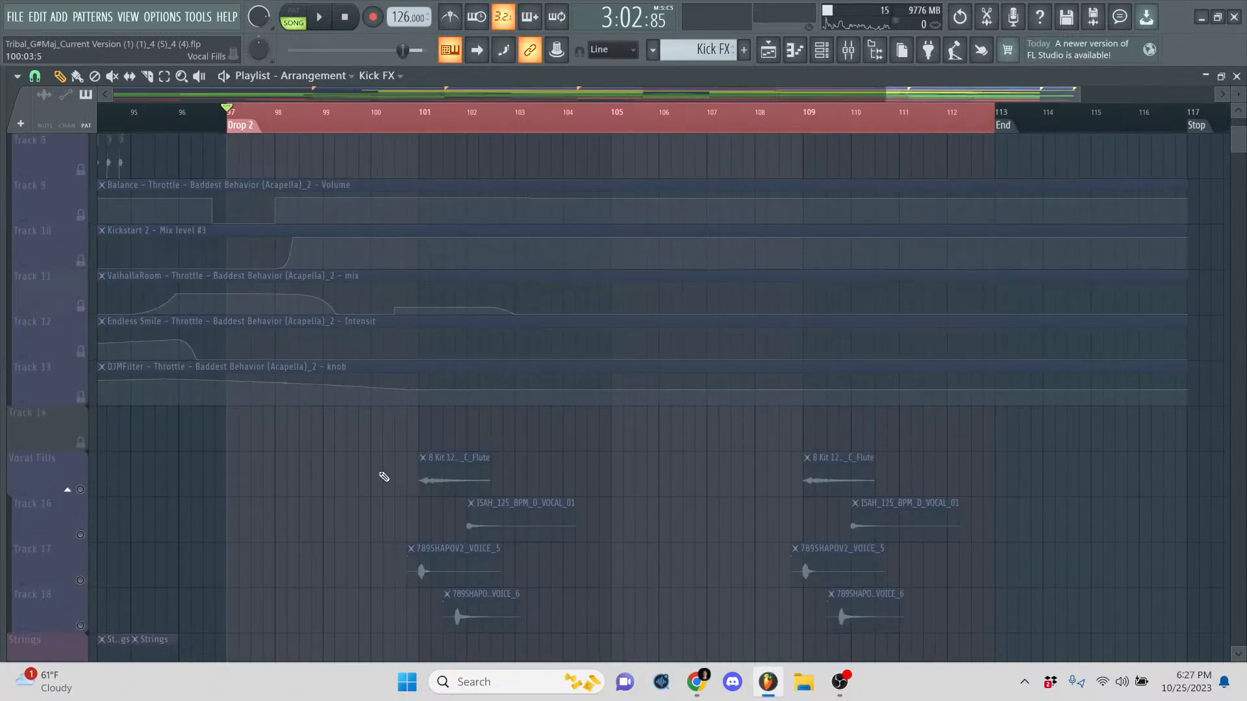
{"action": "scroll", "coordinate": [402, 451], "scroll_direction": "down", "scroll_amount": 5}
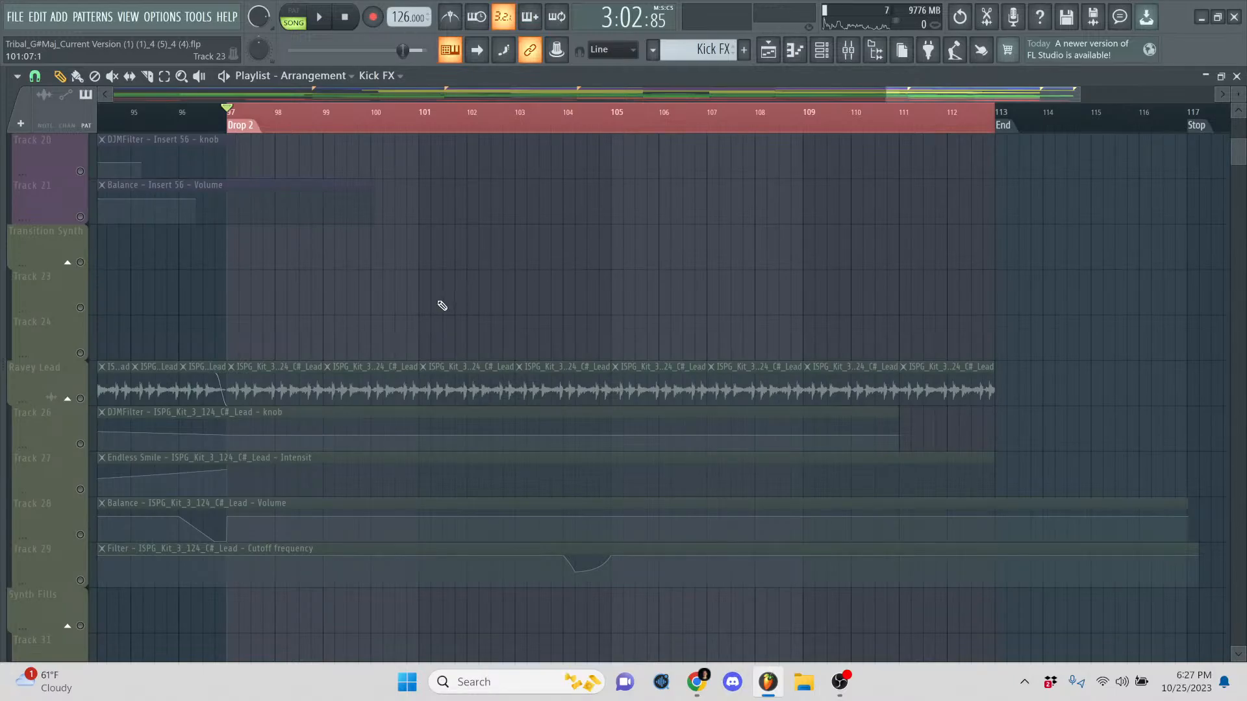
{"action": "scroll", "coordinate": [442, 305], "scroll_direction": "down", "scroll_amount": 4}
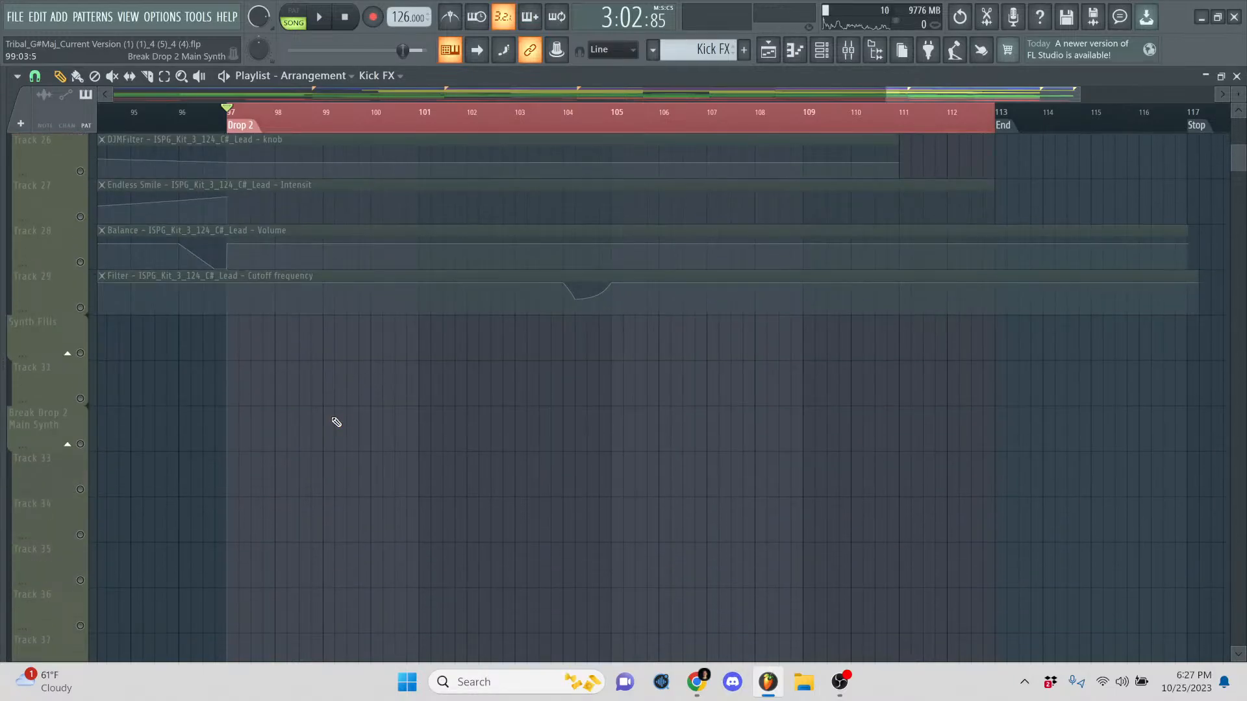
{"action": "scroll", "coordinate": [336, 422], "scroll_direction": "down", "scroll_amount": 12}
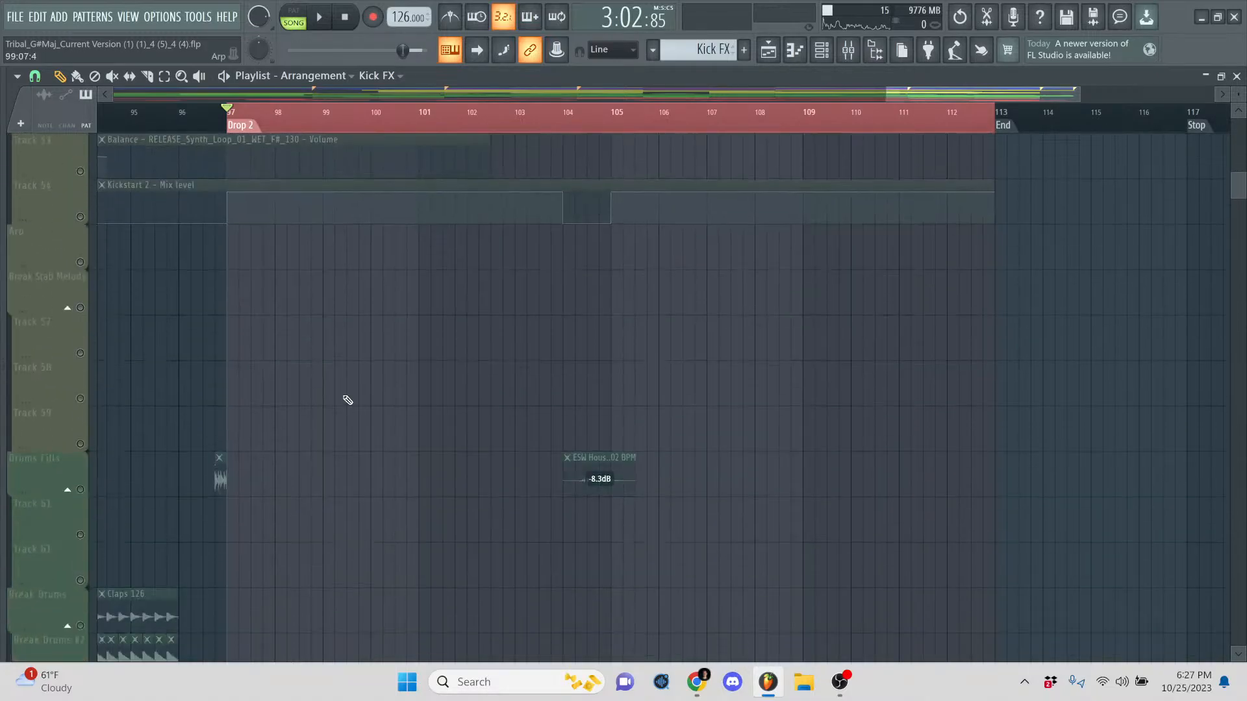
- Enable the Drums Fills track and audition its fill from bar 104
{"action": "scroll", "coordinate": [350, 392], "scroll_direction": "down", "scroll_amount": 3}
{"action": "scroll", "coordinate": [353, 383], "scroll_direction": "up", "scroll_amount": 1}
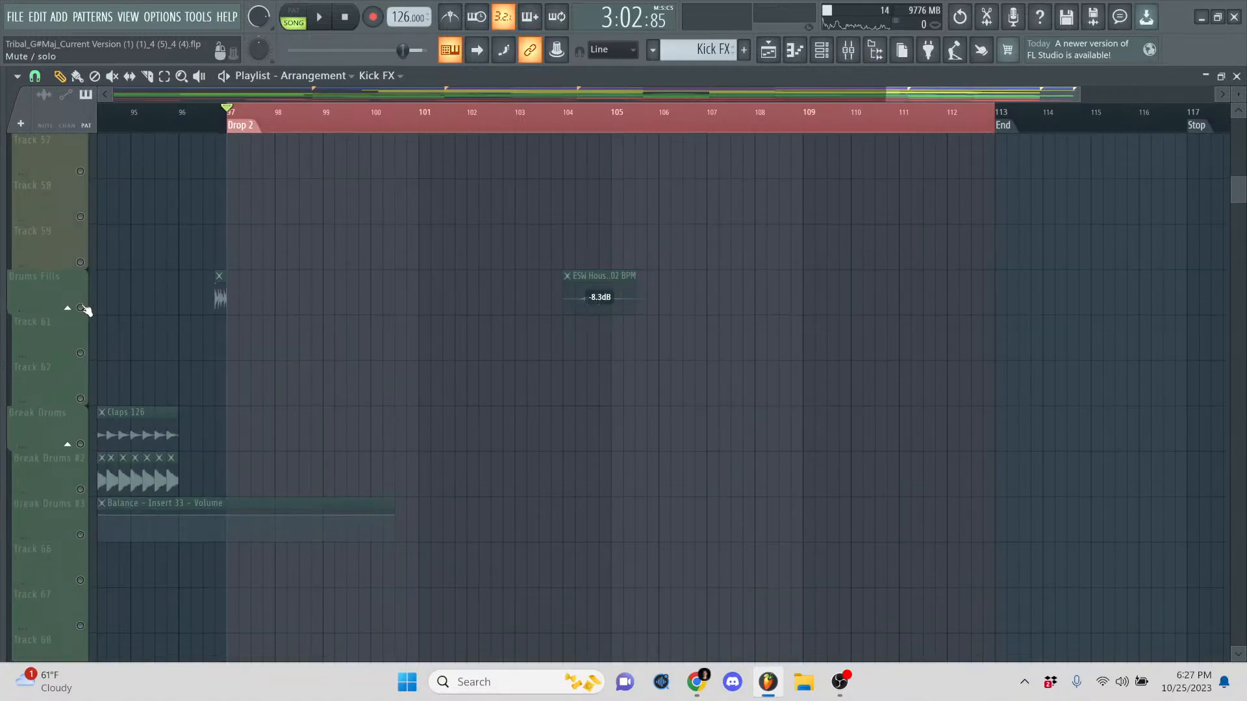
{"action": "left_click", "coordinate": [80, 308]}
{"action": "left_click", "coordinate": [565, 112]}
{"action": "key", "text": "space"}
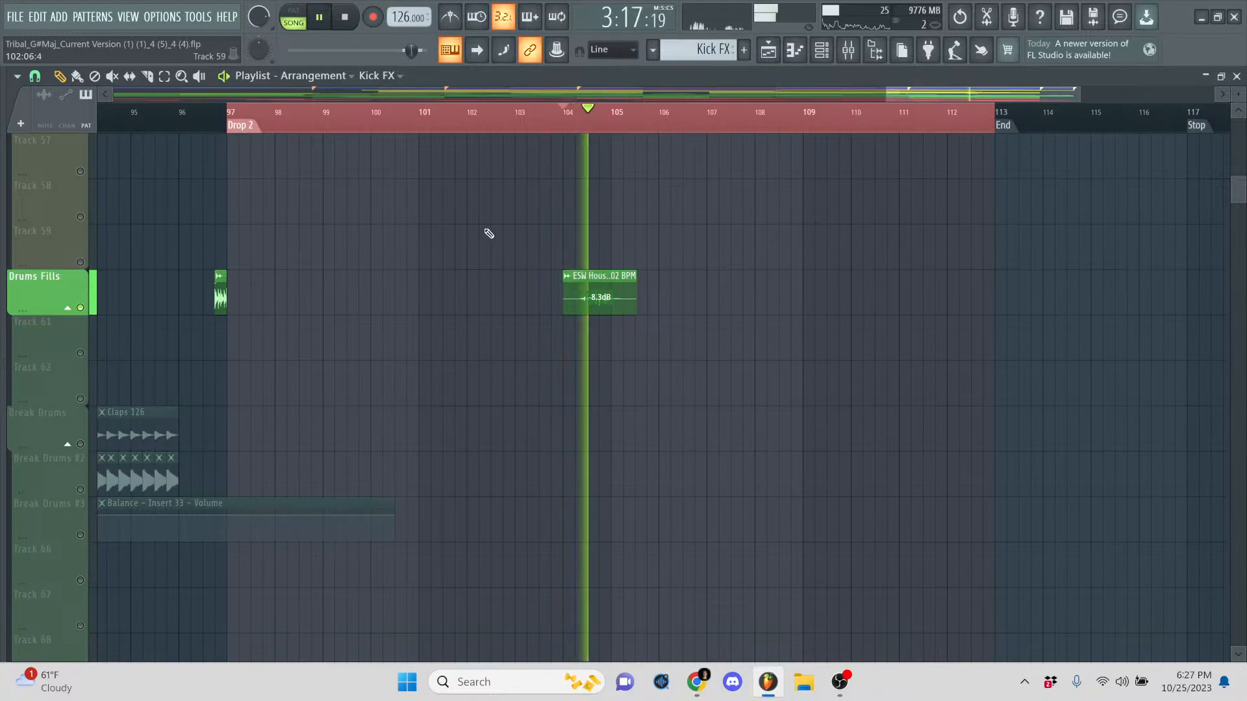
{"action": "scroll", "coordinate": [487, 228], "scroll_direction": "down", "scroll_amount": 6}
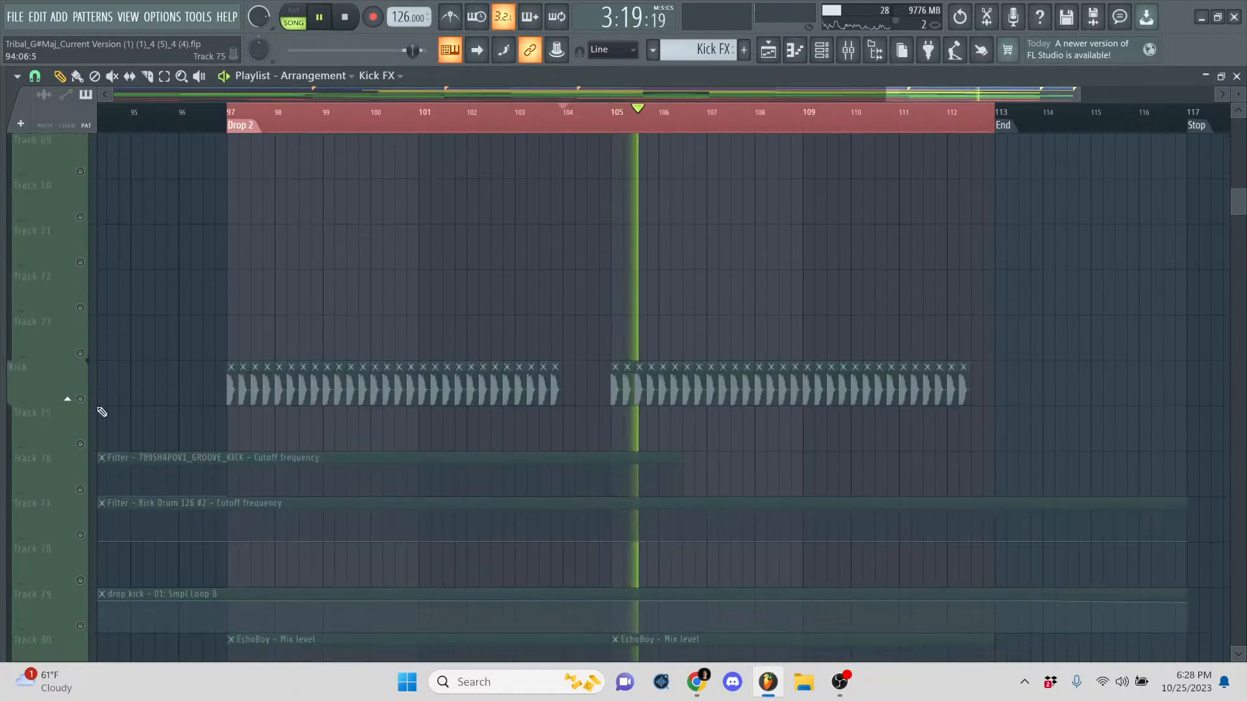
{"action": "key", "text": "space"}
- Solo the Kick track and audition it from bar 104
{"action": "left_click", "coordinate": [80, 399]}
{"action": "key", "text": "space"}
{"action": "scroll", "coordinate": [286, 328], "scroll_direction": "down", "scroll_amount": 3}
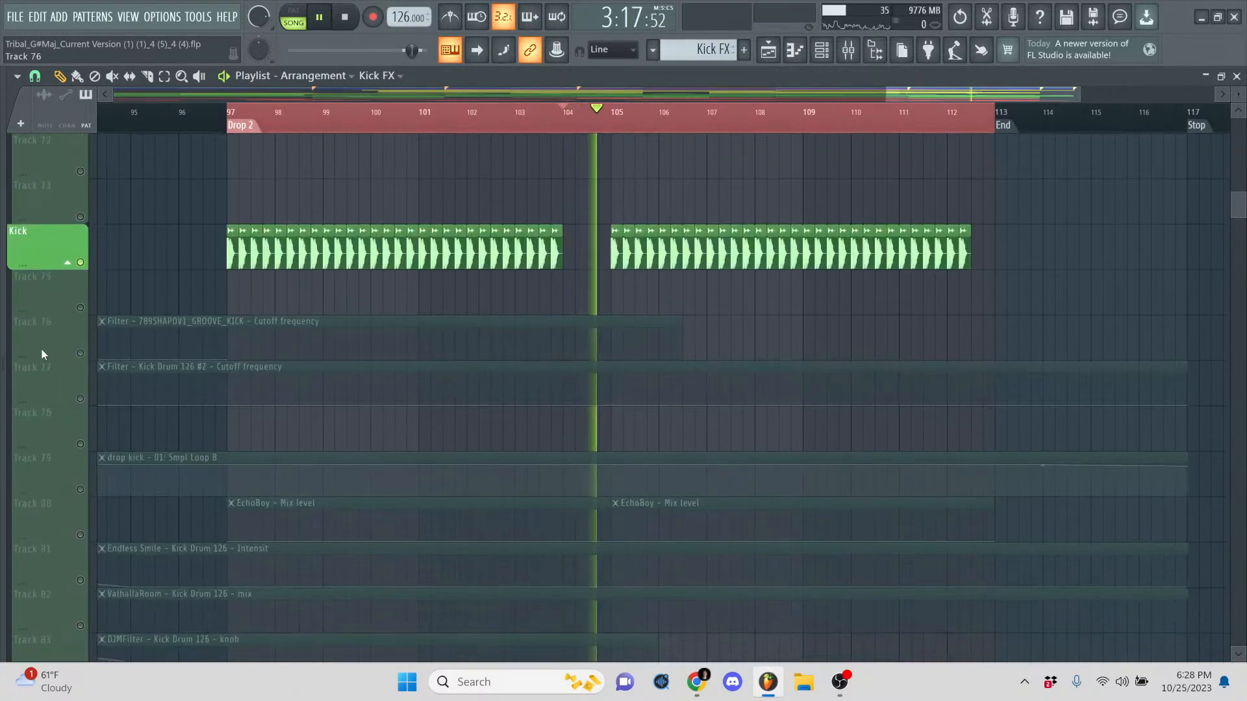
{"action": "key", "text": "space"}
- Solo the Drop Drums track and audition it from bar 104
{"action": "scroll", "coordinate": [361, 342], "scroll_direction": "down", "scroll_amount": 6}
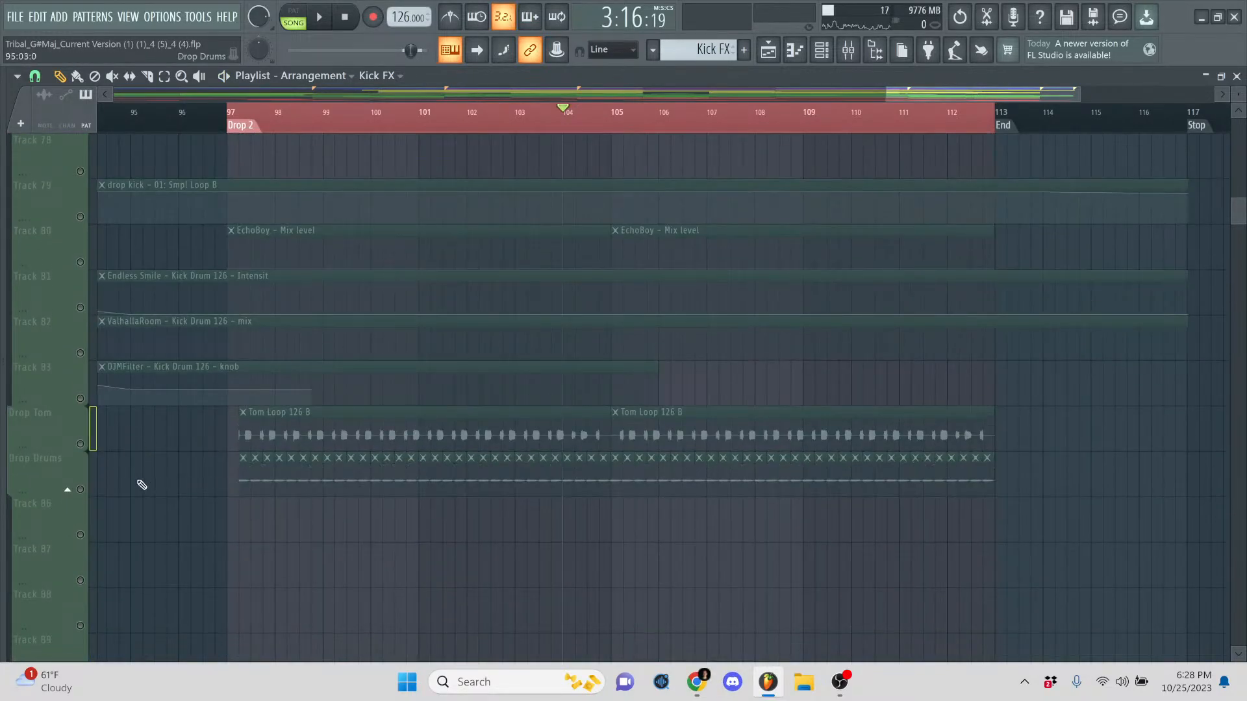
{"action": "left_click", "coordinate": [80, 490]}
{"action": "key", "text": "space"}
{"action": "scroll", "coordinate": [148, 467], "scroll_direction": "down", "scroll_amount": 4}
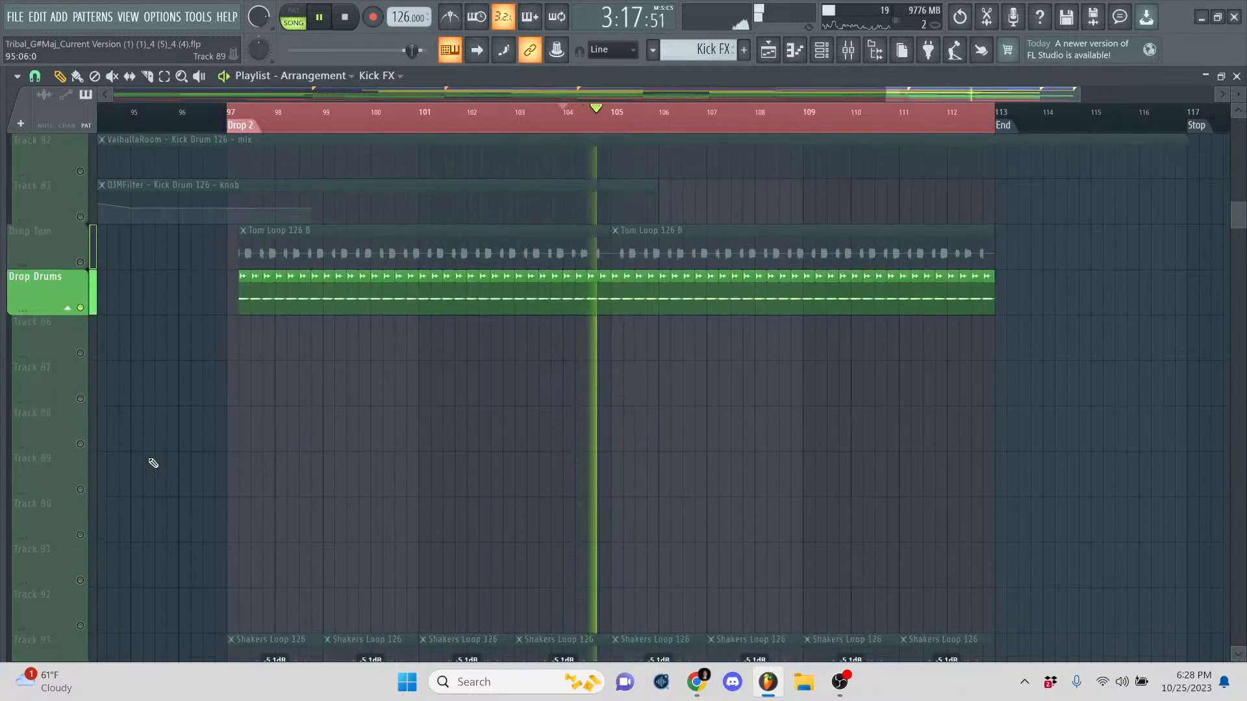
{"action": "scroll", "coordinate": [195, 435], "scroll_direction": "down", "scroll_amount": 6}
{"action": "key", "text": "space"}
- Enable the shakers on Track 93, Drop Percussions and Track 95, and audition them at several points up to bar 105
{"action": "left_click", "coordinate": [80, 398]}
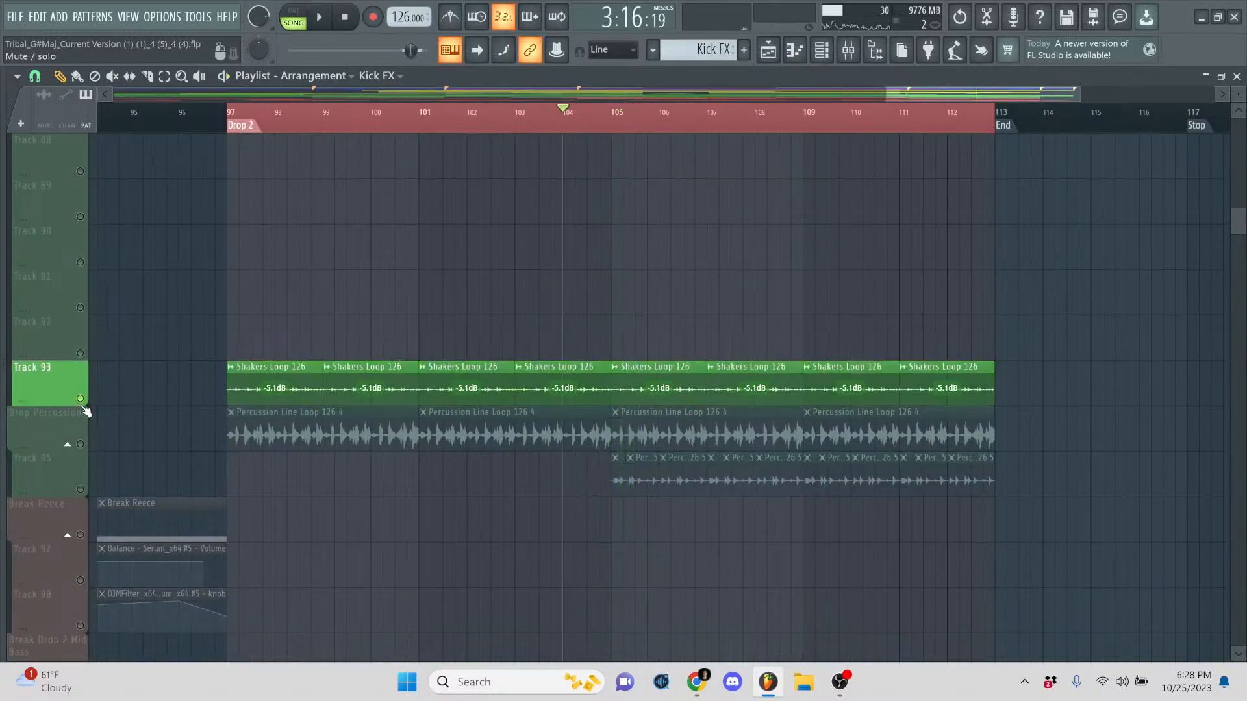
{"action": "left_click", "coordinate": [80, 444]}
{"action": "left_click", "coordinate": [80, 489]}
{"action": "key", "text": "space"}
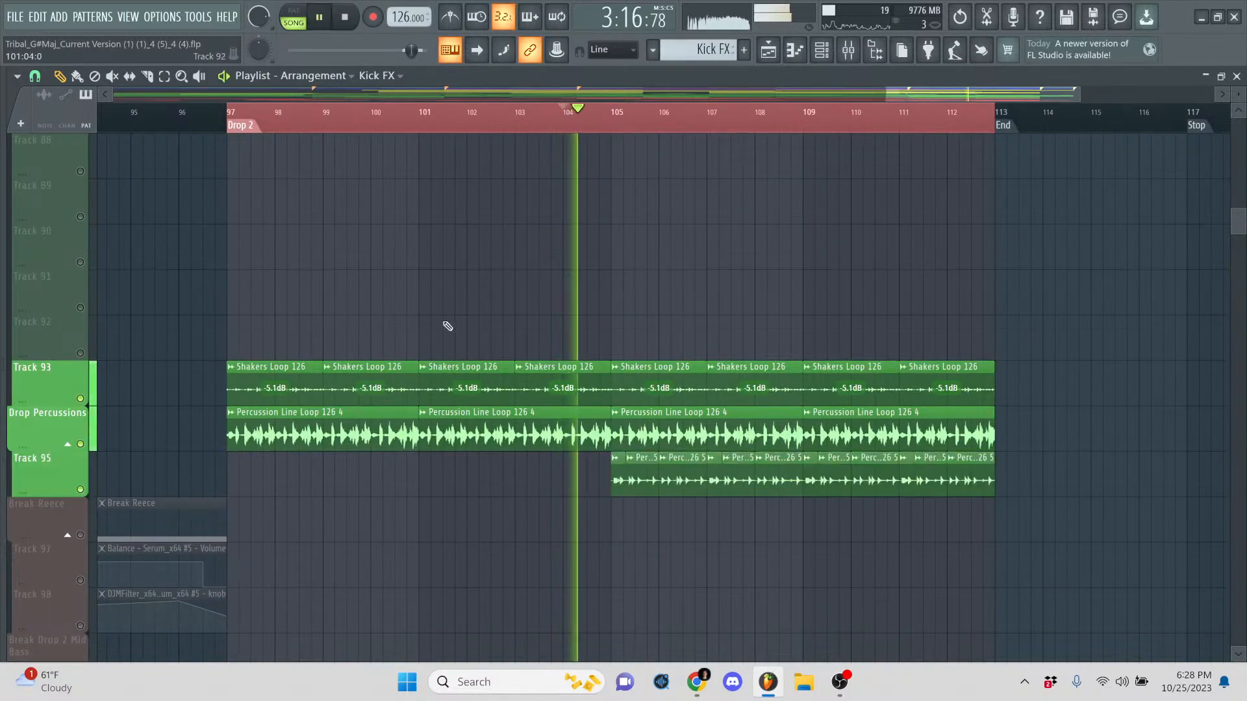
{"action": "left_click", "coordinate": [410, 119]}
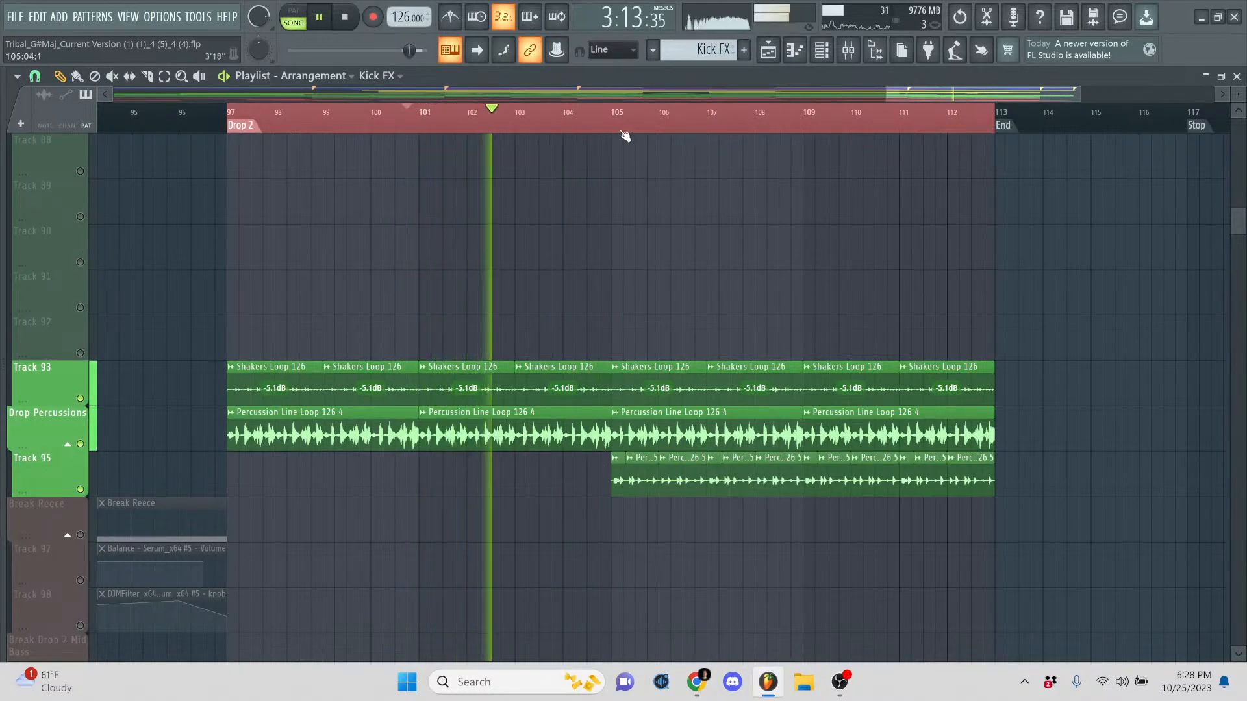
{"action": "left_click", "coordinate": [614, 120]}
{"action": "scroll", "coordinate": [361, 251], "scroll_direction": "down", "scroll_amount": 9}
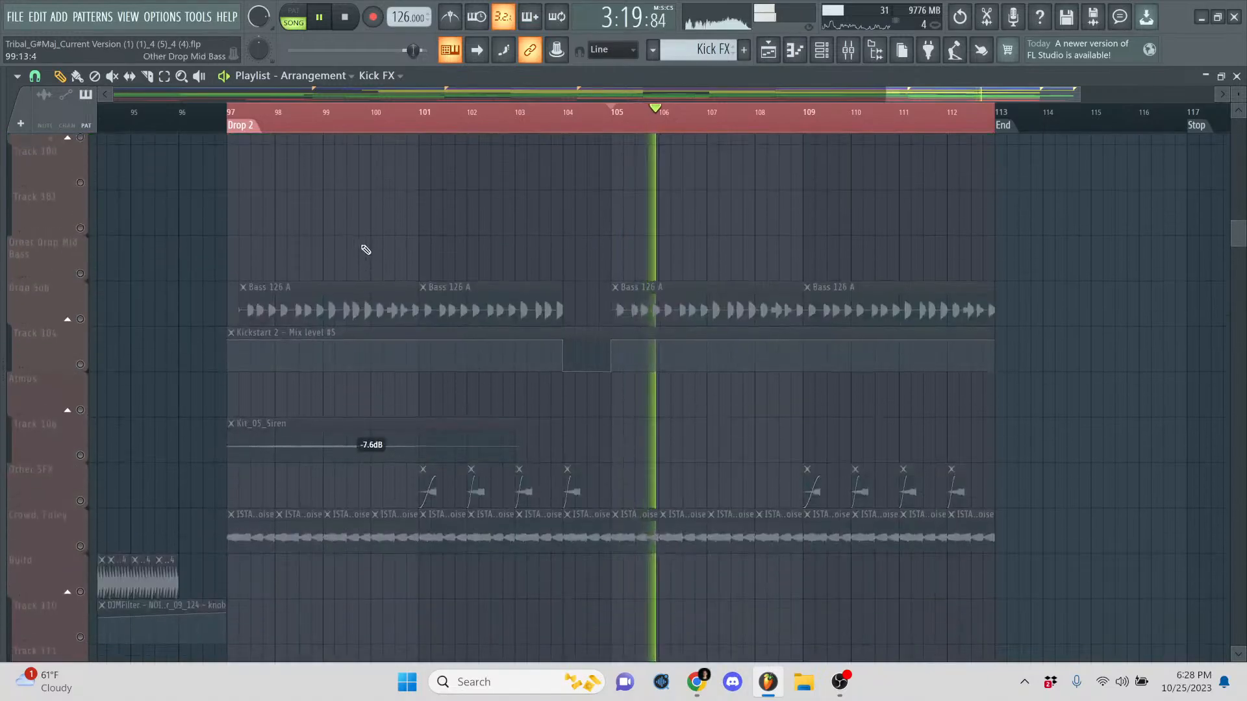
{"action": "scroll", "coordinate": [362, 251], "scroll_direction": "up", "scroll_amount": 6}
{"action": "key", "text": "space"}
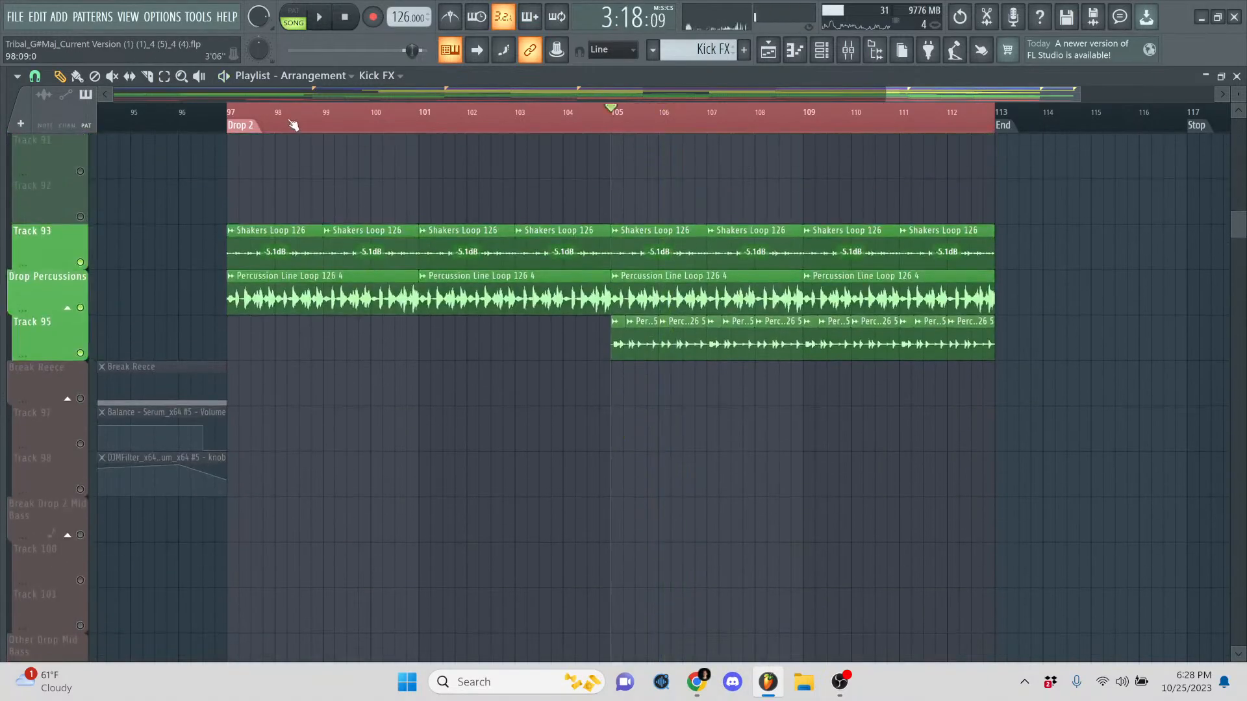
- Solo the Drop Percussions track and check the live stream's YouTube Studio dashboard
{"action": "right_click", "coordinate": [80, 307]}
{"action": "left_click", "coordinate": [695, 682]}
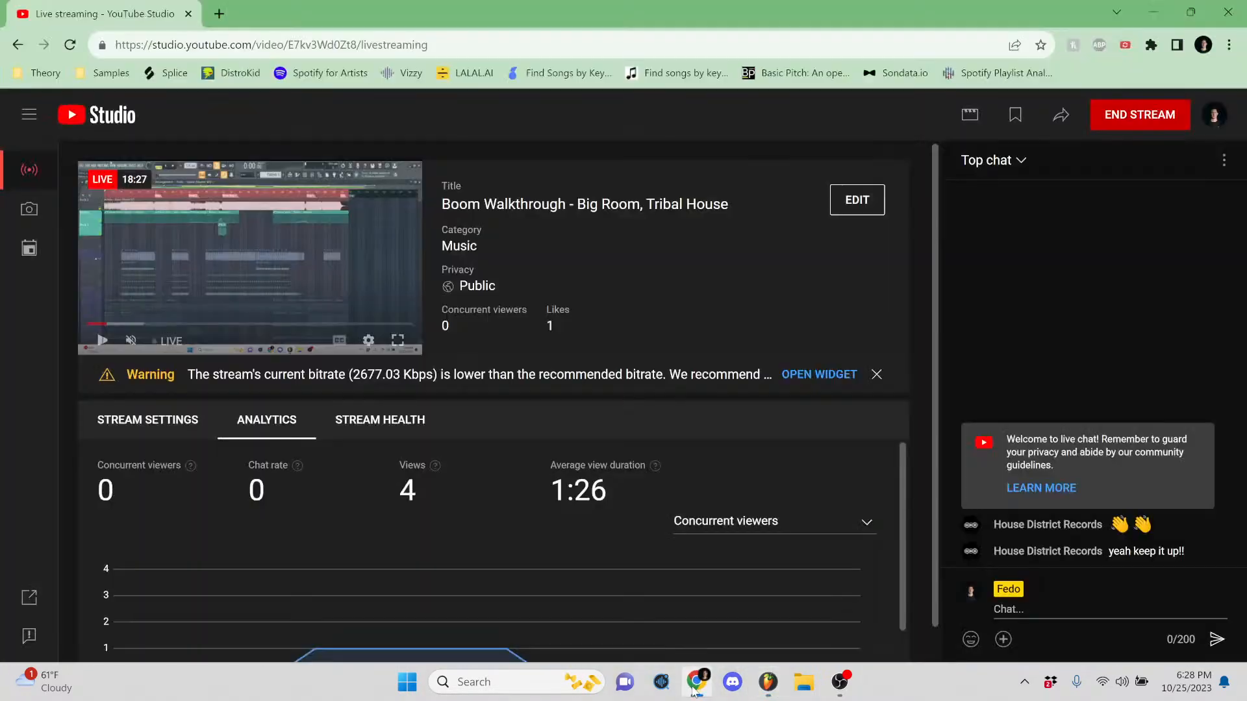
{"action": "left_click", "coordinate": [695, 682]}
- Audition the Percussion Line Loop 126 4 clip from bar 101, inspecting its channel settings and mixer track 28
{"action": "left_click_drag", "start_coordinate": [423, 124], "coordinate": [492, 117]}
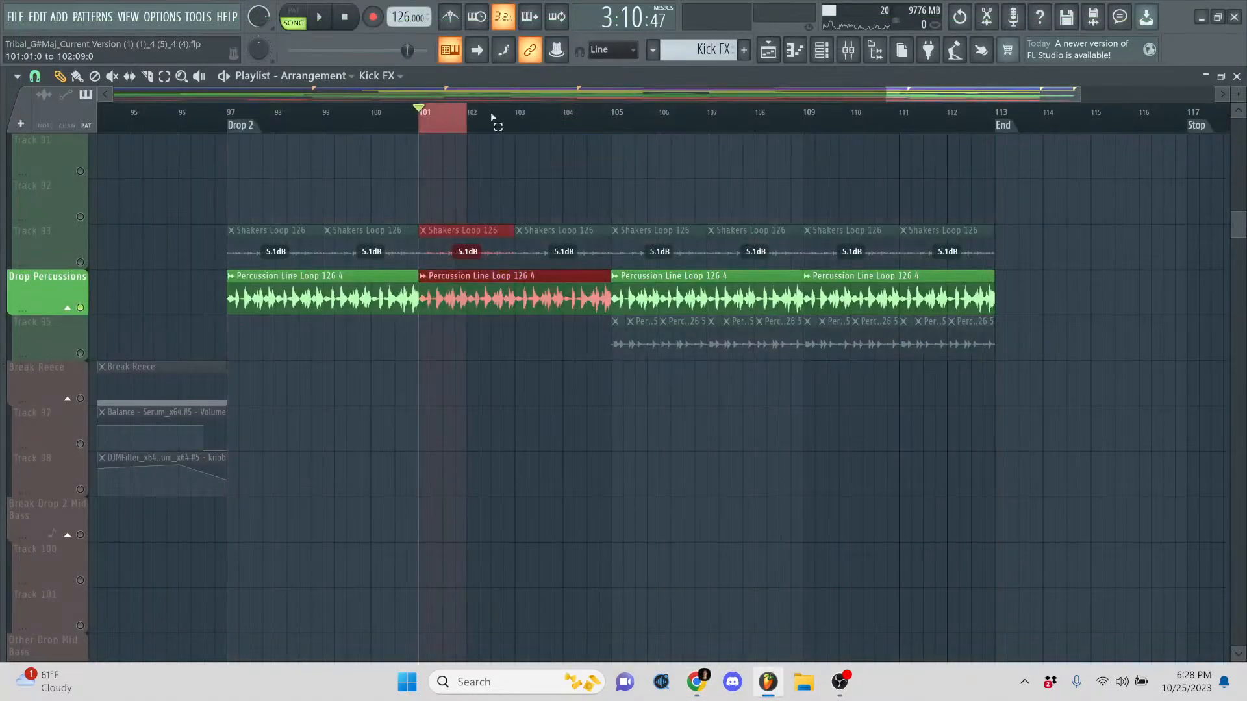
{"action": "left_click", "coordinate": [486, 280]}
{"action": "double_click", "coordinate": [490, 290]}
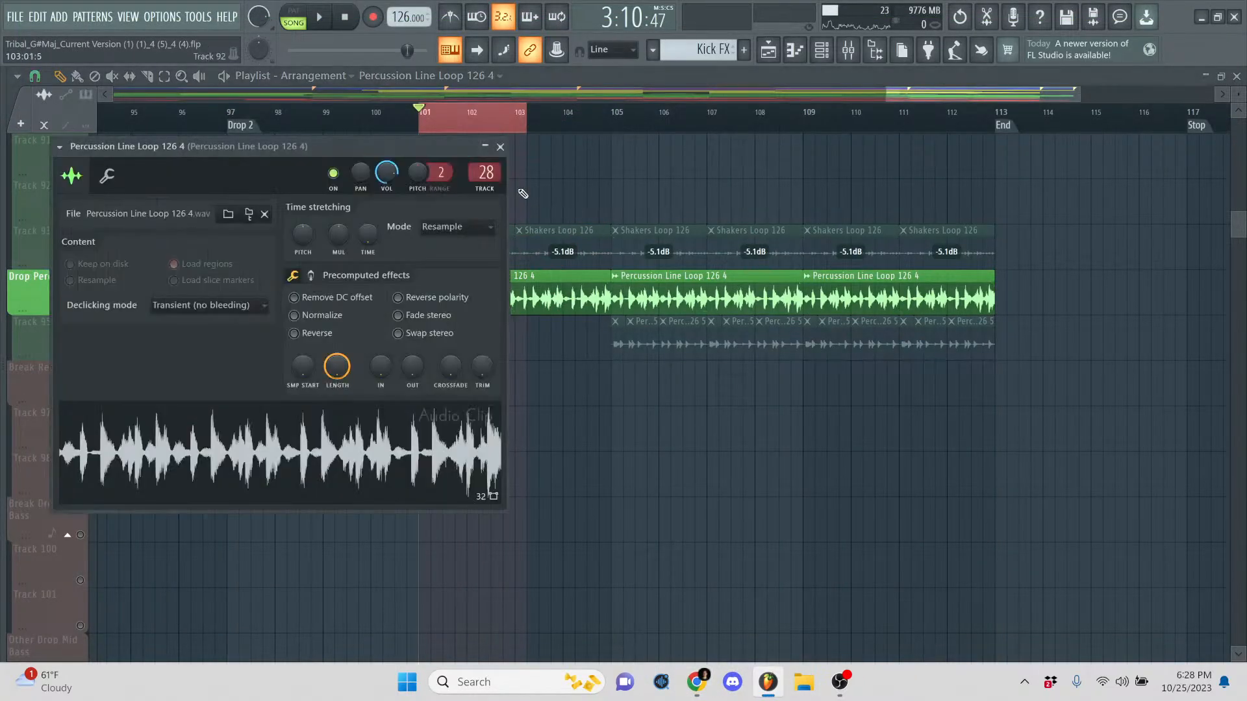
{"action": "left_click", "coordinate": [482, 171]}
{"action": "key", "text": "space"}
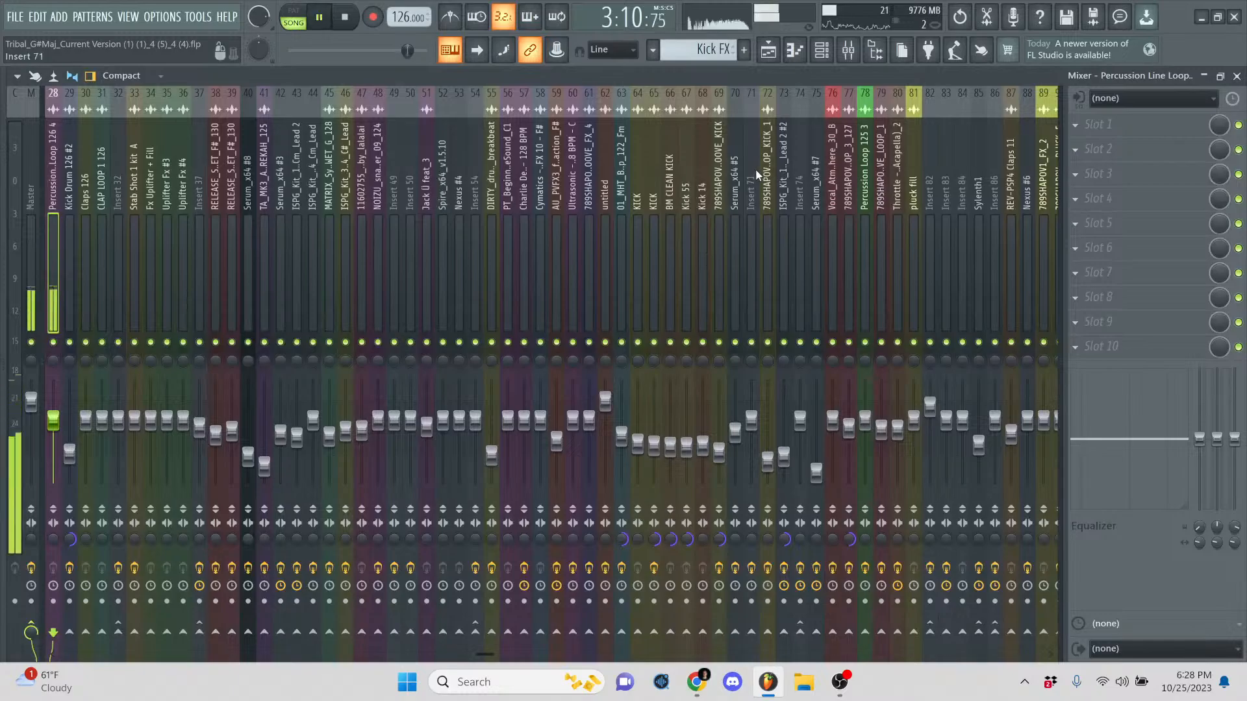
{"action": "key", "text": "Escape"}
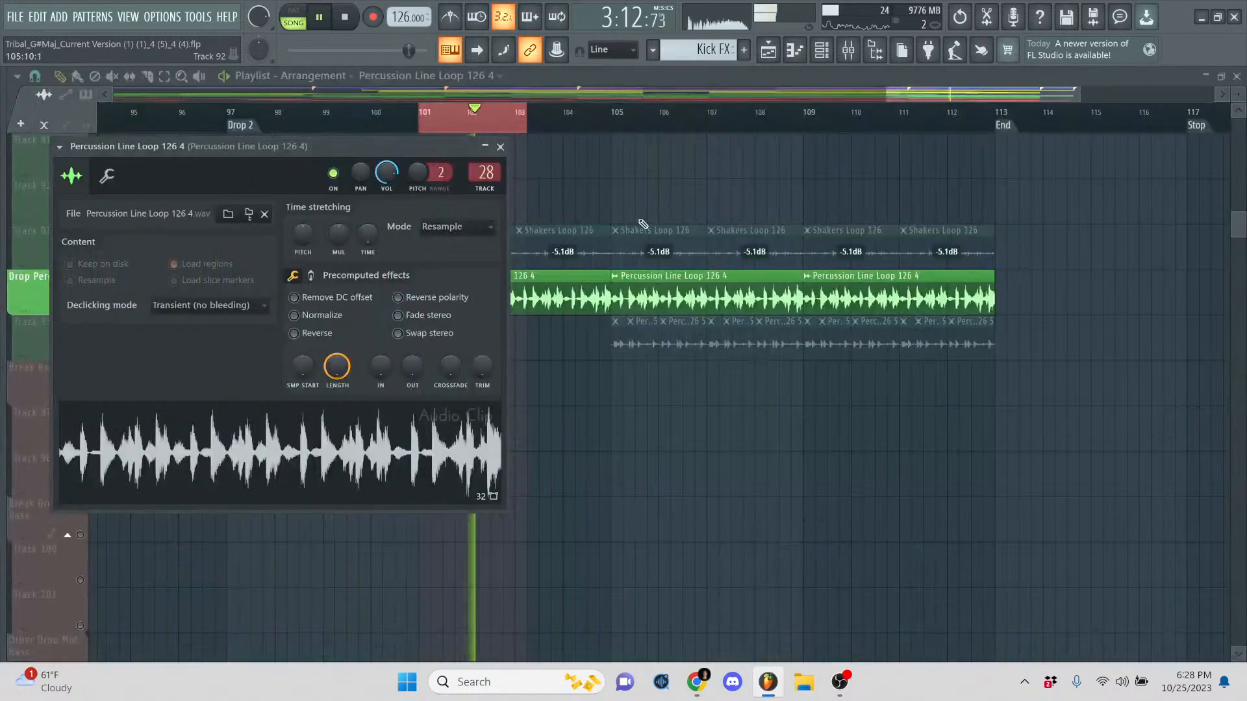
{"action": "key", "text": "space"}
{"action": "key", "text": "Escape"}
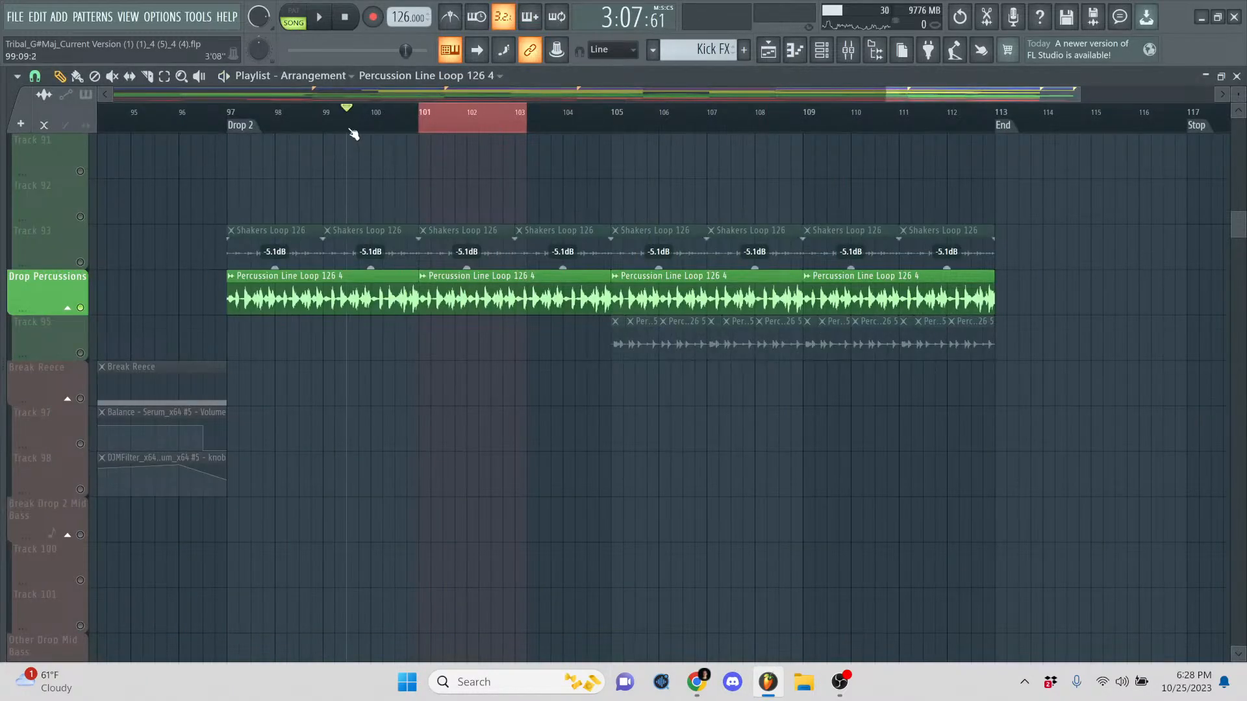
- Solo the Drop Sub track and audition its bass from the start of Drop 2
{"action": "scroll", "coordinate": [356, 221], "scroll_direction": "down", "scroll_amount": 8}
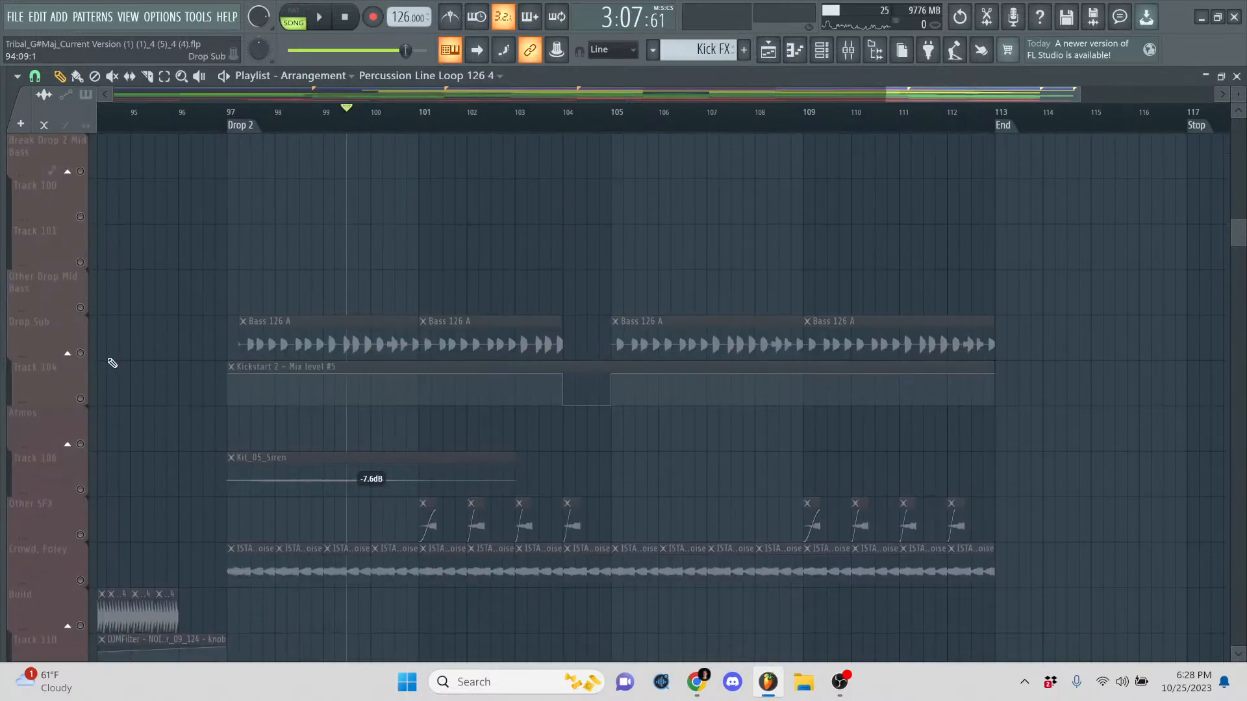
{"action": "left_click", "coordinate": [81, 354]}
{"action": "left_click", "coordinate": [240, 125]}
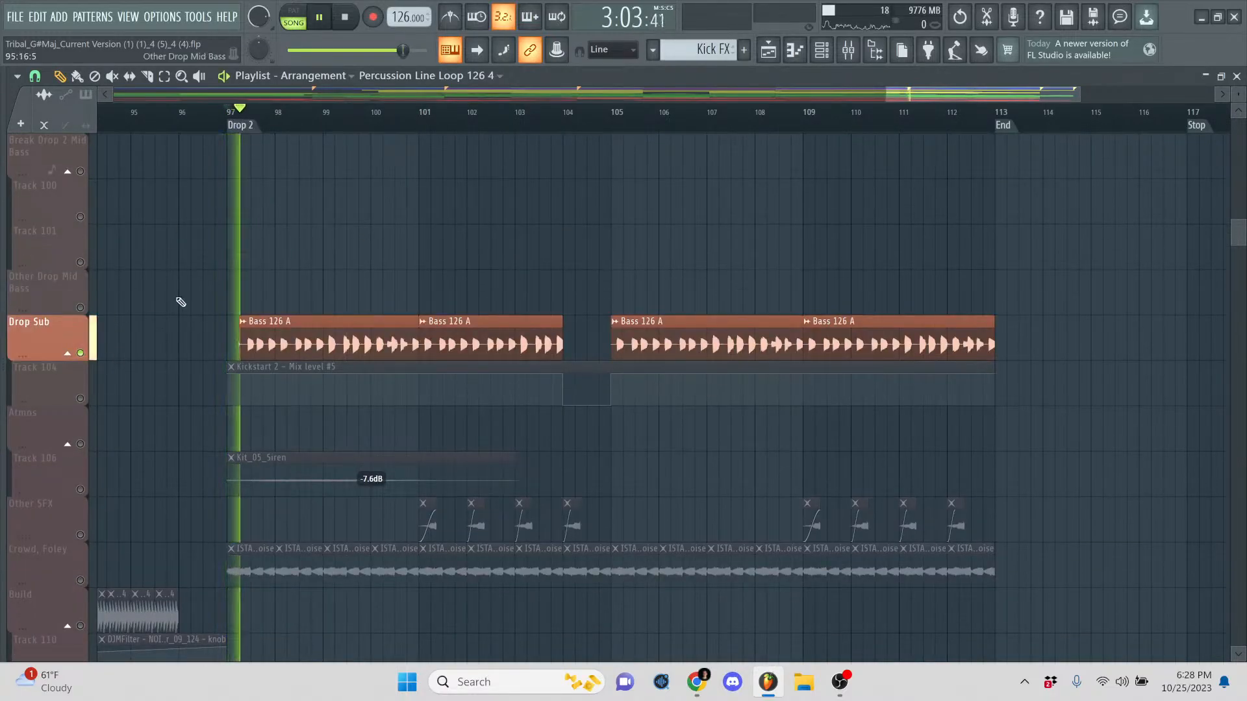
{"action": "scroll", "coordinate": [89, 401], "scroll_direction": "down", "scroll_amount": 4}
{"action": "key", "text": "space"}
- Solo the Kit_05_Siren clip's track, Track 106, and audition it from the start of Drop 2
{"action": "right_click", "coordinate": [80, 307]}
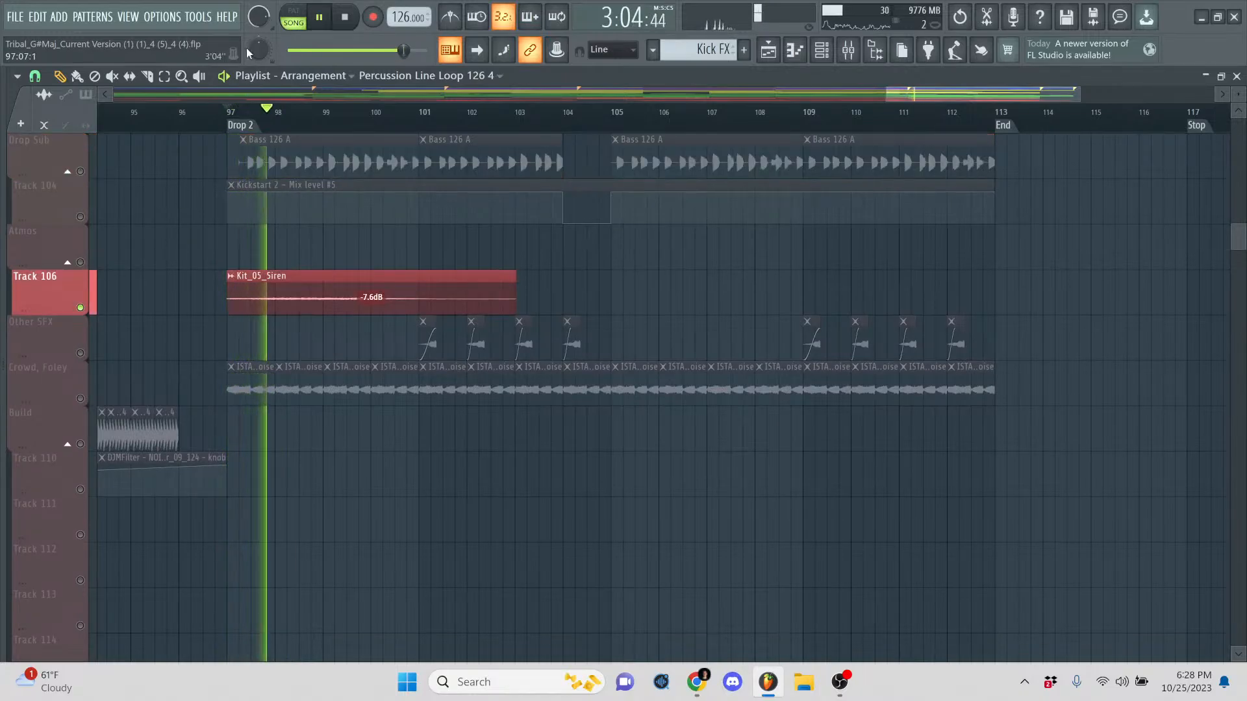
{"action": "scroll", "coordinate": [191, 214], "scroll_direction": "up", "scroll_amount": 4}
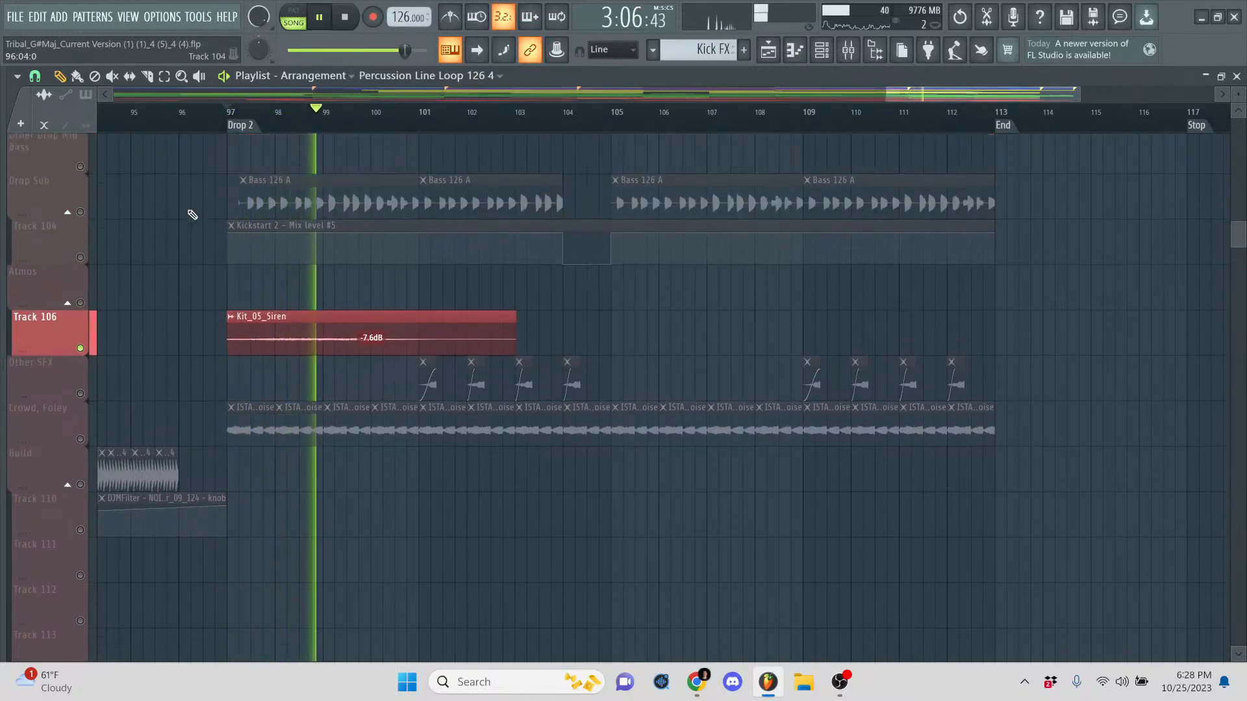
{"action": "scroll", "coordinate": [198, 208], "scroll_direction": "down", "scroll_amount": 16}
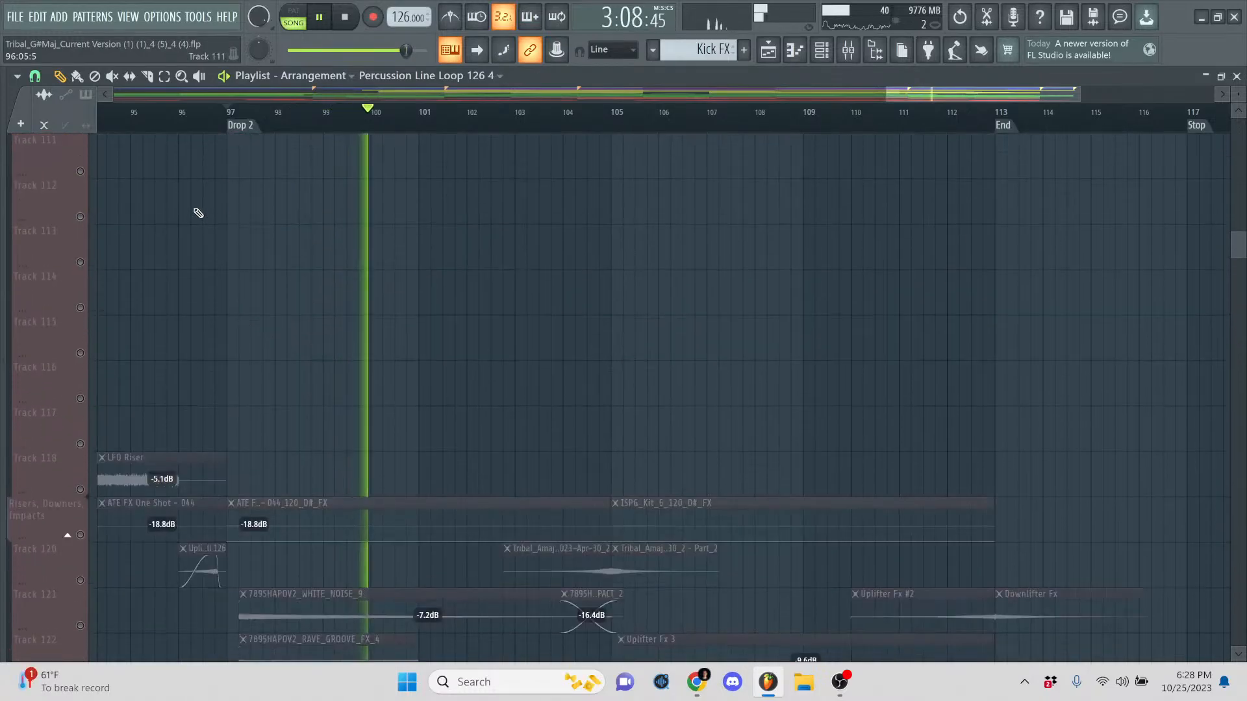
- Enable the Risers, Downers, Impacts track and Tracks 120 to 123, and audition them from the start of Drop 2
{"action": "scroll", "coordinate": [198, 211], "scroll_direction": "down", "scroll_amount": 2}
{"action": "key", "text": "space"}
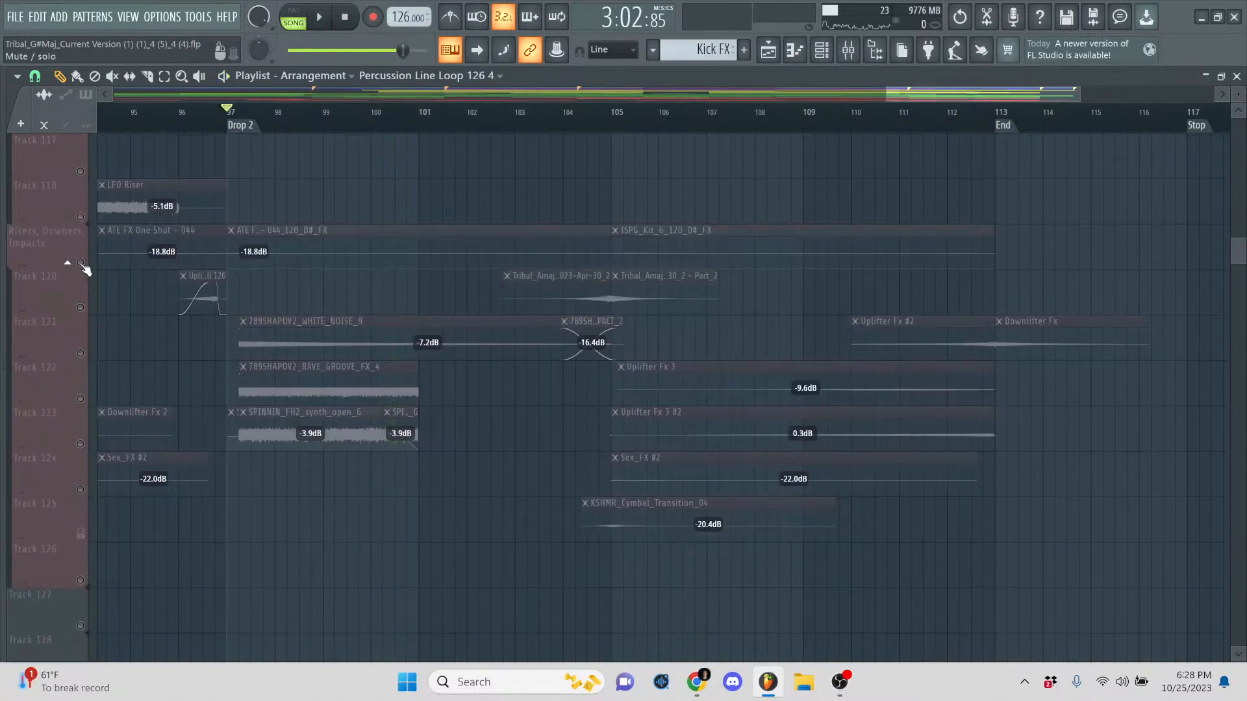
{"action": "left_click", "coordinate": [80, 263]}
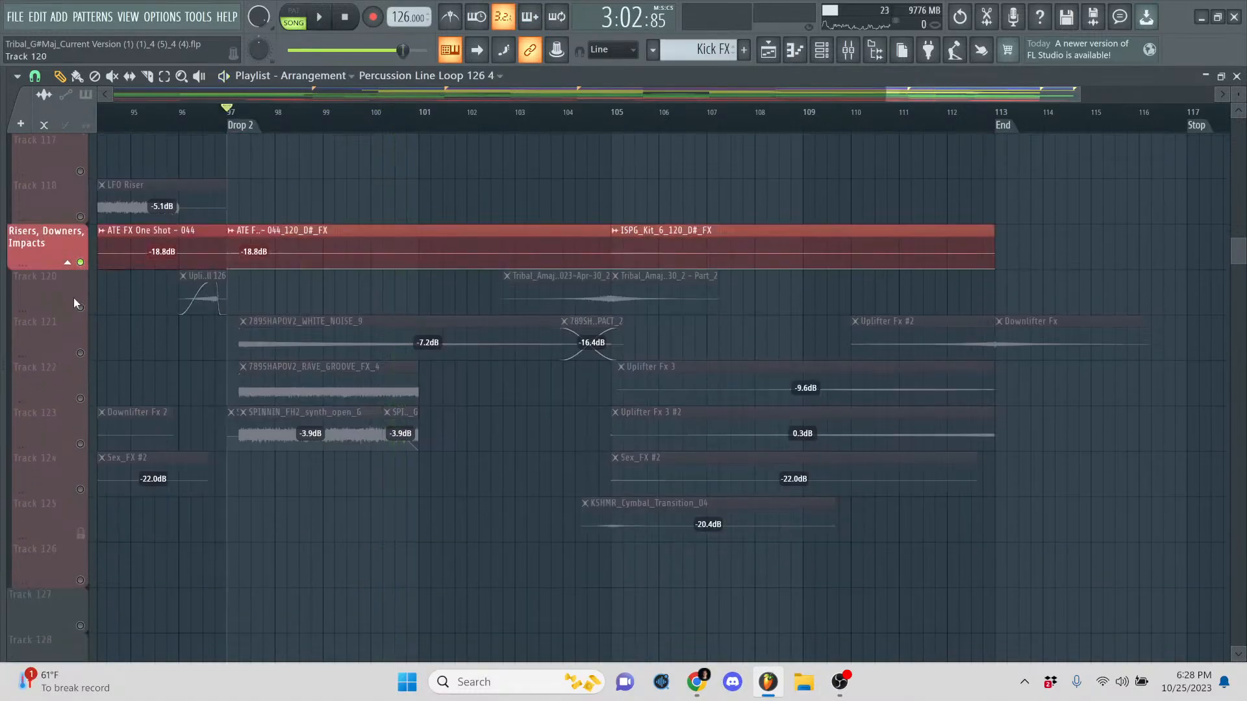
{"action": "left_click", "coordinate": [81, 354]}
{"action": "key", "text": "space"}
{"action": "key", "text": "space"}
{"action": "left_click", "coordinate": [82, 398]}
{"action": "left_click", "coordinate": [81, 444]}
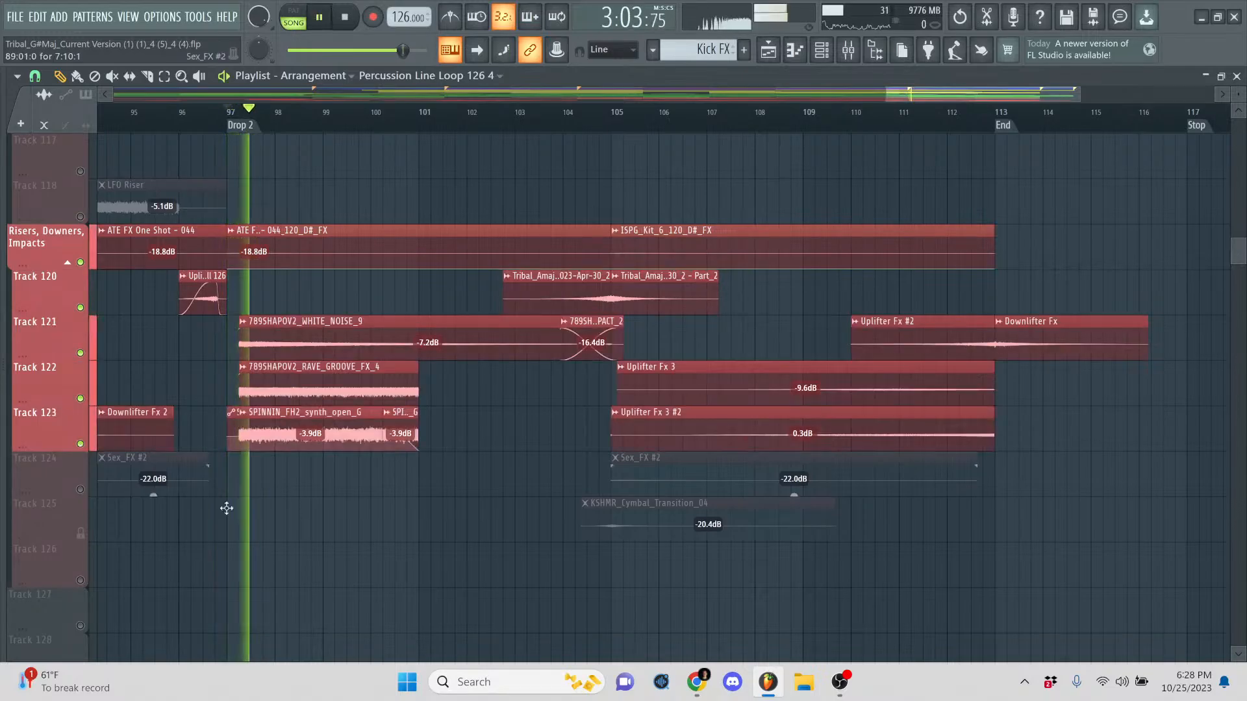
{"action": "key", "text": "space"}
{"action": "key", "text": "space"}
{"action": "key", "text": "space"}
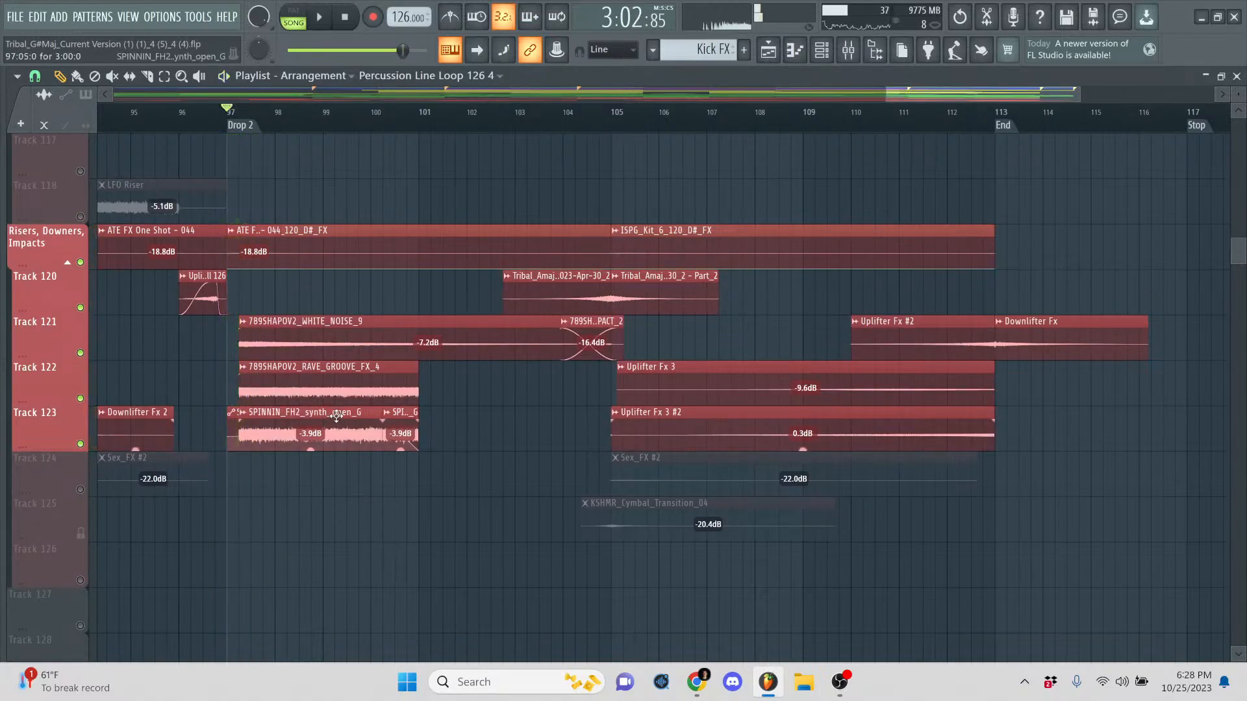
- Move the longer SPINNIN_FH2_synth_open_G clip from Track 123 to Track 124, then enable Track 124 and play from Drop 2
{"action": "left_click", "coordinate": [335, 416]}
{"action": "left_click_drag", "start_coordinate": [336, 417], "coordinate": [335, 417]}
{"action": "scroll", "coordinate": [335, 416], "scroll_direction": "down", "scroll_amount": 1}
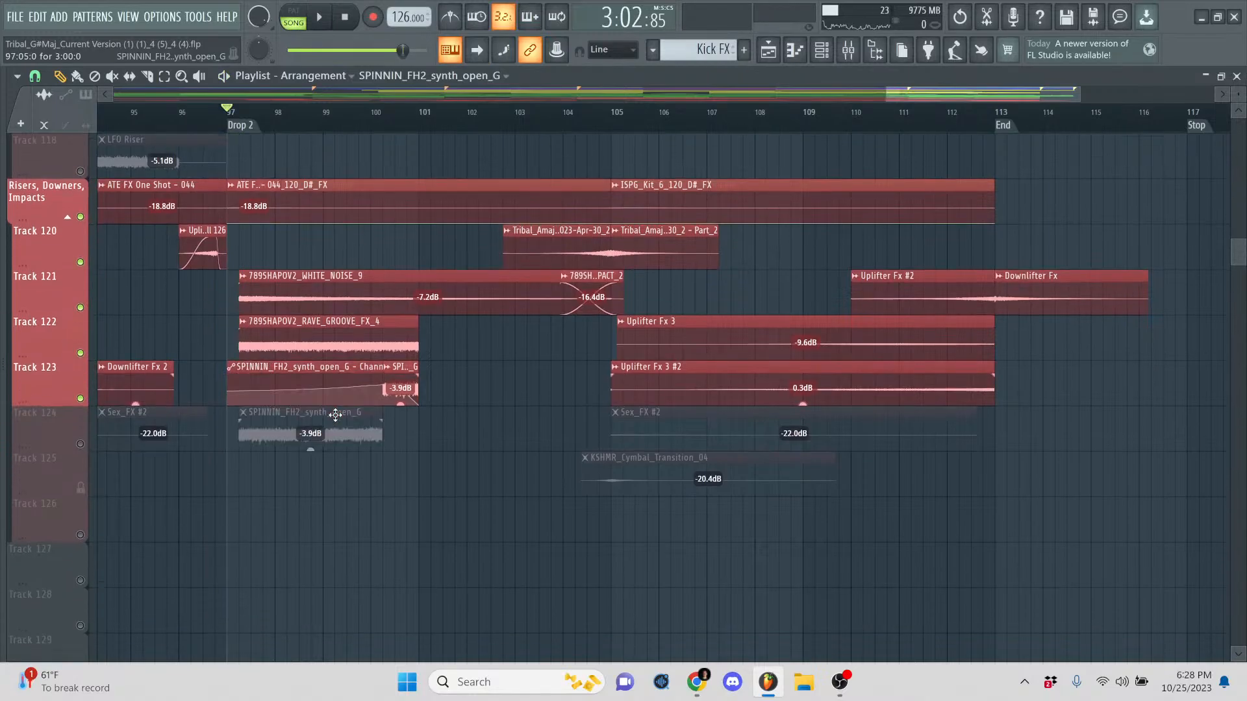
{"action": "left_click", "coordinate": [80, 444]}
{"action": "key", "text": "space"}
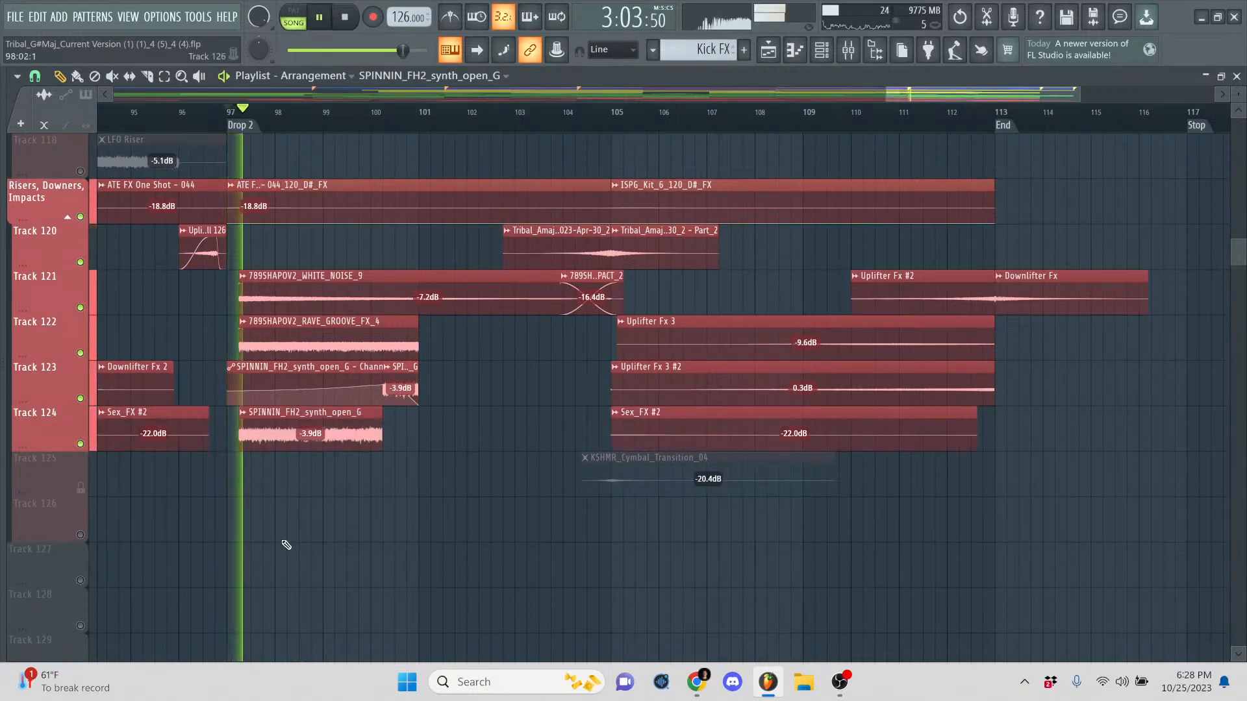
- Solo Track 124 together with Track 123 and audition the SPINNIN_FH2_synth_open_G clips from the start of Drop 2
{"action": "right_click", "coordinate": [80, 444]}
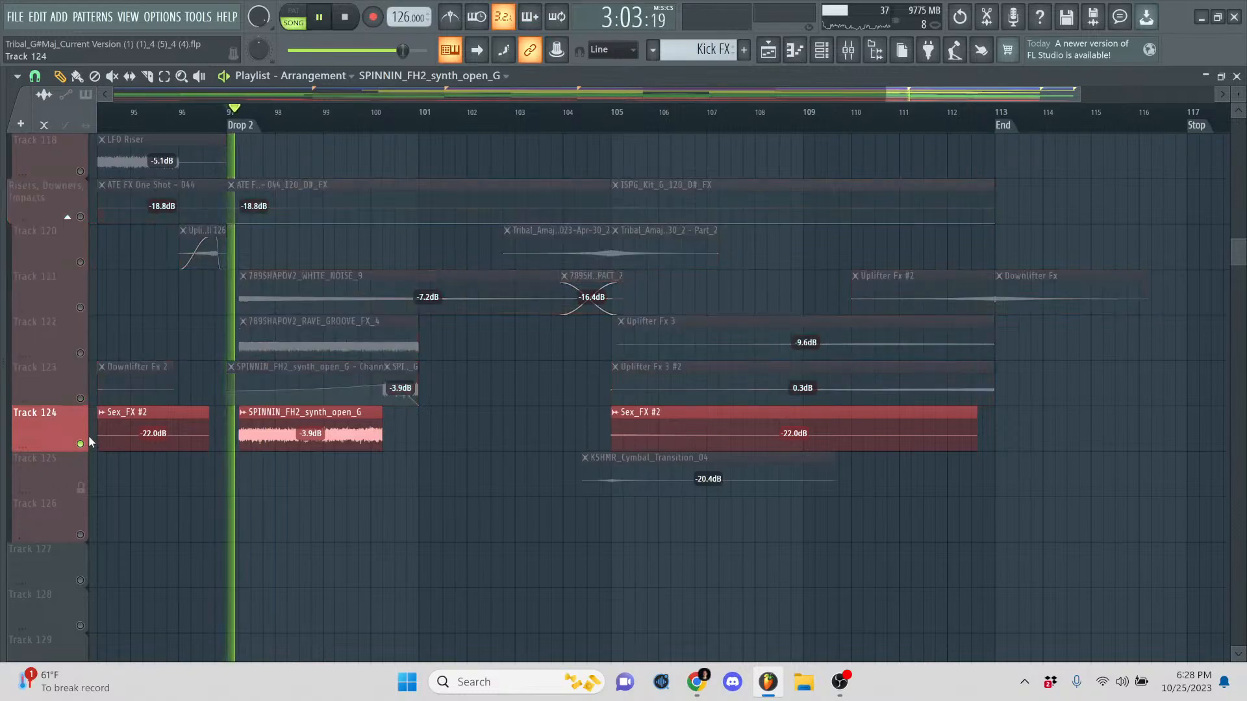
{"action": "left_click", "coordinate": [80, 399]}
{"action": "key", "text": "space"}
{"action": "key", "text": "space"}
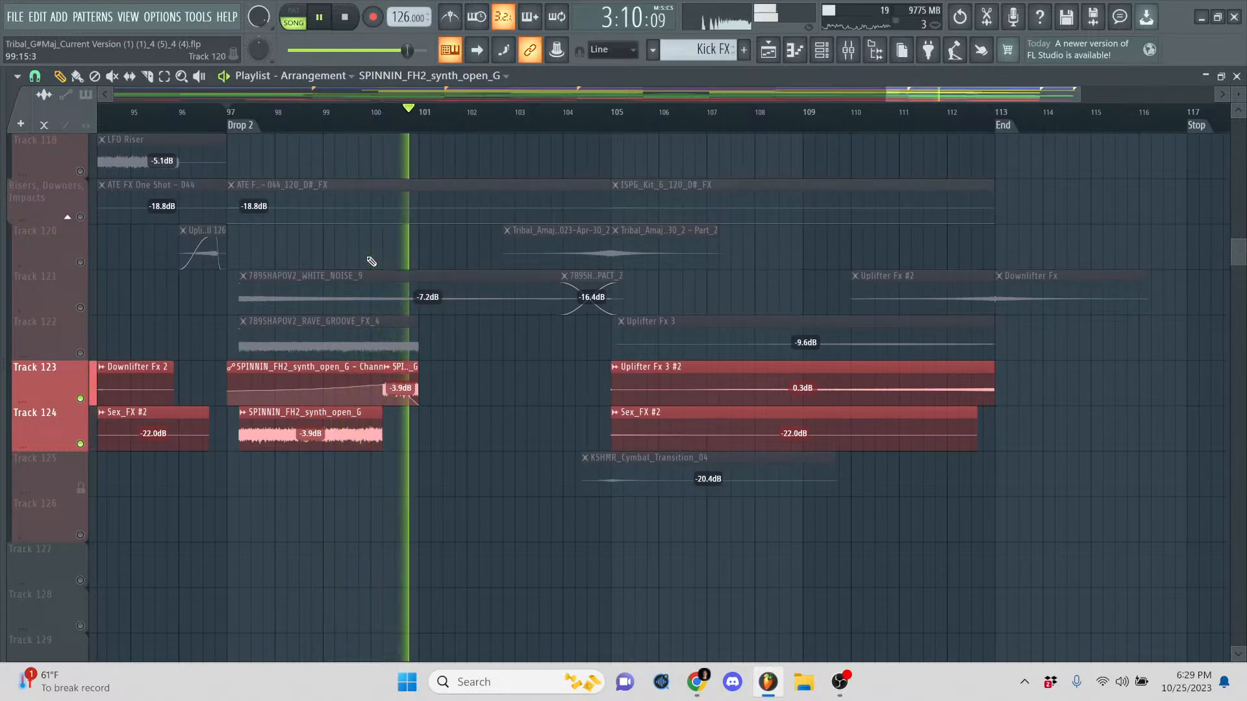
{"action": "key", "text": "space"}
- Clear the track solo to restore the full arrangement and play the complete mix from the start of Drop 2
{"action": "right_click", "coordinate": [86, 403]}
{"action": "right_click", "coordinate": [87, 404]}
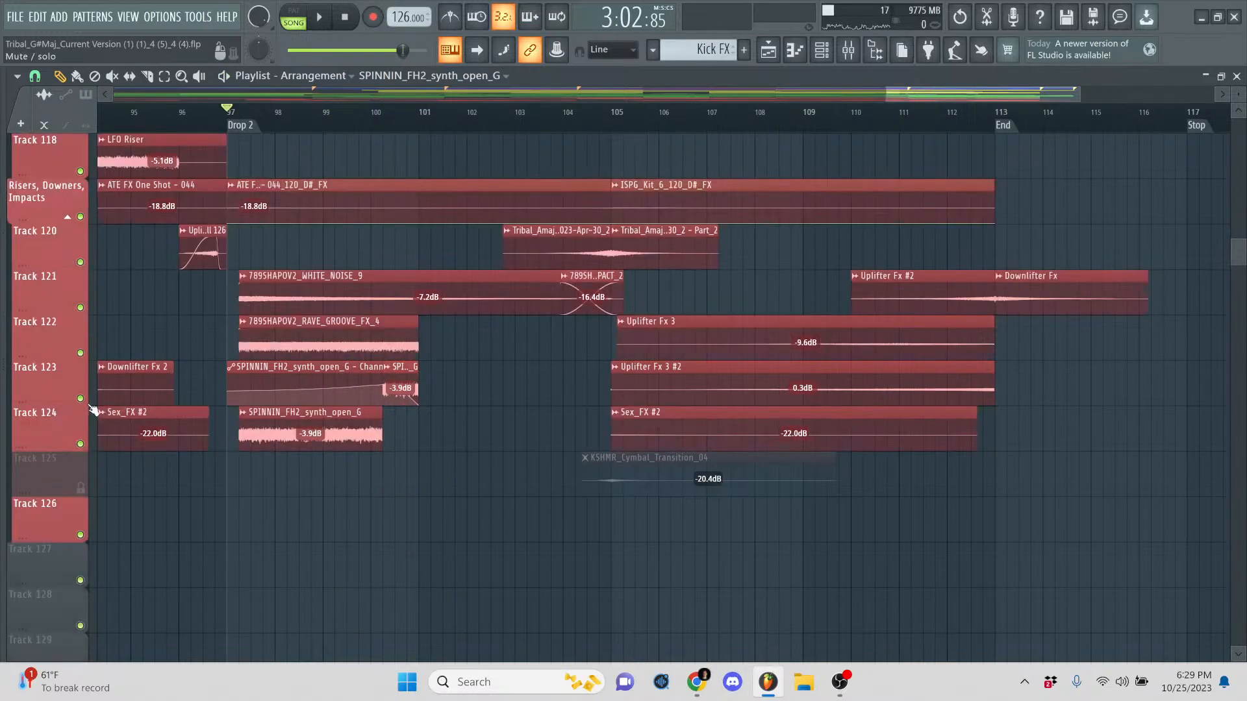
{"action": "key", "text": "space"}
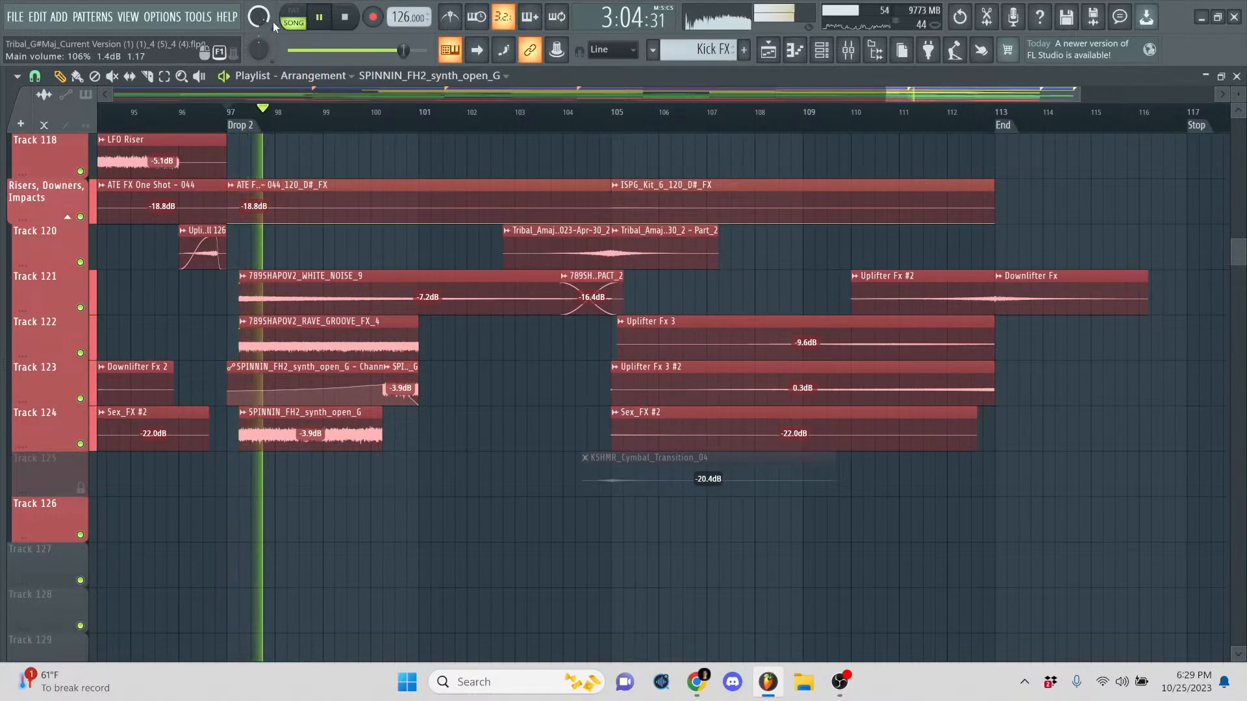
{"action": "key", "text": "space"}
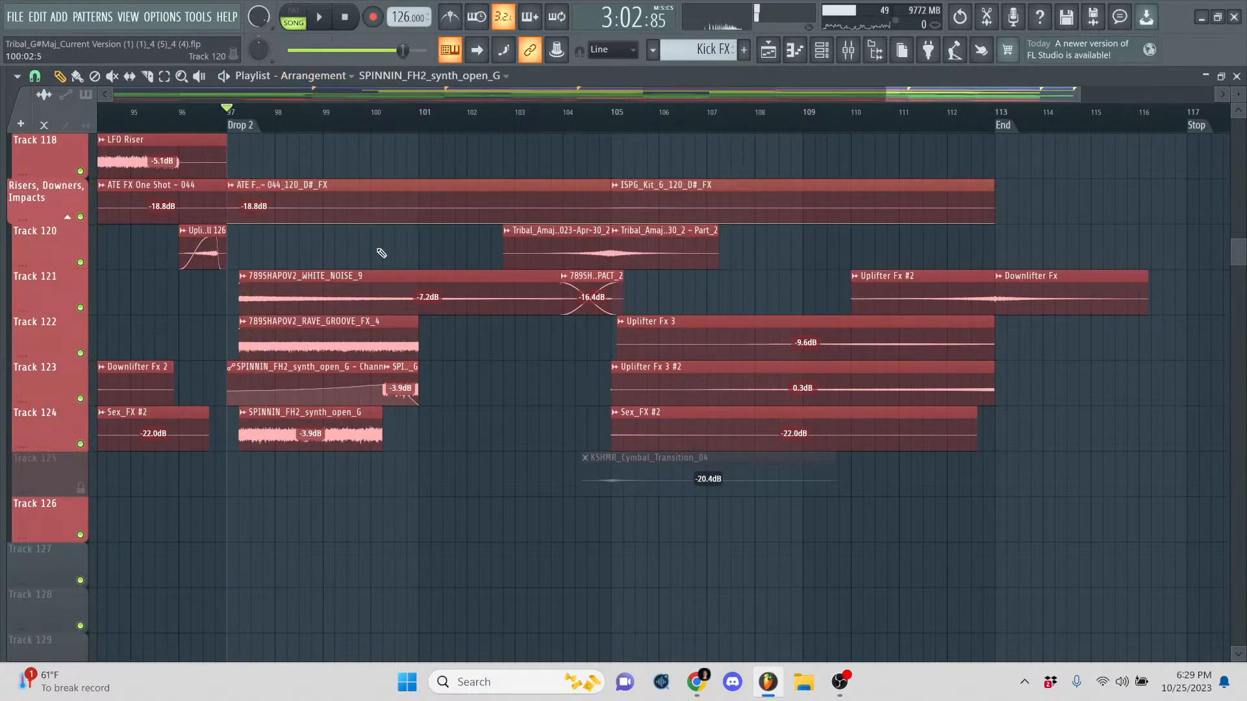
- Switch to the browser to check the live stream's YouTube Studio dashboard and chat, and return to FL Studio
{"action": "mouse_move", "coordinate": [709, 680]}
{"action": "scroll", "coordinate": [532, 404], "scroll_direction": "up", "scroll_amount": 1}
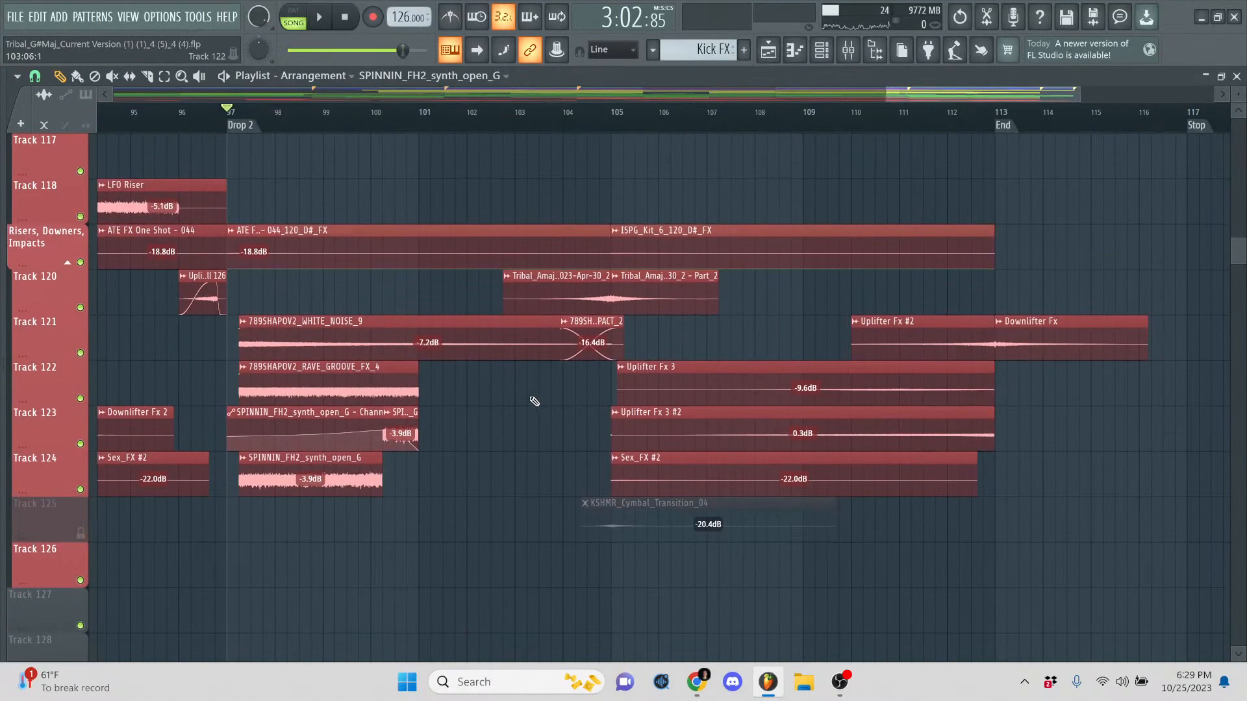
{"action": "left_click", "coordinate": [697, 682]}
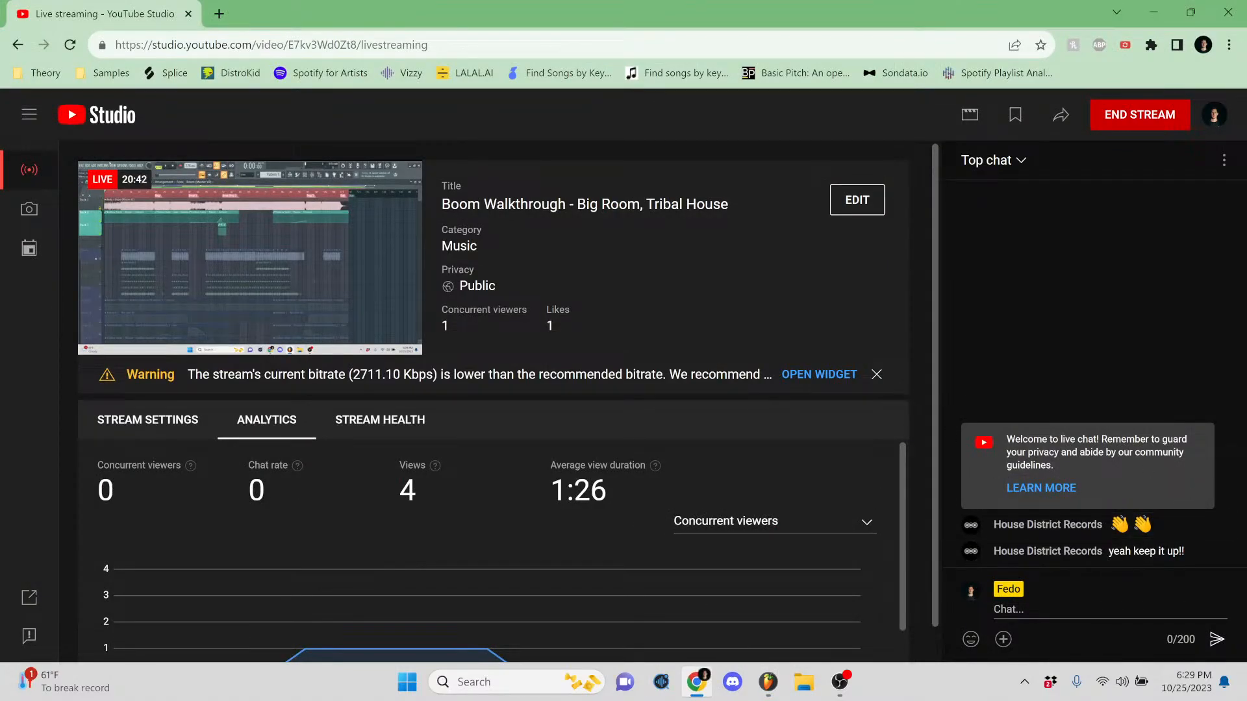
{"action": "left_click", "coordinate": [1161, 13]}
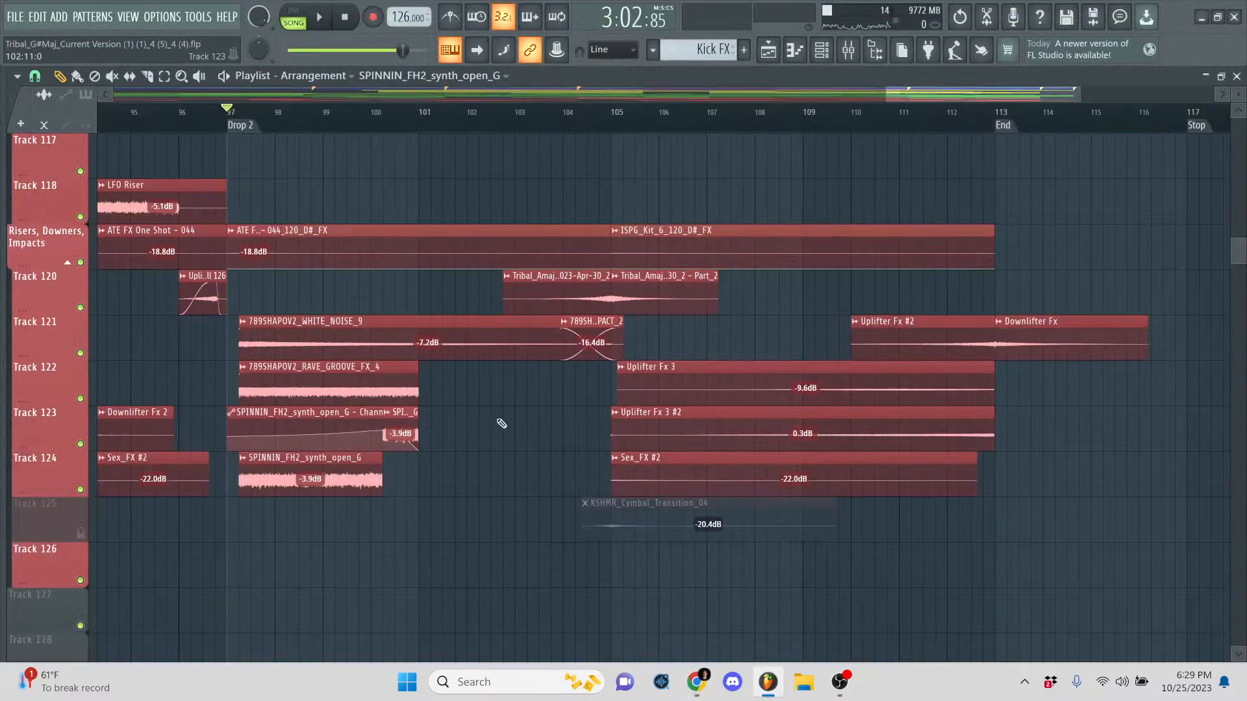
- Set the playback position just after bar 101 and inspect the channel settings of the Jack Ü feat_3 vocal clip
{"action": "left_click", "coordinate": [443, 114]}
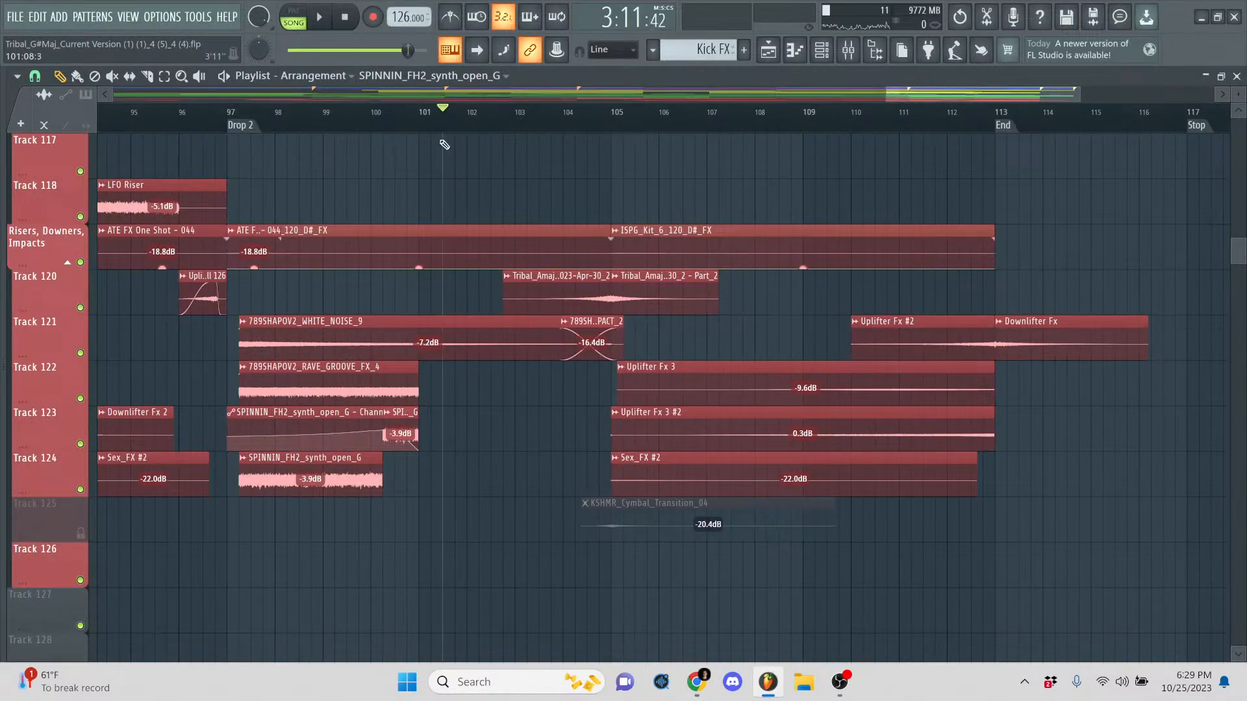
{"action": "scroll", "coordinate": [517, 373], "scroll_direction": "up", "scroll_amount": 10}
{"action": "scroll", "coordinate": [519, 370], "scroll_direction": "up", "scroll_amount": 20}
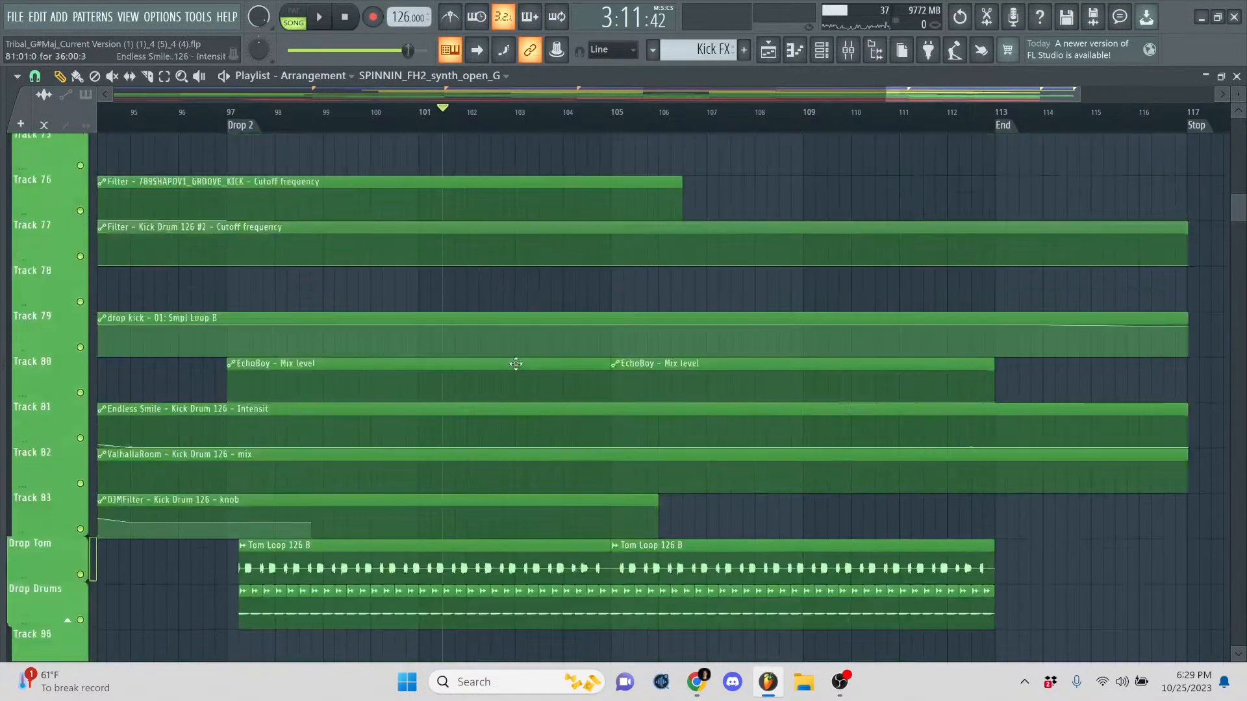
{"action": "scroll", "coordinate": [517, 376], "scroll_direction": "up", "scroll_amount": 13}
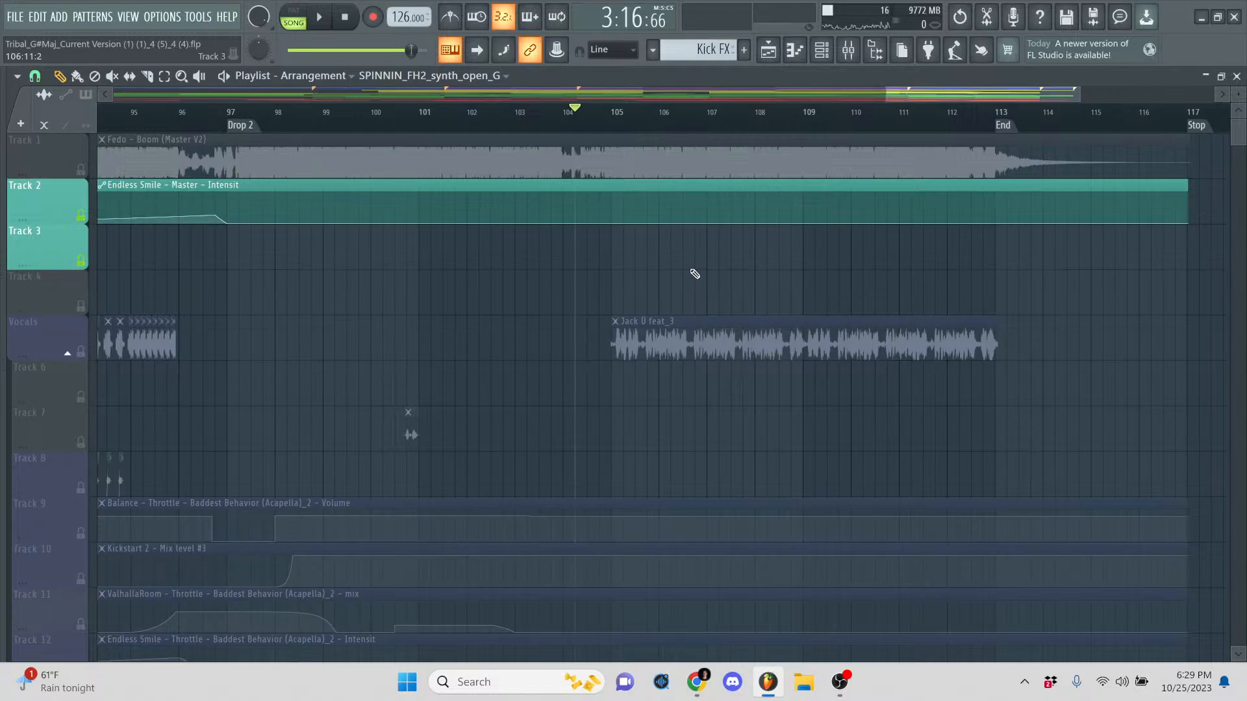
{"action": "double_click", "coordinate": [679, 338]}
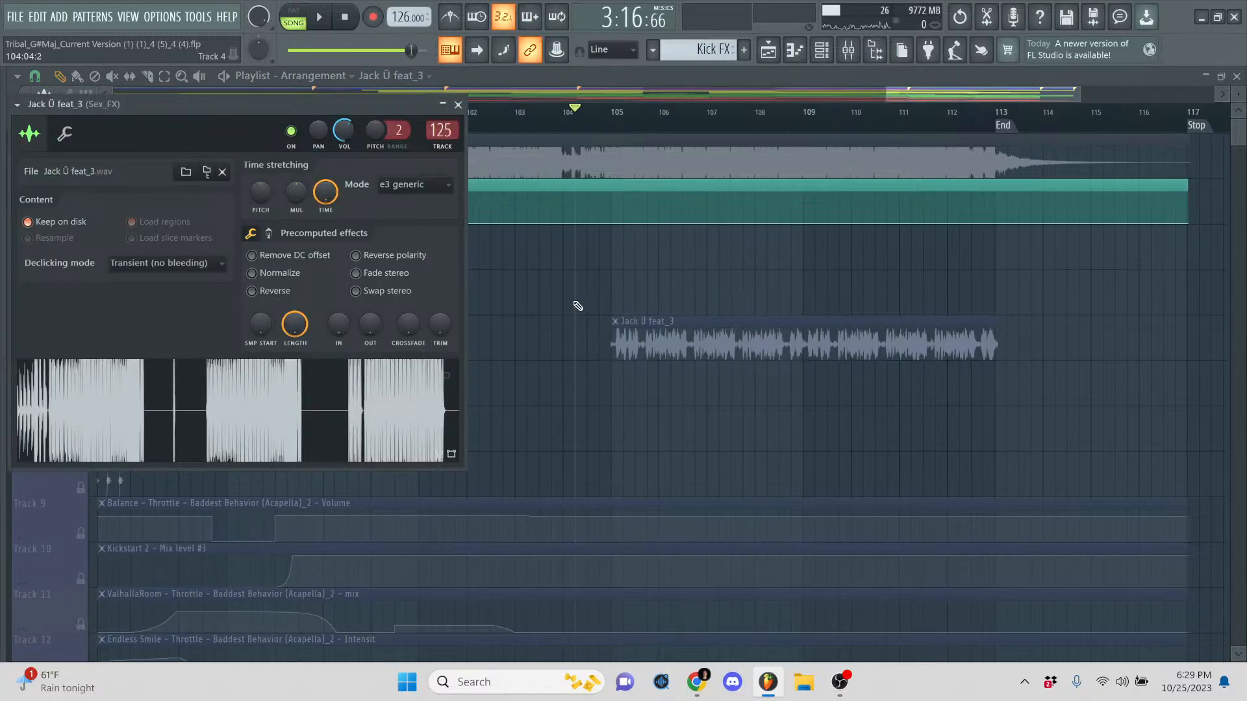
{"action": "key", "text": "Escape"}
- Review the Drop 2 layers in the playlist, from the vocals and leads down to the drums, bass and risers
{"action": "scroll", "coordinate": [559, 341], "scroll_direction": "down", "scroll_amount": 5}
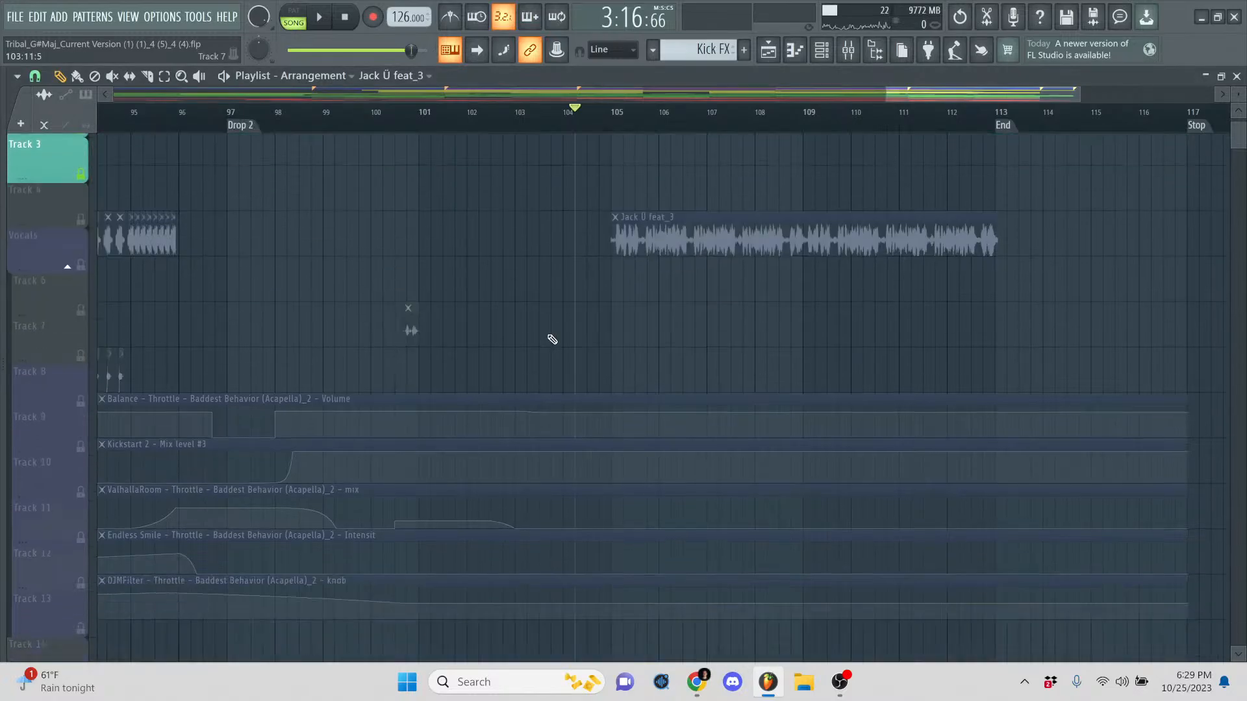
{"action": "scroll", "coordinate": [566, 326], "scroll_direction": "down", "scroll_amount": 13}
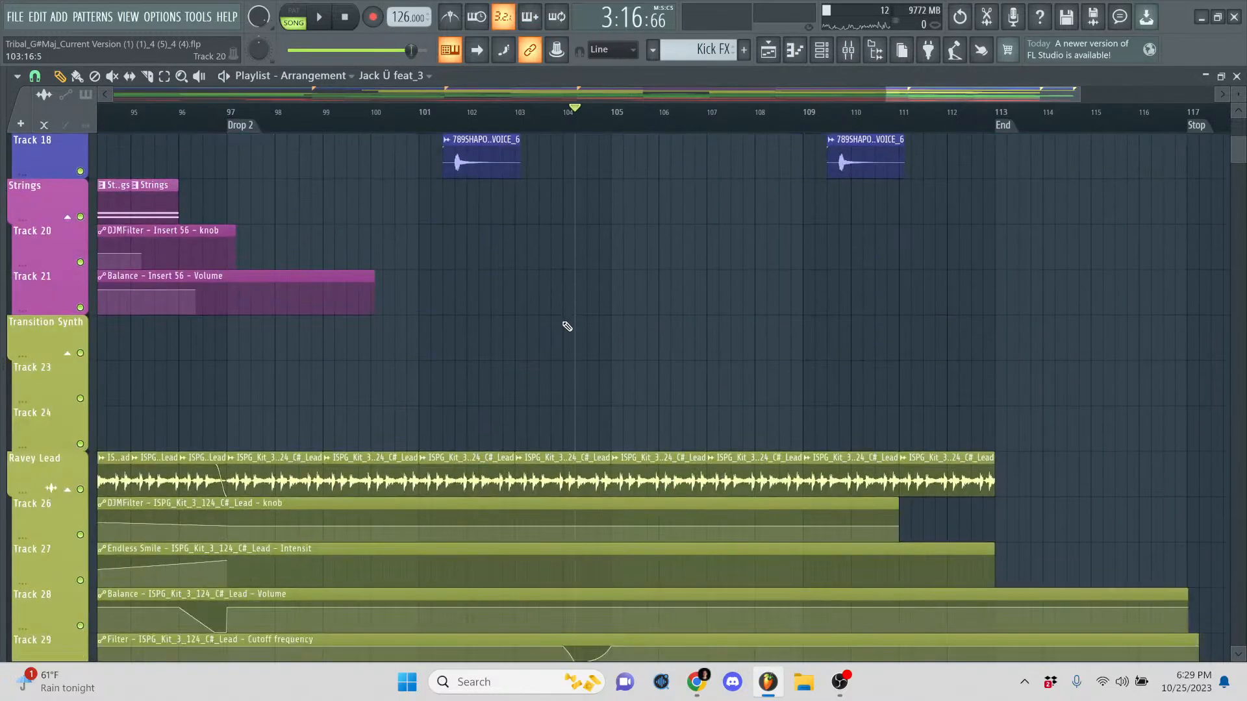
{"action": "scroll", "coordinate": [562, 326], "scroll_direction": "up", "scroll_amount": 16}
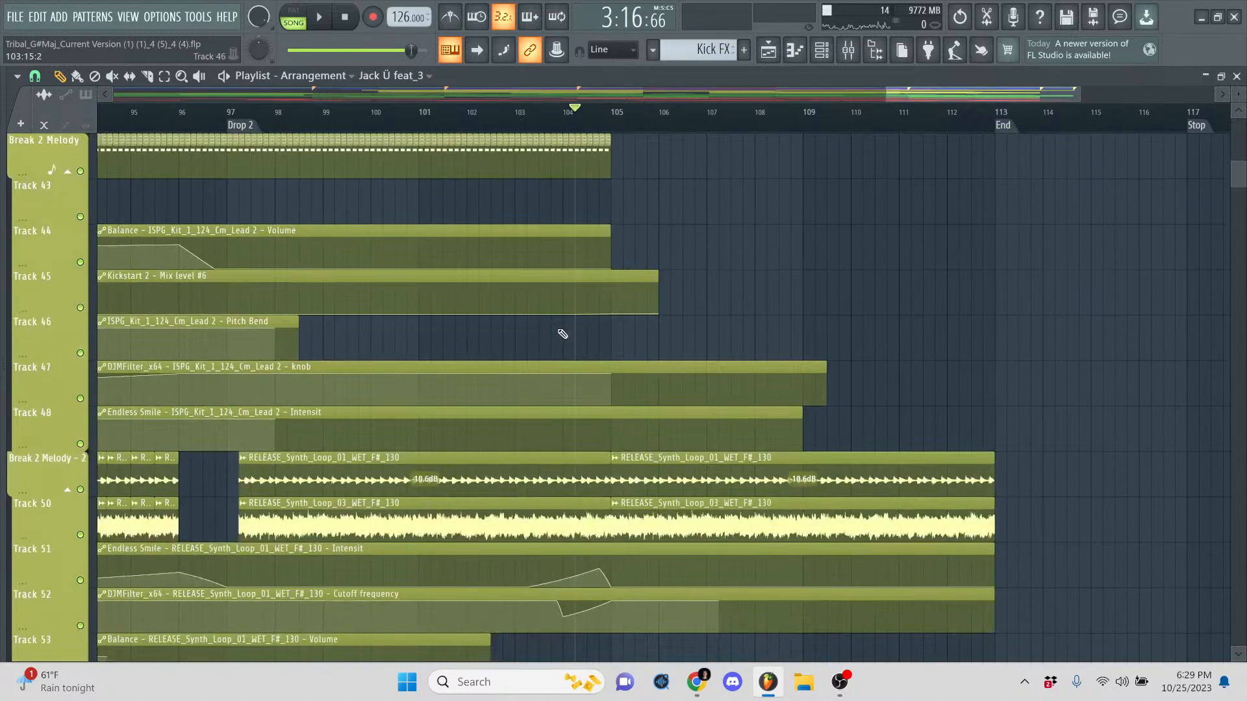
{"action": "scroll", "coordinate": [559, 324], "scroll_direction": "down", "scroll_amount": 20}
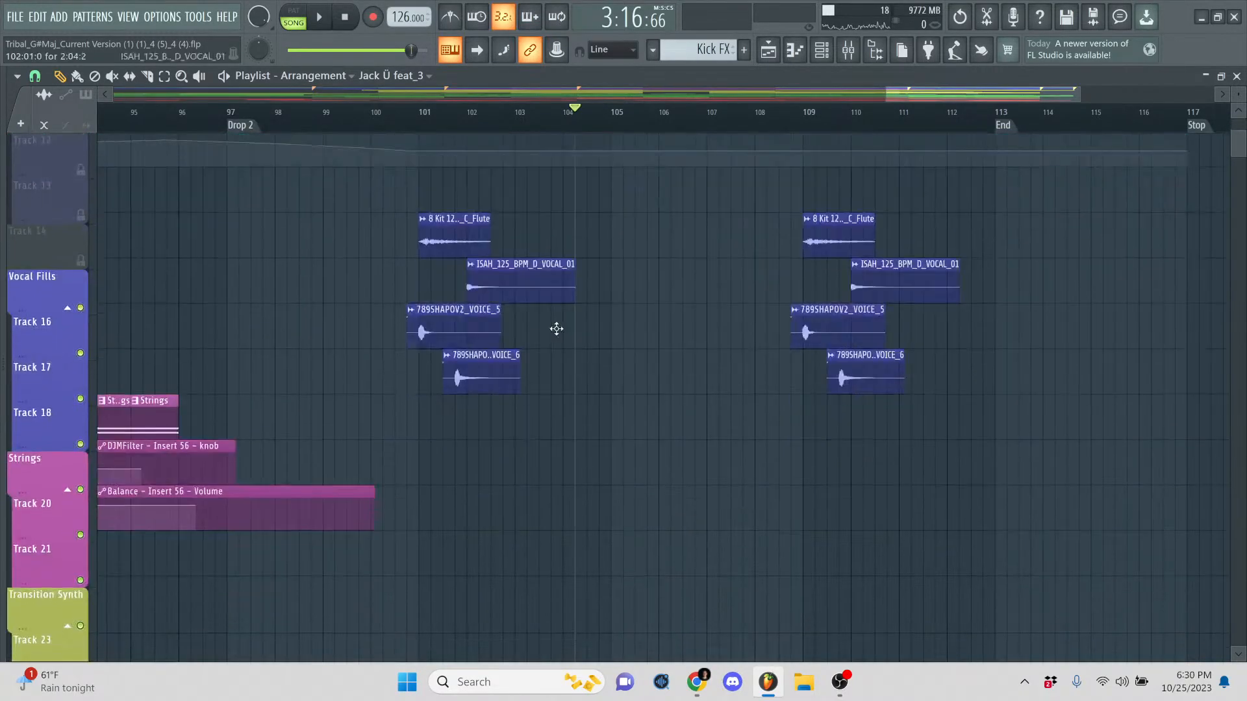
{"action": "scroll", "coordinate": [562, 328], "scroll_direction": "down", "scroll_amount": 16}
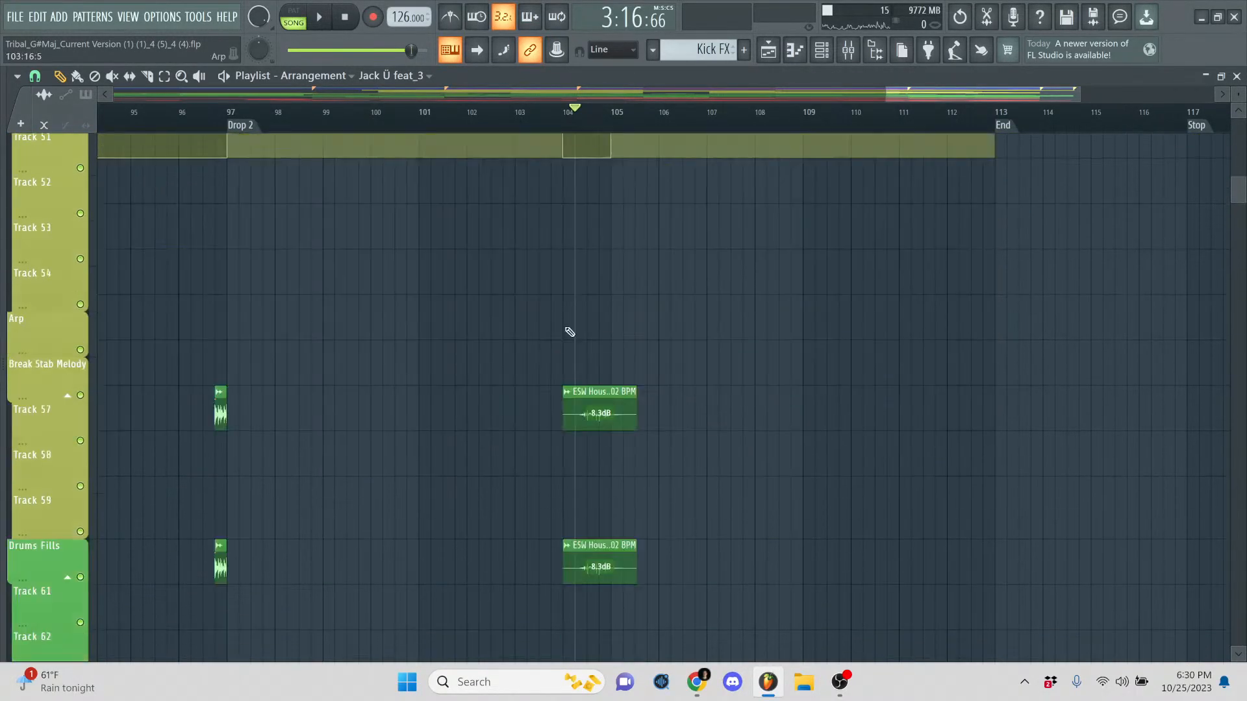
{"action": "scroll", "coordinate": [558, 333], "scroll_direction": "down", "scroll_amount": 14}
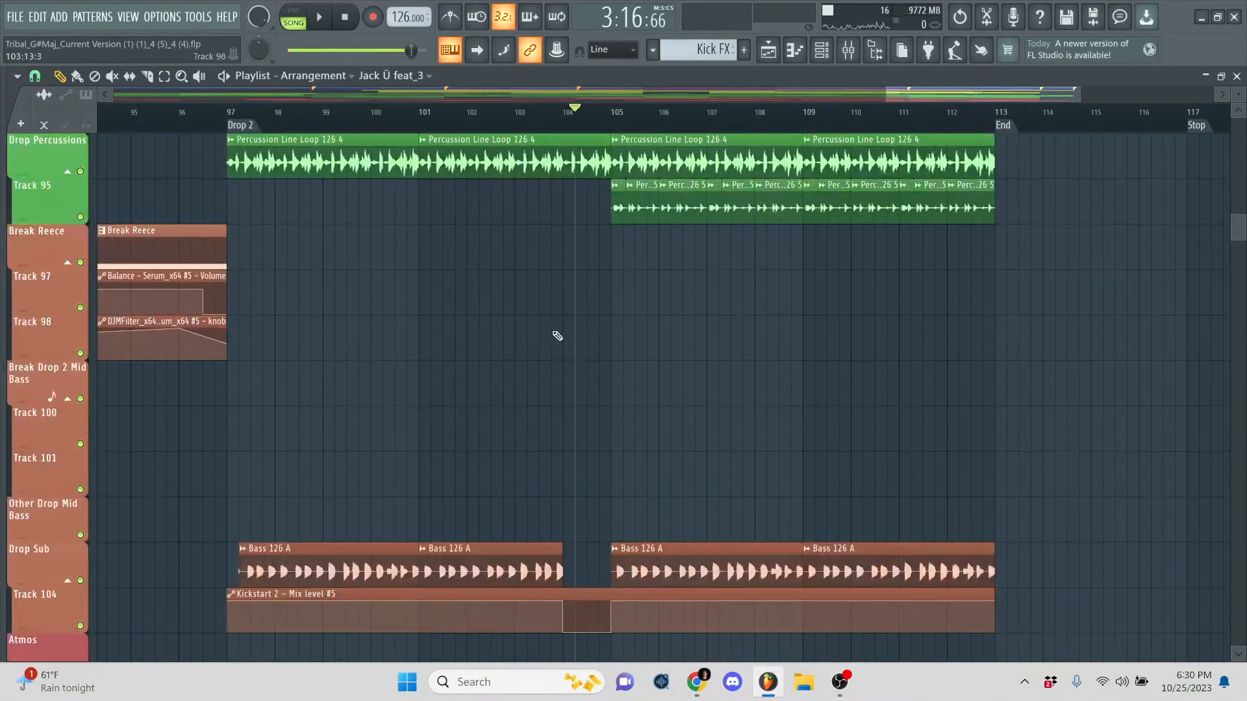
{"action": "scroll", "coordinate": [552, 334], "scroll_direction": "down", "scroll_amount": 5}
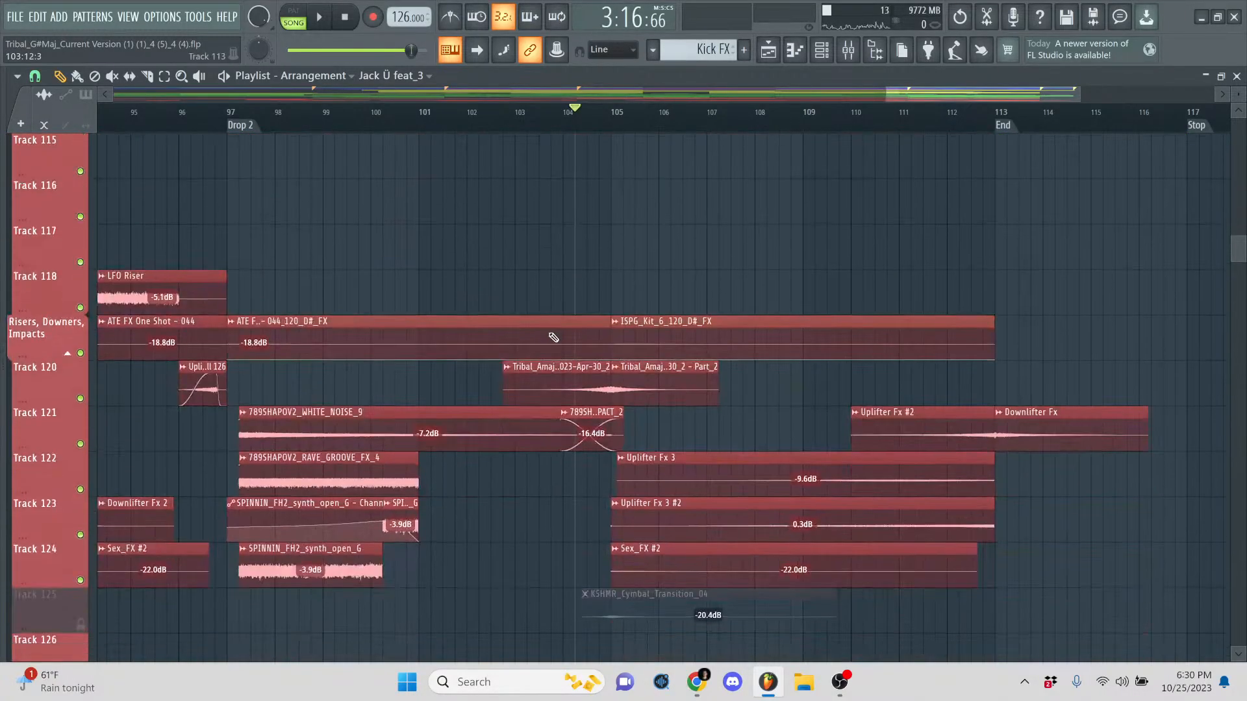
- Play the track's ending from bar 109 towards the End marker, following its uplifters and downlifter, and save the project
{"action": "scroll", "coordinate": [649, 273], "scroll_direction": "up", "scroll_amount": 3}
{"action": "left_click", "coordinate": [813, 122]}
{"action": "key", "text": "space"}
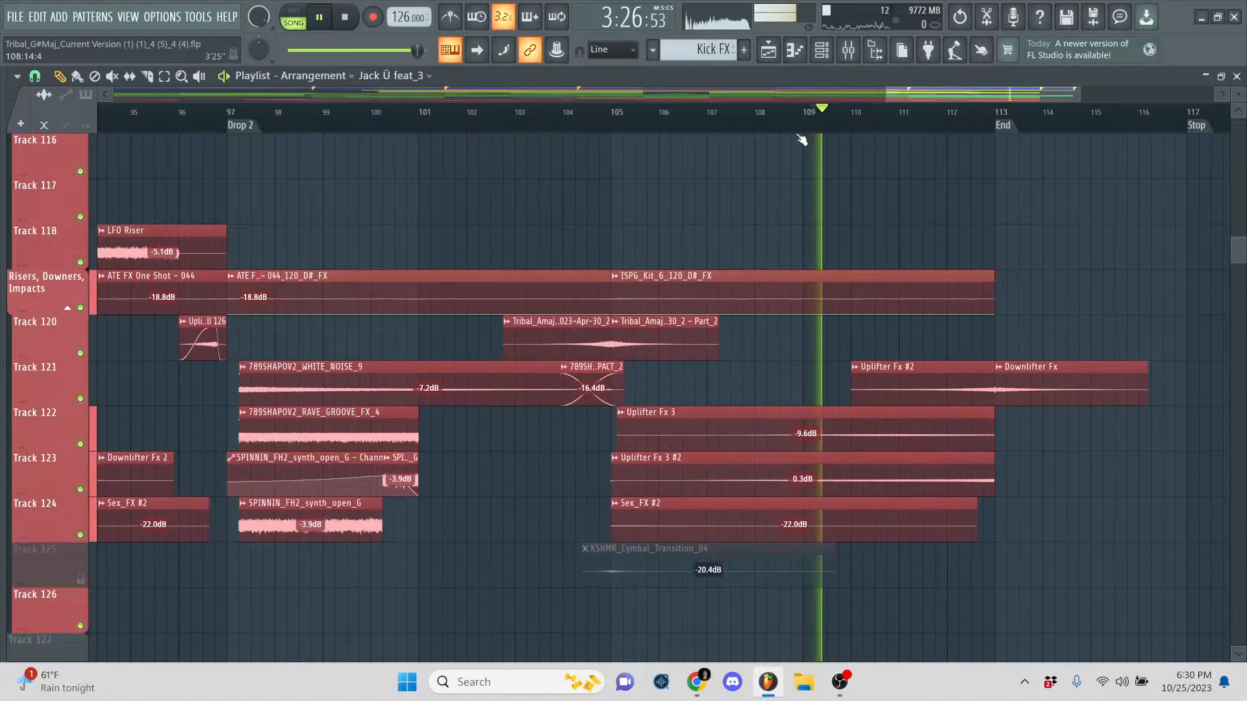
{"action": "left_click_drag", "start_coordinate": [887, 91], "coordinate": [928, 90]}
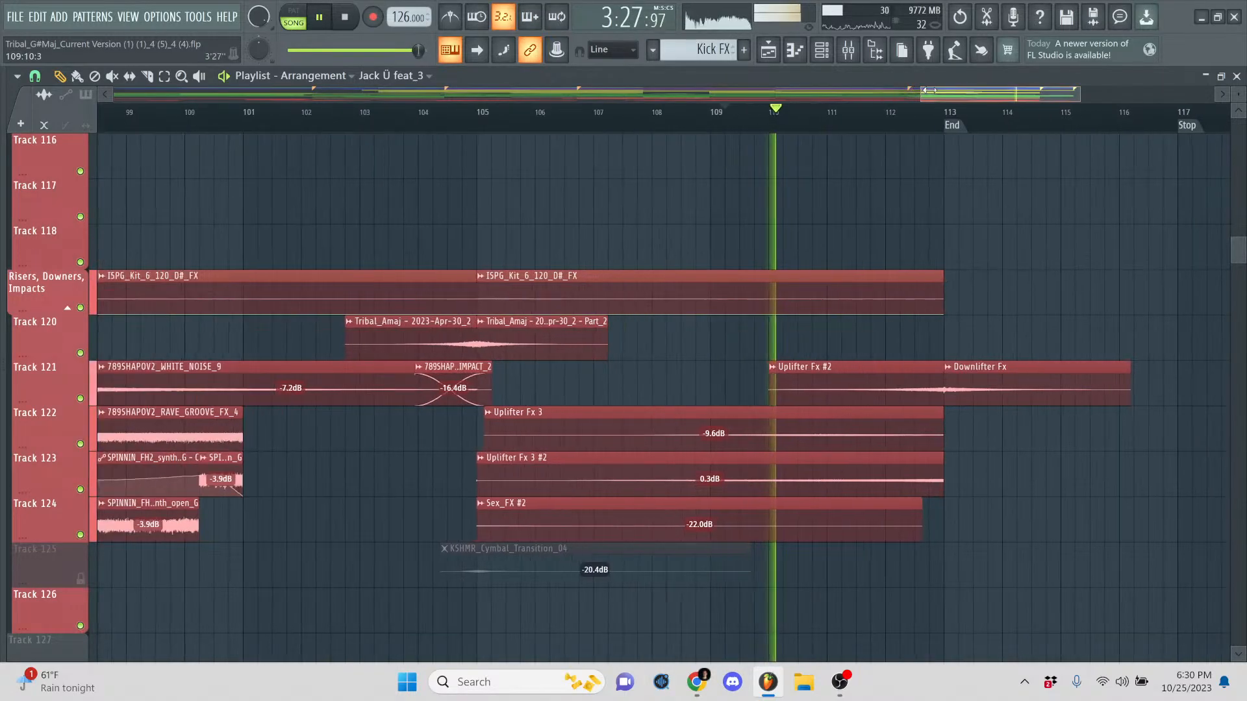
{"action": "left_click", "coordinate": [984, 92]}
{"action": "scroll", "coordinate": [613, 302], "scroll_direction": "down", "scroll_amount": 4}
{"action": "scroll", "coordinate": [614, 302], "scroll_direction": "up", "scroll_amount": 3}
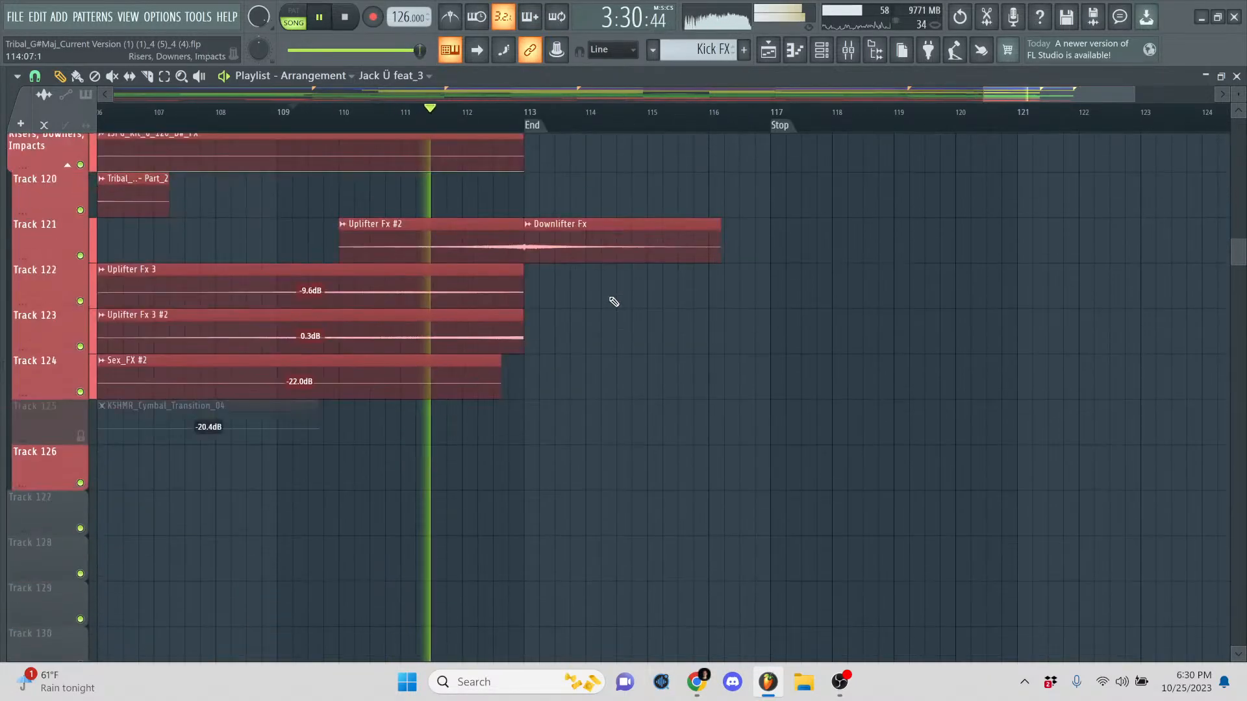
{"action": "scroll", "coordinate": [626, 292], "scroll_direction": "up", "scroll_amount": 2}
{"action": "scroll", "coordinate": [633, 310], "scroll_direction": "up", "scroll_amount": 1}
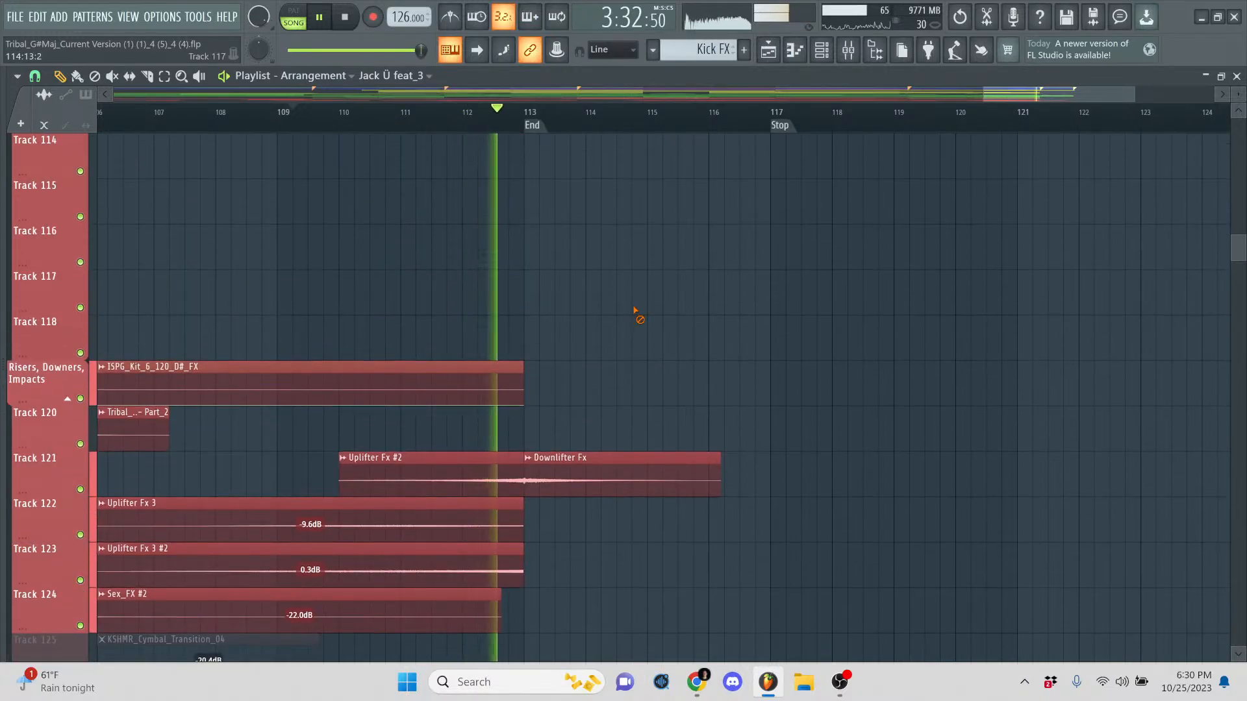
{"action": "key", "text": "ctrl+s"}
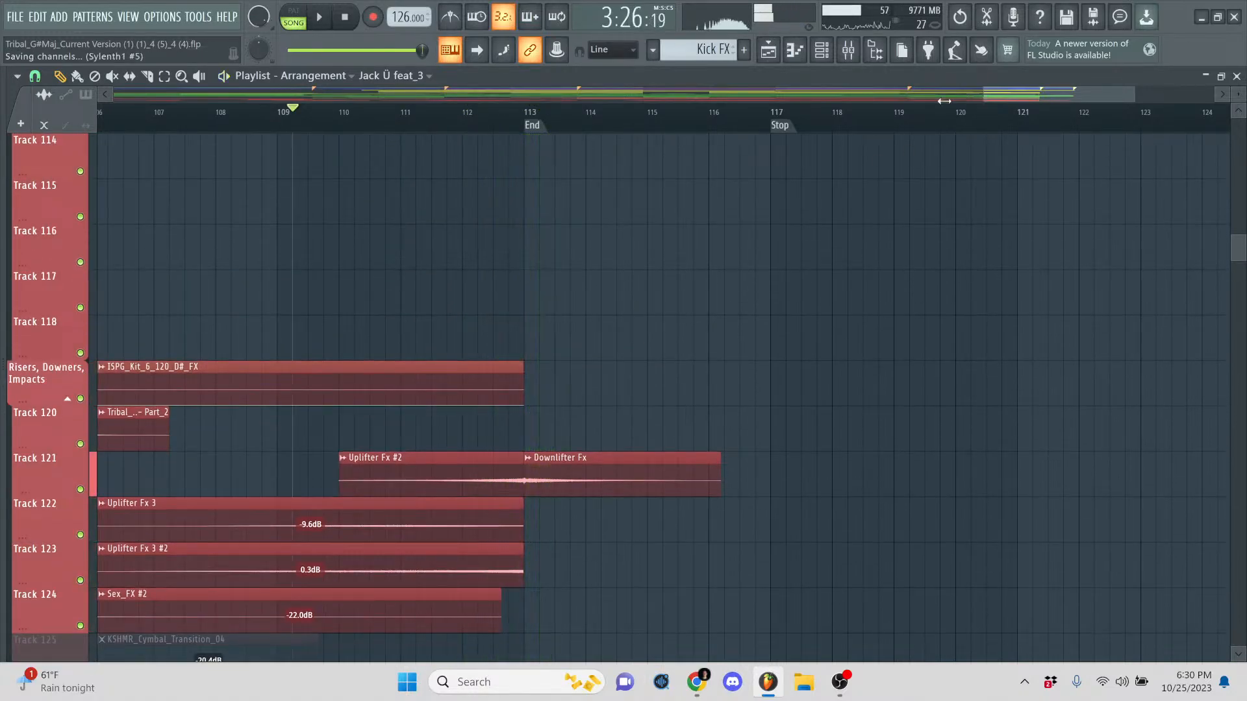
- Review the whole arrangement in the playlist, from the risers and impacts through bass, drums and synths up to the vocal and master tracks
{"action": "left_click_drag", "start_coordinate": [578, 131], "coordinate": [113, 126]}
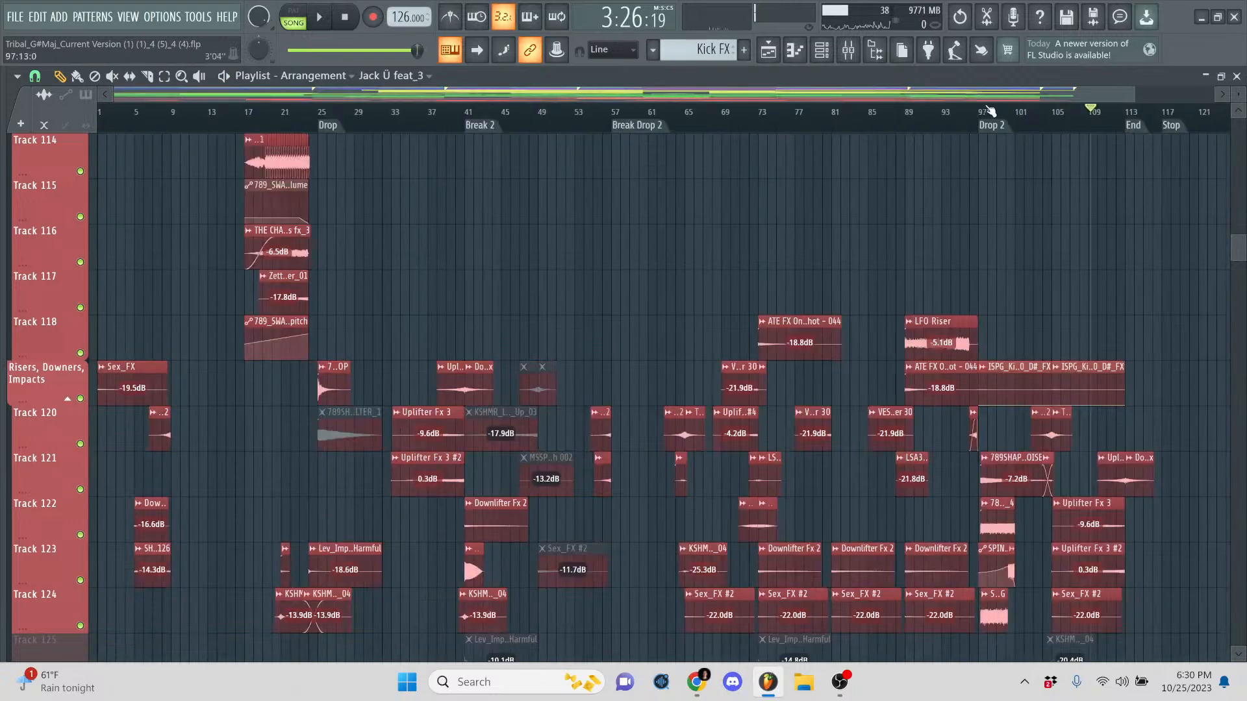
{"action": "scroll", "coordinate": [733, 374], "scroll_direction": "down", "scroll_amount": 7}
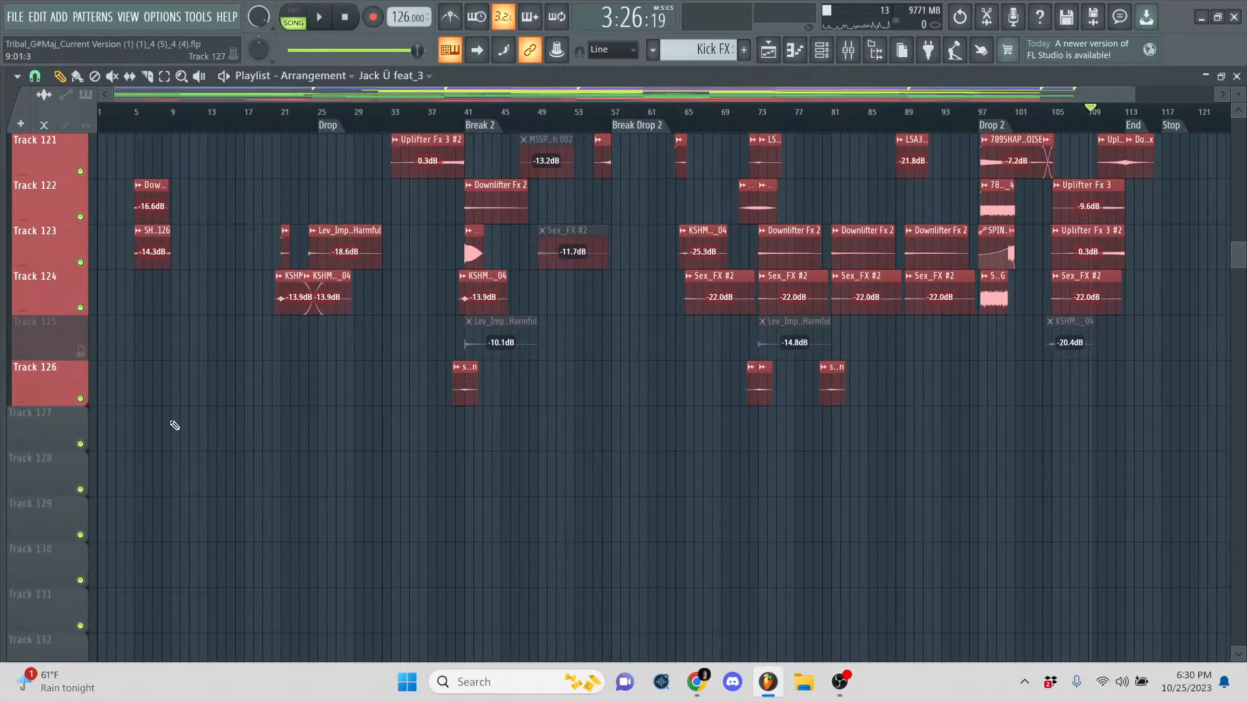
{"action": "scroll", "coordinate": [67, 377], "scroll_direction": "up", "scroll_amount": 12}
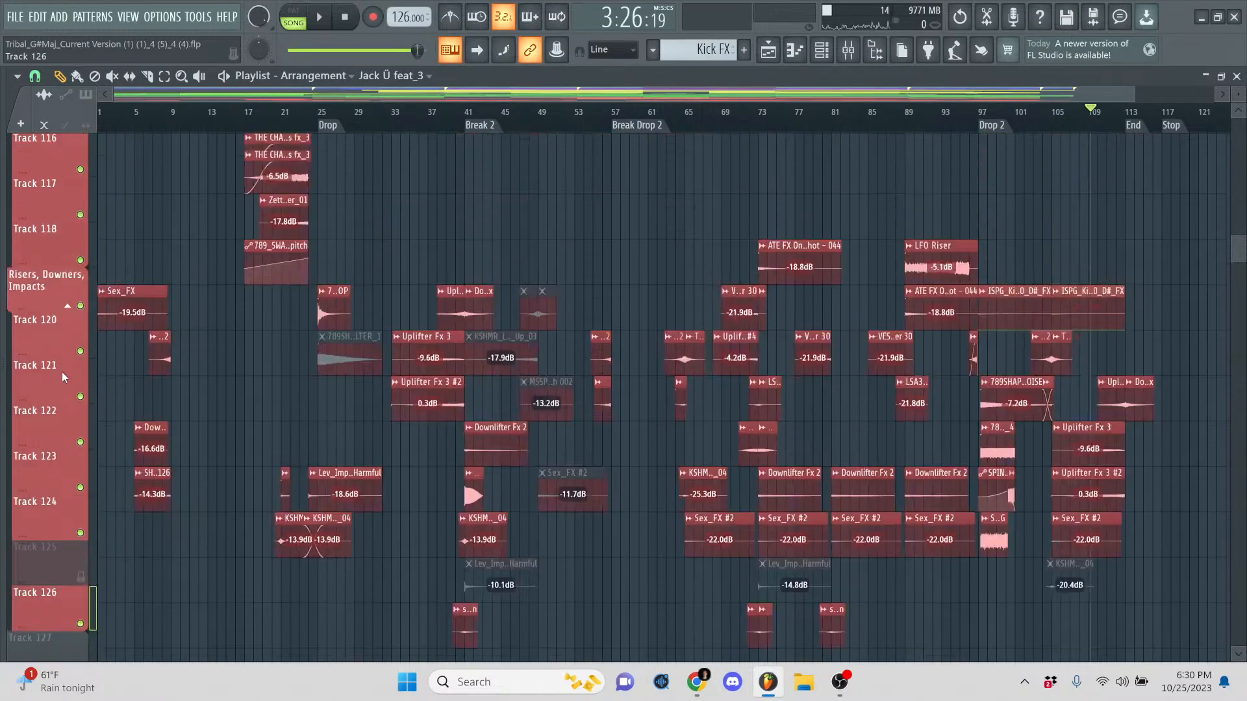
{"action": "scroll", "coordinate": [60, 372], "scroll_direction": "up", "scroll_amount": 8}
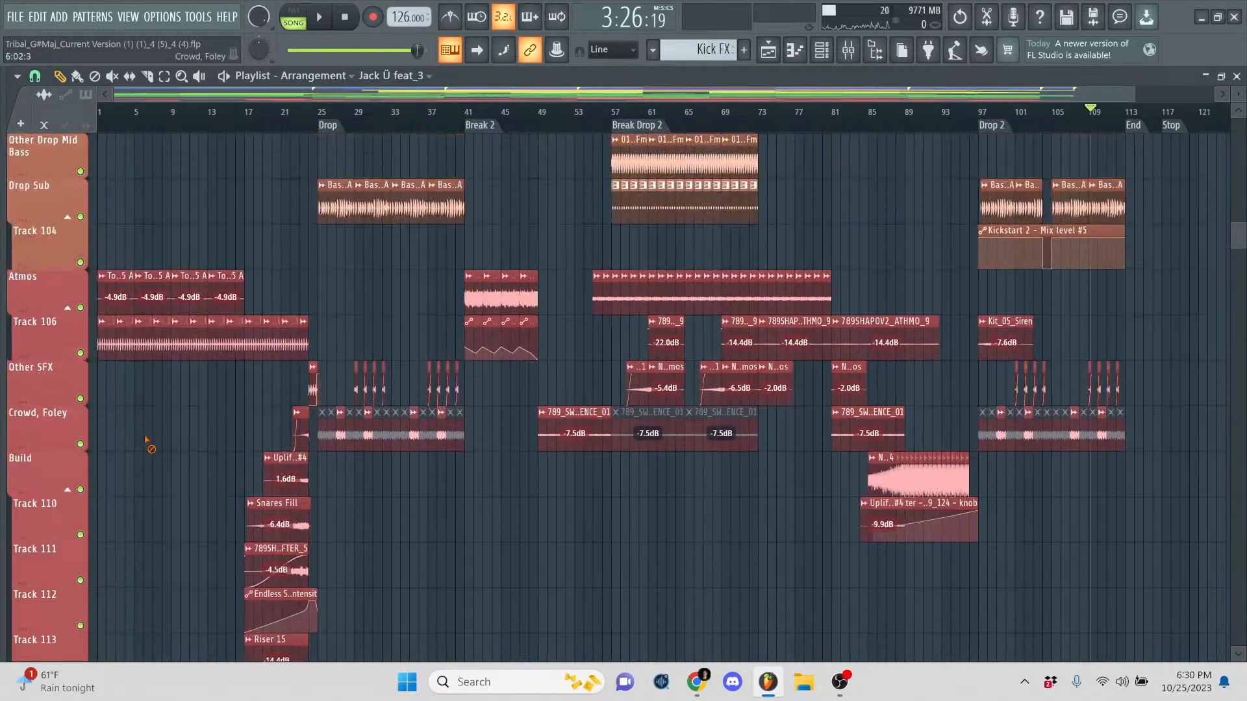
{"action": "scroll", "coordinate": [149, 441], "scroll_direction": "up", "scroll_amount": 5}
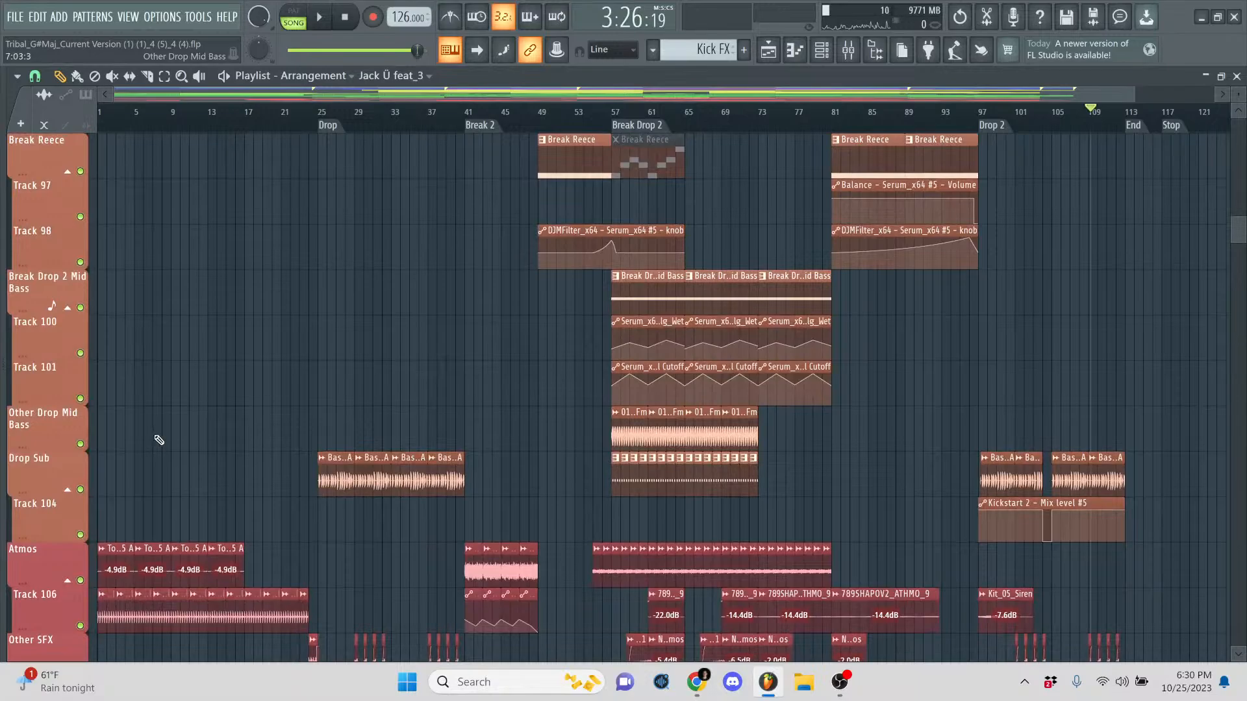
{"action": "scroll", "coordinate": [139, 439], "scroll_direction": "down", "scroll_amount": 15}
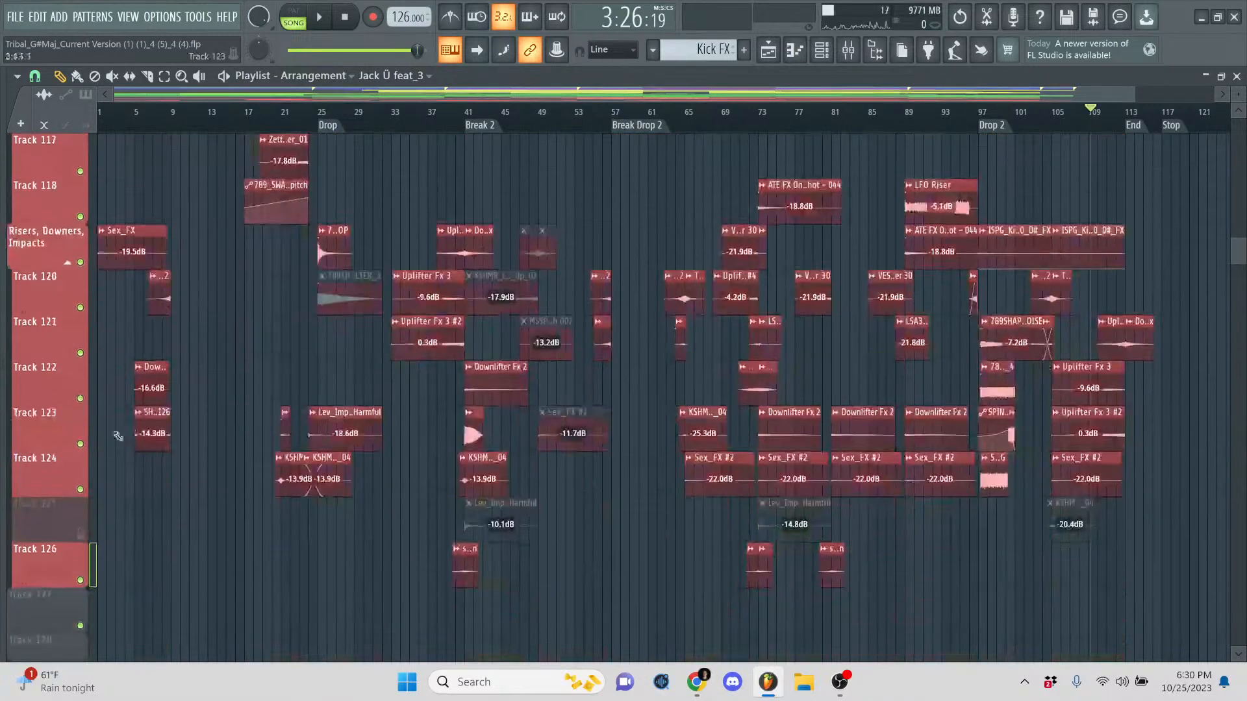
{"action": "scroll", "coordinate": [181, 588], "scroll_direction": "up", "scroll_amount": 20}
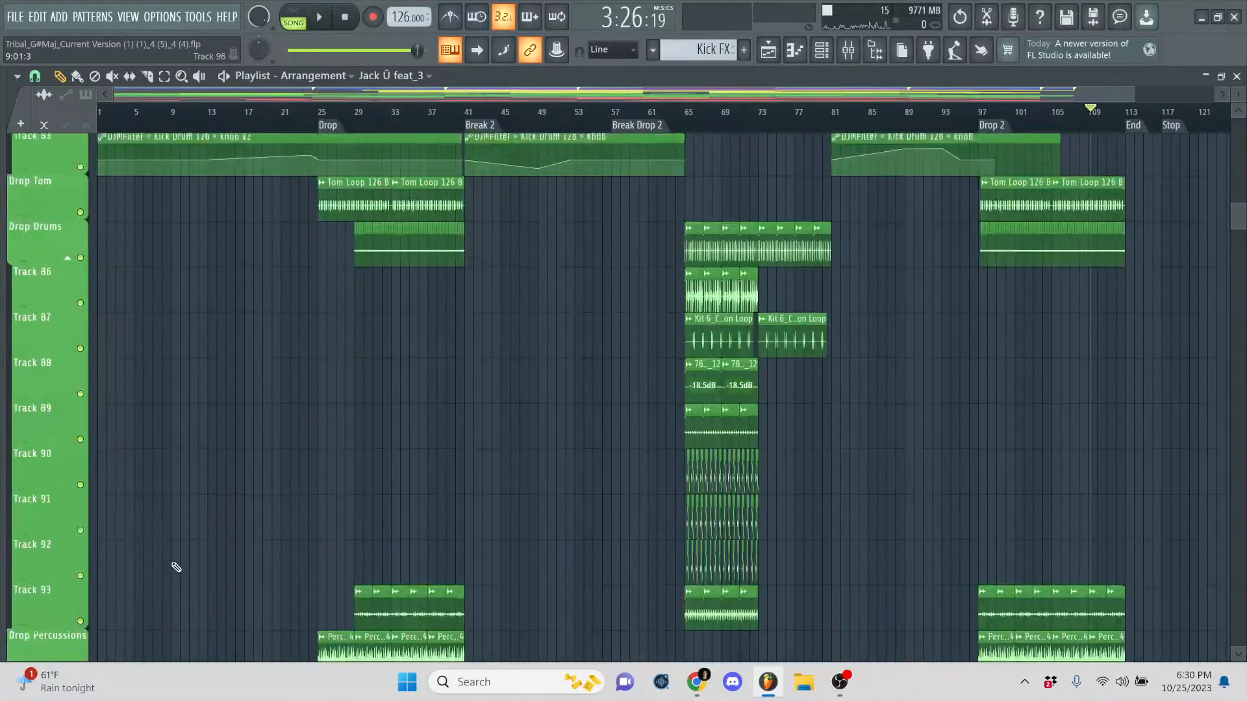
{"action": "scroll", "coordinate": [174, 569], "scroll_direction": "up", "scroll_amount": 3}
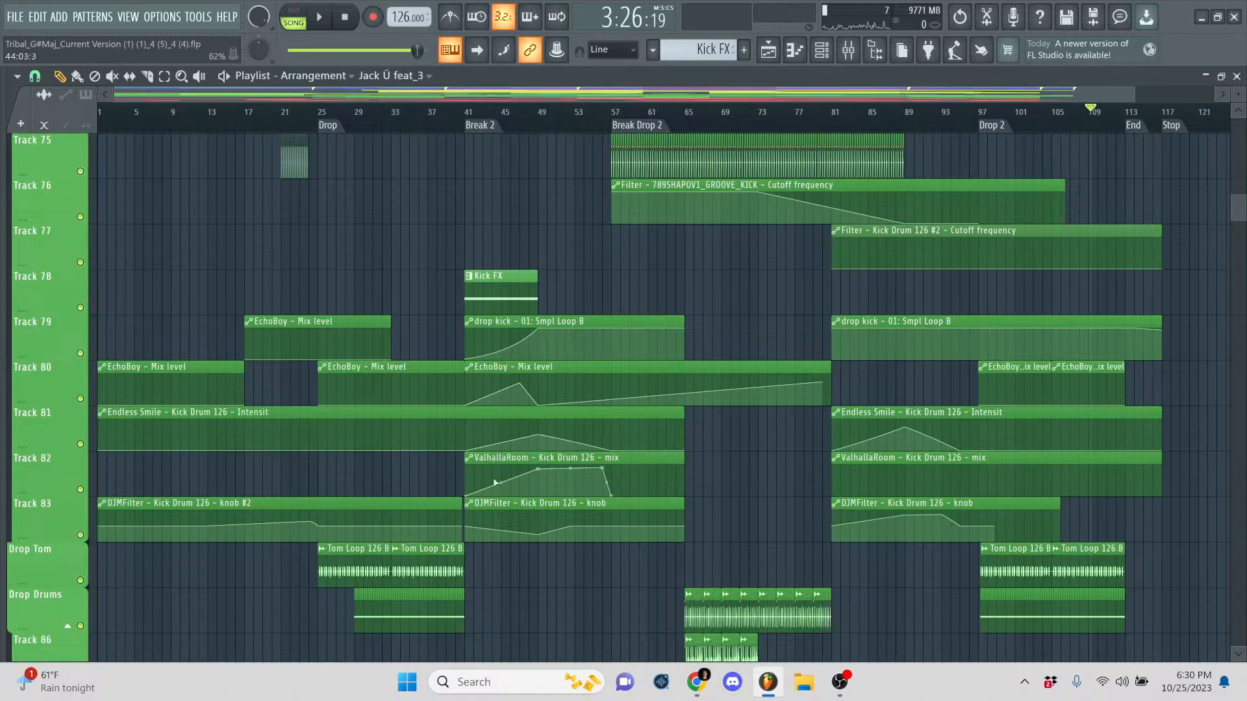
{"action": "scroll", "coordinate": [469, 519], "scroll_direction": "up", "scroll_amount": 20}
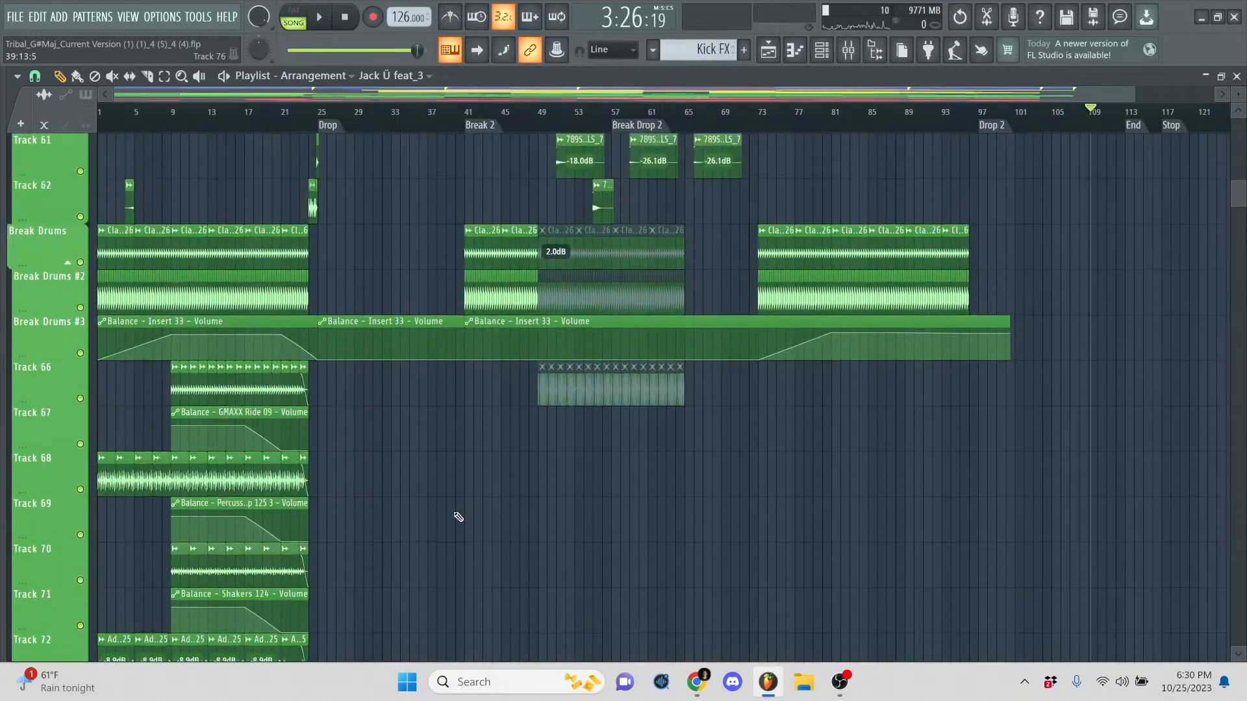
{"action": "scroll", "coordinate": [459, 515], "scroll_direction": "up", "scroll_amount": 12}
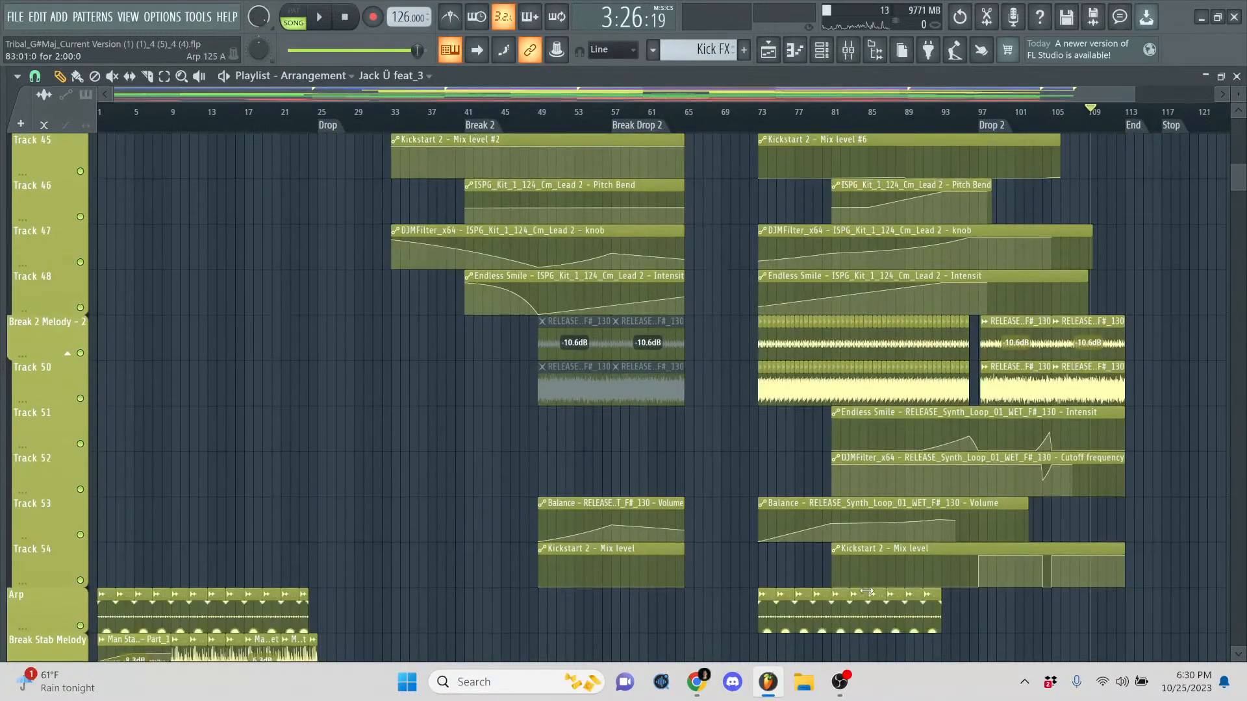
{"action": "scroll", "coordinate": [521, 419], "scroll_direction": "up", "scroll_amount": 17}
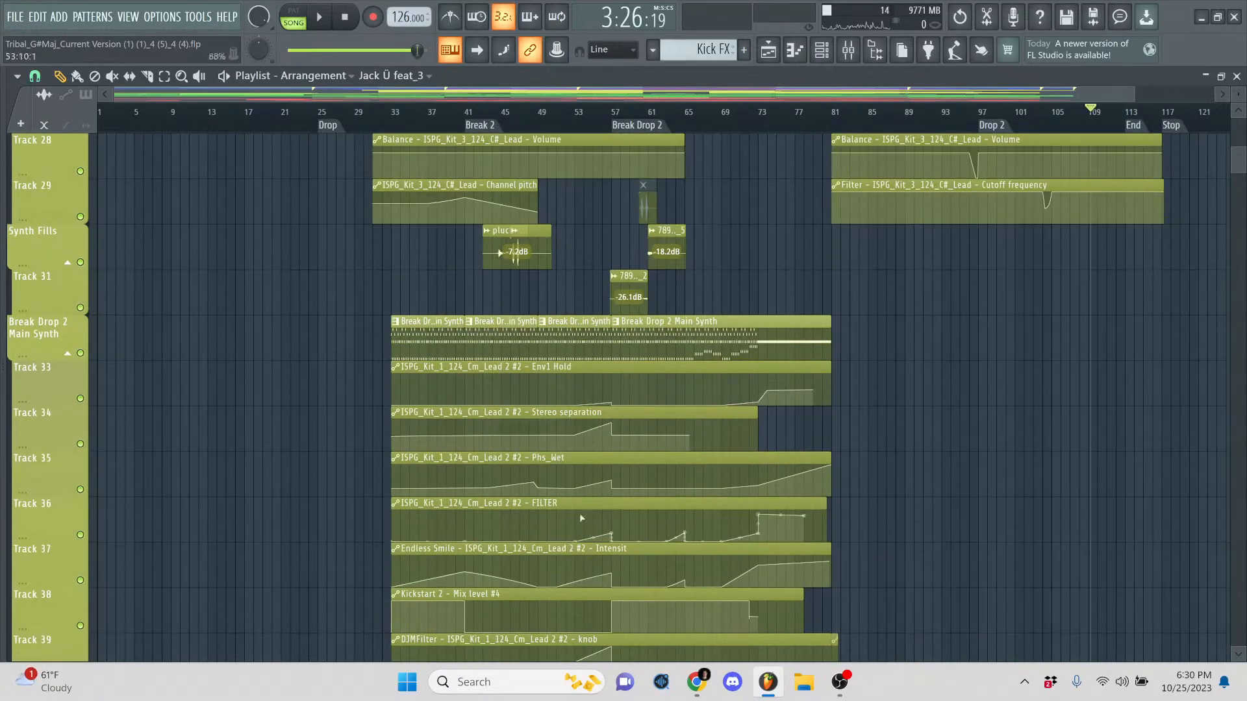
{"action": "scroll", "coordinate": [534, 421], "scroll_direction": "up", "scroll_amount": 20}
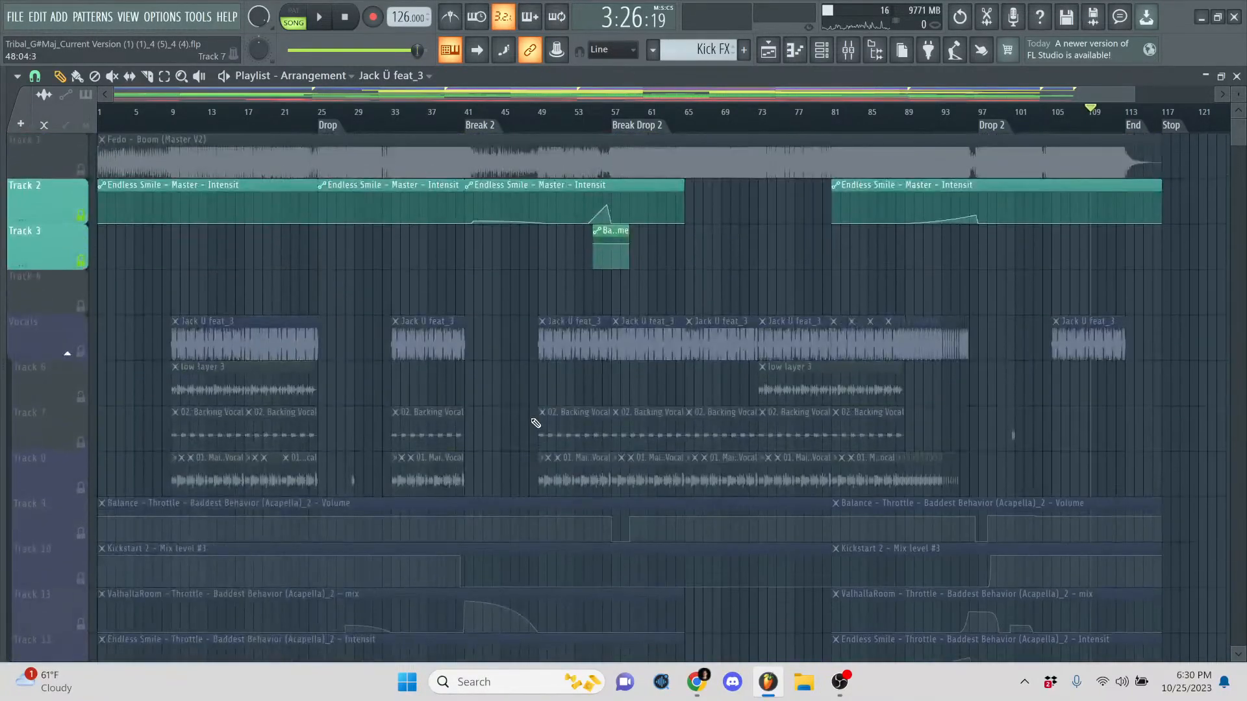
- Extend the Balance - Master - Volume automation clip on Track 3 to about bar 67
{"action": "left_click_drag", "start_coordinate": [627, 231], "coordinate": [703, 231]}
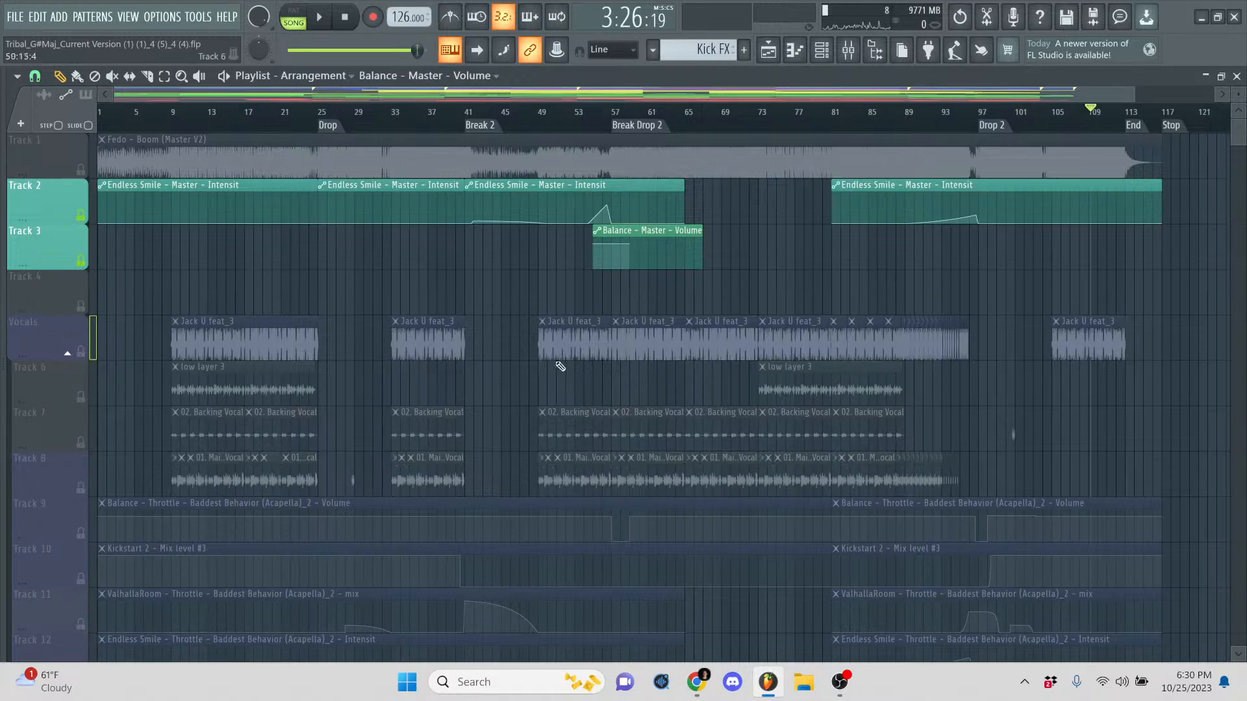
- Check the live stream's YouTube Studio dashboard and chat in the browser, and return to FL Studio to view the full arrangement
{"action": "left_click", "coordinate": [695, 682]}
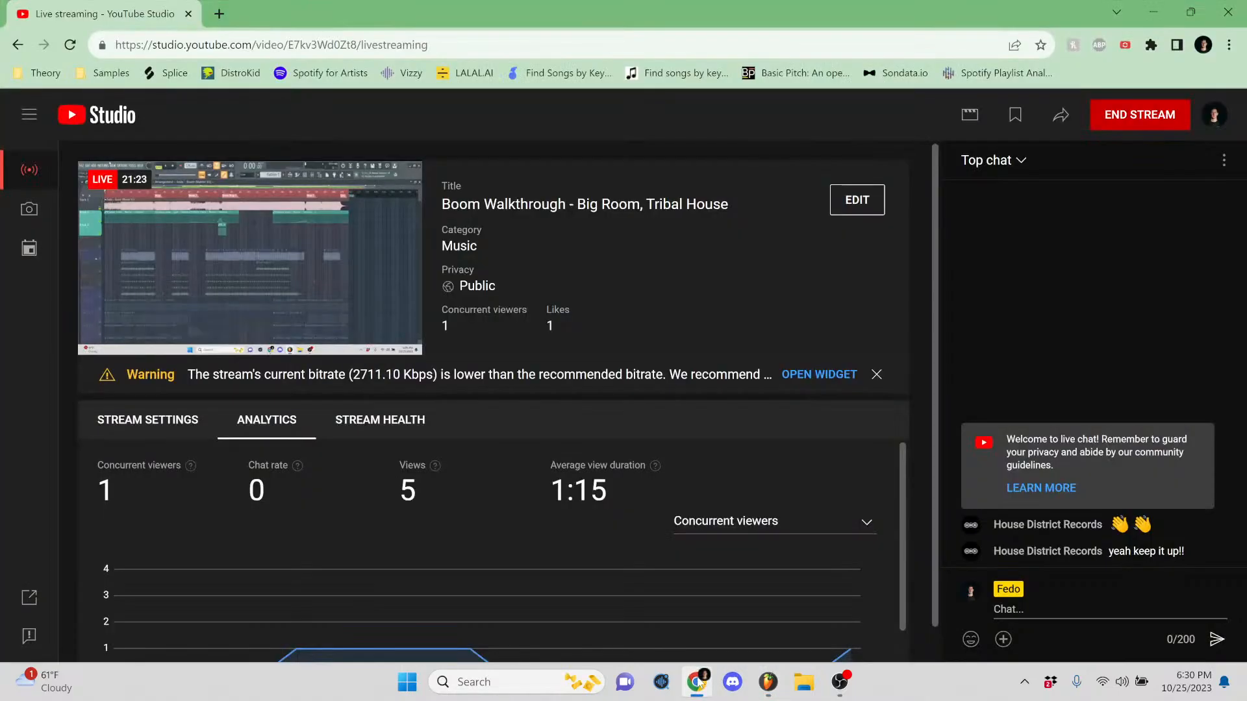
{"action": "left_click", "coordinate": [695, 682]}
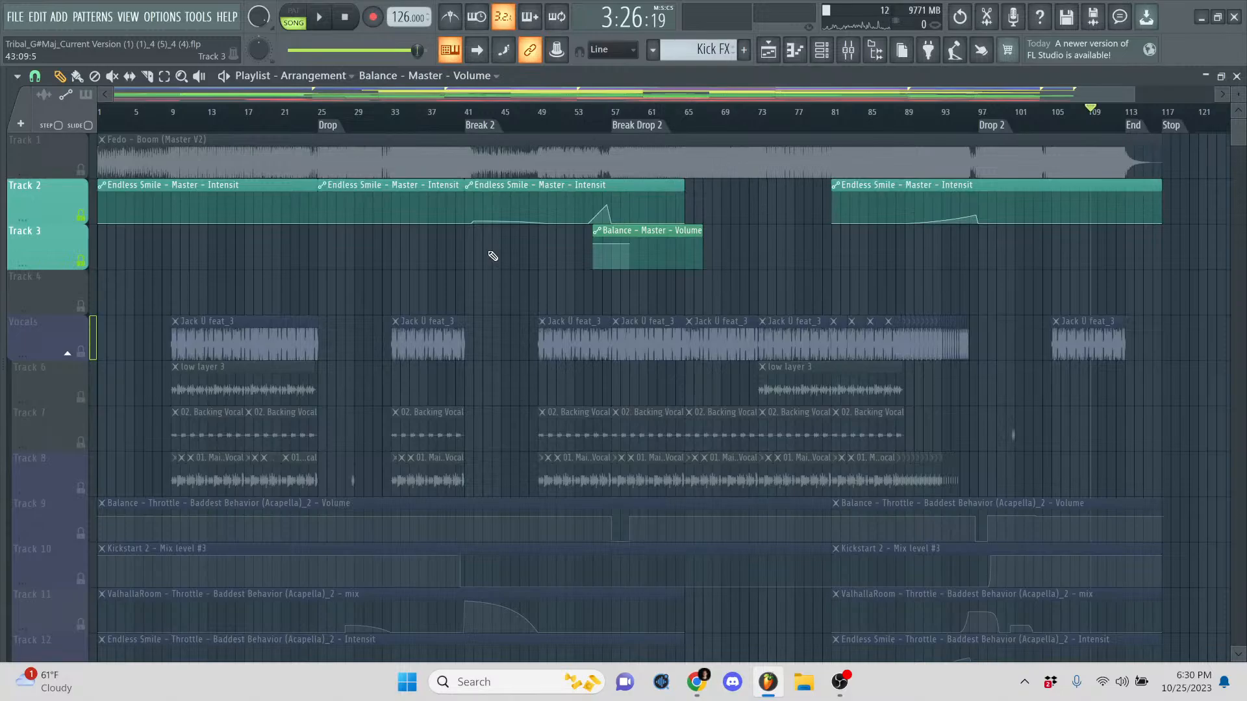
{"action": "left_click_drag", "start_coordinate": [1131, 96], "coordinate": [1201, 98]}
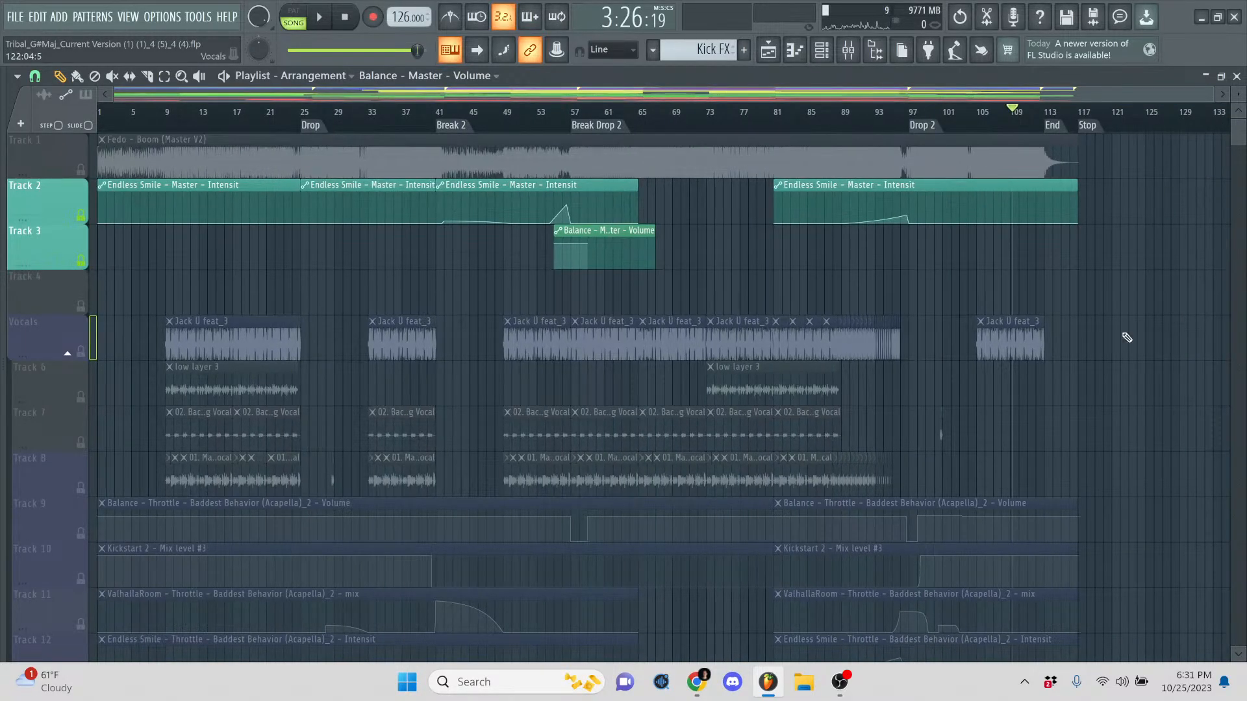